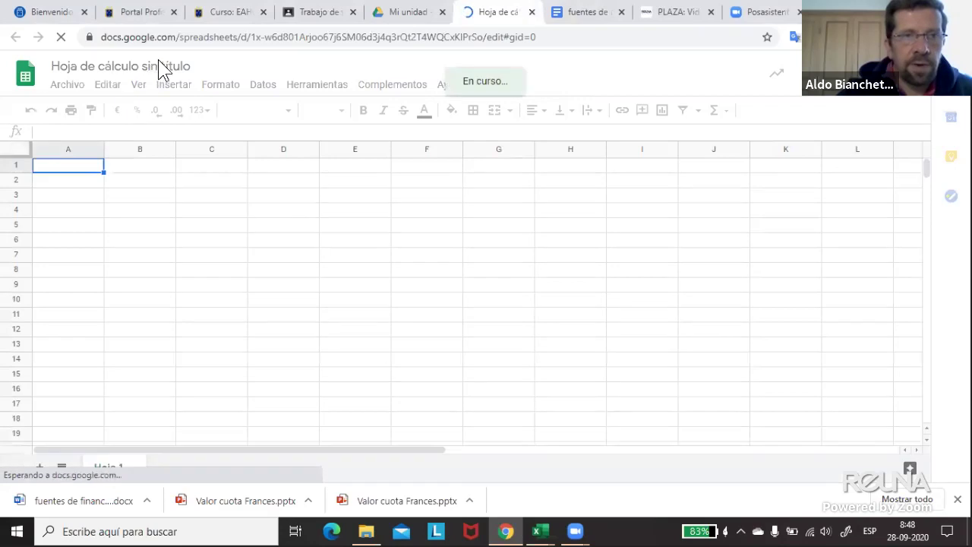
- Rename the untitled spreadsheet as "Depósitos"
{"action": "left_click", "coordinate": [164, 66]}
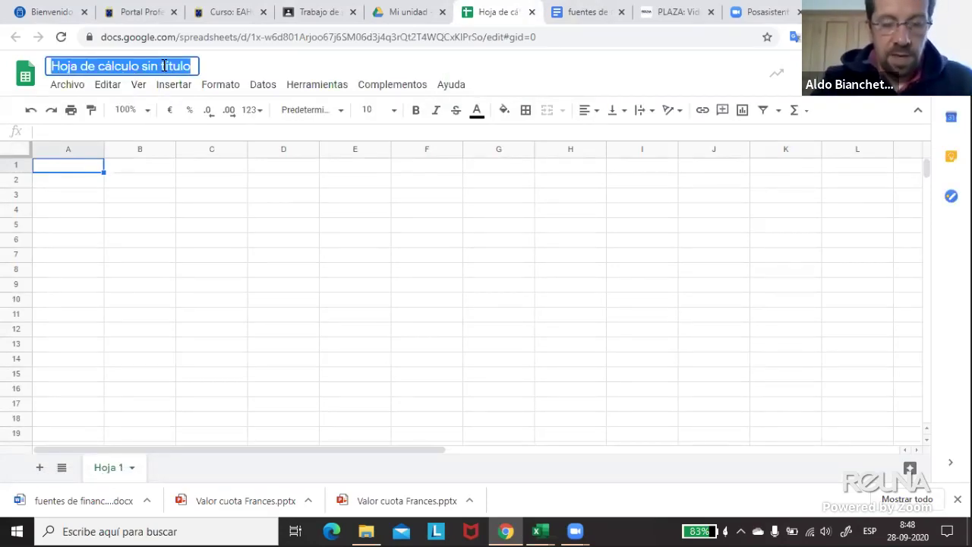
{"action": "type", "text": "Deposto"}
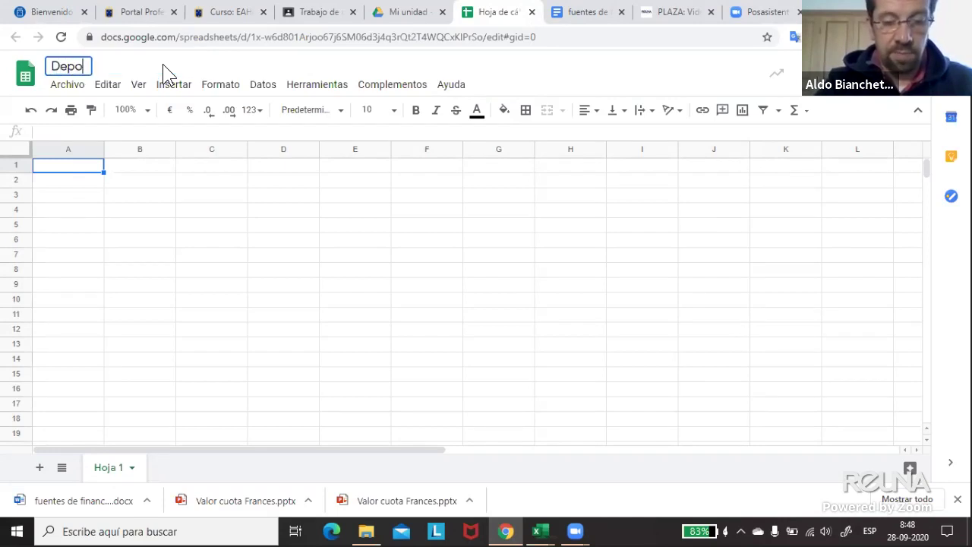
{"action": "key", "text": "BackSpace"}
{"action": "key", "text": "BackSpace"}
{"action": "key", "text": "BackSpace"}
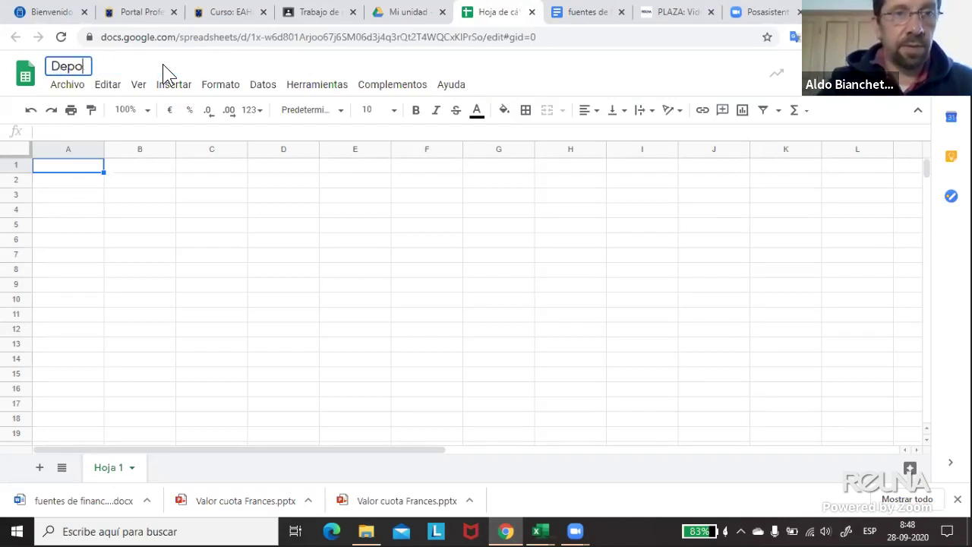
{"action": "key", "text": "BackSpace"}
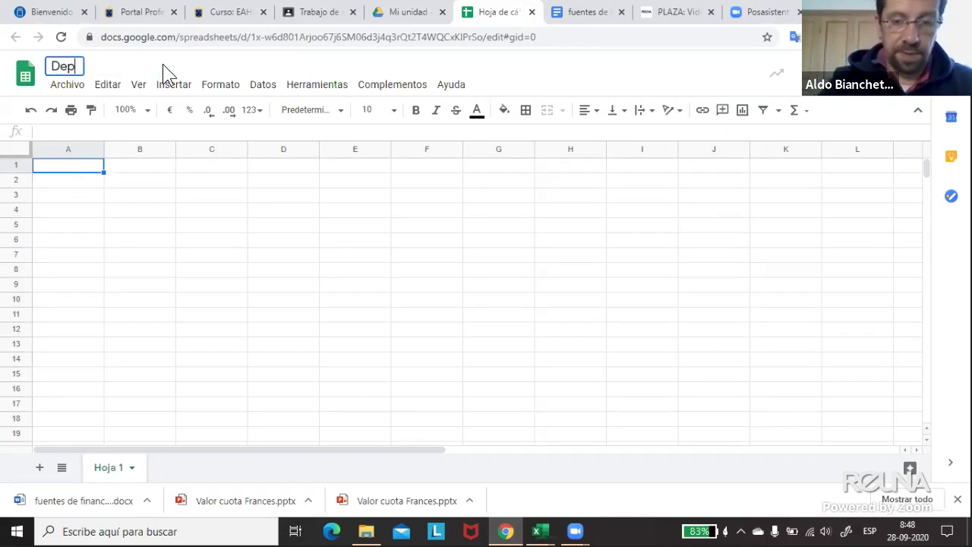
{"action": "type", "text": "ósitos"}
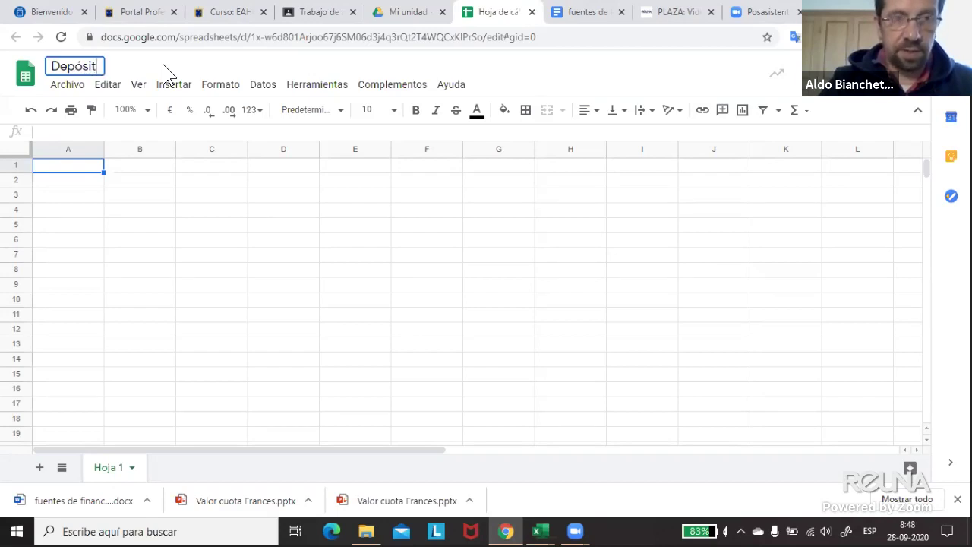
{"action": "left_click", "coordinate": [98, 289]}
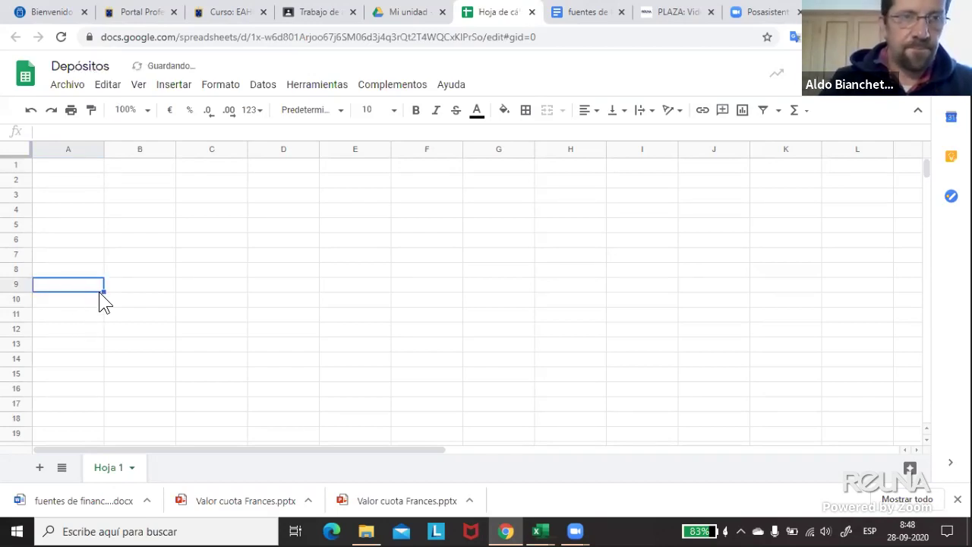
{"action": "left_click", "coordinate": [84, 215]}
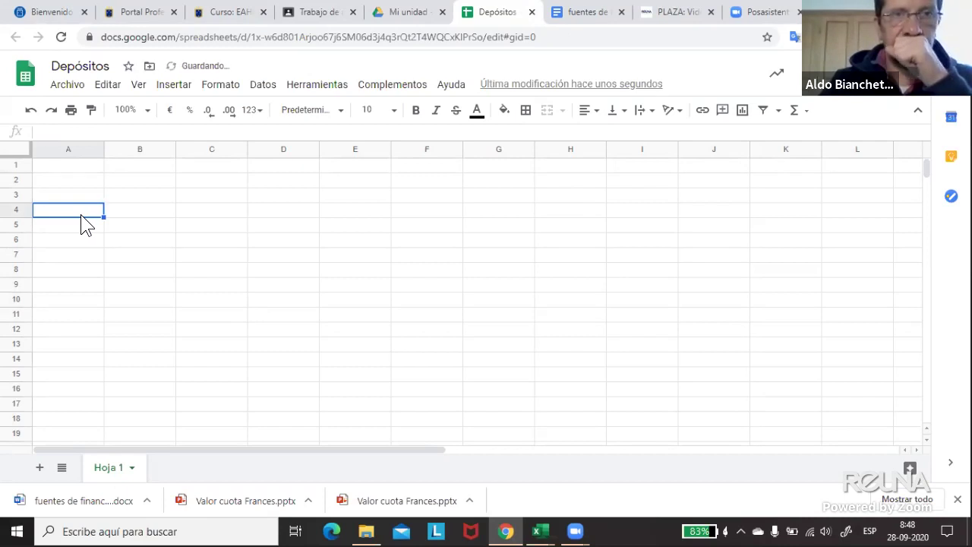
- Switch to the Finanzas 2020 AHG class in Google Classroom and create a new material titled "Depósitos a plazo"
{"action": "left_click", "coordinate": [410, 12]}
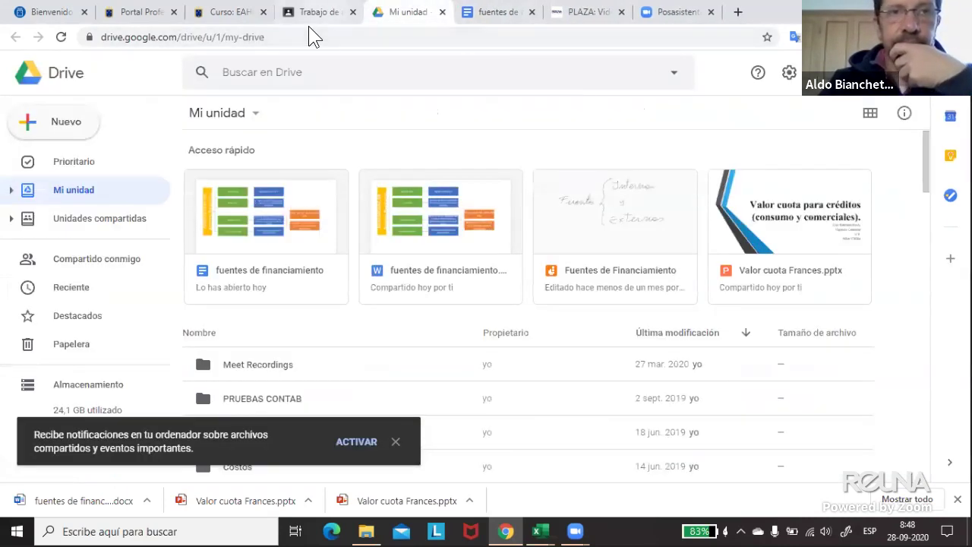
{"action": "left_click", "coordinate": [308, 23]}
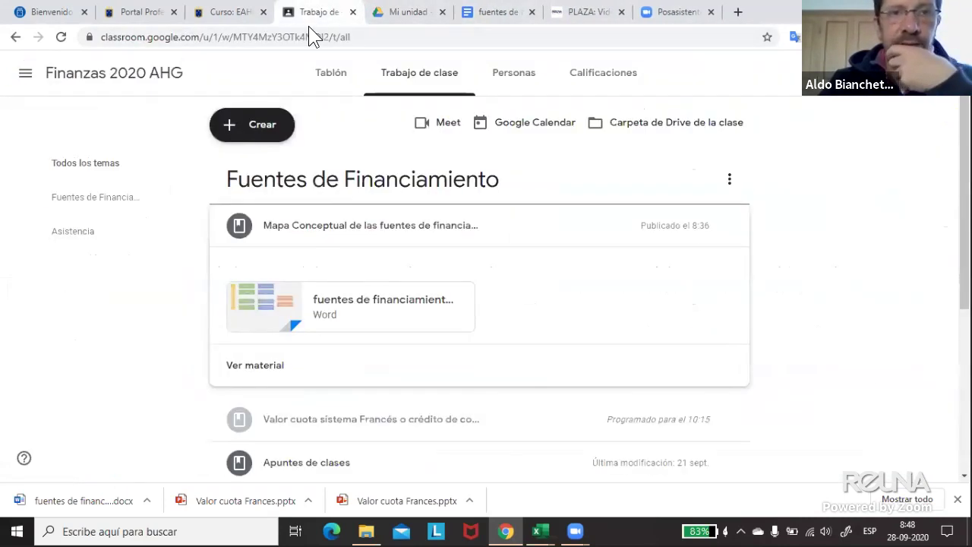
{"action": "left_click", "coordinate": [262, 142]}
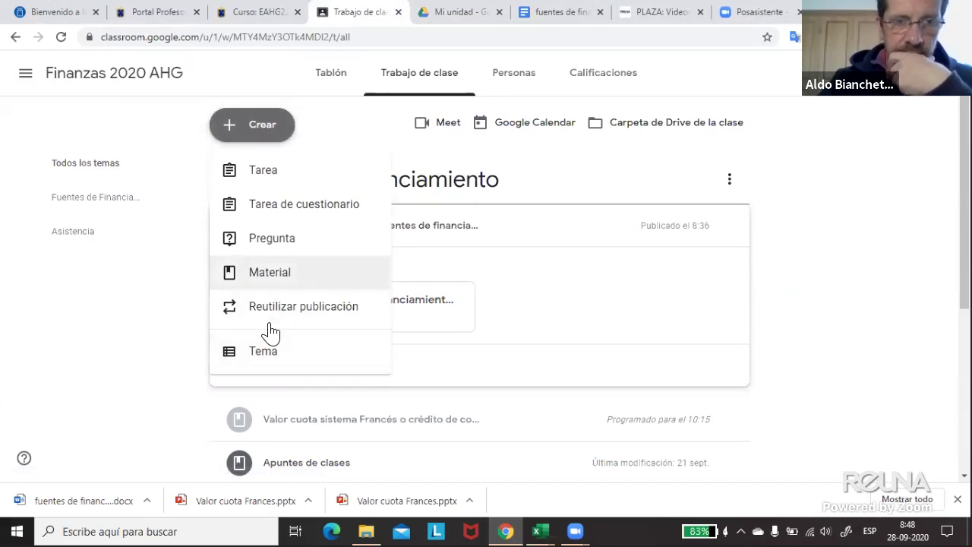
{"action": "left_click", "coordinate": [278, 281]}
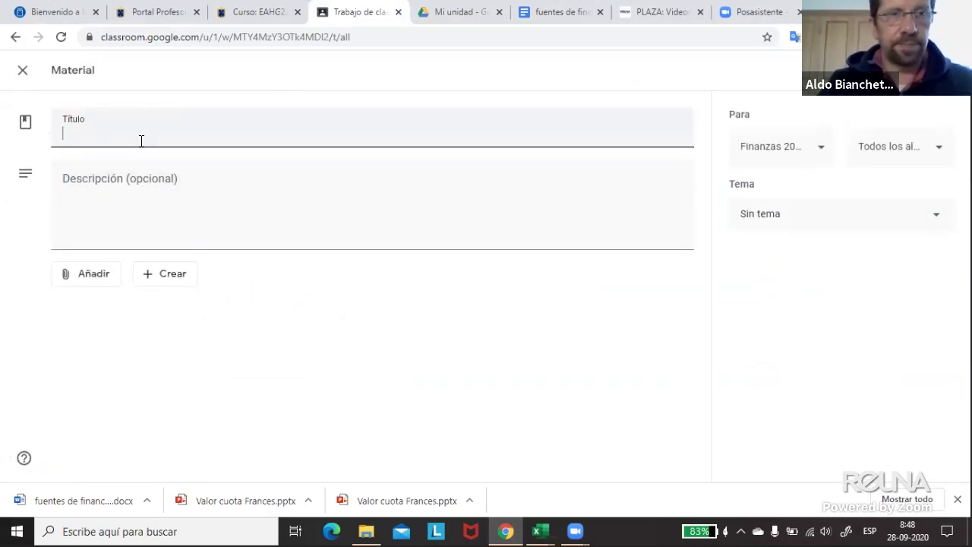
{"action": "type", "text": "Depós"}
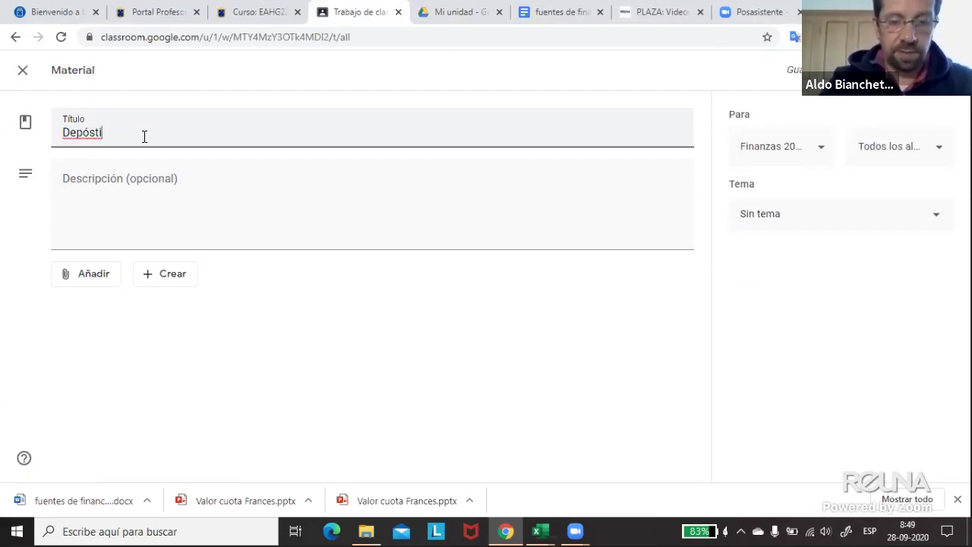
{"action": "type", "text": "ti"}
{"action": "key", "text": "BackSpace"}
{"action": "key", "text": "BackSpace"}
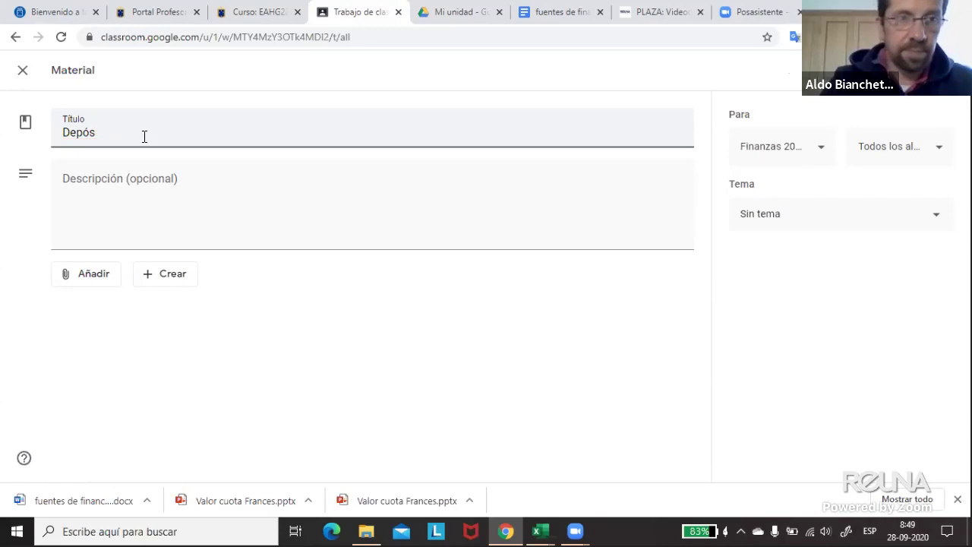
{"action": "type", "text": "itos a plazo"}
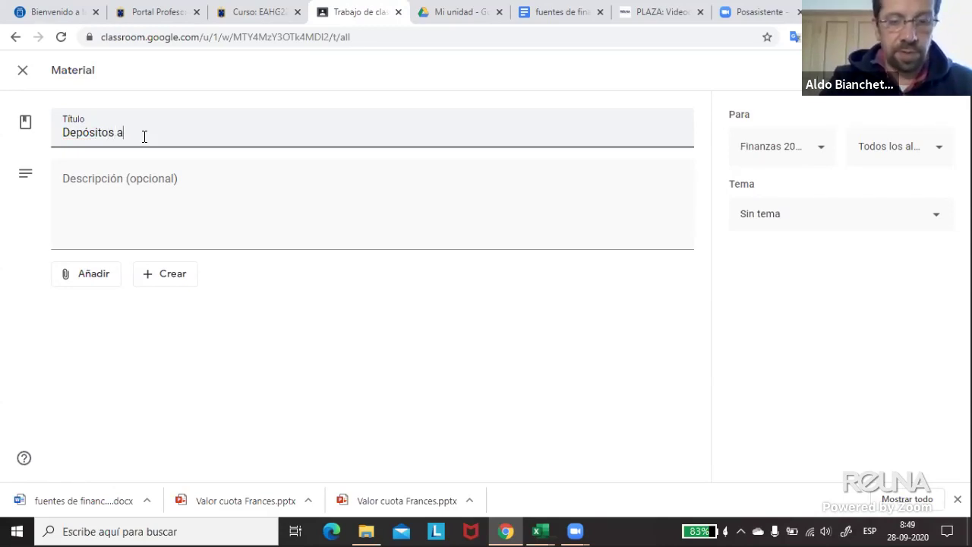
{"action": "left_click", "coordinate": [129, 171]}
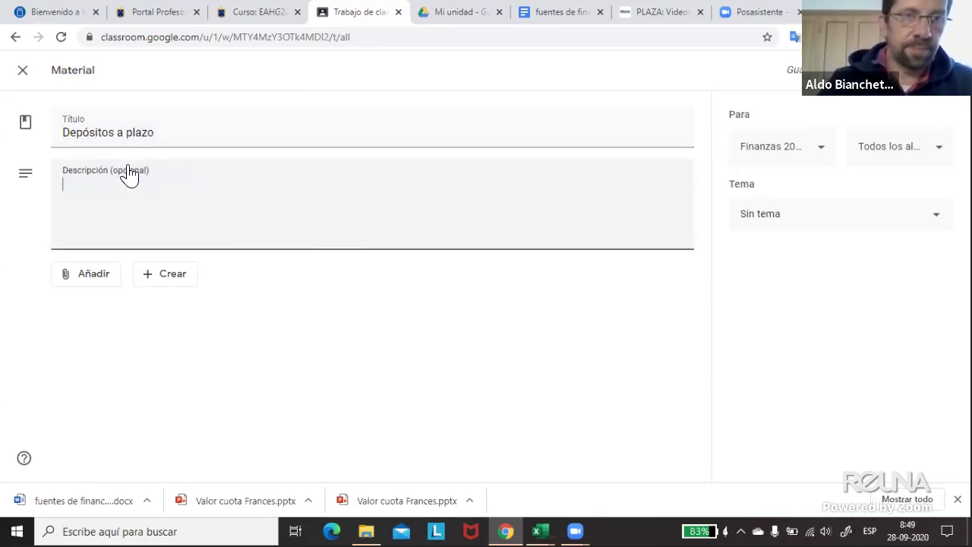
- Attach the Depósitos spreadsheet from Google Drive and publish the material under the topic Fuentes de Financiamiento
{"action": "left_click", "coordinate": [87, 281]}
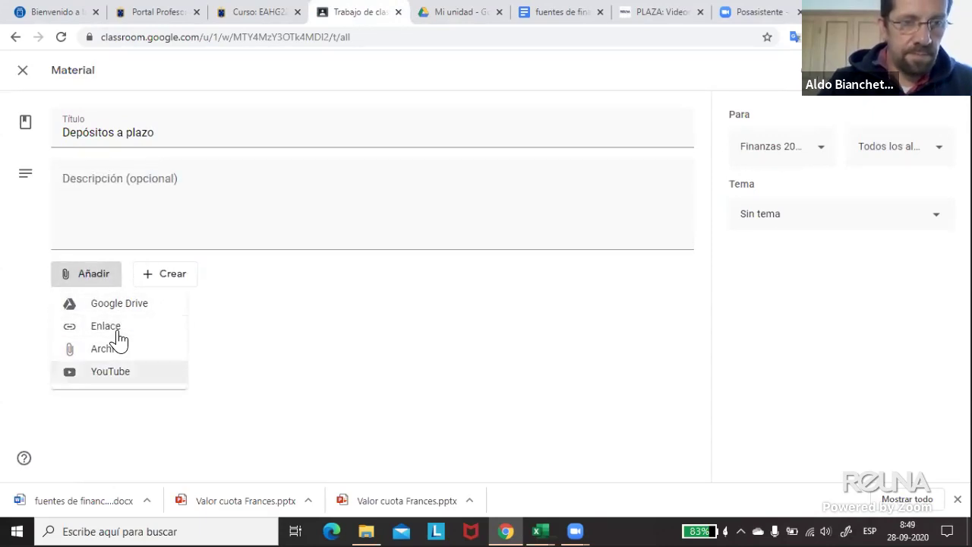
{"action": "left_click", "coordinate": [114, 351]}
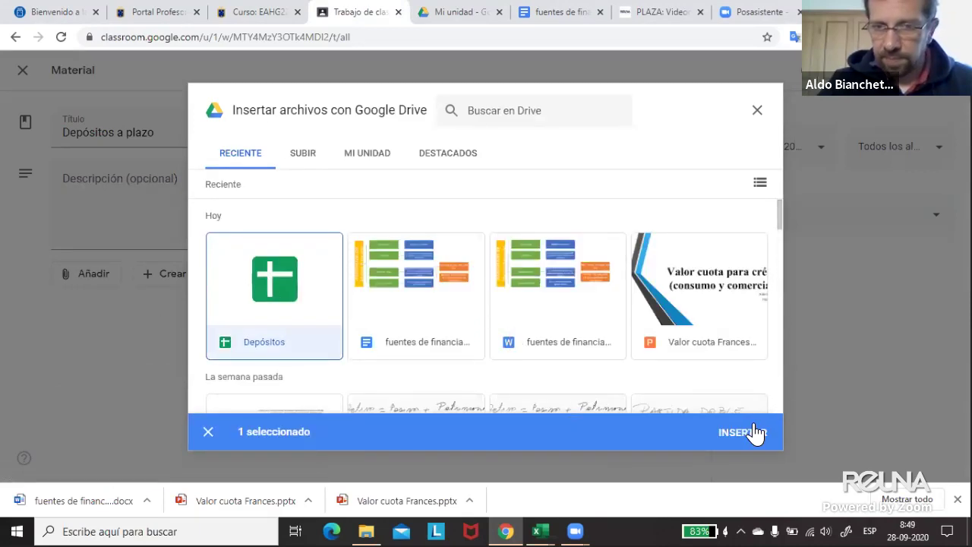
{"action": "left_click", "coordinate": [750, 428]}
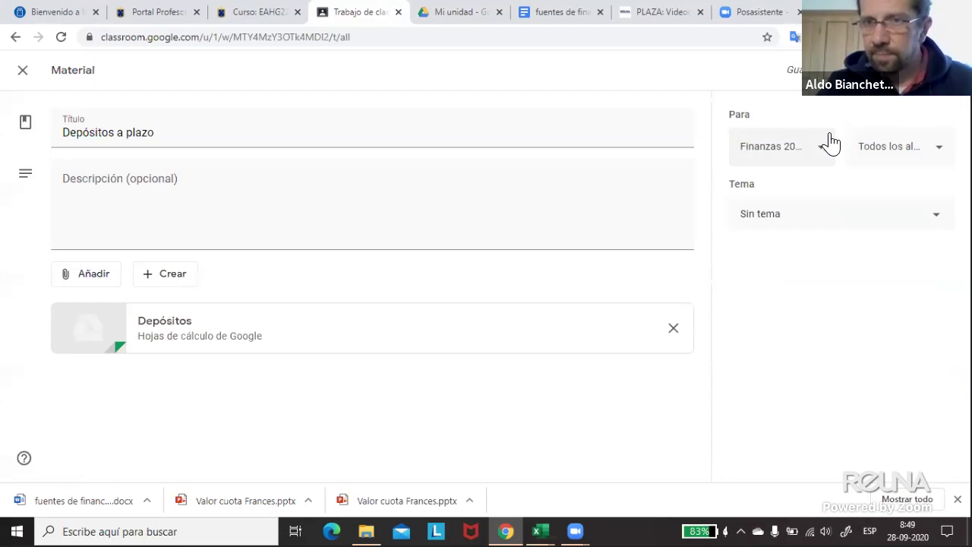
{"action": "left_click", "coordinate": [787, 225]}
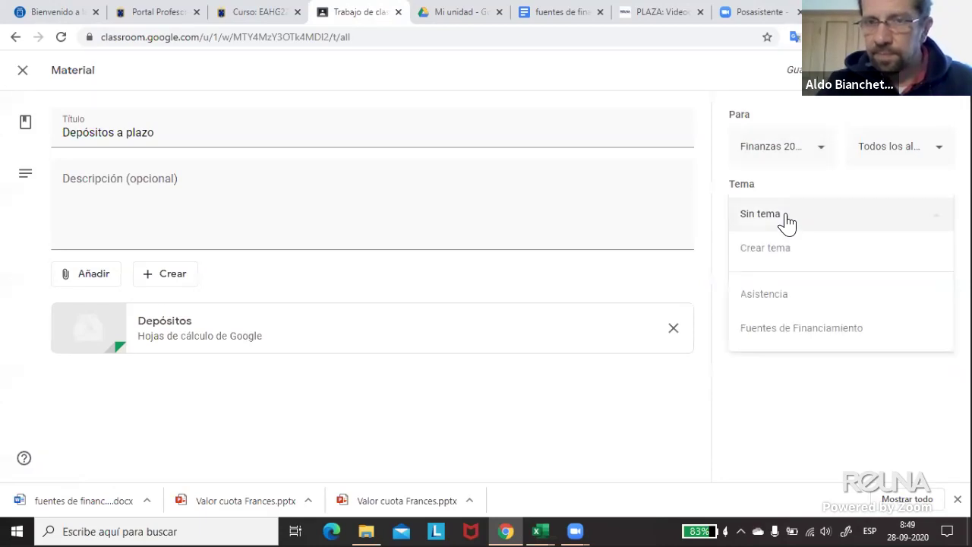
{"action": "left_click", "coordinate": [787, 328]}
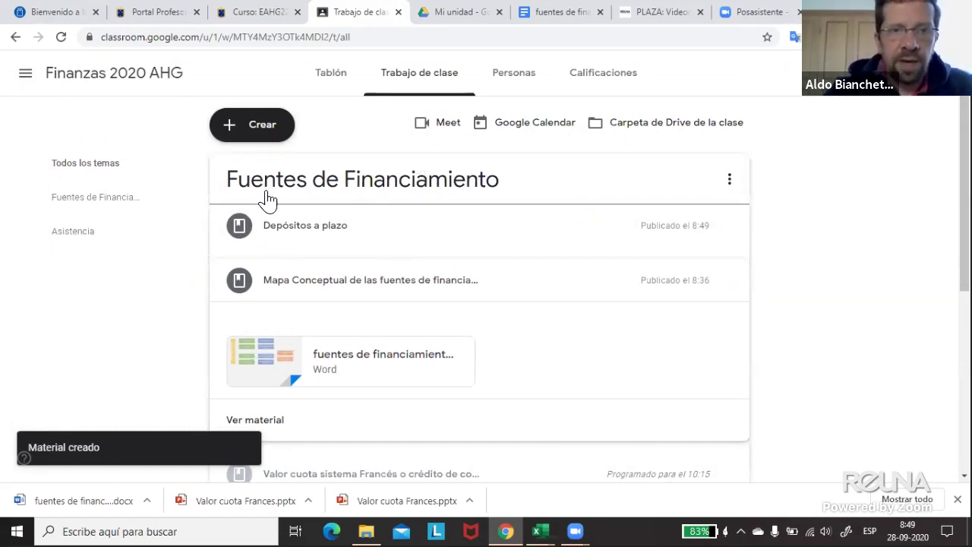
- Open the Depósitos spreadsheet from the published material and enter "2 tipos:", "Interés Simple" and "Interés compuesto" in cells B4 to B6
{"action": "left_click", "coordinate": [321, 232]}
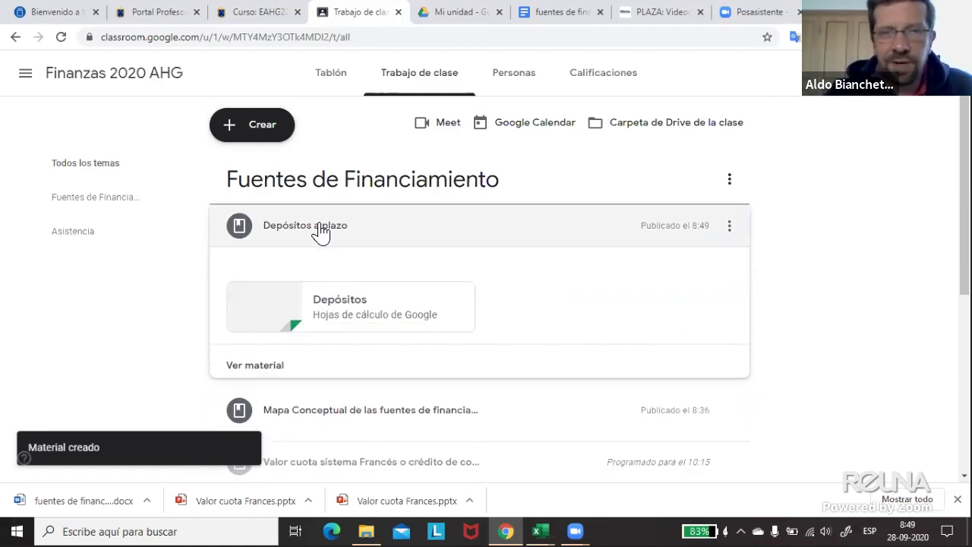
{"action": "left_click", "coordinate": [340, 298]}
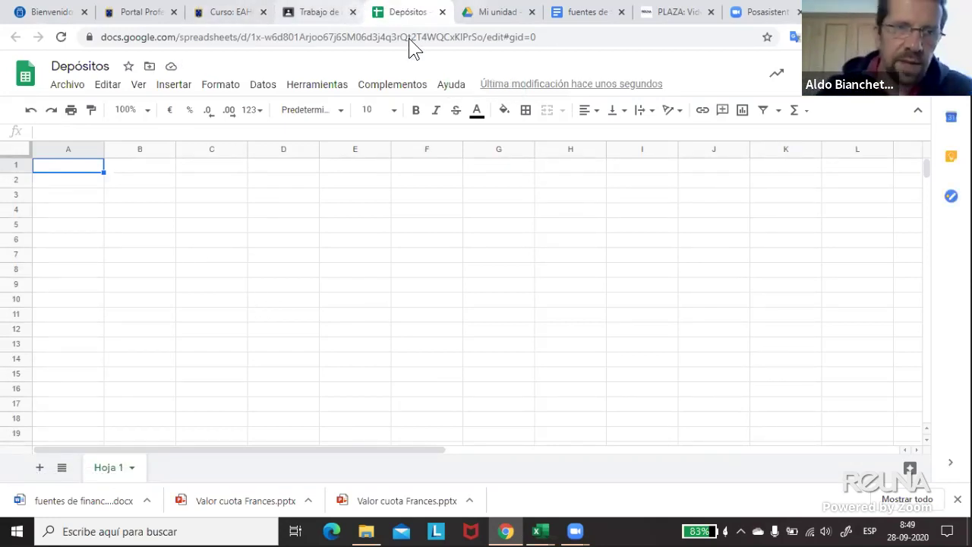
{"action": "left_click", "coordinate": [155, 210]}
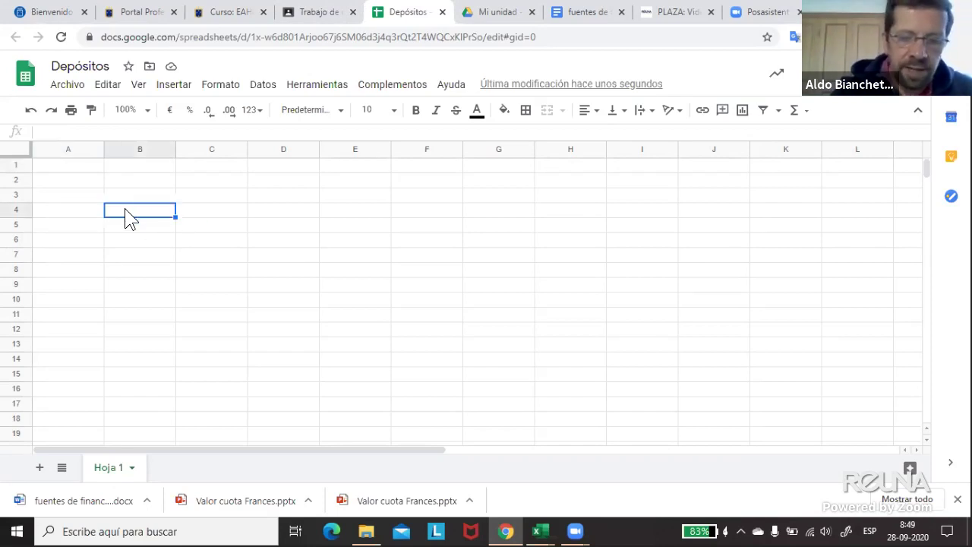
{"action": "type", "text": "2 tipos"}
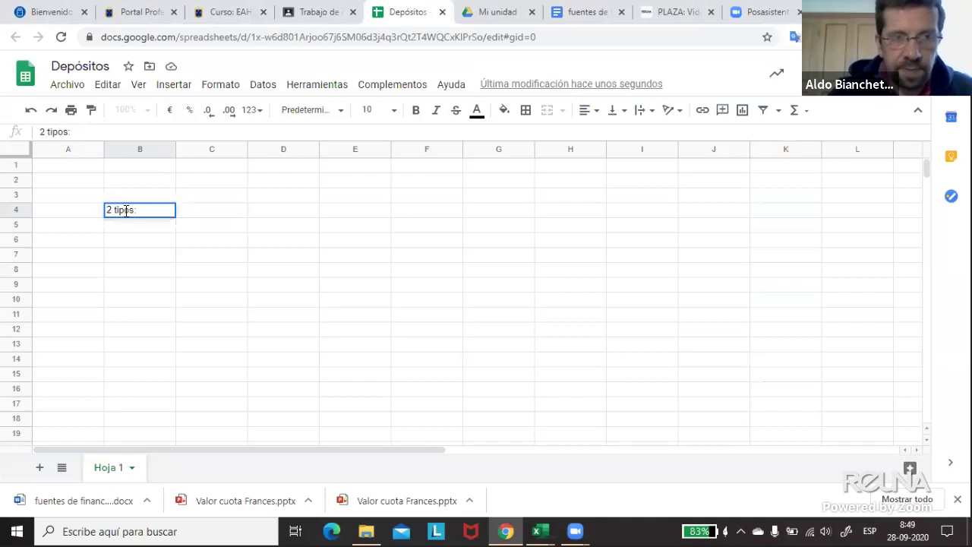
{"action": "type", "text": ":"}
{"action": "key", "text": "Return"}
{"action": "type", "text": "Inter"}
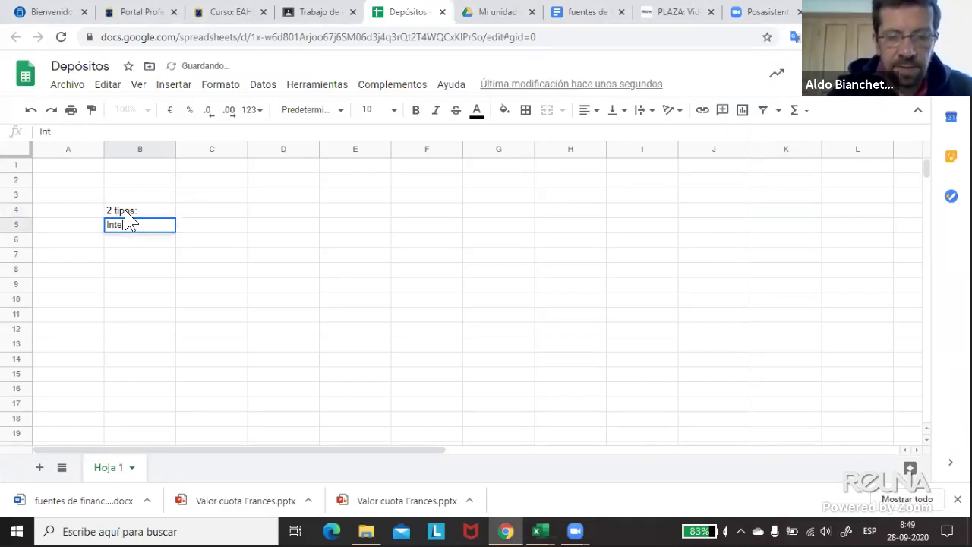
{"action": "type", "text": "és Simple"}
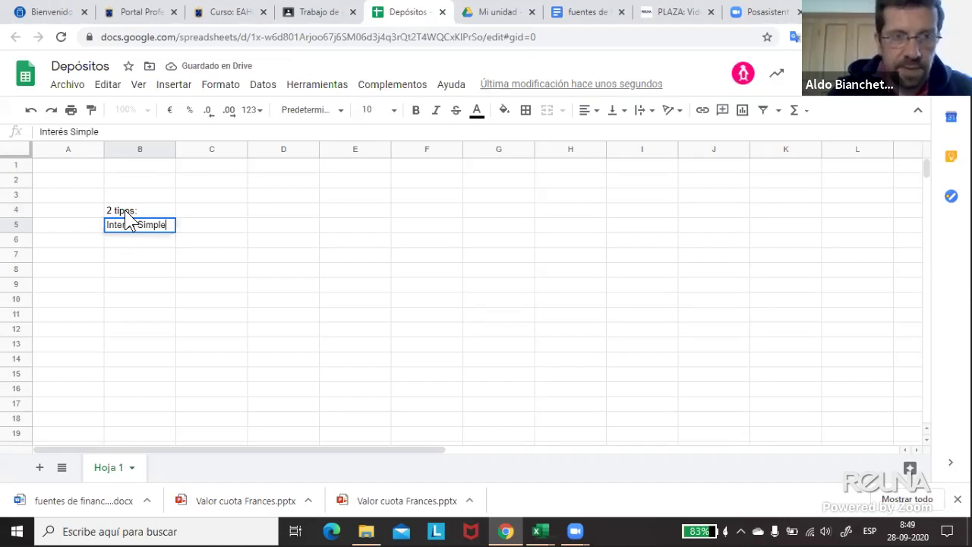
{"action": "key", "text": "Return"}
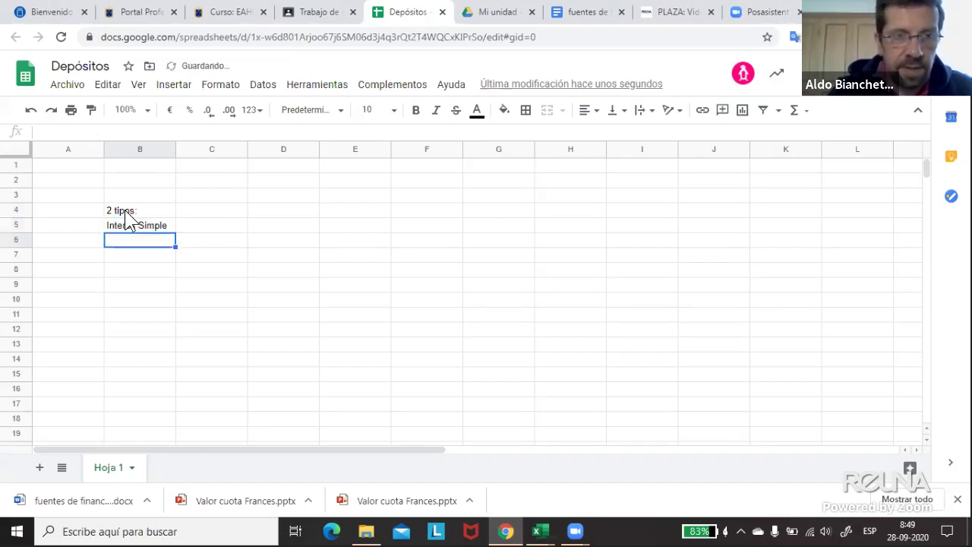
{"action": "type", "text": "Interés "}
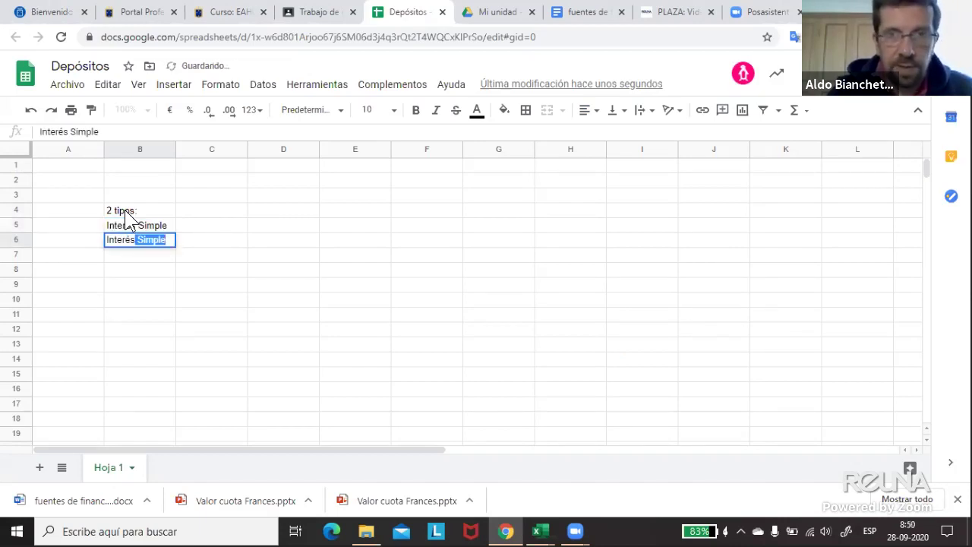
{"action": "type", "text": "compuesto"}
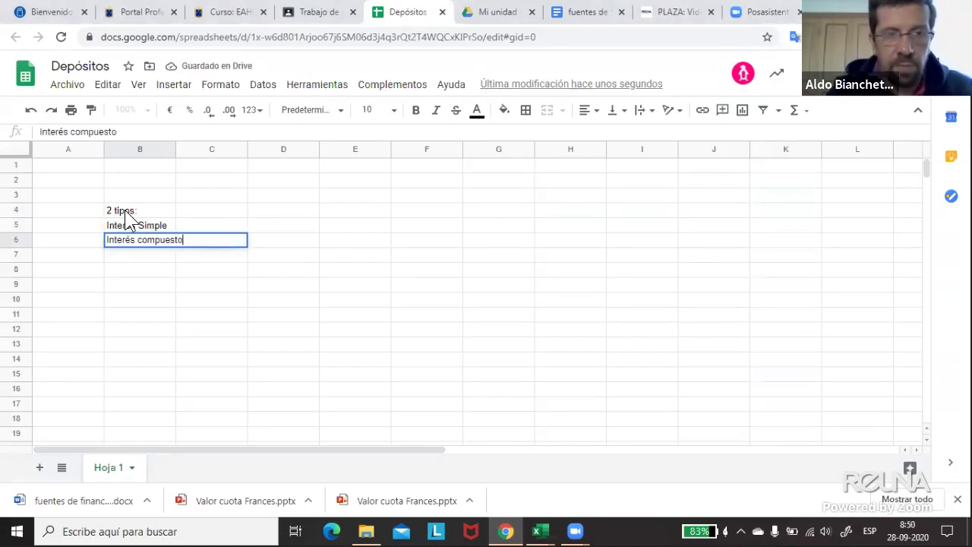
{"action": "key", "text": "Return"}
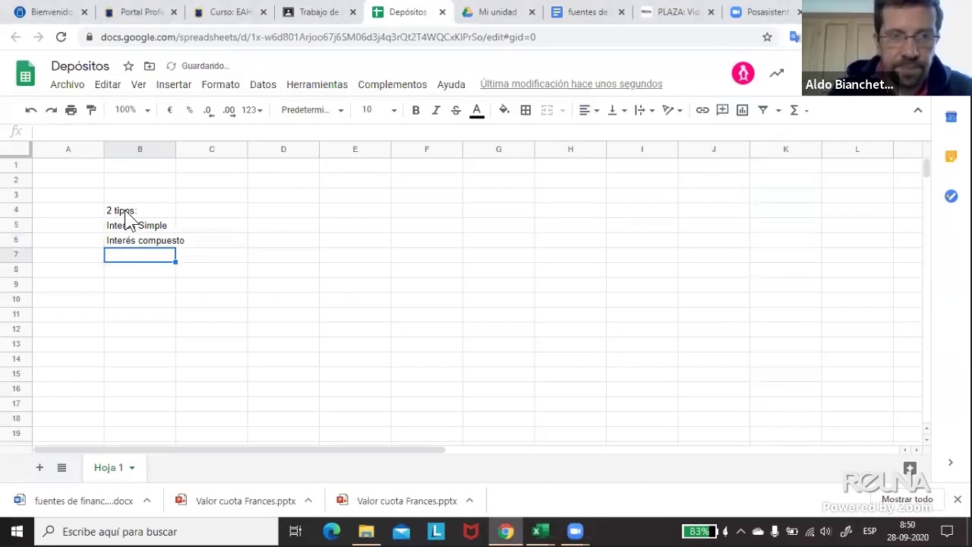
- Enter the note "El interés simple: Suma y calcula el interés sobre el monot Inicicial" in cell B9
{"action": "left_click", "coordinate": [126, 283]}
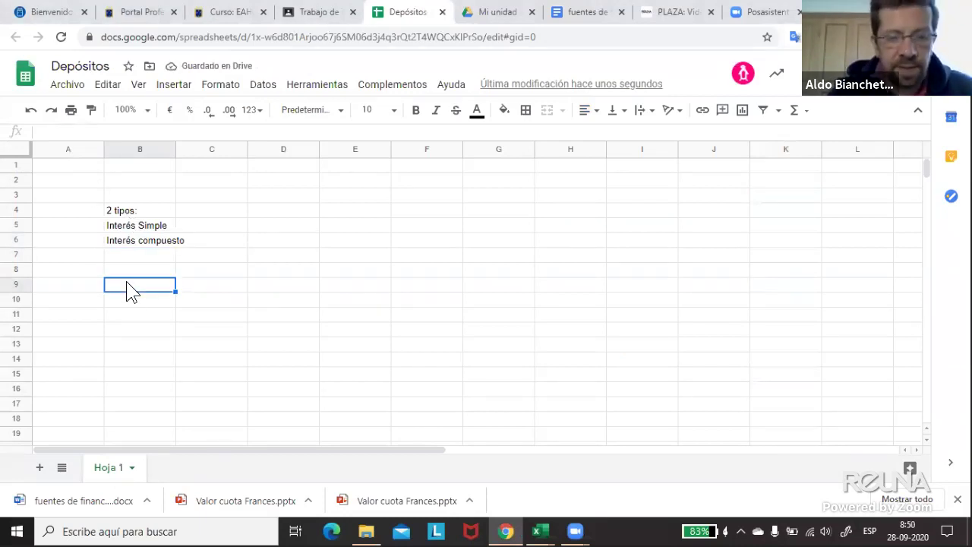
{"action": "type", "text": "El inte"}
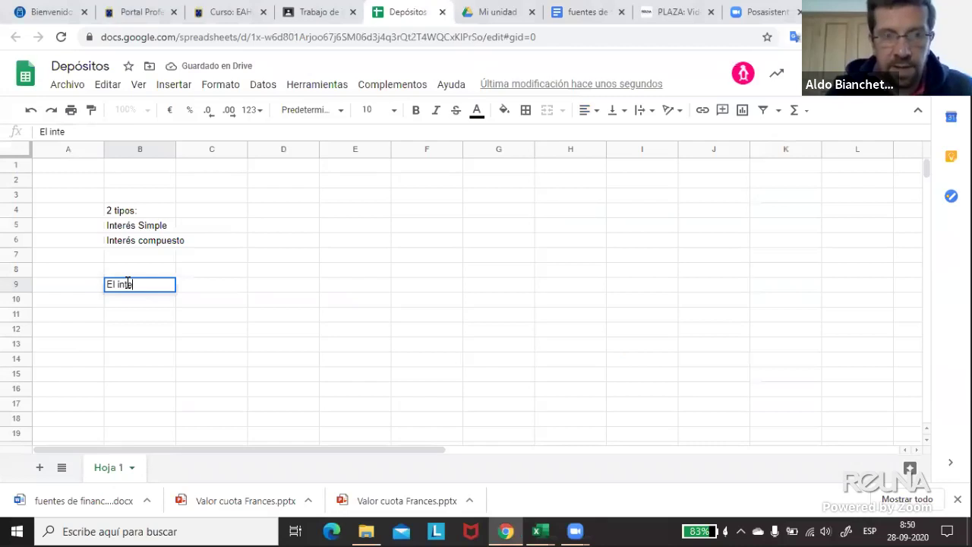
{"action": "type", "text": "rés"}
{"action": "key", "text": "BackSpace"}
{"action": "key", "text": "BackSpace"}
{"action": "key", "text": "BackSpace"}
{"action": "key", "text": "BackSpace"}
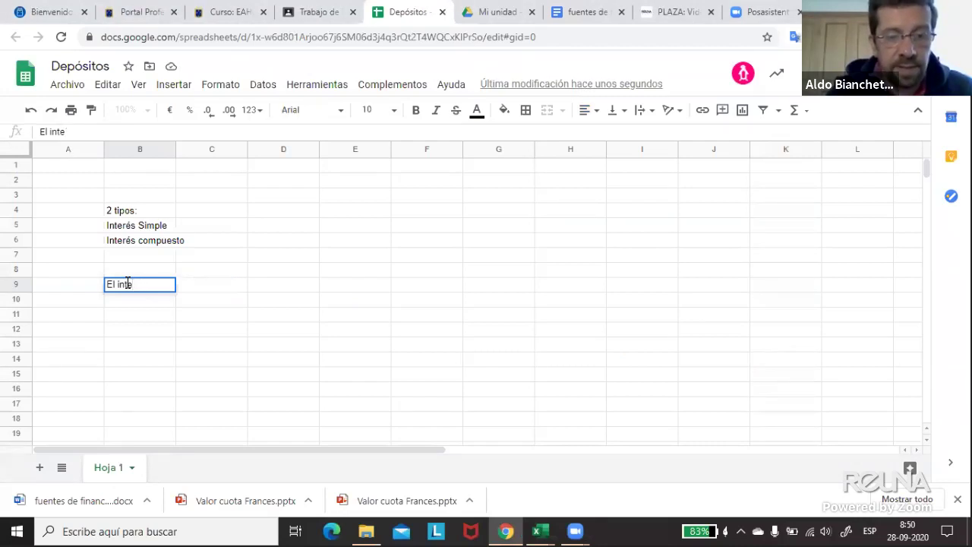
{"action": "type", "text": "rés simpl"}
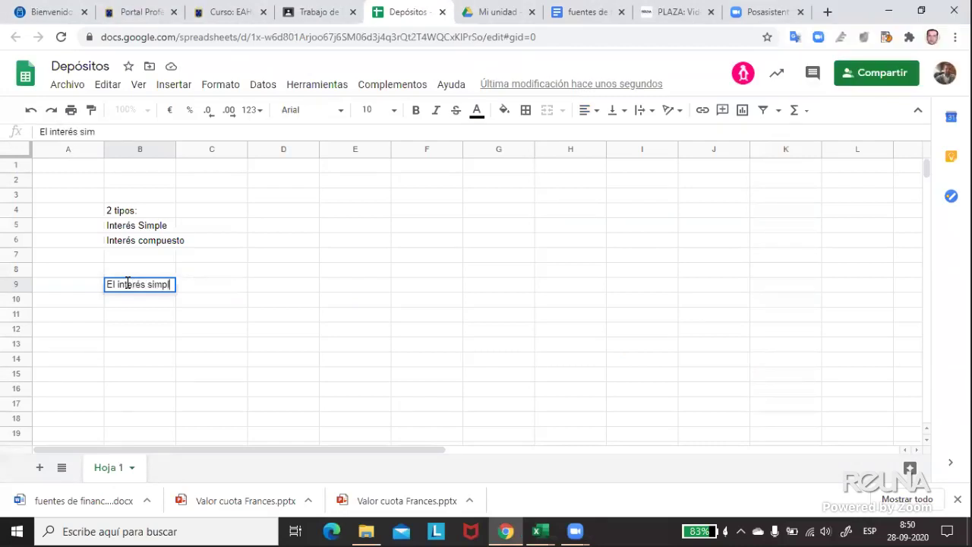
{"action": "type", "text": "e:"}
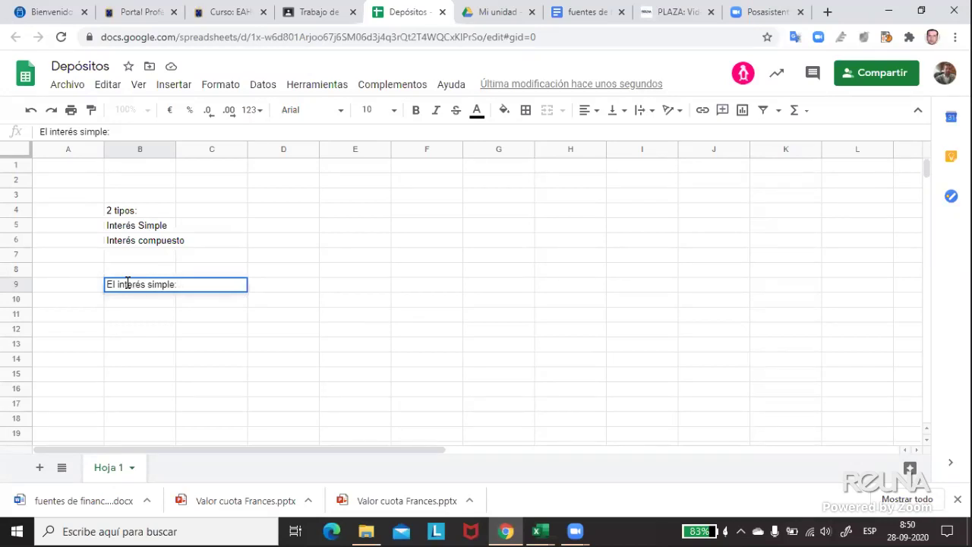
{"action": "type", "text": " Suma"}
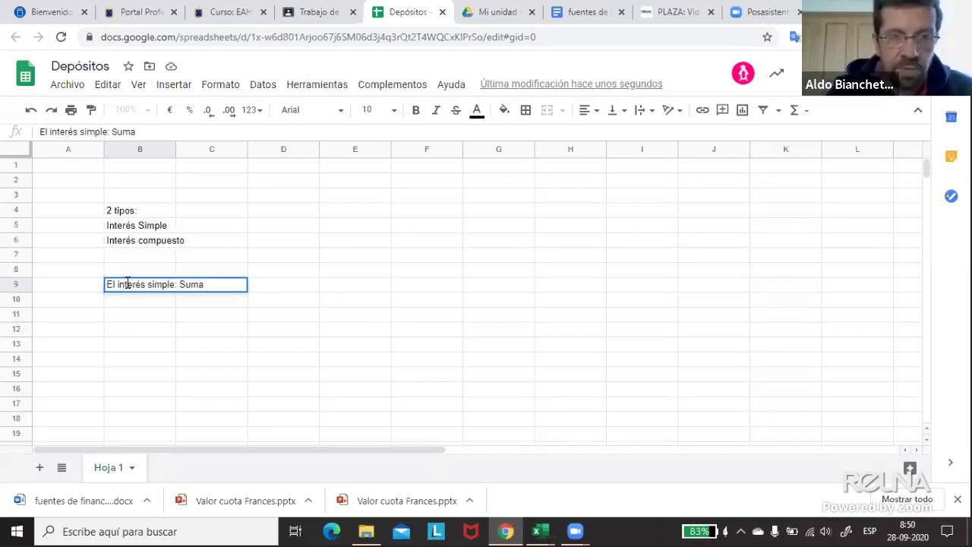
{"action": "type", "text": " uy clacula"}
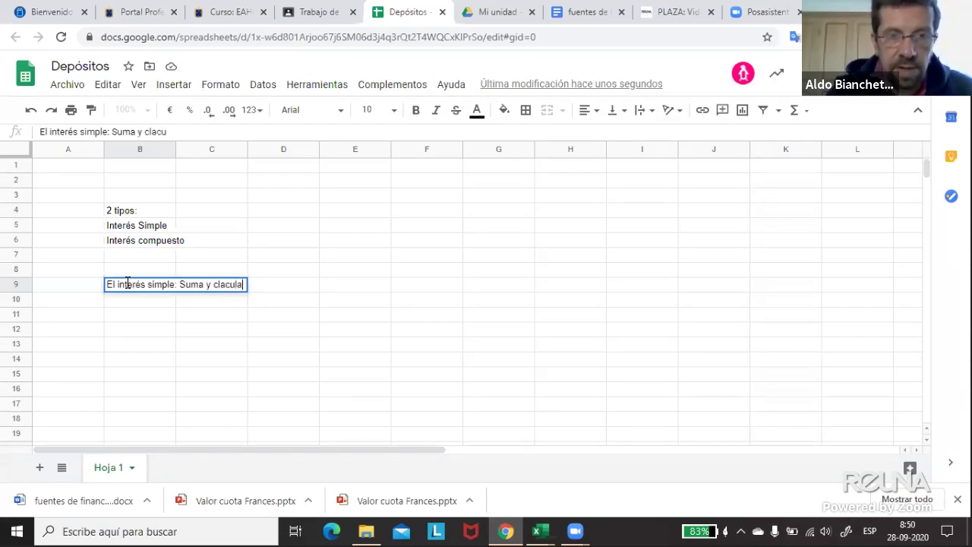
{"action": "key", "text": "BackSpace"}
{"action": "key", "text": "BackSpace"}
{"action": "key", "text": "BackSpace"}
{"action": "key", "text": "BackSpace"}
{"action": "key", "text": "BackSpace"}
{"action": "key", "text": "BackSpace"}
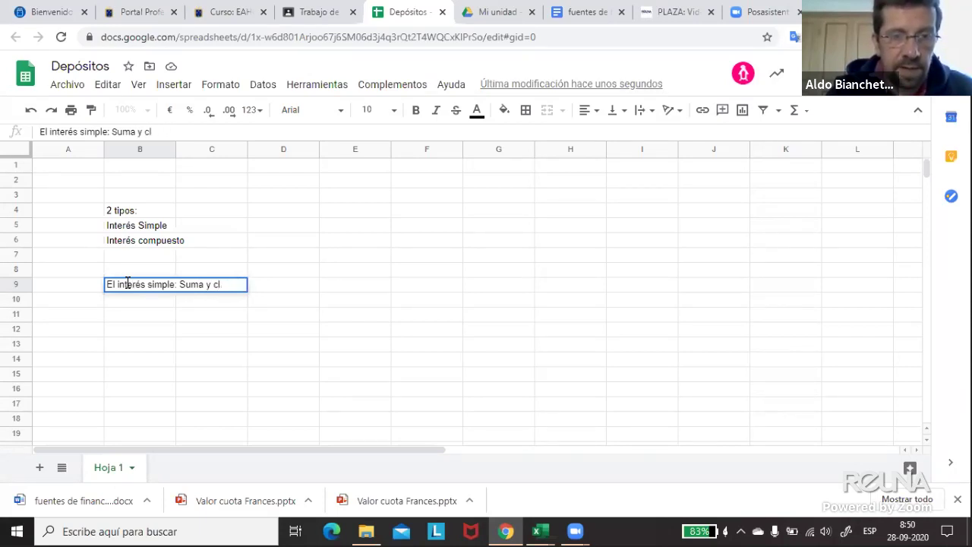
{"action": "type", "text": "alcula"}
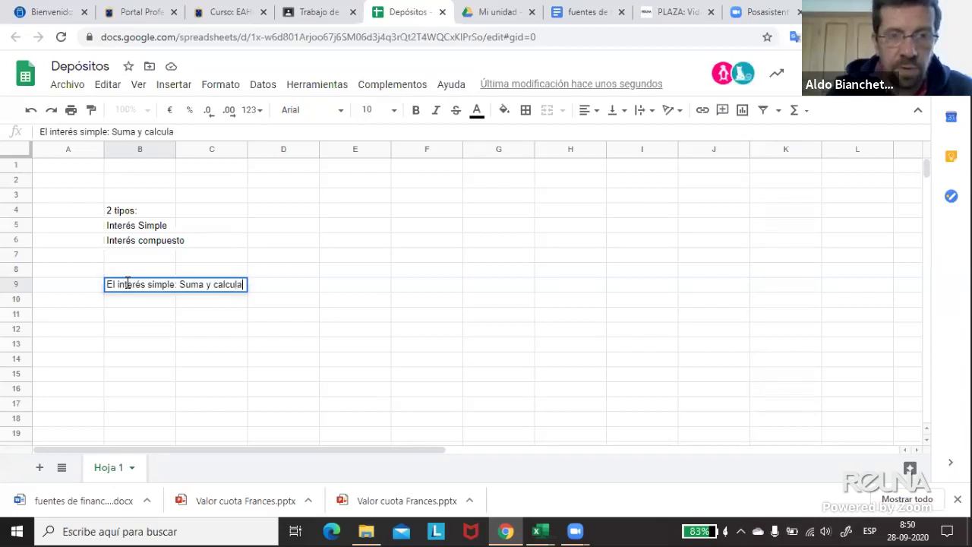
{"action": "type", "text": " el inte"}
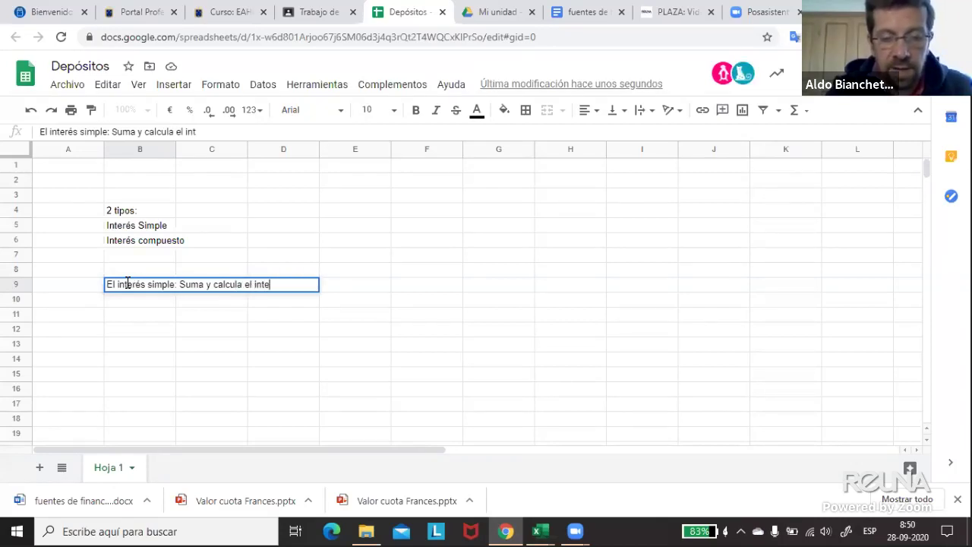
{"action": "type", "text": "rés sobre"}
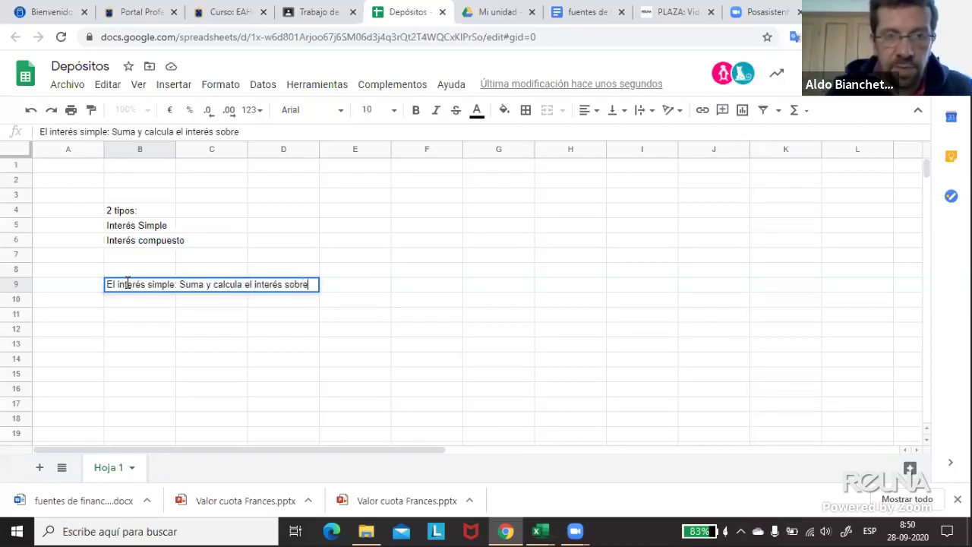
{"action": "type", "text": " el monot "}
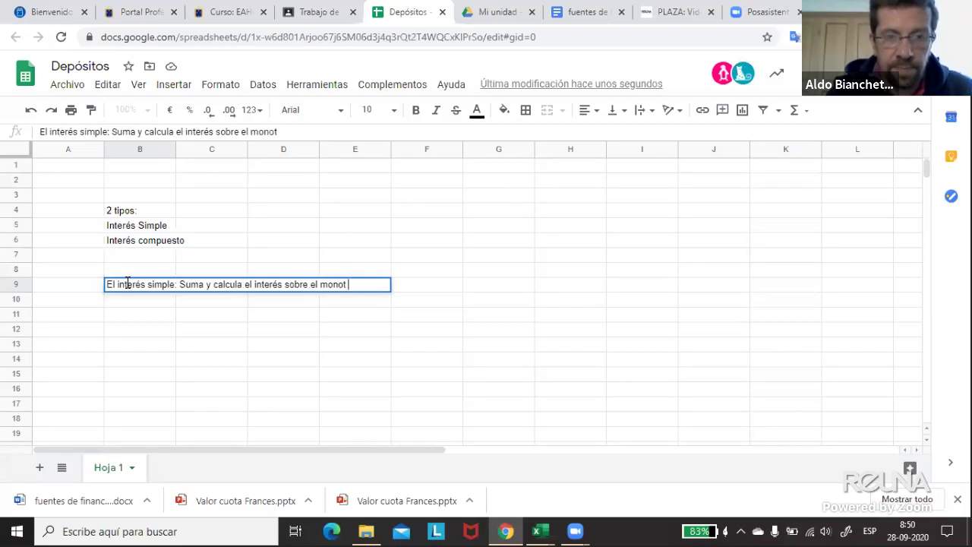
{"action": "type", "text": "Inicicial"}
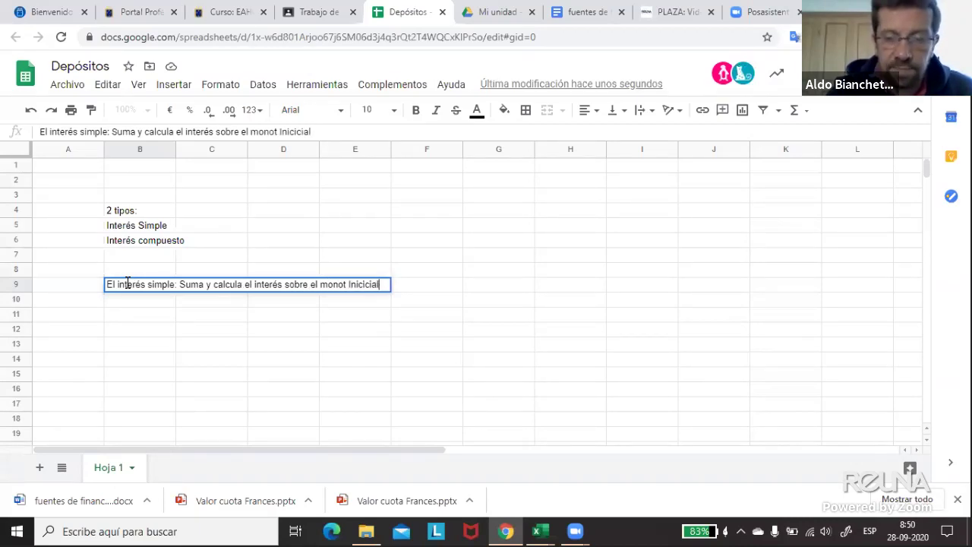
{"action": "key", "text": "Return"}
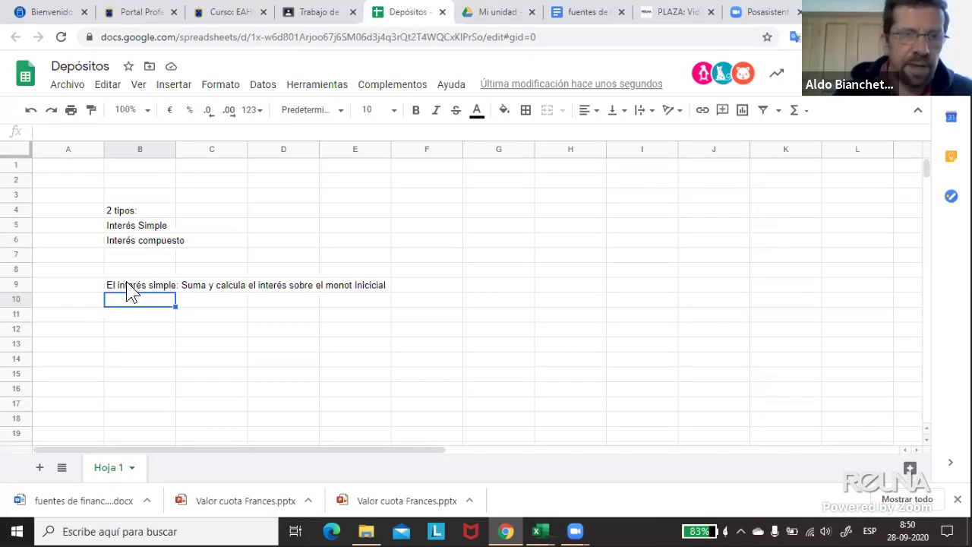
- Enter the labels "Monto Depositado:", "Interés", "Plazo" and "Monto Final" in cells B11 to B14
{"action": "scroll", "coordinate": [167, 273], "scroll_direction": "down", "scroll_amount": 2}
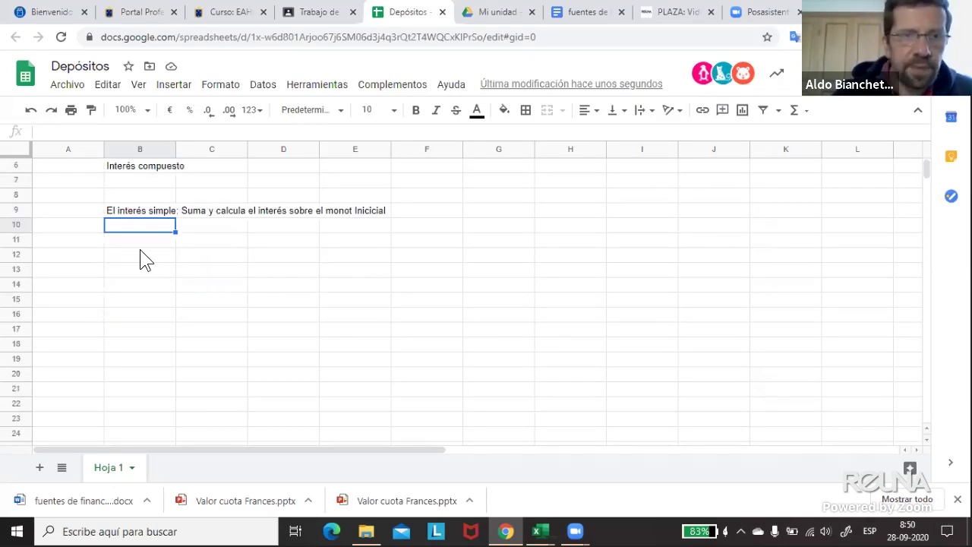
{"action": "left_click", "coordinate": [202, 229]}
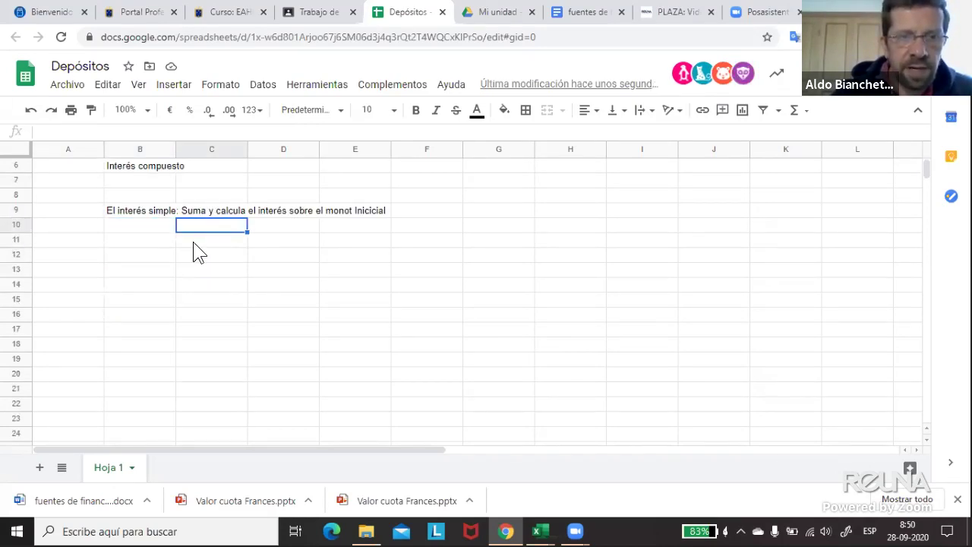
{"action": "left_click", "coordinate": [161, 243]}
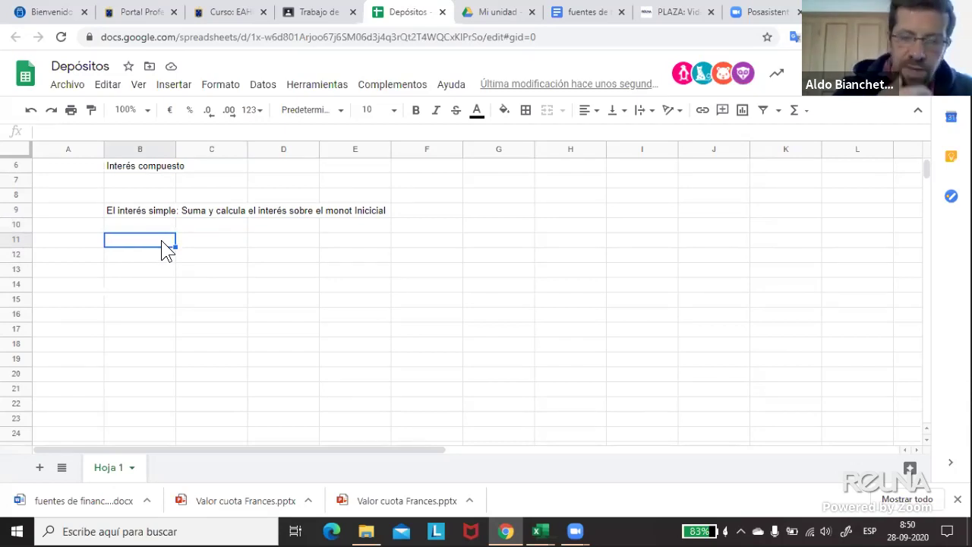
{"action": "type", "text": "Monto D"}
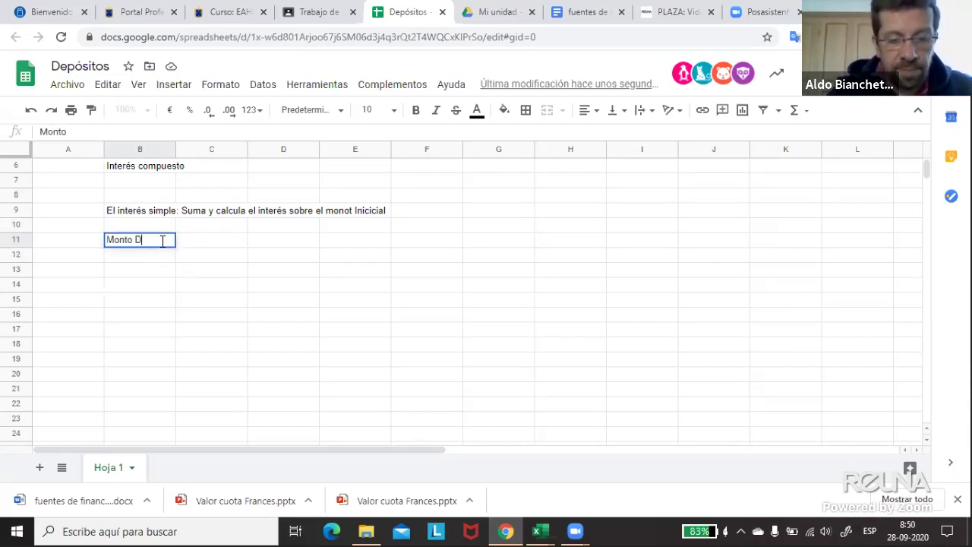
{"action": "type", "text": "epositado"}
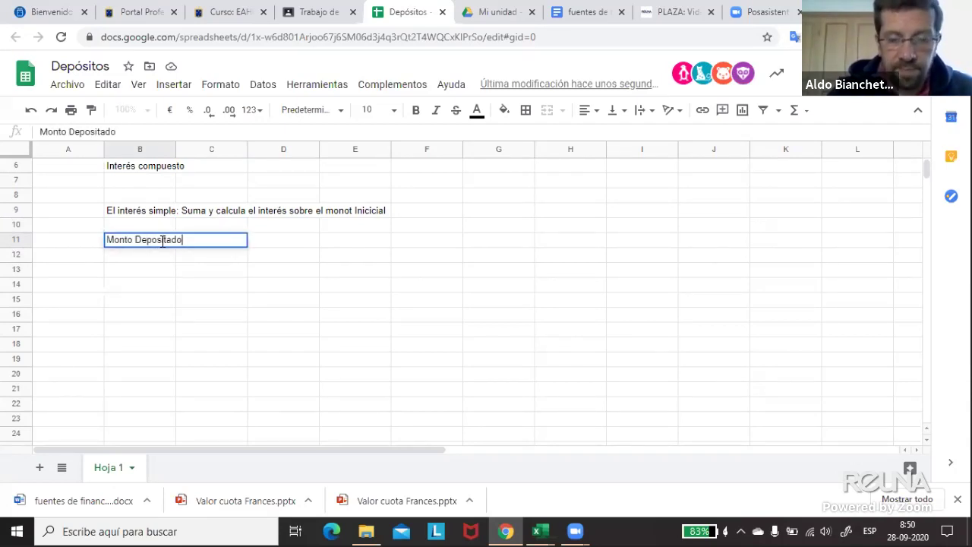
{"action": "key", "text": "Return"}
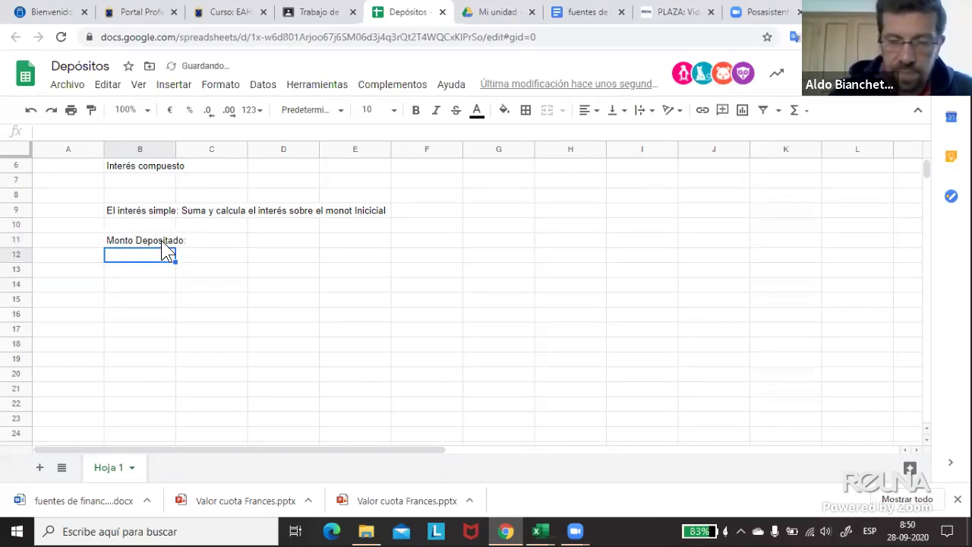
{"action": "type", "text": "Int"}
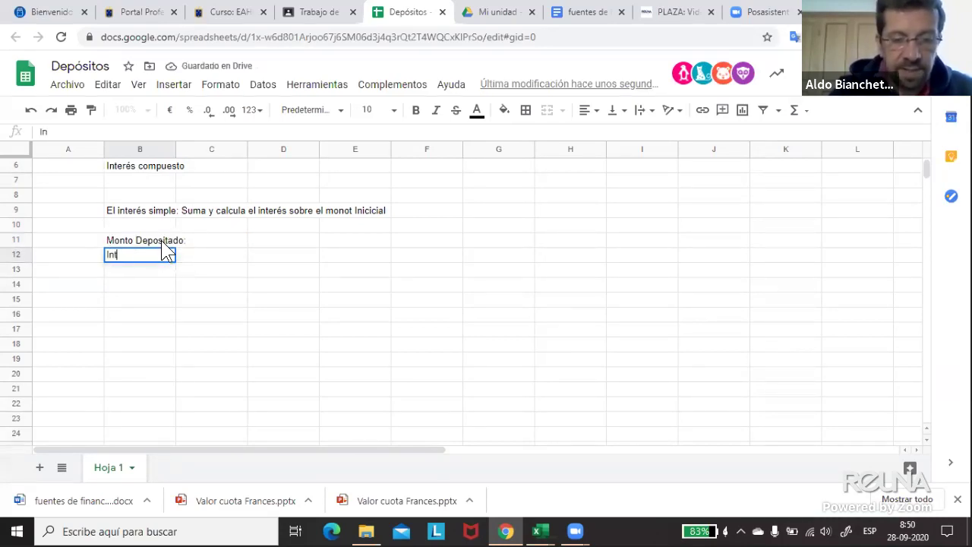
{"action": "type", "text": "erés"}
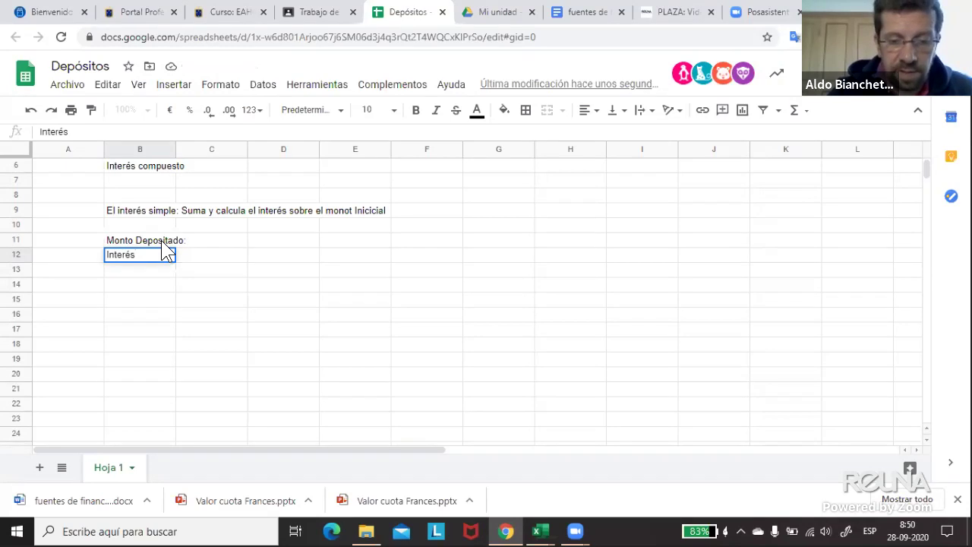
{"action": "key", "text": "Return"}
{"action": "type", "text": "Plazo"}
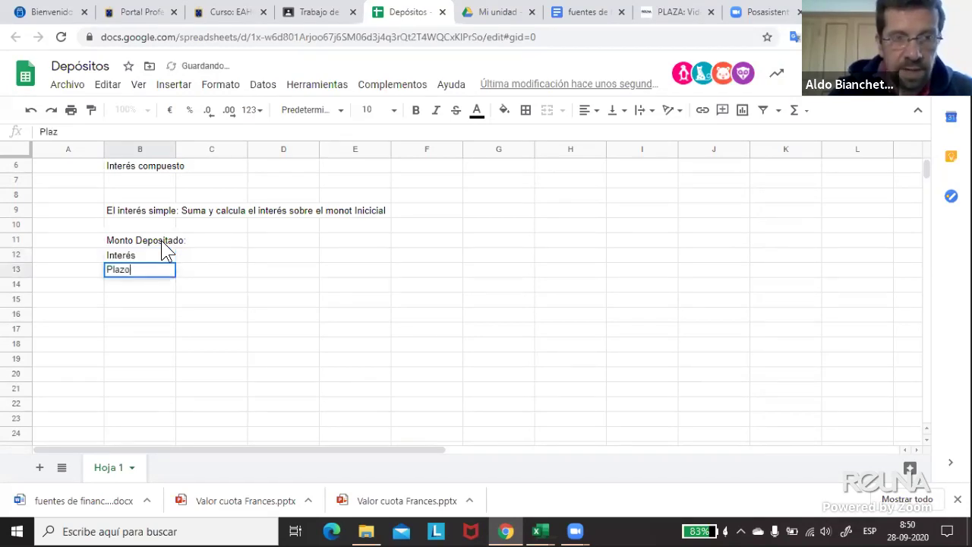
{"action": "key", "text": "Return"}
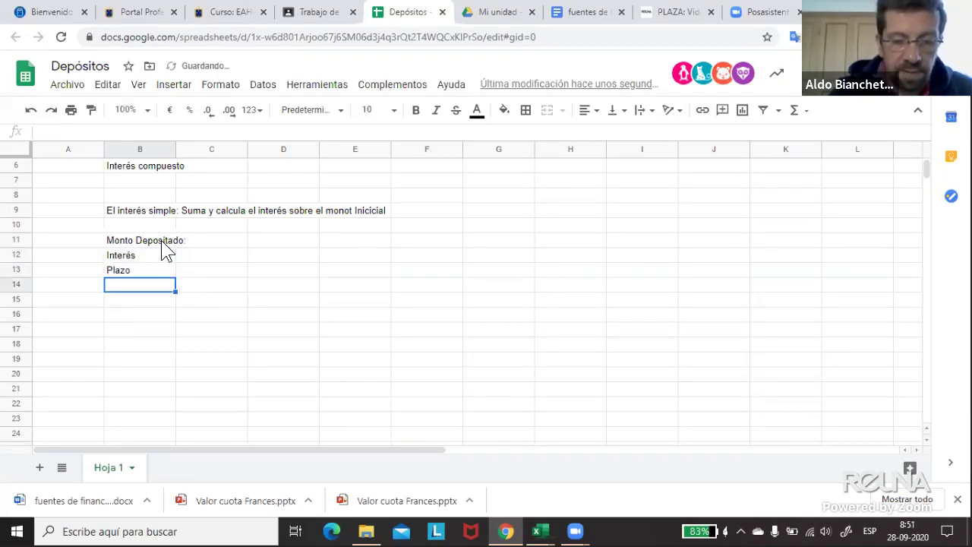
{"action": "type", "text": "Monto Final"}
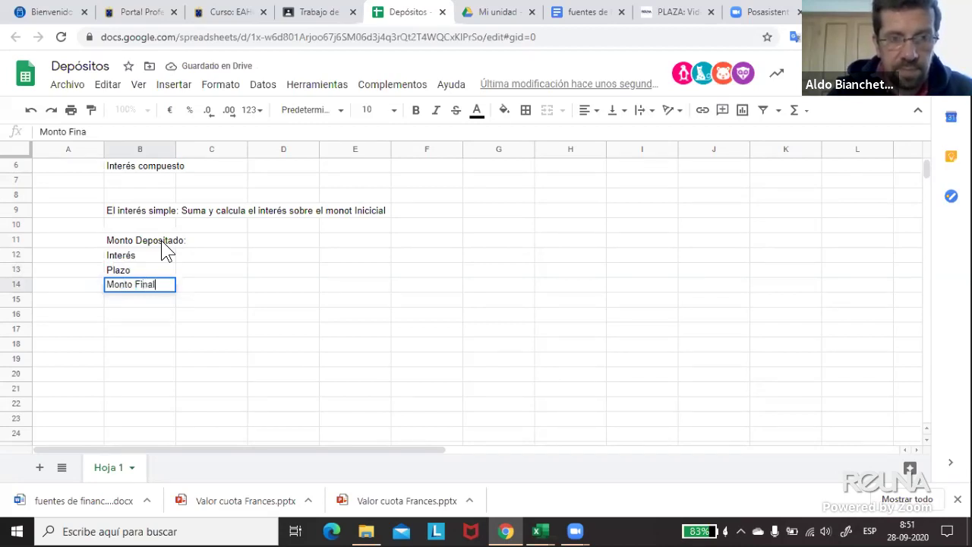
{"action": "key", "text": "Return"}
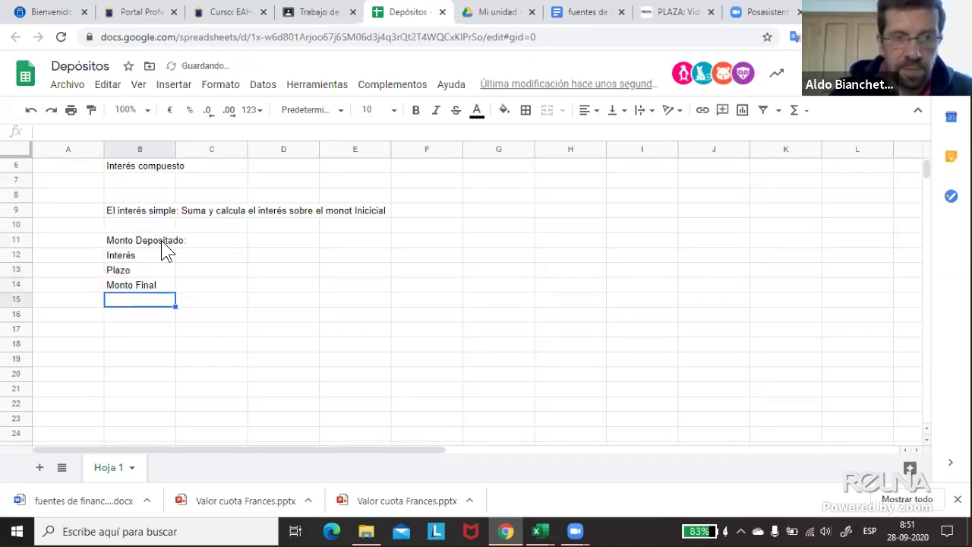
- Fill in the example values beside the labels: $5000 in C11, 4% in C12 and 4 in C13
{"action": "left_click", "coordinate": [215, 239]}
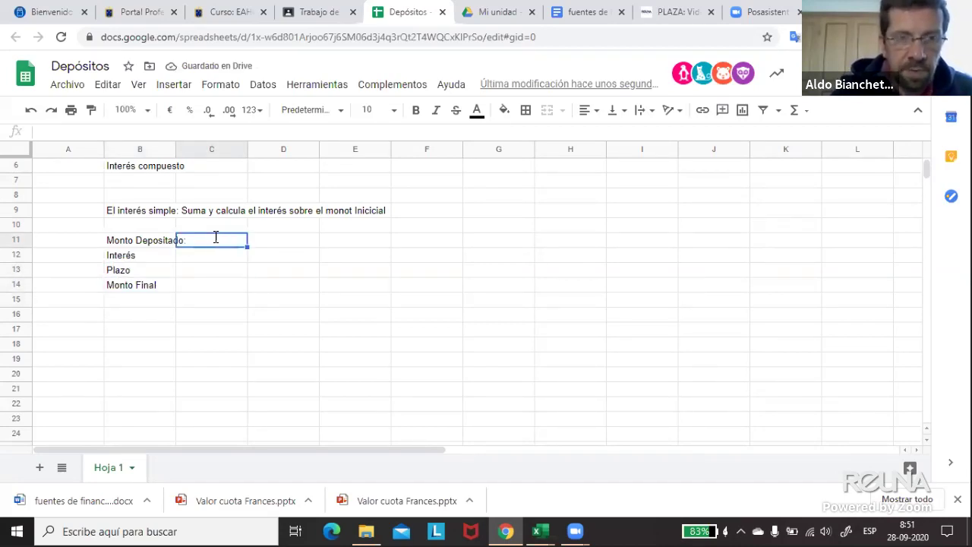
{"action": "type", "text": "$"}
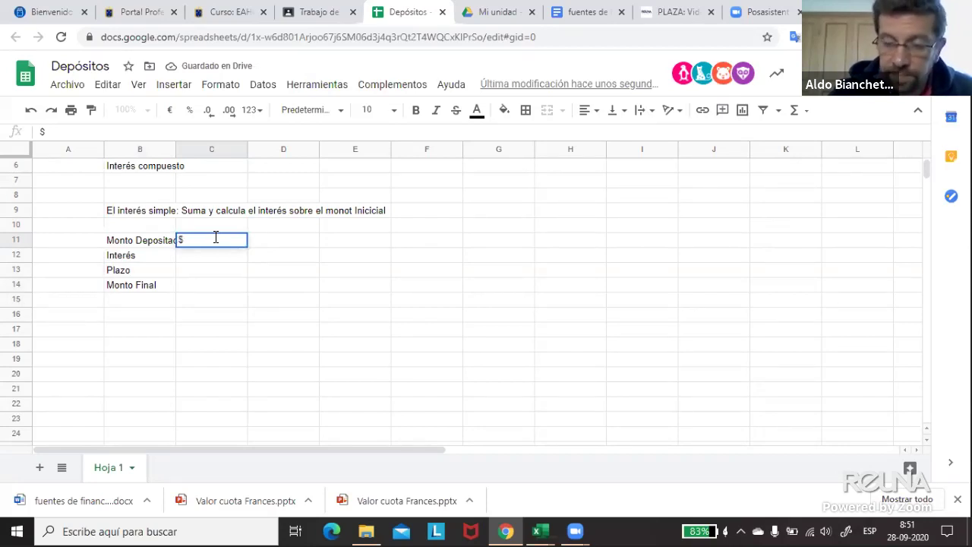
{"action": "type", "text": "5000"}
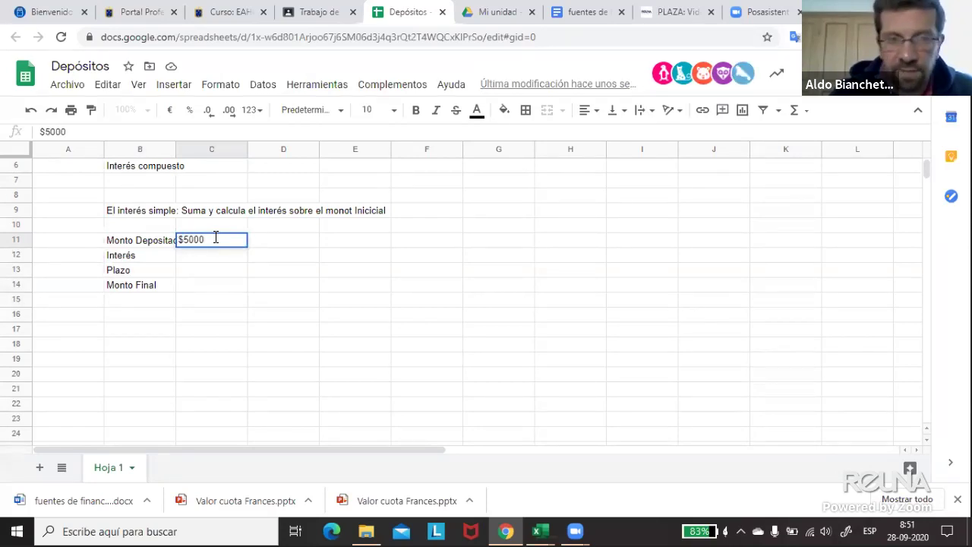
{"action": "key", "text": "Return"}
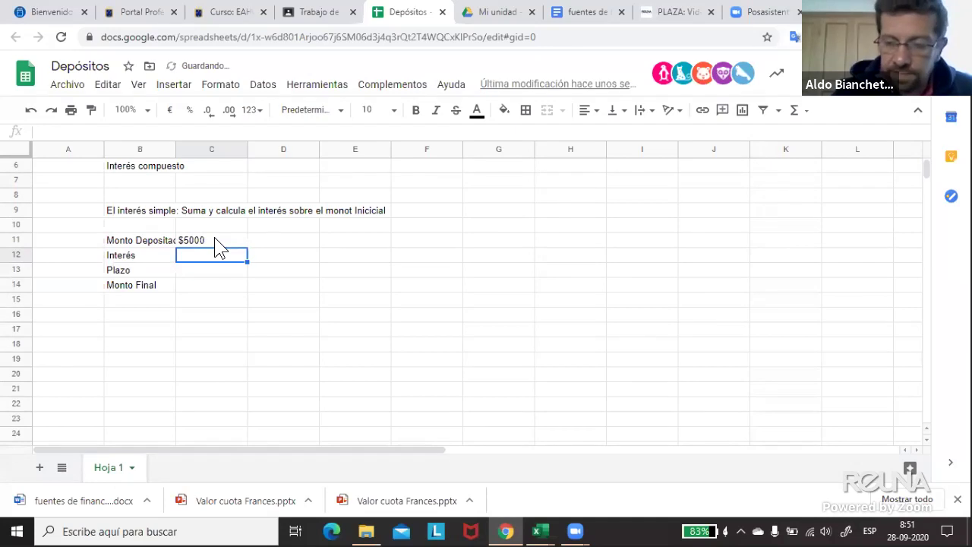
{"action": "type", "text": "4"}
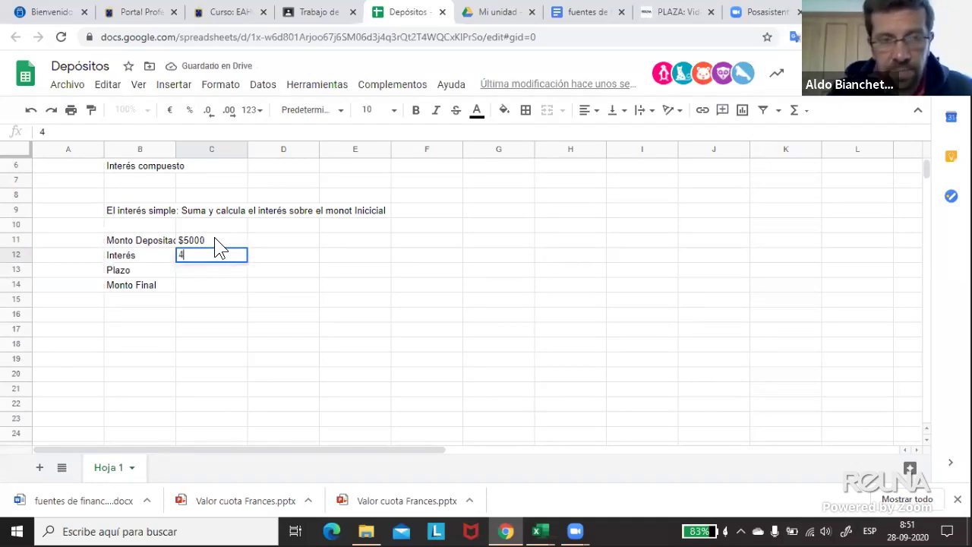
{"action": "key", "text": "Return"}
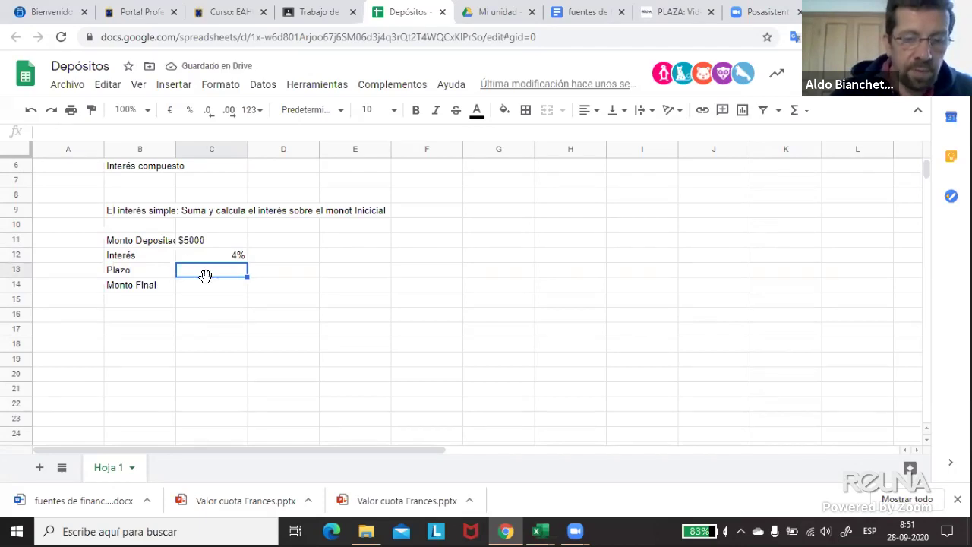
{"action": "type", "text": "4"}
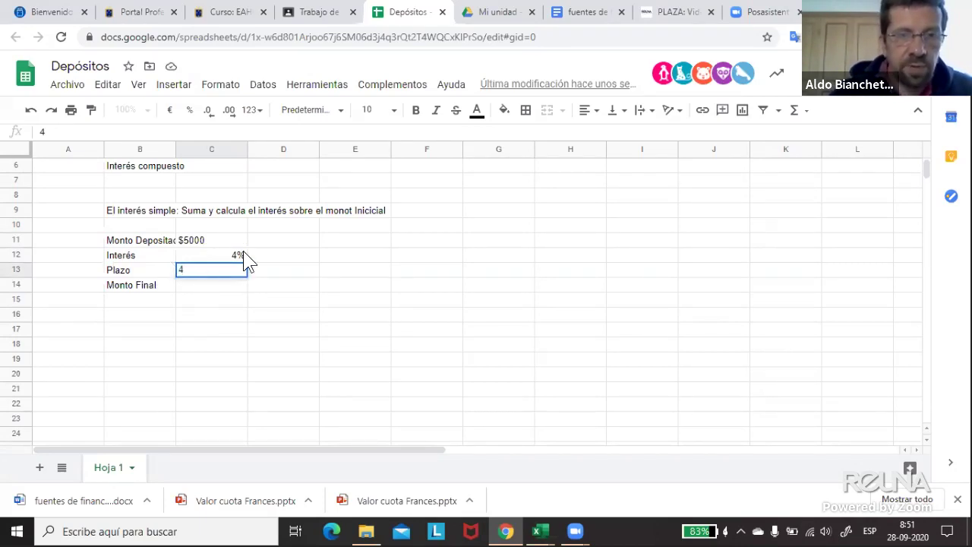
- Enter the unit "mensual" beside the interest rate in D12 and "meses" beside the term in D13
{"action": "left_click", "coordinate": [299, 260]}
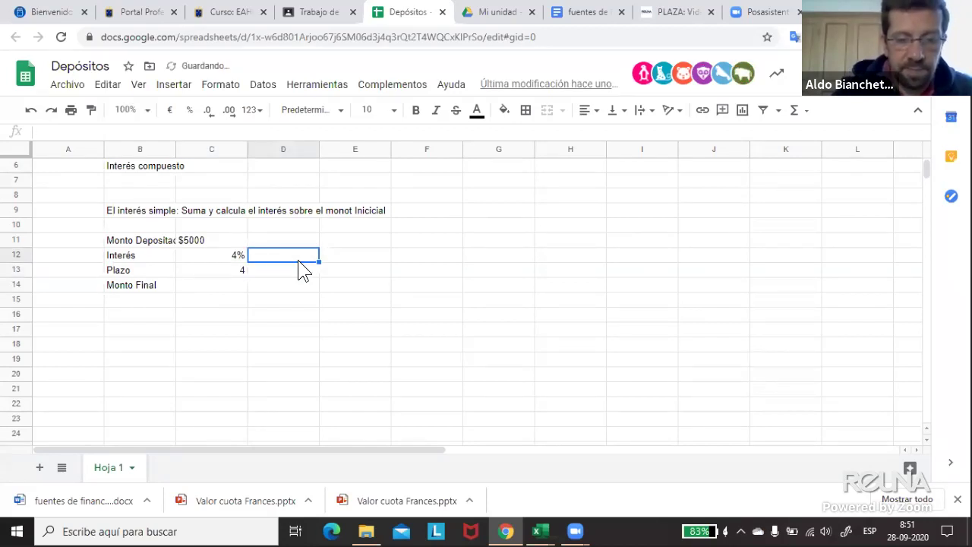
{"action": "type", "text": "menus"}
{"action": "key", "text": "BackSpace"}
{"action": "type", "text": "sual"}
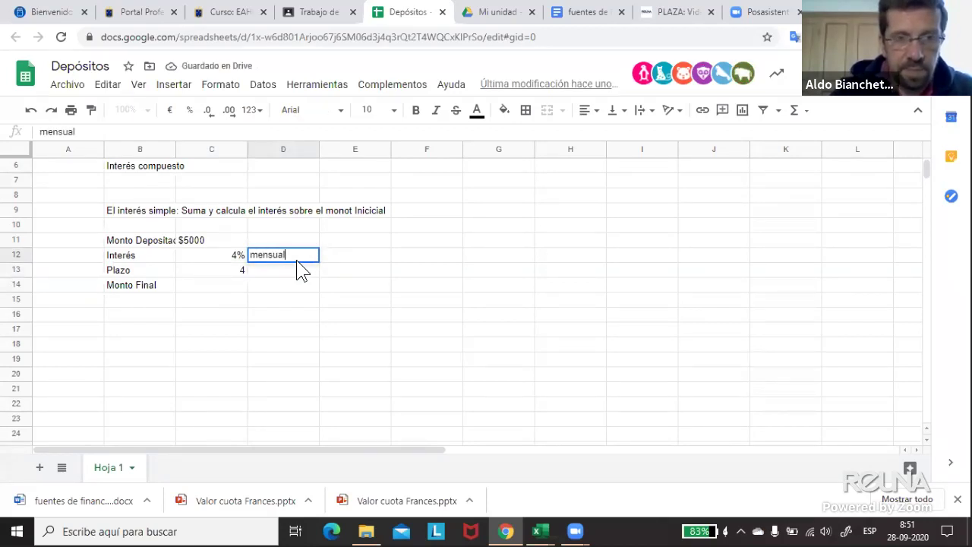
{"action": "key", "text": "Return"}
{"action": "type", "text": "meses"}
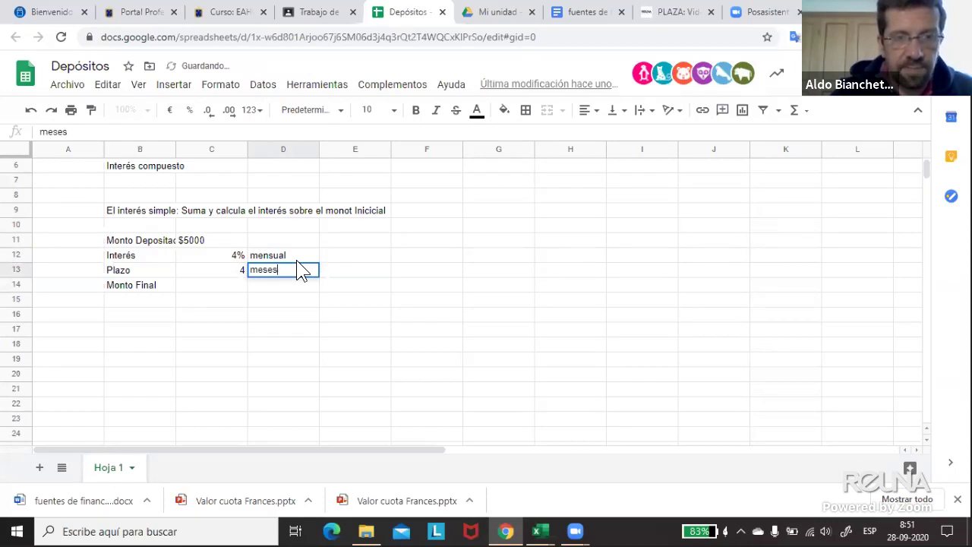
{"action": "key", "text": "Return"}
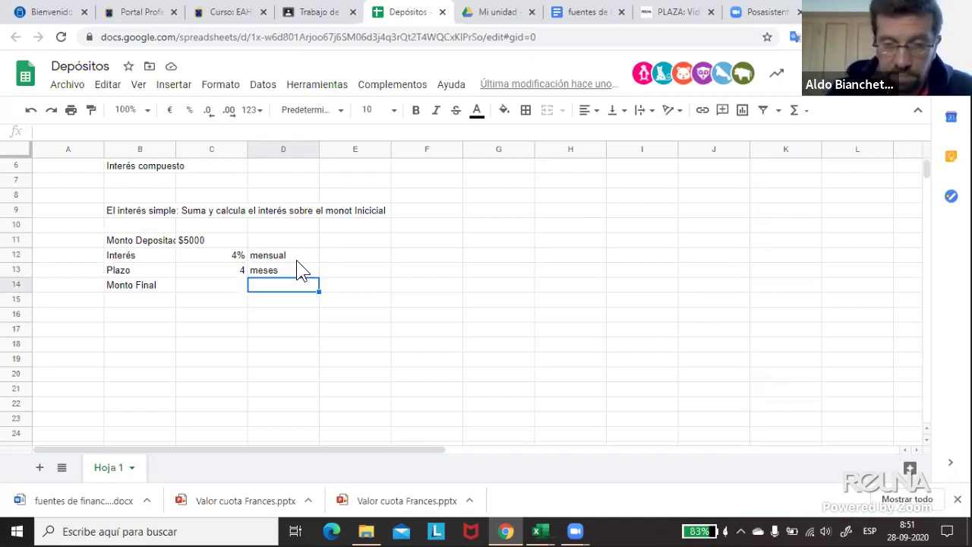
- Enter the amount 5000 in cell C15 and move it down to C16
{"action": "key", "text": "Left"}
{"action": "key", "text": "Right"}
{"action": "key", "text": "Left"}
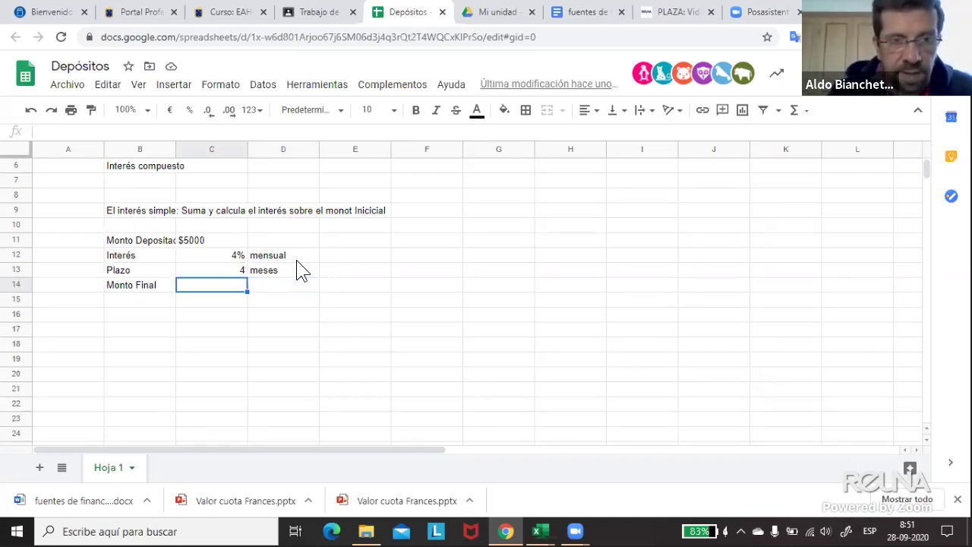
{"action": "key", "text": "Down"}
{"action": "key", "text": "Left"}
{"action": "key", "text": "Right"}
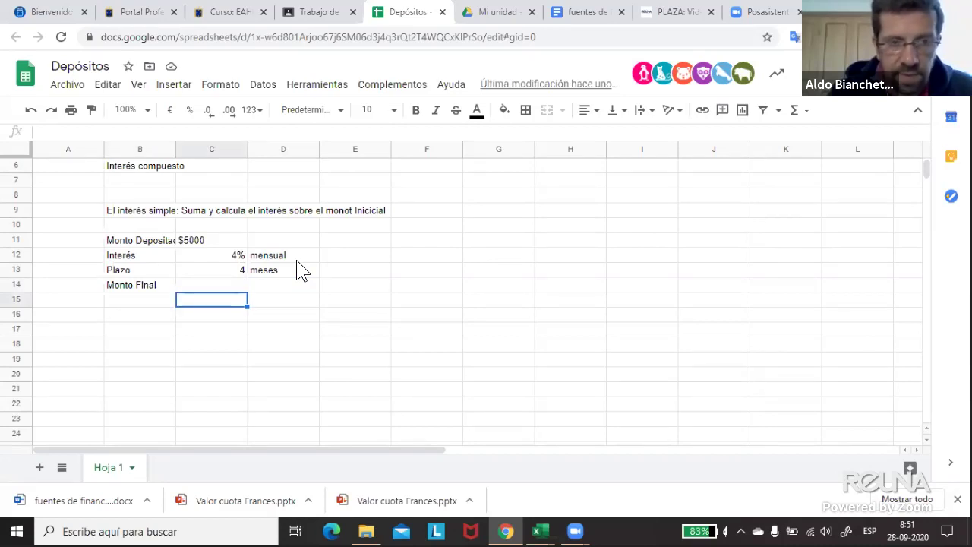
{"action": "type", "text": "5000"}
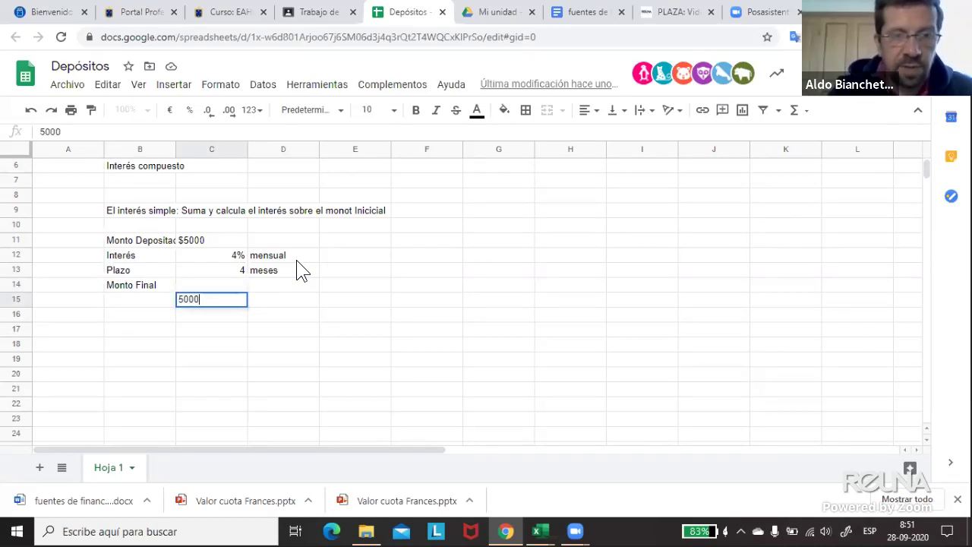
{"action": "key", "text": "Return"}
{"action": "key", "text": "Right"}
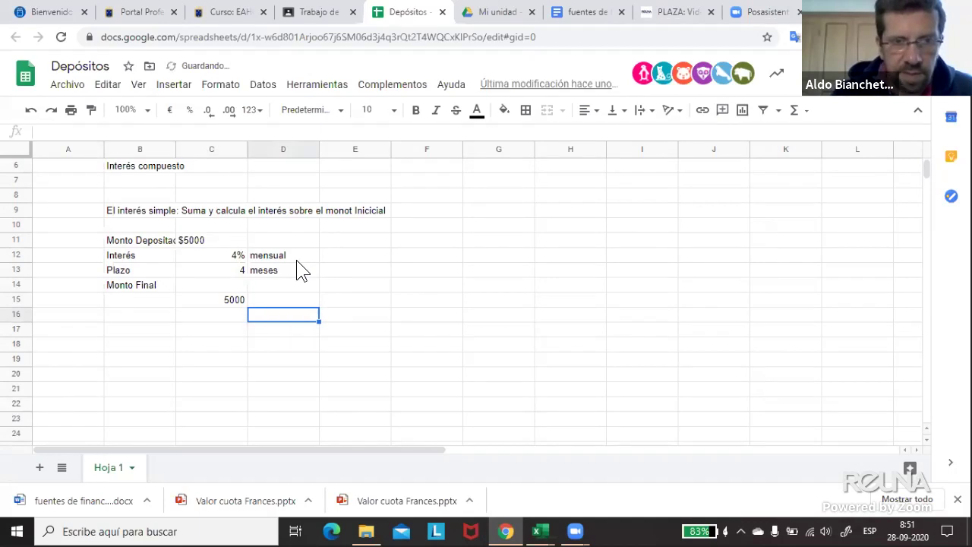
{"action": "left_click", "coordinate": [232, 300]}
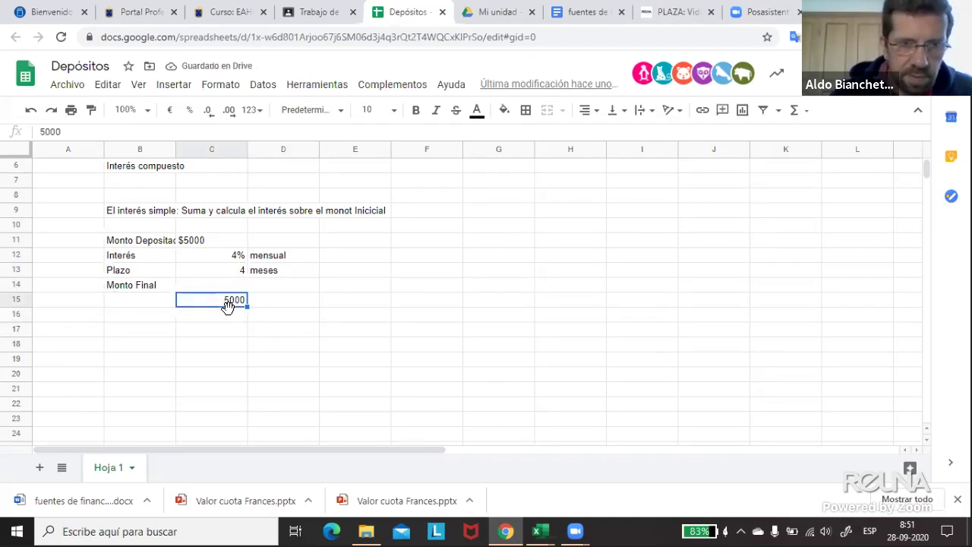
{"action": "left_click_drag", "start_coordinate": [227, 304], "coordinate": [227, 314]}
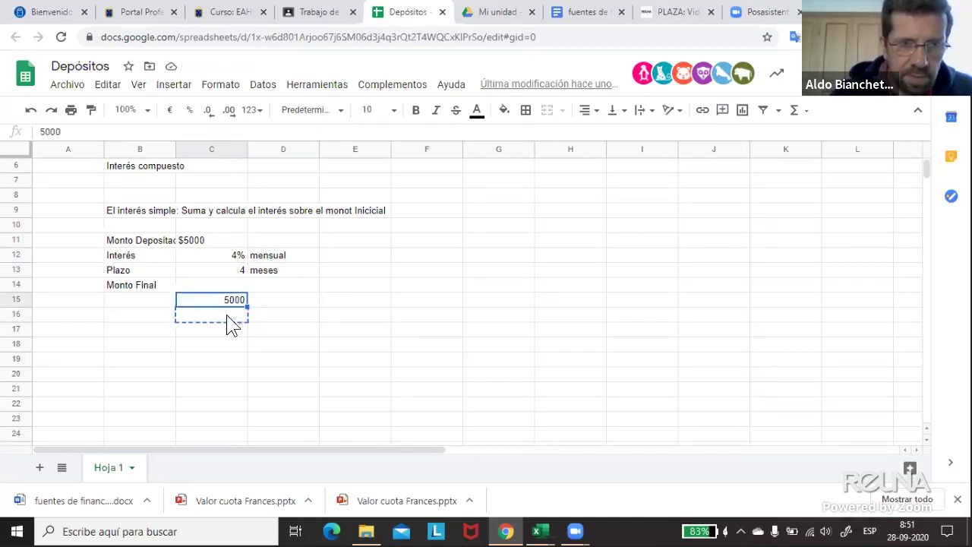
{"action": "left_click", "coordinate": [256, 303]}
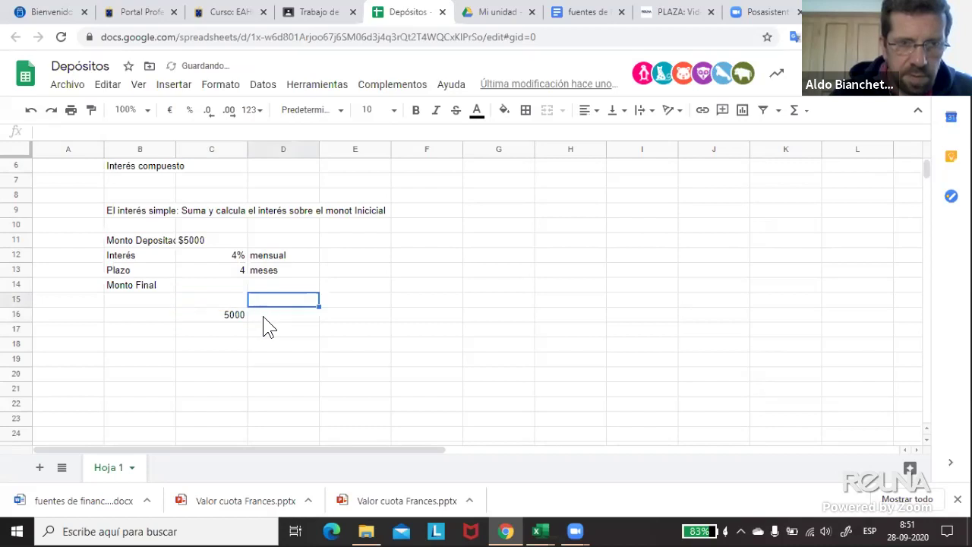
- Enter the column headings "Monto inicial" in C15 and "Período" in B15
{"action": "left_click", "coordinate": [219, 302]}
{"action": "type", "text": "to "}
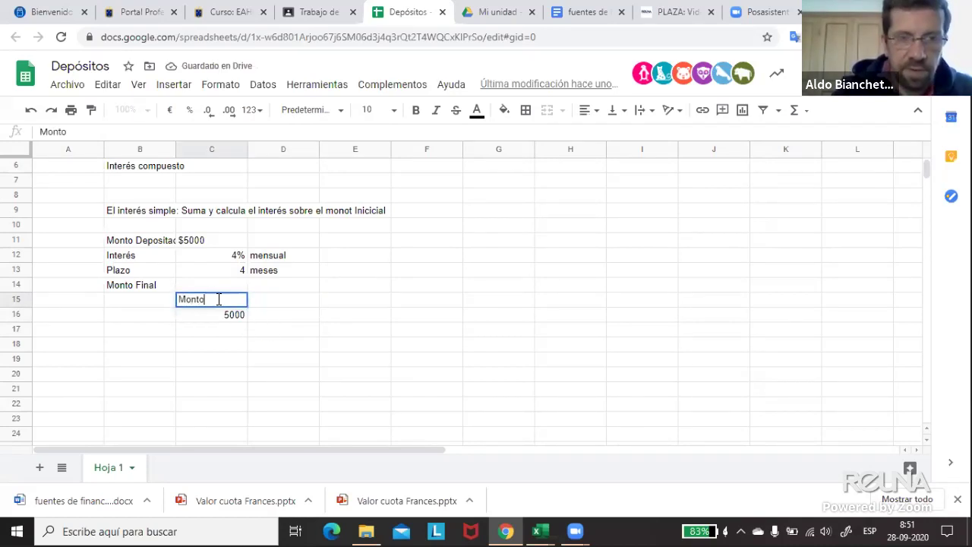
{"action": "type", "text": "inicial"}
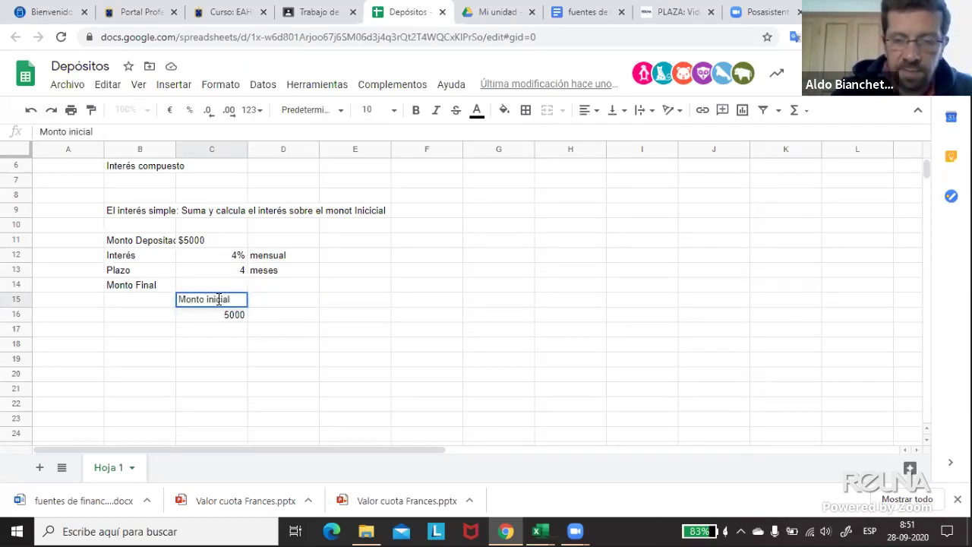
{"action": "key", "text": "Return"}
{"action": "key", "text": "Right"}
{"action": "key", "text": "Left"}
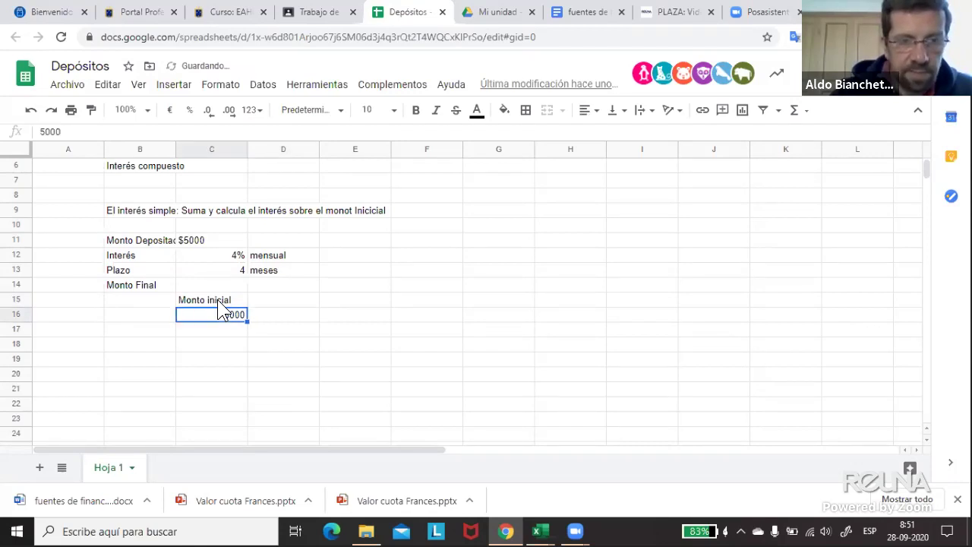
{"action": "key", "text": "Left"}
{"action": "key", "text": "Up"}
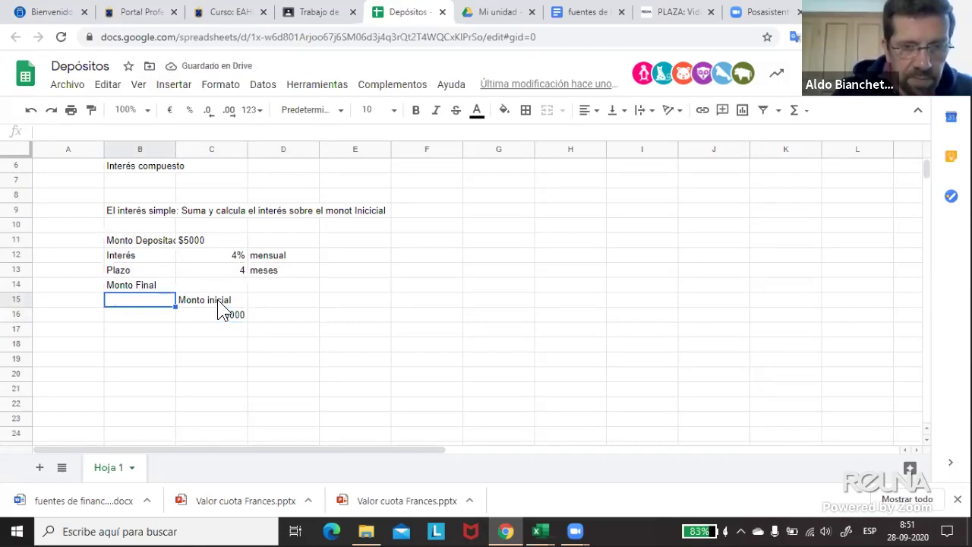
{"action": "type", "text": "Período"}
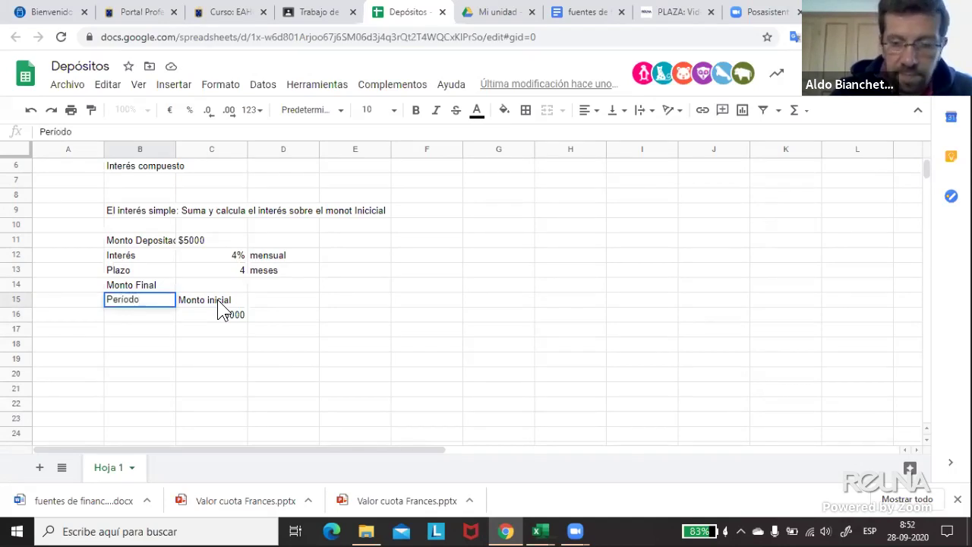
{"action": "key", "text": "Return"}
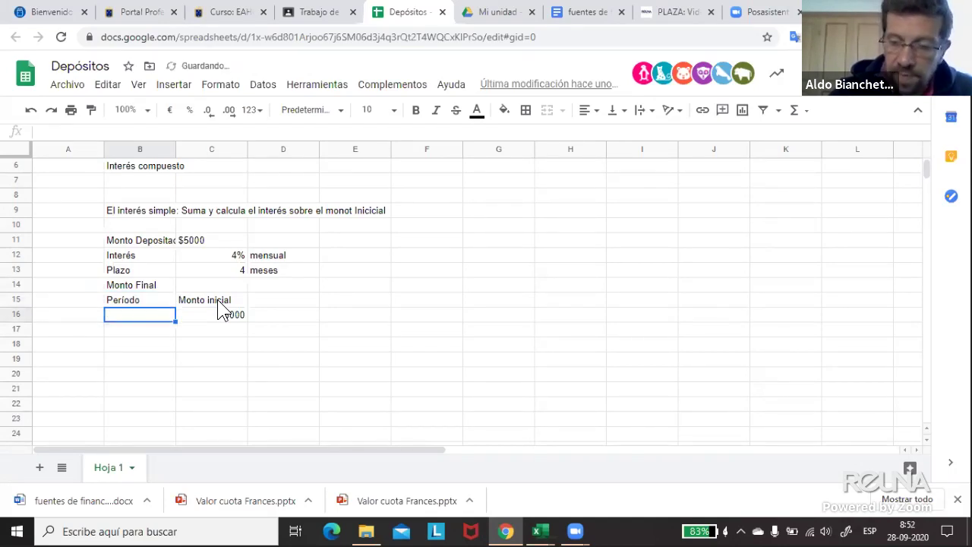
- Number the periods 0 to 4 down cells B16 to B20 under the "Período" heading
{"action": "type", "text": "0"}
{"action": "key", "text": "Return"}
{"action": "type", "text": "1"}
{"action": "key", "text": "Return"}
{"action": "type", "text": "2"}
{"action": "key", "text": "Return"}
{"action": "type", "text": "4"}
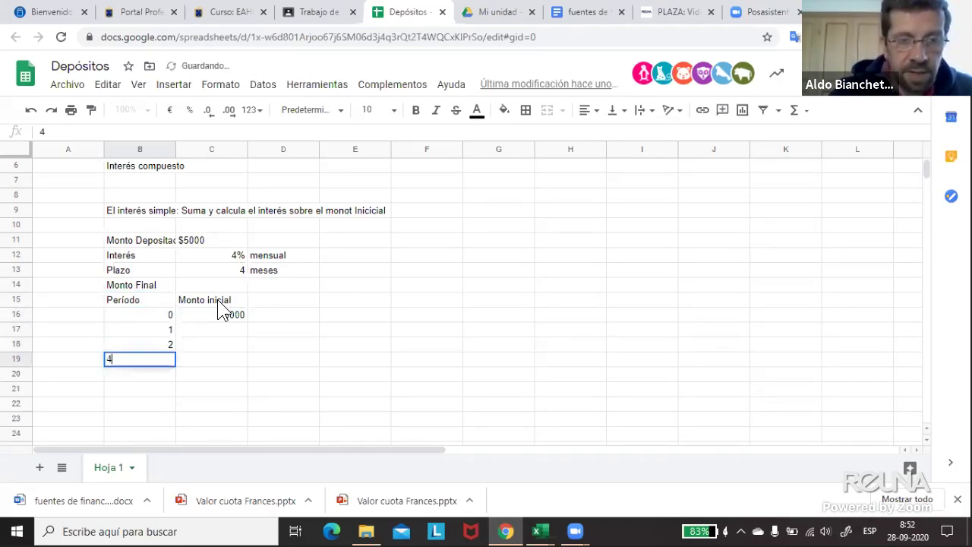
{"action": "key", "text": "BackSpace"}
{"action": "type", "text": "3"}
{"action": "key", "text": "Return"}
{"action": "type", "text": "4"}
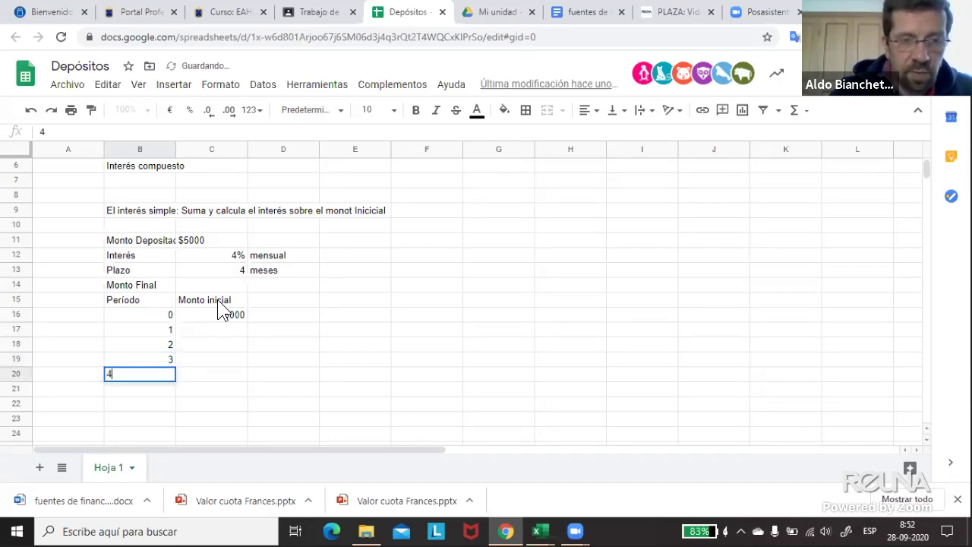
{"action": "key", "text": "Return"}
- Enter the column heading "Interés Ganado" in cell D15
{"action": "left_click", "coordinate": [226, 318]}
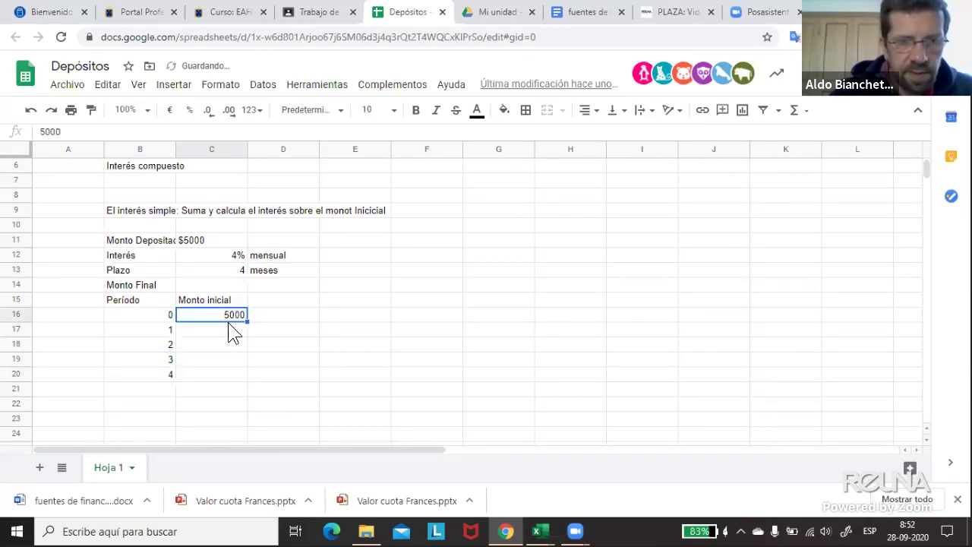
{"action": "left_click", "coordinate": [280, 317]}
{"action": "left_click", "coordinate": [278, 306]}
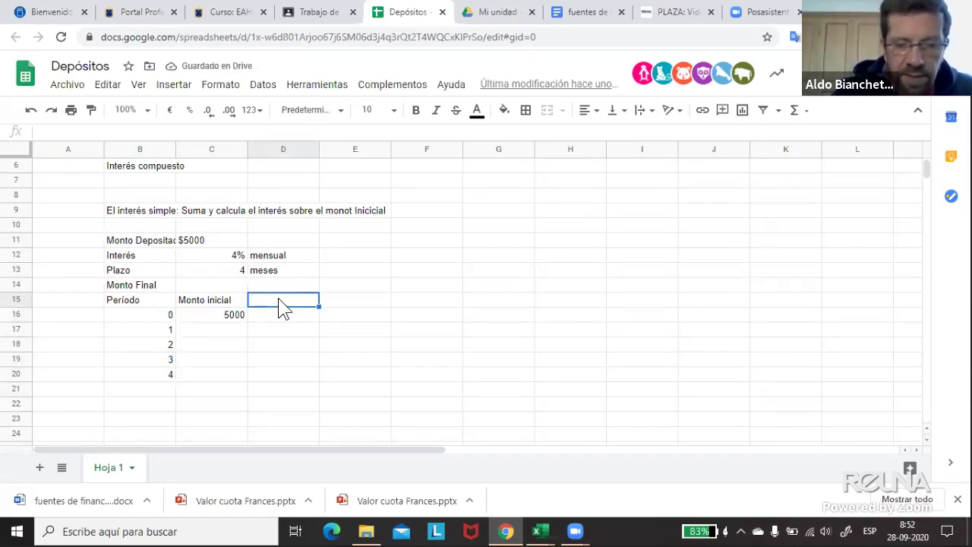
{"action": "type", "text": "Inte"}
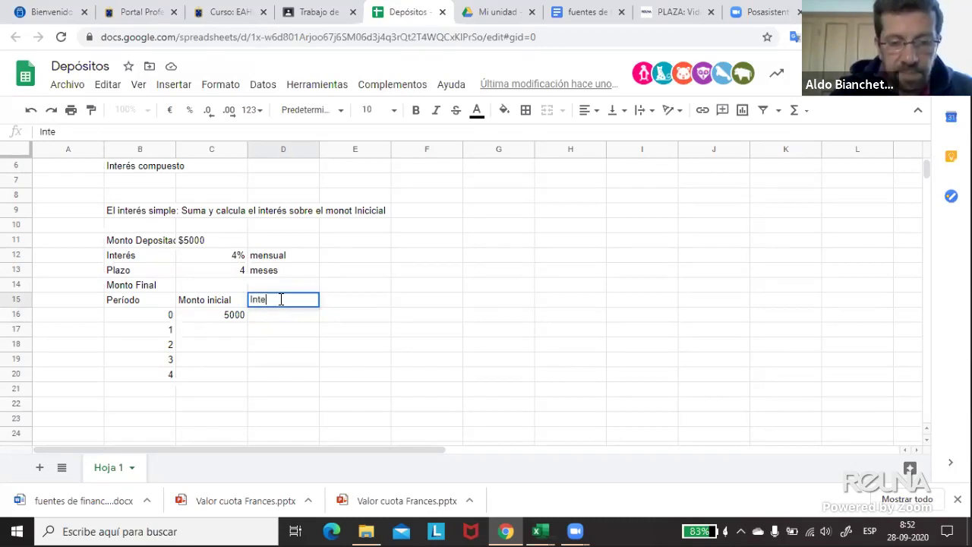
{"action": "type", "text": "res"}
{"action": "key", "text": "BackSpace"}
{"action": "key", "text": "BackSpace"}
{"action": "key", "text": "BackSpace"}
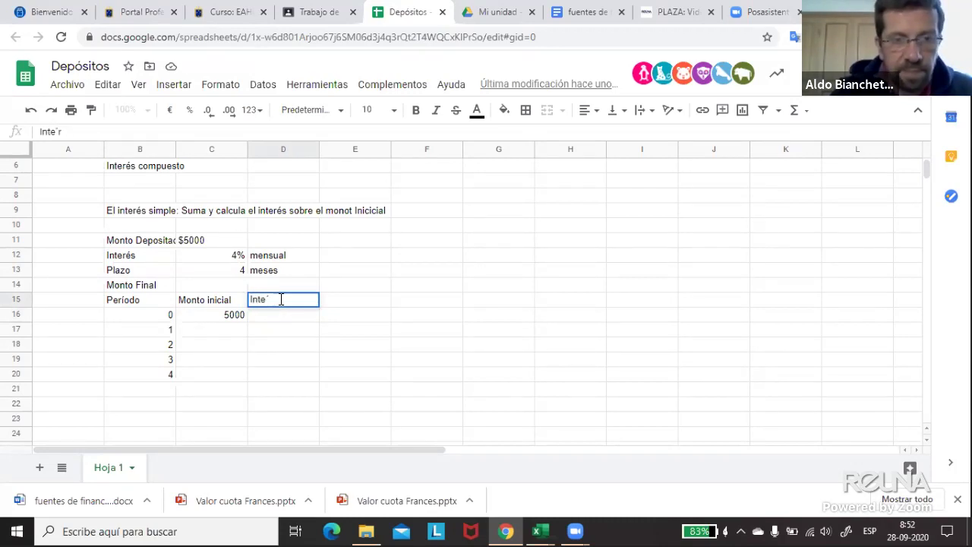
{"action": "type", "text": "rés"}
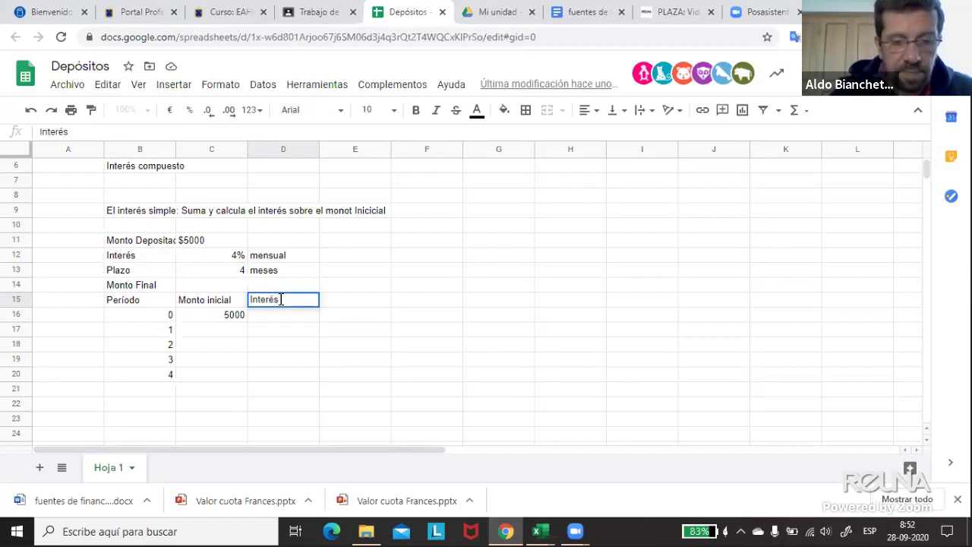
{"action": "type", "text": " Ganado"}
{"action": "key", "text": "Return"}
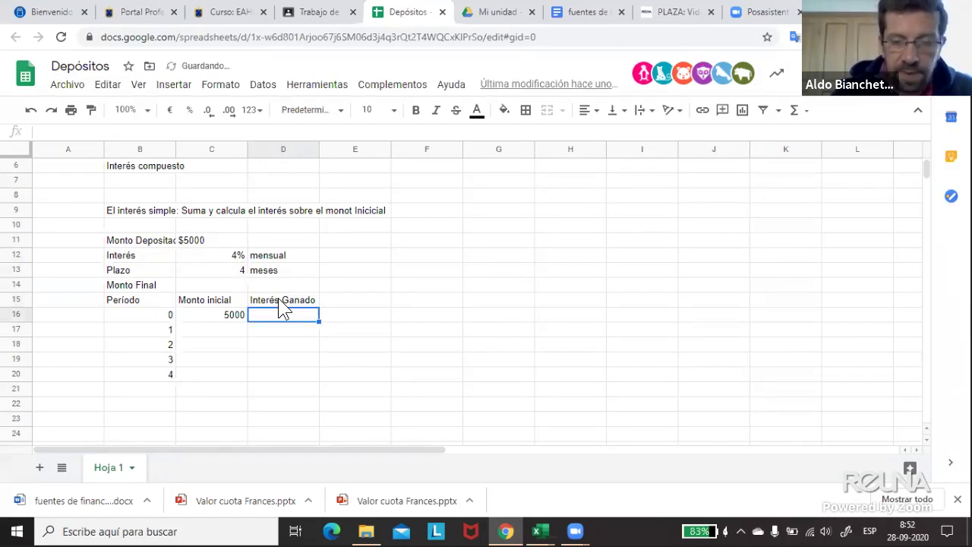
- Calculate the interest earned in D16 with the absolute-reference formula +$C$16*$C$12
{"action": "type", "text": "+"}
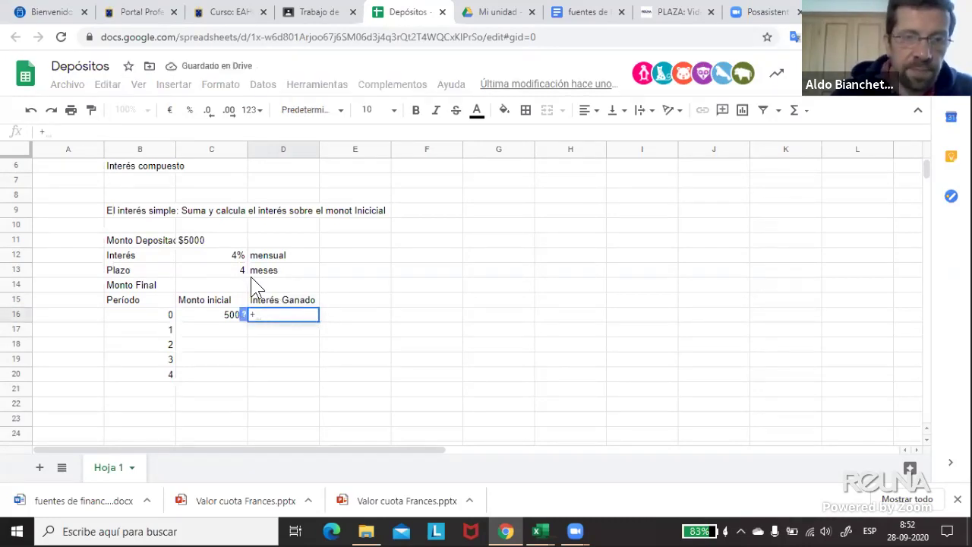
{"action": "left_click", "coordinate": [224, 316]}
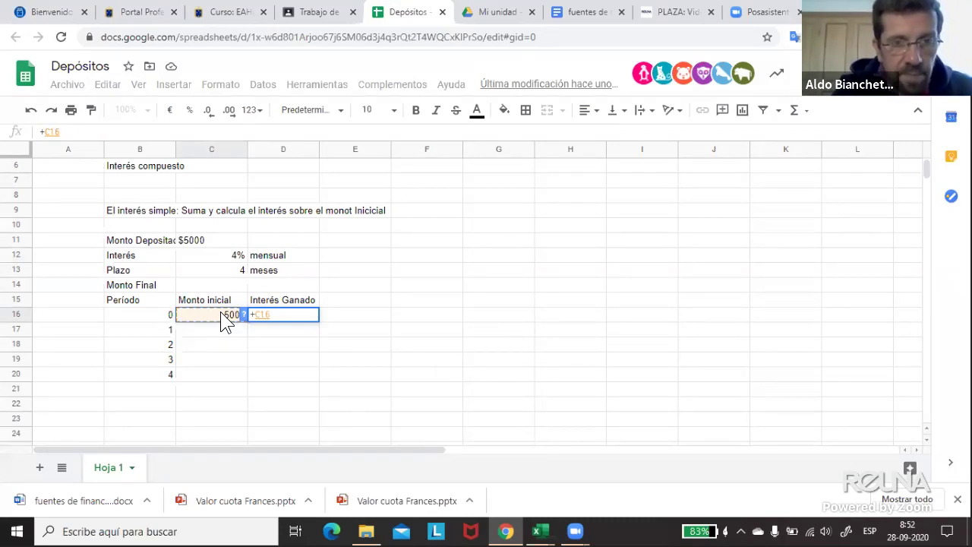
{"action": "key", "text": "F4"}
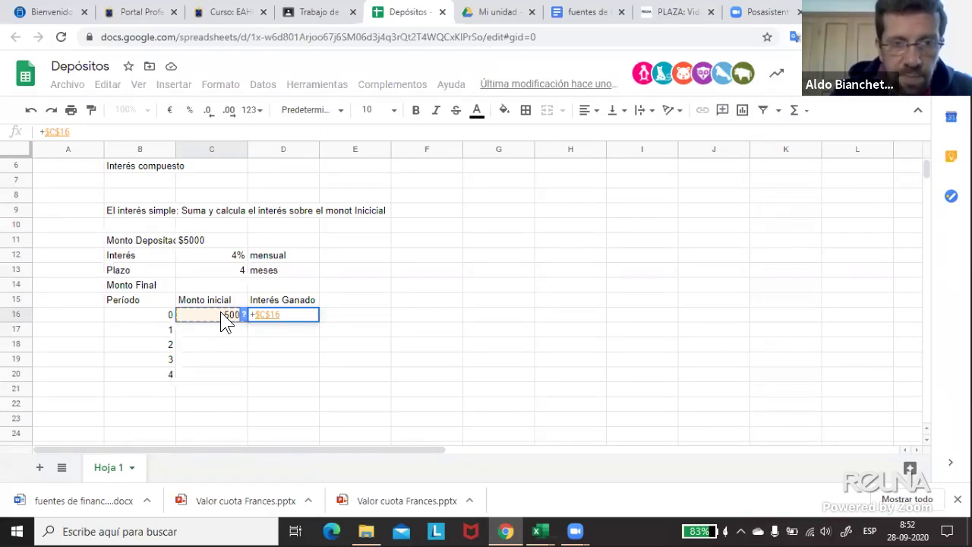
{"action": "type", "text": "*"}
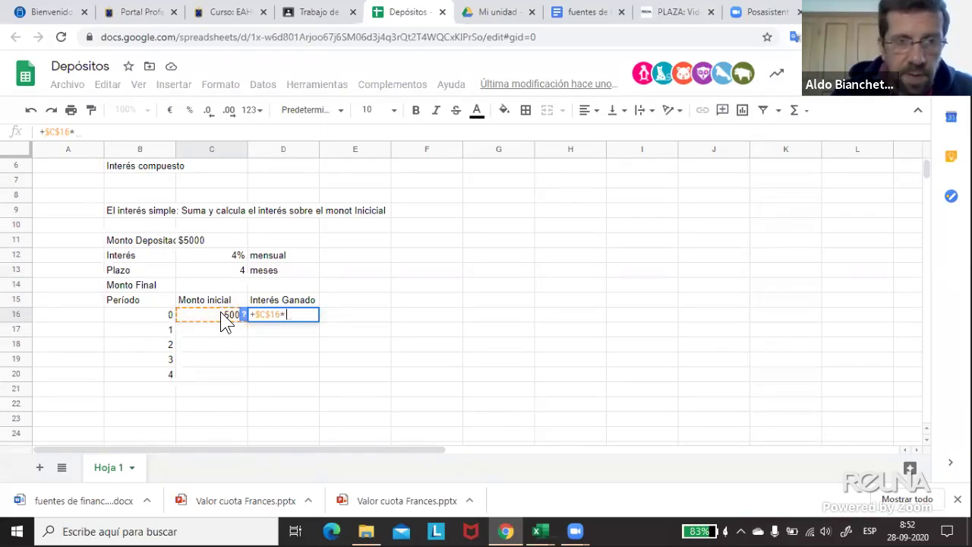
{"action": "left_click", "coordinate": [233, 255]}
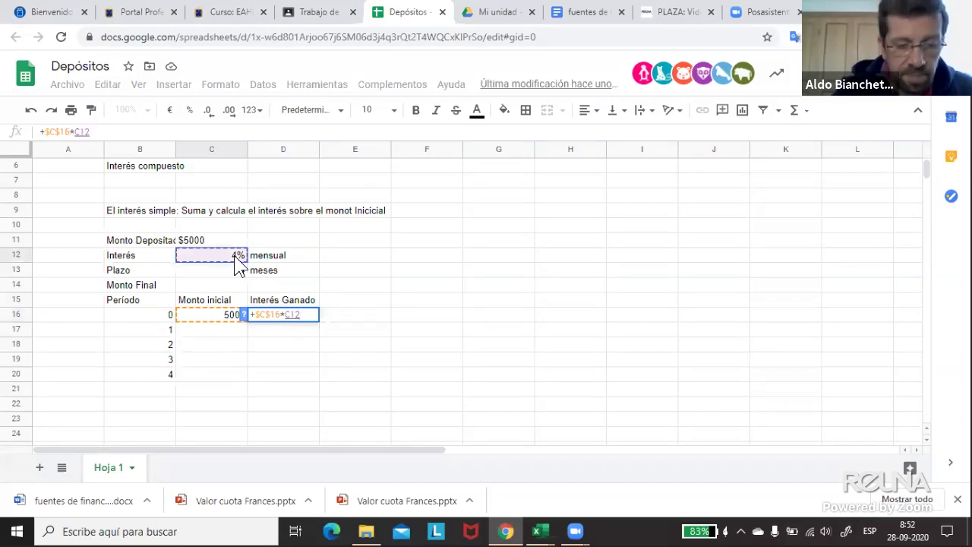
{"action": "key", "text": "F4"}
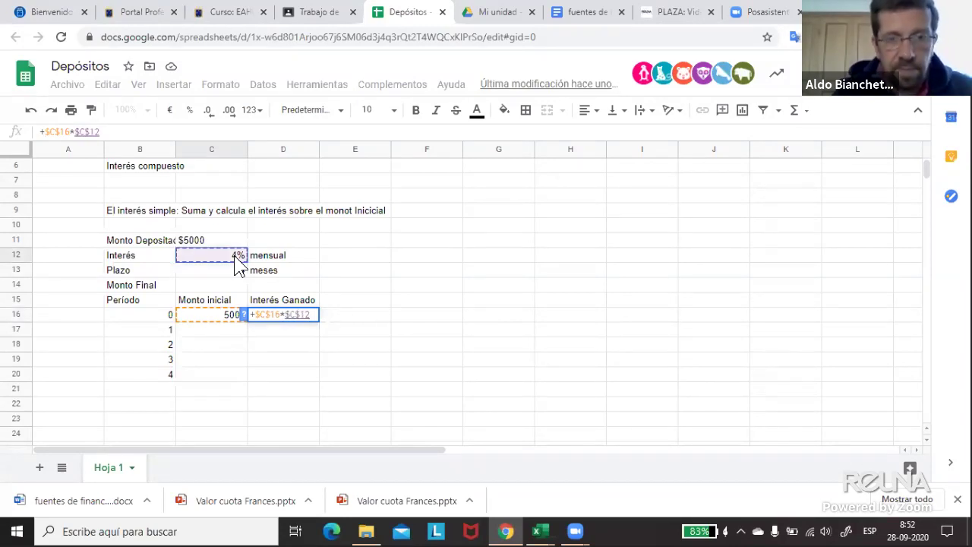
{"action": "key", "text": "Return"}
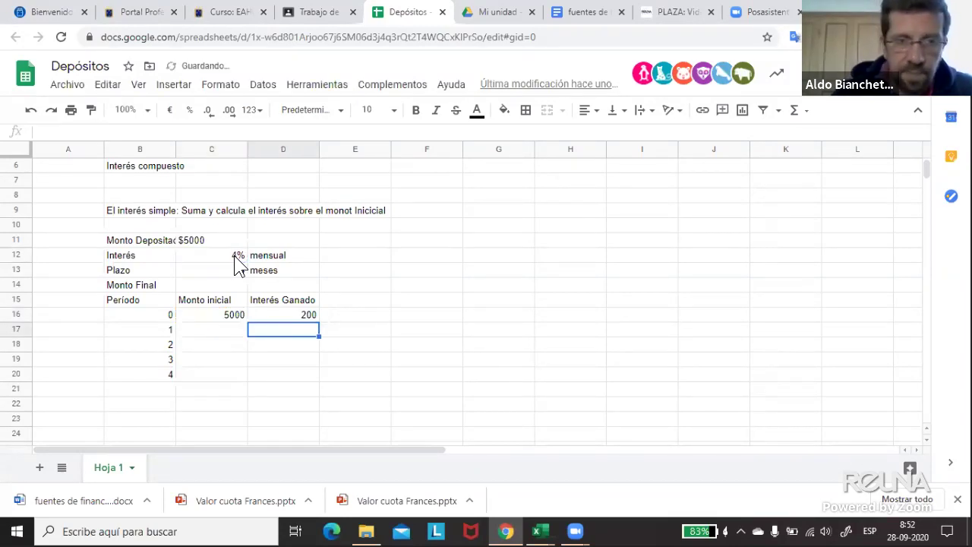
- Move the interest formula from D16 to D17 for period 1 and copy it down through D20
{"action": "left_click", "coordinate": [307, 316]}
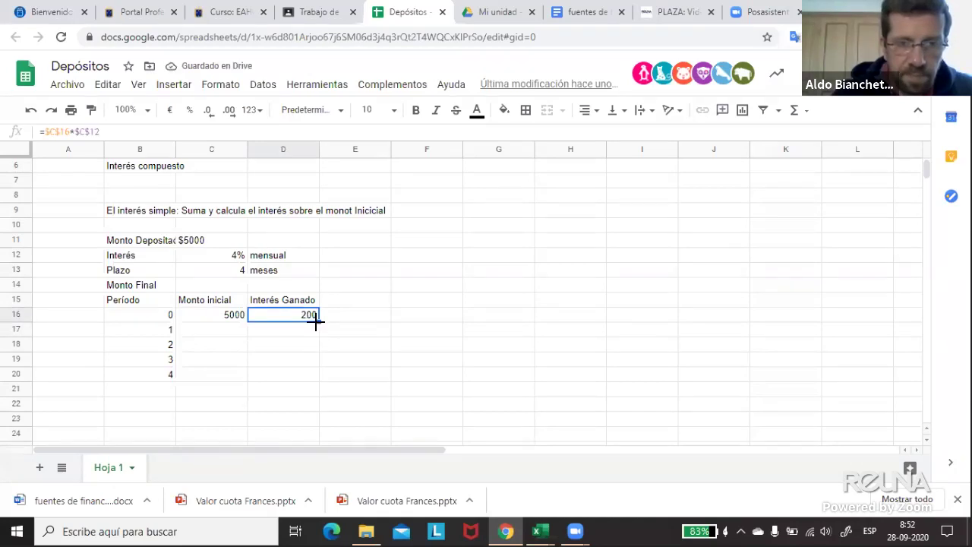
{"action": "left_click_drag", "start_coordinate": [316, 322], "coordinate": [314, 374]}
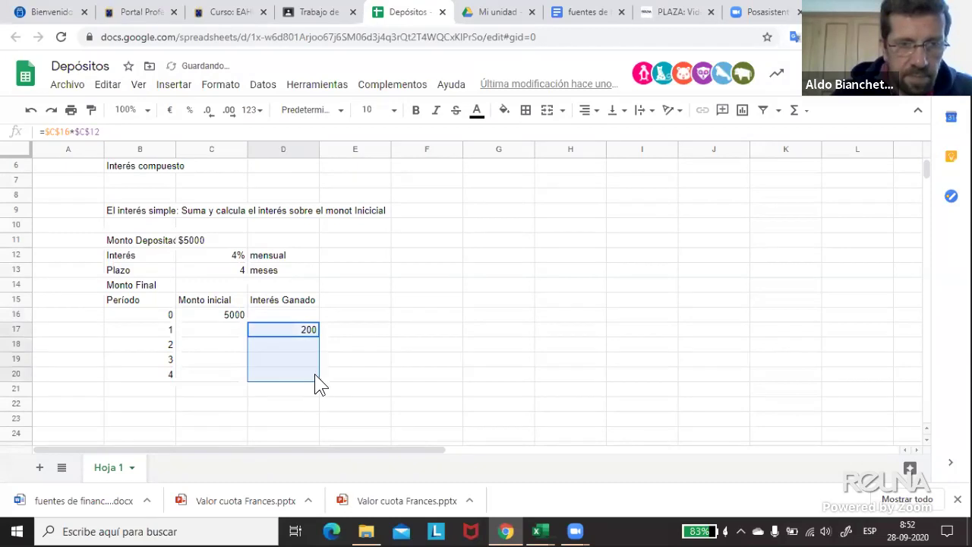
{"action": "left_click", "coordinate": [361, 345]}
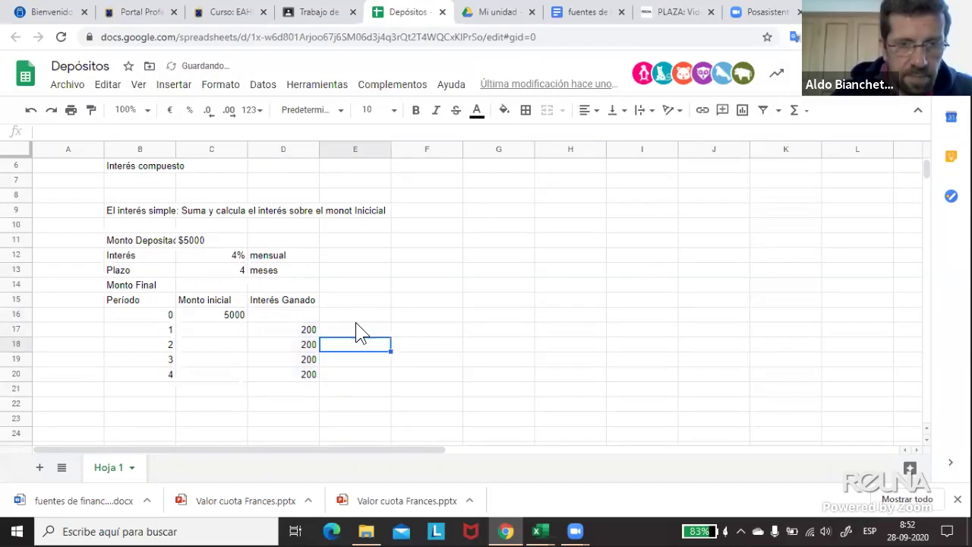
- Label the row below period 4 as "total" in cell B21
{"action": "left_click", "coordinate": [175, 393]}
{"action": "left_click", "coordinate": [196, 390]}
{"action": "left_click", "coordinate": [163, 388]}
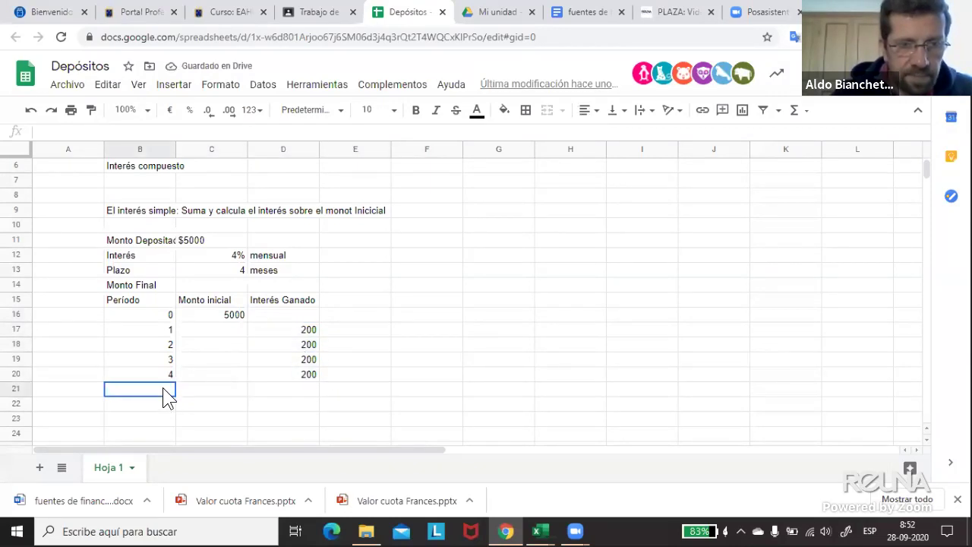
{"action": "type", "text": "totaa"}
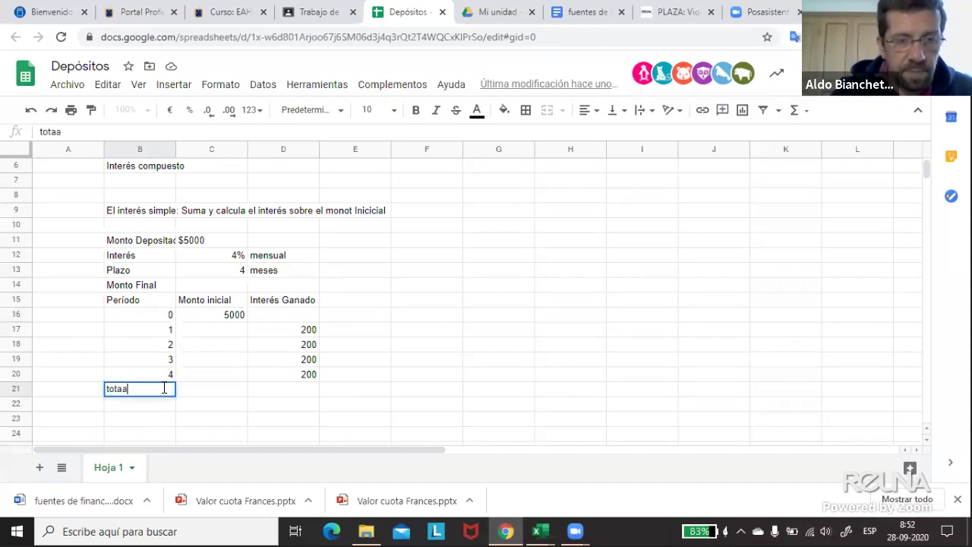
{"action": "key", "text": "BackSpace"}
{"action": "type", "text": "l"}
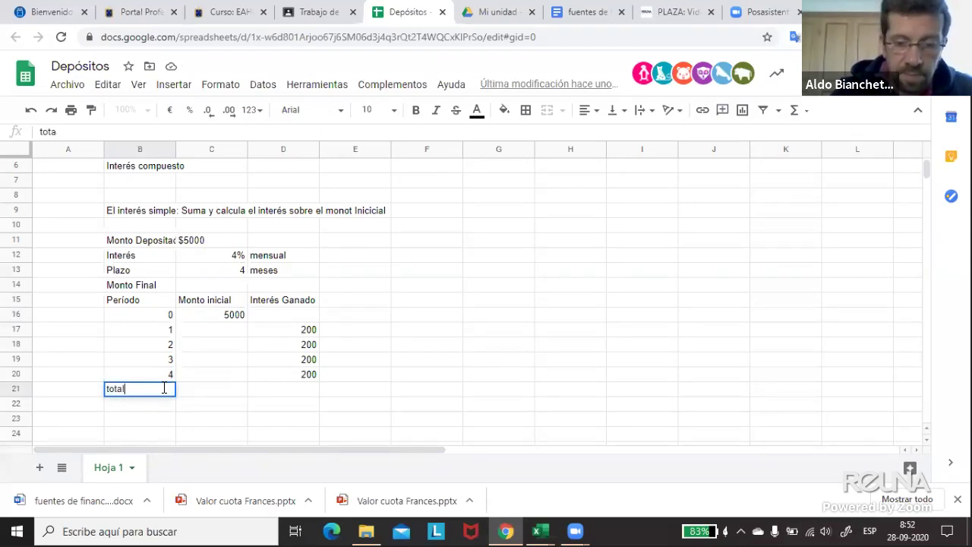
{"action": "key", "text": "Return"}
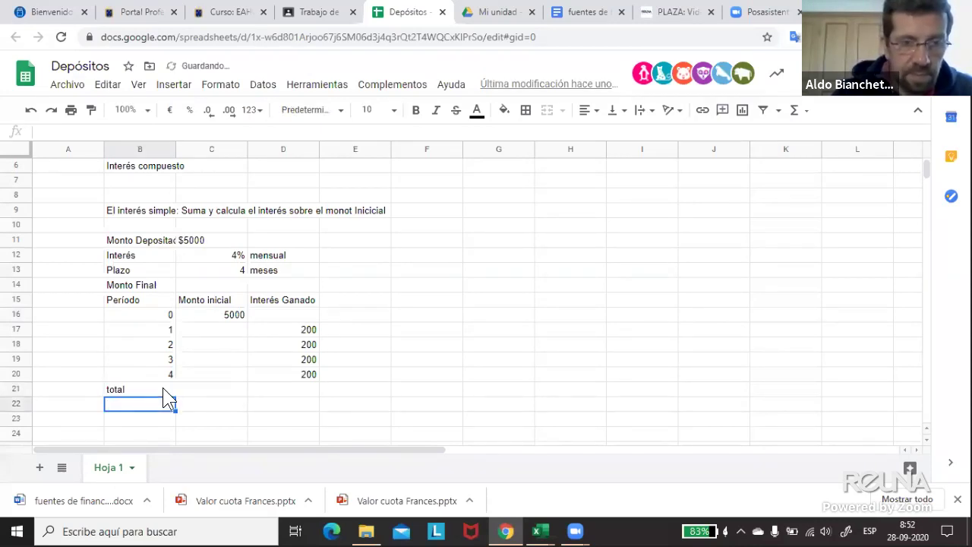
- Sum the "Monto inicial" column in C21 with =SUMA(C16:C20) and copy the formula across to D21 for the interest column
{"action": "left_click", "coordinate": [200, 379]}
{"action": "left_click", "coordinate": [220, 392]}
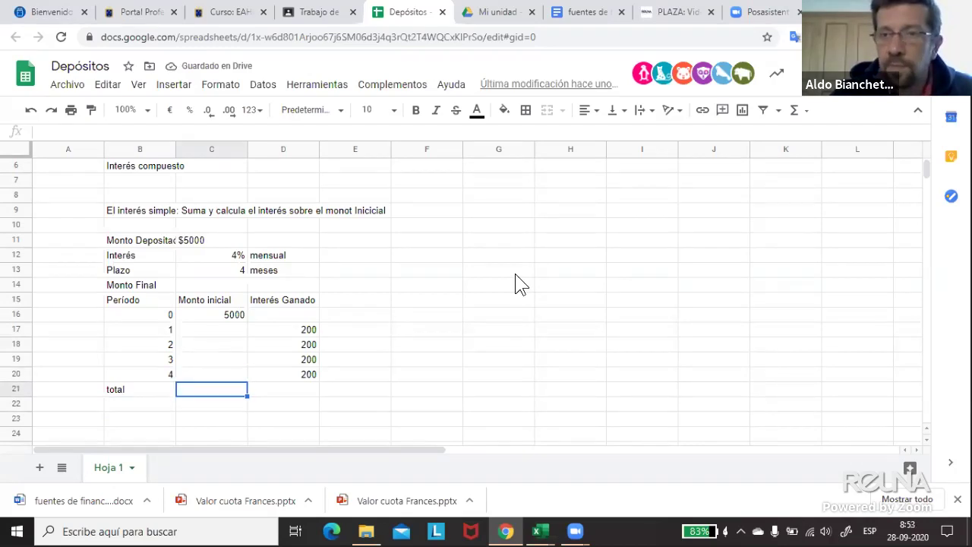
{"action": "left_click", "coordinate": [796, 110]}
{"action": "left_click", "coordinate": [820, 135]}
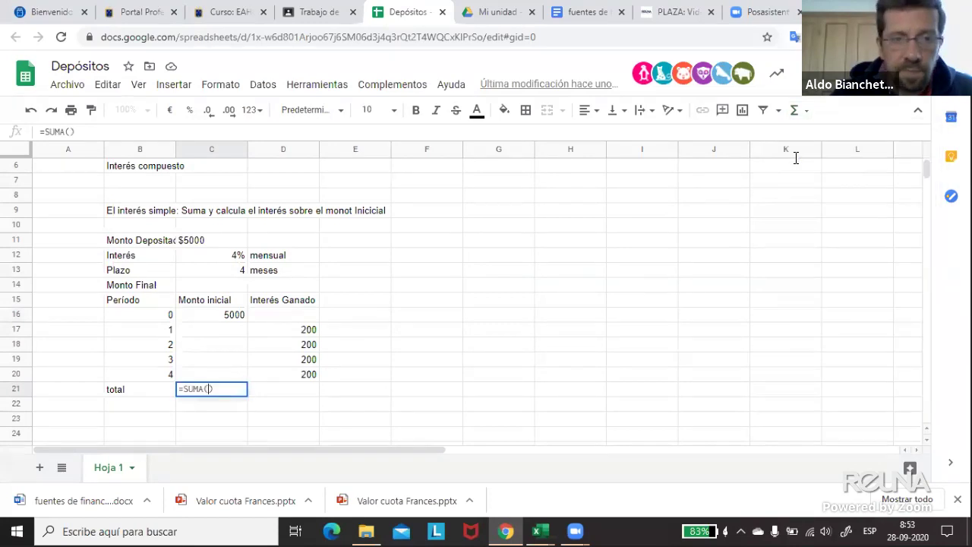
{"action": "left_click_drag", "start_coordinate": [225, 315], "coordinate": [226, 366]}
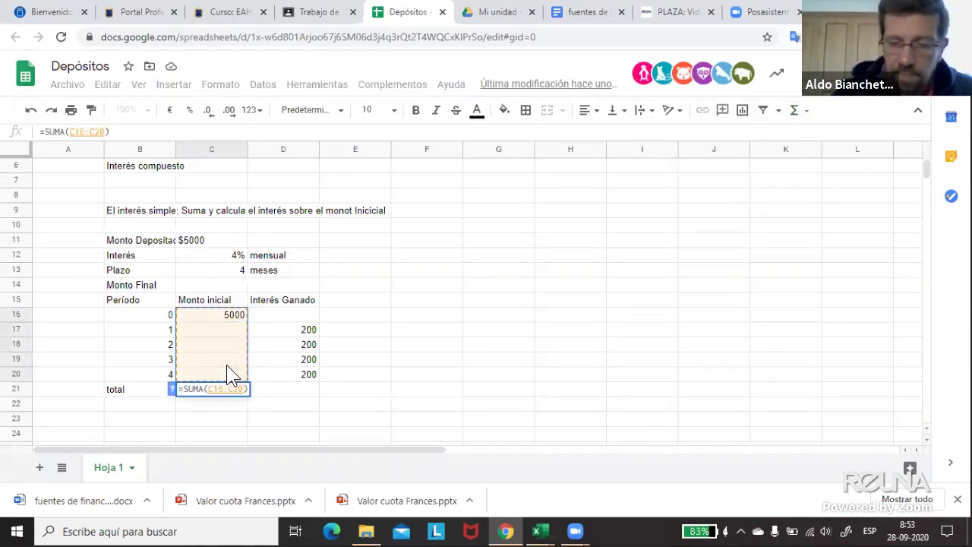
{"action": "key", "text": "Return"}
{"action": "left_click", "coordinate": [242, 391]}
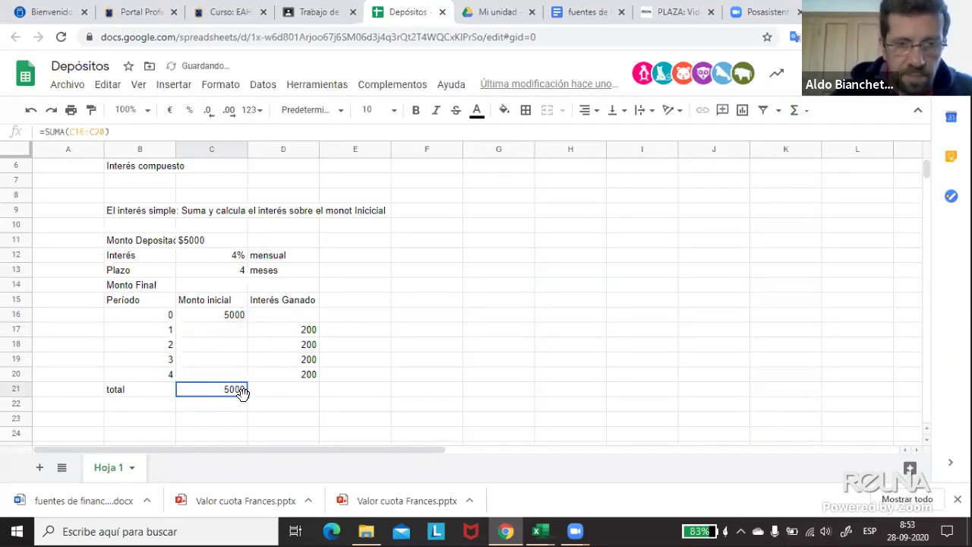
{"action": "left_click_drag", "start_coordinate": [247, 396], "coordinate": [319, 393]}
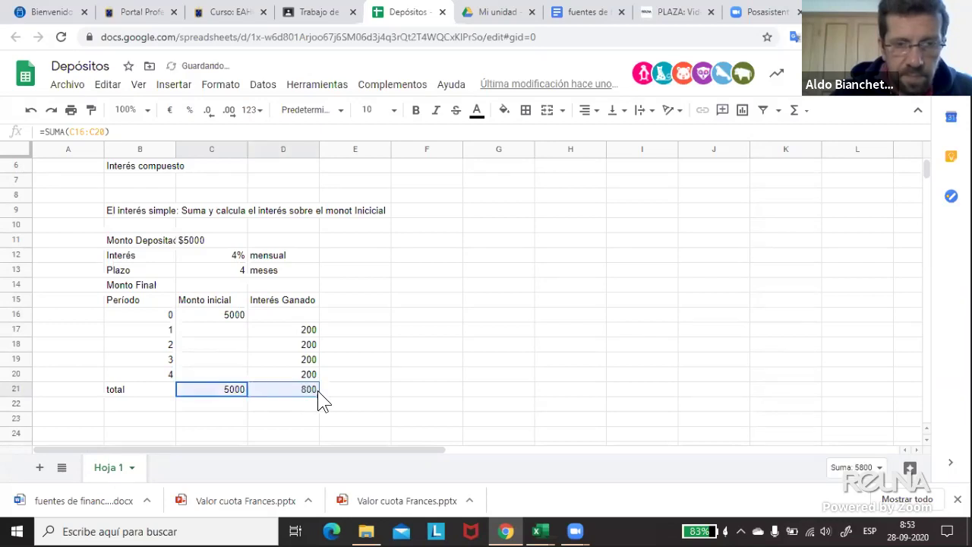
- Add the initial amount and interest totals in cell E21 with the formula +C21+D21
{"action": "left_click", "coordinate": [339, 391]}
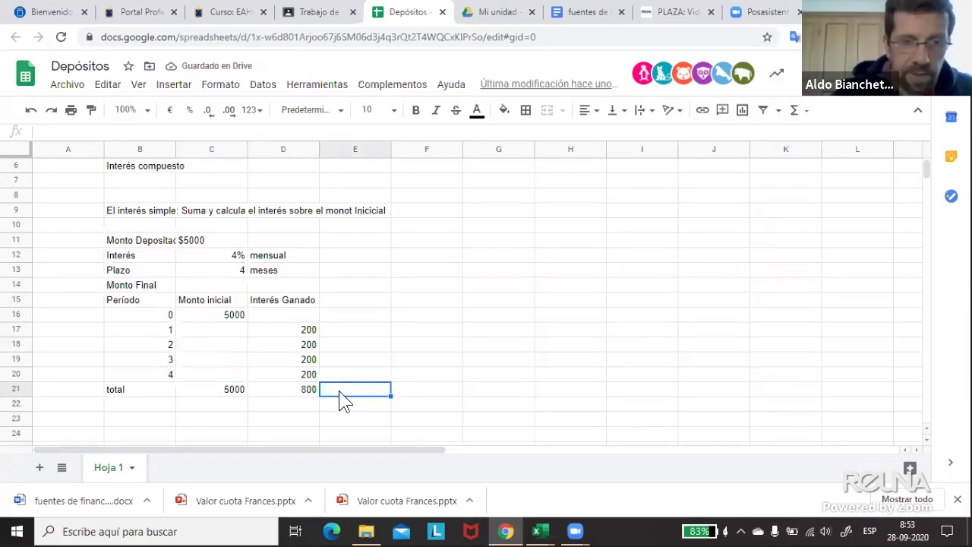
{"action": "type", "text": "+"}
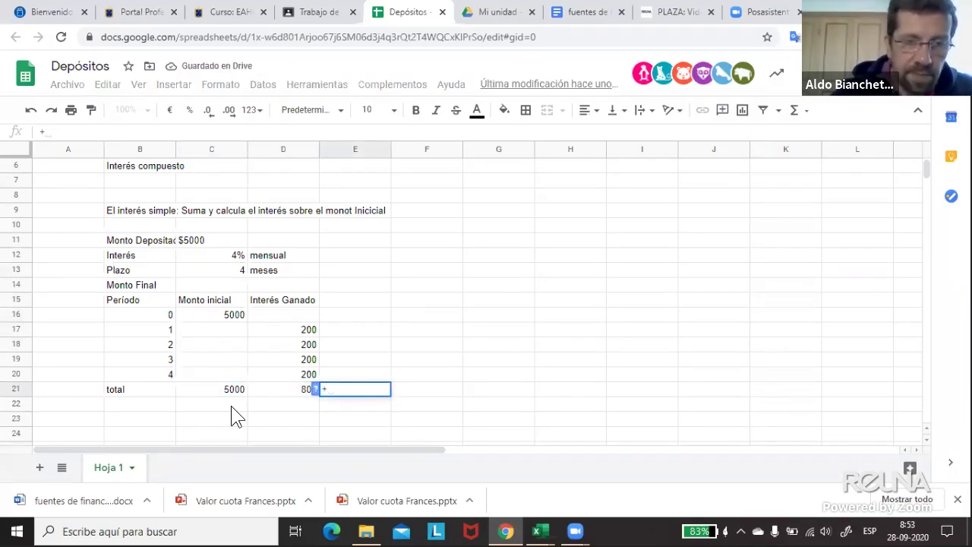
{"action": "left_click", "coordinate": [231, 390]}
{"action": "type", "text": "+"}
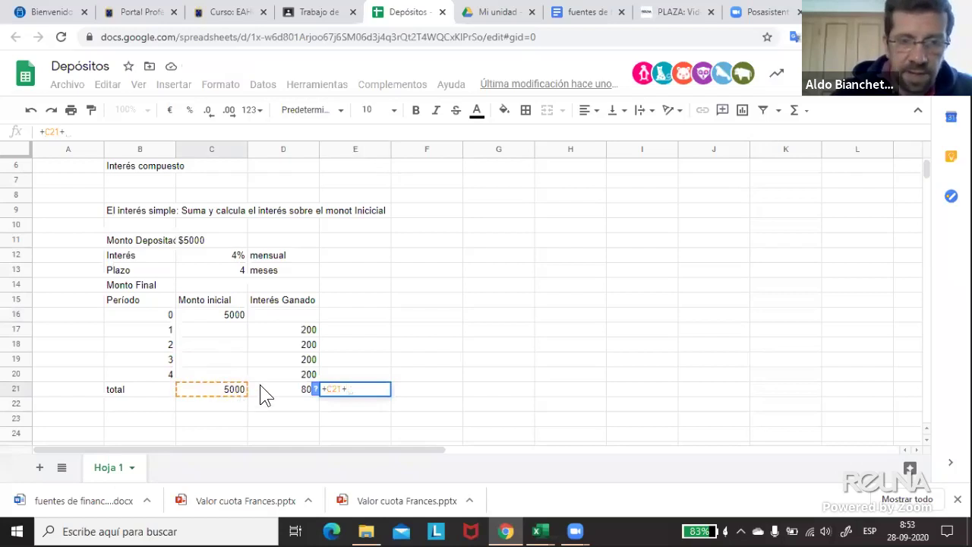
{"action": "left_click", "coordinate": [287, 391]}
{"action": "key", "text": "Return"}
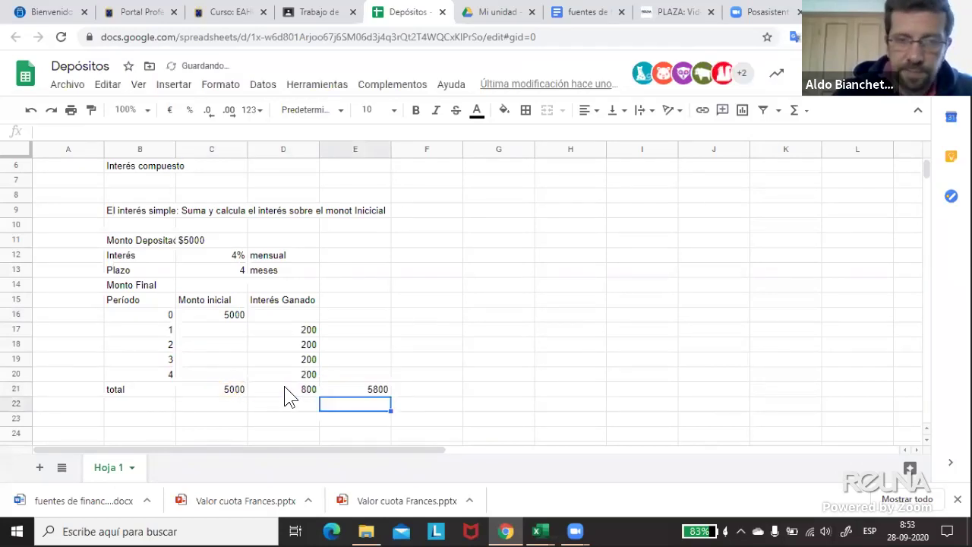
{"action": "left_click", "coordinate": [562, 280]}
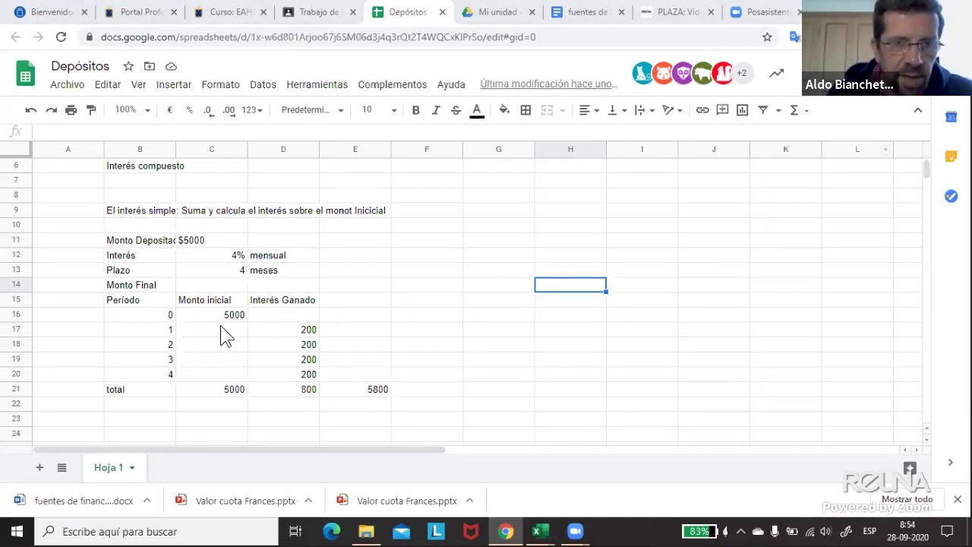
{"action": "left_click", "coordinate": [194, 240]}
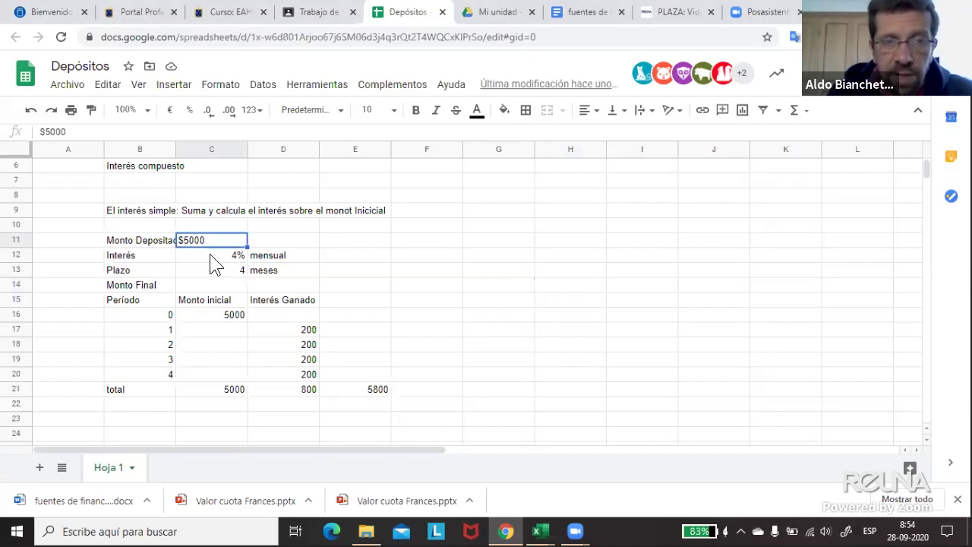
{"action": "left_click", "coordinate": [211, 258]}
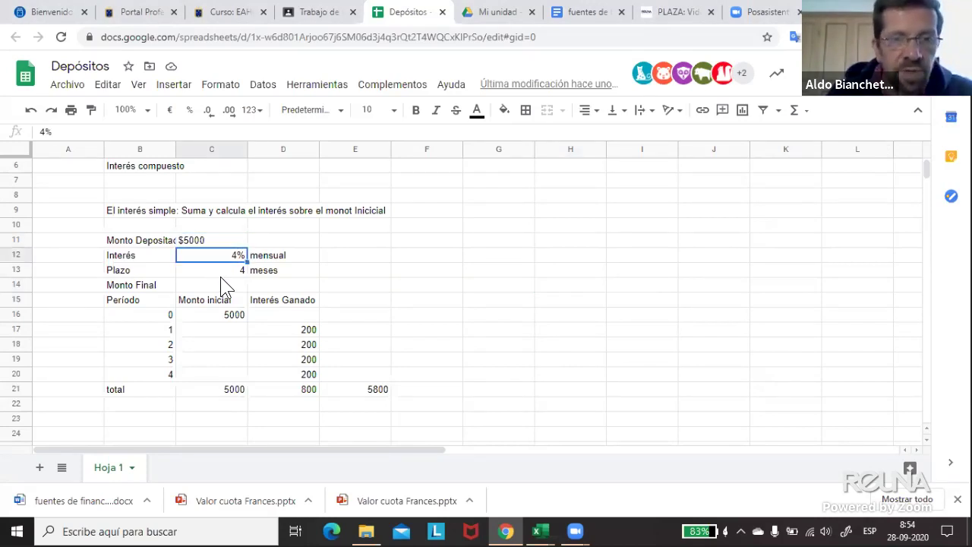
{"action": "left_click", "coordinate": [226, 272]}
{"action": "left_click", "coordinate": [255, 287]}
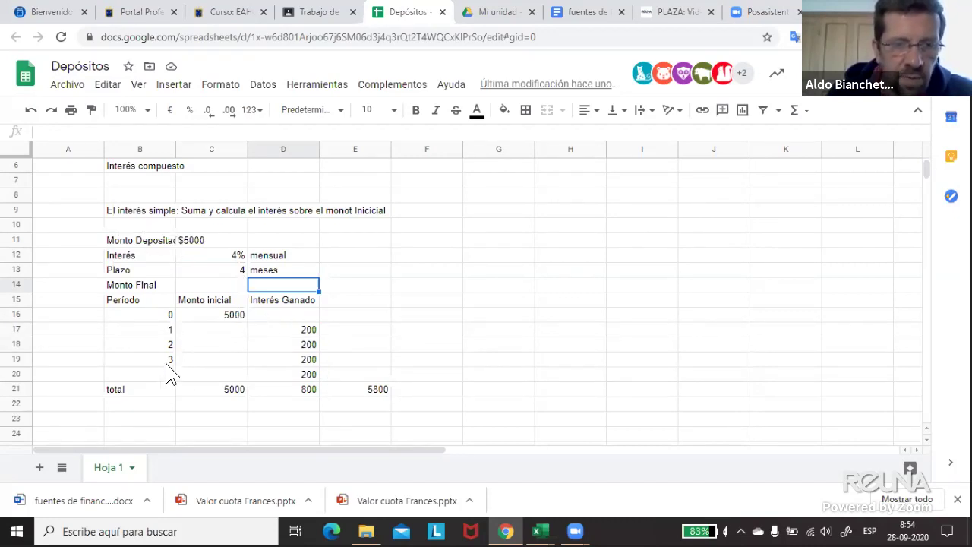
- Apply all borders to the period table in B15:E21
{"action": "left_click_drag", "start_coordinate": [145, 302], "coordinate": [345, 395]}
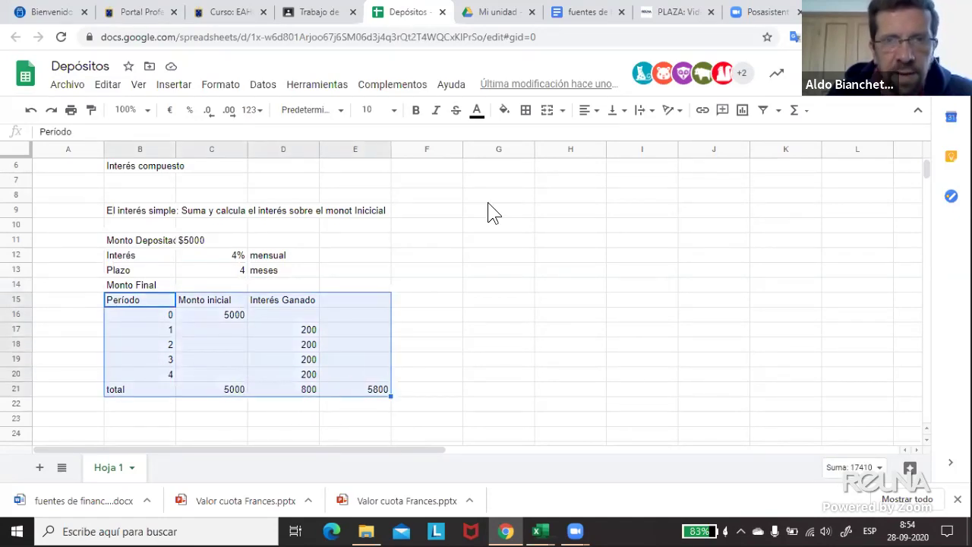
{"action": "left_click", "coordinate": [526, 110]}
{"action": "left_click", "coordinate": [530, 139]}
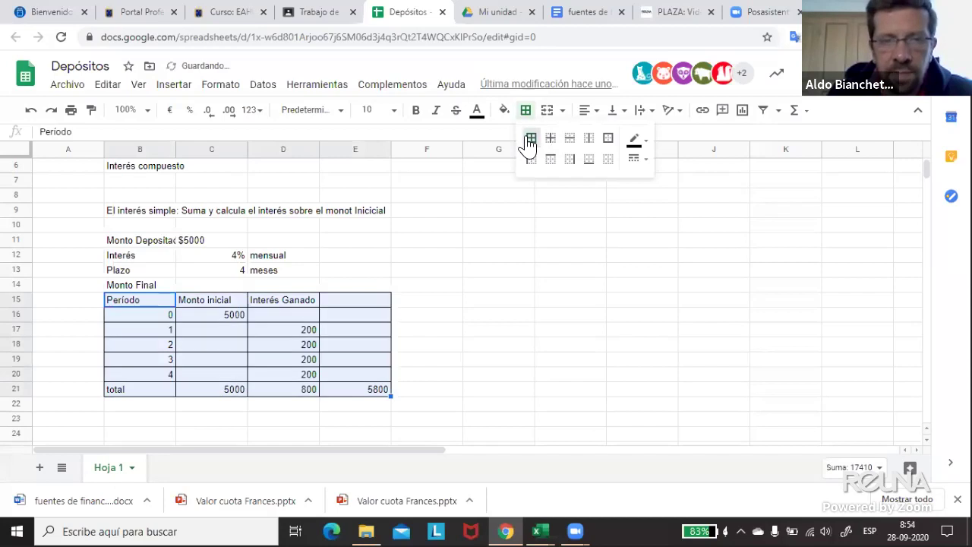
{"action": "left_click", "coordinate": [472, 314]}
{"action": "left_click", "coordinate": [555, 267]}
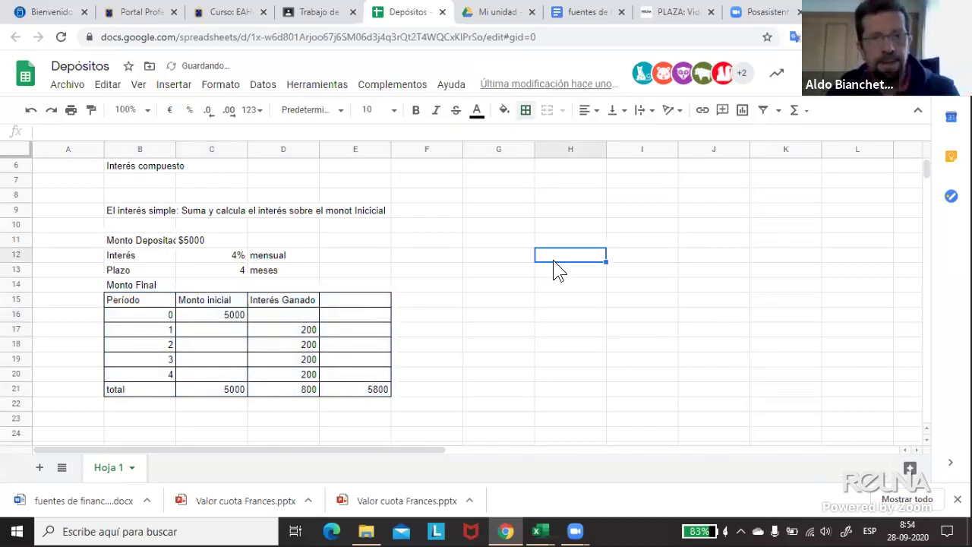
- Format the table amounts in C16:E21 as currency, trying Moneda first and replacing it with Peso chileno
{"action": "left_click_drag", "start_coordinate": [219, 316], "coordinate": [349, 393]}
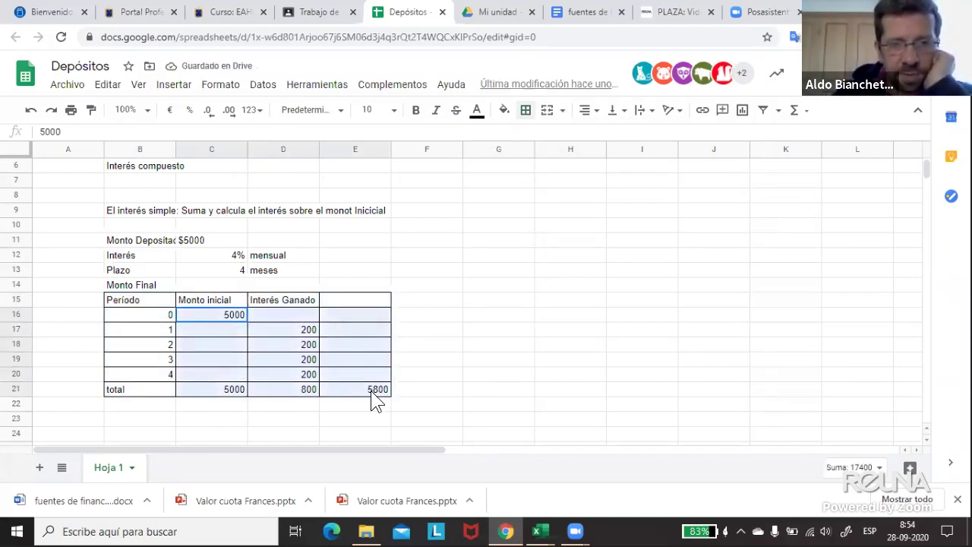
{"action": "left_click", "coordinate": [256, 110]}
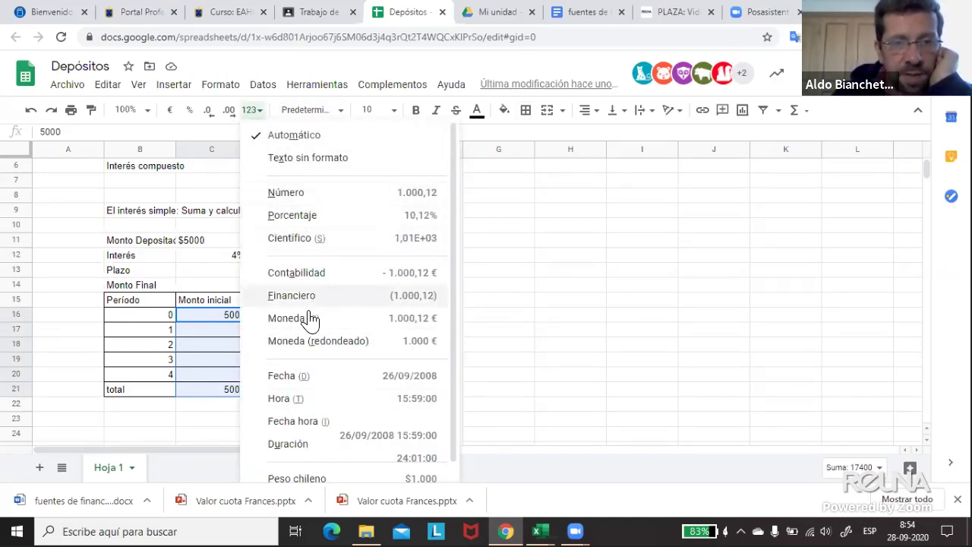
{"action": "left_click", "coordinate": [307, 318]}
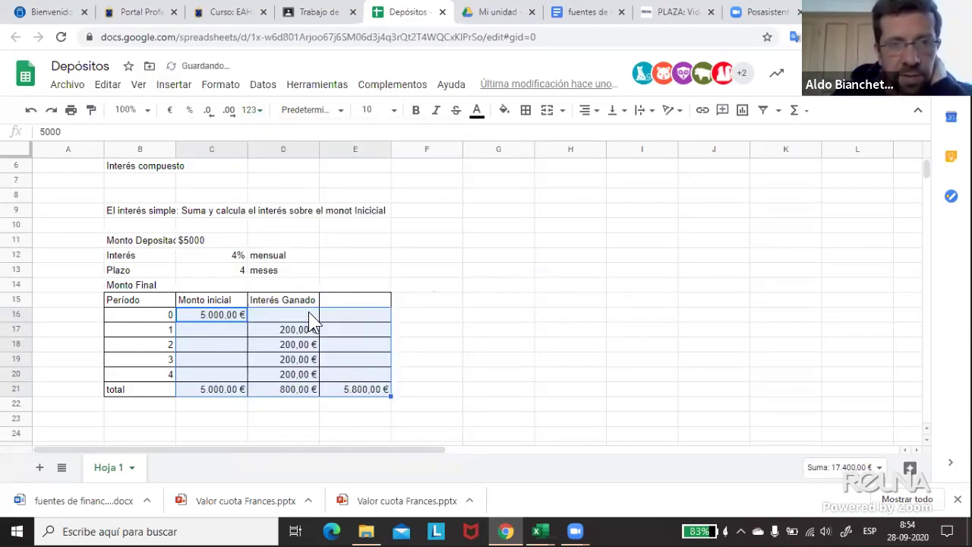
{"action": "left_click", "coordinate": [259, 114]}
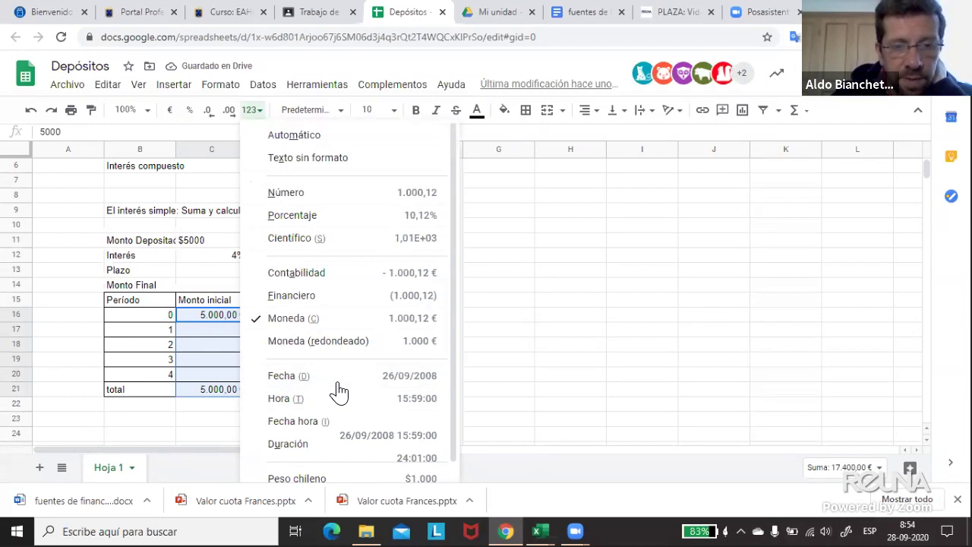
{"action": "key", "text": "ctrl+z"}
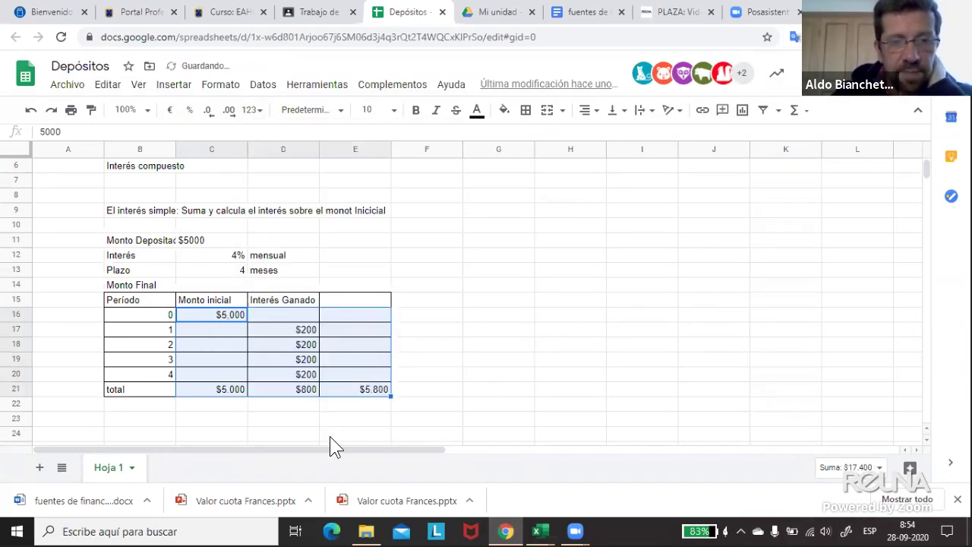
{"action": "left_click", "coordinate": [427, 300]}
{"action": "left_click_drag", "start_coordinate": [445, 292], "coordinate": [446, 249]}
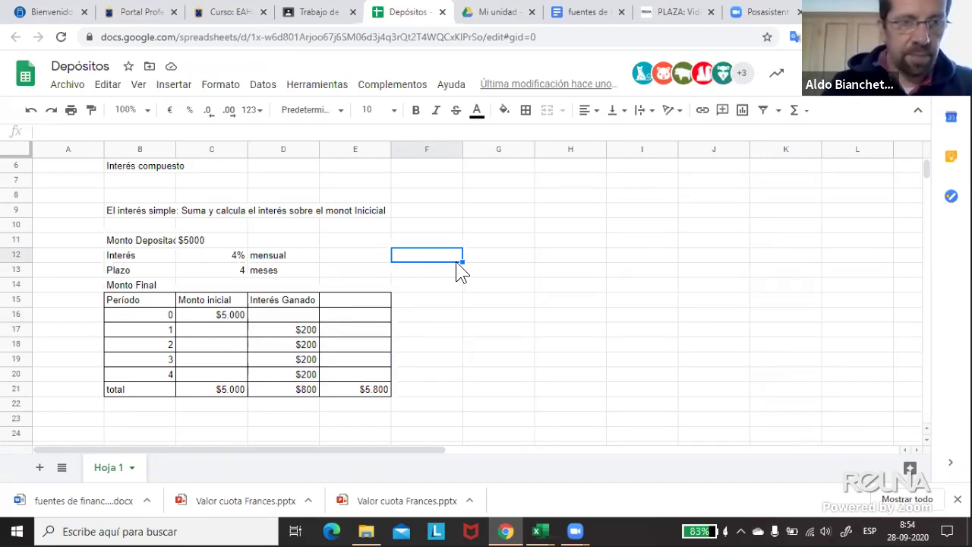
- Enter the formula legend entry "CF= Capital Final" in cell F11
{"action": "left_click", "coordinate": [136, 240]}
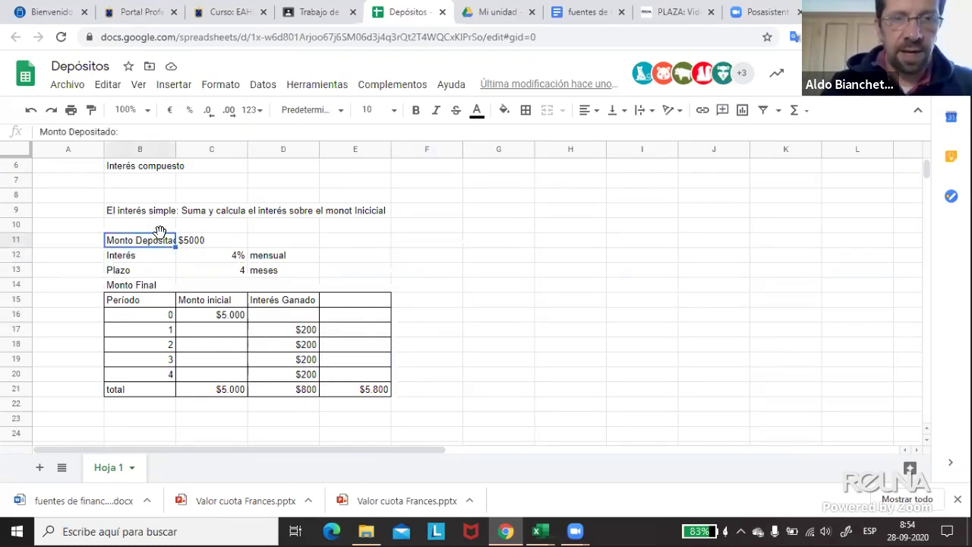
{"action": "left_click", "coordinate": [406, 256]}
{"action": "left_click", "coordinate": [436, 239]}
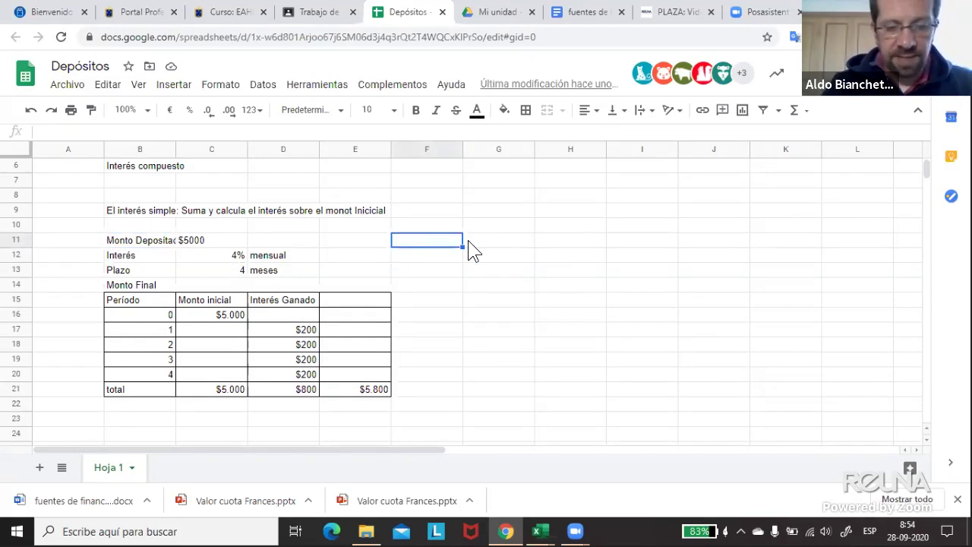
{"action": "type", "text": "Ci"}
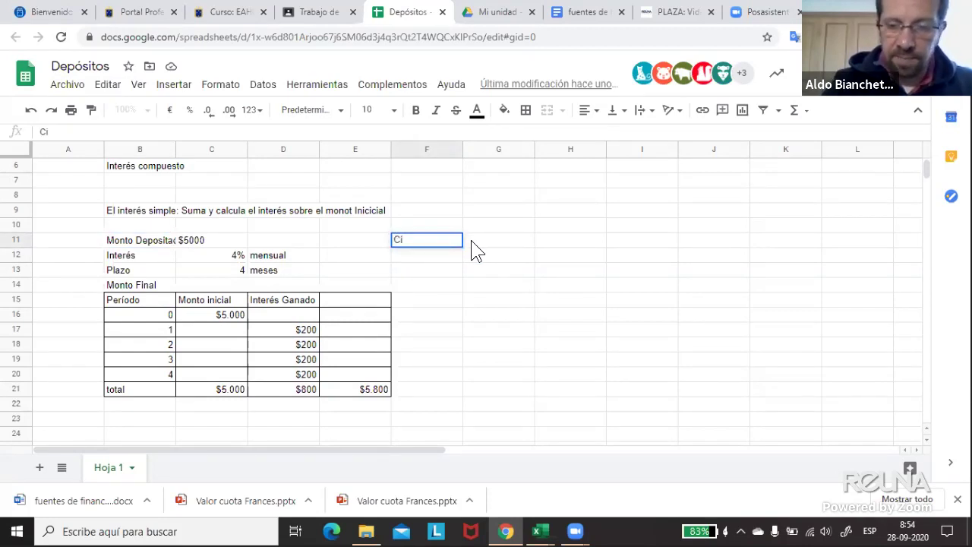
{"action": "key", "text": "BackSpace"}
{"action": "type", "text": "Cf"}
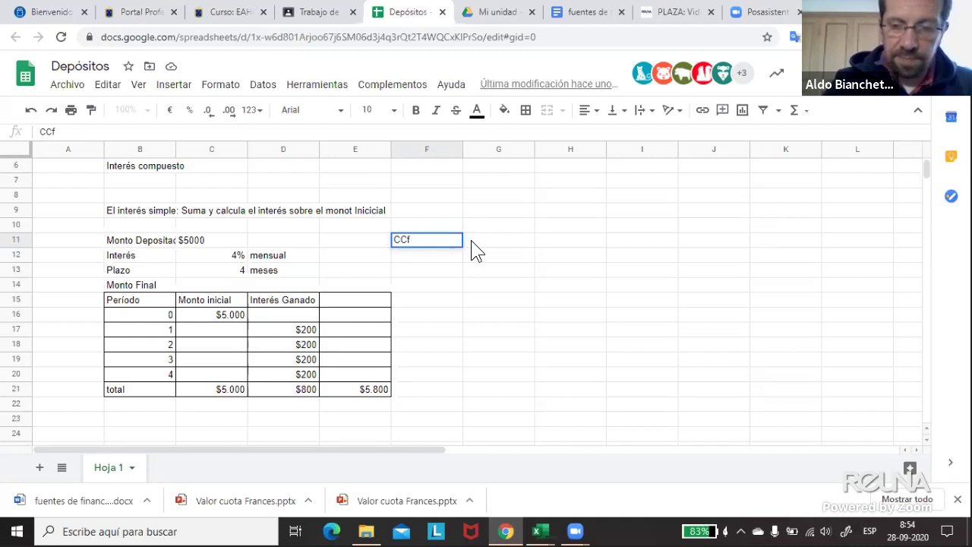
{"action": "key", "text": "BackSpace"}
{"action": "key", "text": "BackSpace"}
{"action": "type", "text": "F"}
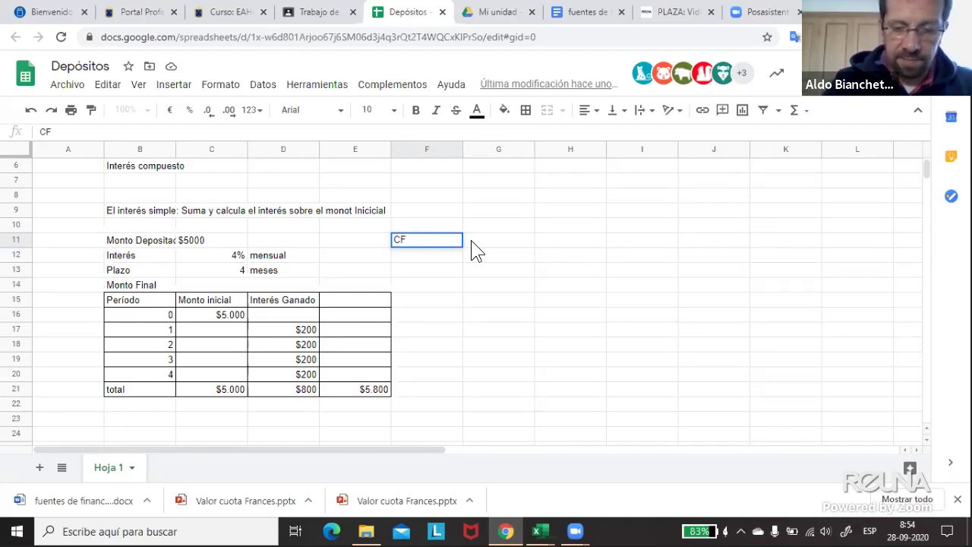
{"action": "type", "text": "= Ca"}
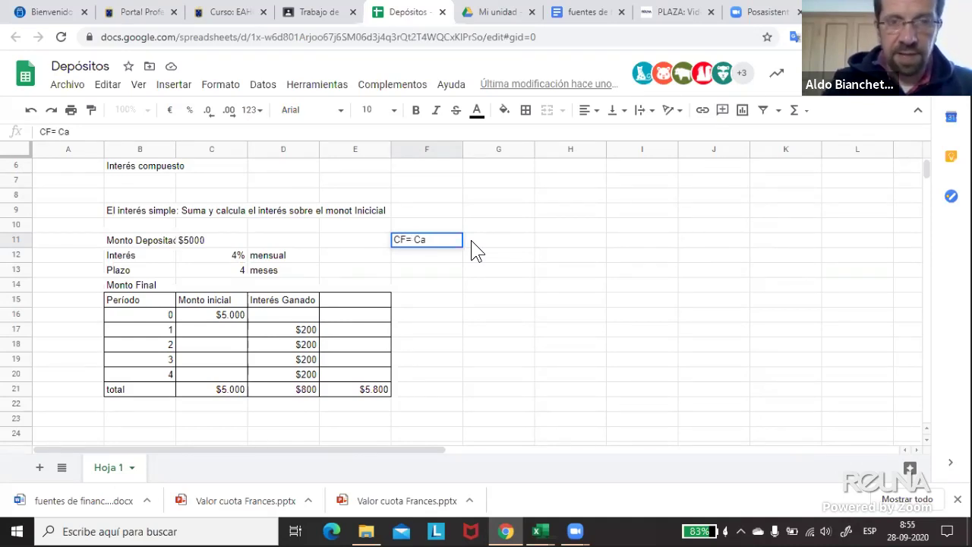
{"action": "type", "text": "pita"}
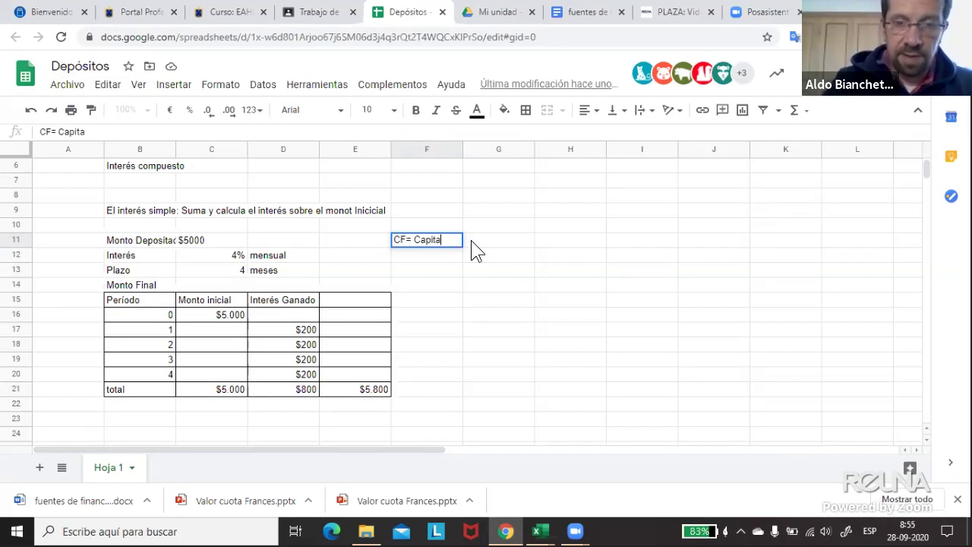
{"action": "type", "text": "l Final"}
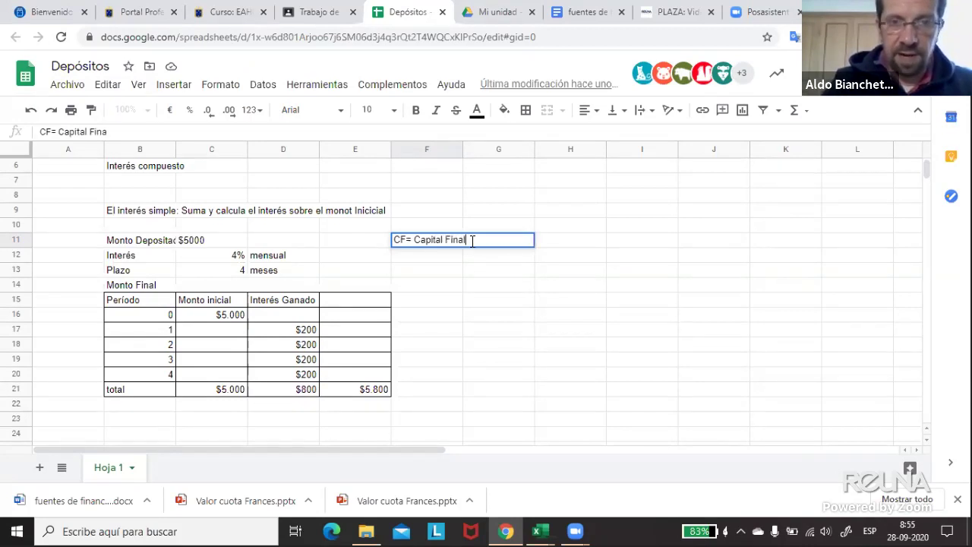
{"action": "key", "text": "Return"}
- Enter the legend entries "Ci = Capital Inicial" in cell F12 and "i% = tasa de interés" in cell F13
{"action": "type", "text": "Ci"}
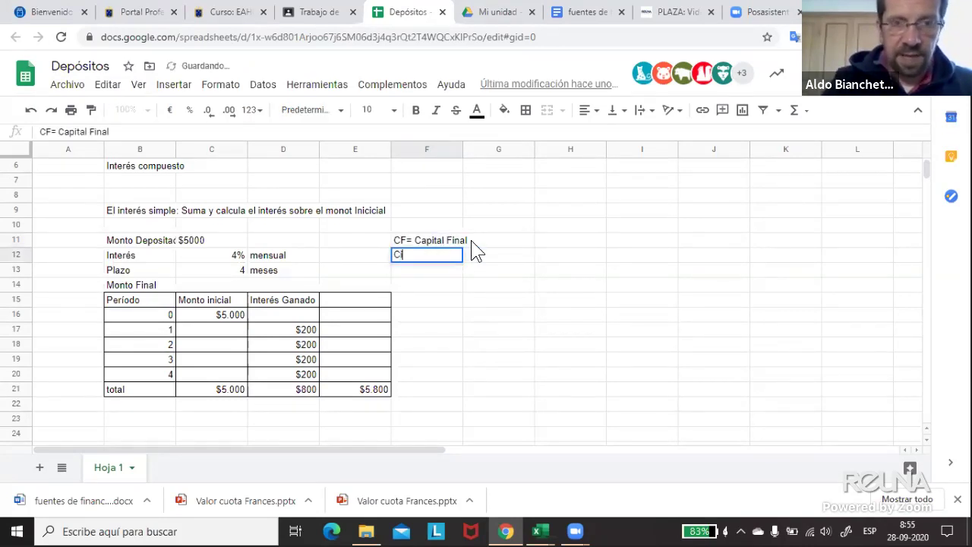
{"action": "type", "text": " = Ca"}
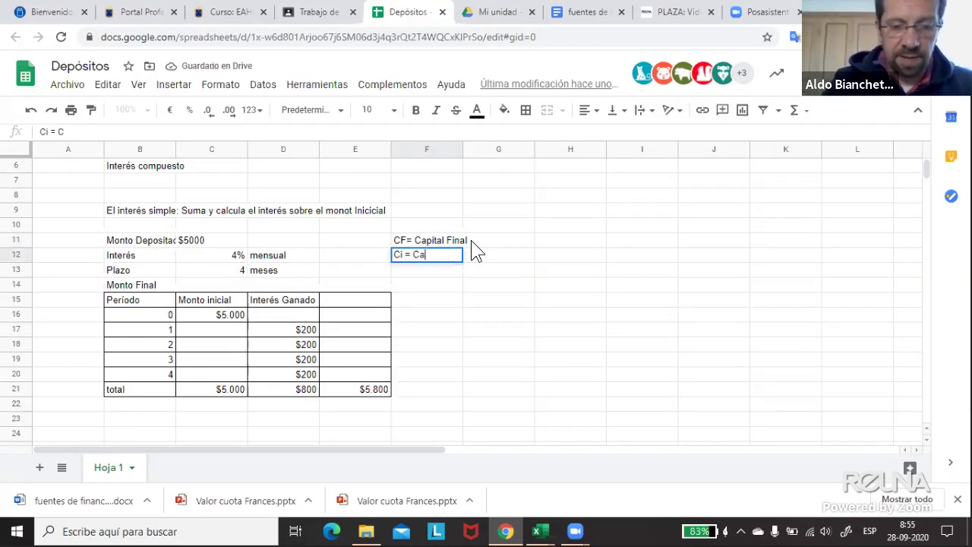
{"action": "type", "text": "pital Inicial"}
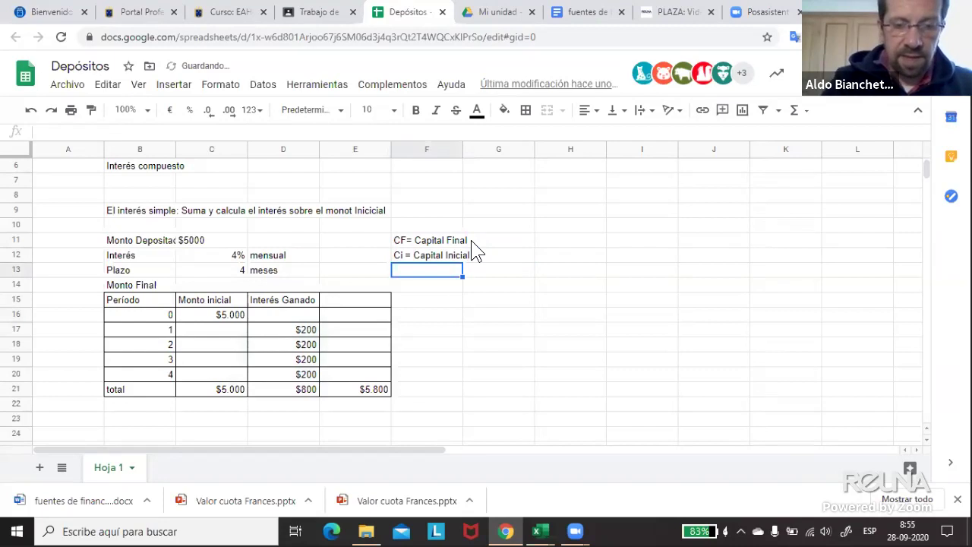
{"action": "type", "text": "i%"}
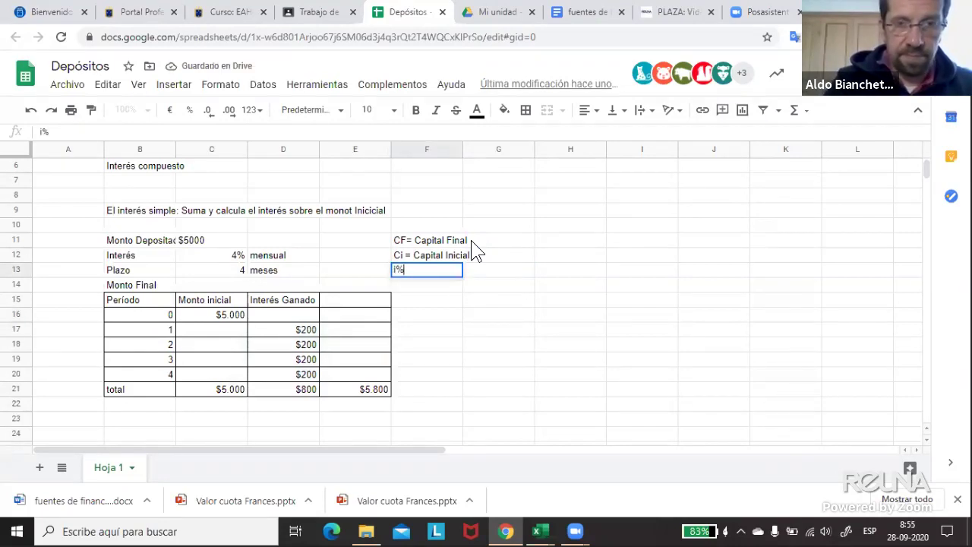
{"action": "type", "text": " = t"}
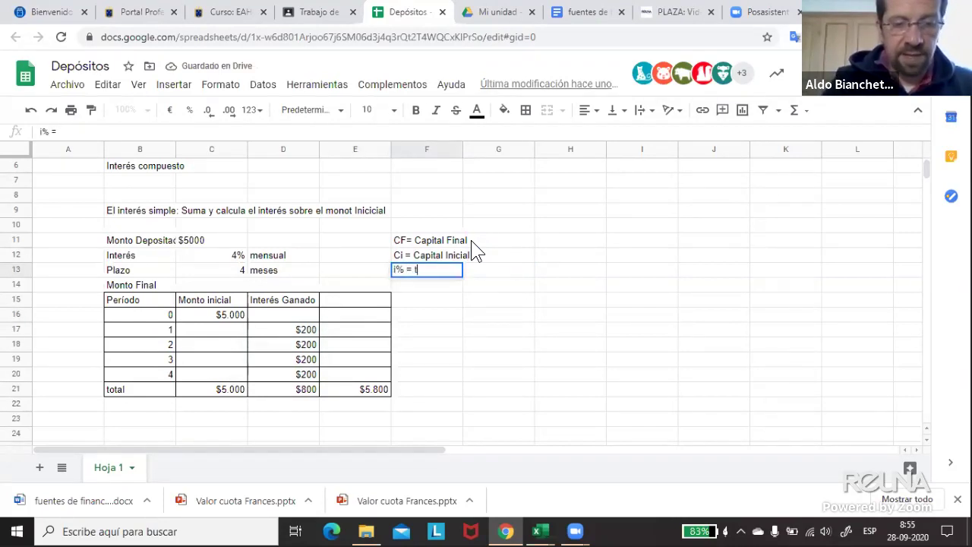
{"action": "type", "text": "asa de interés"}
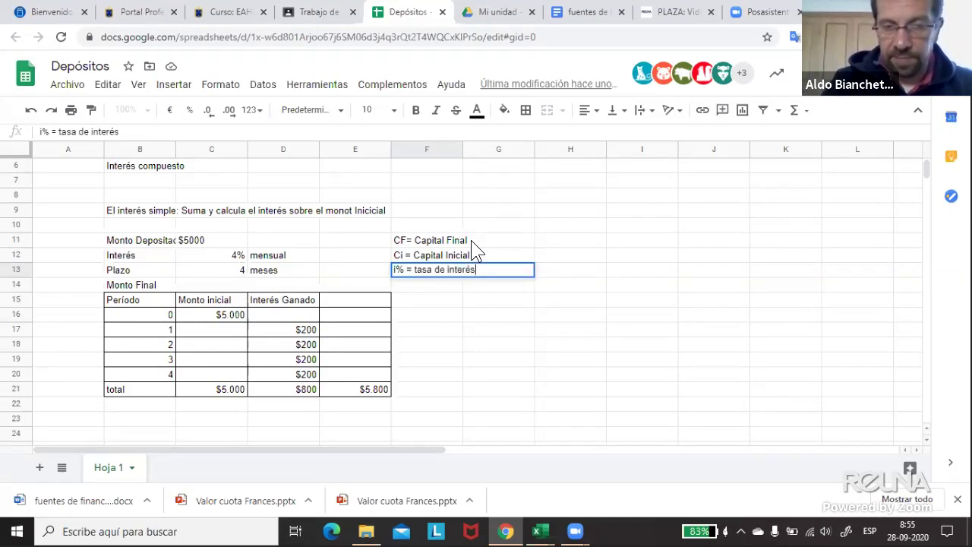
{"action": "key", "text": "Return"}
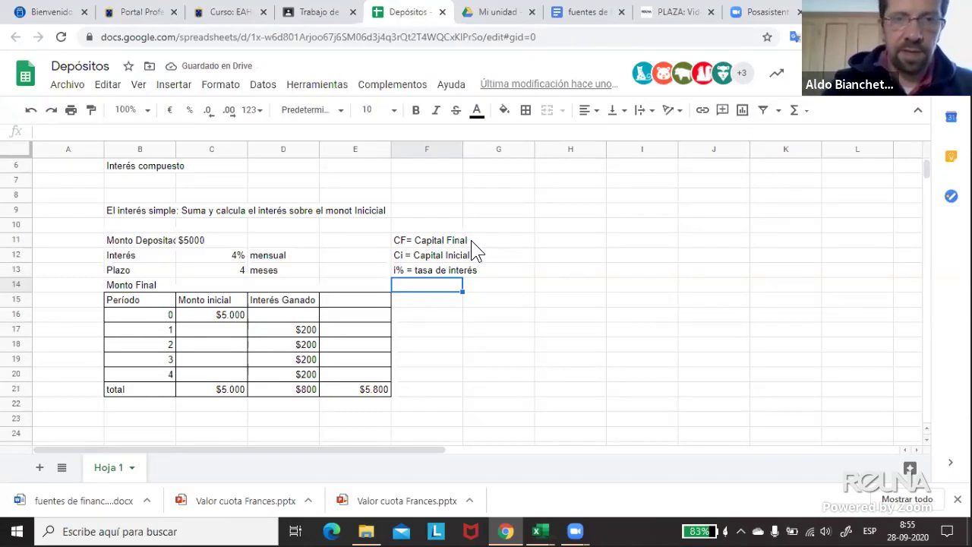
- Enter the legend entry "n o t = tiempo o períodos" in cell F14
{"action": "type", "text": "n"}
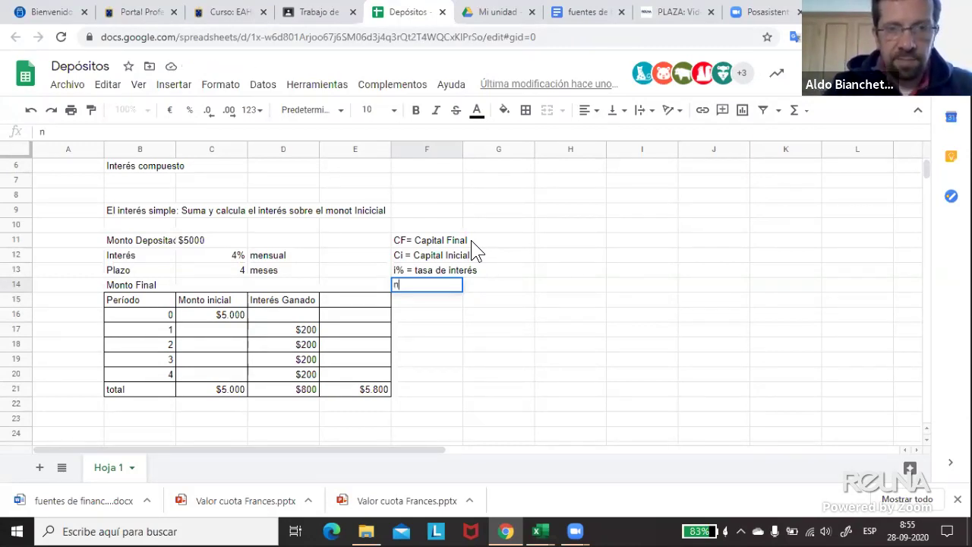
{"action": "type", "text": " o t"}
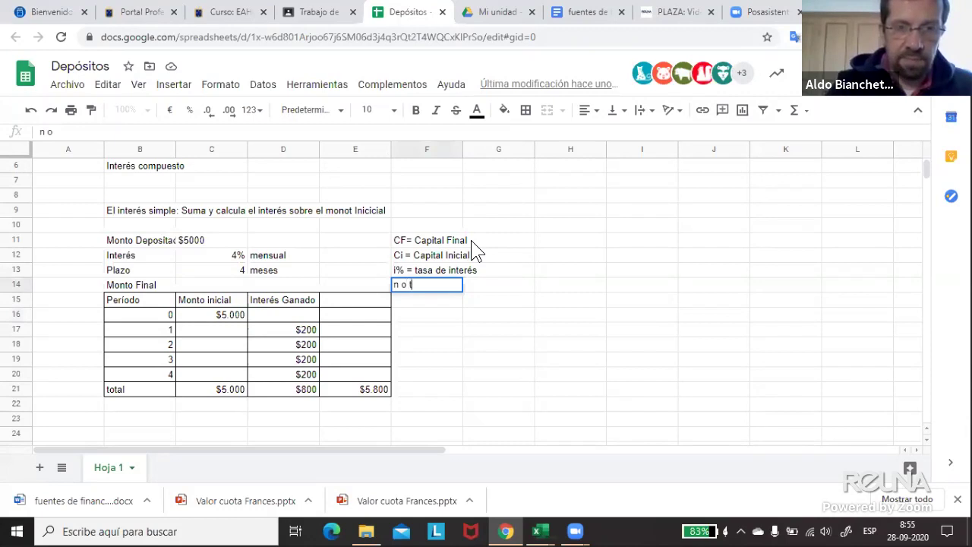
{"action": "type", "text": " ="}
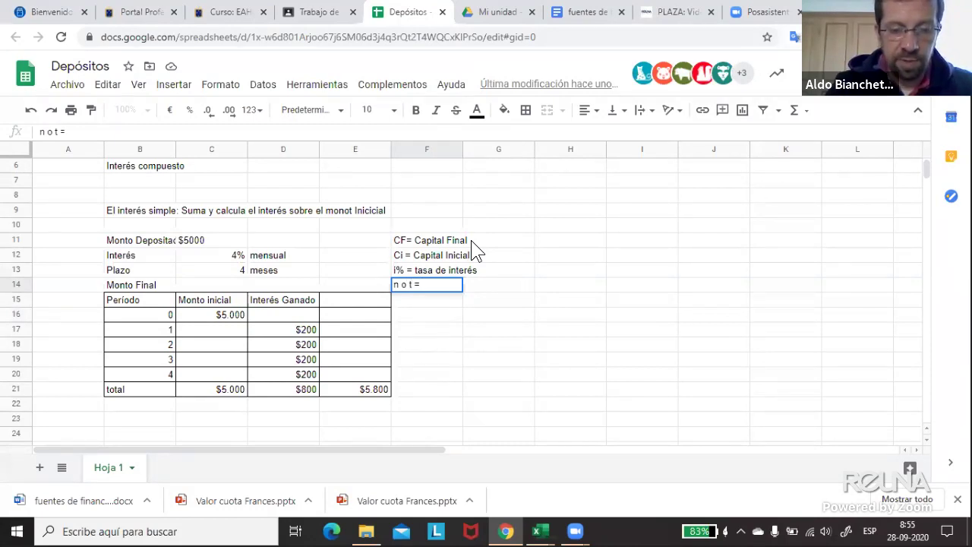
{"action": "type", "text": " tiempo o"}
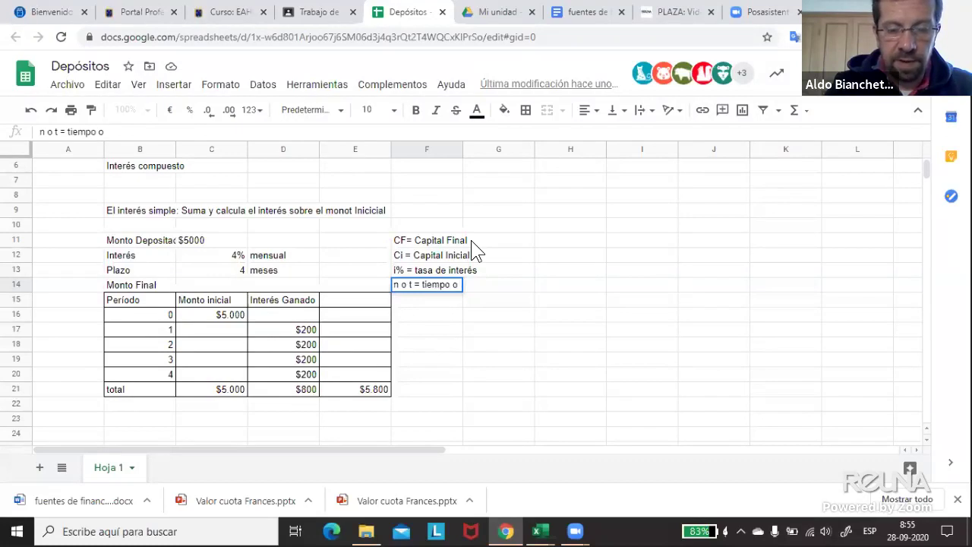
{"action": "type", "text": " perío"}
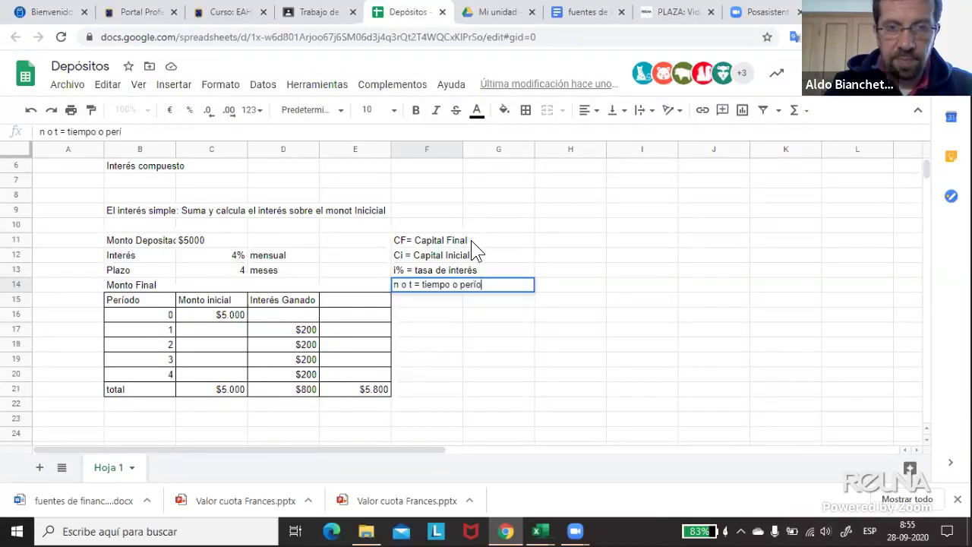
{"action": "type", "text": "dos"}
{"action": "key", "text": "Return"}
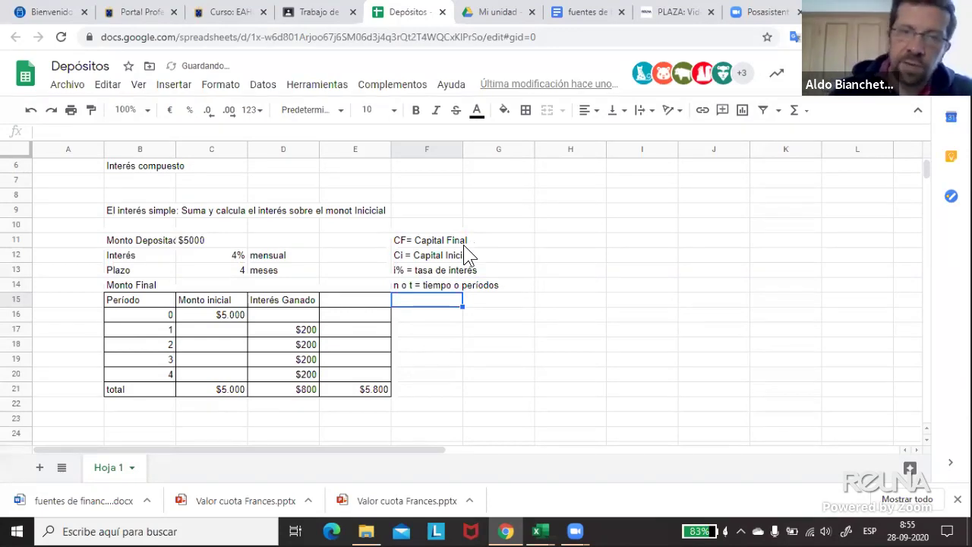
- Capitalize the leading n of the time legend entry in cell F14 so it reads "N o t = tiempo o períodos"
{"action": "left_click", "coordinate": [401, 286]}
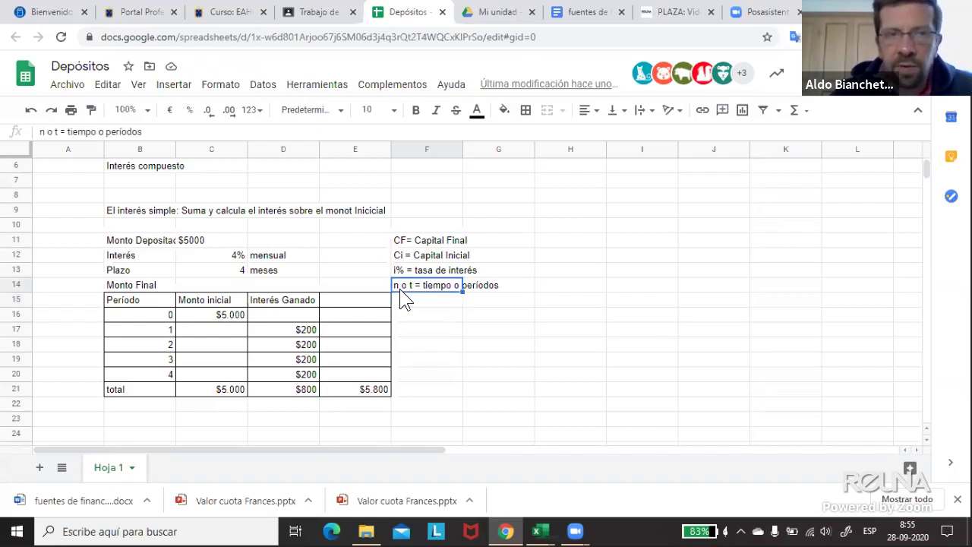
{"action": "left_click", "coordinate": [44, 132]}
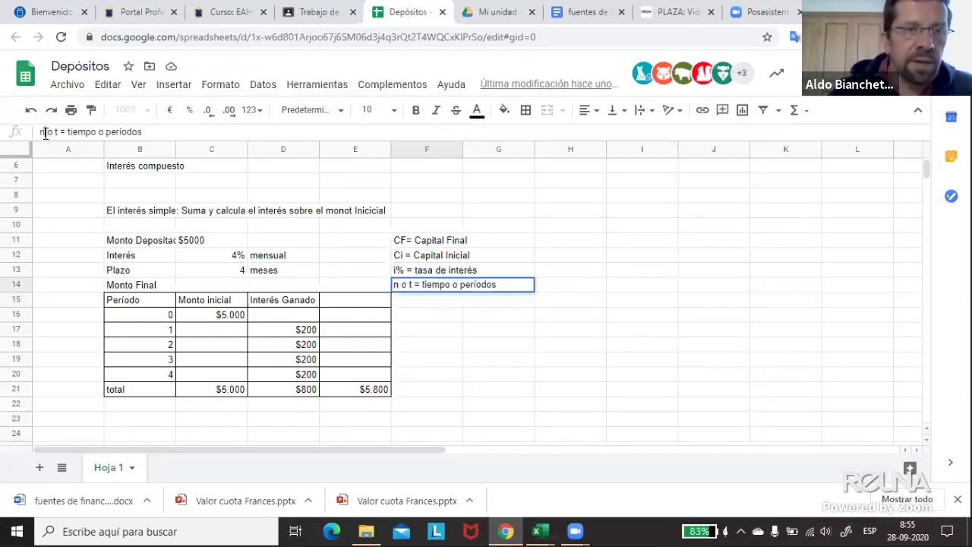
{"action": "key", "text": "BackSpace"}
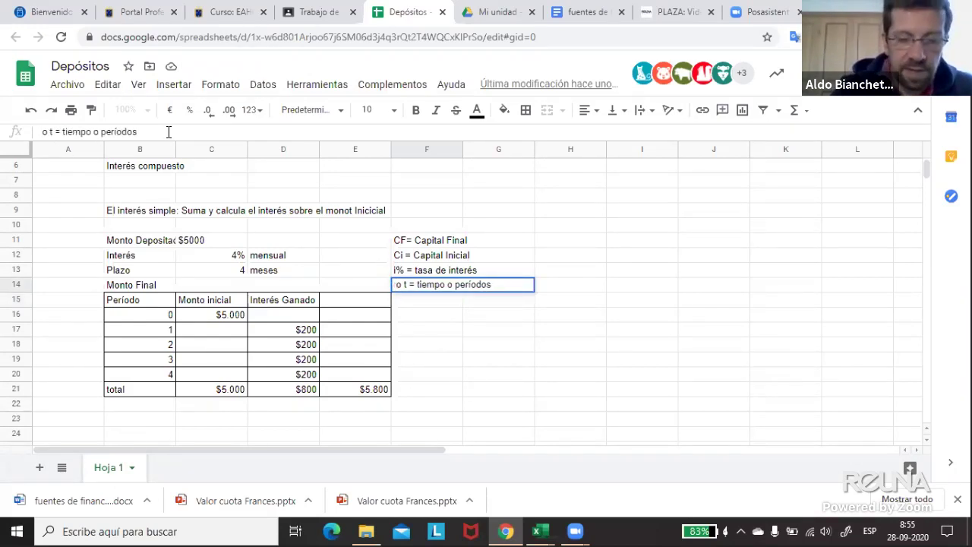
{"action": "type", "text": "N"}
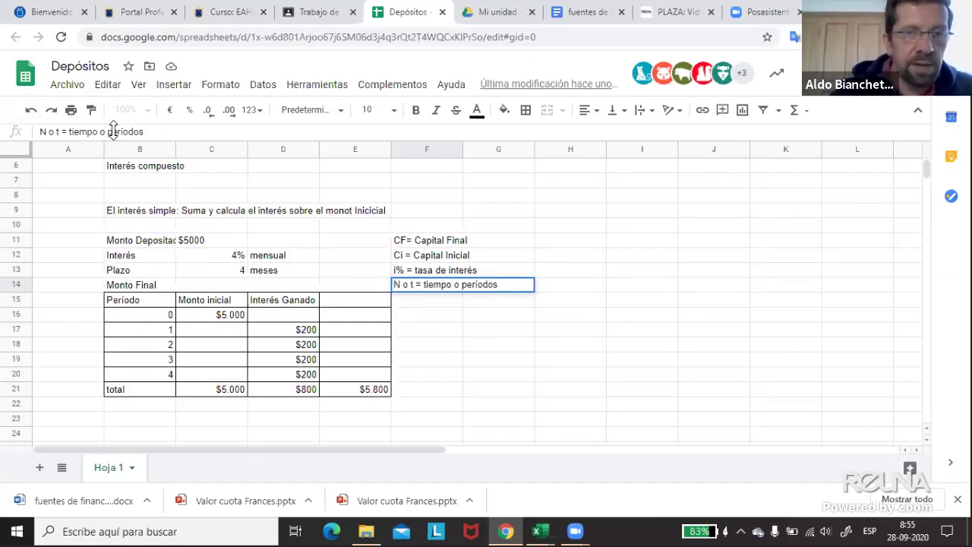
{"action": "key", "text": "Return"}
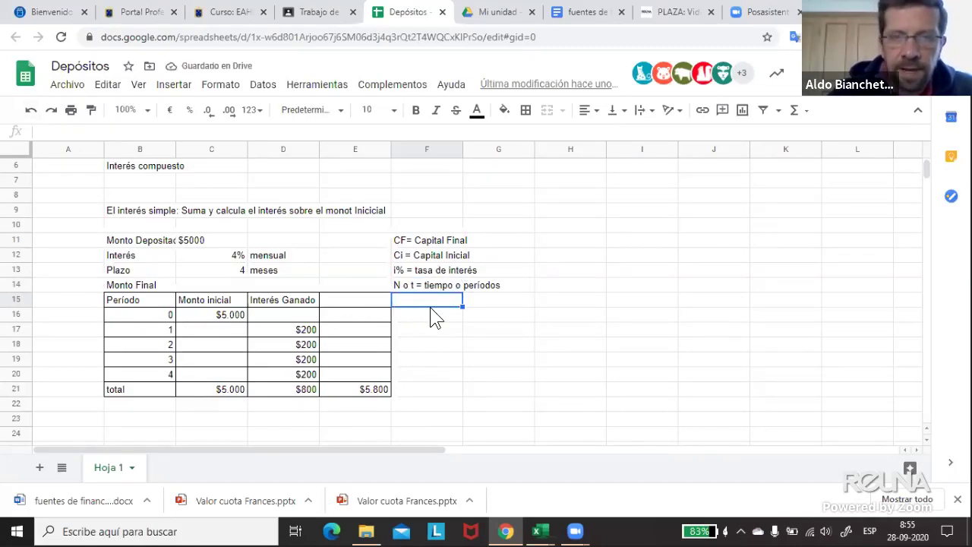
- Enter the simple interest formula as the text "Cf = Ci + Ci*i%*n" in cell G16
{"action": "left_click", "coordinate": [434, 346]}
{"action": "left_click", "coordinate": [446, 317]}
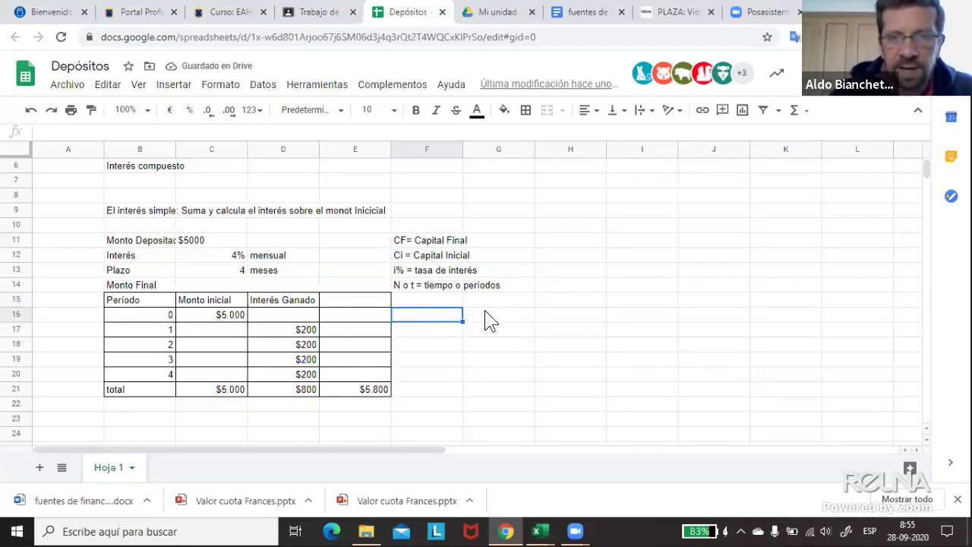
{"action": "left_click", "coordinate": [491, 321]}
{"action": "type", "text": "Cf ="}
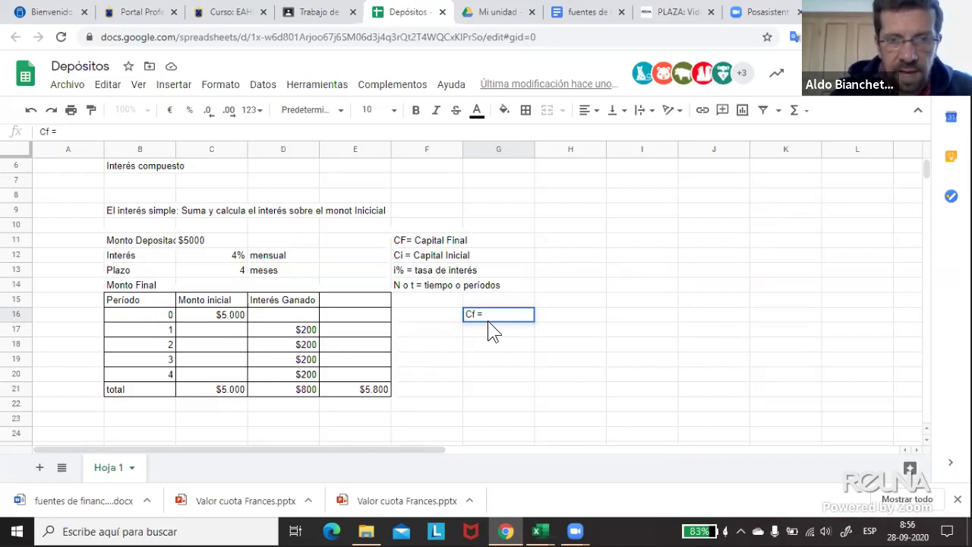
{"action": "type", "text": " Ci + Ci*i"}
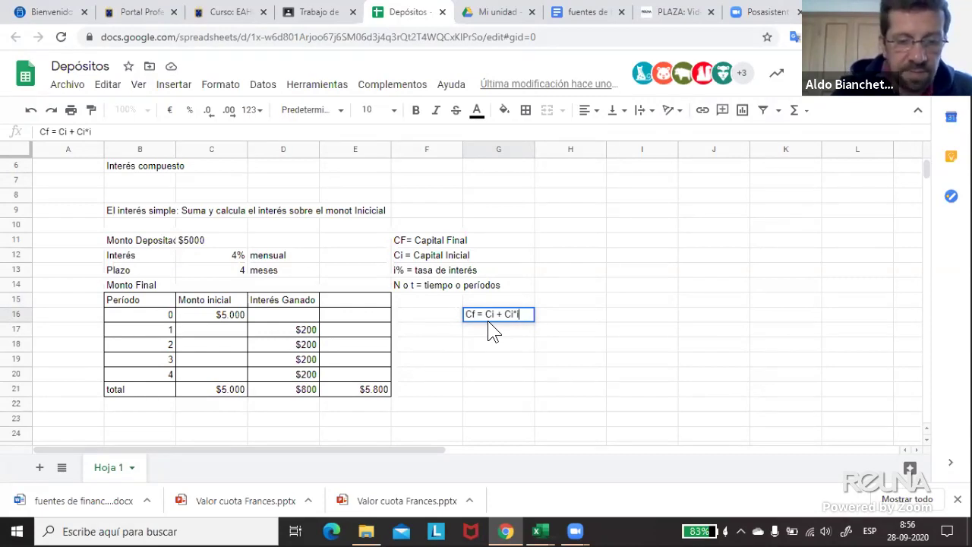
{"action": "type", "text": "%*"}
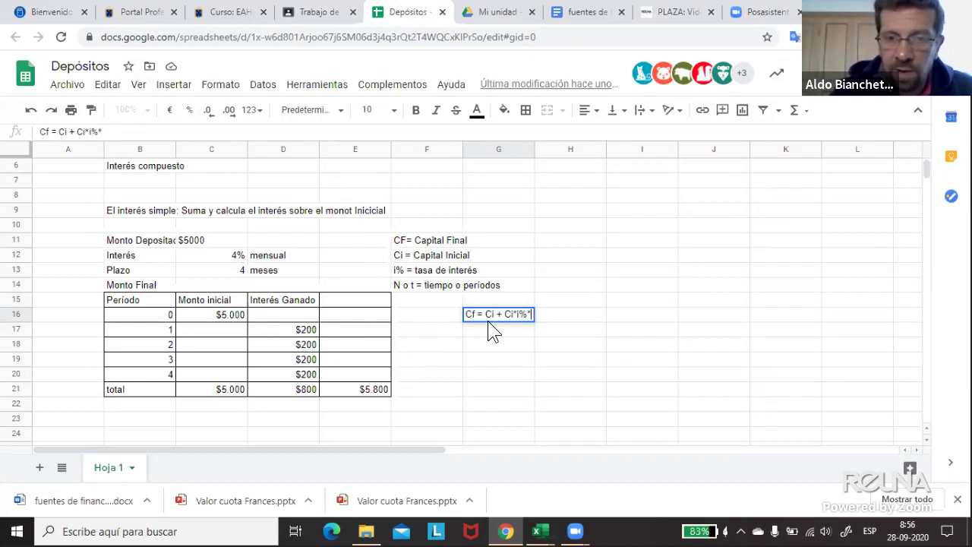
{"action": "type", "text": "n"}
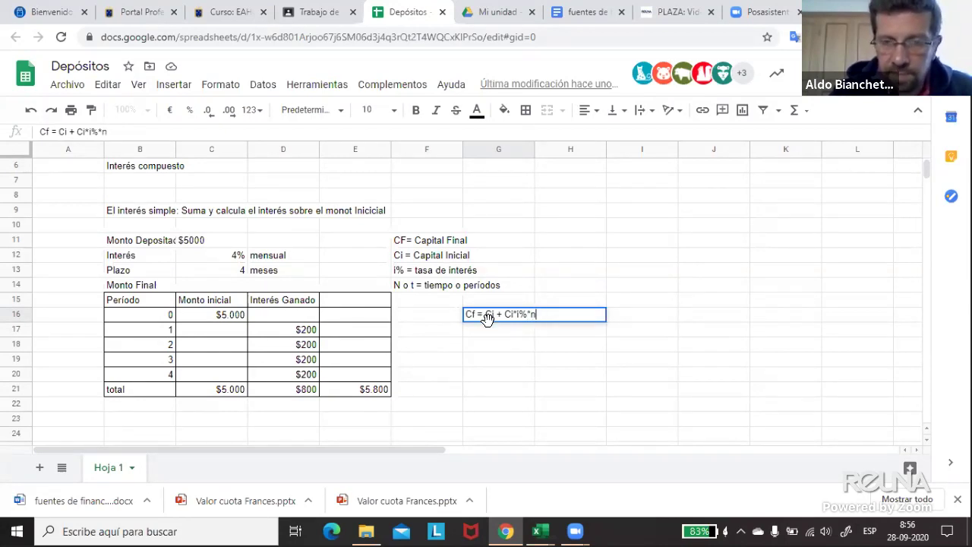
{"action": "key", "text": "Return"}
{"action": "left_click", "coordinate": [557, 275]}
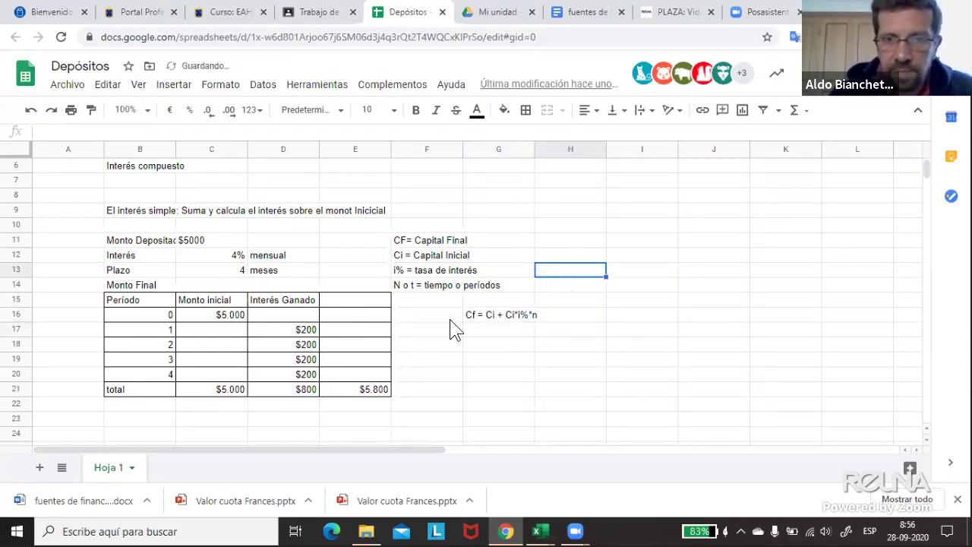
- Merge cells G16:I17 around the formula and center its text horizontally and vertically
{"action": "left_click", "coordinate": [486, 314]}
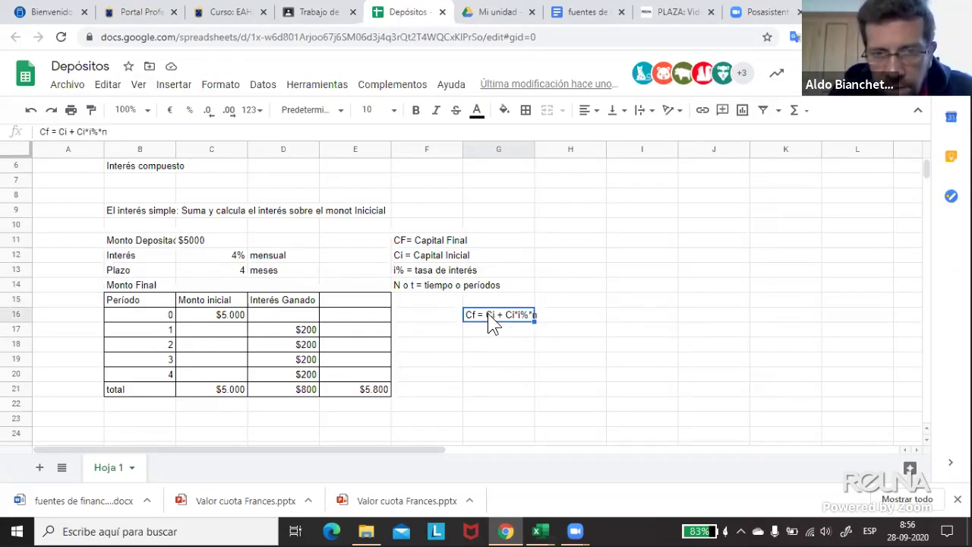
{"action": "mouse_move", "coordinate": [487, 313]}
{"action": "left_mouse_down"}
{"action": "mouse_move", "coordinate": [494, 339]}
{"action": "mouse_move", "coordinate": [631, 334]}
{"action": "left_mouse_up"}
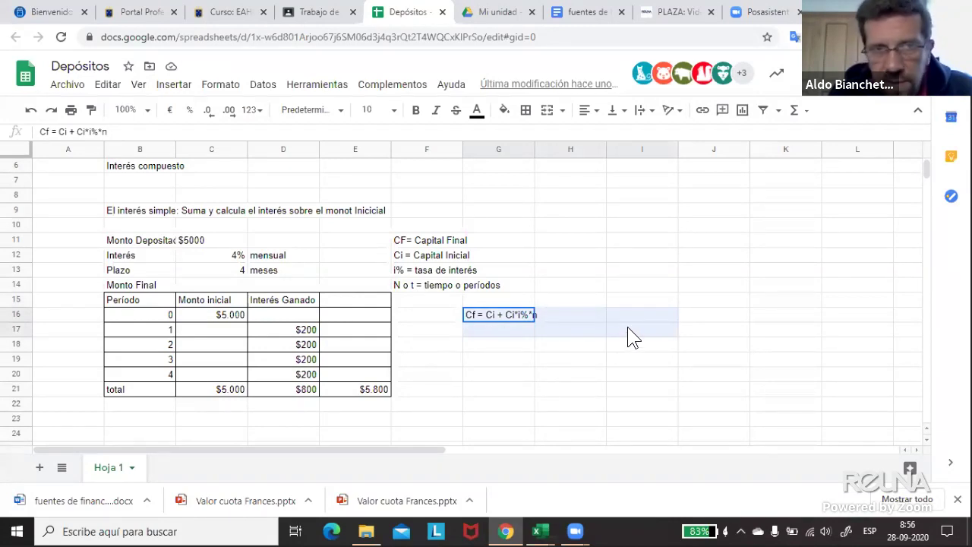
{"action": "left_click", "coordinate": [547, 112]}
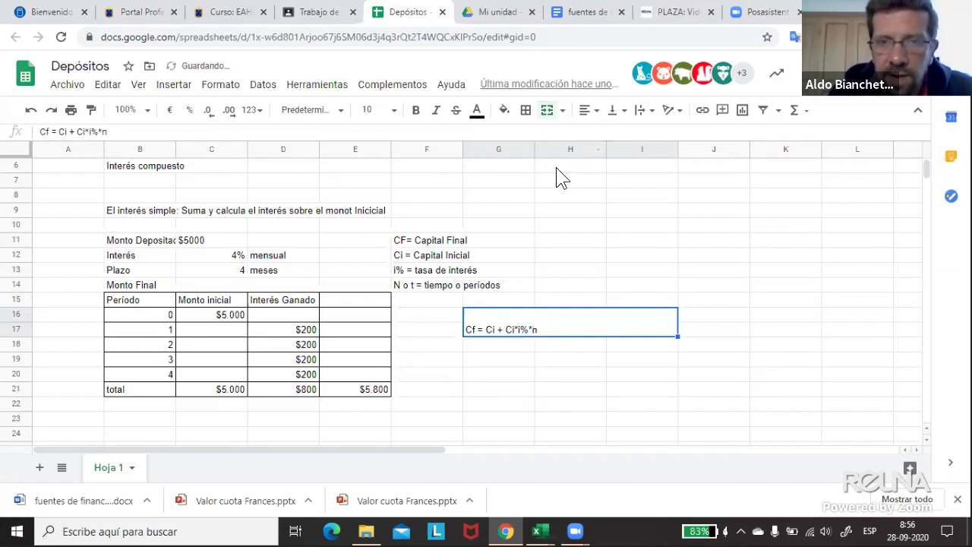
{"action": "left_click", "coordinate": [589, 112]}
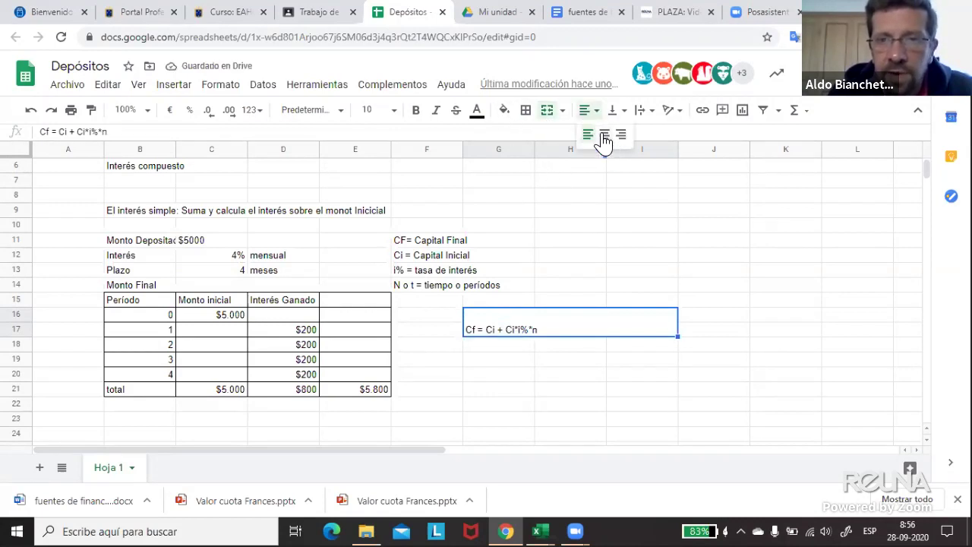
{"action": "left_click", "coordinate": [601, 136]}
{"action": "left_click", "coordinate": [613, 113]}
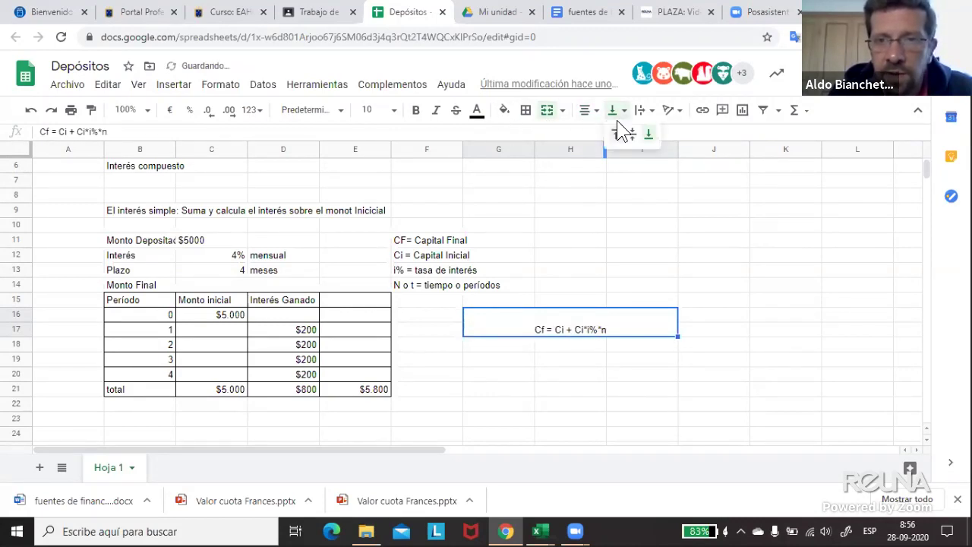
{"action": "left_click", "coordinate": [630, 134]}
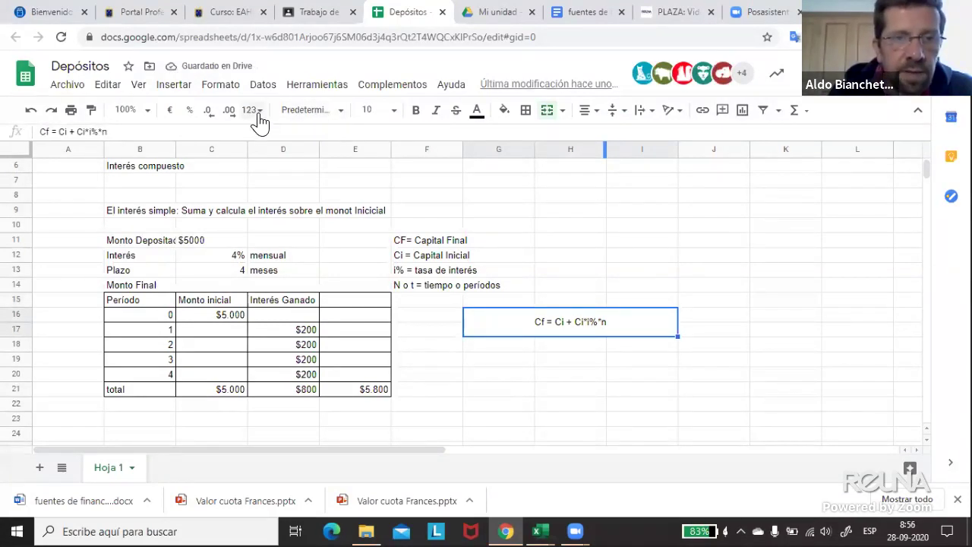
- Set the merged formula cell's font size to 18 and give it an outer border
{"action": "left_click", "coordinate": [394, 119]}
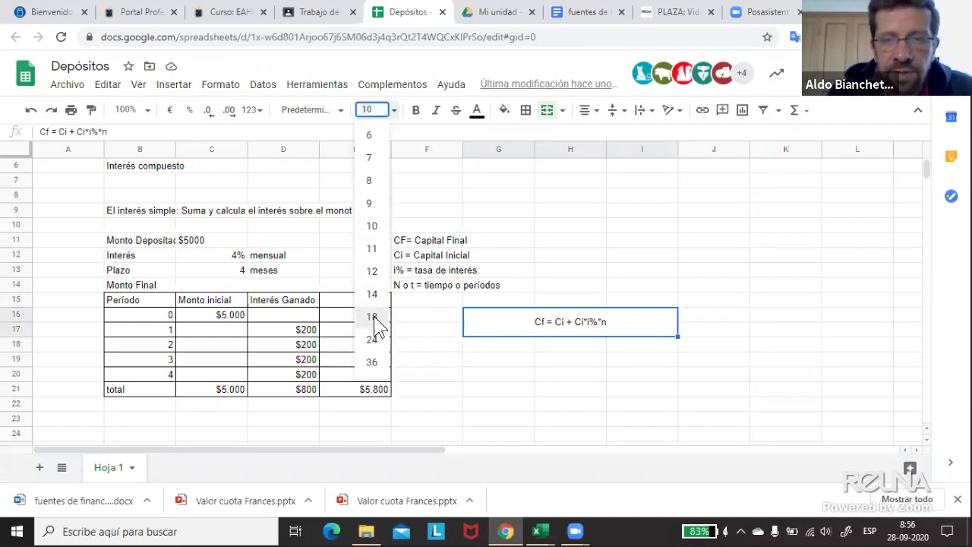
{"action": "left_click", "coordinate": [373, 316]}
{"action": "left_click", "coordinate": [526, 114]}
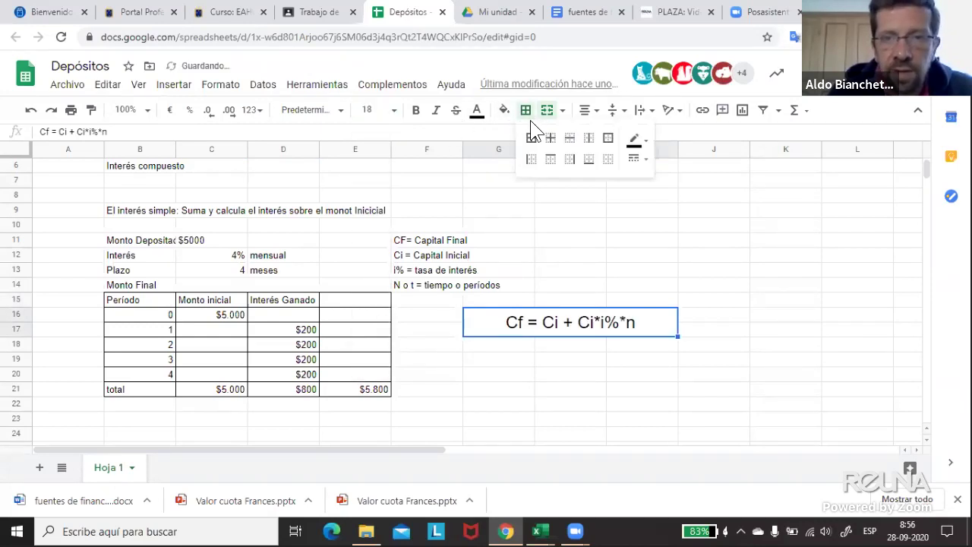
{"action": "left_click", "coordinate": [608, 138]}
{"action": "left_click", "coordinate": [684, 241]}
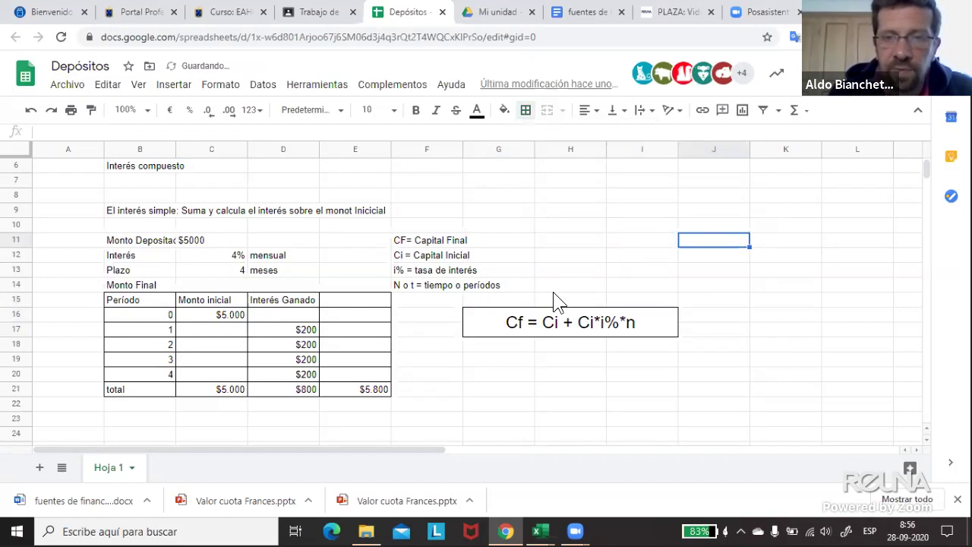
- Enter the caption "Formula del Interés Simple" in cell G15 above the boxed formula
{"action": "left_click", "coordinate": [524, 300]}
{"action": "type", "text": "Fortmu"}
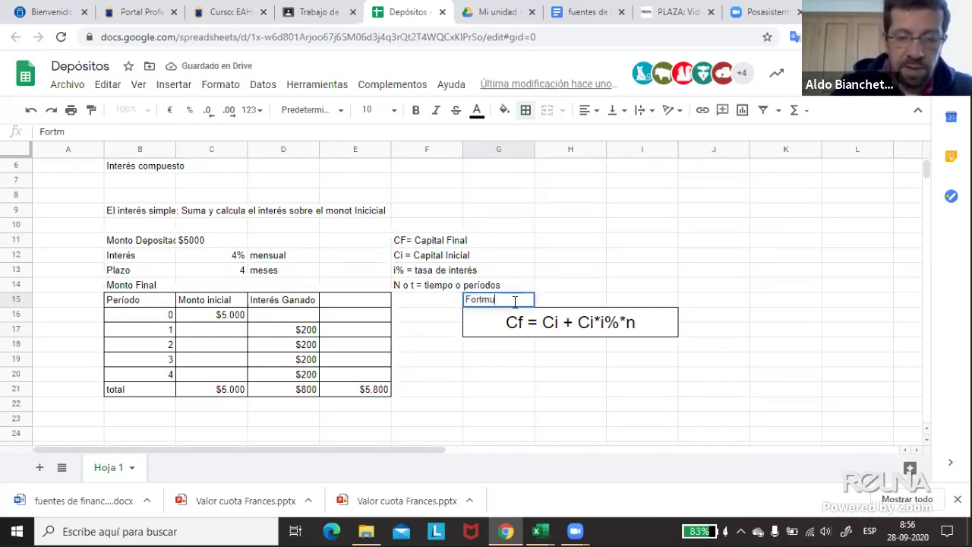
{"action": "key", "text": "BackSpace"}
{"action": "key", "text": "BackSpace"}
{"action": "key", "text": "BackSpace"}
{"action": "type", "text": "m"}
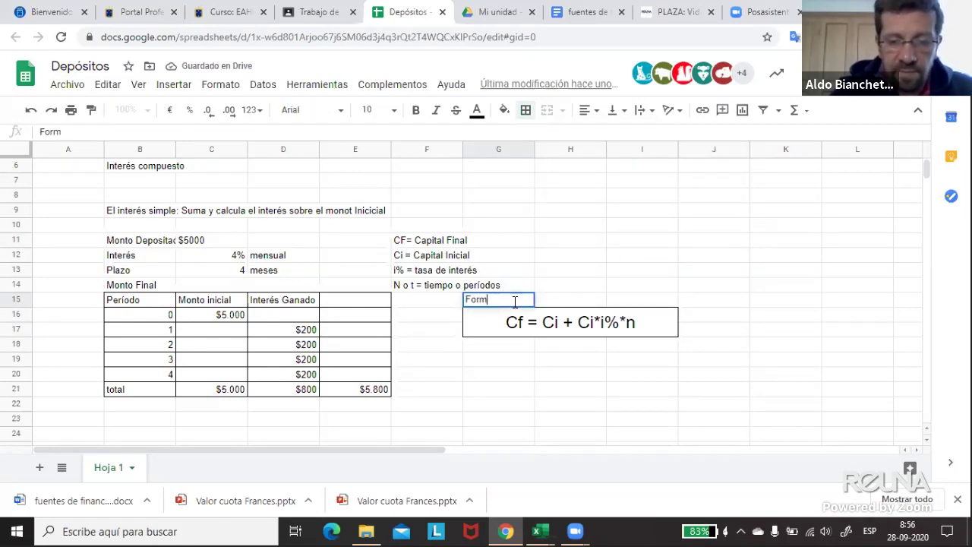
{"action": "type", "text": "ukl"}
{"action": "key", "text": "BackSpace"}
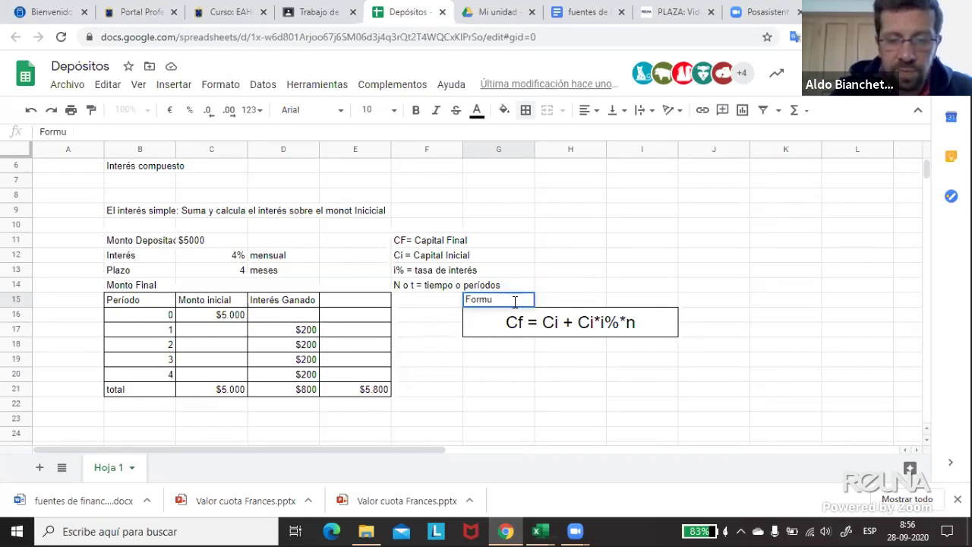
{"action": "type", "text": "la del Inte"}
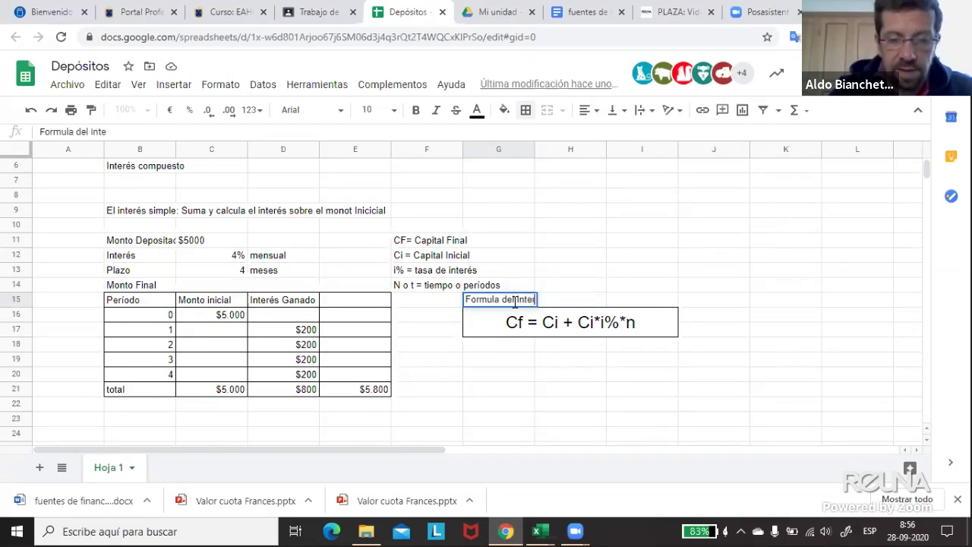
{"action": "type", "text": "rés Sim"}
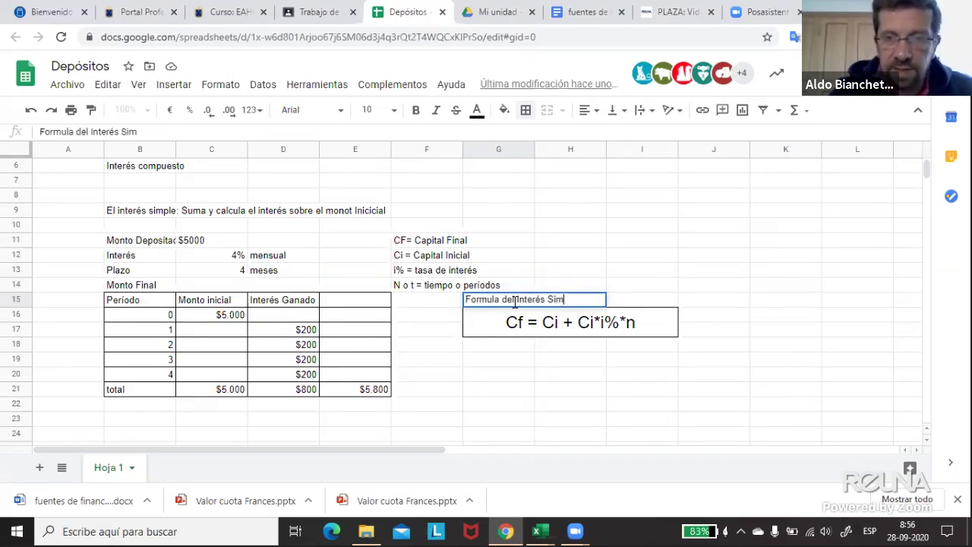
{"action": "type", "text": "ple"}
{"action": "key", "text": "Return"}
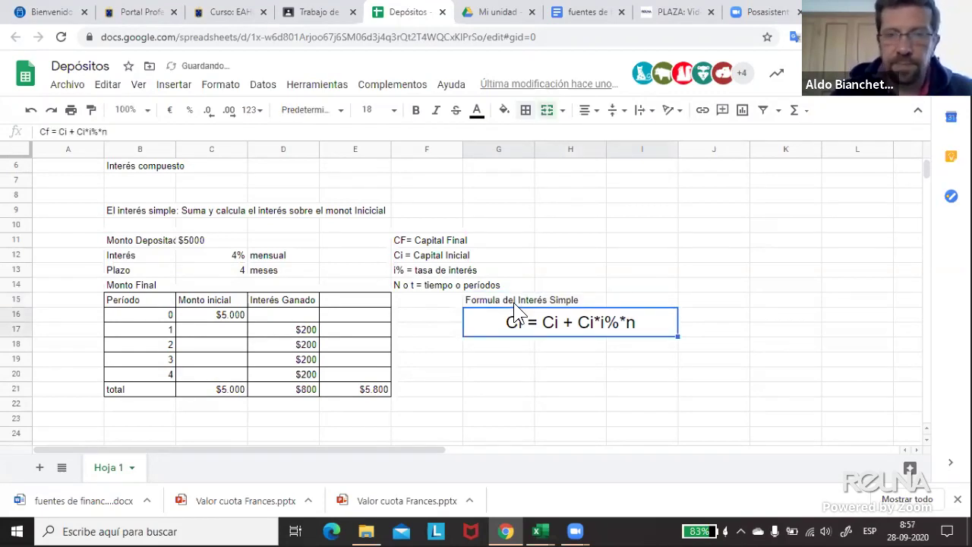
{"action": "key", "text": "Down"}
- Correct the first word of the caption in cell G15 to "Fórmula" with an accented ó
{"action": "left_click", "coordinate": [482, 298]}
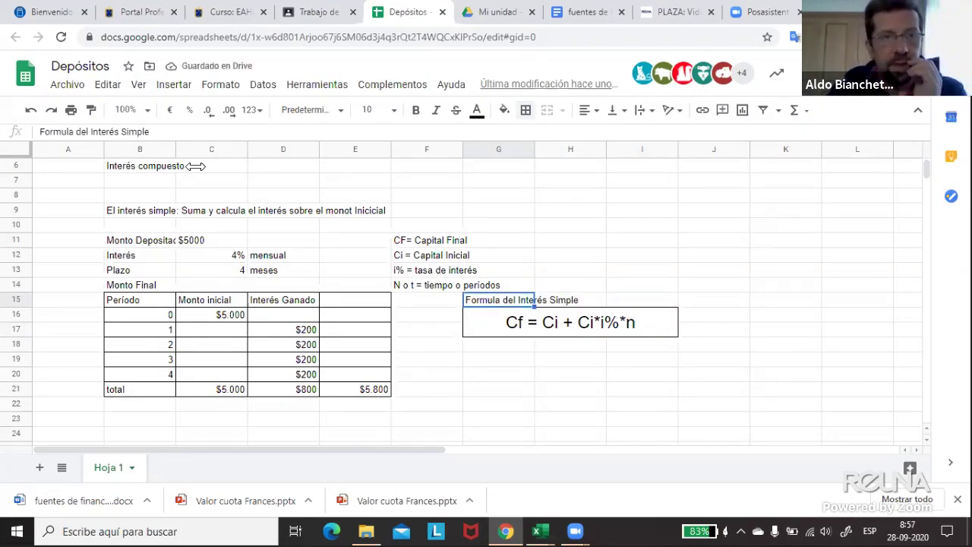
{"action": "left_click", "coordinate": [51, 132]}
{"action": "key", "text": "BackSpace"}
{"action": "type", "text": "+"}
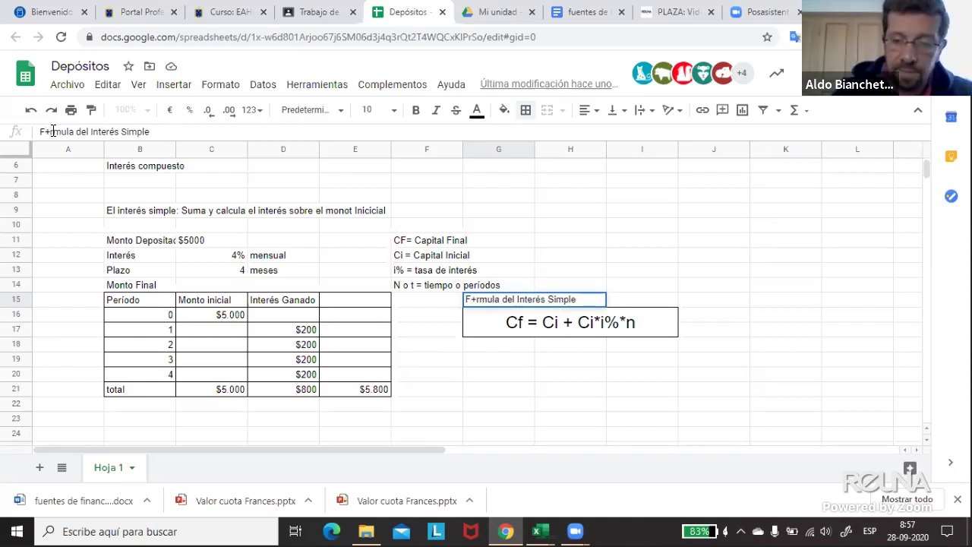
{"action": "key", "text": "Num_Lock"}
{"action": "key", "text": "BackSpace"}
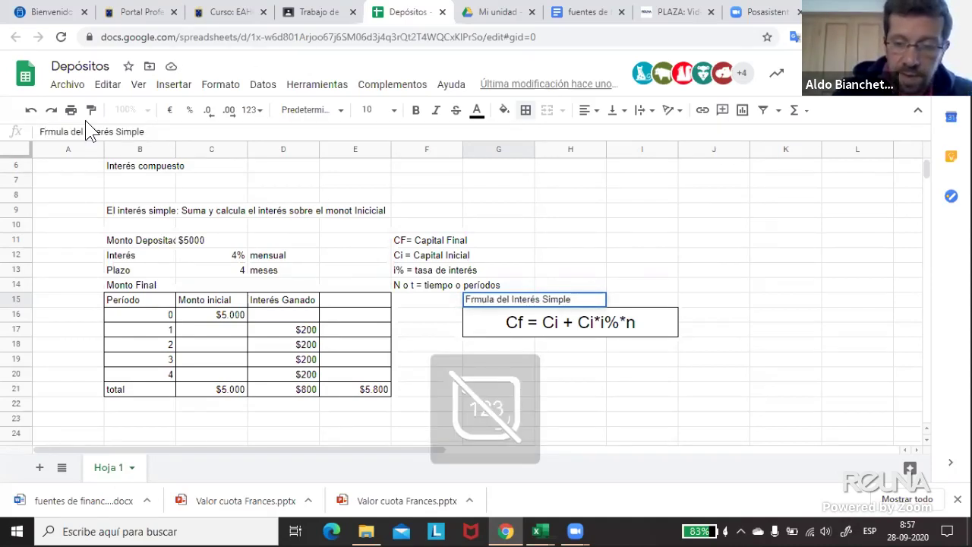
{"action": "type", "text": "ó"}
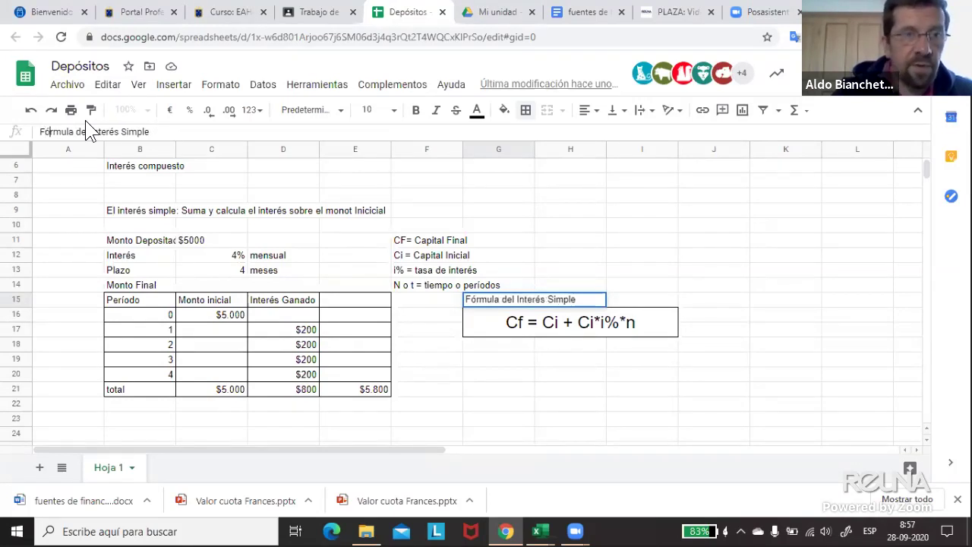
{"action": "key", "text": "Return"}
{"action": "left_click", "coordinate": [621, 270]}
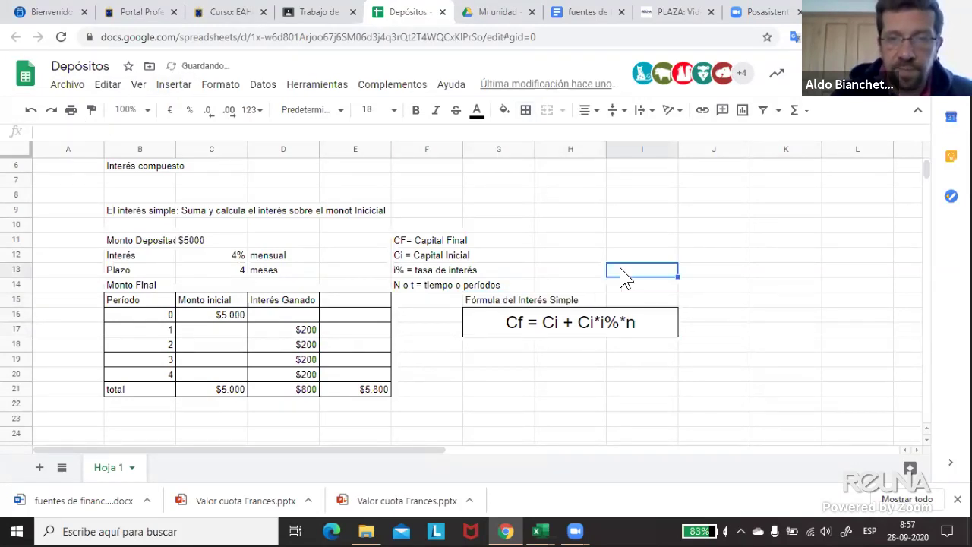
- Move the caption and the boxed formula down one row, so the caption sits in G16 and the formula in G17:I18
{"action": "left_click_drag", "start_coordinate": [493, 300], "coordinate": [623, 366]}
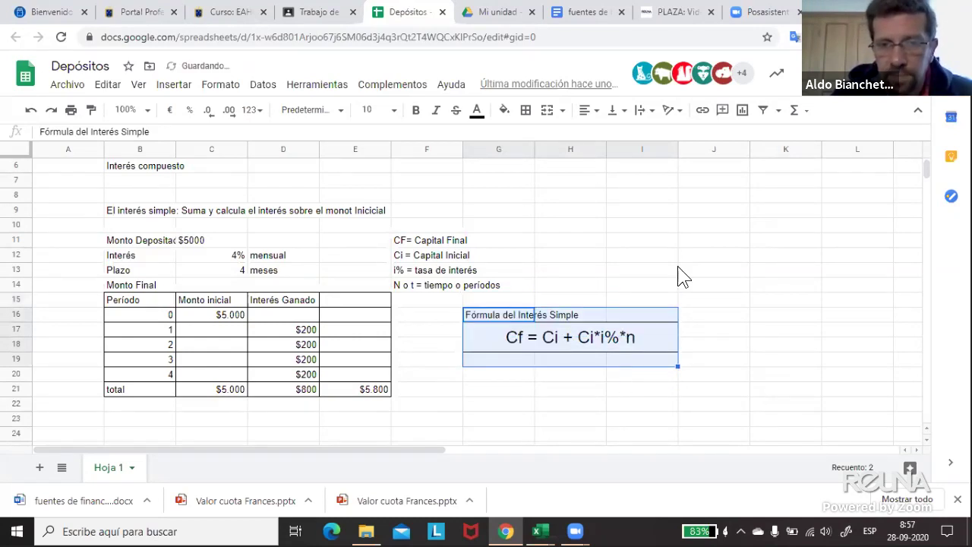
{"action": "left_click", "coordinate": [680, 261]}
{"action": "left_click", "coordinate": [626, 229]}
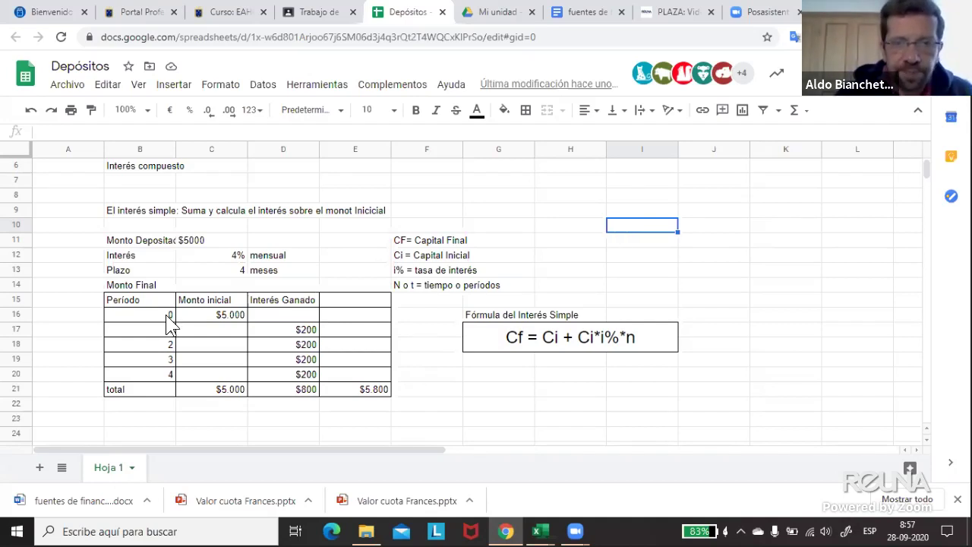
- Examine the interest formula in D17, the totals in C21, D21 and E21, and the boxed simple interest formula
{"action": "left_click", "coordinate": [313, 329]}
{"action": "double_click", "coordinate": [309, 329]}
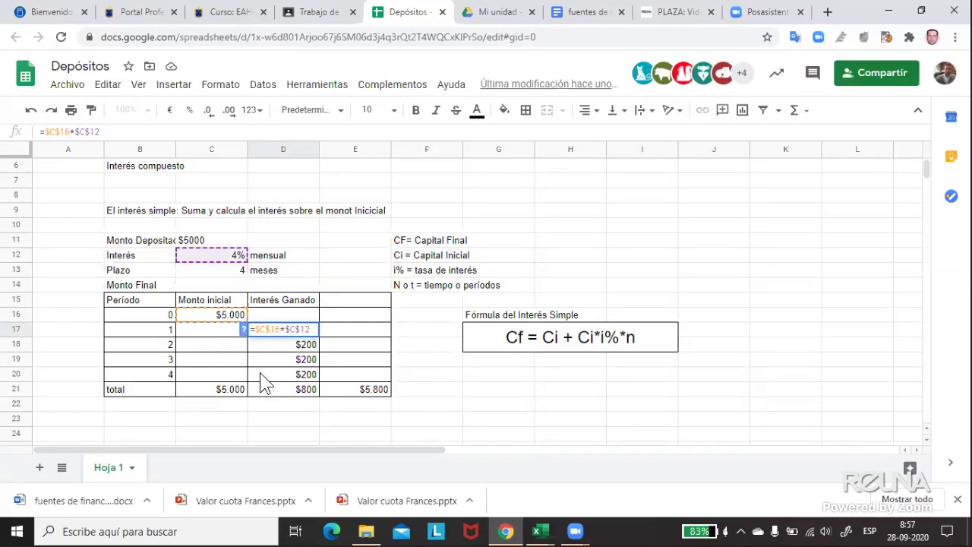
{"action": "key", "text": "Return"}
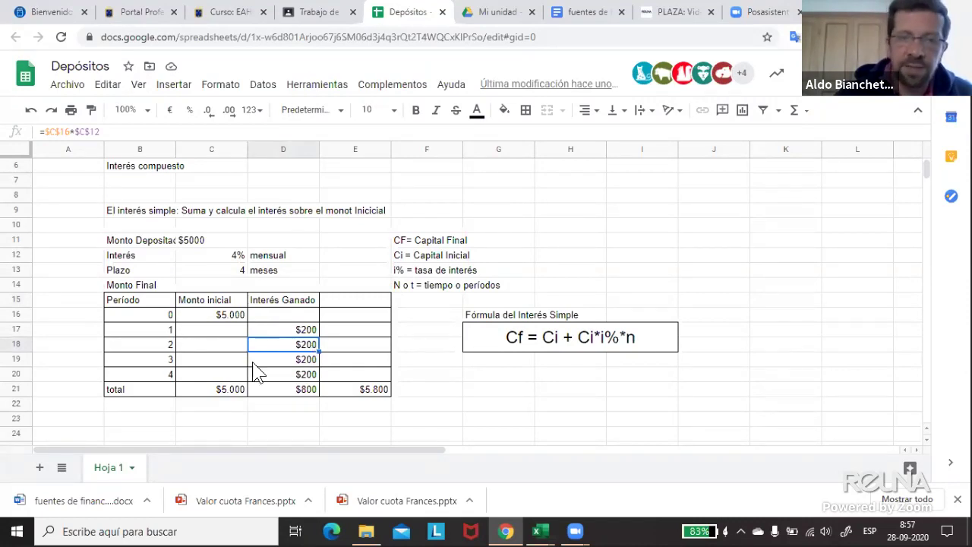
{"action": "left_click", "coordinate": [295, 393]}
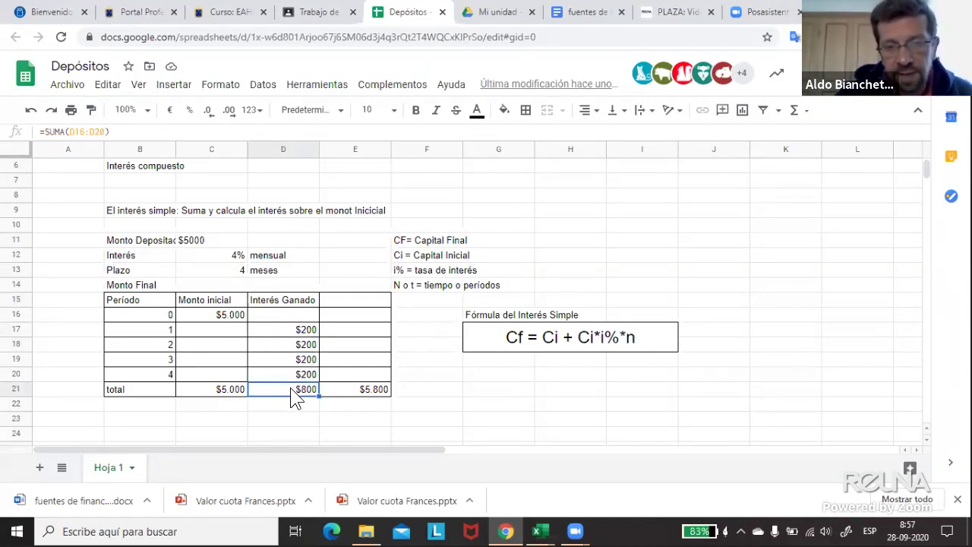
{"action": "left_click", "coordinate": [219, 392]}
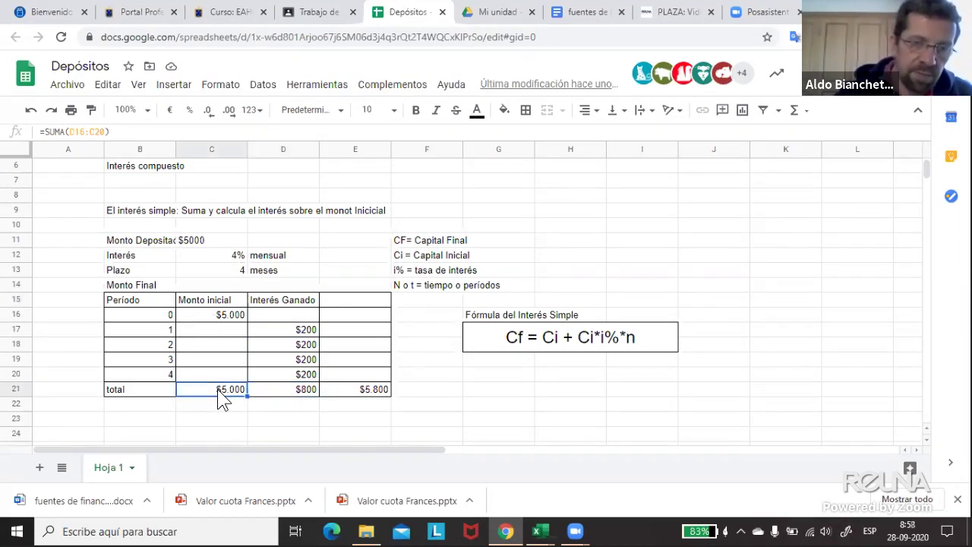
{"action": "left_click", "coordinate": [293, 393]}
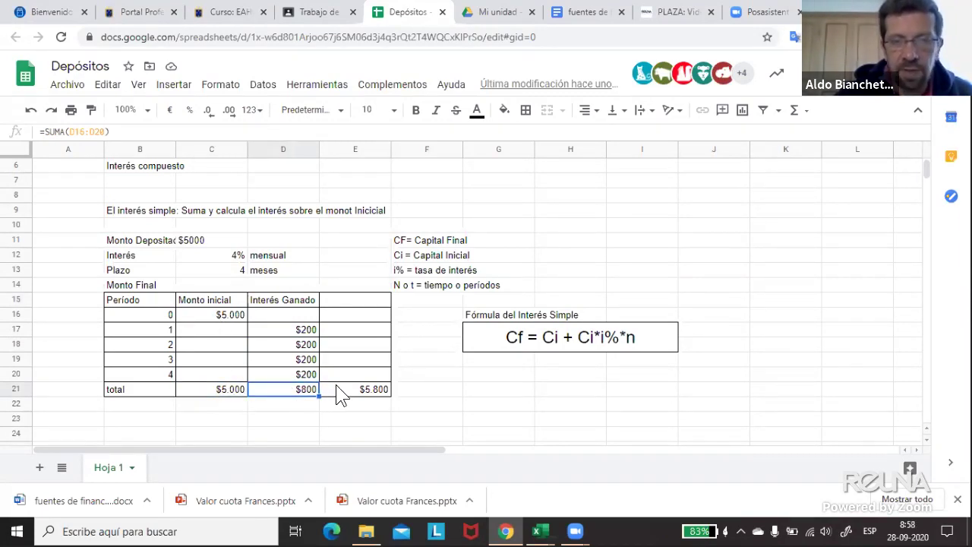
{"action": "left_click", "coordinate": [369, 394]}
{"action": "left_click", "coordinate": [489, 394]}
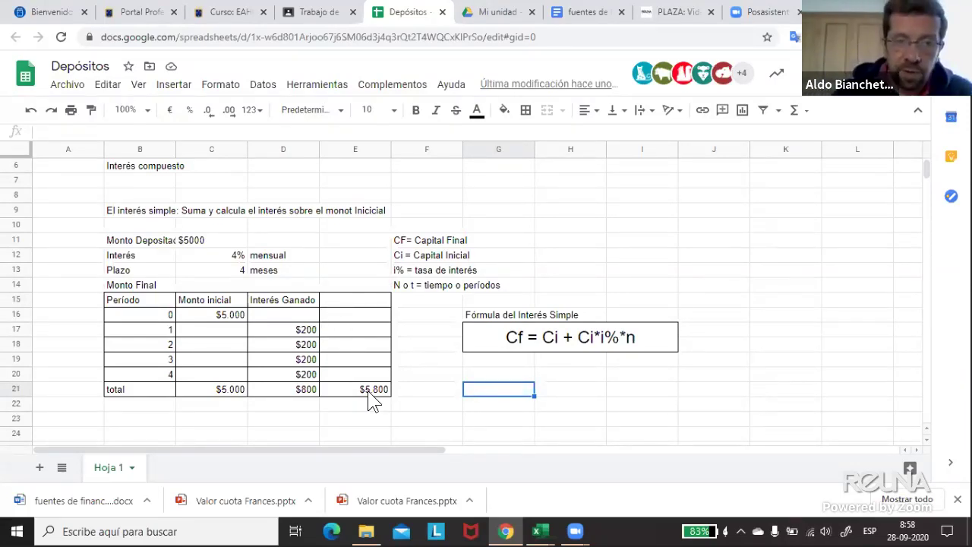
{"action": "left_click", "coordinate": [492, 342]}
- Enter the beginning of the worked example, "Cf = 5000+ 5000*", as text in cell G21 and leave F21 empty
{"action": "left_click", "coordinate": [479, 396]}
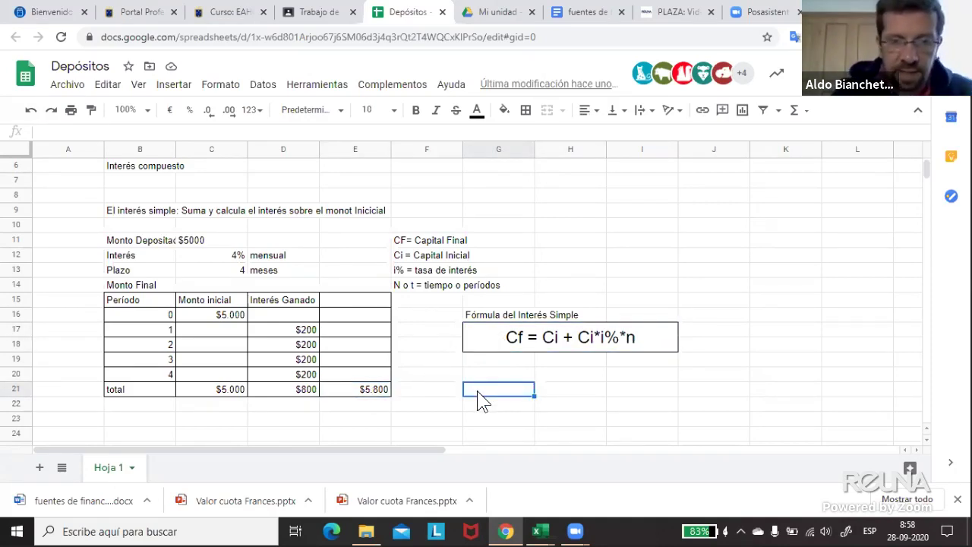
{"action": "type", "text": "C"}
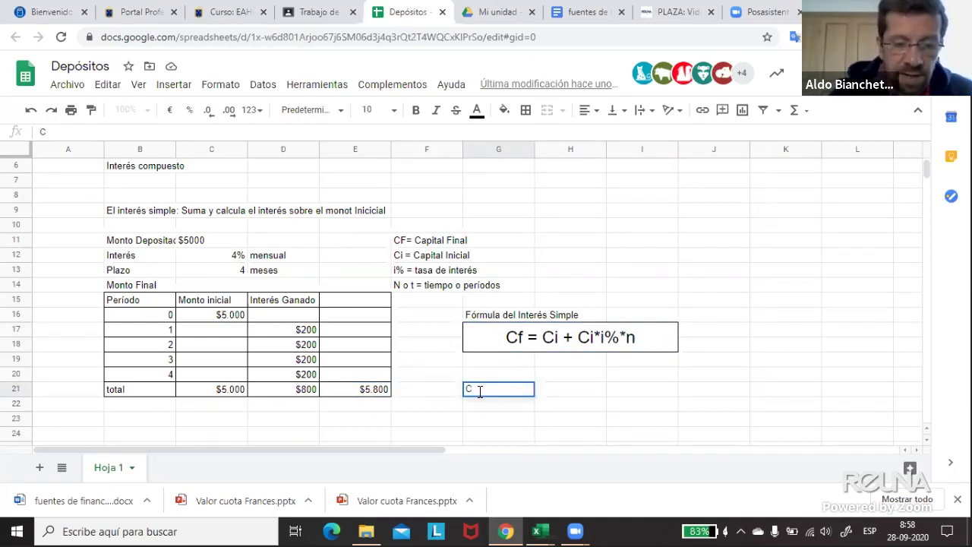
{"action": "type", "text": "f ="}
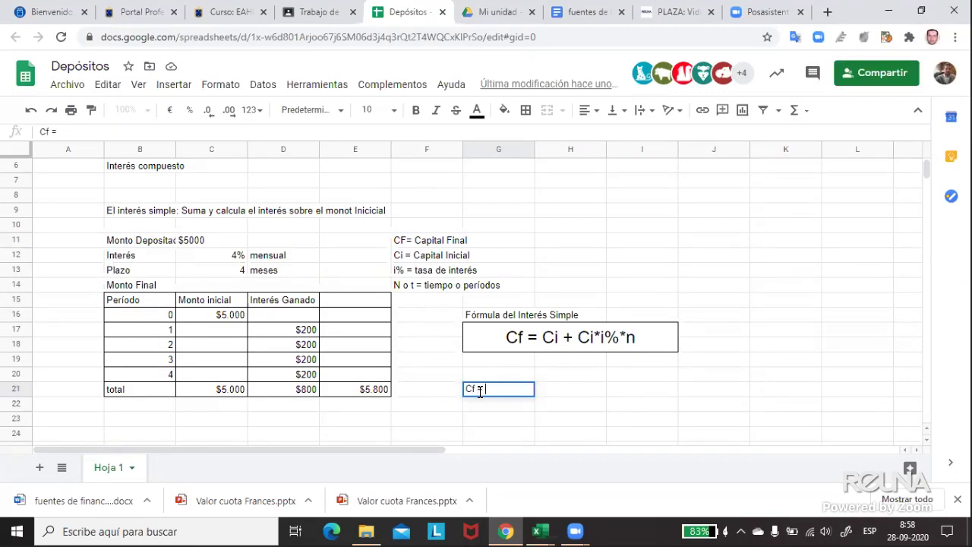
{"action": "type", "text": " 500"}
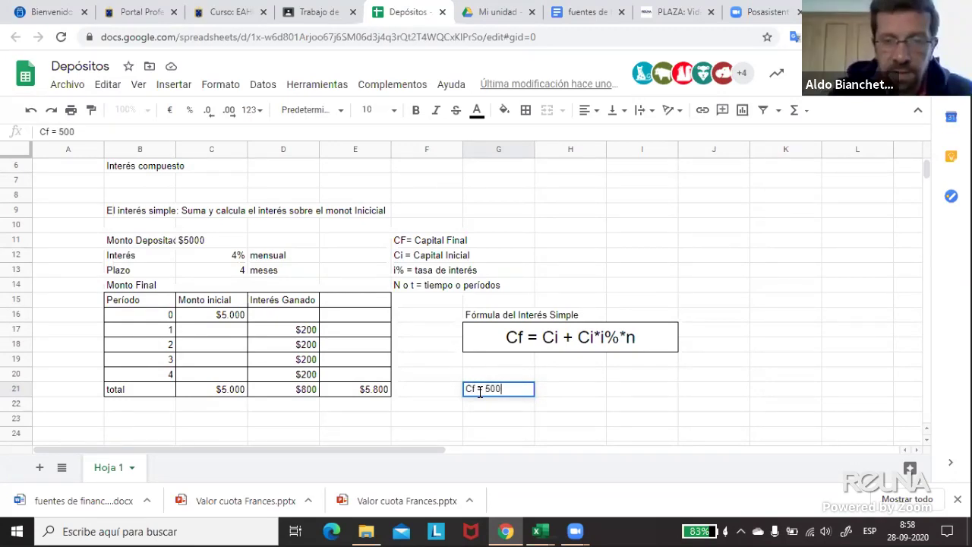
{"action": "type", "text": "0+"}
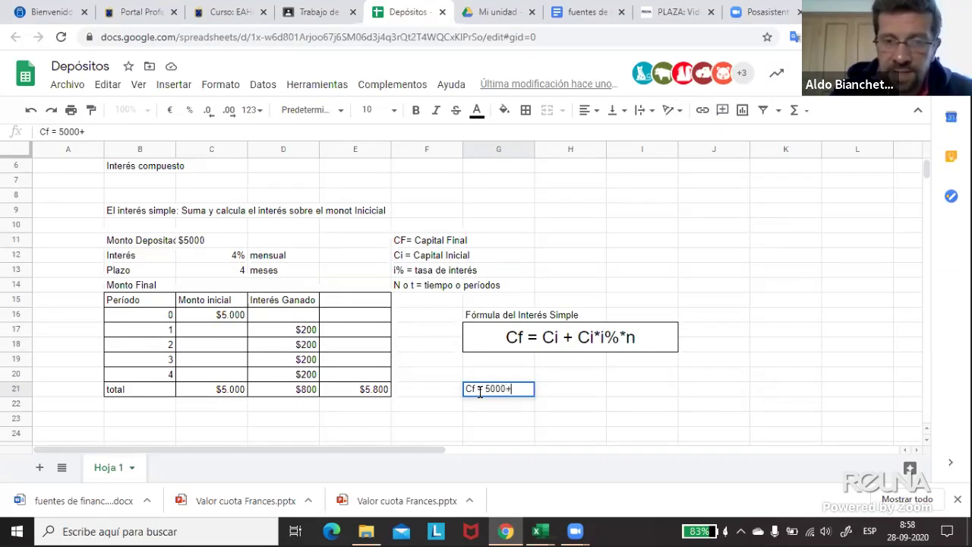
{"action": "type", "text": " 5000"}
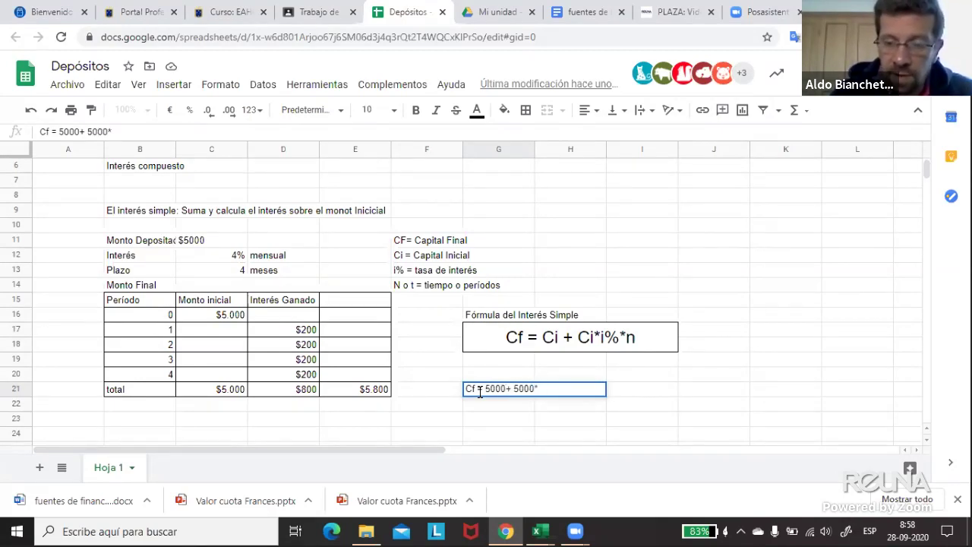
{"action": "type", "text": "*"}
{"action": "key", "text": "Left"}
{"action": "type", "text": "%"}
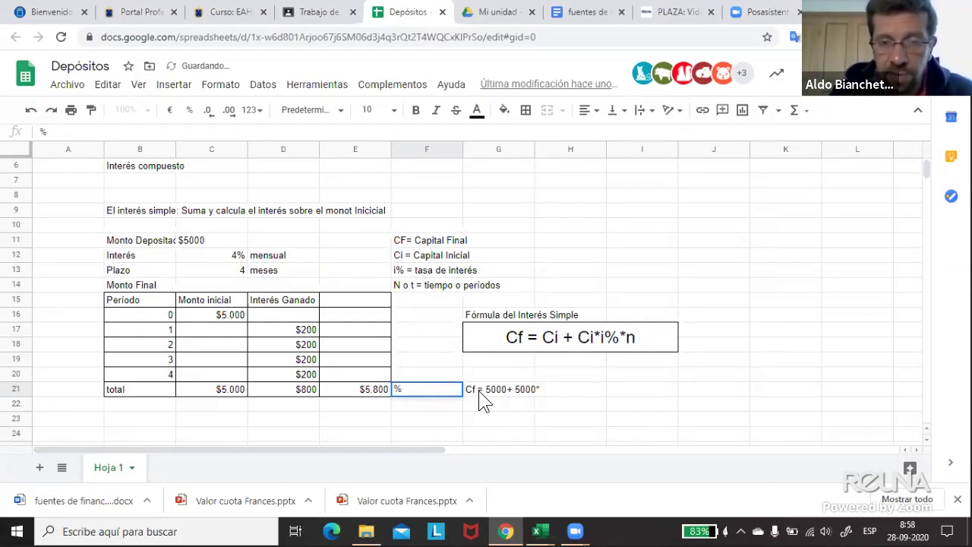
{"action": "key", "text": "Escape"}
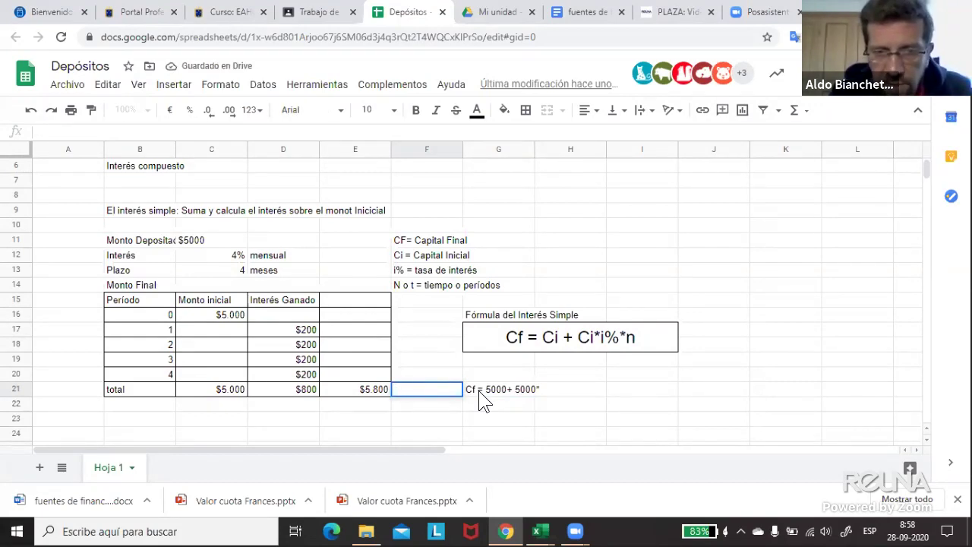
{"action": "key", "text": "Return"}
- Complete the worked example text in cell G21 so it reads "Cf = 5000+ 5000x4%x4 períodos"
{"action": "left_click", "coordinate": [482, 392]}
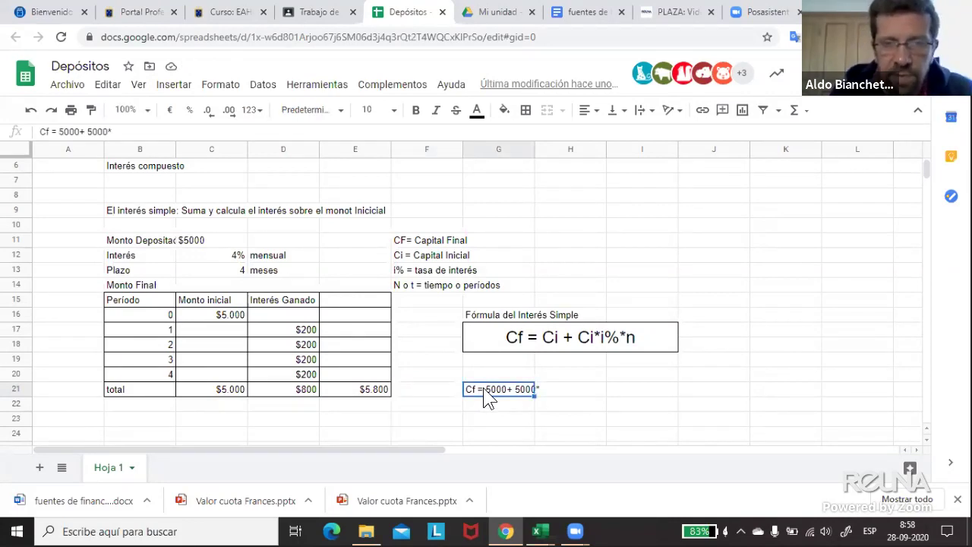
{"action": "left_click", "coordinate": [212, 128]}
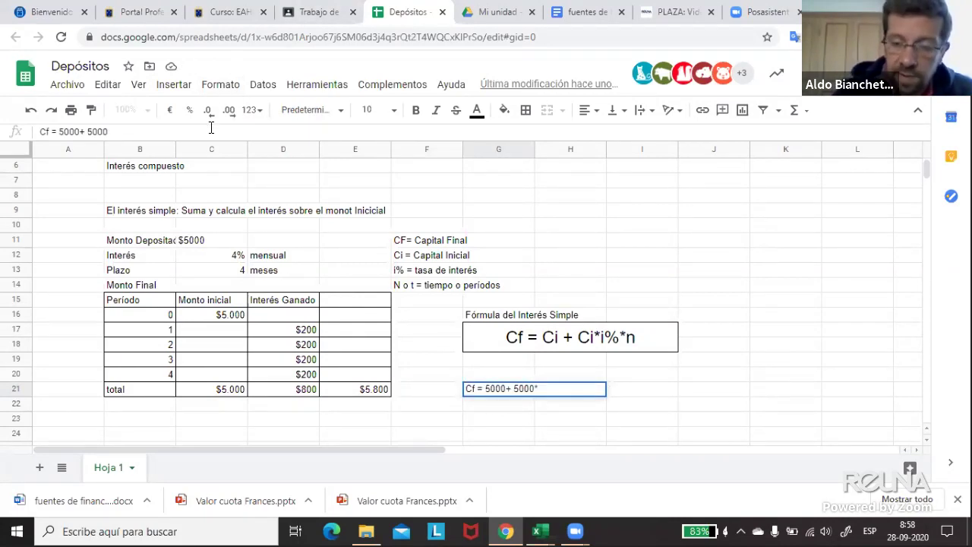
{"action": "type", "text": "x"}
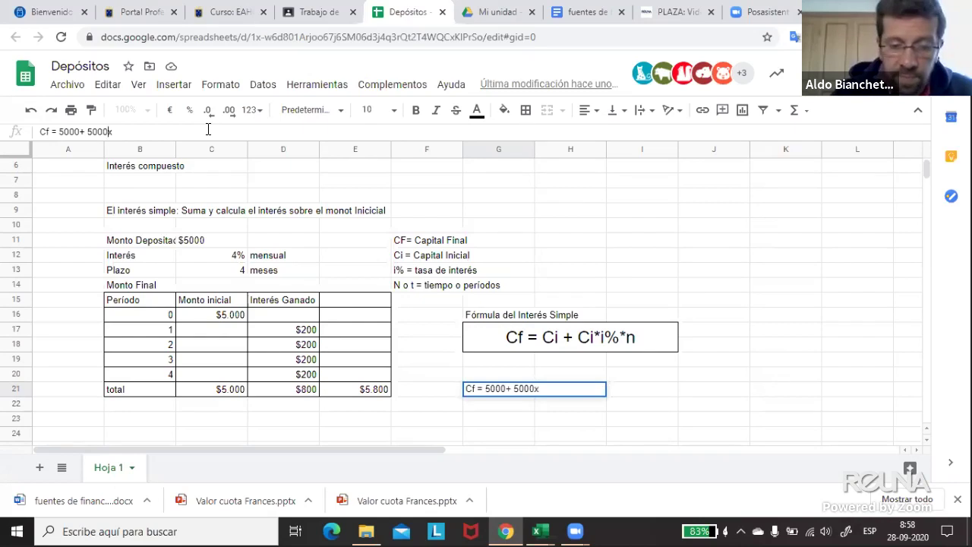
{"action": "type", "text": "%"}
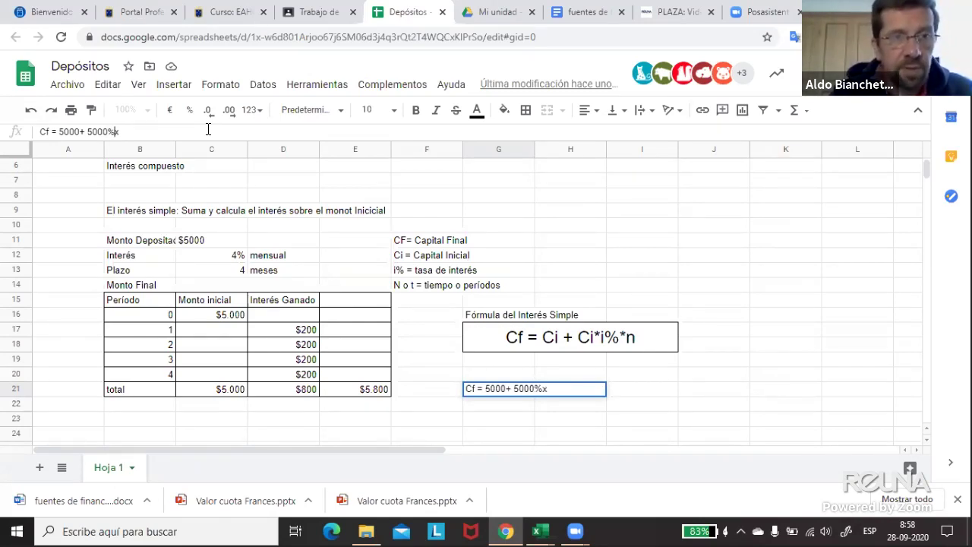
{"action": "key", "text": "BackSpace"}
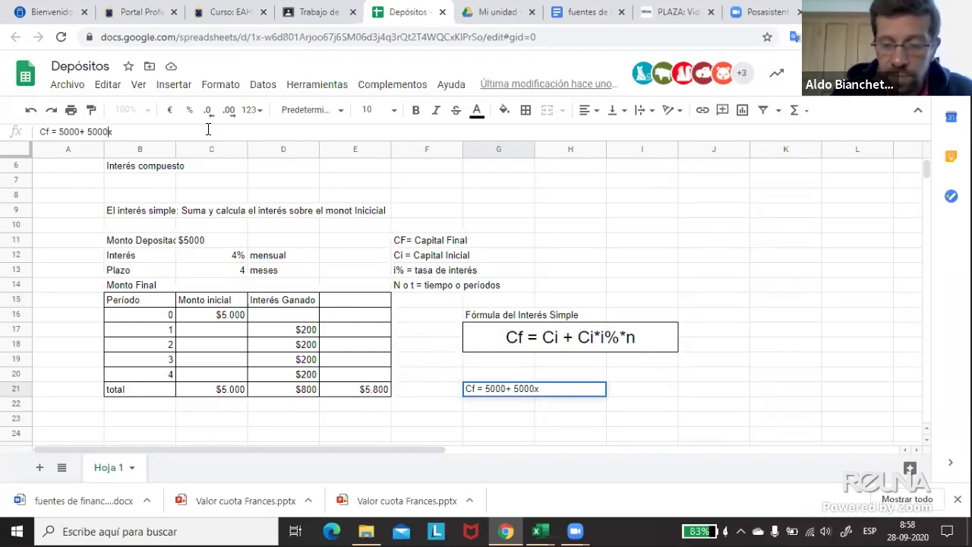
{"action": "key", "text": "Num_Lock"}
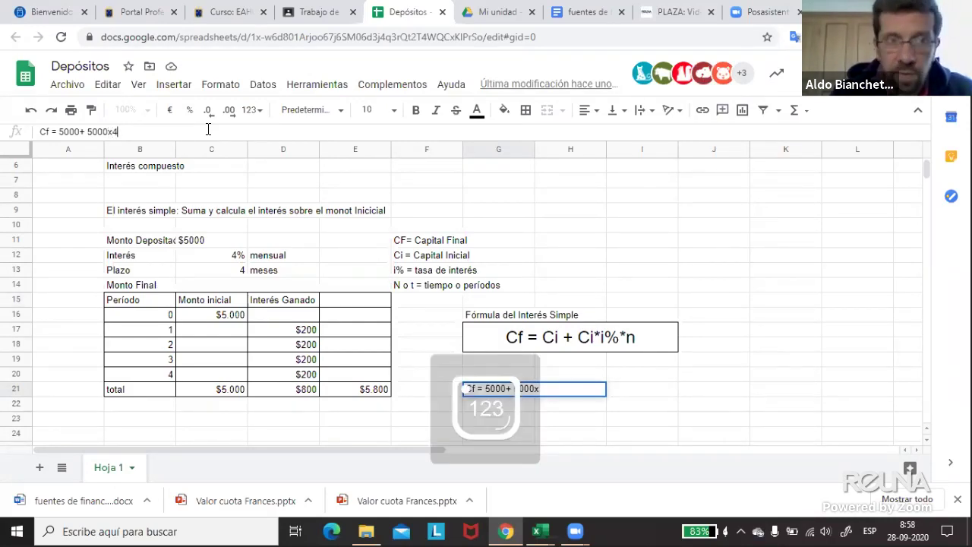
{"action": "type", "text": "4%"}
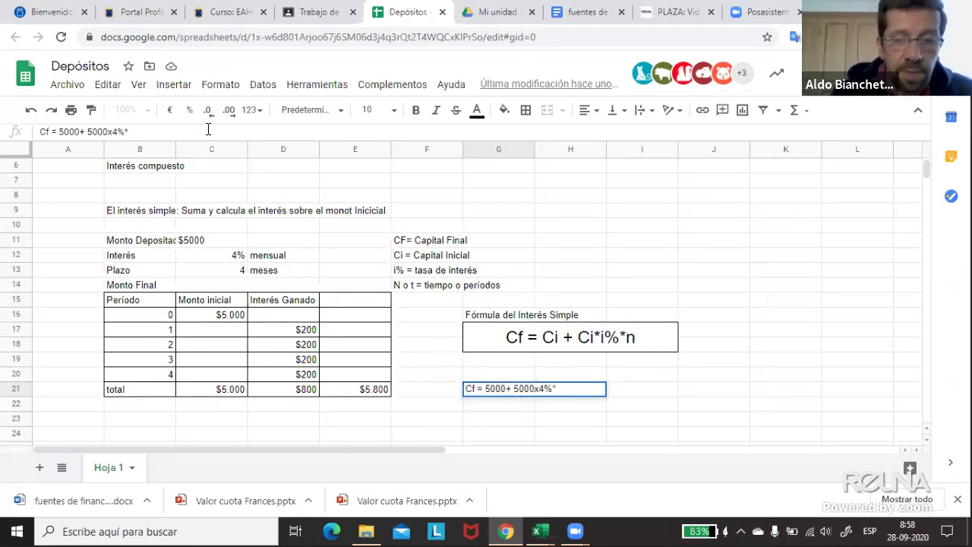
{"action": "type", "text": "x"}
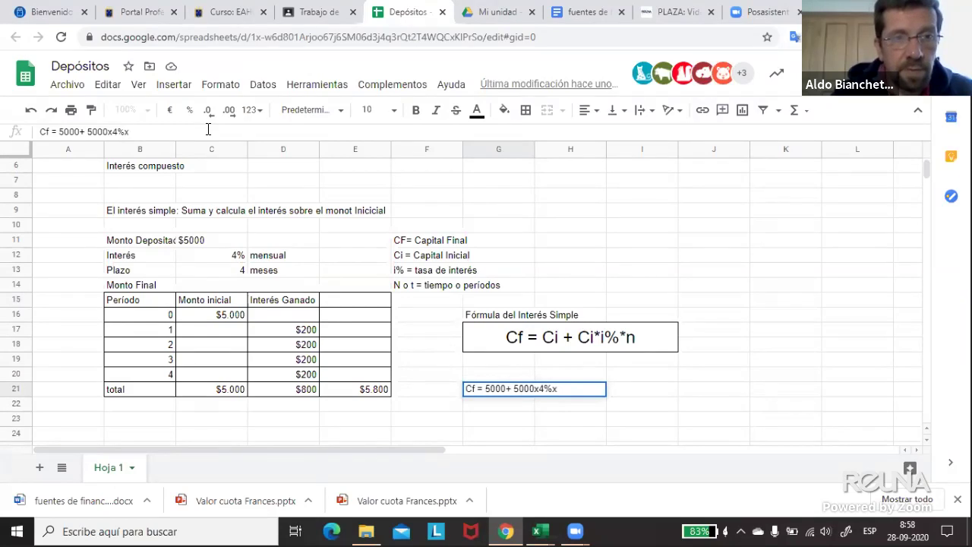
{"action": "type", "text": "4"}
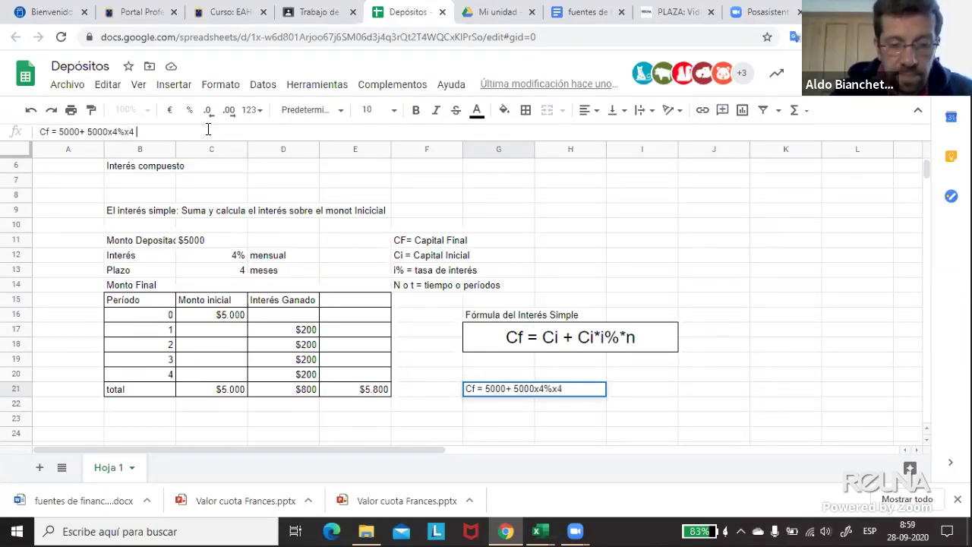
{"action": "type", "text": " períodos"}
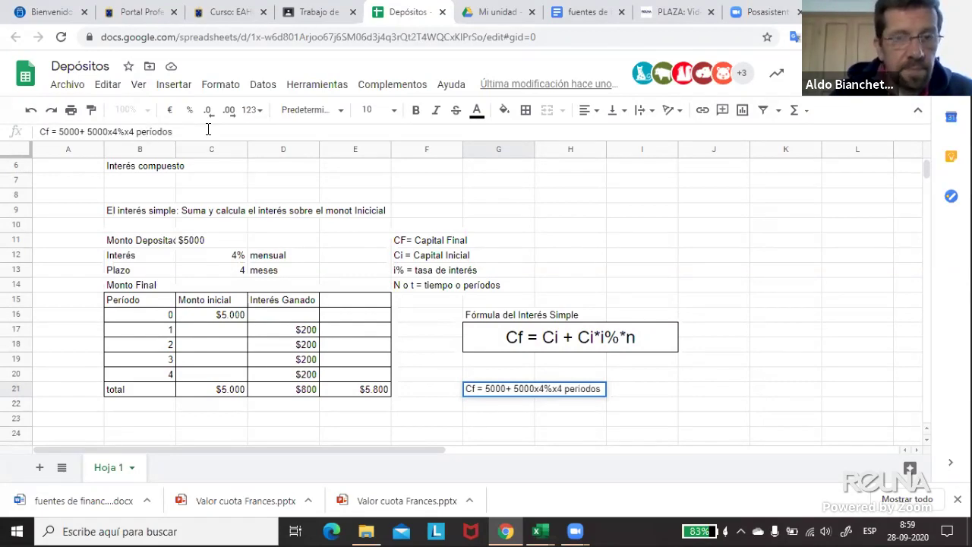
{"action": "key", "text": "Return"}
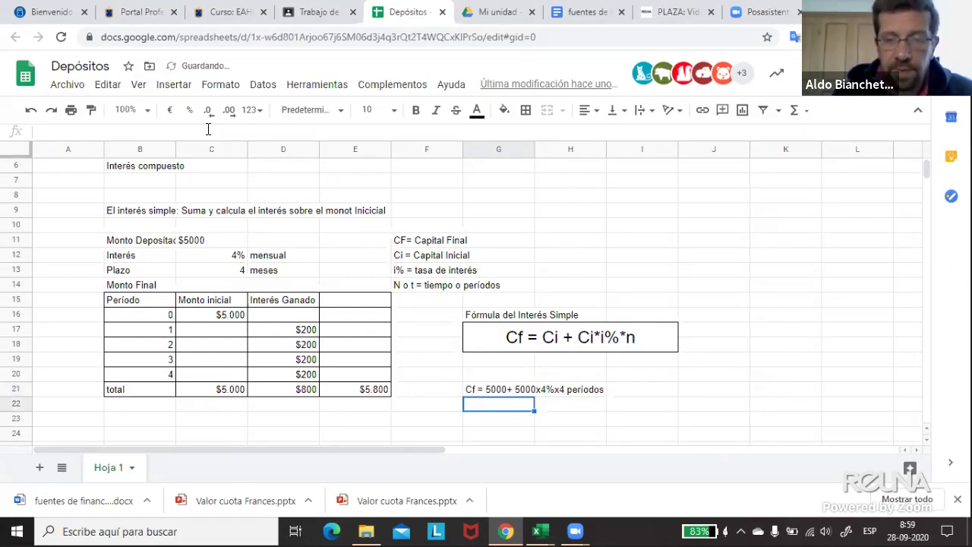
- Enter the worked example's calculation in cell G23 as +5000+5000*0.04*4
{"action": "scroll", "coordinate": [501, 395], "scroll_direction": "down", "scroll_amount": 1}
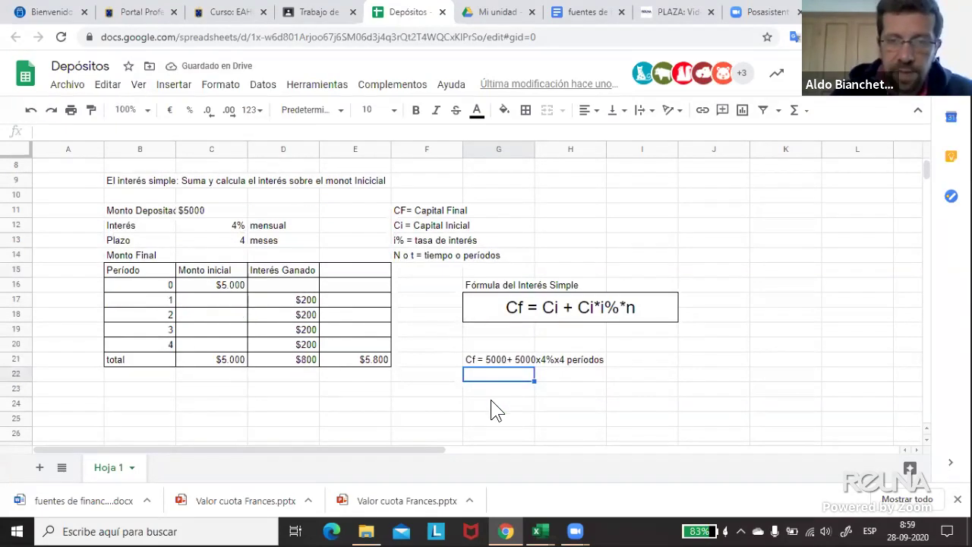
{"action": "left_click", "coordinate": [484, 392]}
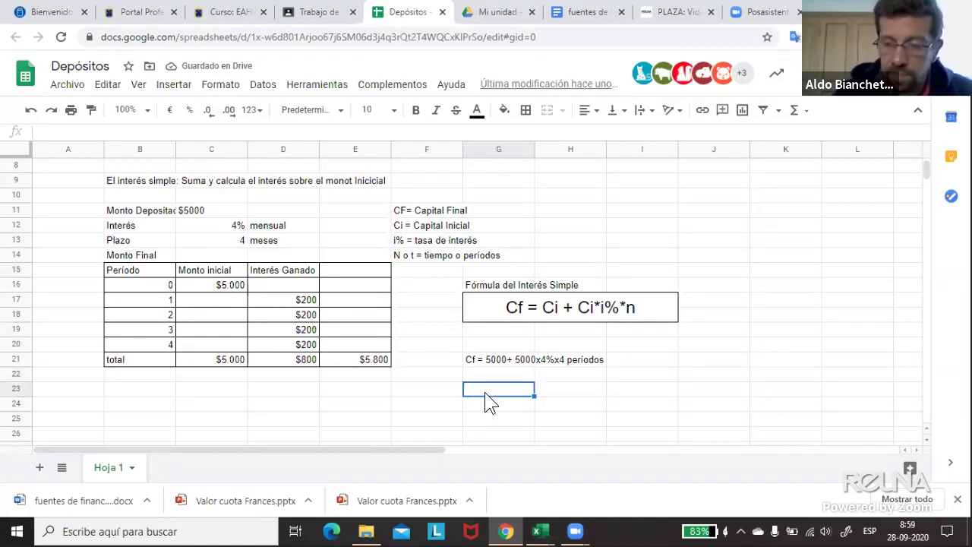
{"action": "type", "text": "+5000+5"}
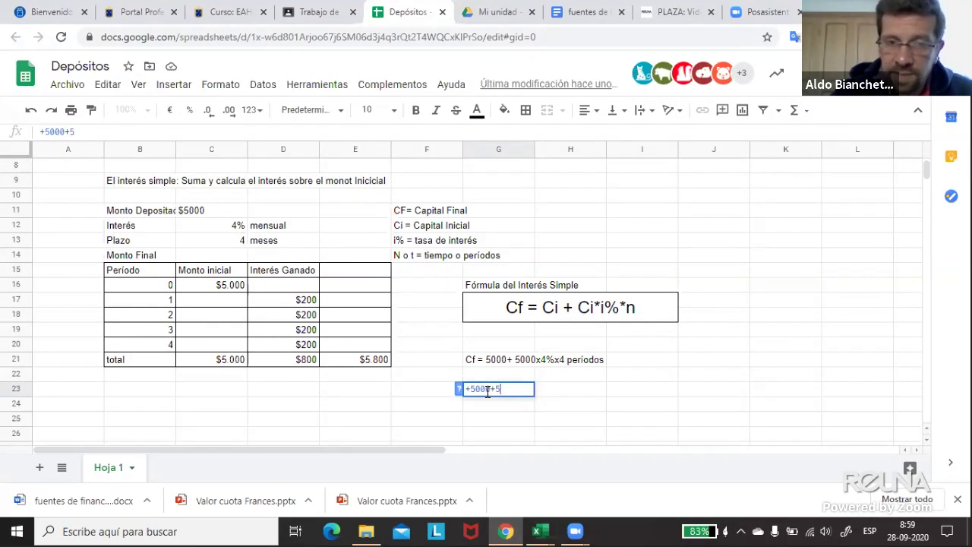
{"action": "type", "text": "000*"}
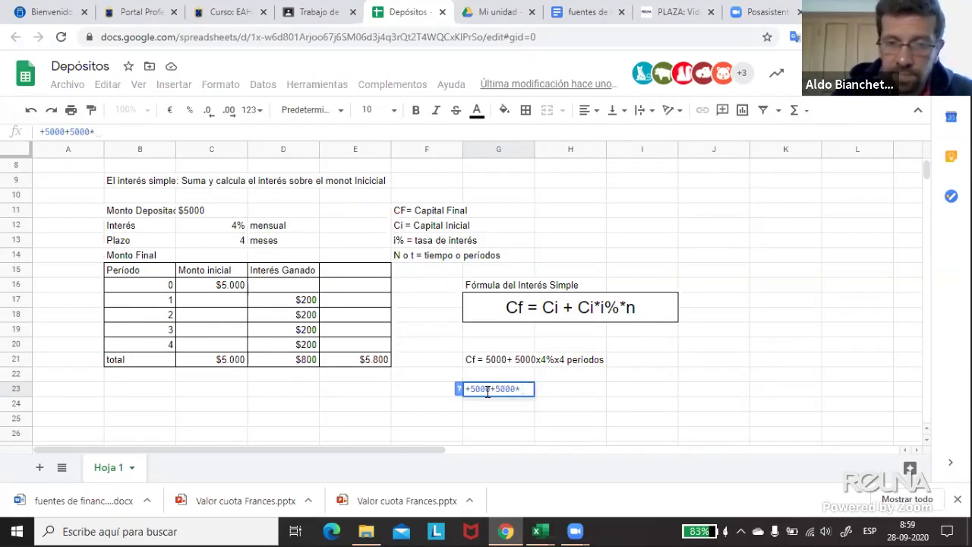
{"action": "type", "text": "0.04"}
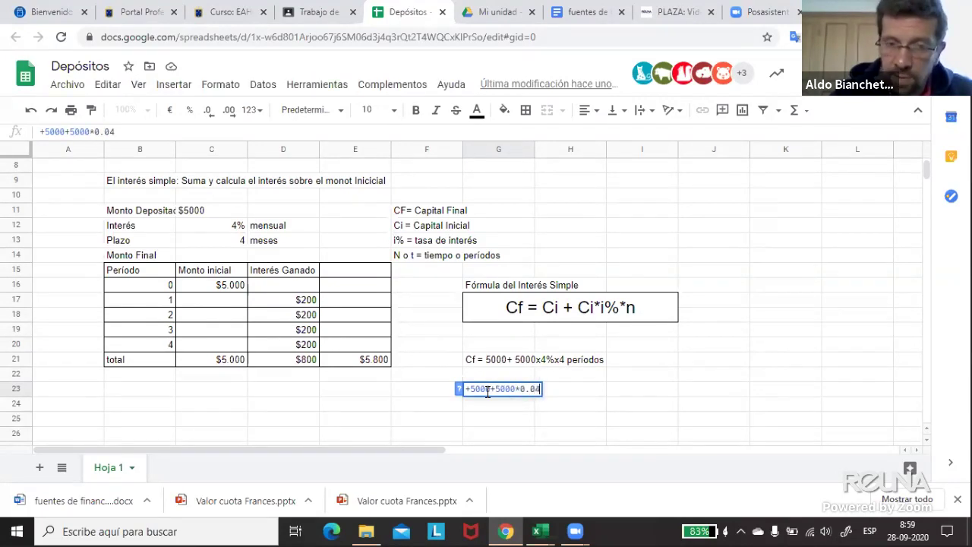
{"action": "type", "text": "*4"}
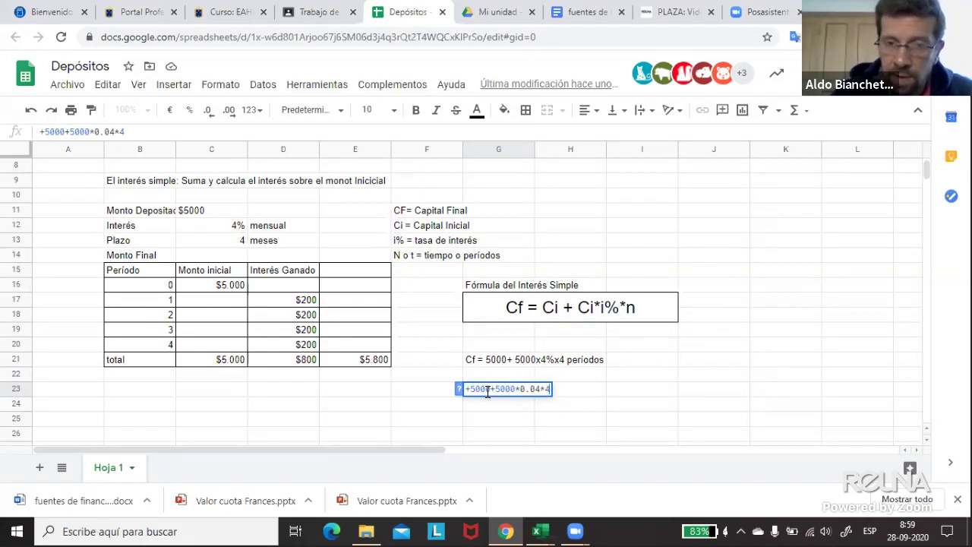
{"action": "key", "text": "Return"}
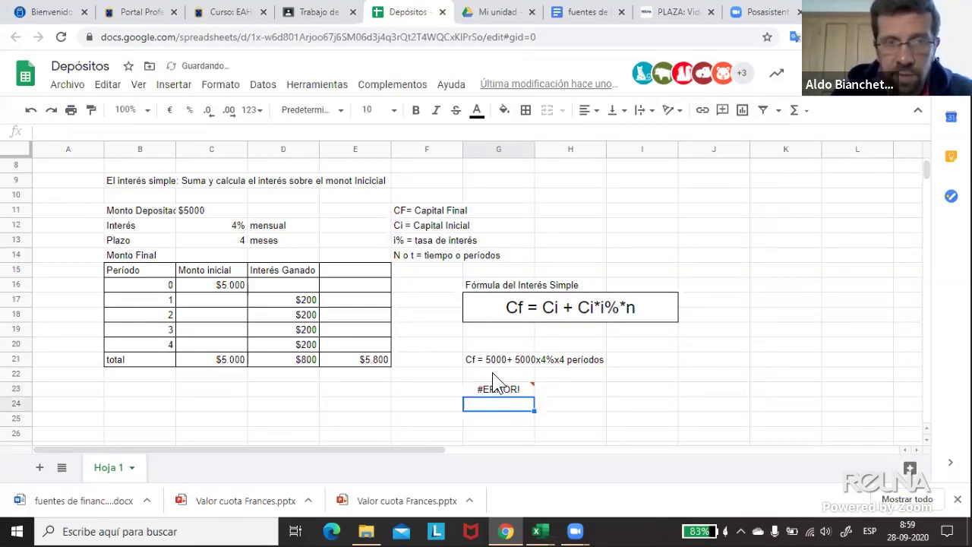
- Replace the decimal point with a comma in the G23 formula, making it =5000+5000*0,04*4
{"action": "left_click", "coordinate": [496, 390]}
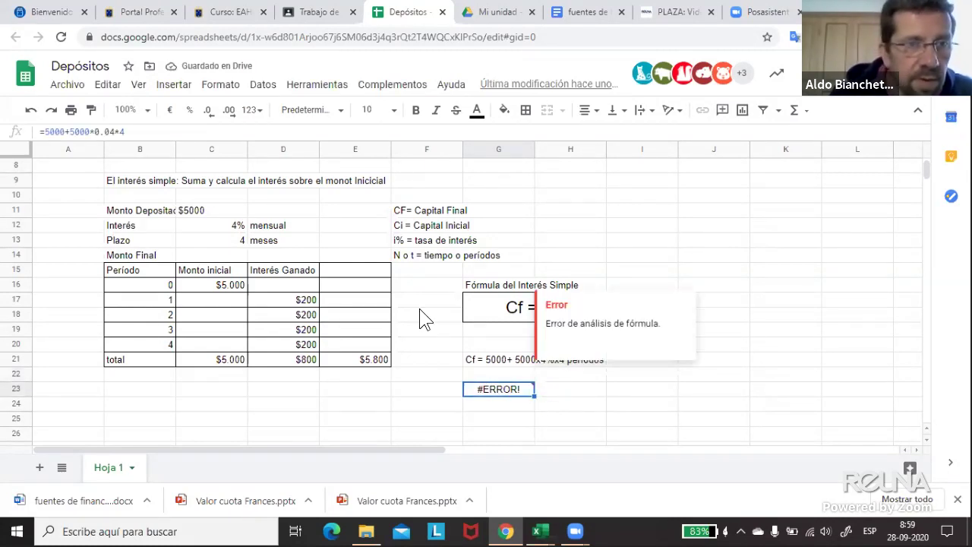
{"action": "left_click", "coordinate": [138, 129]}
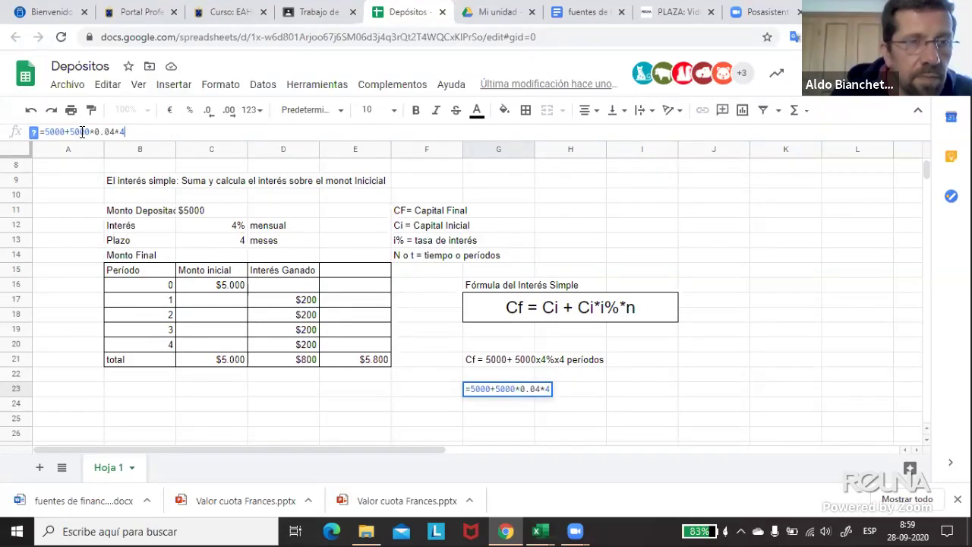
{"action": "left_click", "coordinate": [105, 131]}
{"action": "key", "text": "BackSpace"}
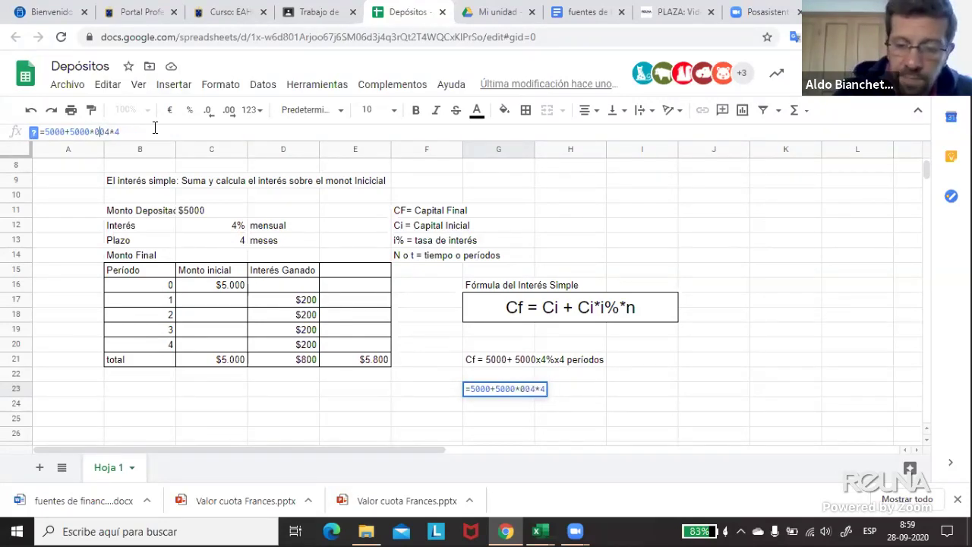
{"action": "type", "text": ","}
{"action": "key", "text": "Return"}
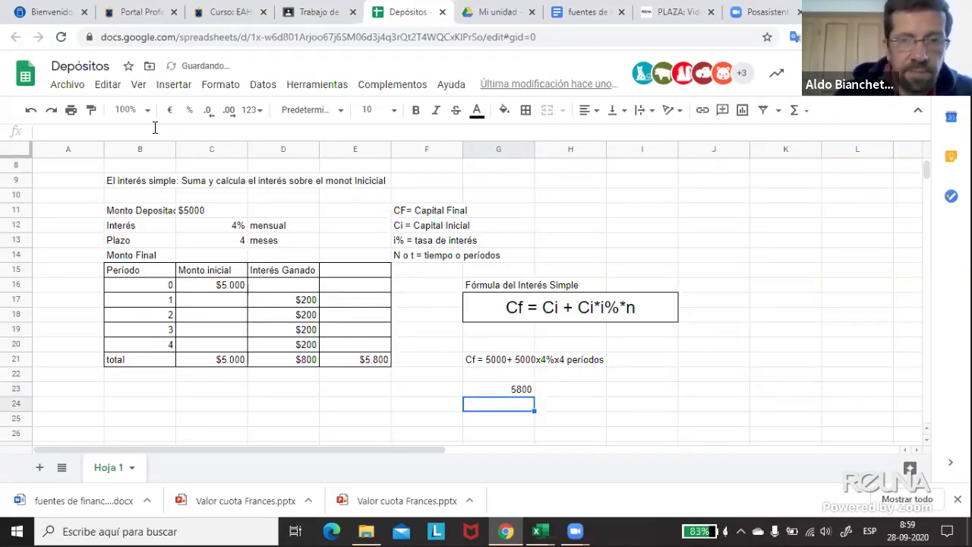
{"action": "left_click", "coordinate": [502, 389]}
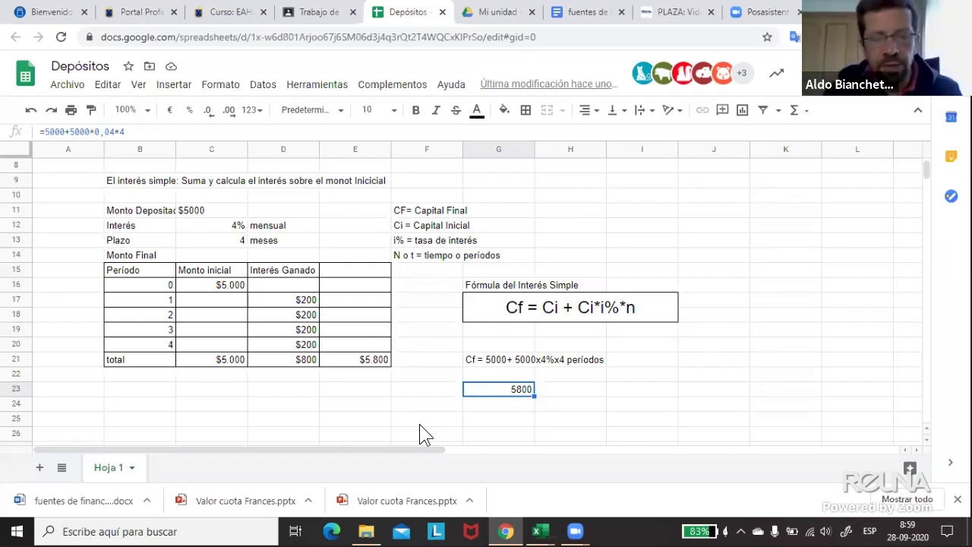
- Enter the heading "Otro ejercicio:" in cell B26 below the simple interest table
{"action": "left_click", "coordinate": [259, 405]}
{"action": "left_click", "coordinate": [149, 407]}
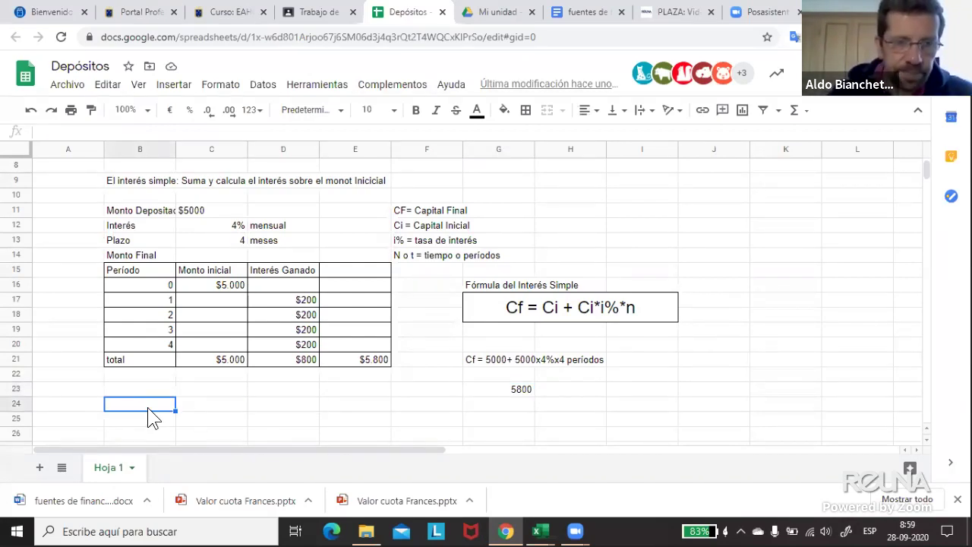
{"action": "scroll", "coordinate": [149, 409], "scroll_direction": "down", "scroll_amount": 1}
{"action": "left_click", "coordinate": [148, 392]}
{"action": "left_click", "coordinate": [149, 360]}
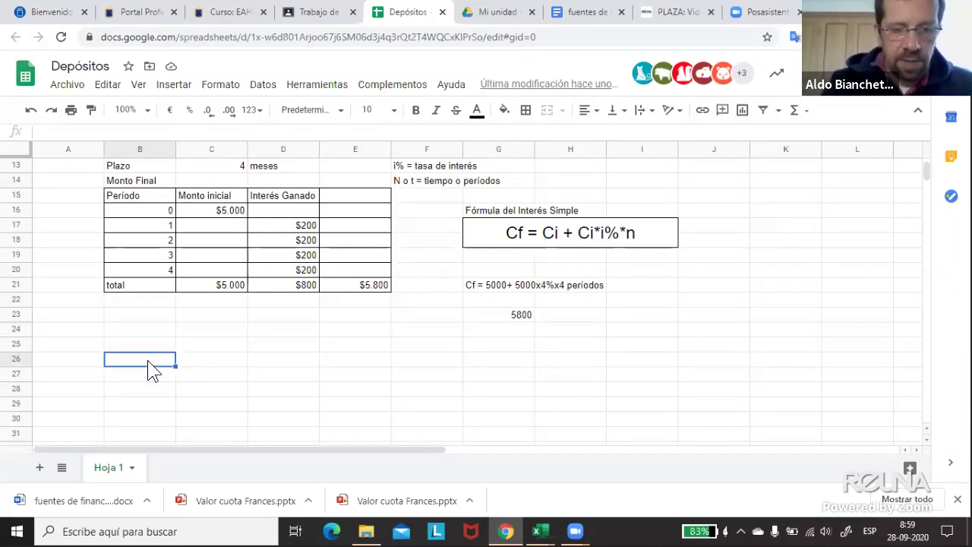
{"action": "type", "text": "Otro ejh"}
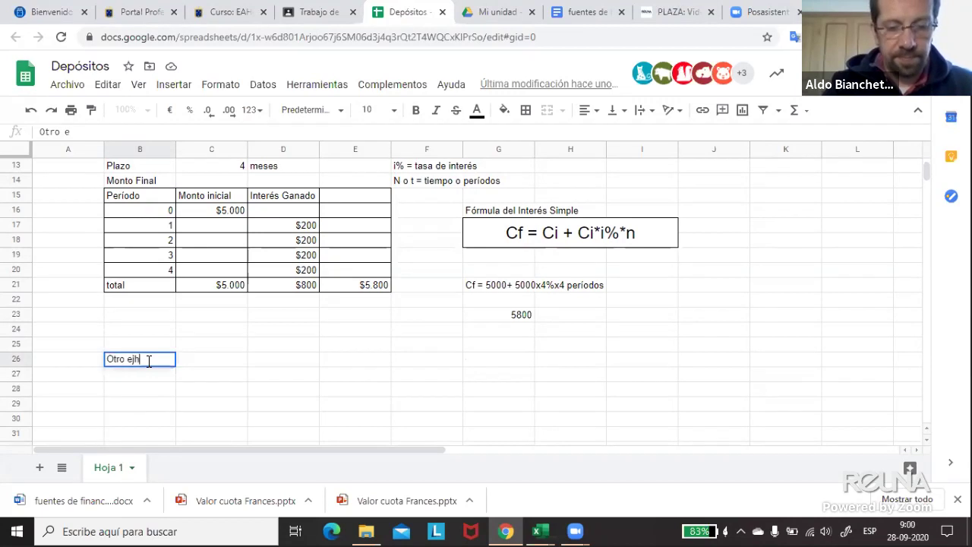
{"action": "type", "text": "ercicio"}
{"action": "key", "text": "BackSpace"}
{"action": "key", "text": "BackSpace"}
{"action": "key", "text": "BackSpace"}
{"action": "key", "text": "BackSpace"}
{"action": "key", "text": "BackSpace"}
{"action": "key", "text": "BackSpace"}
{"action": "key", "text": "BackSpace"}
{"action": "key", "text": "BackSpace"}
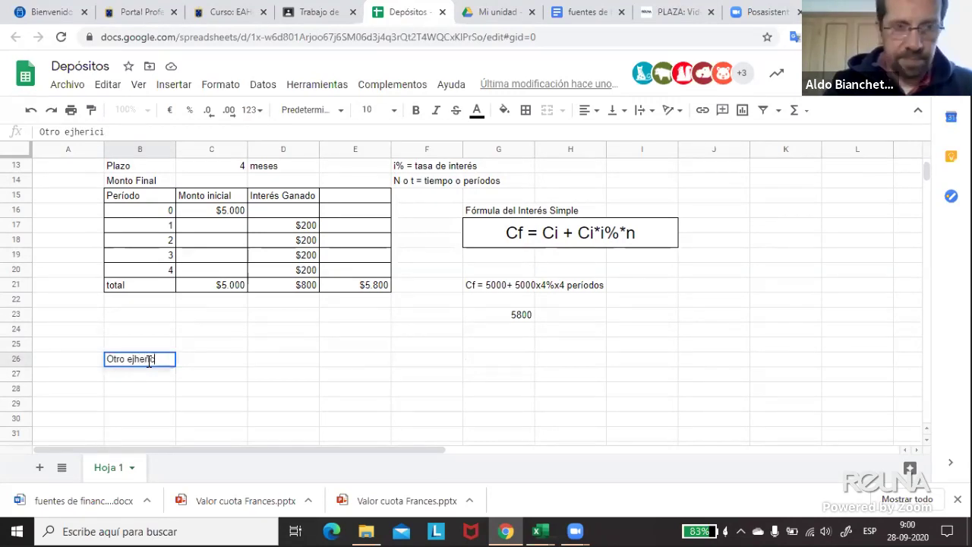
{"action": "type", "text": "ercicio"}
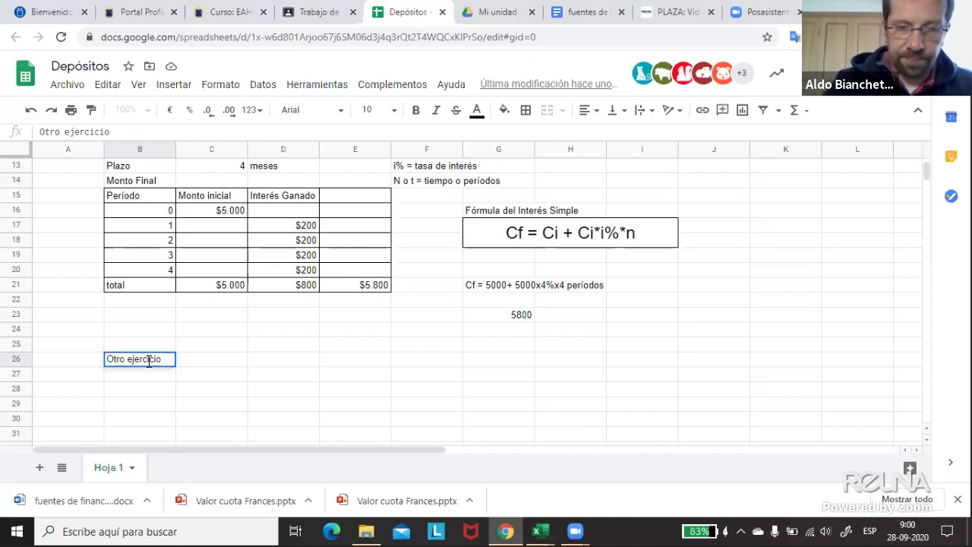
{"action": "key", "text": "Return"}
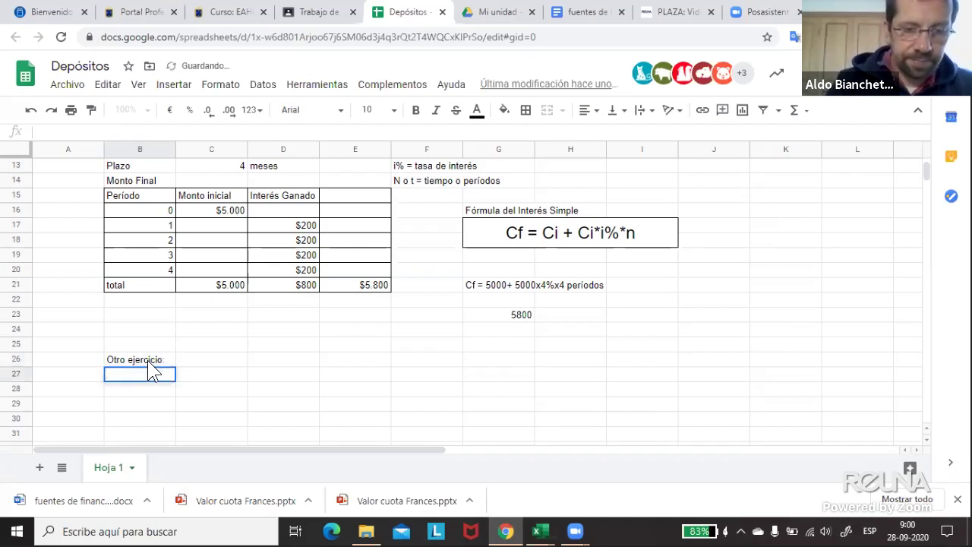
- Enter the first line of the new exercise, "Un ahorrante deposita $60.000", in cell B28
{"action": "key", "text": "Down"}
{"action": "type", "text": "U"}
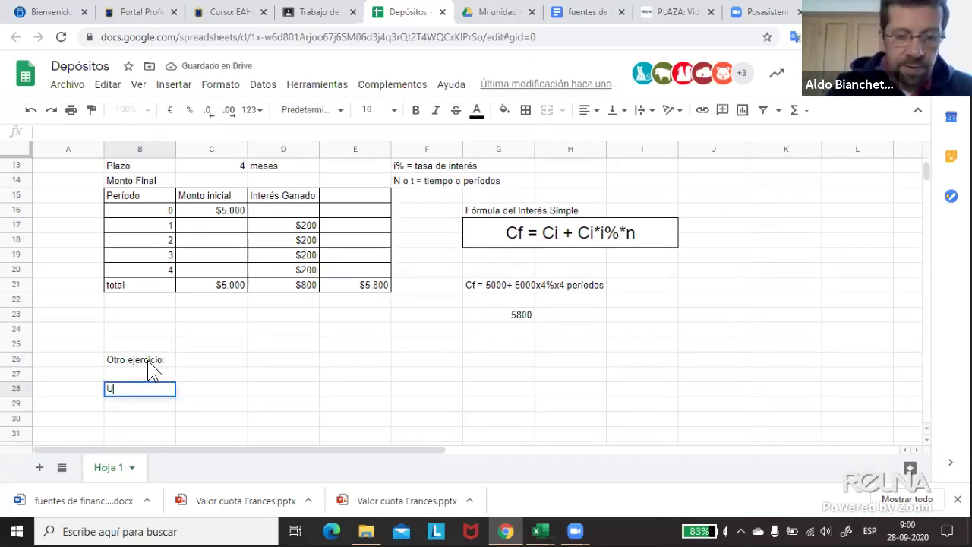
{"action": "type", "text": "n ahorr"}
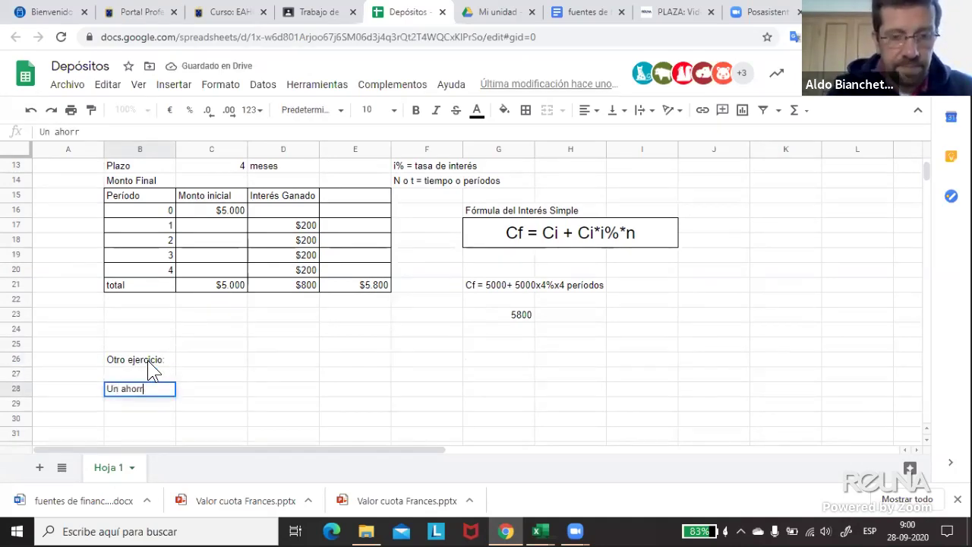
{"action": "type", "text": "ante deposita"}
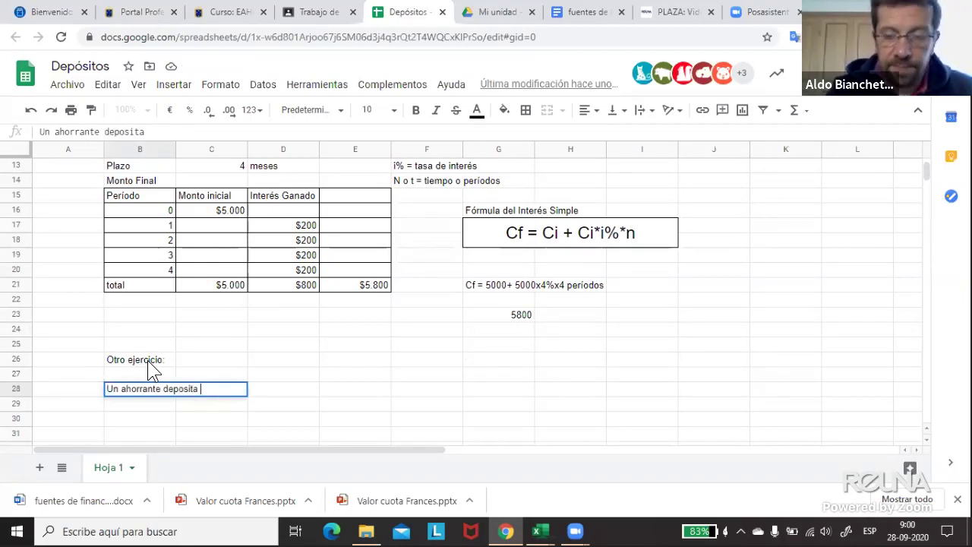
{"action": "type", "text": " $"}
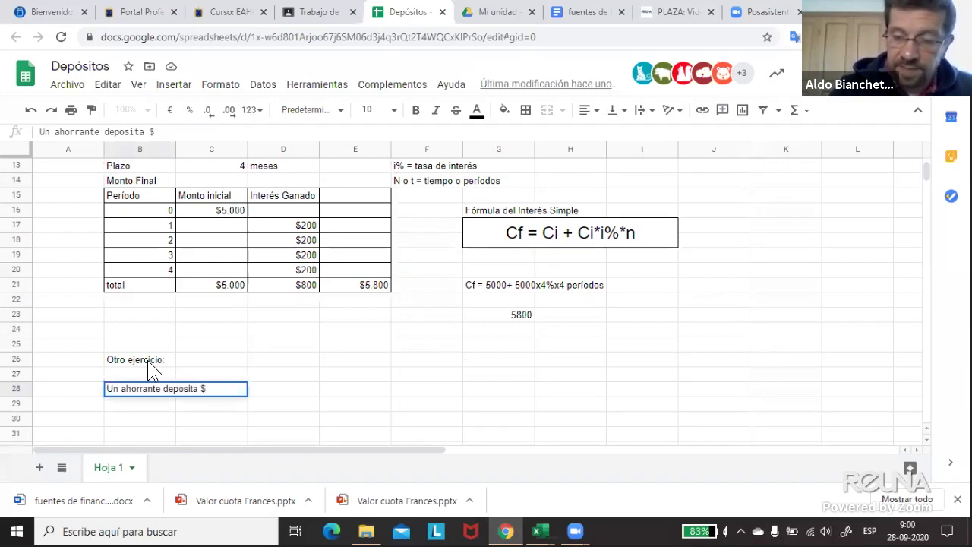
{"action": "type", "text": "60.000"}
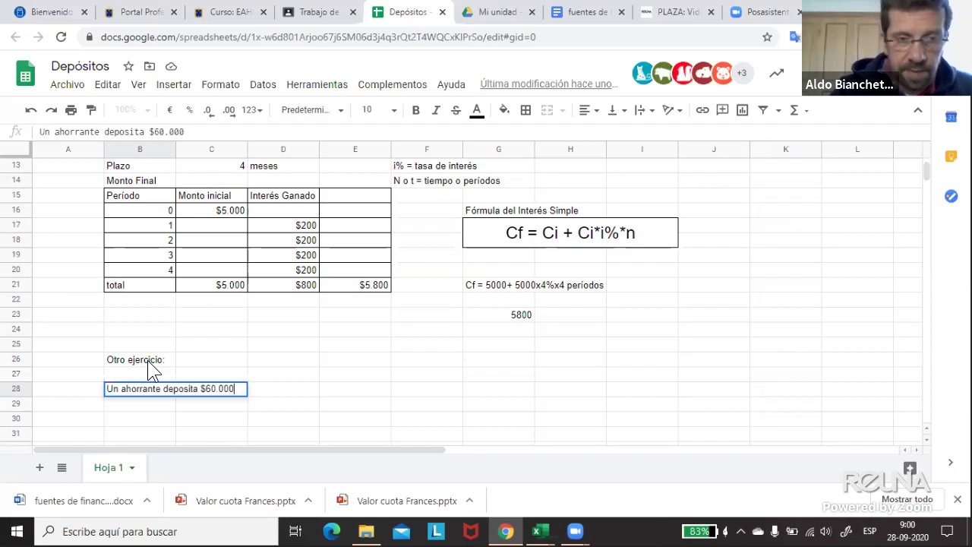
{"action": "key", "text": "Return"}
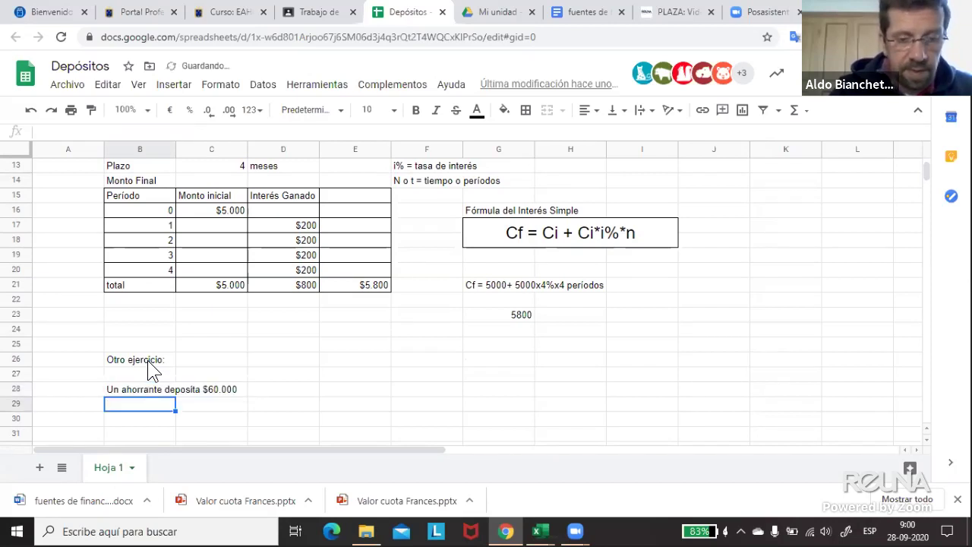
- Enter the exercise's second line, "Si la tasa de interés es de 3% mensual.", in cell B29
{"action": "type", "text": "Si la tasa "}
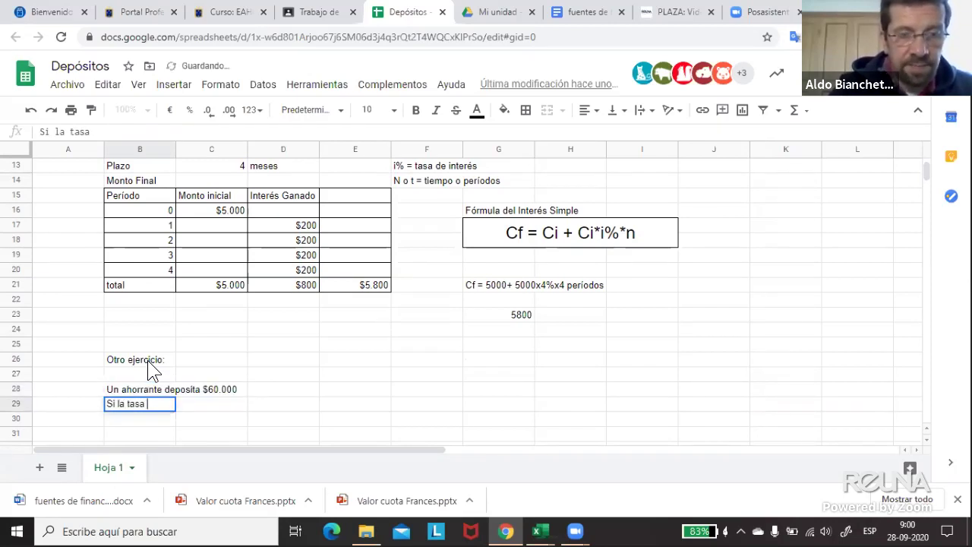
{"action": "type", "text": "de inte´rese"}
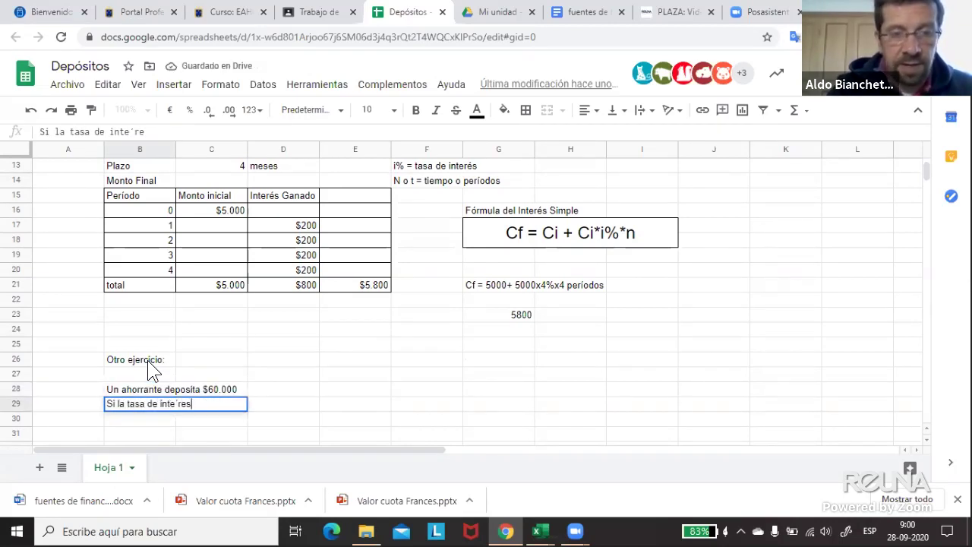
{"action": "key", "text": "BackSpace"}
{"action": "key", "text": "BackSpace"}
{"action": "key", "text": "BackSpace"}
{"action": "key", "text": "BackSpace"}
{"action": "key", "text": "BackSpace"}
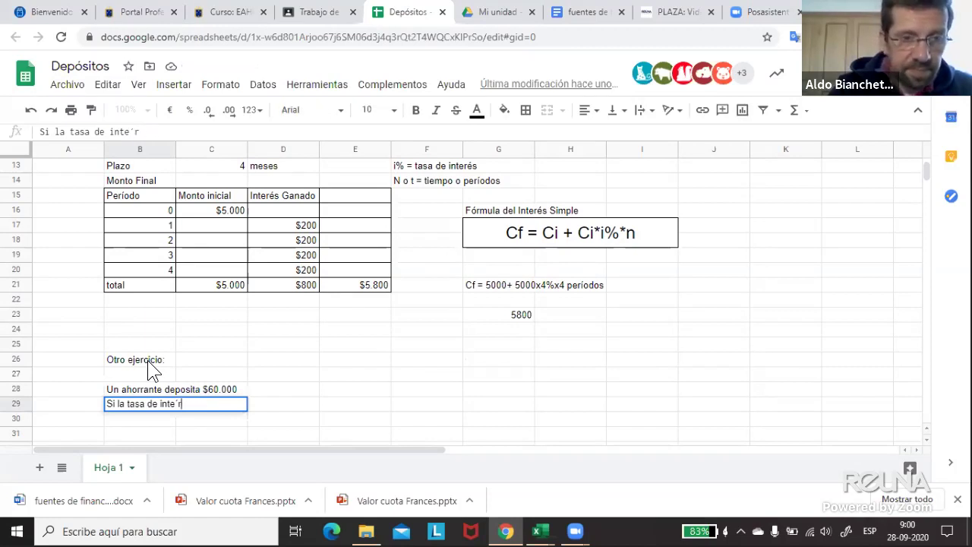
{"action": "type", "text": "és"}
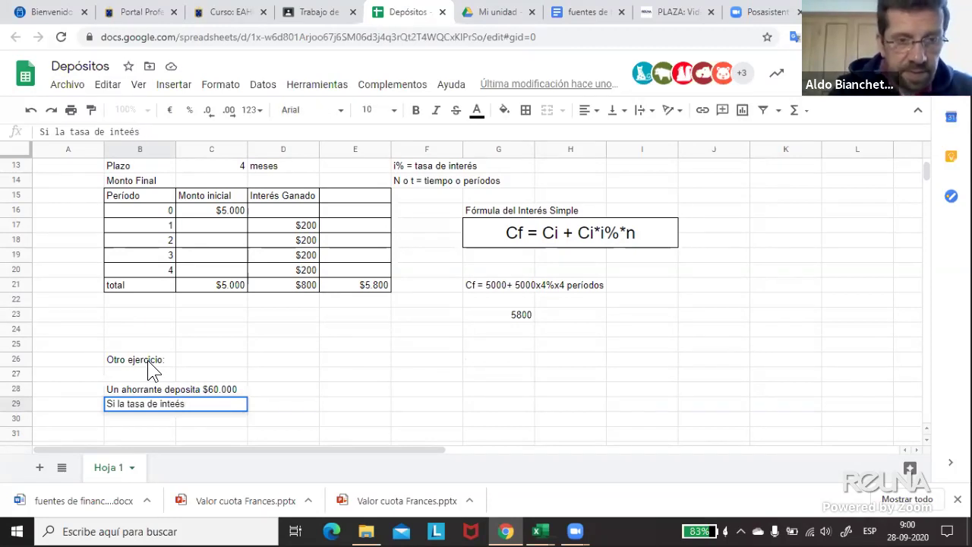
{"action": "key", "text": "BackSpace"}
{"action": "key", "text": "BackSpace"}
{"action": "type", "text": "r"}
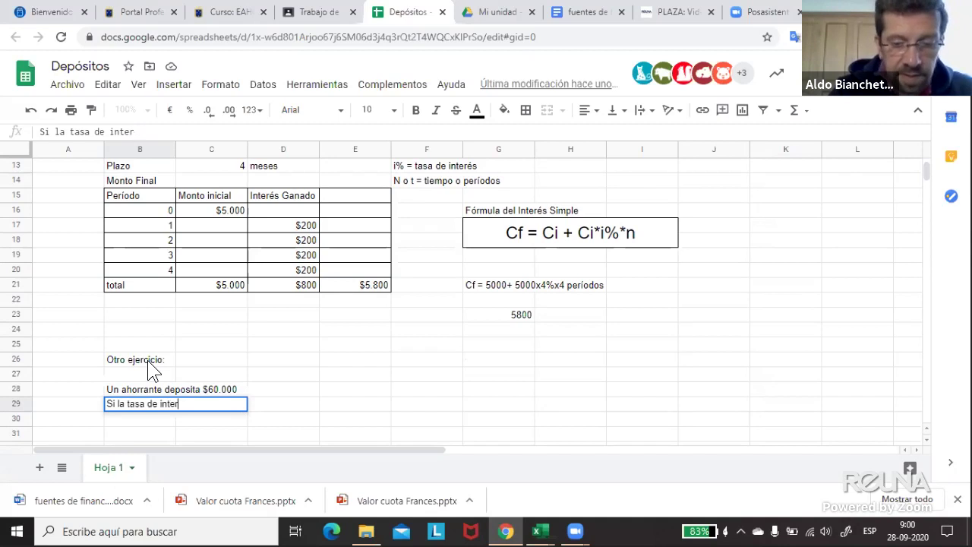
{"action": "type", "text": "és es de"}
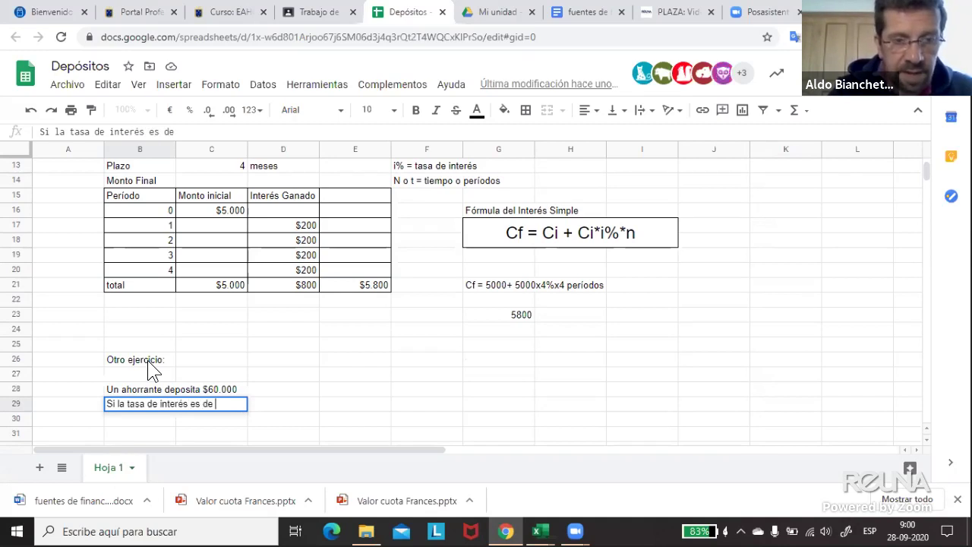
{"action": "type", "text": " $¿"}
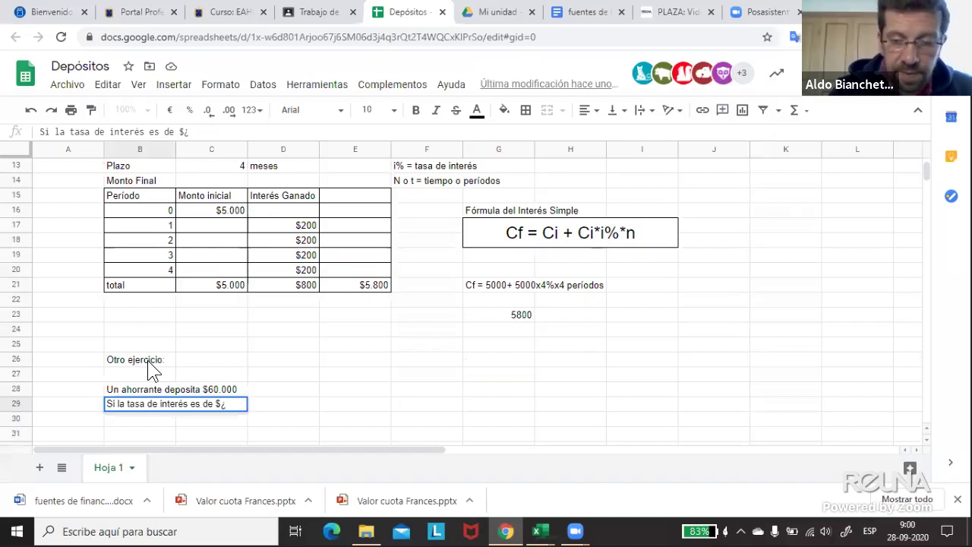
{"action": "key", "text": "BackSpace"}
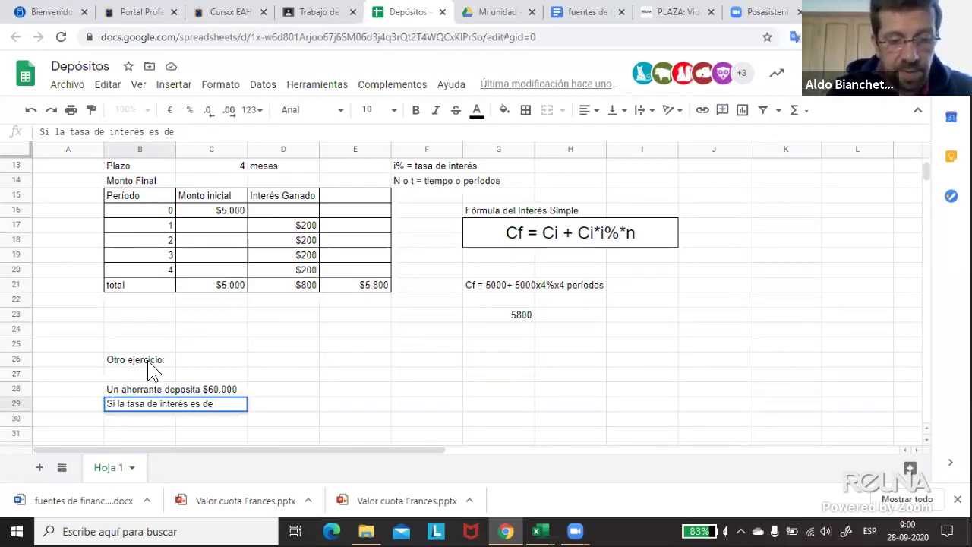
{"action": "type", "text": "3%"}
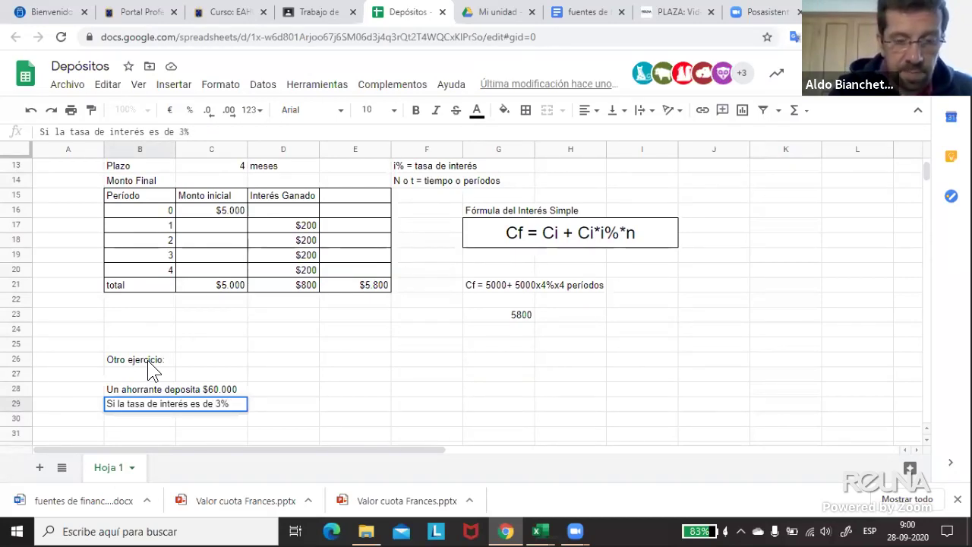
{"action": "type", "text": " mensual."}
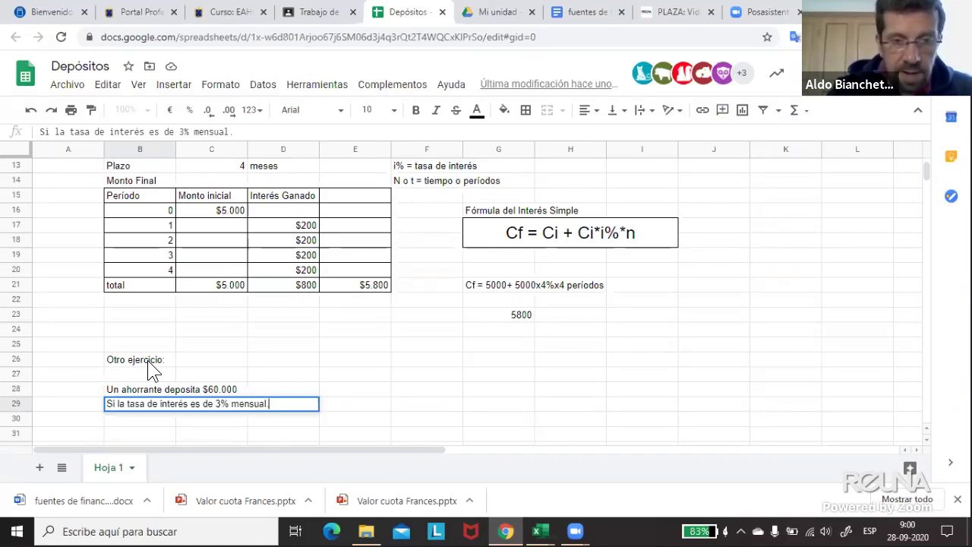
{"action": "key", "text": "Return"}
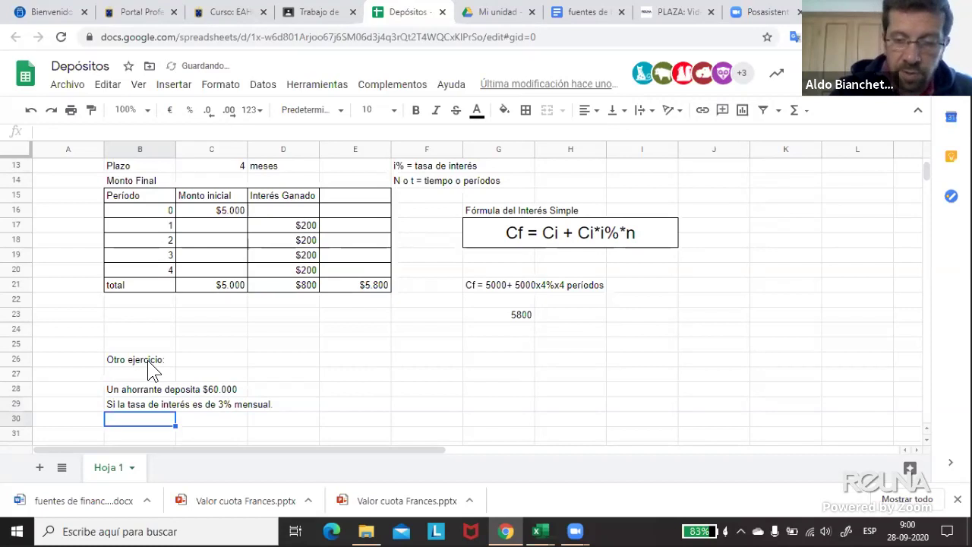
- Write the exercise question "¿Cuánto tiempo debe mantener el deósito para ganar $10.000" in cell B30
{"action": "type", "text": "¿Cu"}
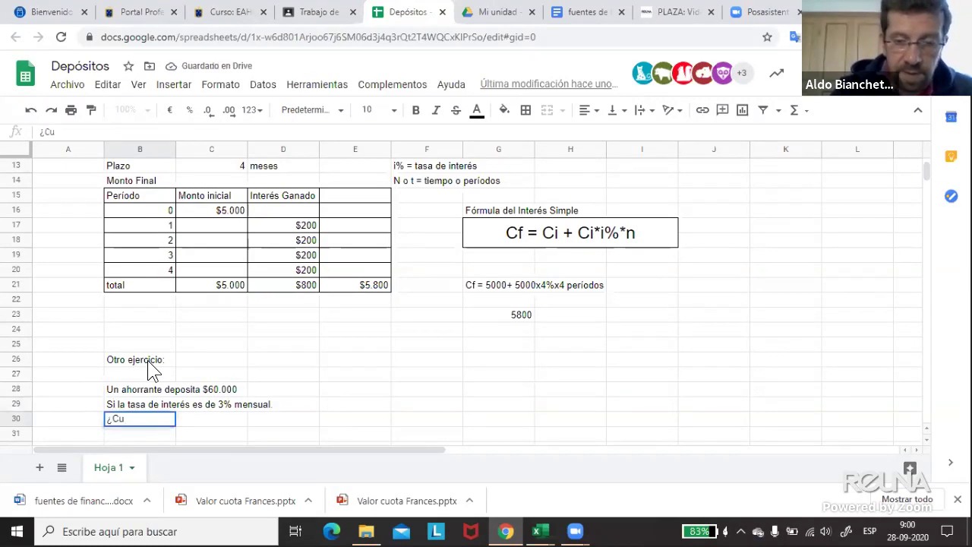
{"action": "type", "text": "ánto tiemp"}
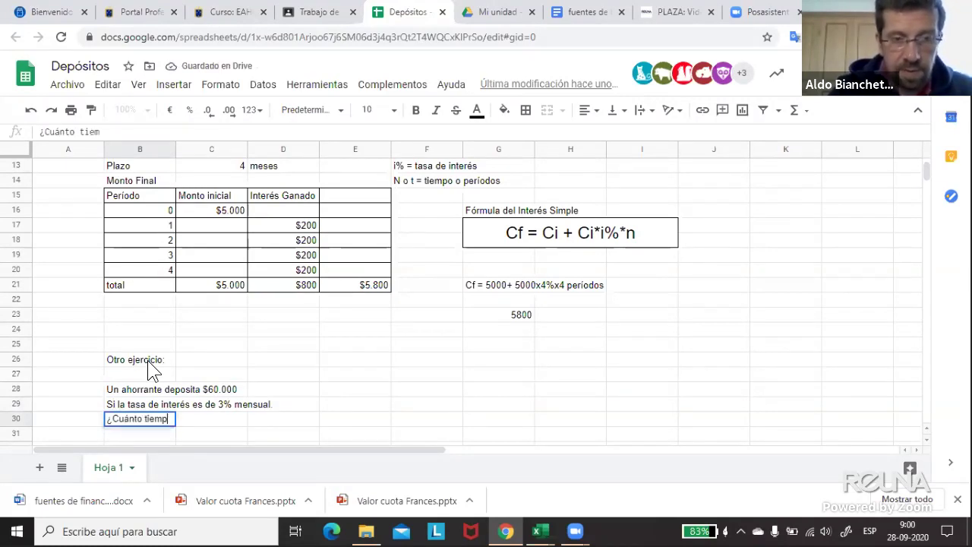
{"action": "type", "text": "o debe "}
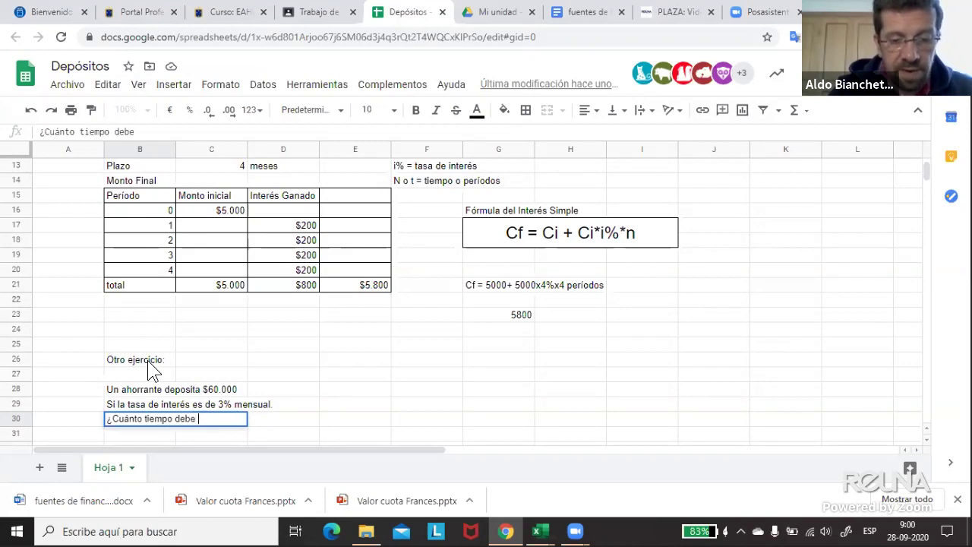
{"action": "type", "text": "tenr"}
{"action": "key", "text": "BackSpace"}
{"action": "key", "text": "BackSpace"}
{"action": "key", "text": "BackSpace"}
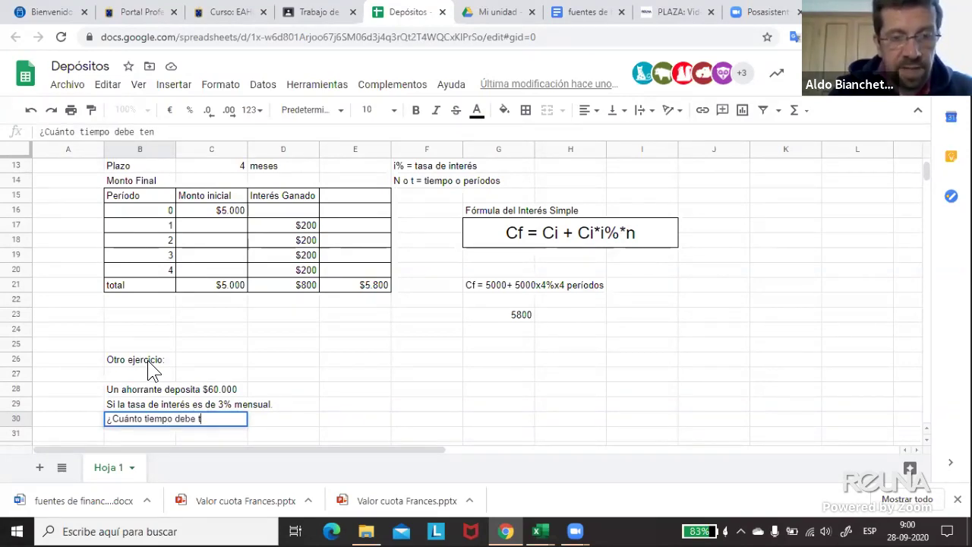
{"action": "type", "text": "mantener el de"}
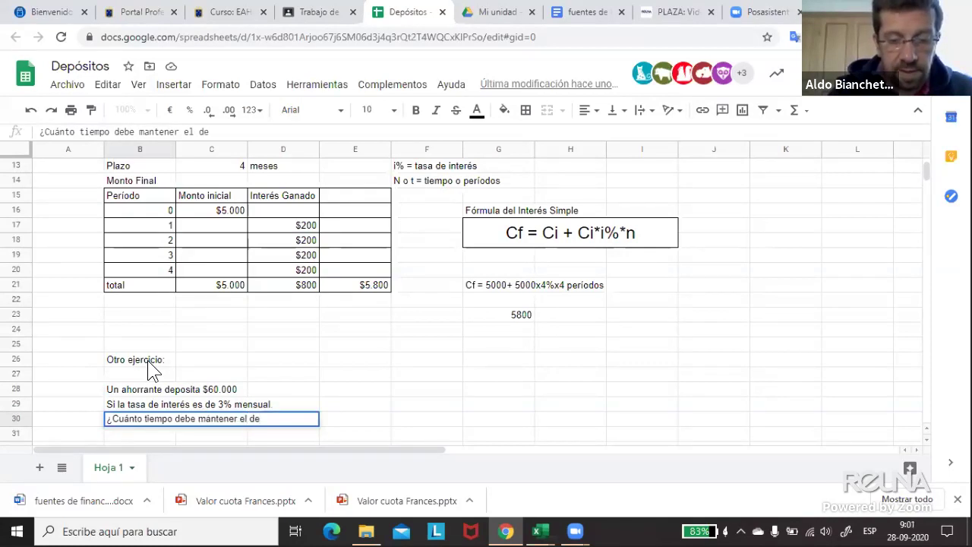
{"action": "type", "text": "ósito para"}
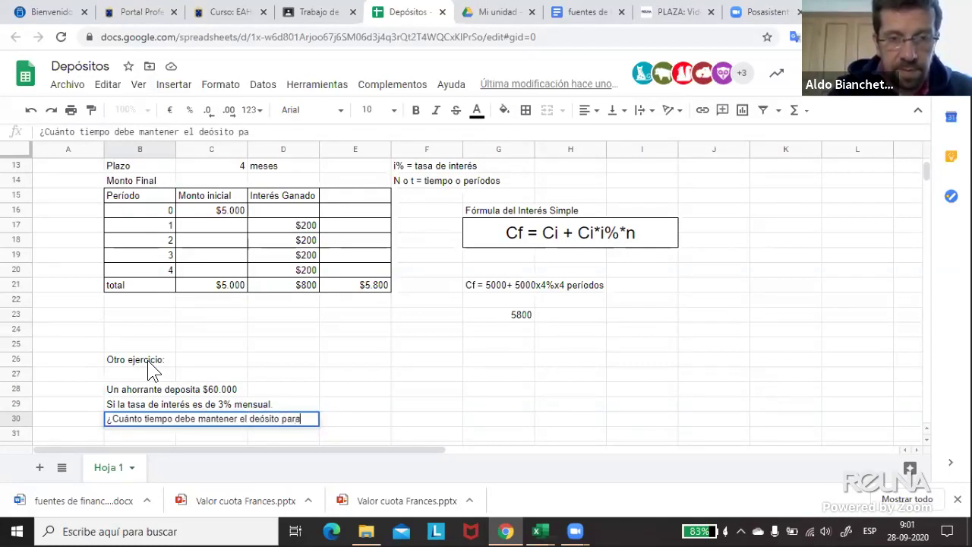
{"action": "type", "text": " ganar "}
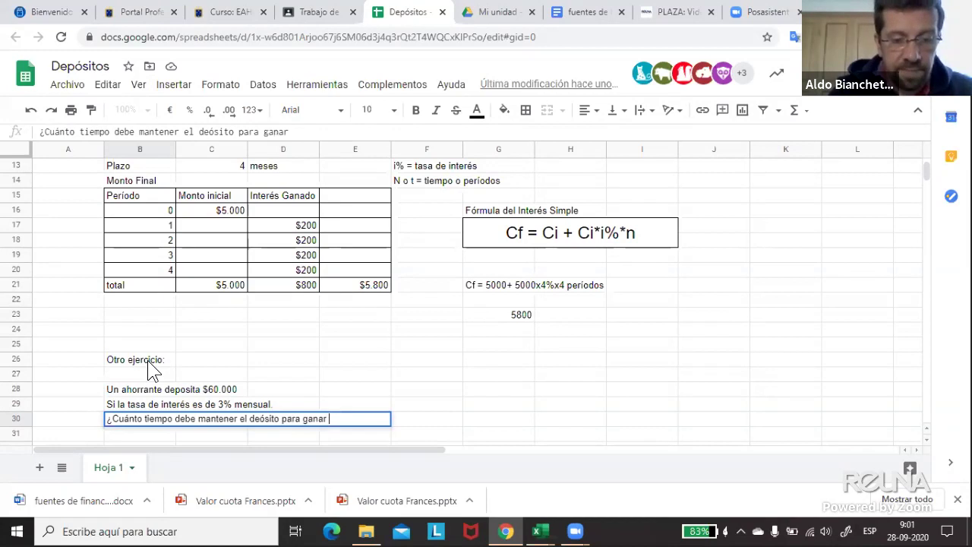
{"action": "type", "text": "$10"}
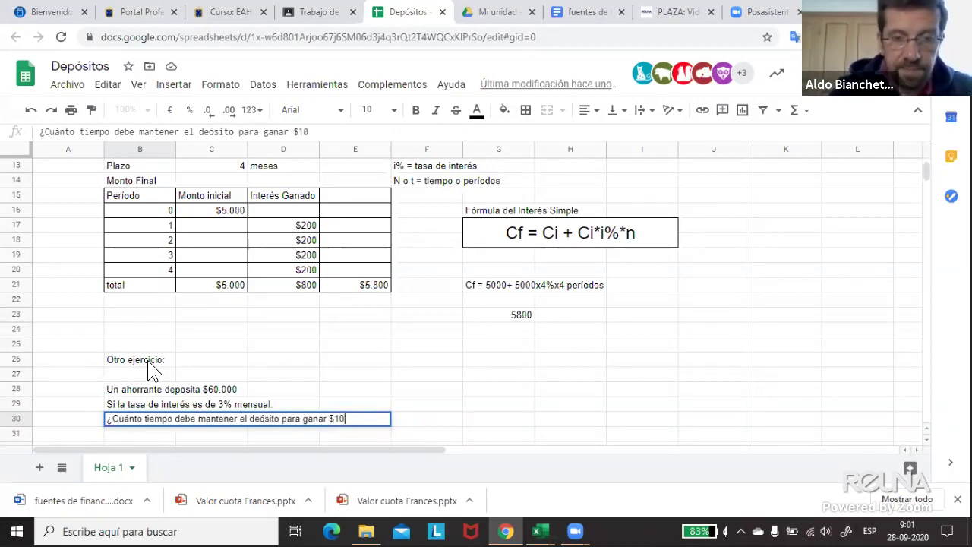
{"action": "type", "text": ".000"}
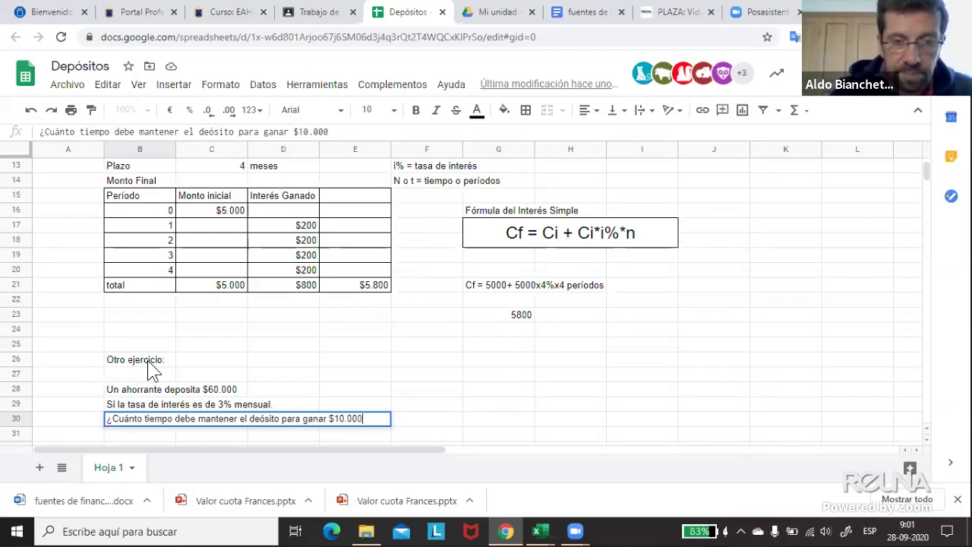
- Change the amount in the B30 question to $20.000 and end the sentence with a question mark
{"action": "key", "text": "BackSpace"}
{"action": "key", "text": "BackSpace"}
{"action": "key", "text": "BackSpace"}
{"action": "key", "text": "BackSpace"}
{"action": "key", "text": "BackSpace"}
{"action": "key", "text": "BackSpace"}
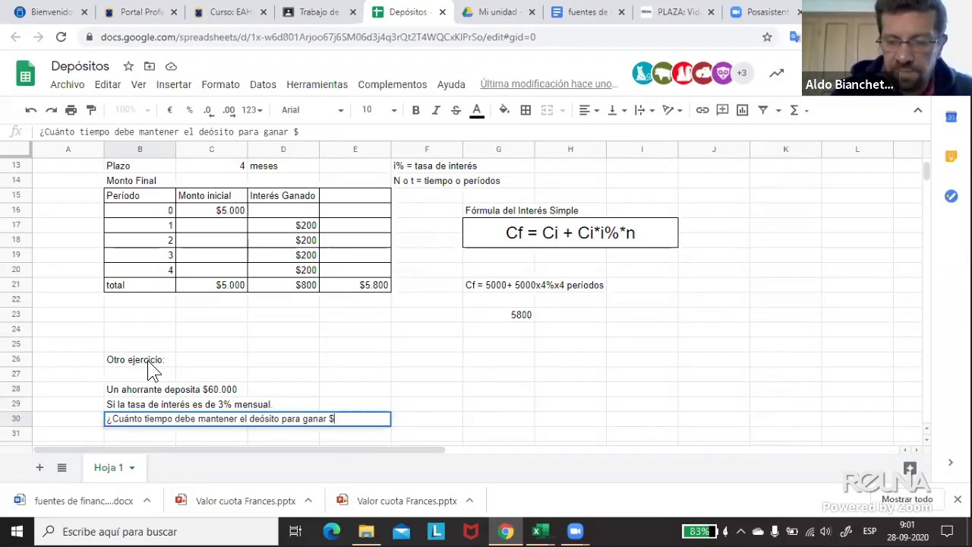
{"action": "type", "text": "2000"}
{"action": "key", "text": "BackSpace"}
{"action": "key", "text": "BackSpace"}
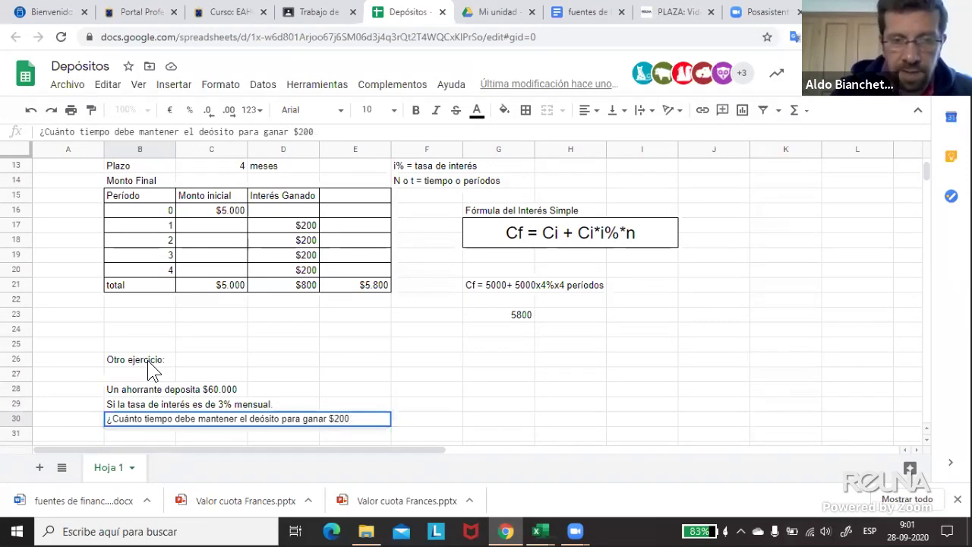
{"action": "type", "text": ".000"}
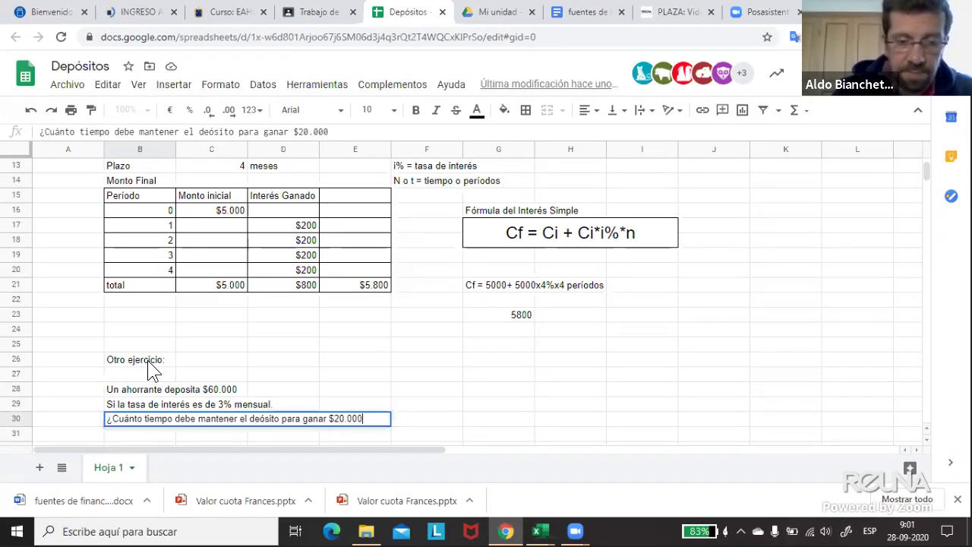
{"action": "type", "text": "?"}
{"action": "key", "text": "Return"}
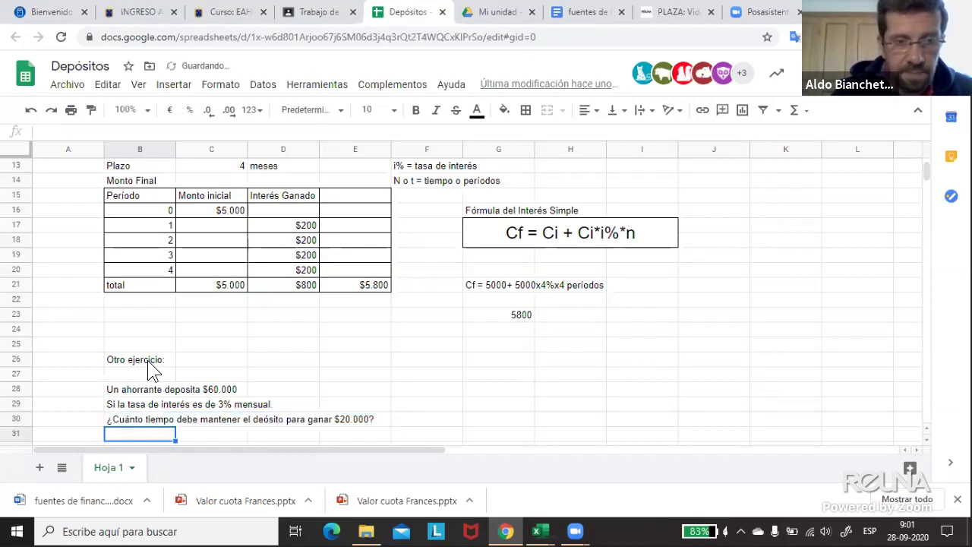
- Correct the misspelled word in the B30 question to "depósito"
{"action": "scroll", "coordinate": [198, 342], "scroll_direction": "down", "scroll_amount": 2}
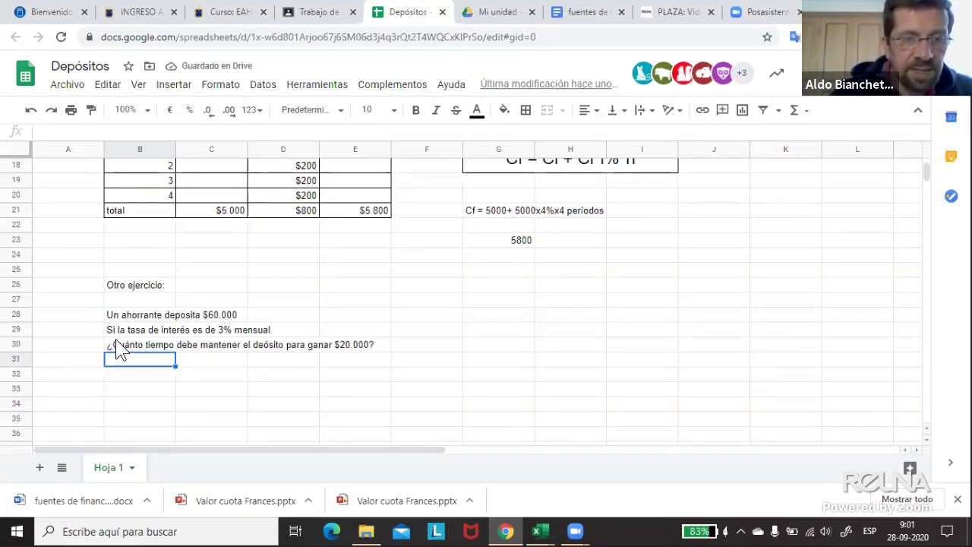
{"action": "left_click", "coordinate": [174, 345]}
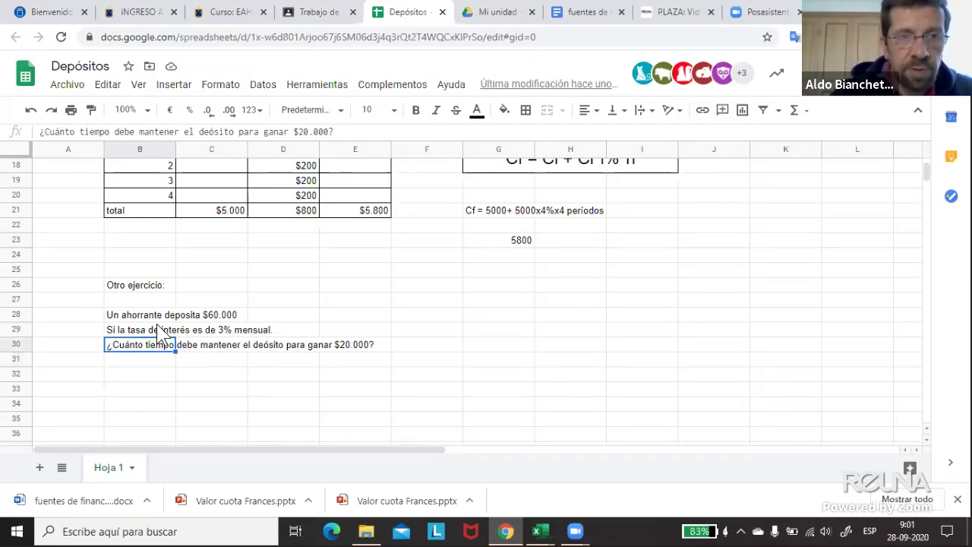
{"action": "left_click", "coordinate": [210, 132]}
{"action": "type", "text": "p"}
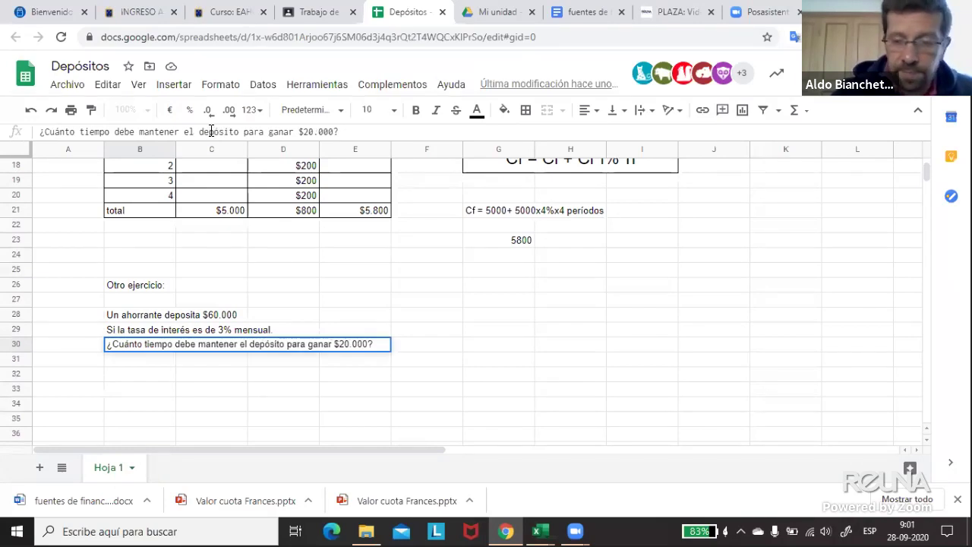
{"action": "key", "text": "Return"}
{"action": "left_click", "coordinate": [246, 370]}
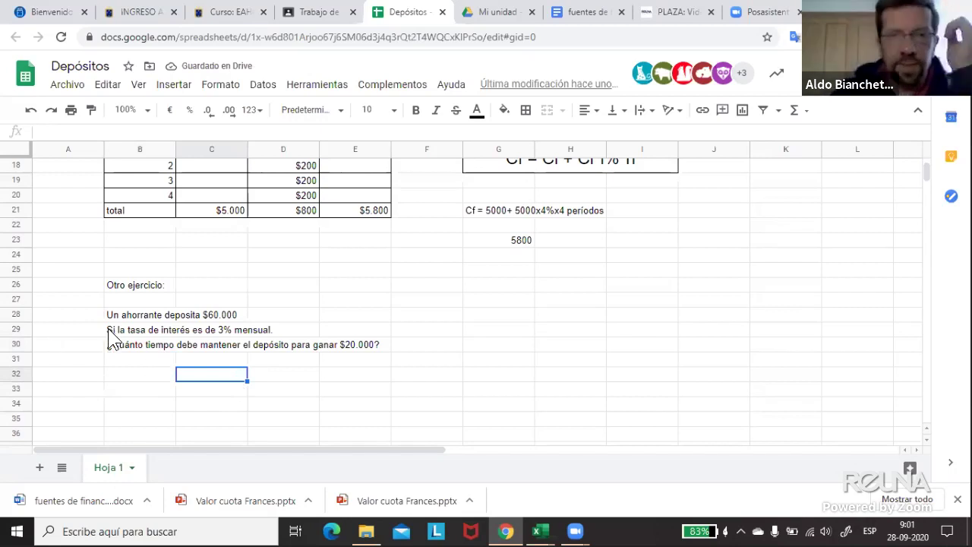
{"action": "scroll", "coordinate": [112, 338], "scroll_direction": "up", "scroll_amount": 2}
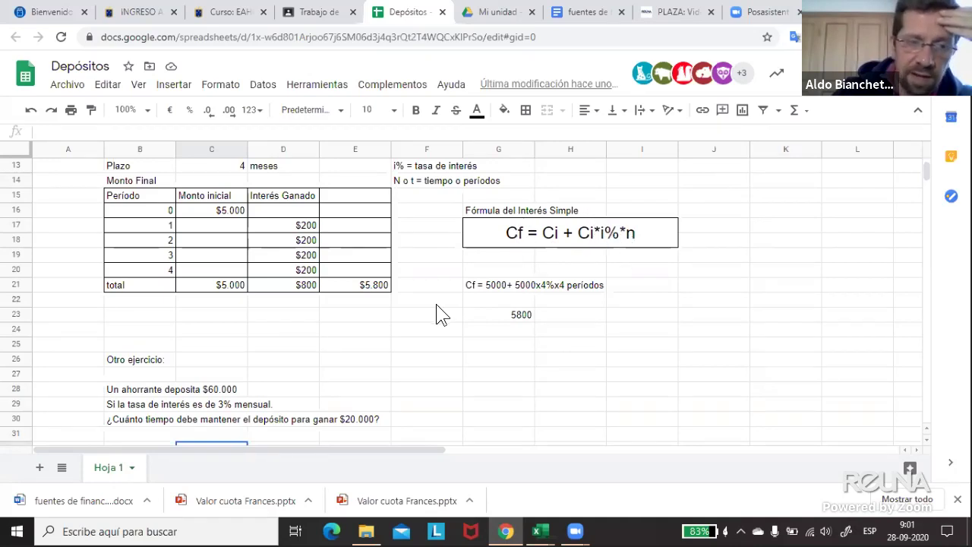
{"action": "scroll", "coordinate": [436, 314], "scroll_direction": "down", "scroll_amount": 1}
{"action": "scroll", "coordinate": [341, 321], "scroll_direction": "up", "scroll_amount": 1}
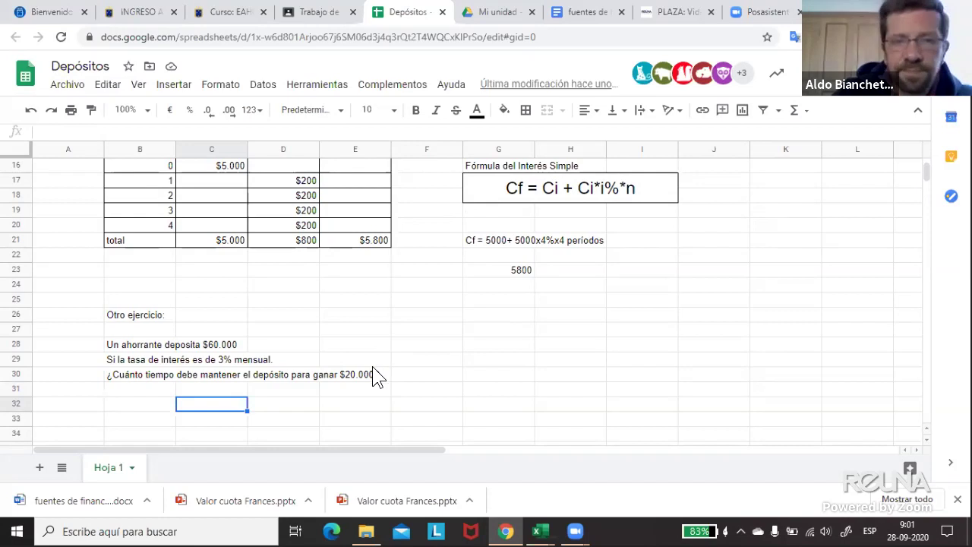
- Enter the label "Ci =" in cell B32 below the exercise question and select the adjacent cell C32
{"action": "left_click", "coordinate": [164, 389]}
{"action": "scroll", "coordinate": [243, 357], "scroll_direction": "down", "scroll_amount": 2}
{"action": "key", "text": "Down"}
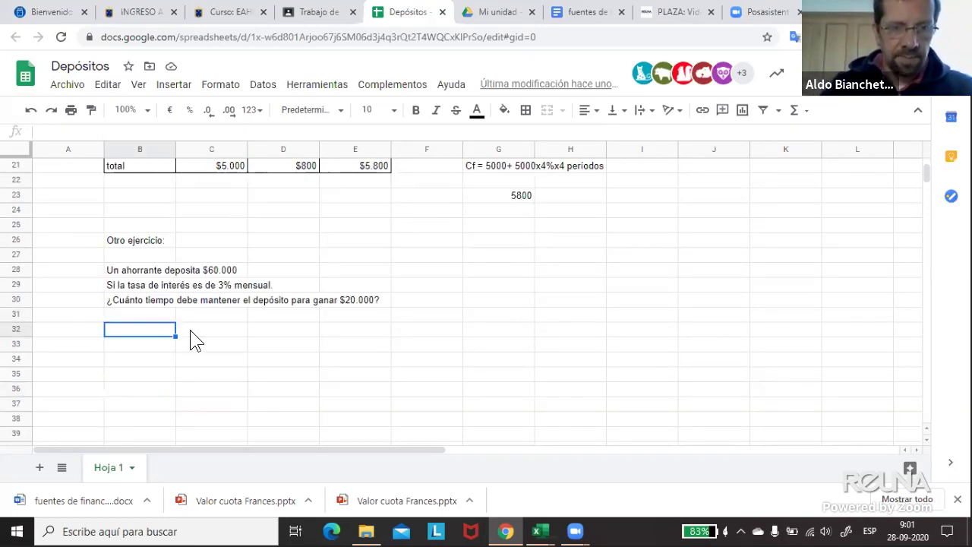
{"action": "scroll", "coordinate": [205, 334], "scroll_direction": "down", "scroll_amount": 1}
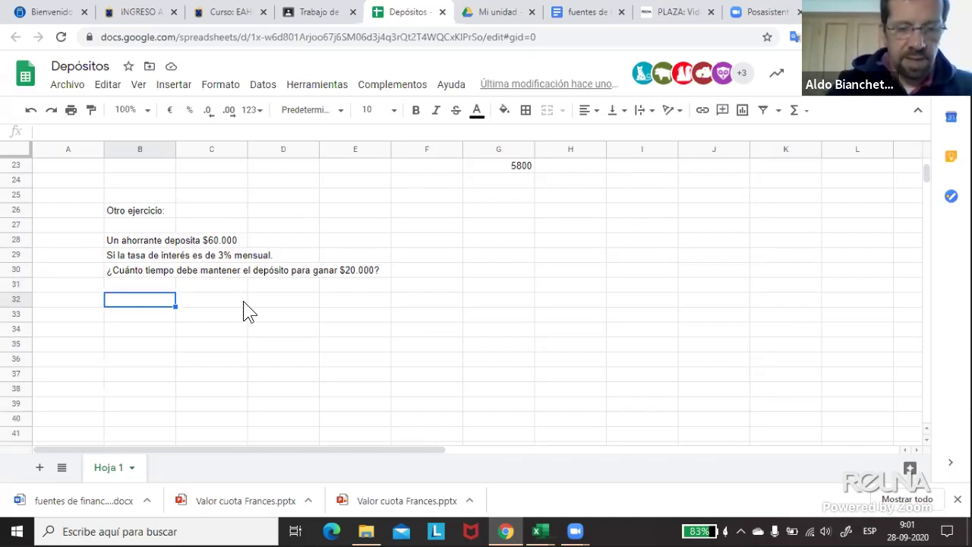
{"action": "type", "text": "Cf"}
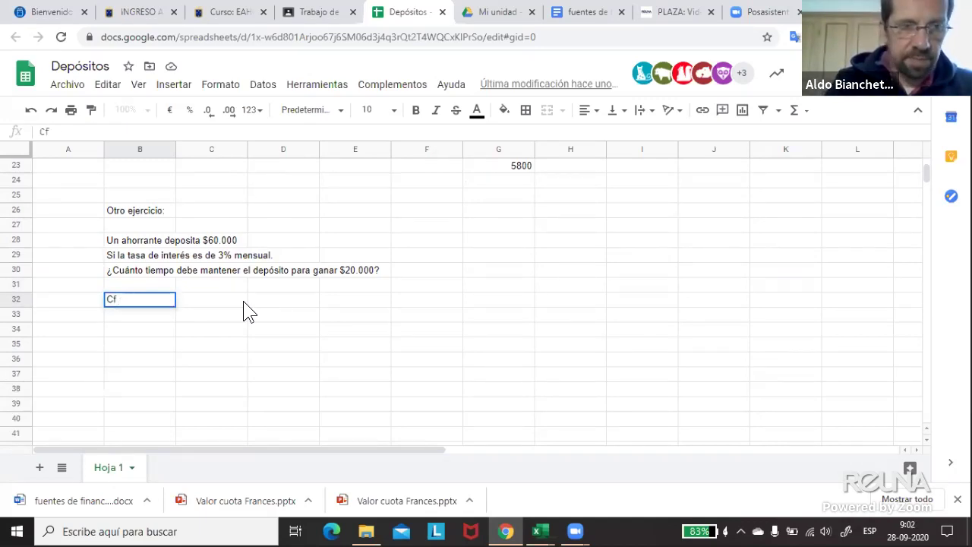
{"action": "key", "text": "BackSpace"}
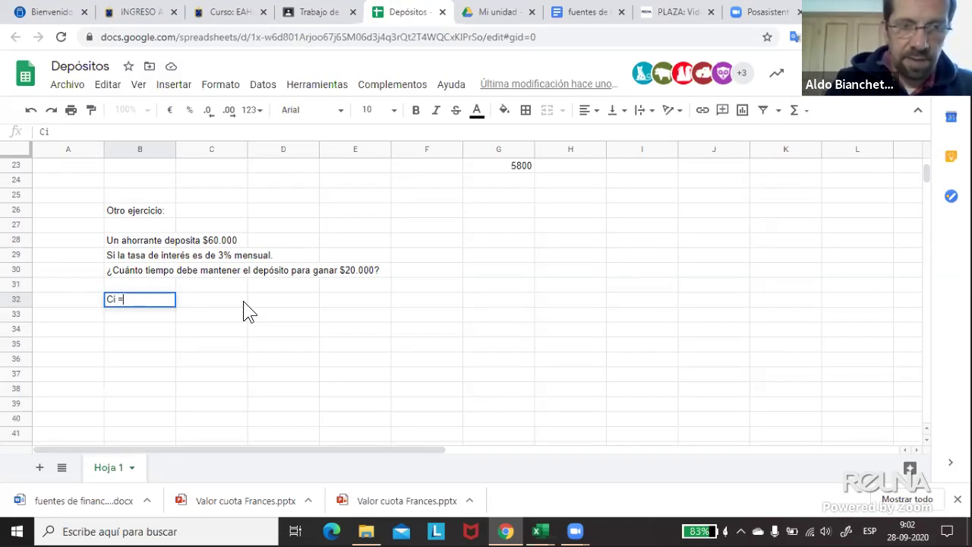
{"action": "key", "text": "Return"}
{"action": "left_click", "coordinate": [244, 309]}
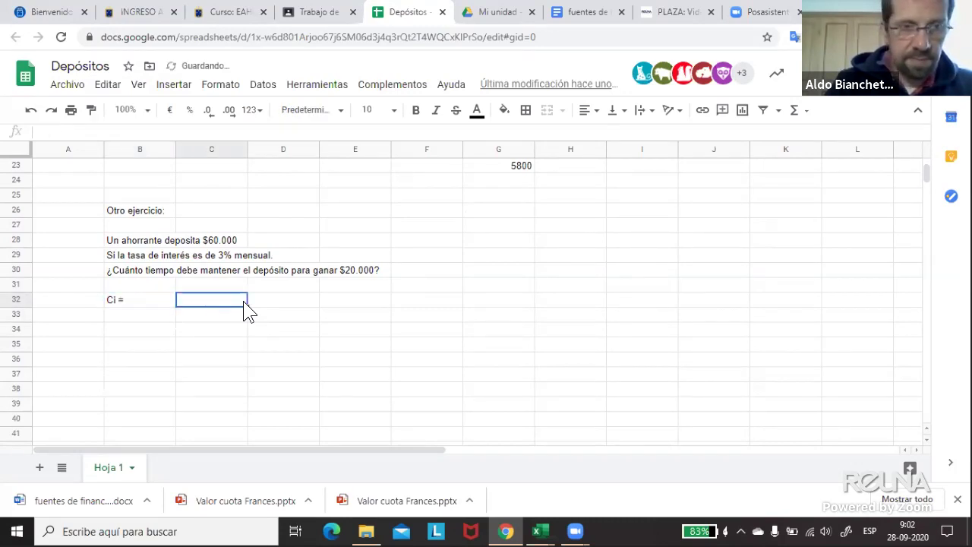
- Enter the initial capital 60000 in C32, next to the "Ci =" label
{"action": "key", "text": "Up"}
{"action": "key", "text": "Left"}
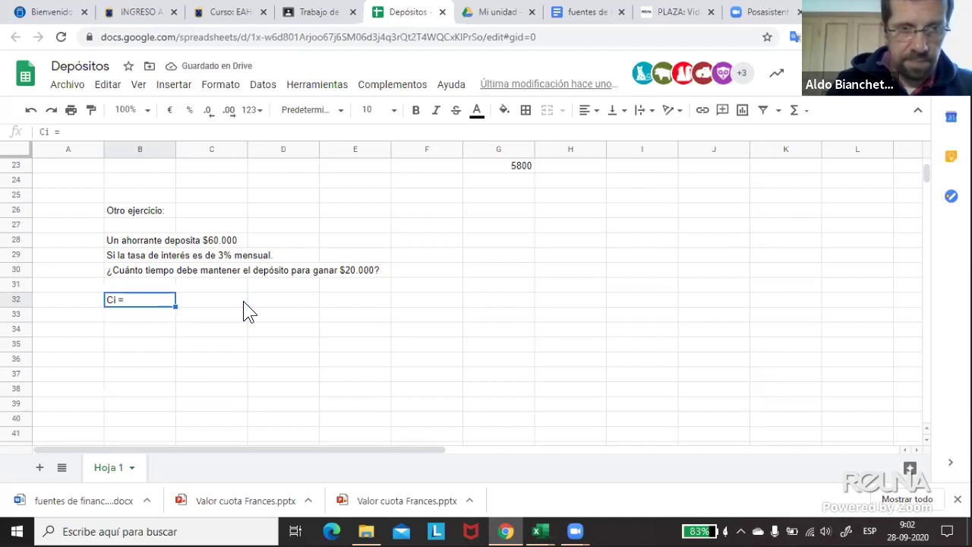
{"action": "left_click", "coordinate": [244, 301]}
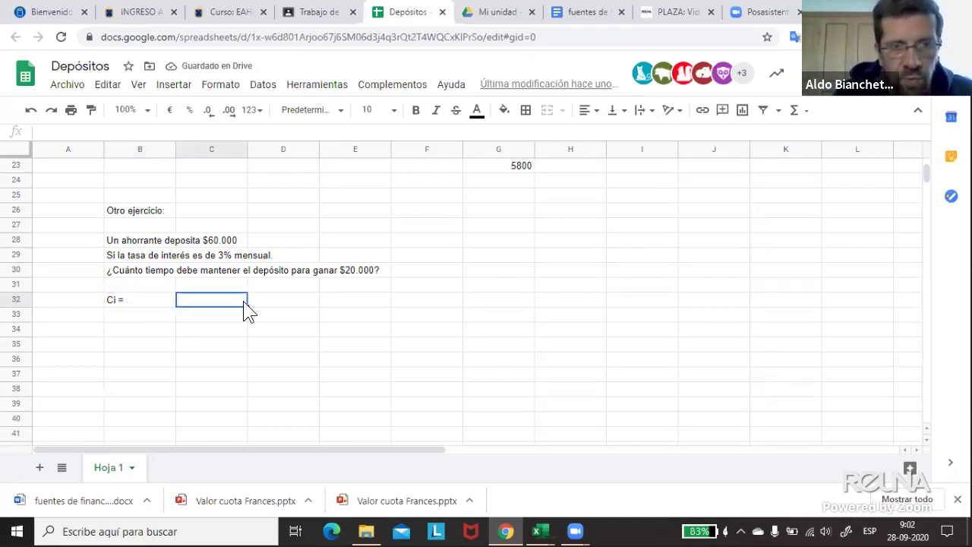
{"action": "type", "text": "60000"}
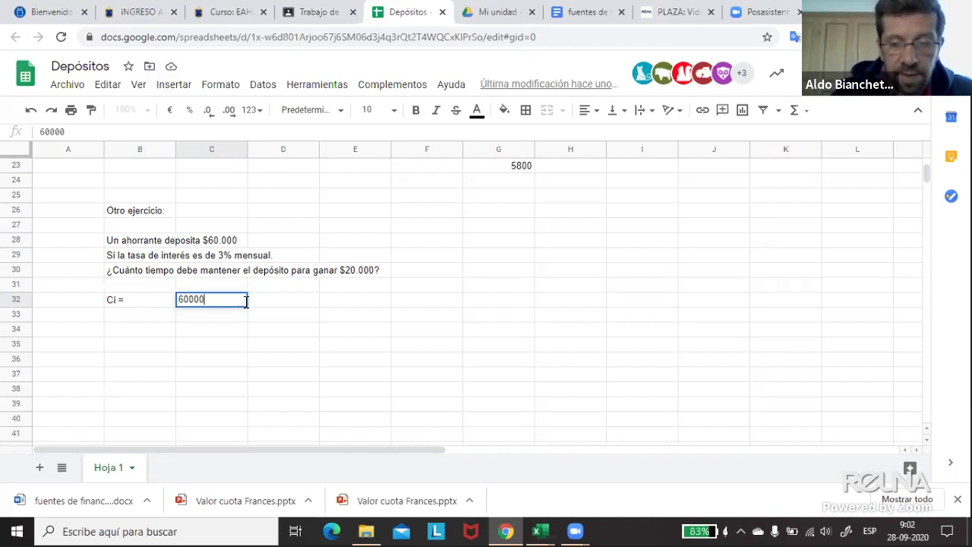
{"action": "key", "text": "Return"}
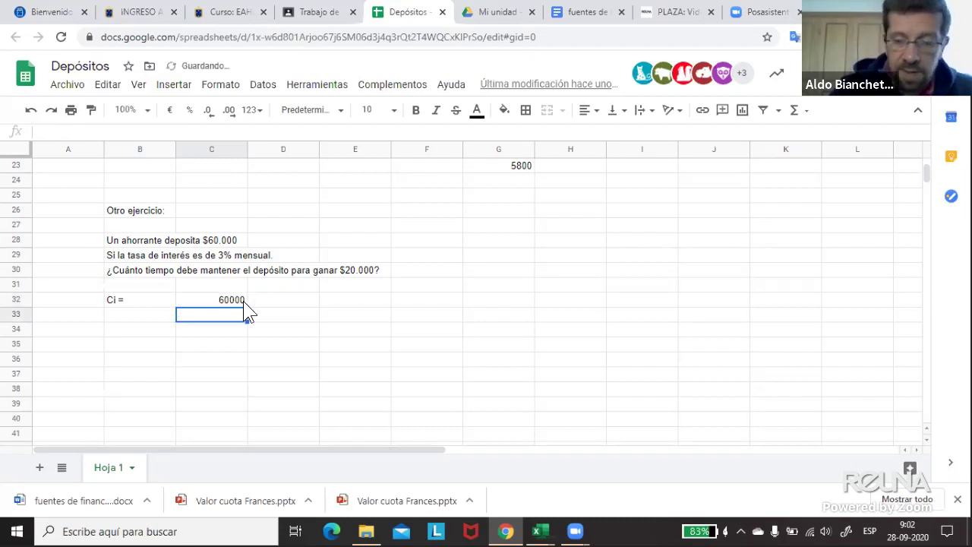
- Add the interest rate row below the capital, with the label "i=" in B33 and 3% in C33
{"action": "key", "text": "Left"}
{"action": "type", "text": "i="}
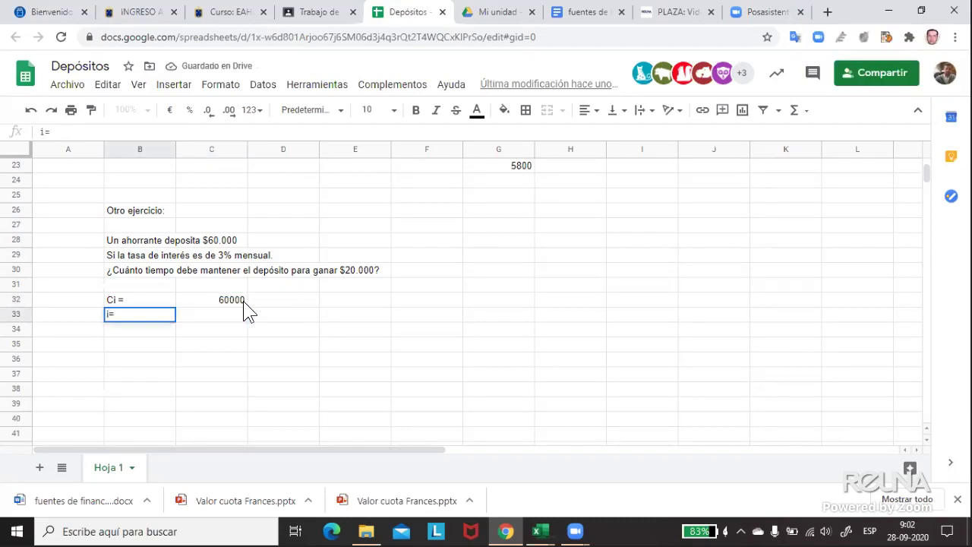
{"action": "key", "text": "Right"}
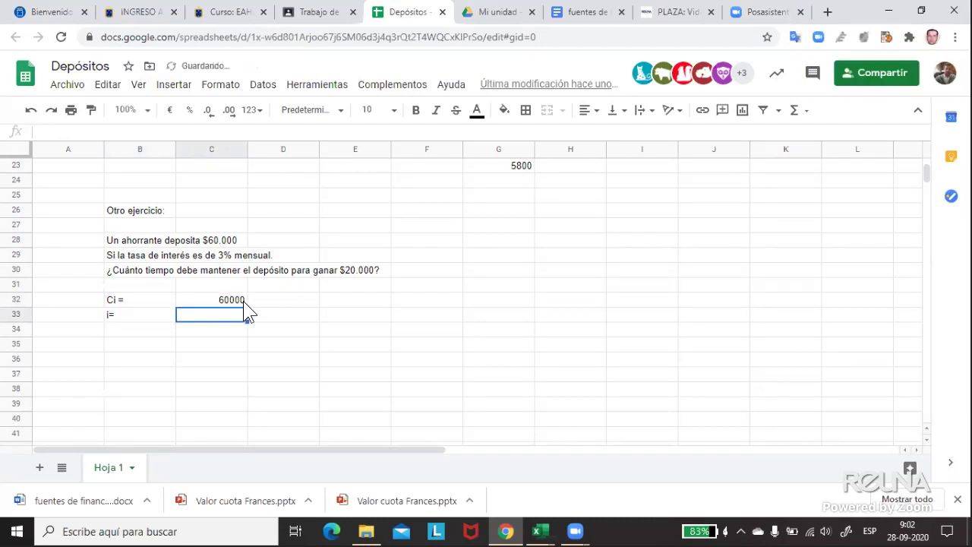
{"action": "type", "text": "3%"}
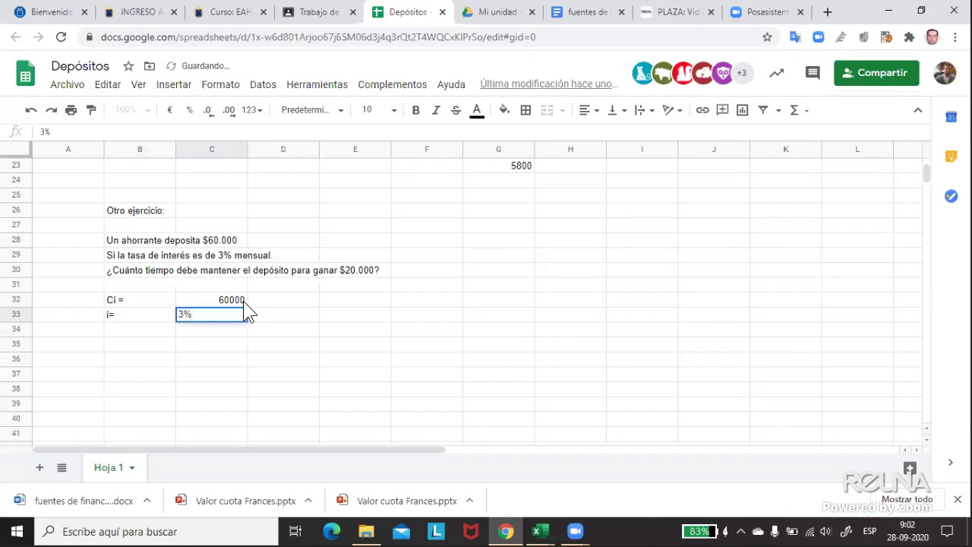
{"action": "key", "text": "Return"}
- Add the unknown period row with the label "n=" in B34 and "¿?" in C34
{"action": "key", "text": "Left"}
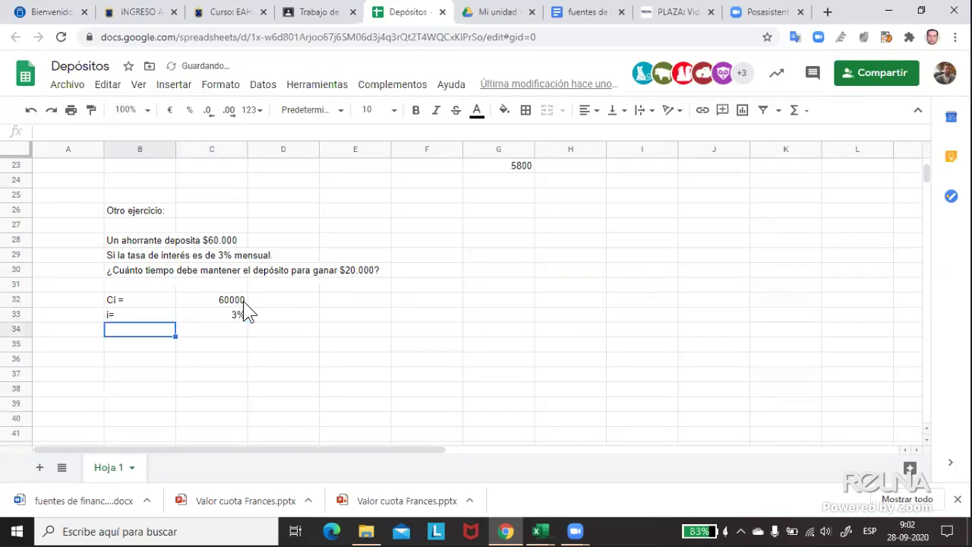
{"action": "type", "text": "n"}
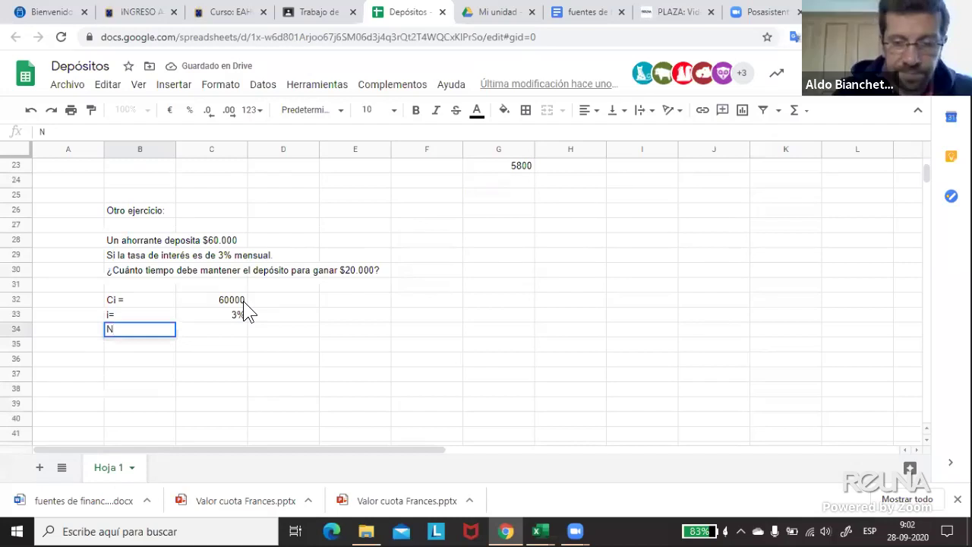
{"action": "type", "text": "="}
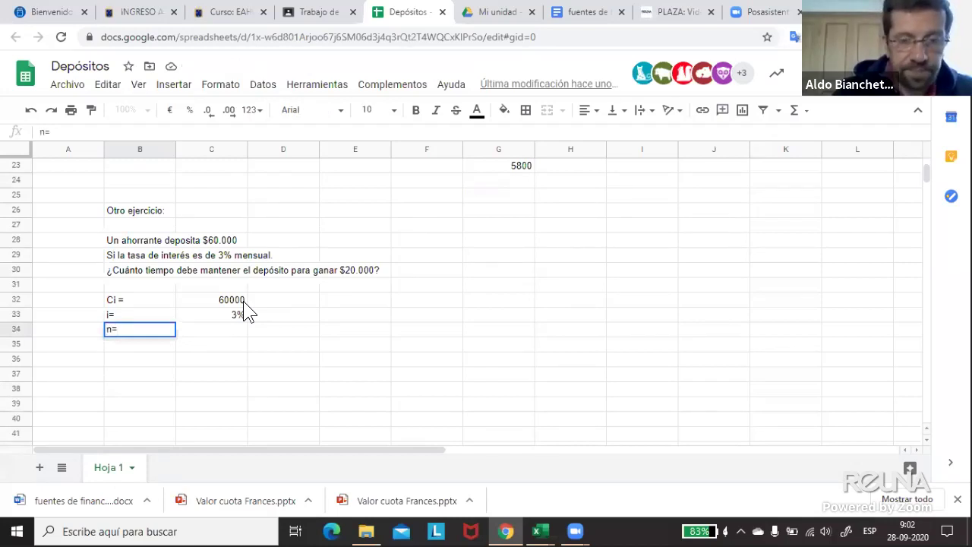
{"action": "key", "text": "Tab"}
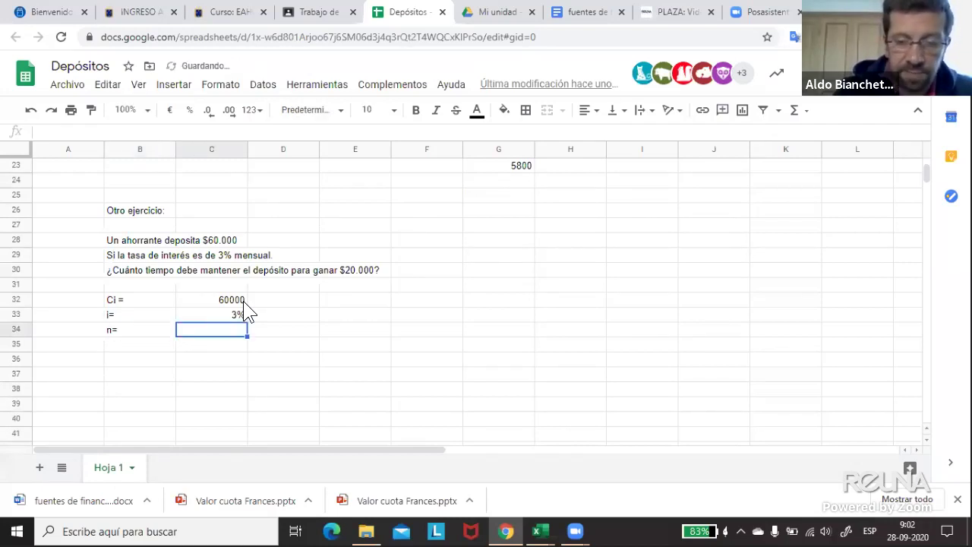
{"action": "type", "text": "¿?"}
{"action": "key", "text": "Return"}
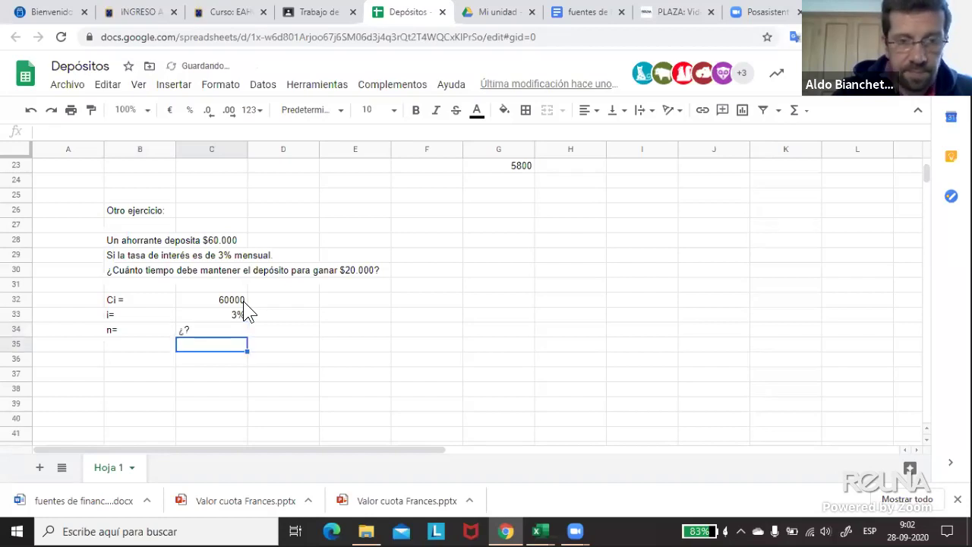
- Enter the final capital label "CF" in B35 below the "n=" row
{"action": "key", "text": "Left"}
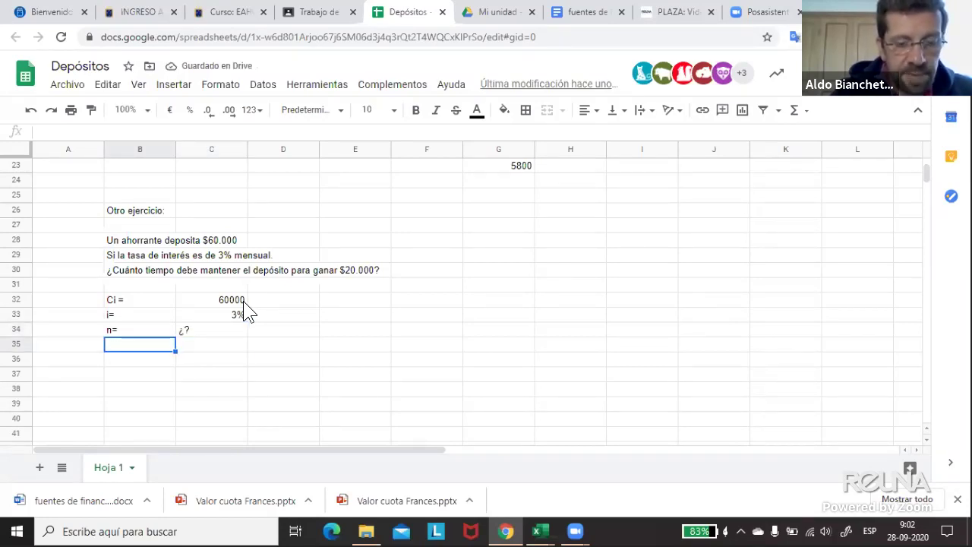
{"action": "type", "text": "CF"}
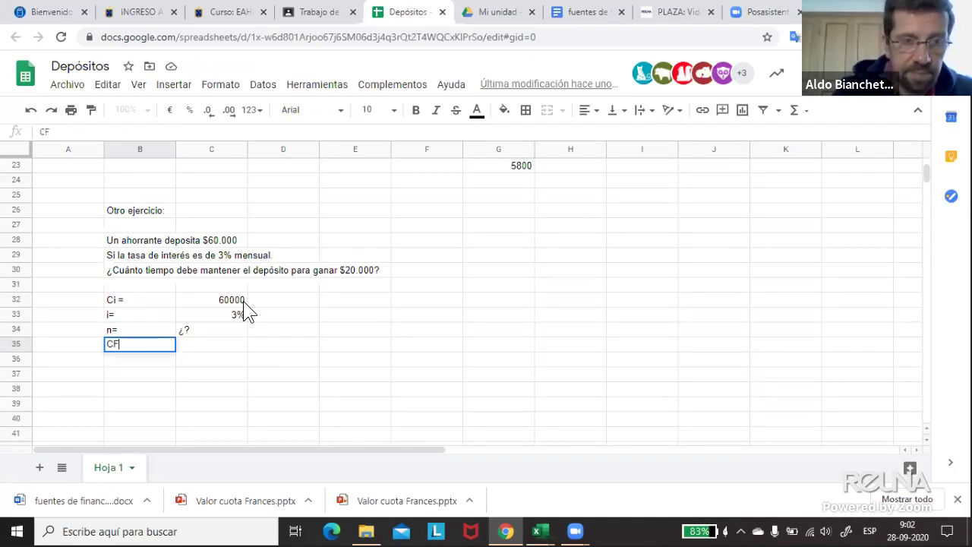
{"action": "key", "text": "Tab"}
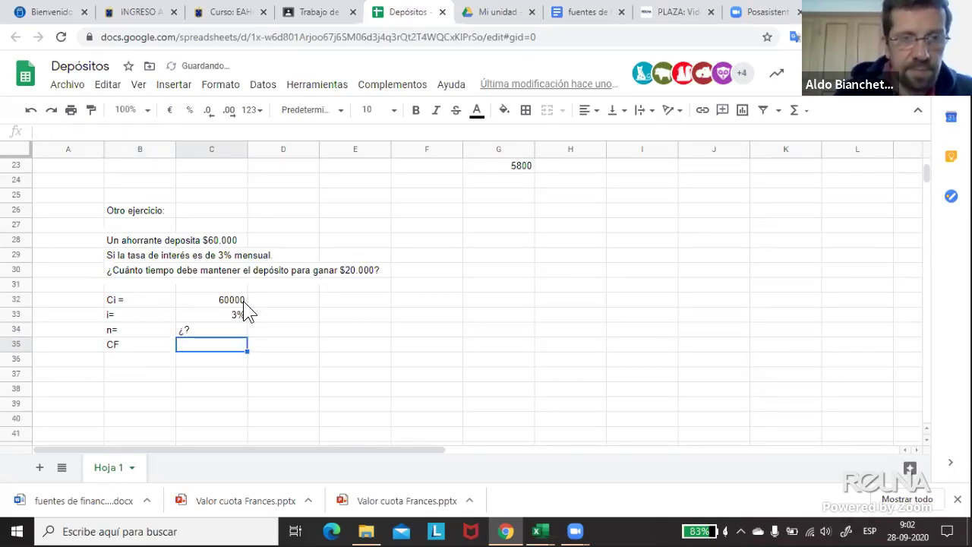
- Format cells C32 and C35 together with the Peso chileno currency format
{"action": "left_click", "coordinate": [244, 301]}
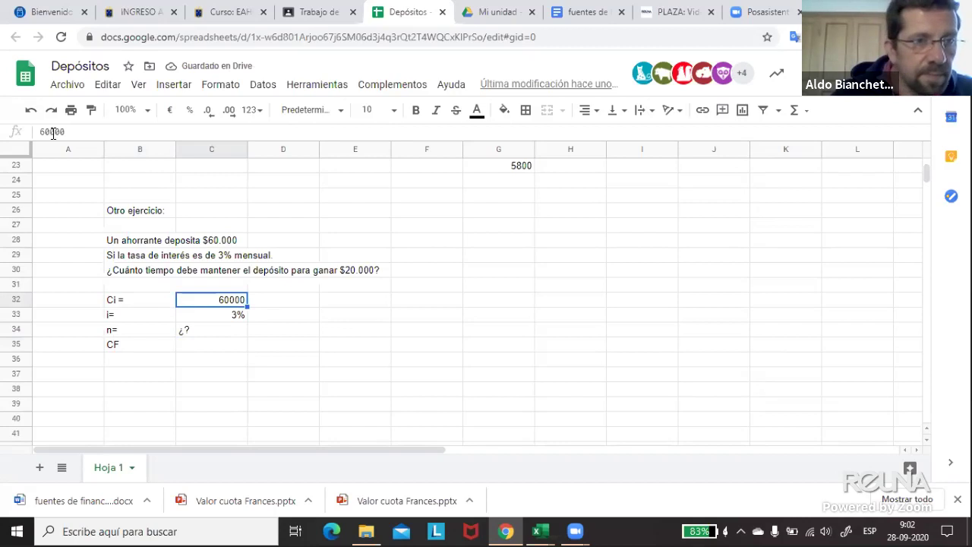
{"action": "left_click", "coordinate": [210, 349]}
{"action": "left_click", "coordinate": [257, 111]}
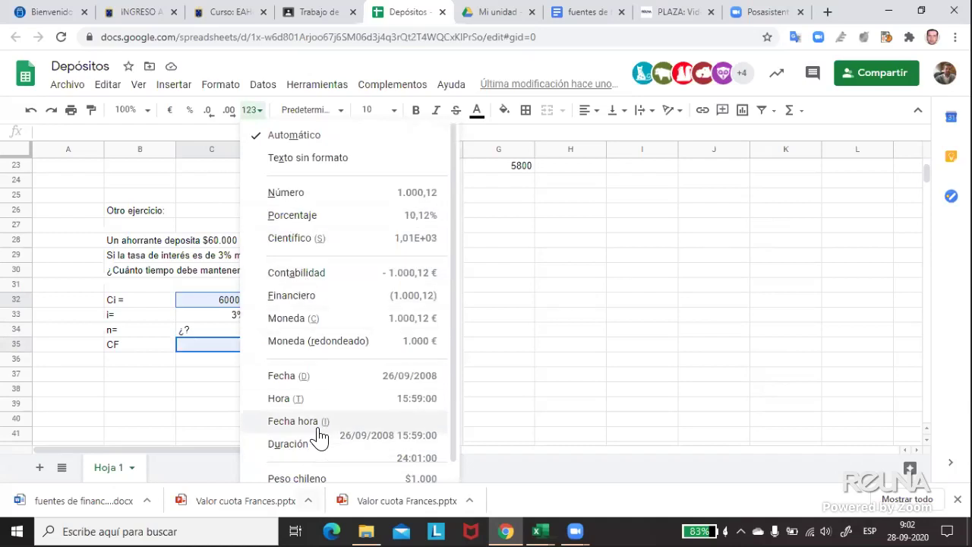
{"action": "left_click", "coordinate": [300, 478]}
{"action": "left_click", "coordinate": [215, 389]}
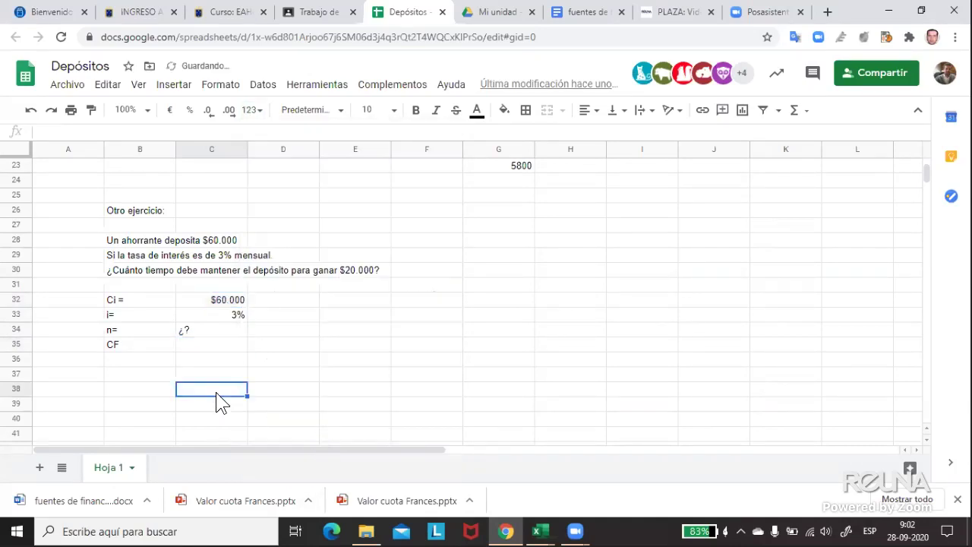
- Enter the final capital 80000 in C35, next to the "CF" label
{"action": "left_click", "coordinate": [217, 346]}
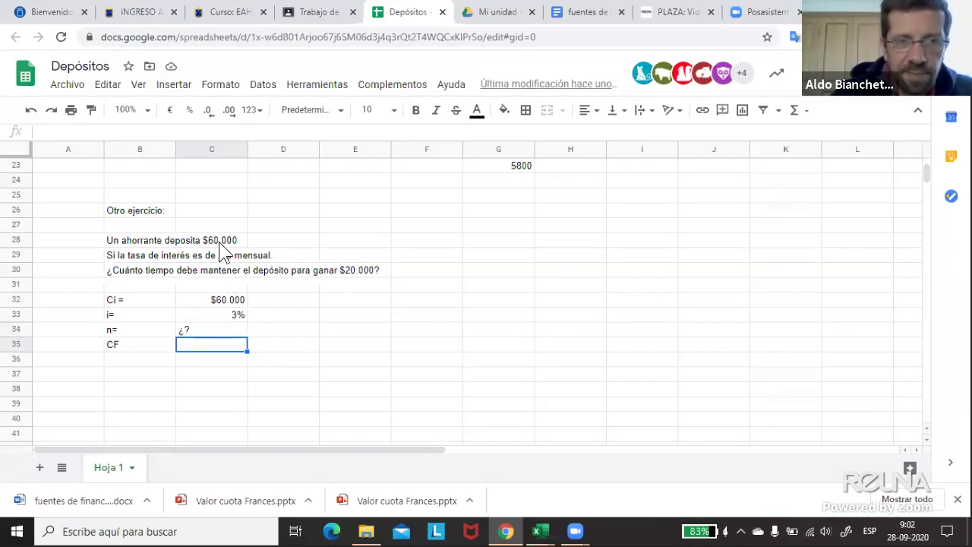
{"action": "type", "text": "80.0"}
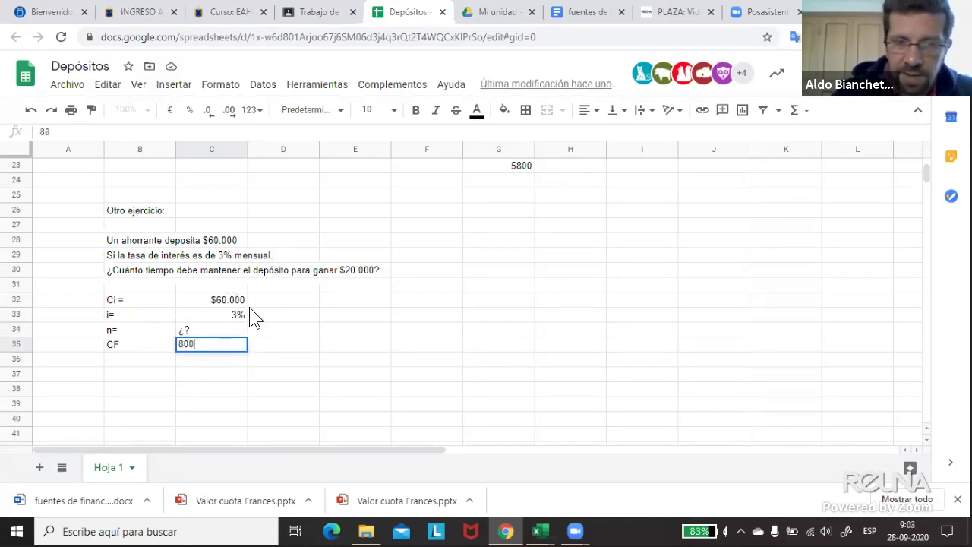
{"action": "type", "text": "00"}
{"action": "key", "text": "Return"}
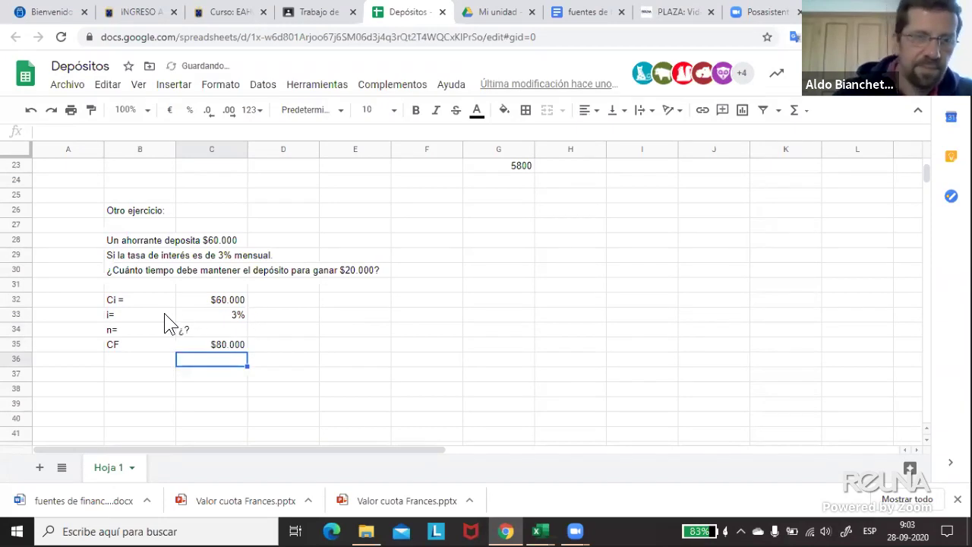
- Right-align the exercise data labels in B32:B35
{"action": "left_click_drag", "start_coordinate": [124, 302], "coordinate": [248, 327]}
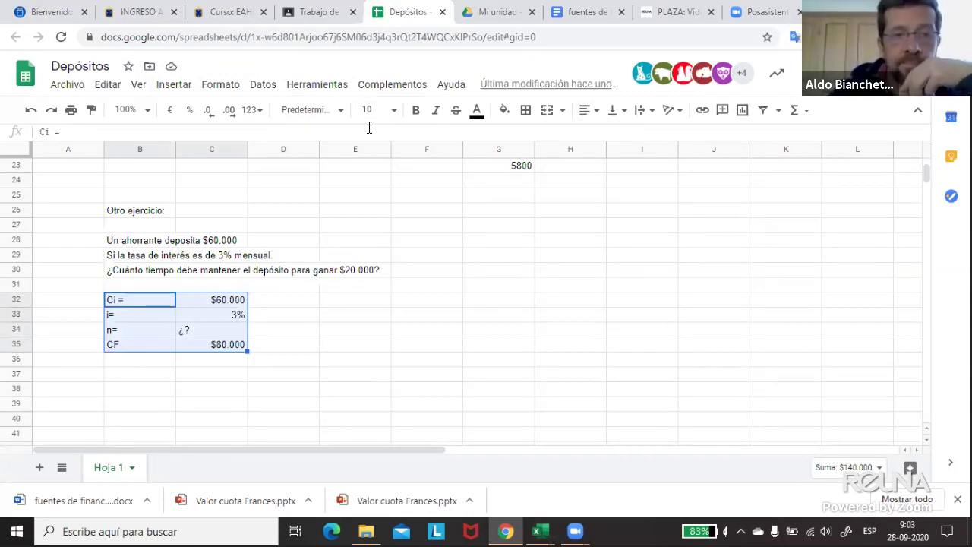
{"action": "left_click", "coordinate": [585, 114]}
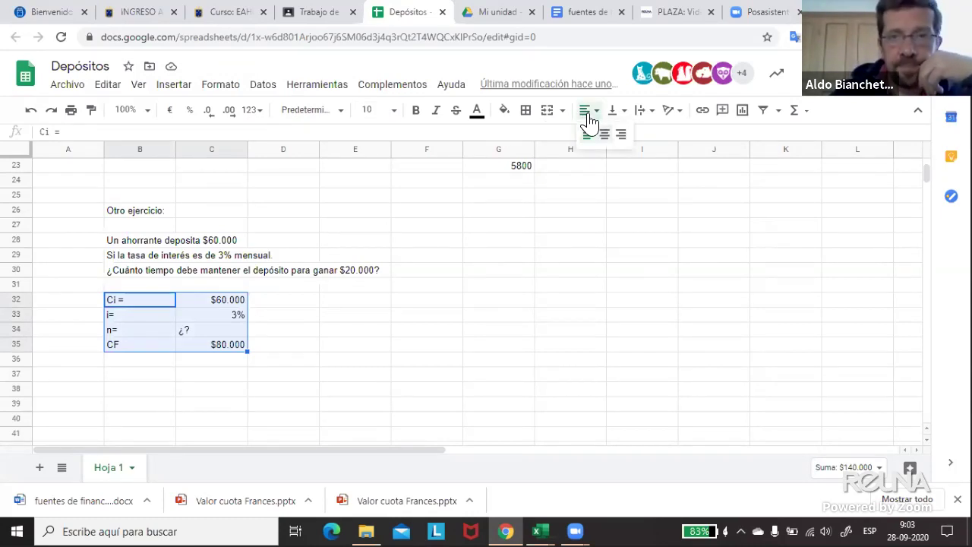
{"action": "left_click_drag", "start_coordinate": [128, 302], "coordinate": [132, 343]}
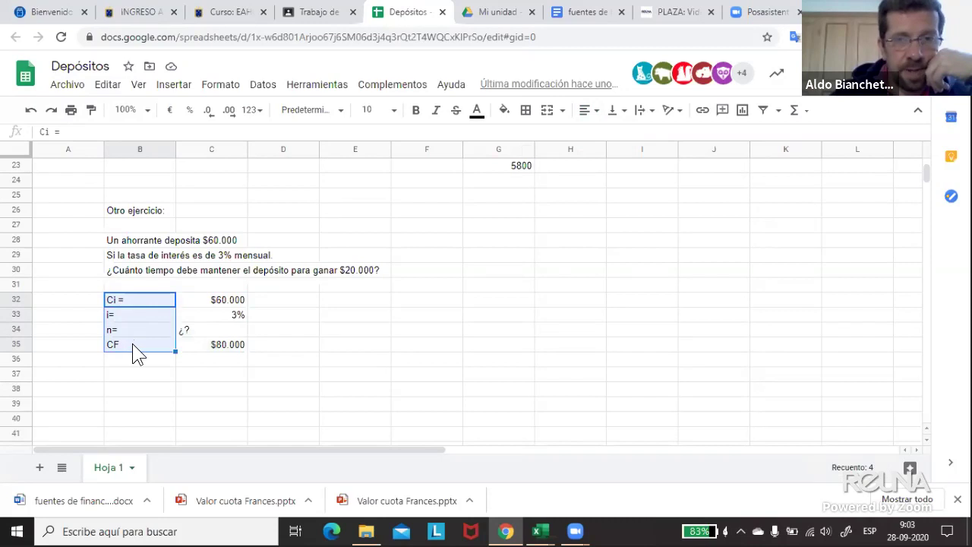
{"action": "left_click", "coordinate": [587, 116]}
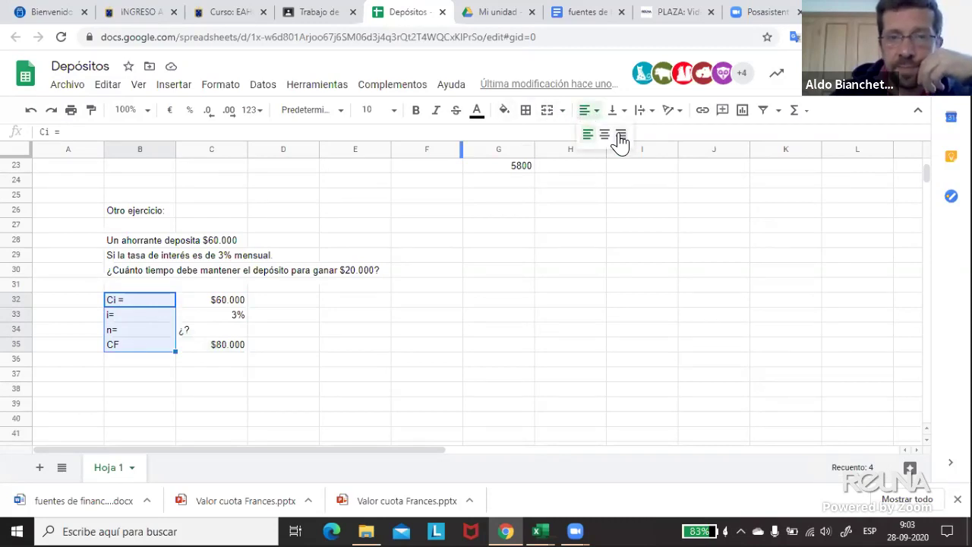
{"action": "left_click", "coordinate": [620, 136]}
- Left-align the exercise values in C32:C35 so they sit beside their labels
{"action": "left_click", "coordinate": [233, 291]}
{"action": "left_click_drag", "start_coordinate": [232, 296], "coordinate": [223, 336]}
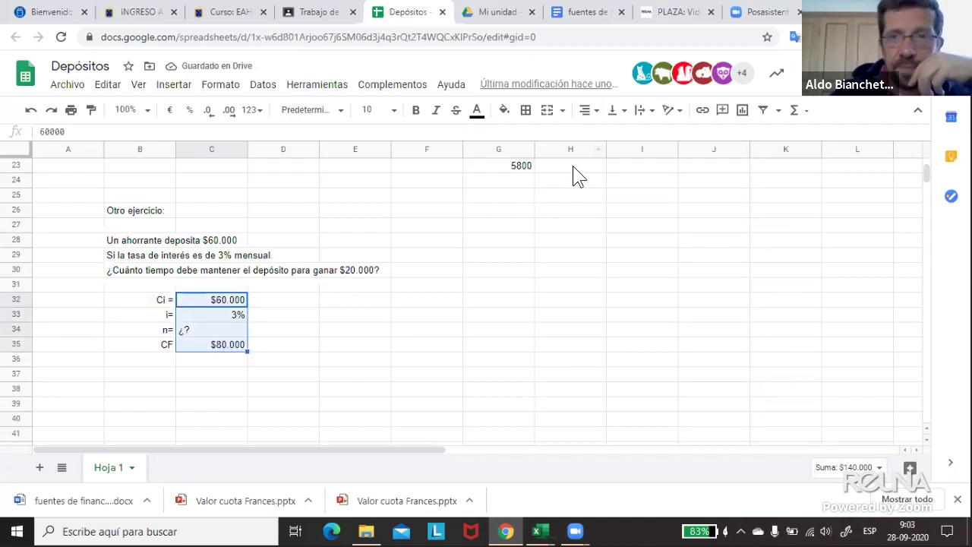
{"action": "left_click", "coordinate": [597, 113]}
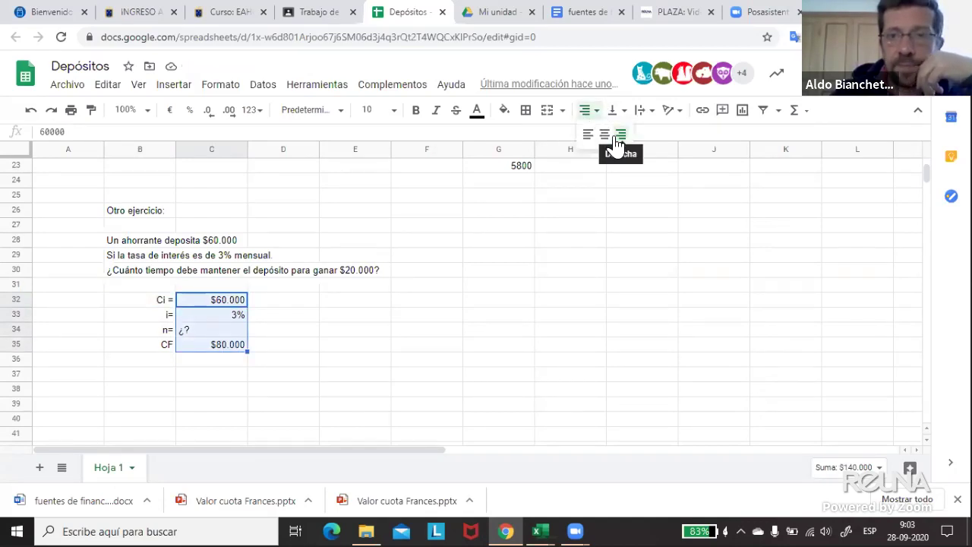
{"action": "left_click", "coordinate": [589, 135]}
{"action": "left_click", "coordinate": [377, 274]}
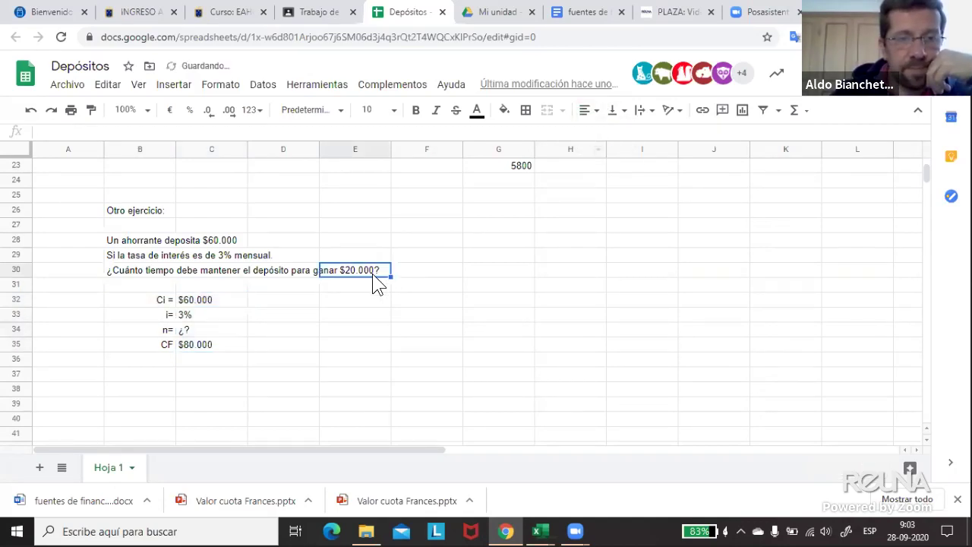
{"action": "left_click", "coordinate": [354, 358]}
- Apply all borders to the exercise data block B32:C35
{"action": "left_click_drag", "start_coordinate": [162, 301], "coordinate": [184, 348]}
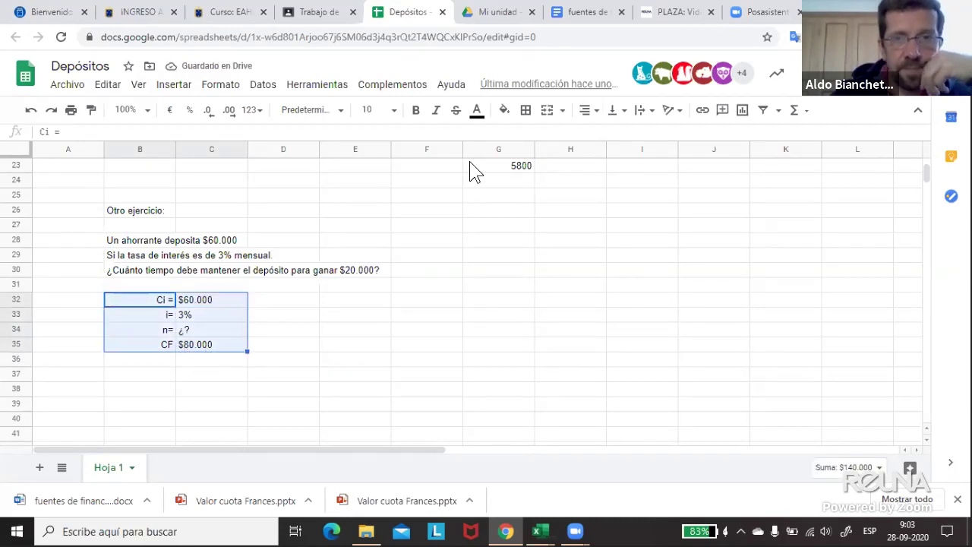
{"action": "left_click", "coordinate": [526, 110]}
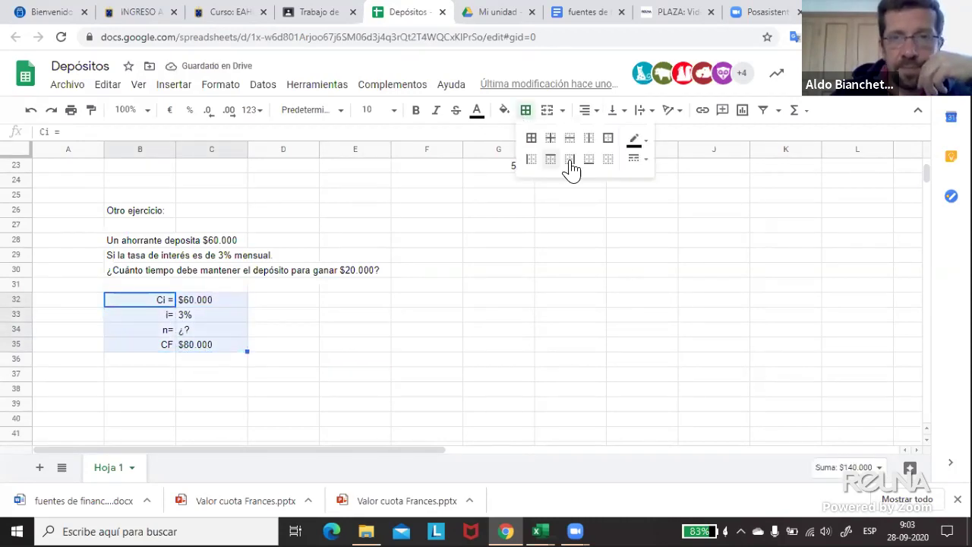
{"action": "left_click", "coordinate": [531, 139]}
{"action": "left_click", "coordinate": [427, 270]}
{"action": "left_click", "coordinate": [472, 287]}
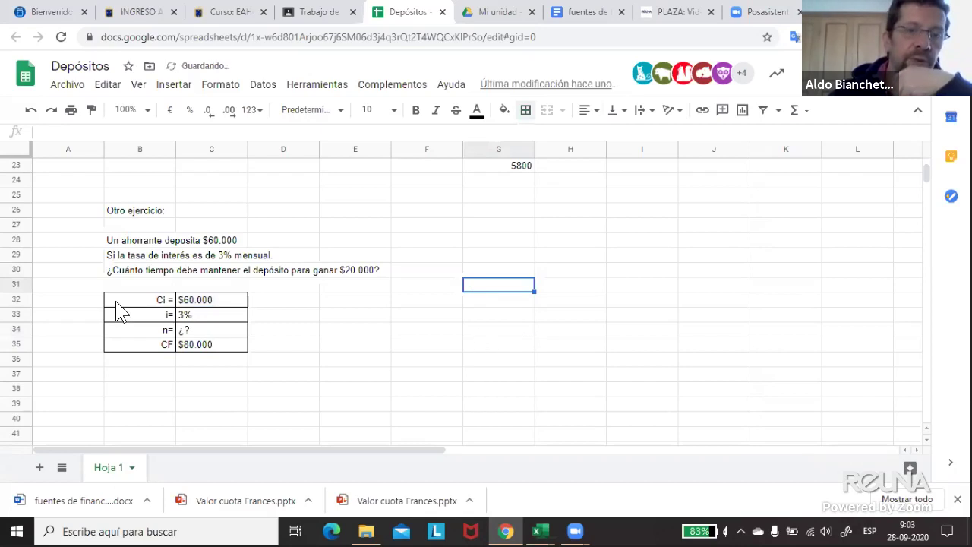
- Enter the heading "Datos" in B31 above the bordered exercise data
{"action": "left_click", "coordinate": [134, 287]}
{"action": "type", "text": "Datos"}
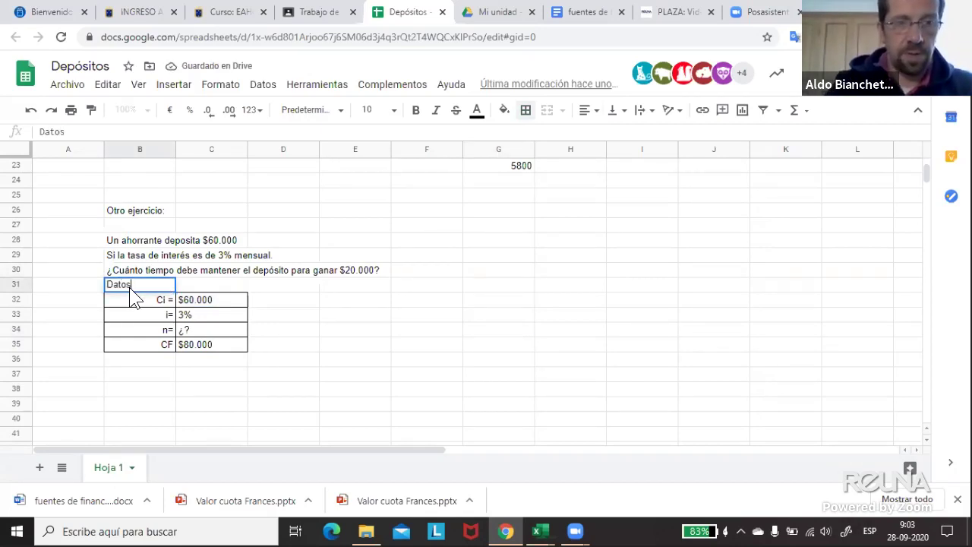
{"action": "key", "text": "Return"}
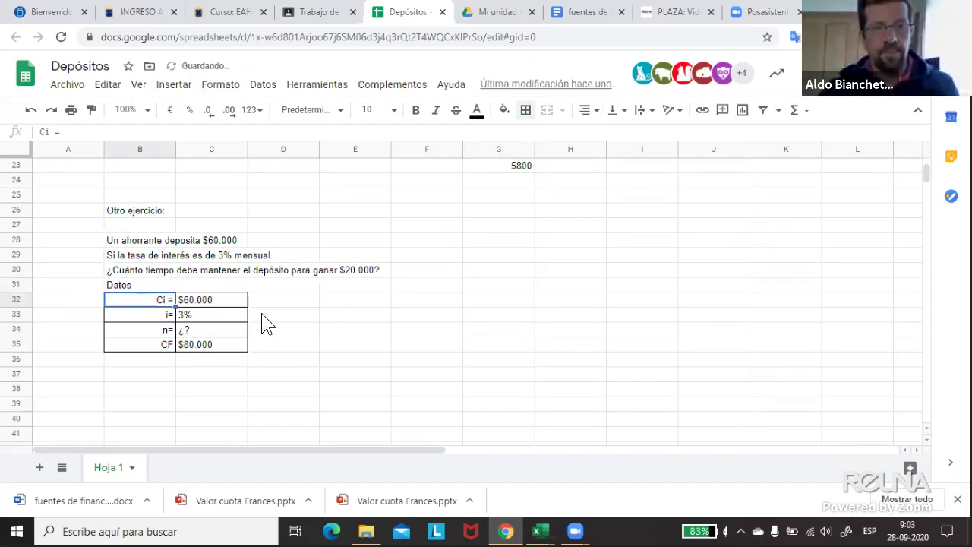
{"action": "left_click", "coordinate": [289, 325]}
{"action": "left_click", "coordinate": [395, 309]}
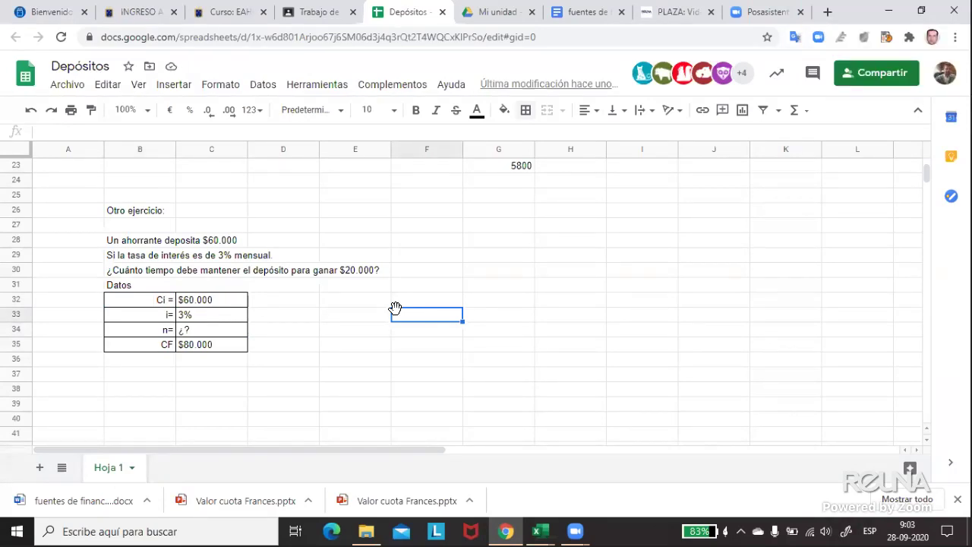
{"action": "scroll", "coordinate": [228, 365], "scroll_direction": "up", "scroll_amount": 1}
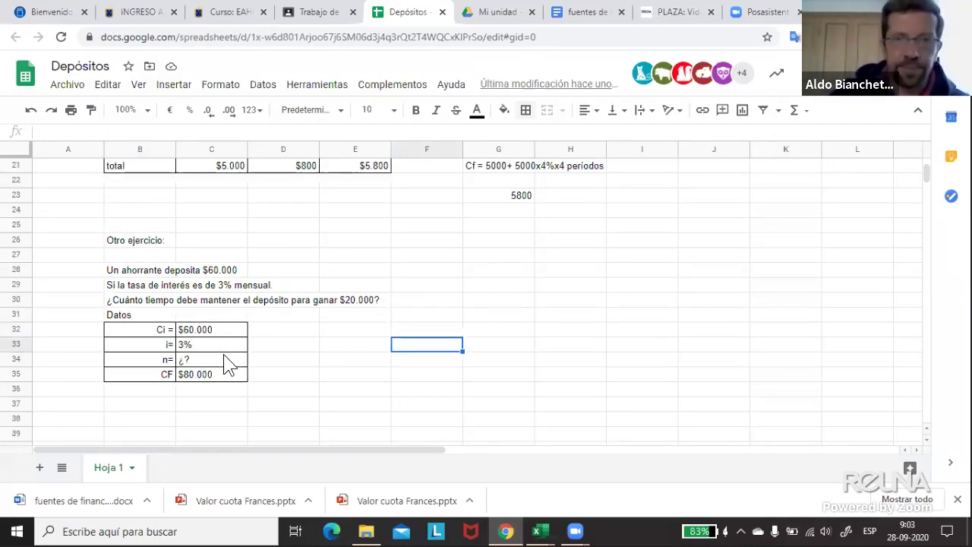
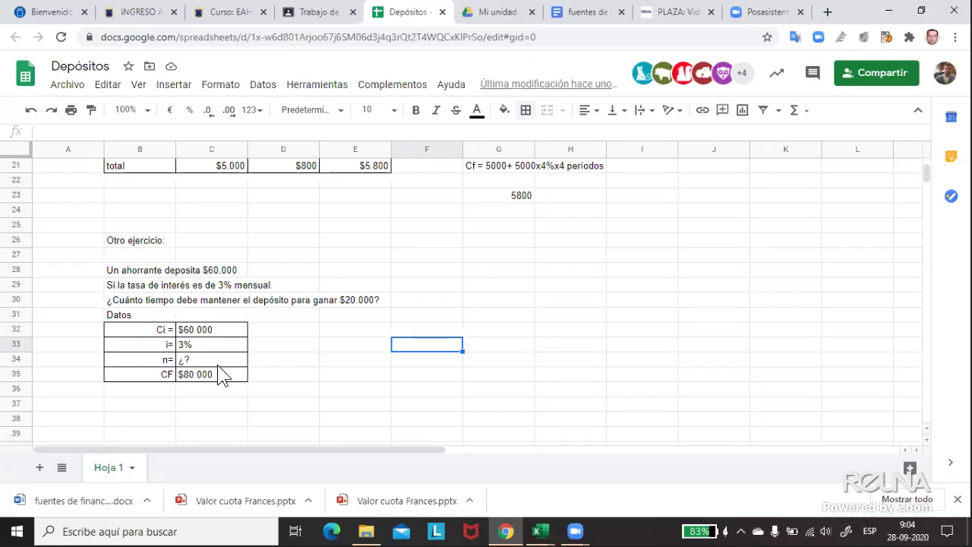
- Enter the note "´(60.000 + 20.000)" in D35, beside the CF value, to show how the final capital is obtained
{"action": "left_click", "coordinate": [262, 373]}
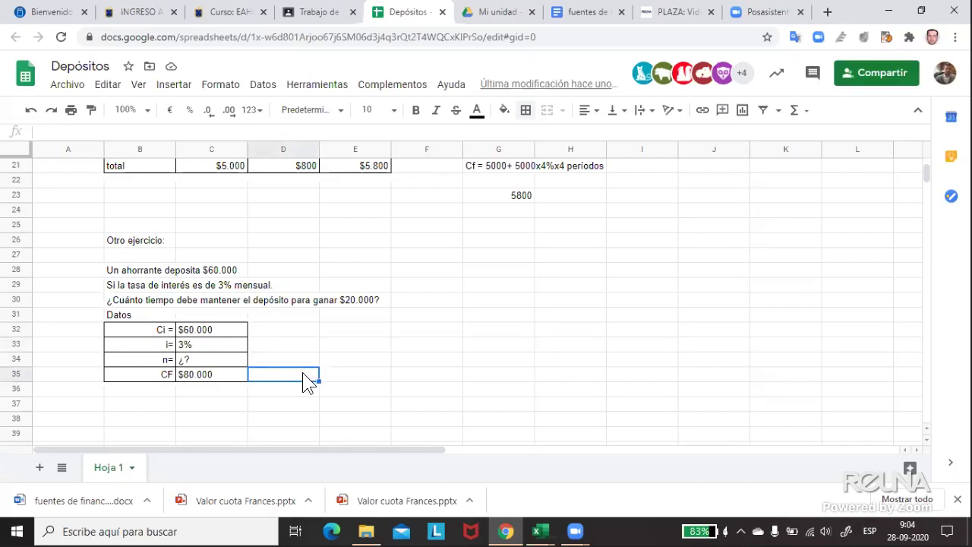
{"action": "type", "text": "´"}
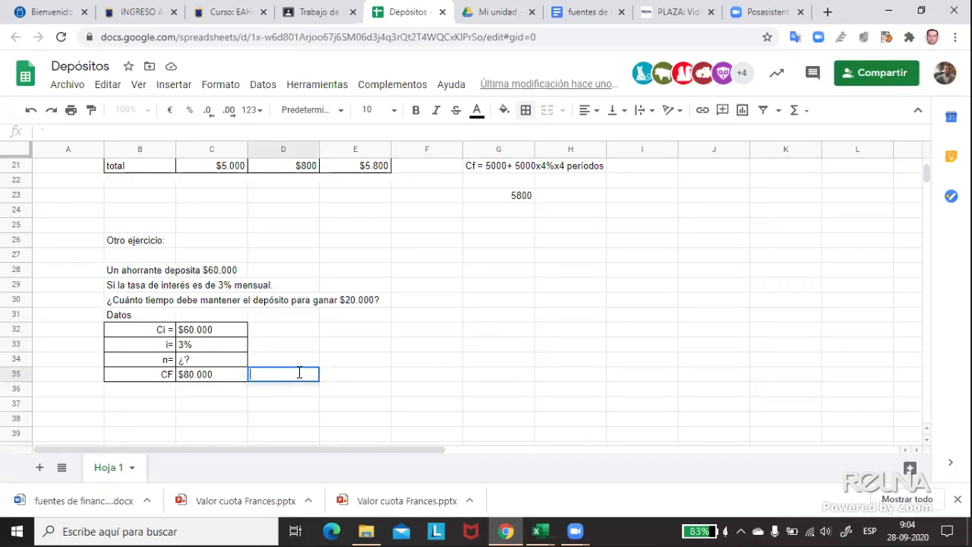
{"action": "key", "text": "Escape"}
{"action": "double_click", "coordinate": [299, 372]}
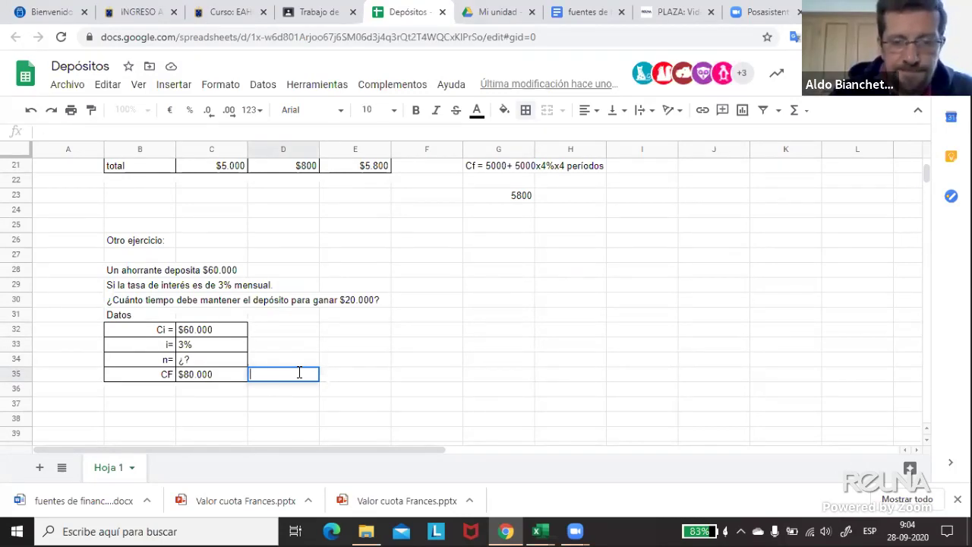
{"action": "type", "text": "'("}
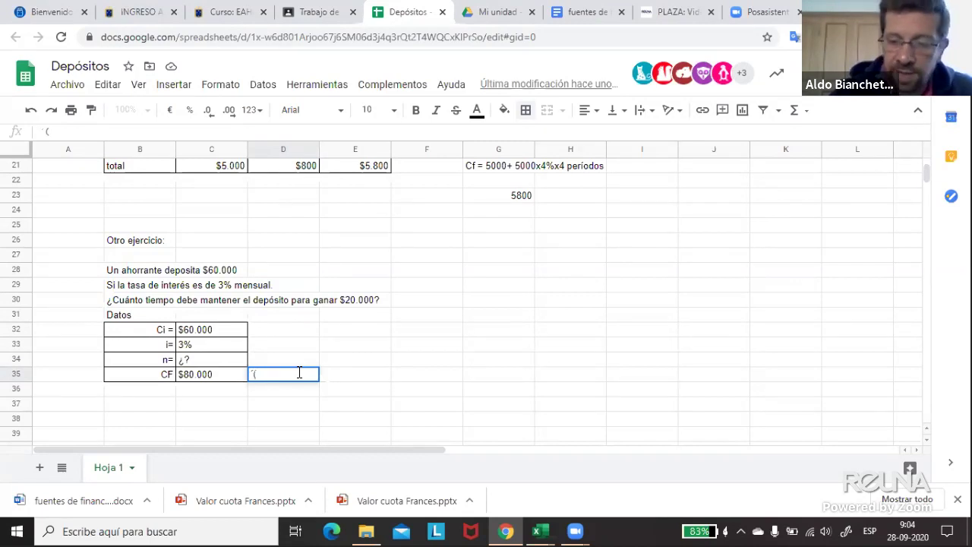
{"action": "type", "text": "60"}
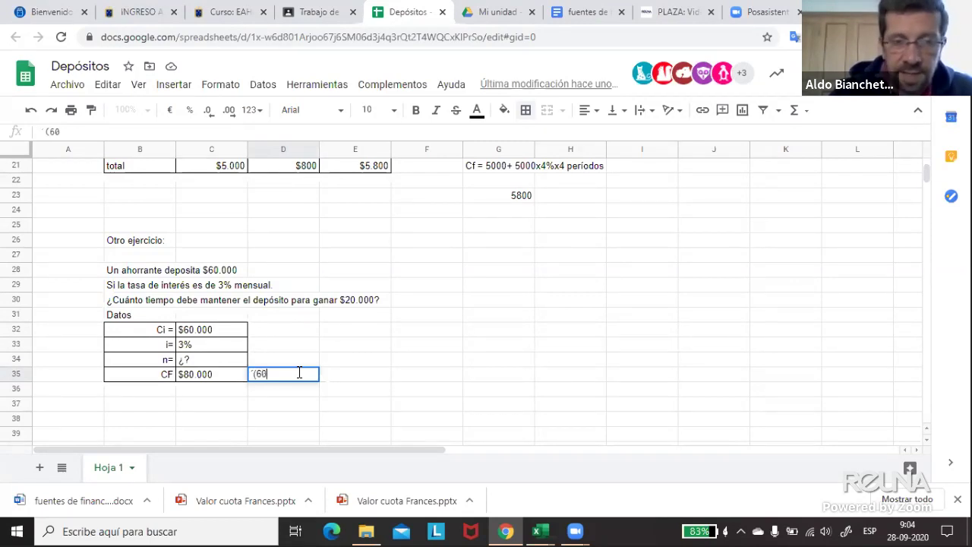
{"action": "type", "text": ".000"}
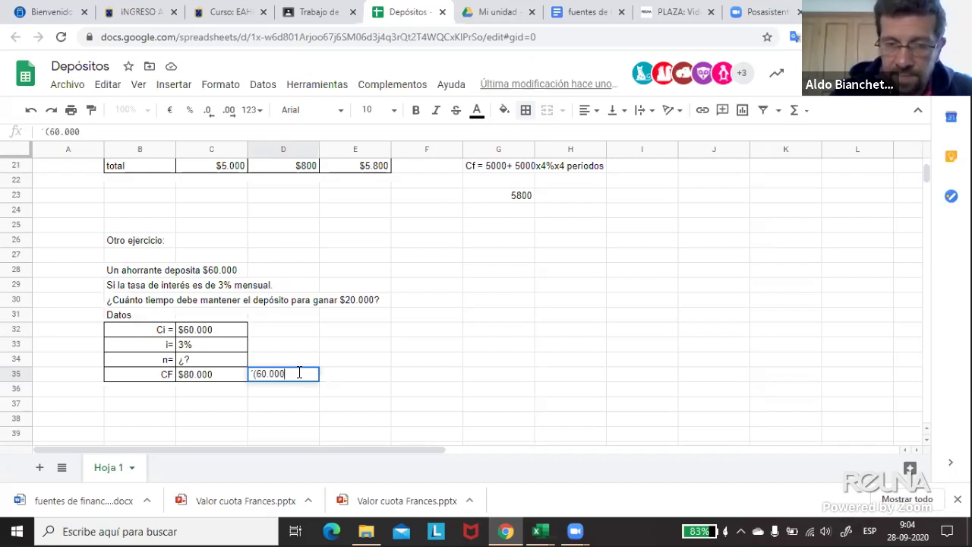
{"action": "type", "text": " + 20"}
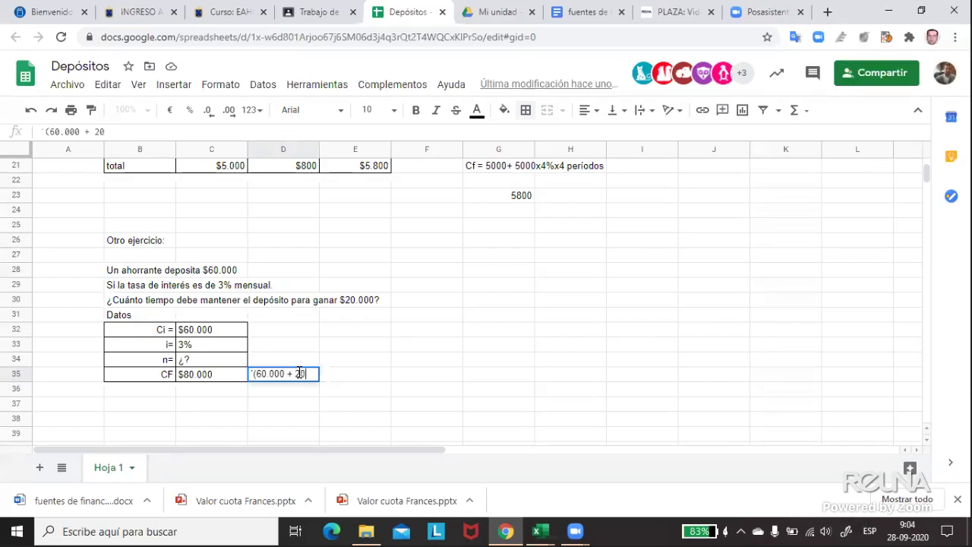
{"action": "type", "text": ".000"}
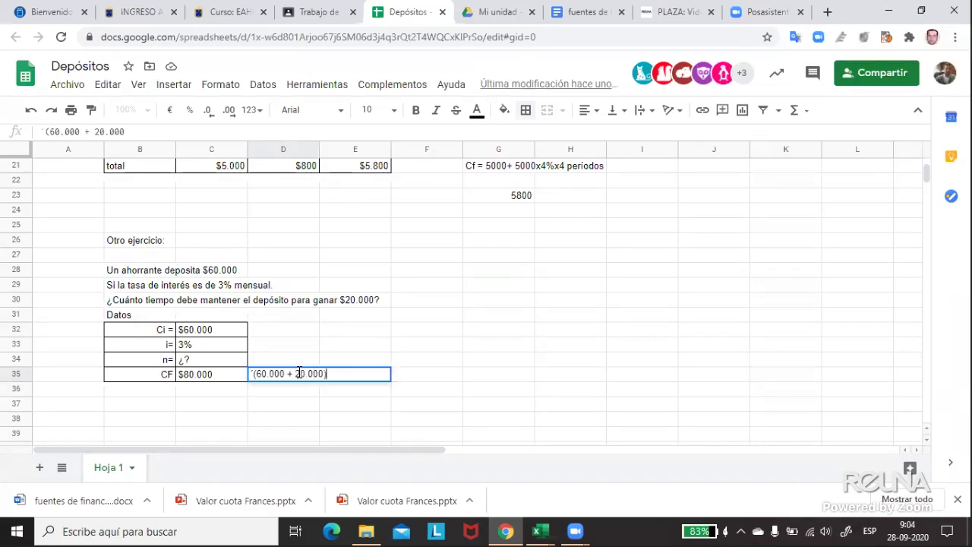
{"action": "type", "text": ")"}
{"action": "key", "text": "Return"}
{"action": "left_click", "coordinate": [345, 314]}
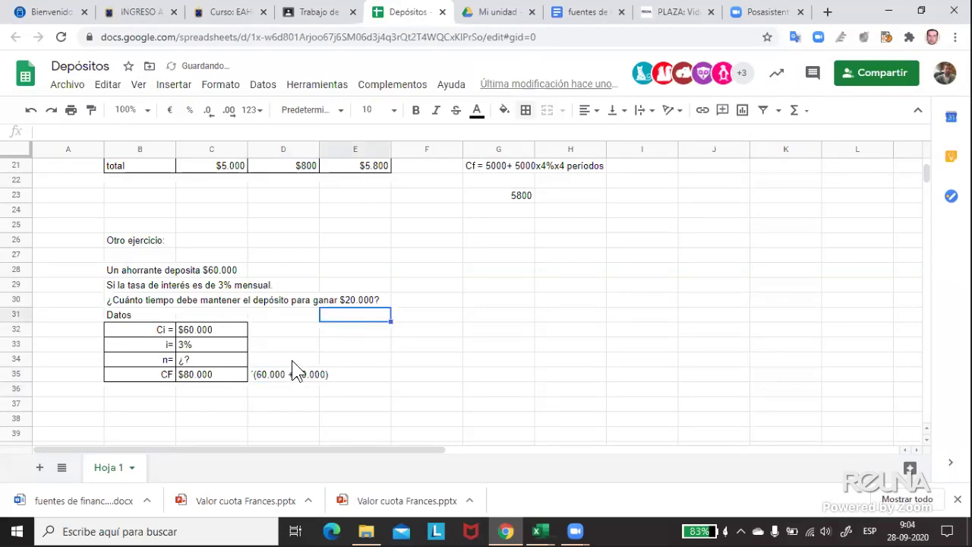
{"action": "left_click", "coordinate": [275, 362]}
- Enter the gain formula "Ganancia = Cixi%xn" in G27, beside the new exercise
{"action": "scroll", "coordinate": [296, 366], "scroll_direction": "down", "scroll_amount": 1}
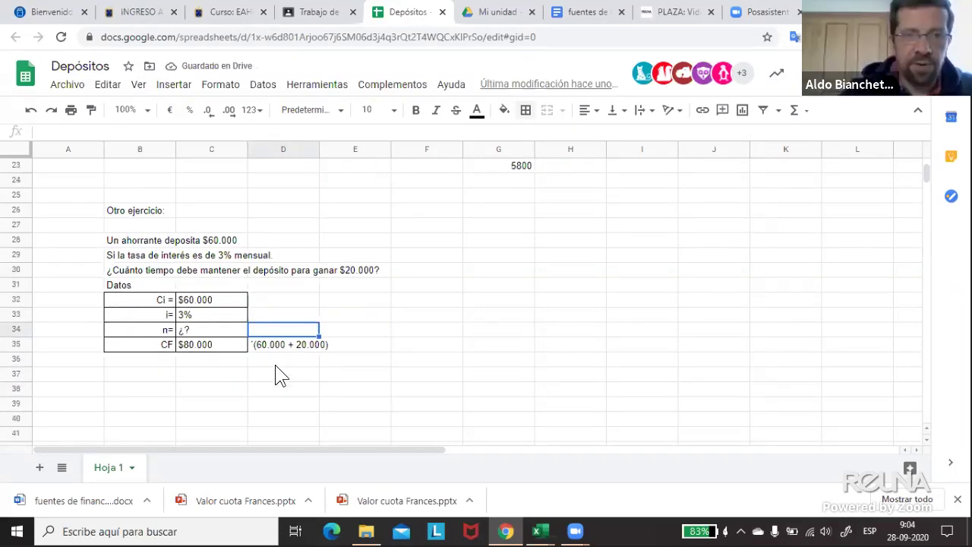
{"action": "left_click", "coordinate": [475, 219]}
{"action": "scroll", "coordinate": [494, 235], "scroll_direction": "up", "scroll_amount": 3}
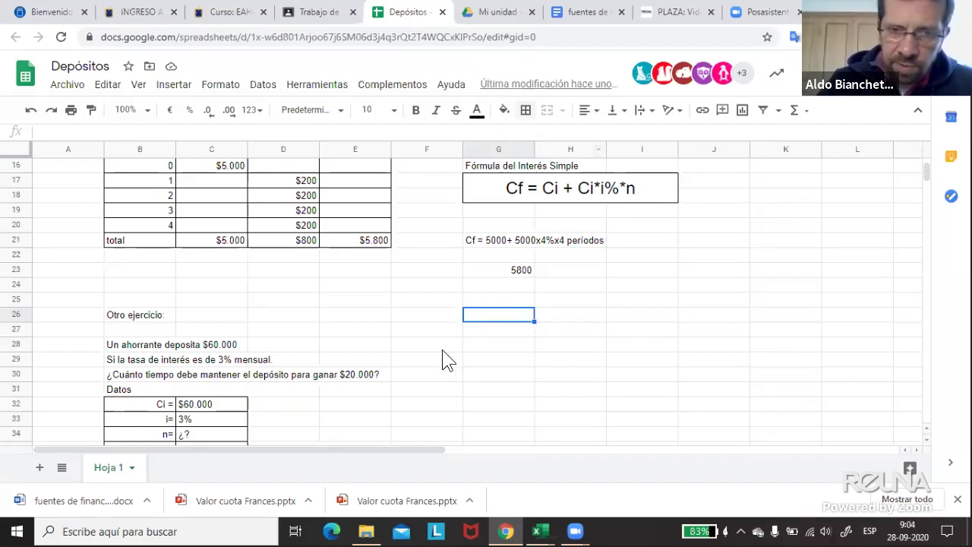
{"action": "left_click", "coordinate": [477, 333]}
{"action": "type", "text": "Ganancia"}
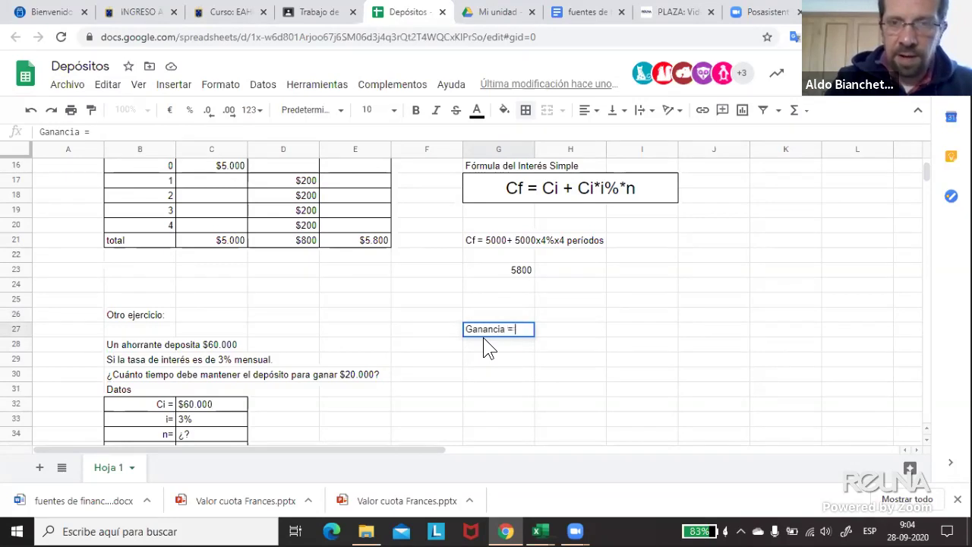
{"action": "type", "text": " = "}
{"action": "type", "text": "C"}
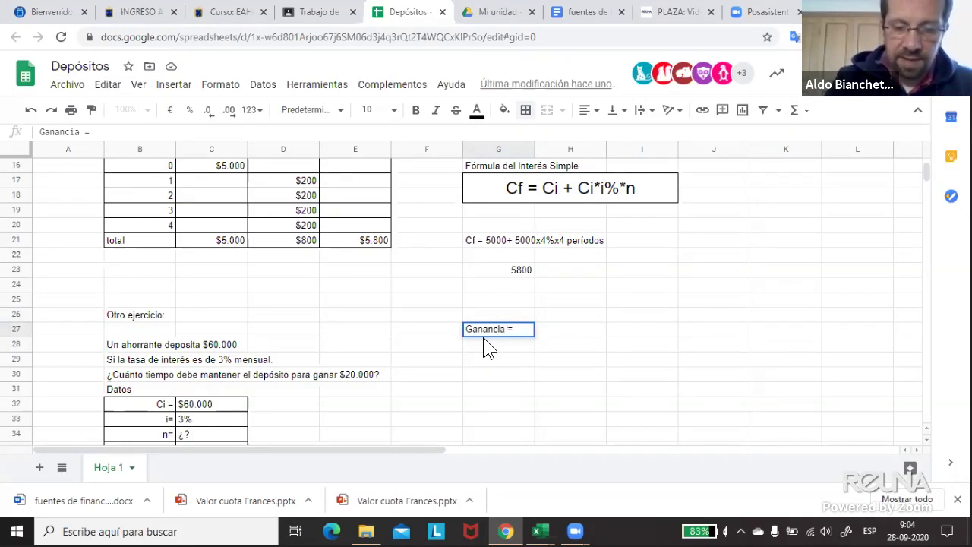
{"action": "type", "text": "i"}
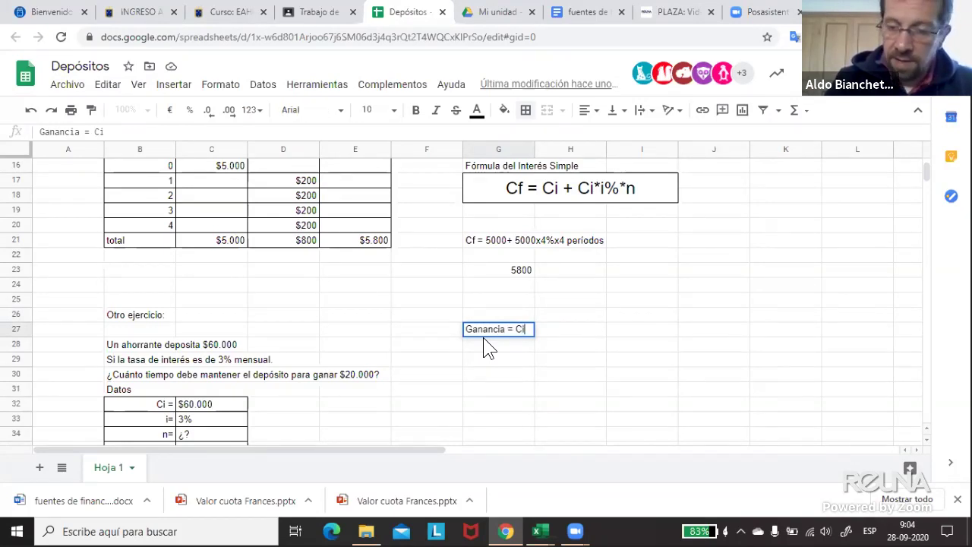
{"action": "type", "text": "x"}
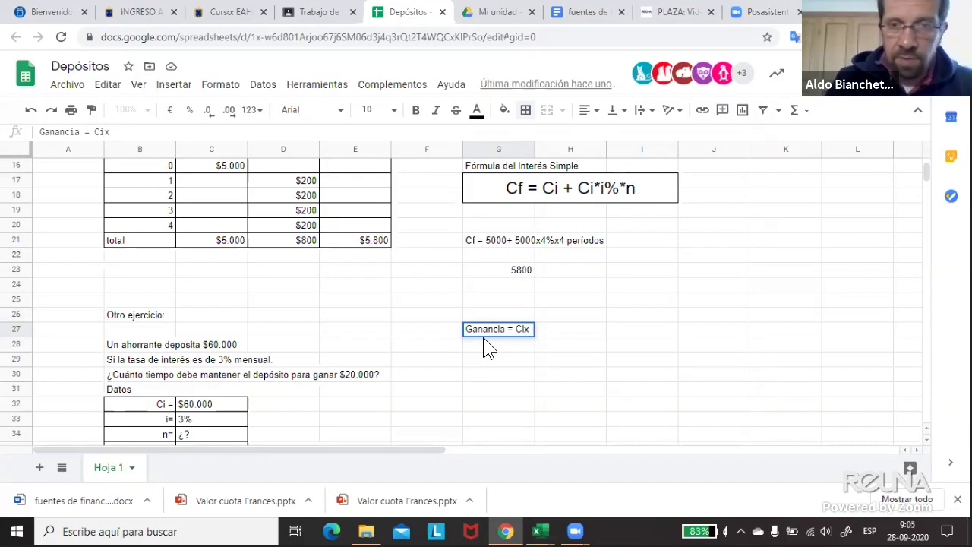
{"action": "type", "text": "i%"}
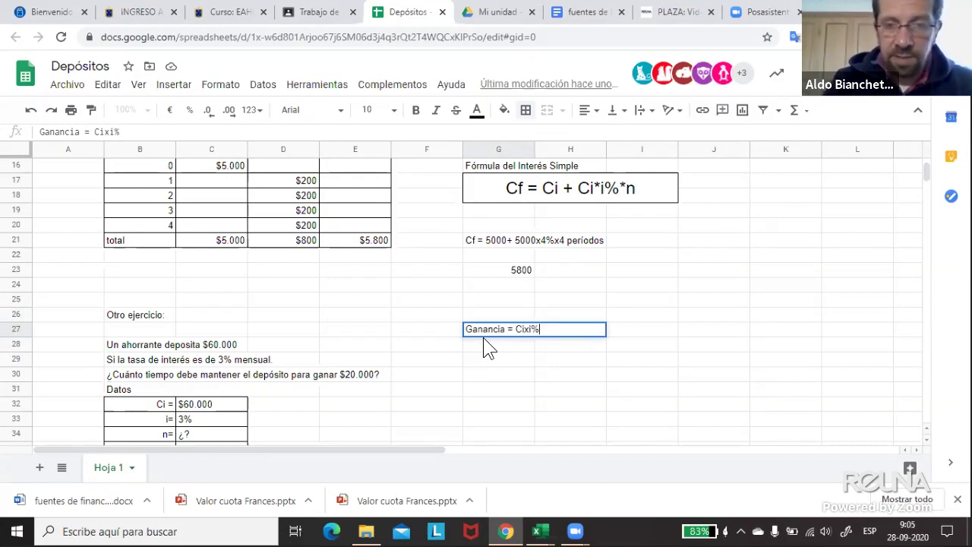
{"action": "type", "text": "x"}
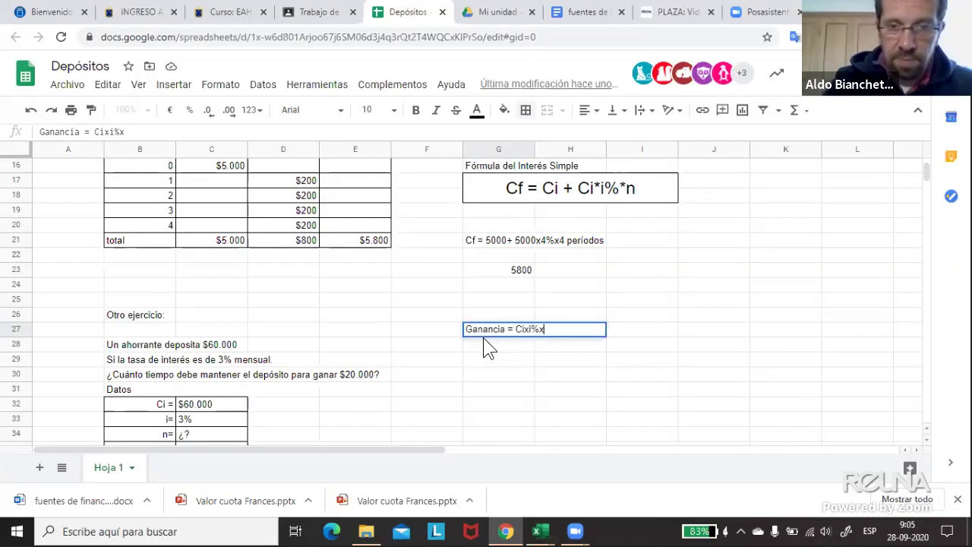
{"action": "type", "text": "n"}
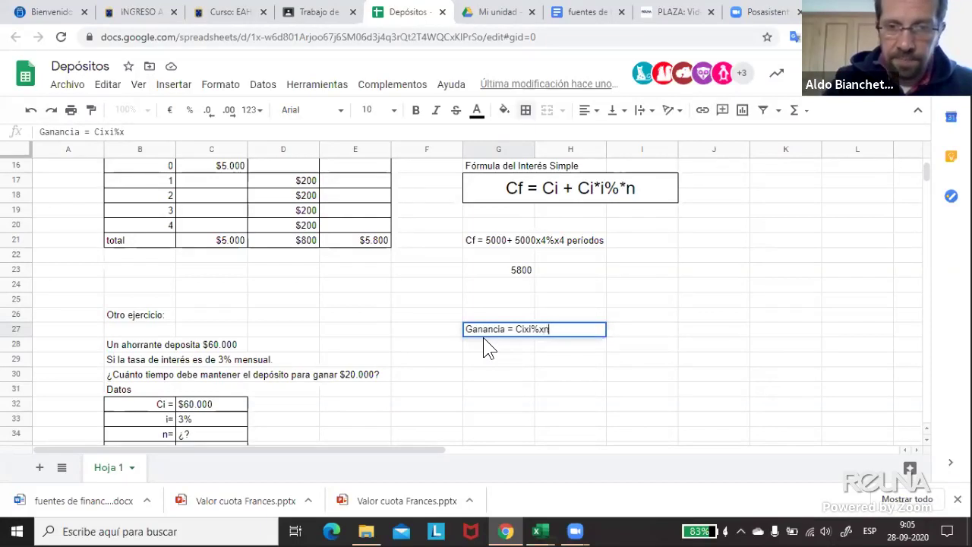
{"action": "key", "text": "Return"}
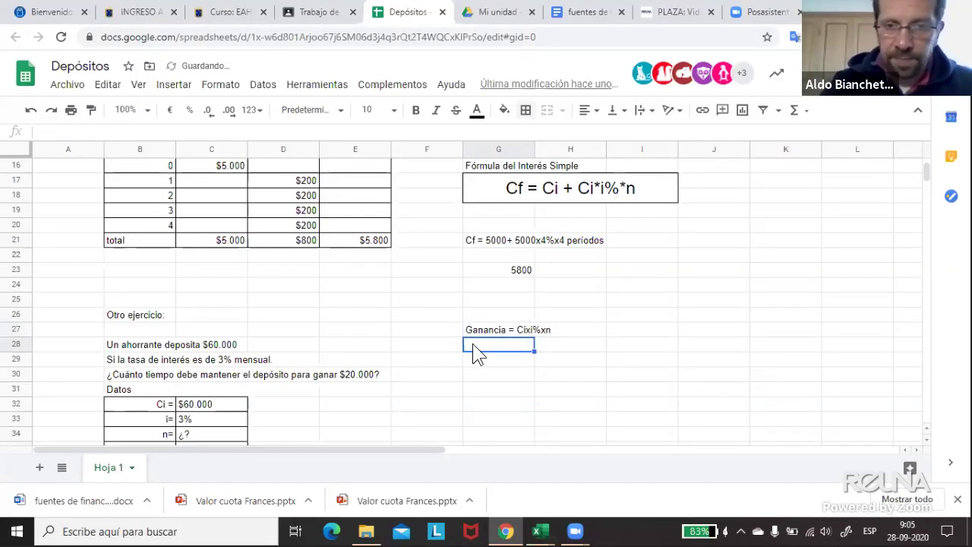
- Write the formula with the exercise's values, "´20.000 = 60.000 x 3% x n", in G29
{"action": "left_click", "coordinate": [496, 360]}
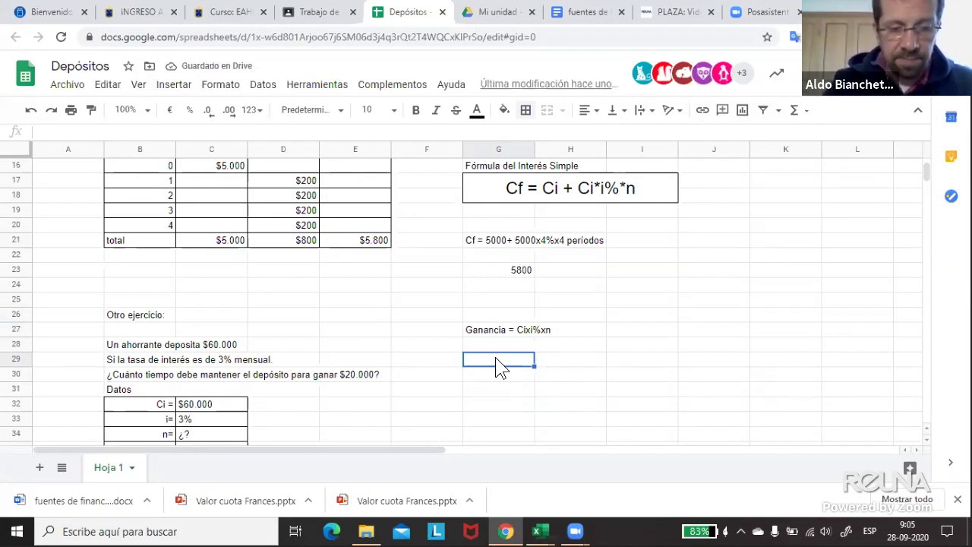
{"action": "type", "text": "2"}
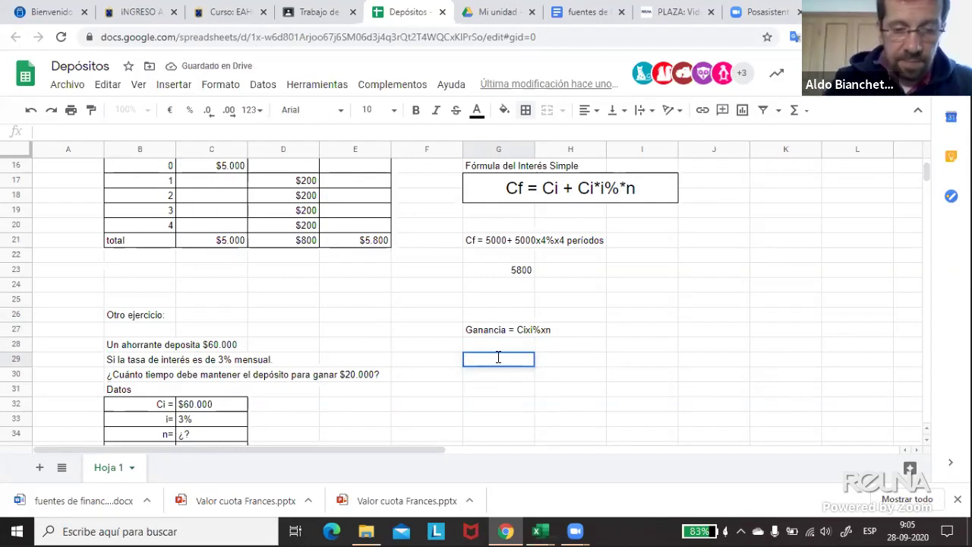
{"action": "type", "text": "20"}
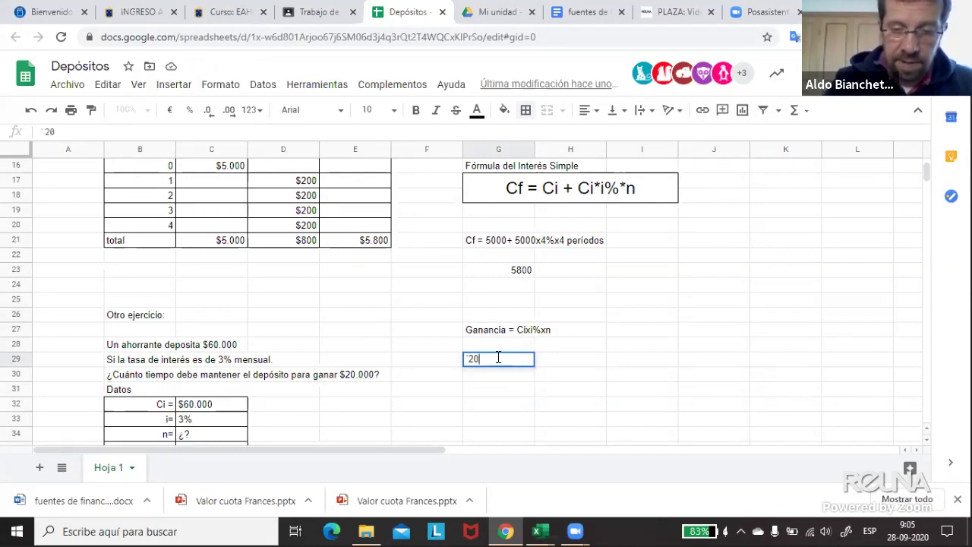
{"action": "type", "text": ".000 ="}
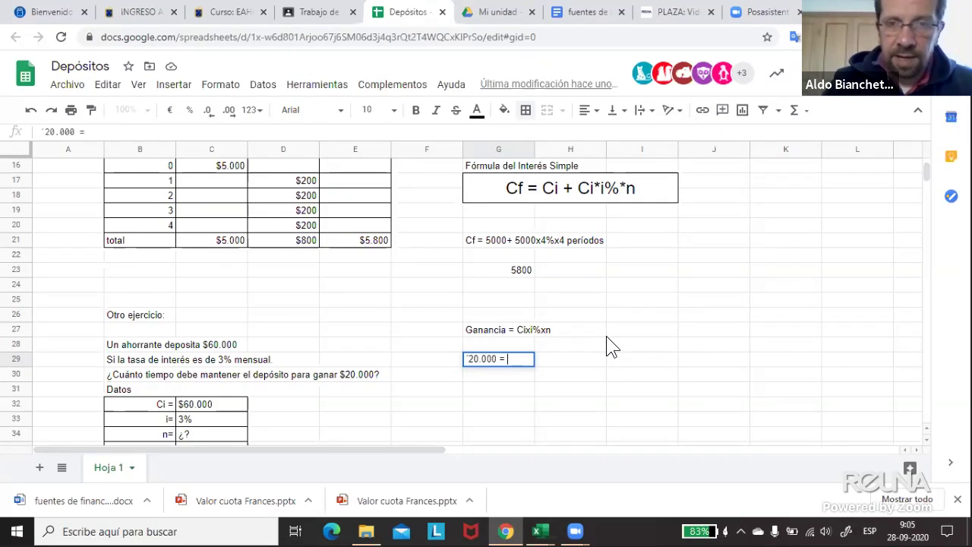
{"action": "type", "text": "60"}
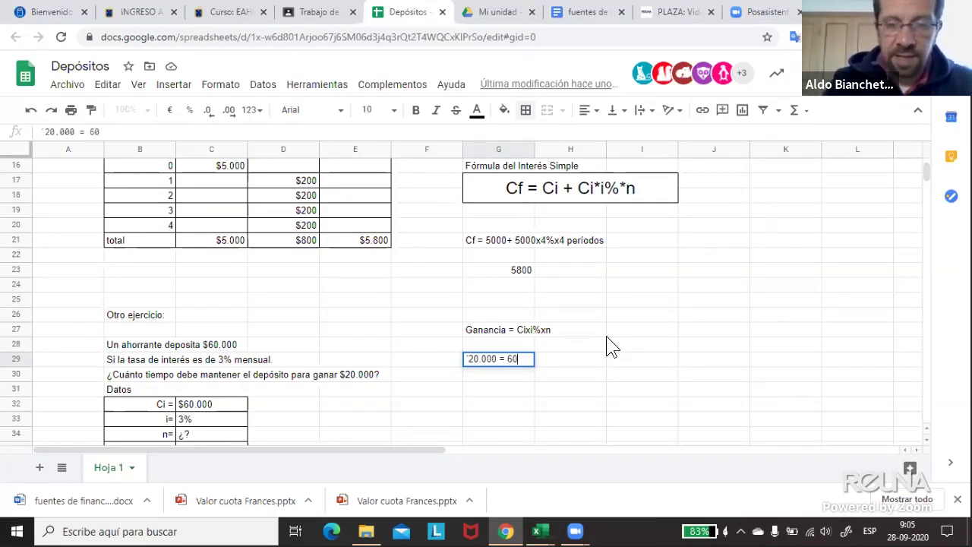
{"action": "type", "text": ".000"}
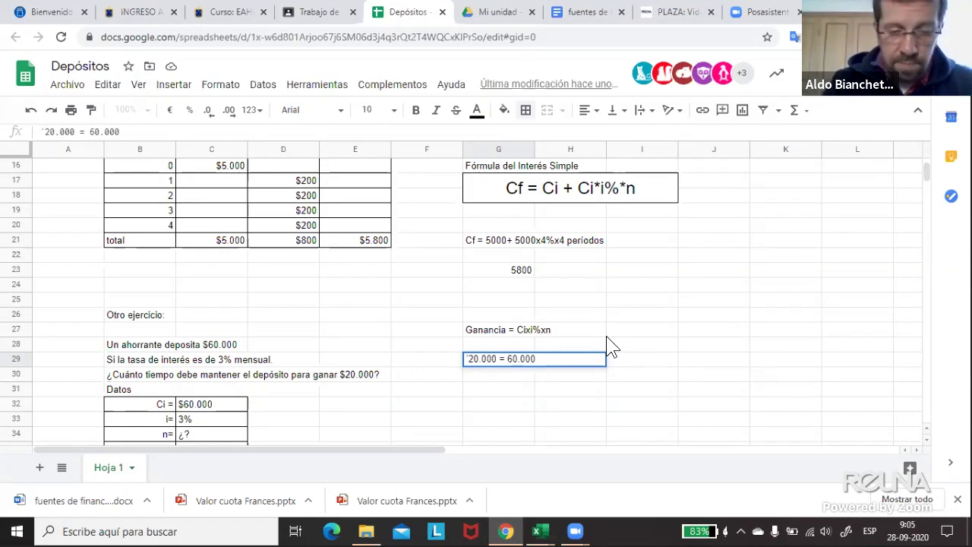
{"action": "type", "text": " x"}
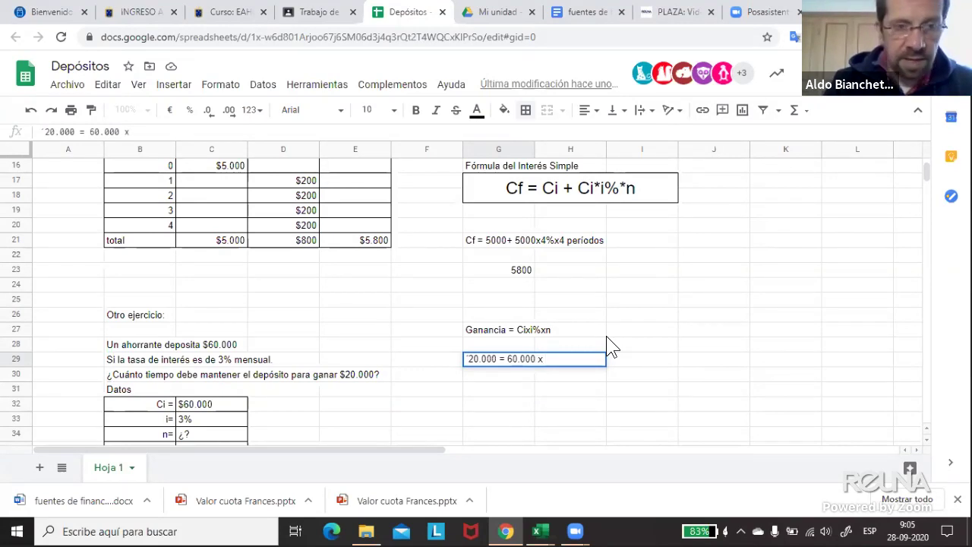
{"action": "type", "text": " 3"}
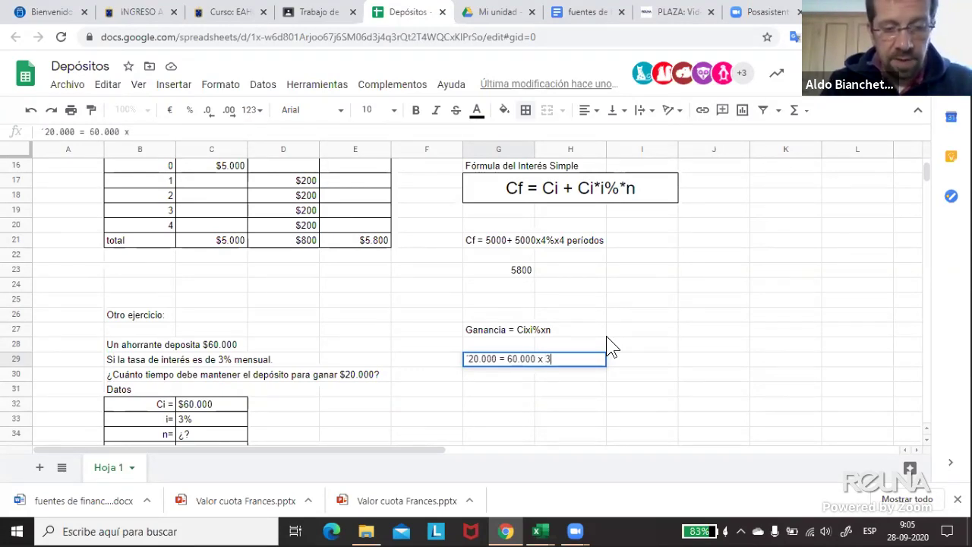
{"action": "type", "text": "% x "}
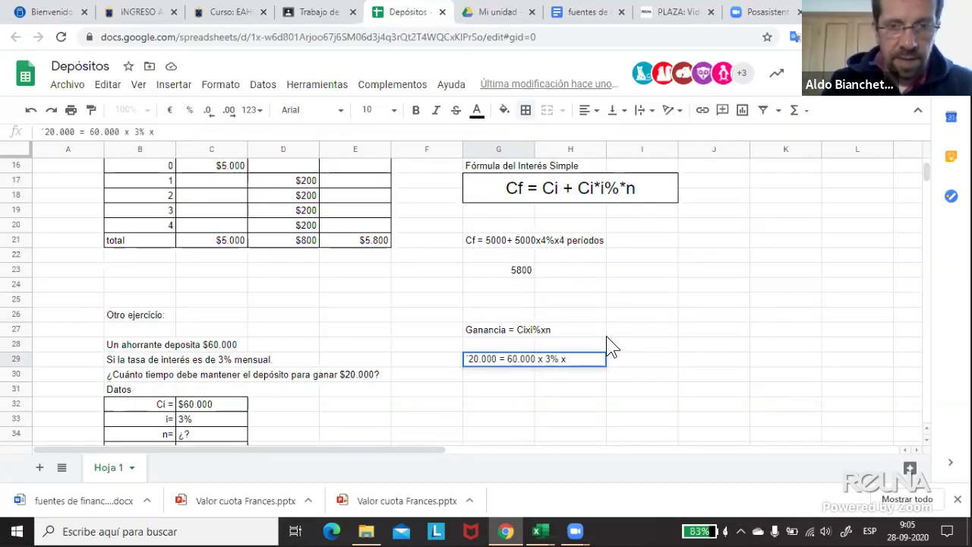
{"action": "type", "text": "n"}
{"action": "key", "text": "Return"}
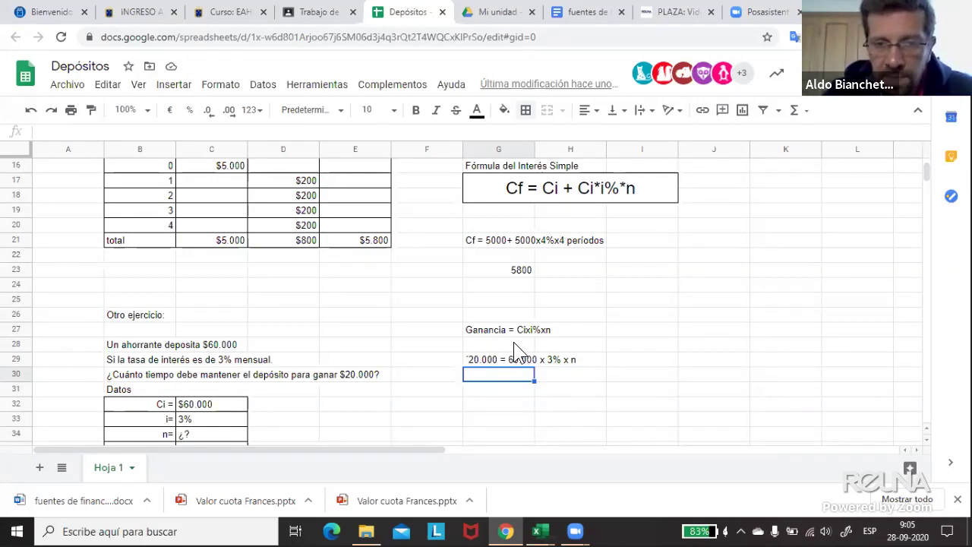
- Rewrite the gain equation with the rate as a decimal, "20.000 = 60.000 * 0.03 x n", in G31
{"action": "scroll", "coordinate": [534, 363], "scroll_direction": "down", "scroll_amount": 3}
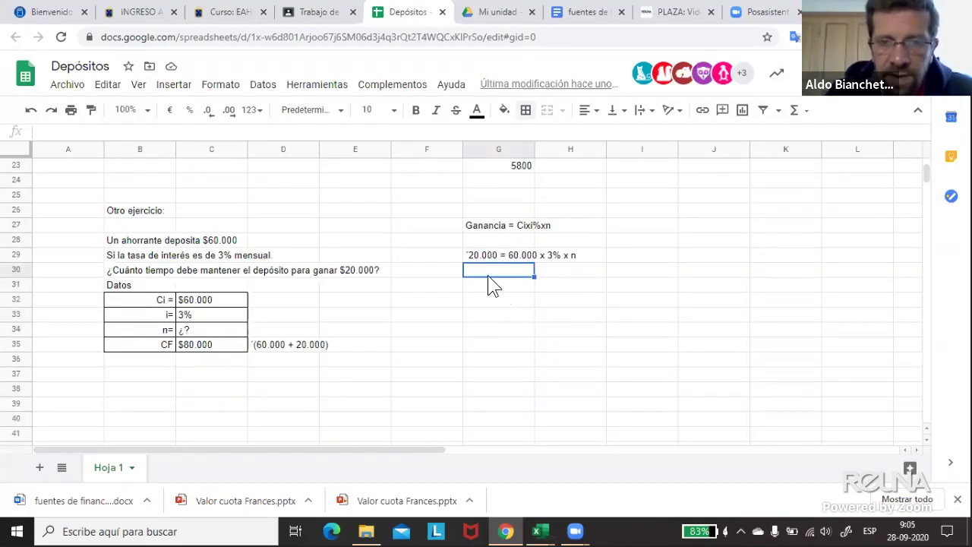
{"action": "left_click", "coordinate": [531, 257]}
{"action": "left_click", "coordinate": [563, 255]}
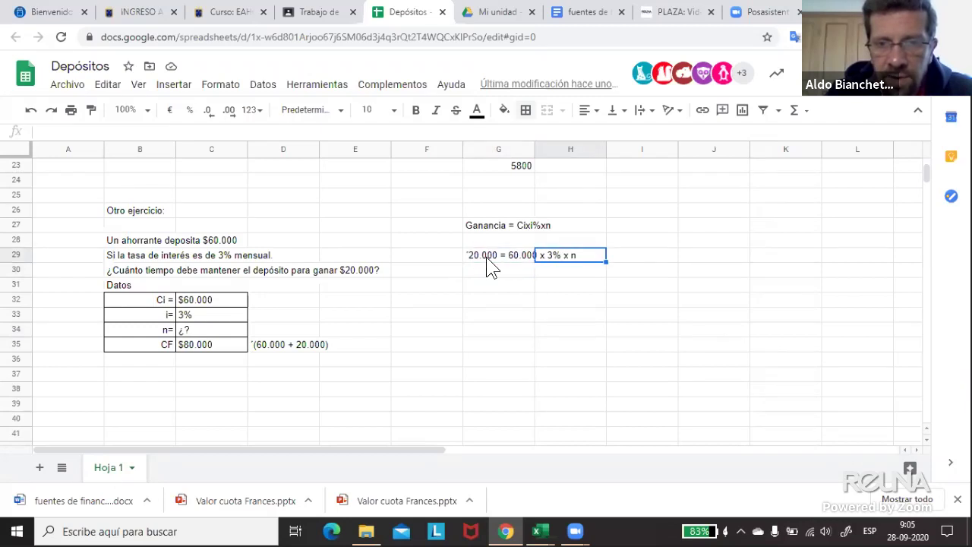
{"action": "left_click", "coordinate": [527, 269]}
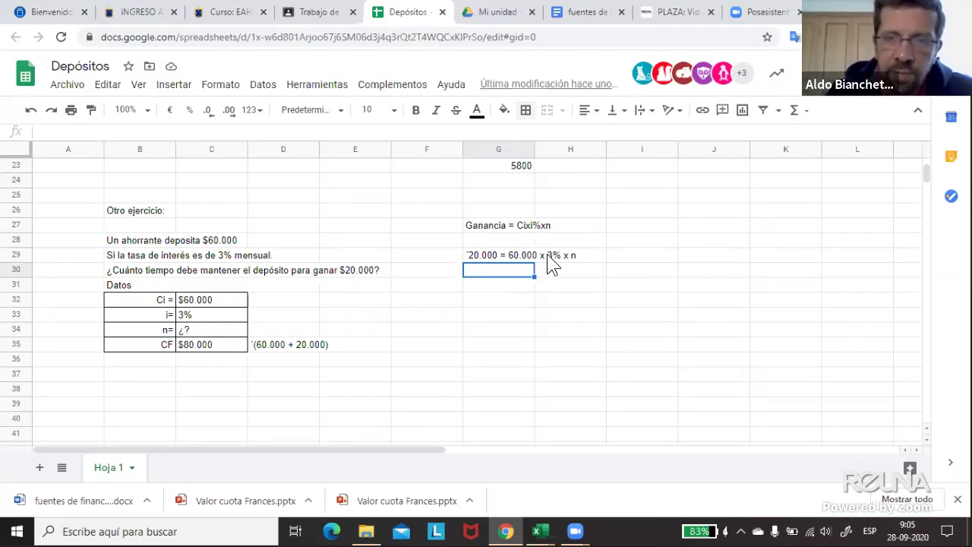
{"action": "left_click", "coordinate": [491, 285]}
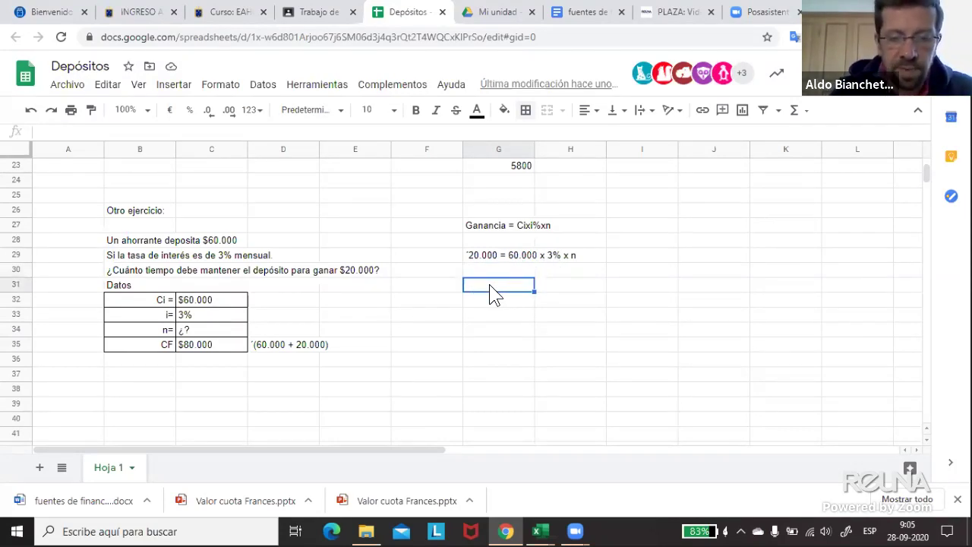
{"action": "type", "text": "20.000 ="}
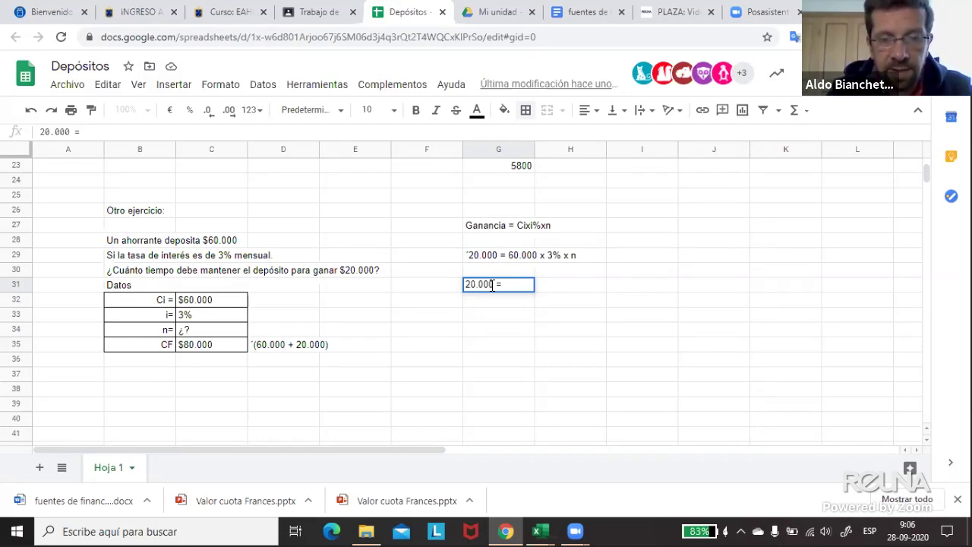
{"action": "type", "text": "60."}
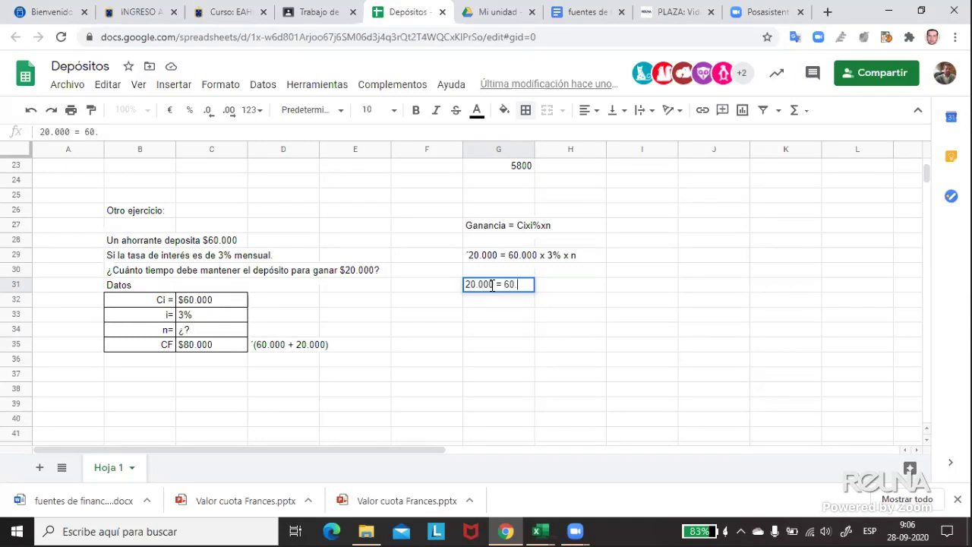
{"action": "type", "text": "000 * "}
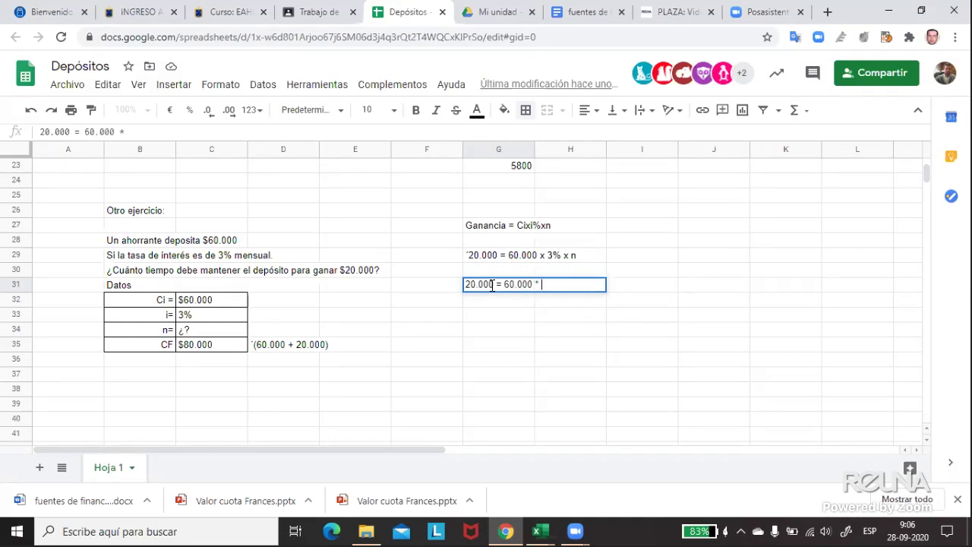
{"action": "type", "text": "0.0"}
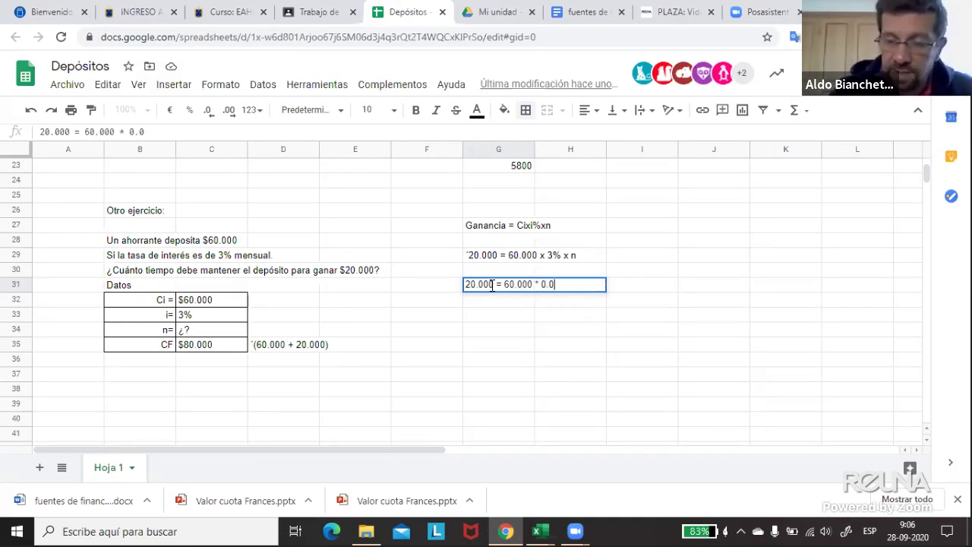
{"action": "type", "text": "6"}
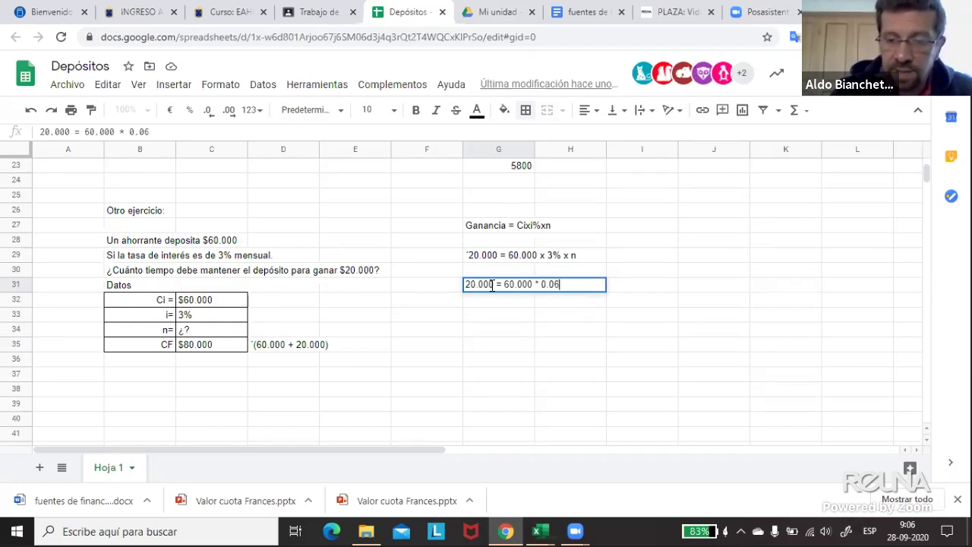
{"action": "key", "text": "BackSpace"}
{"action": "type", "text": "3"}
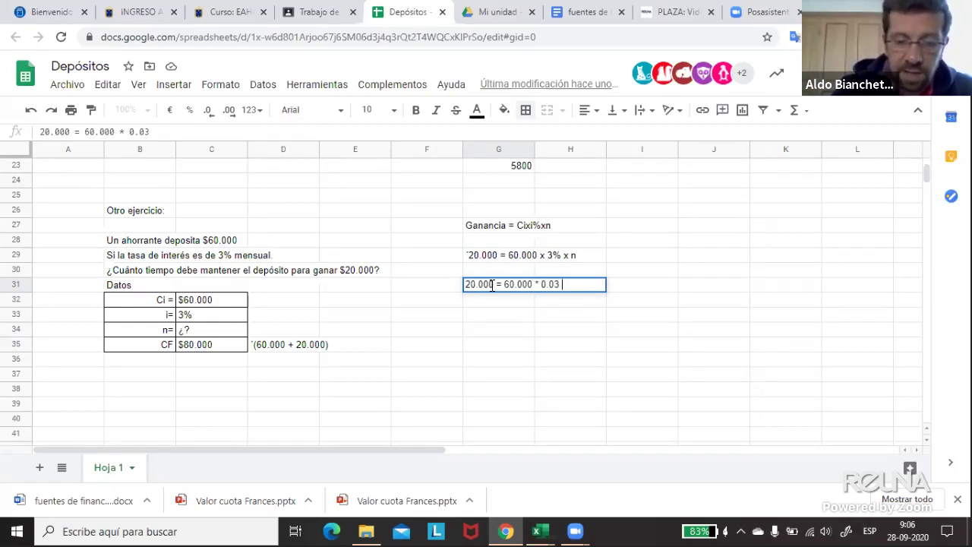
{"action": "type", "text": " x n"}
{"action": "key", "text": "Return"}
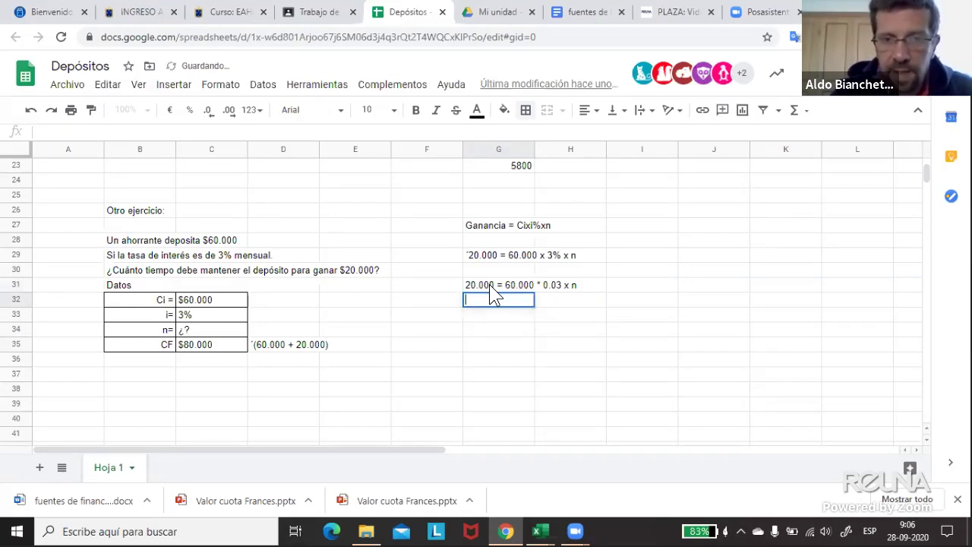
- Begin the simplified equation in G33 by entering "20.000 ="
{"action": "key", "text": "Down"}
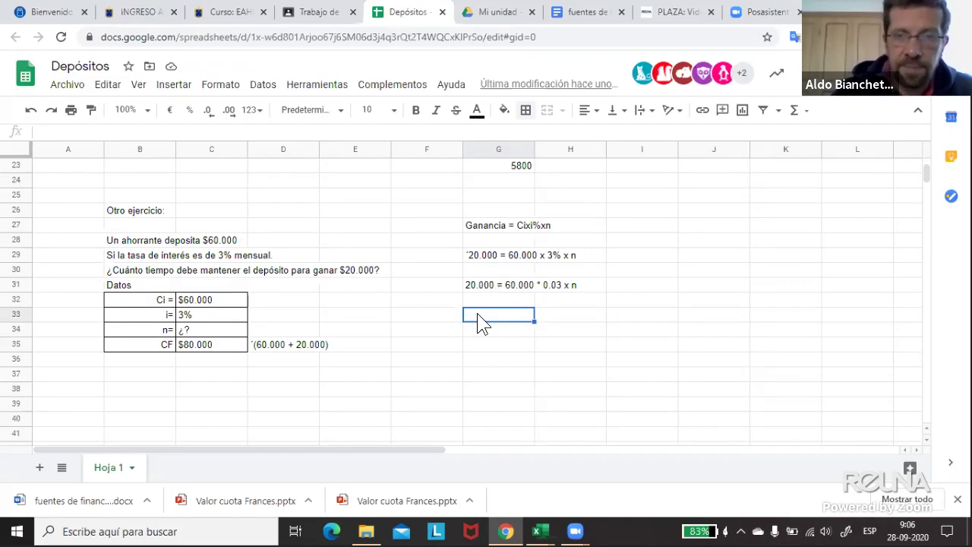
{"action": "type", "text": "20"}
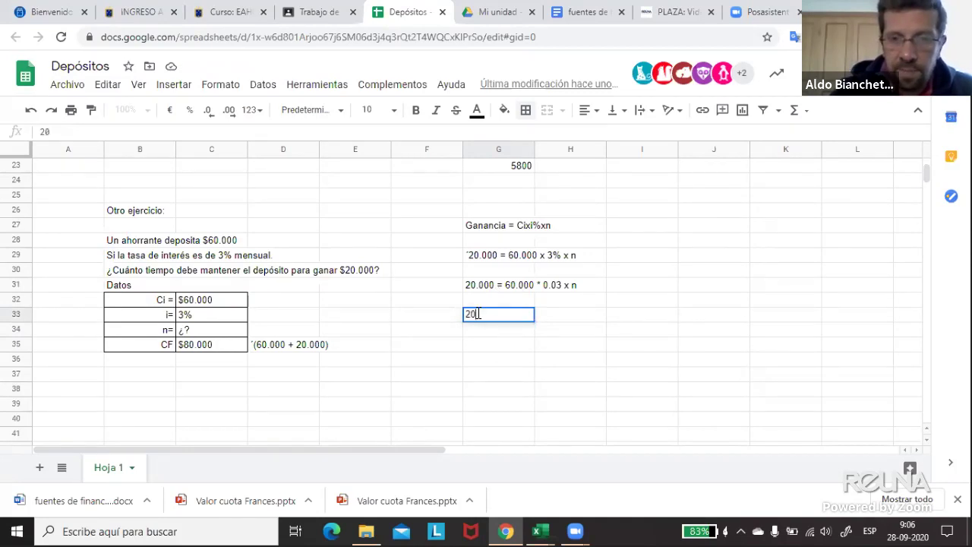
{"action": "type", "text": ".000 ="}
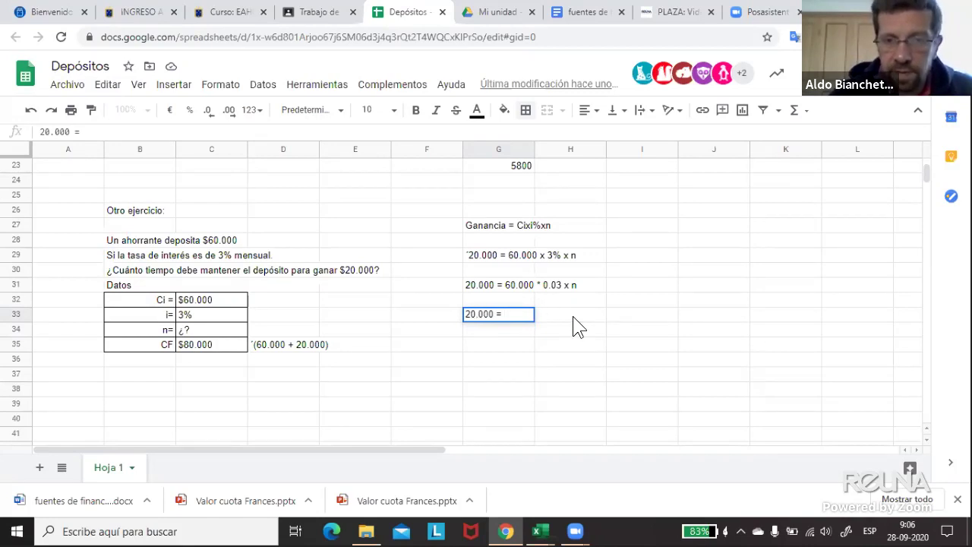
{"action": "left_click", "coordinate": [565, 347]}
- Calculate the interest per period in G35 with the formula =60000*0,03
{"action": "left_click", "coordinate": [479, 348]}
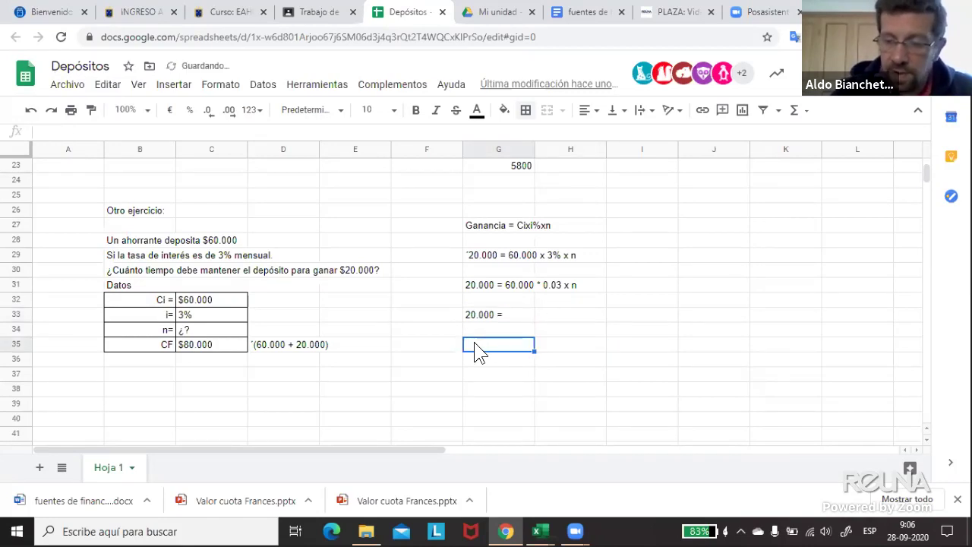
{"action": "type", "text": "+60000*0.03"}
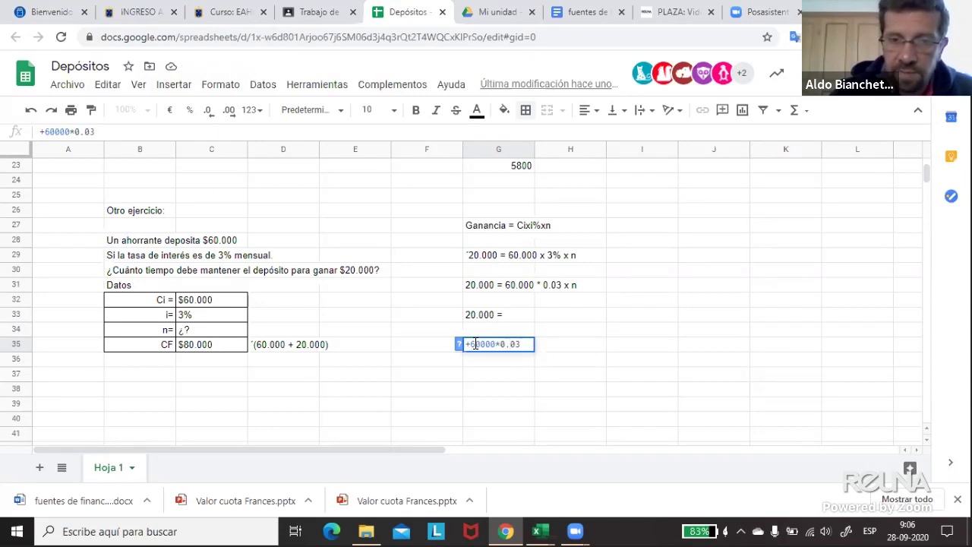
{"action": "key", "text": "Return"}
{"action": "left_click", "coordinate": [479, 344]}
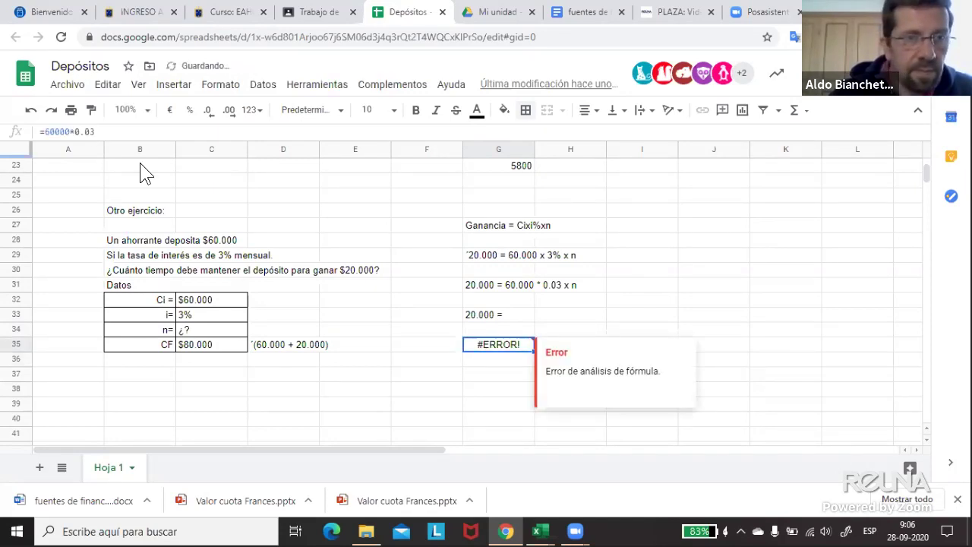
{"action": "left_click", "coordinate": [86, 131]}
{"action": "key", "text": "BackSpace"}
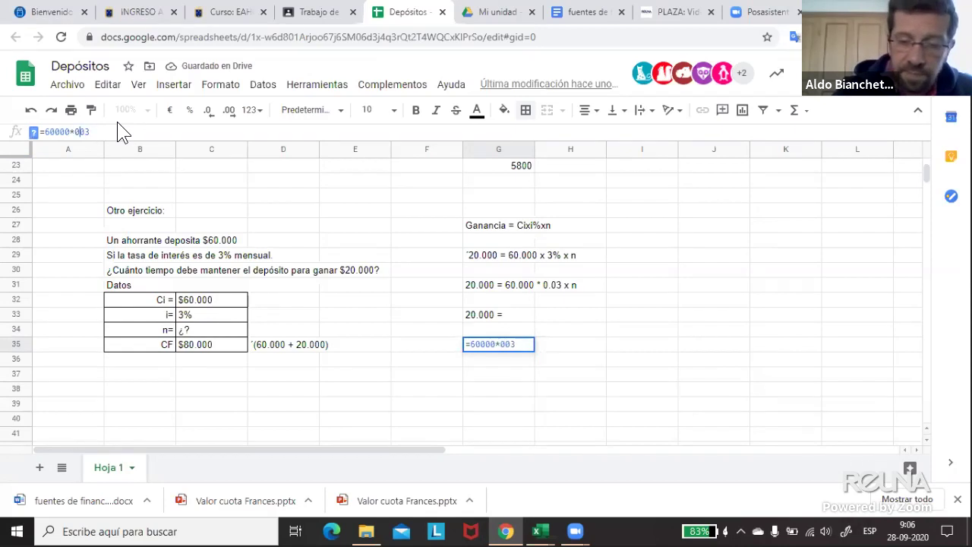
{"action": "type", "text": ","}
{"action": "key", "text": "Return"}
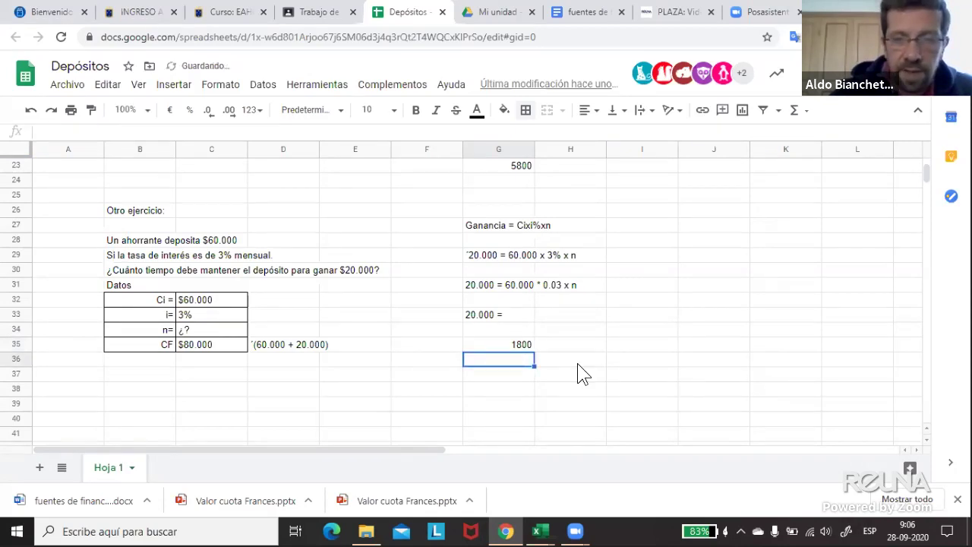
- Complete the simplified equation in G33 so it reads "20.000 = 1800 * n"
{"action": "left_click", "coordinate": [507, 345]}
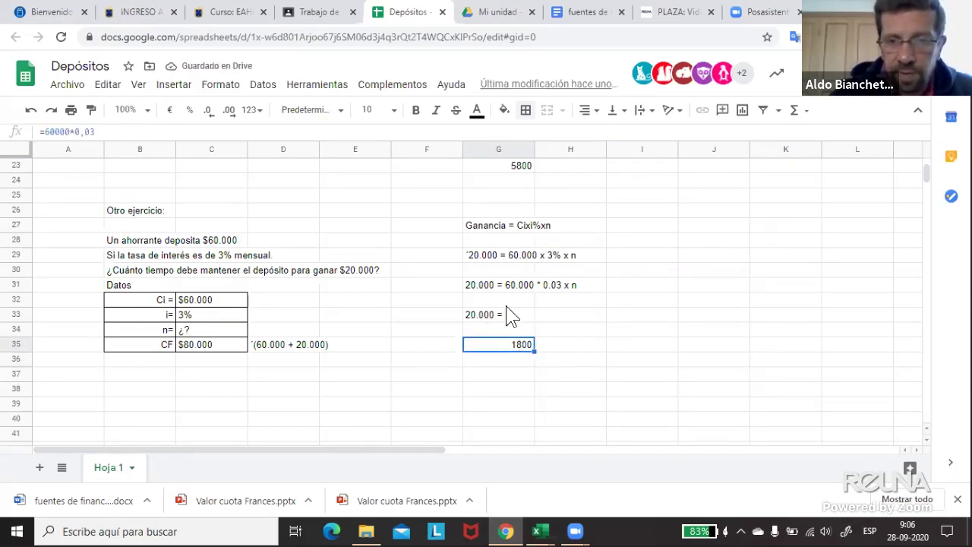
{"action": "left_click", "coordinate": [511, 316]}
{"action": "left_click", "coordinate": [212, 132]}
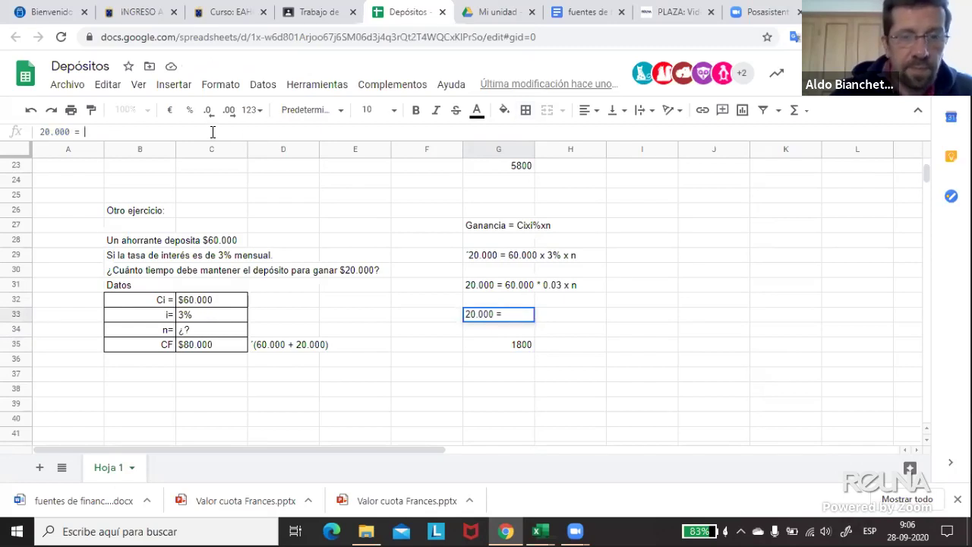
{"action": "type", "text": "1800"}
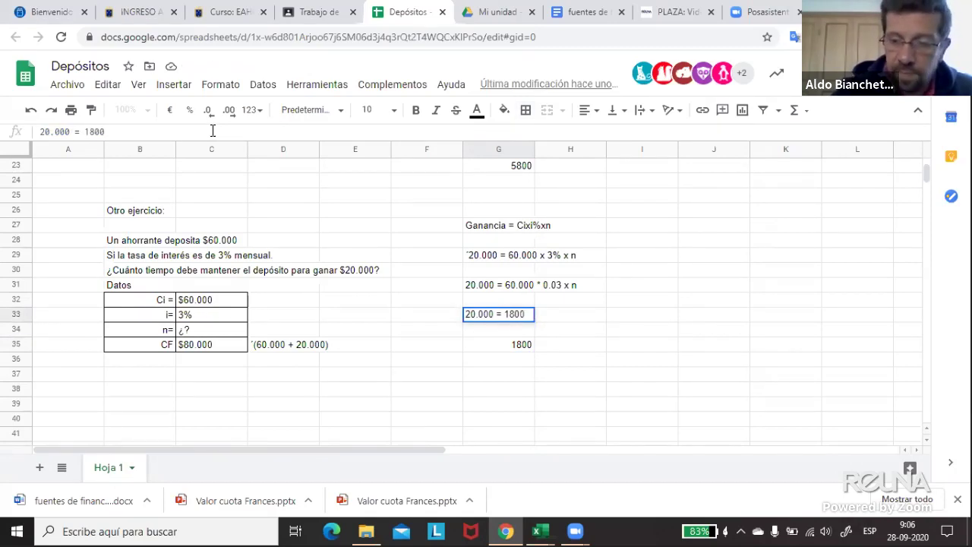
{"action": "type", "text": " * n"}
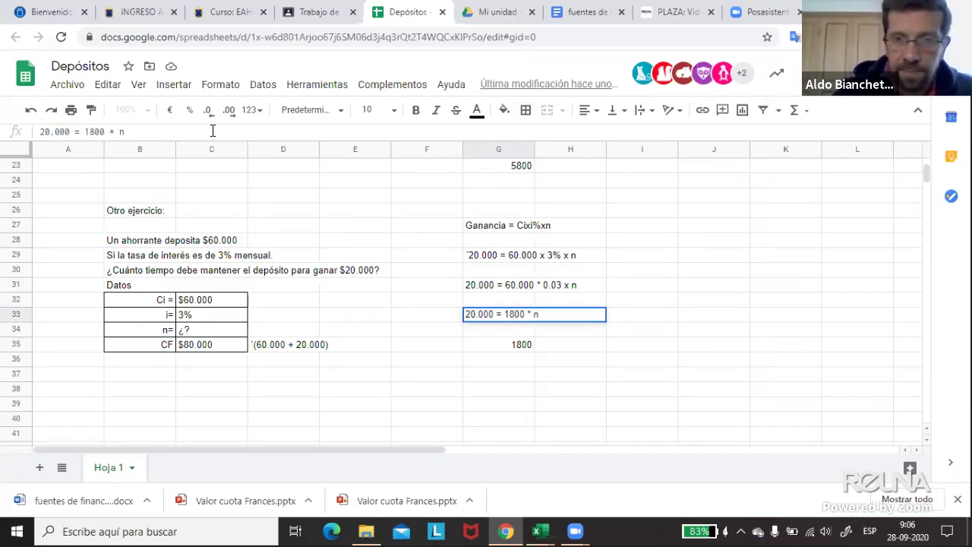
{"action": "key", "text": "Return"}
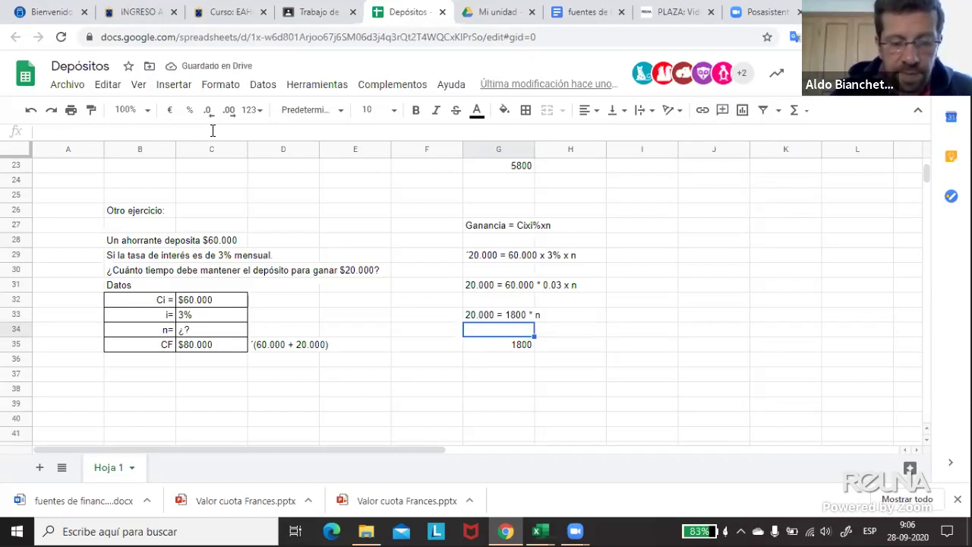
- Replace the auxiliary calculation in G35 with the instruction "Dividir todo por 1.800"
{"action": "key", "text": "Return"}
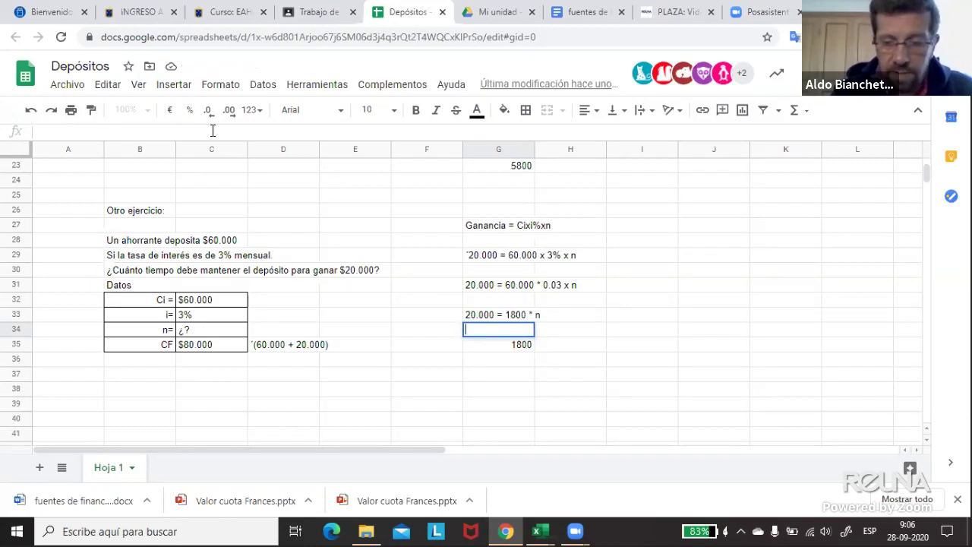
{"action": "key", "text": "Down"}
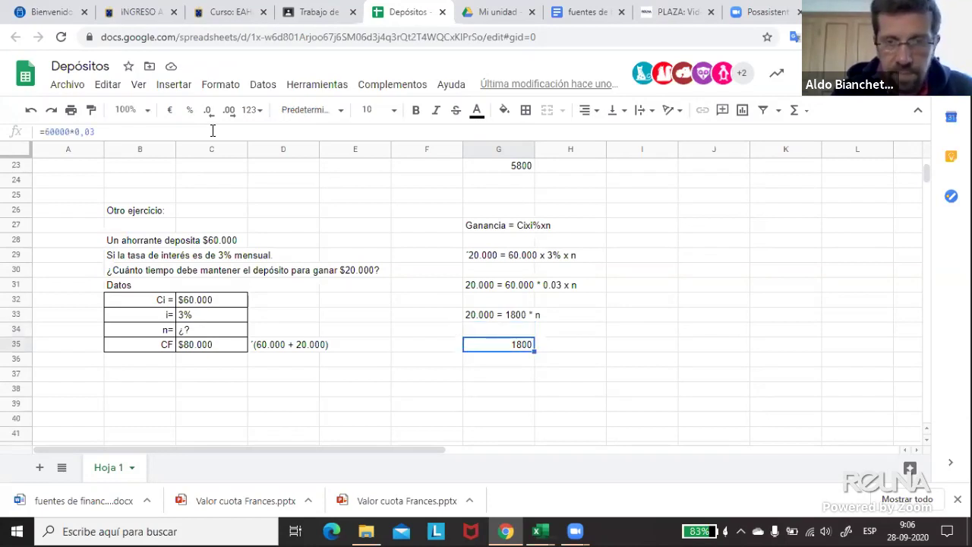
{"action": "key", "text": "Delete"}
{"action": "type", "text": "Di"}
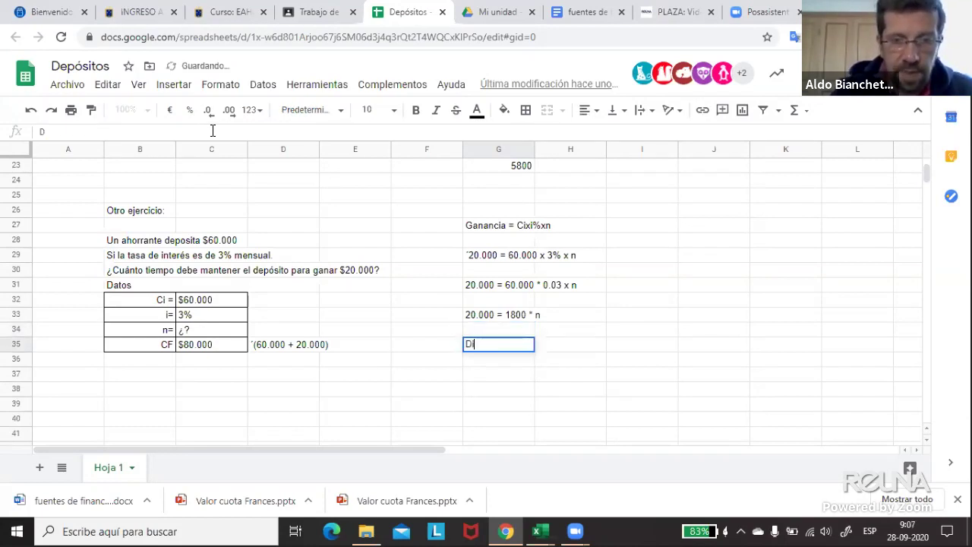
{"action": "type", "text": "vidor"}
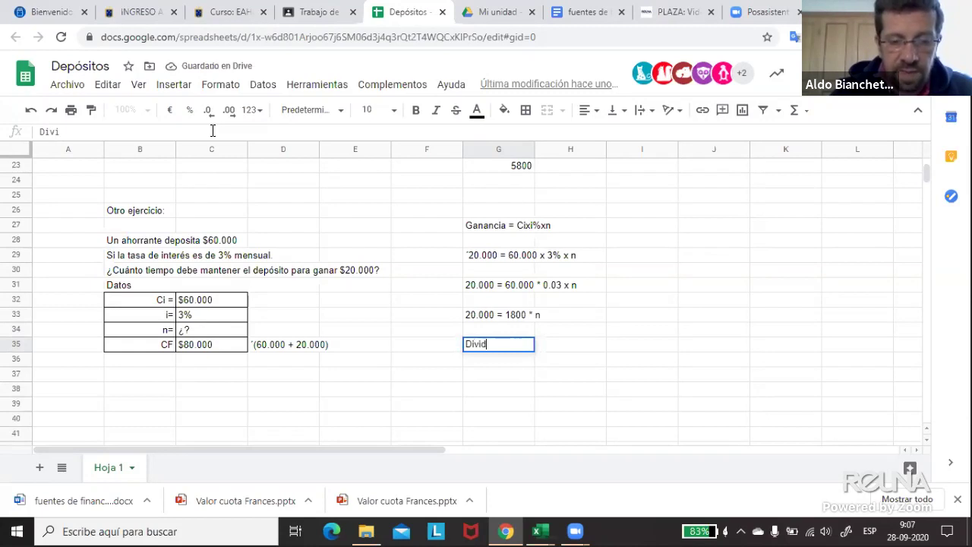
{"action": "key", "text": "BackSpace"}
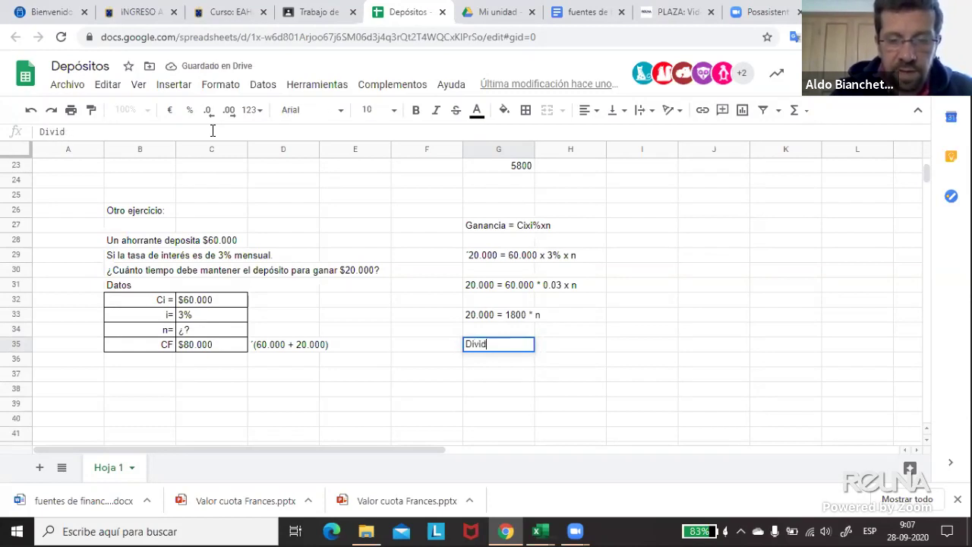
{"action": "type", "text": "ir todo por 1"}
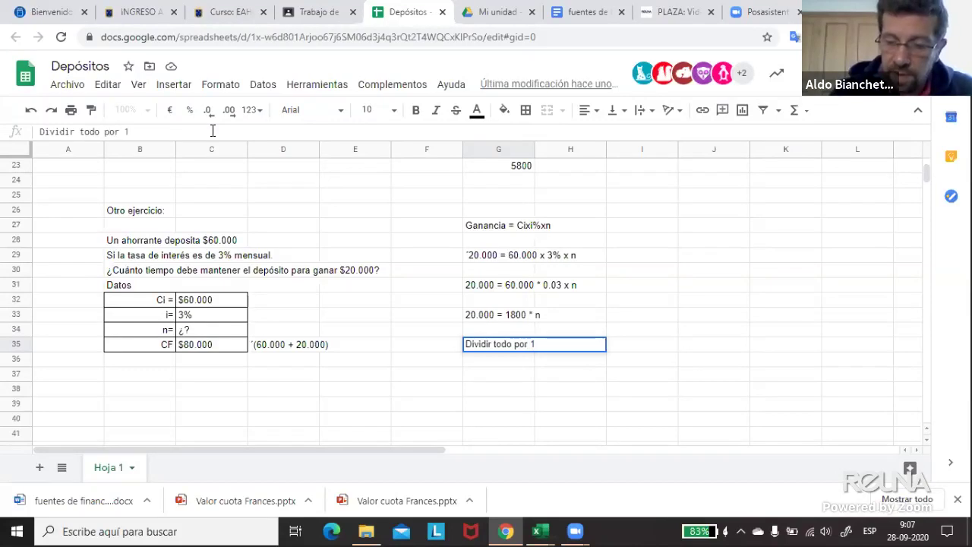
{"action": "type", "text": ".800"}
{"action": "key", "text": "Return"}
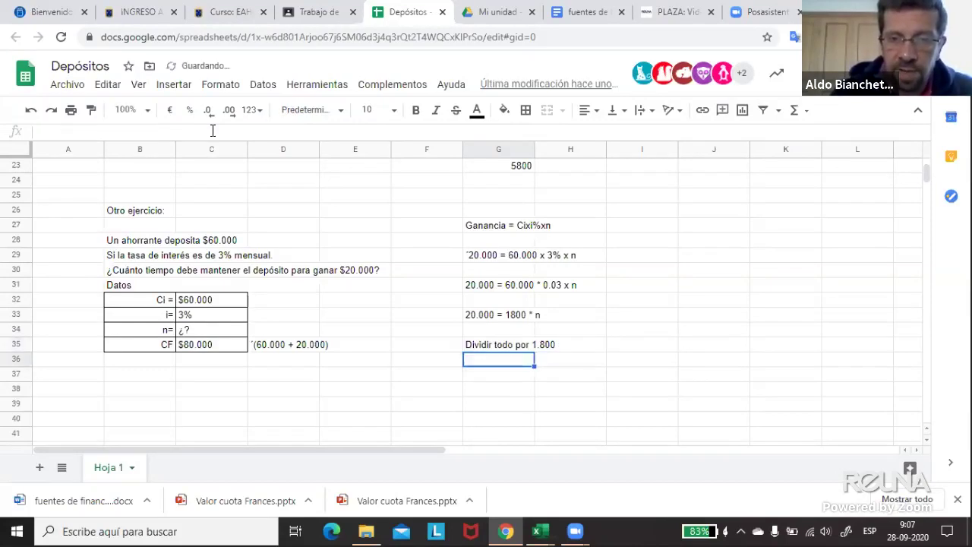
- Lay out the division below the instruction, with 20.000 in G37 and 1800 under it in G38
{"action": "key", "text": "Down"}
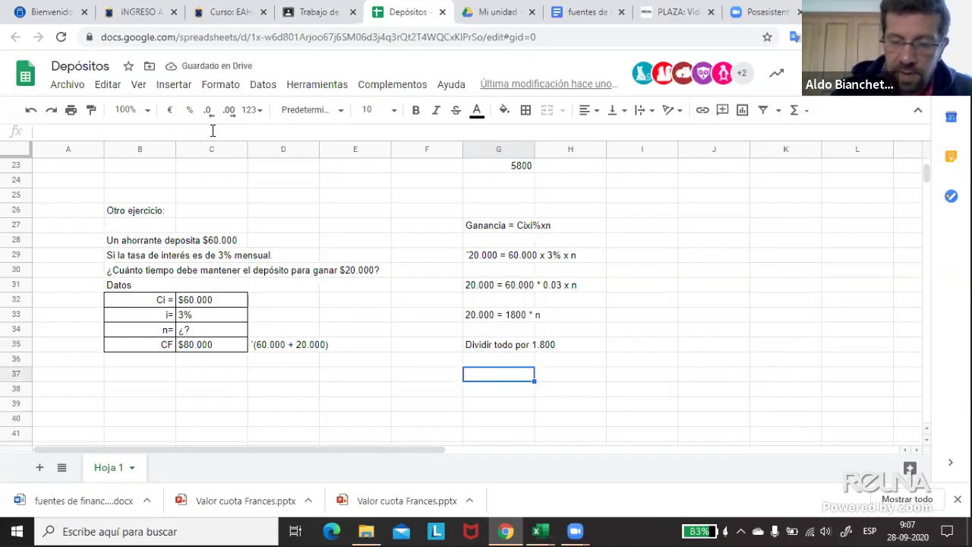
{"action": "type", "text": "20"}
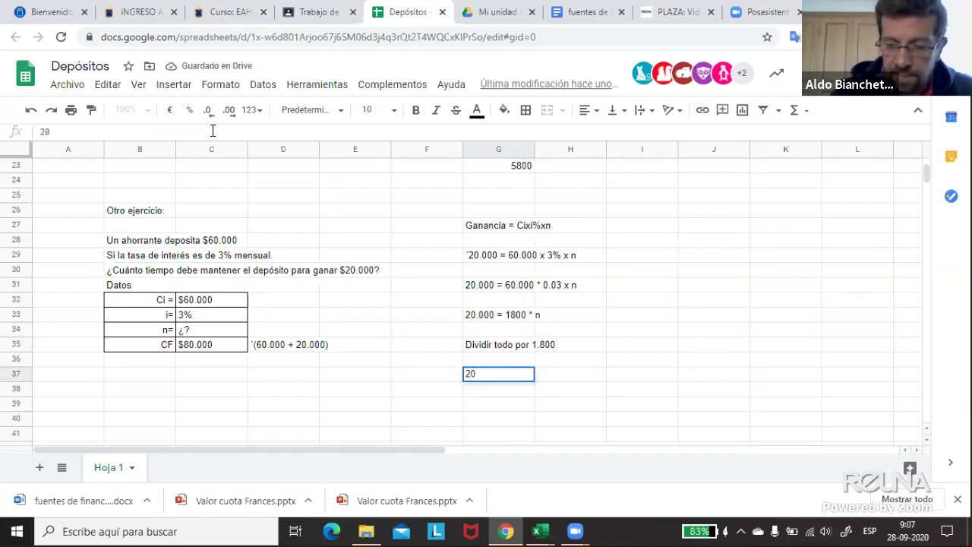
{"action": "type", "text": ".000"}
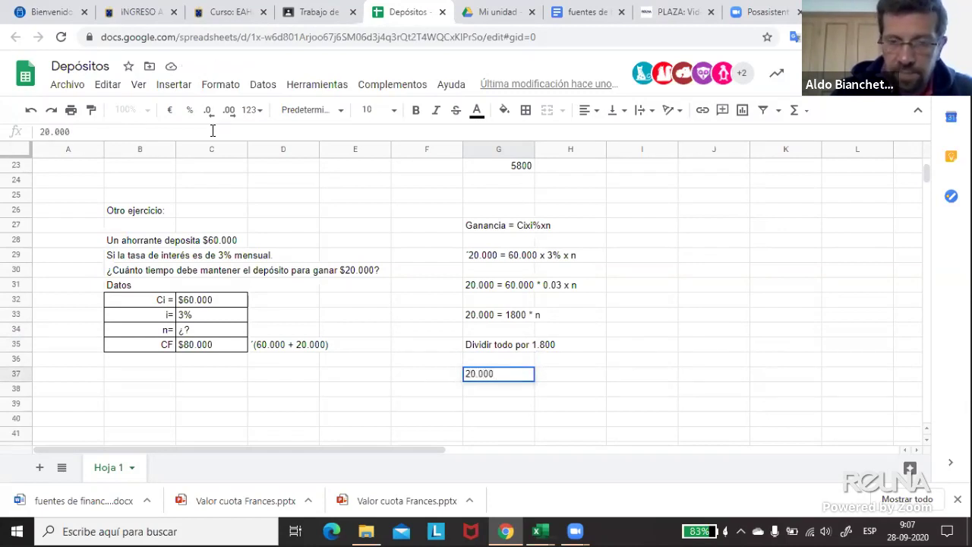
{"action": "key", "text": "Return"}
{"action": "type", "text": "1800"}
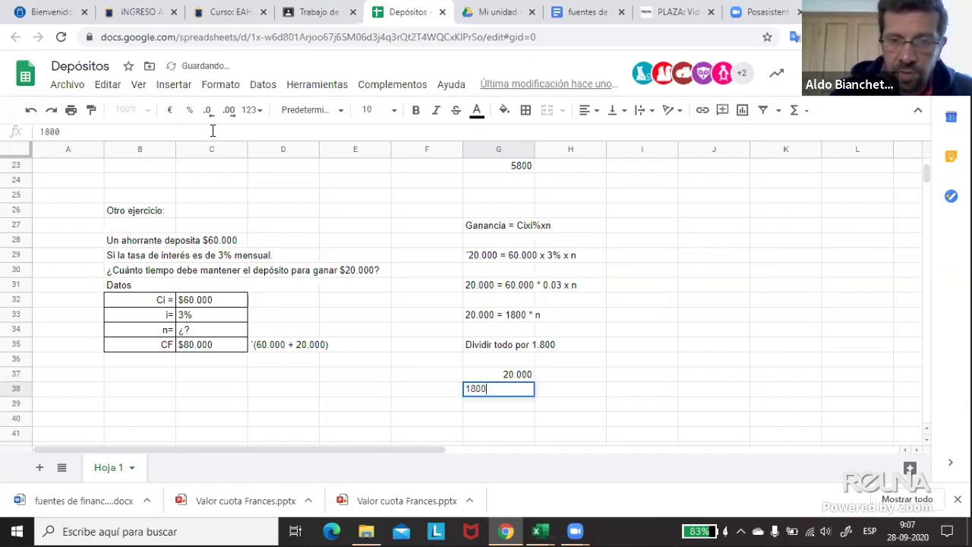
- Commit the 1800 in G38 as the denominator and enter "´=n" in H37 next to the 20.000
{"action": "key", "text": "Return"}
{"action": "key", "text": "Up"}
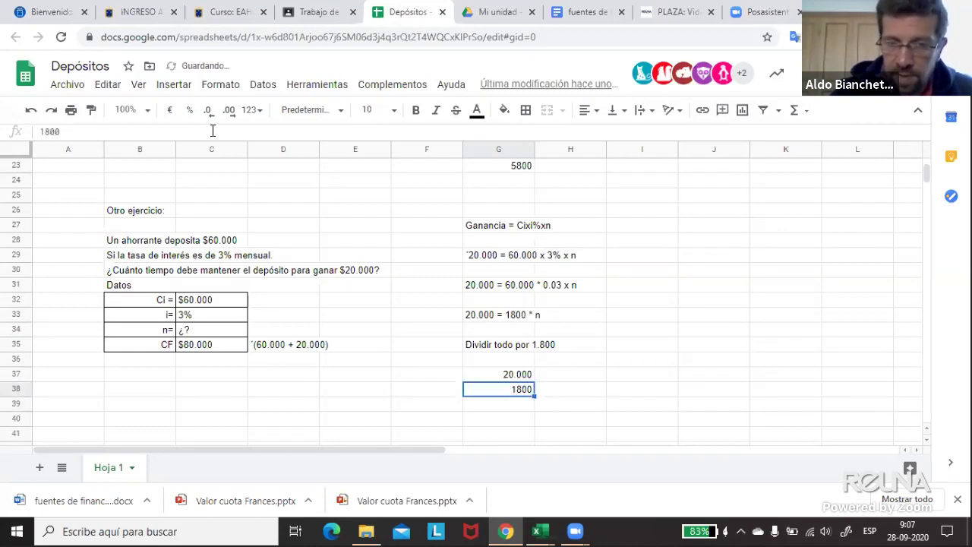
{"action": "key", "text": "Right"}
{"action": "key", "text": "Right"}
{"action": "key", "text": "Up"}
{"action": "key", "text": "Left"}
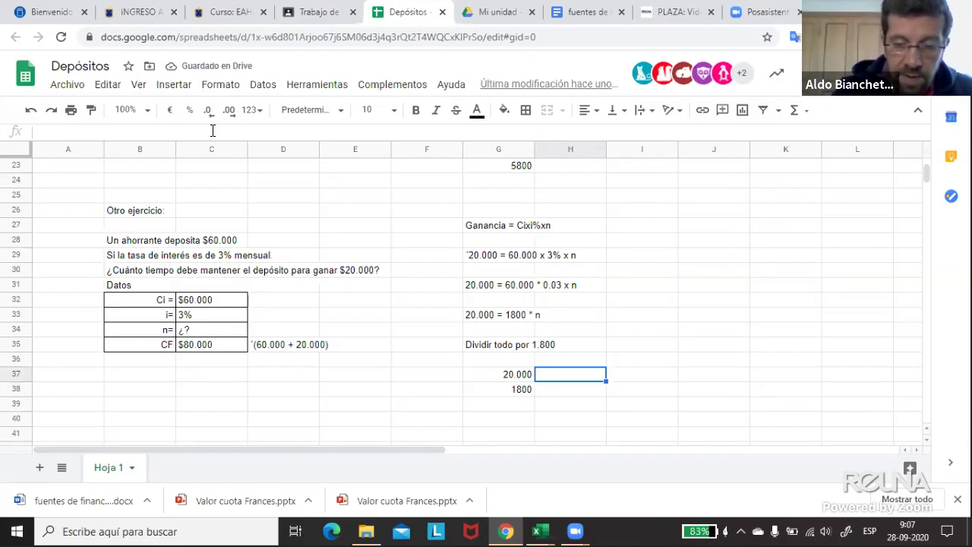
{"action": "type", "text": "´=n"}
{"action": "key", "text": "Return"}
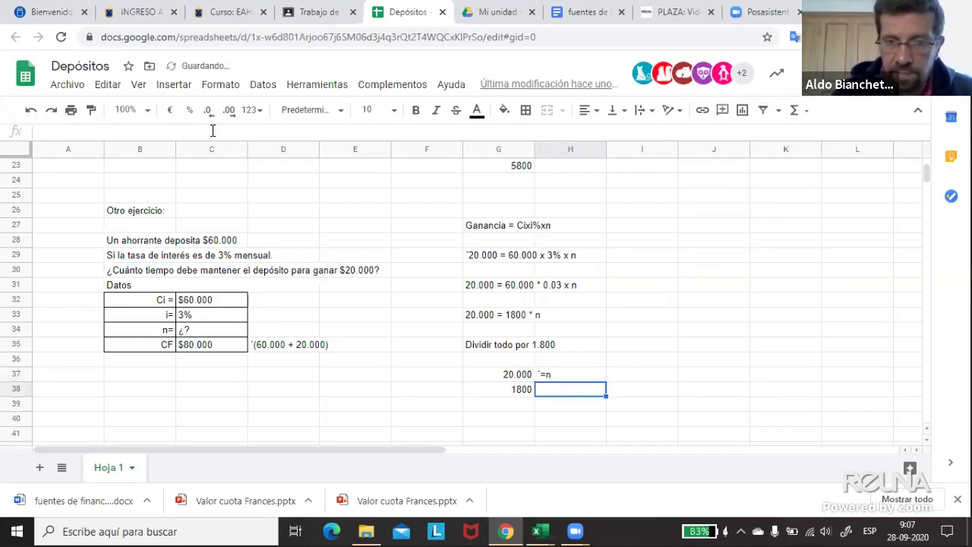
- Add a bottom border to G37 as the fraction line between 20.000 and 1800
{"action": "left_click", "coordinate": [501, 374]}
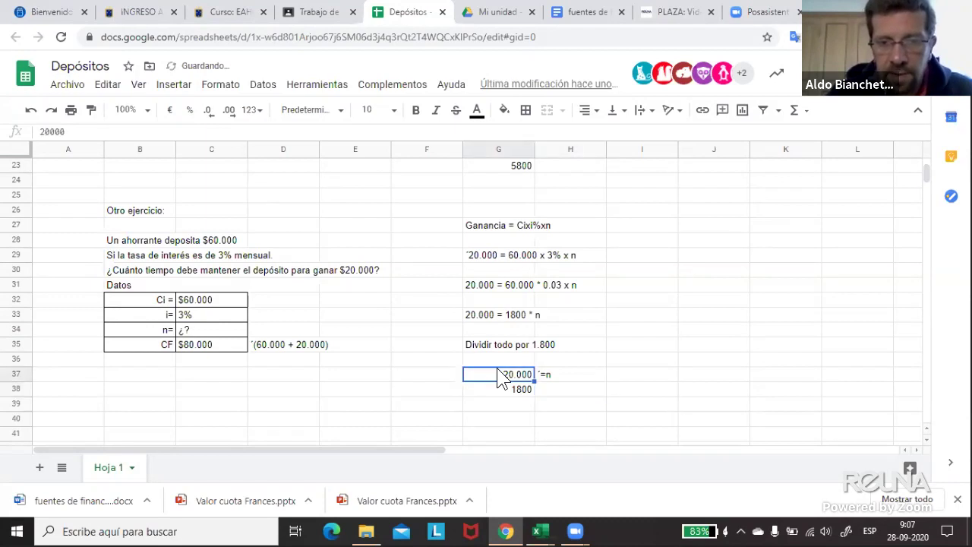
{"action": "left_click", "coordinate": [525, 112]}
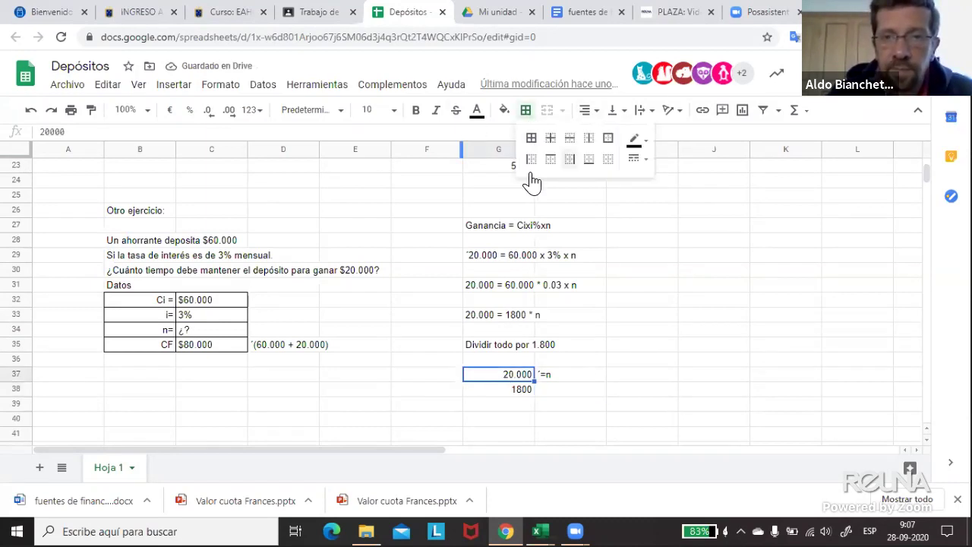
{"action": "left_click", "coordinate": [589, 159]}
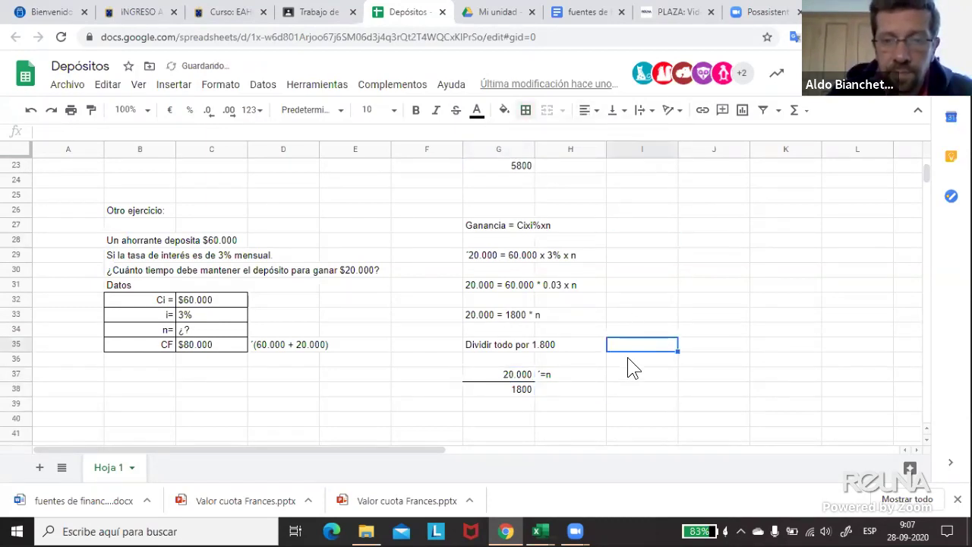
- Enter the label "n =" in G40 below the fraction
{"action": "left_click", "coordinate": [516, 424]}
{"action": "type", "text": "n ="}
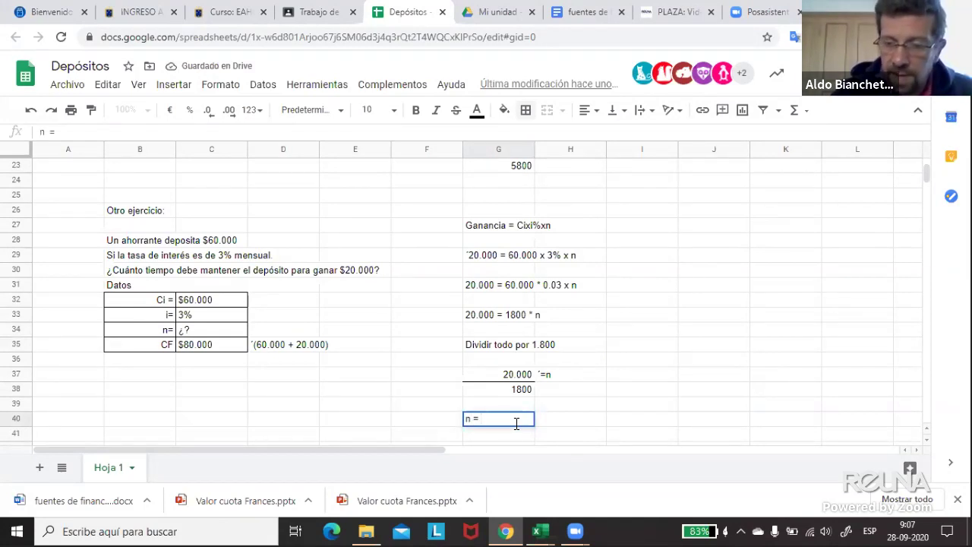
{"action": "left_click", "coordinate": [521, 431]}
- Enter the formula +20000/1800 in H40, next to the "n =" label
{"action": "key", "text": "Up"}
{"action": "key", "text": "Right"}
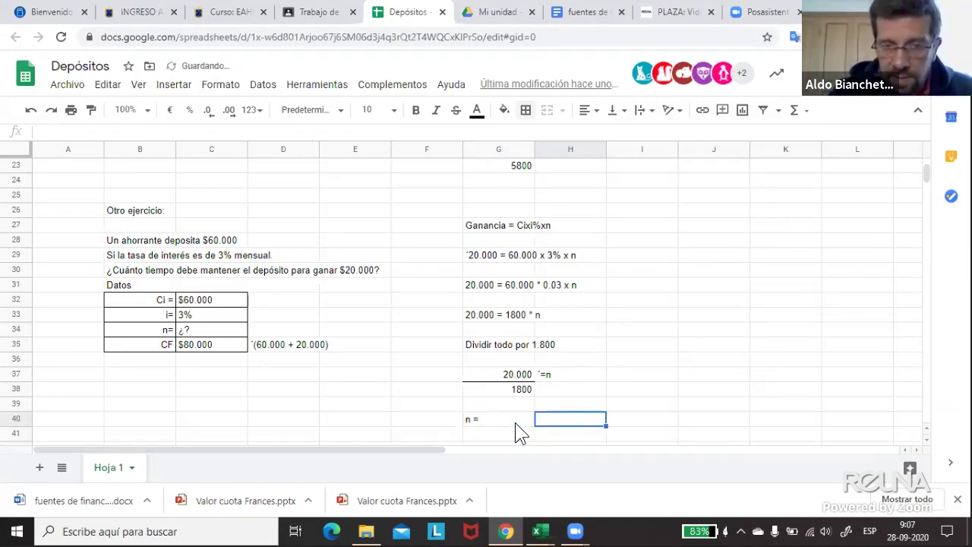
{"action": "type", "text": "+20"}
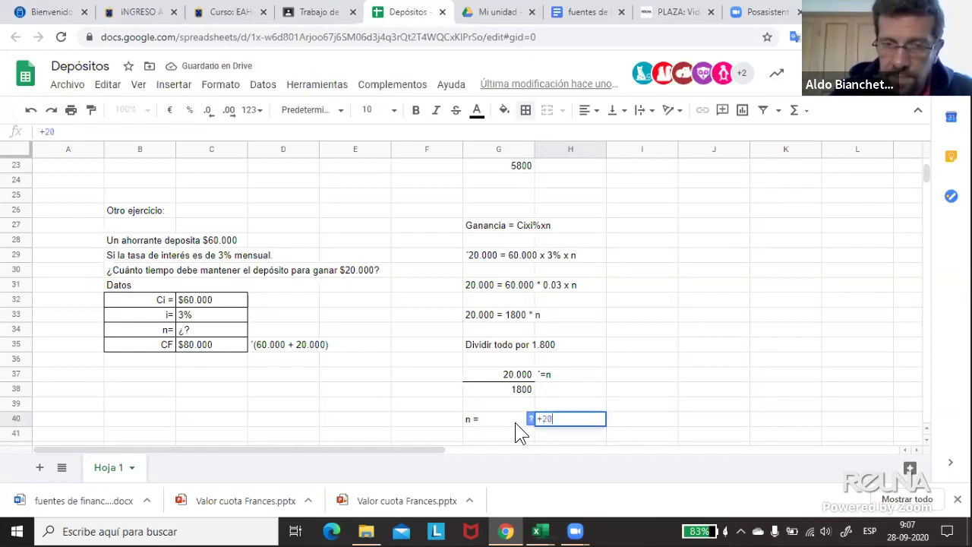
{"action": "type", "text": ".000"}
{"action": "key", "text": "BackSpace"}
{"action": "key", "text": "BackSpace"}
{"action": "key", "text": "BackSpace"}
{"action": "key", "text": "BackSpace"}
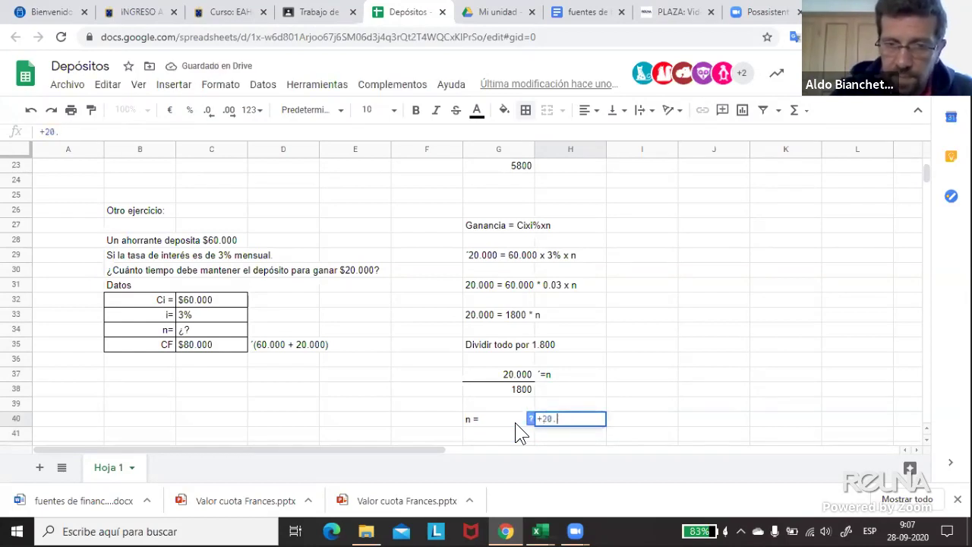
{"action": "type", "text": "000"}
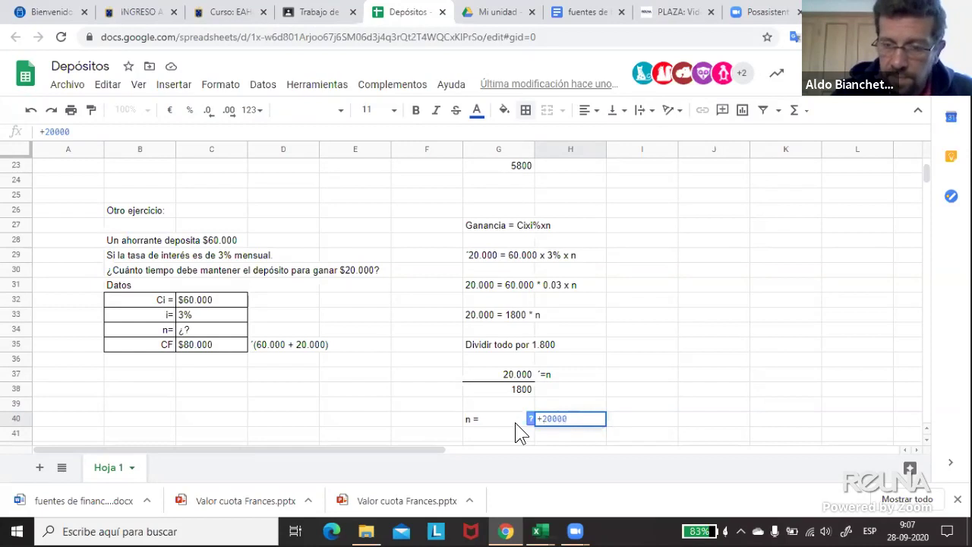
{"action": "type", "text": "/1800"}
{"action": "key", "text": "Return"}
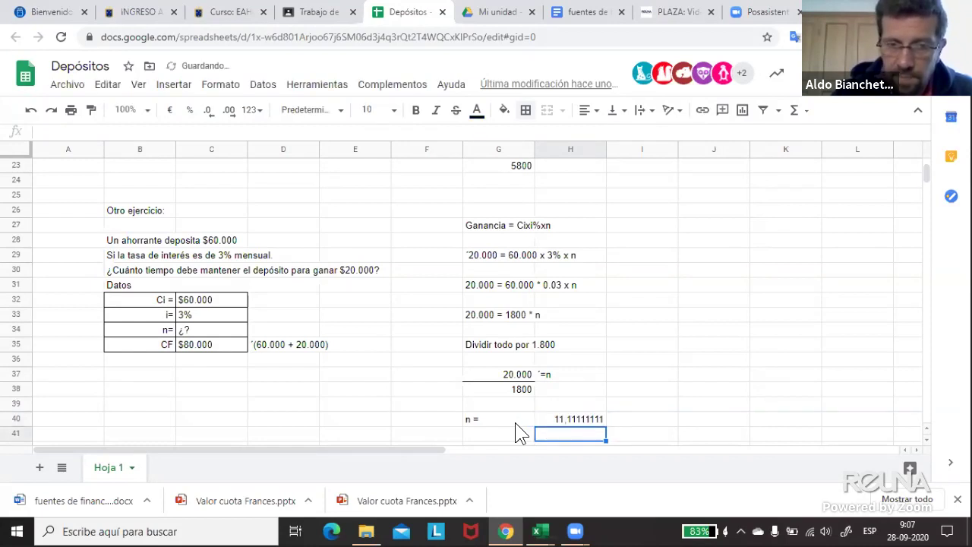
- Try to move the result from H40 onto G40, and undo the move
{"action": "left_click", "coordinate": [560, 407]}
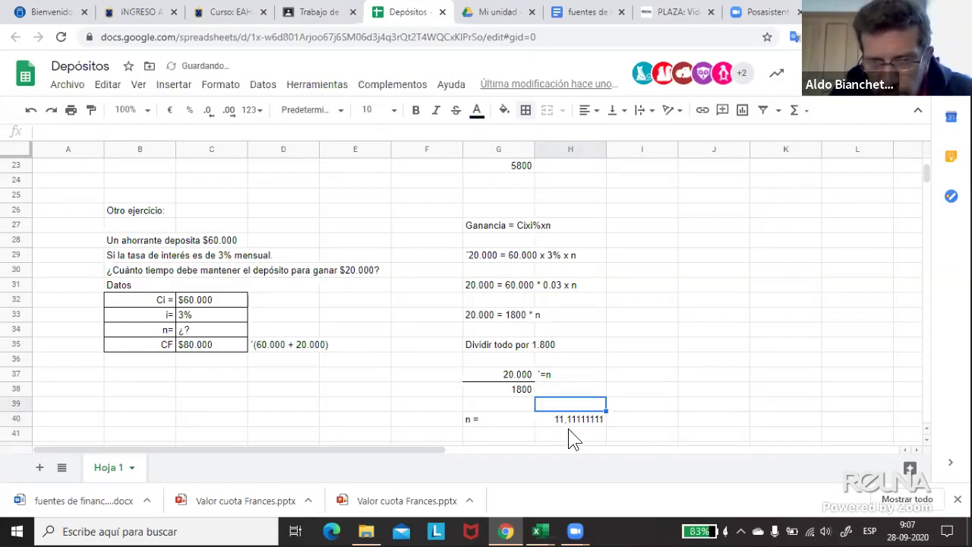
{"action": "left_click", "coordinate": [572, 422]}
{"action": "left_click_drag", "start_coordinate": [572, 421], "coordinate": [534, 435]}
{"action": "left_click", "coordinate": [445, 425]}
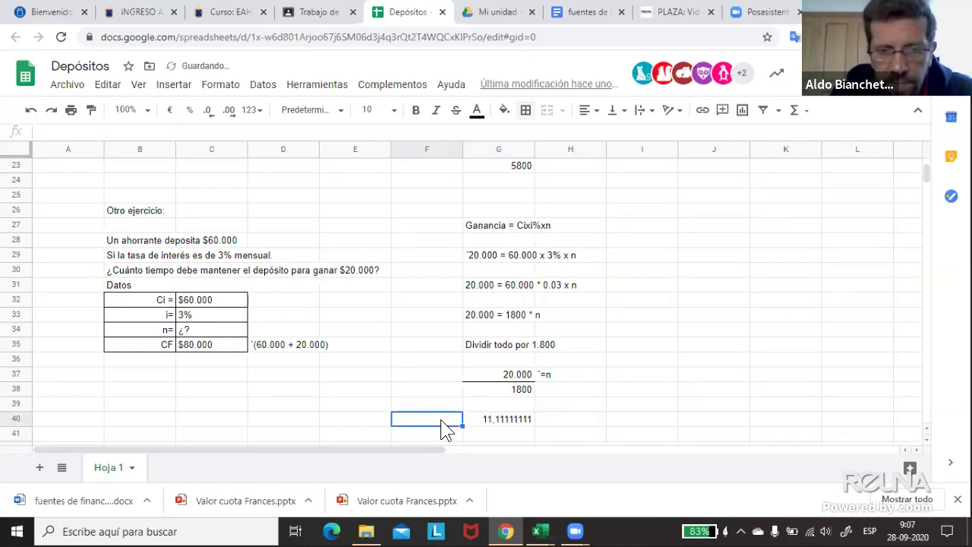
{"action": "left_click", "coordinate": [486, 423]}
{"action": "left_click", "coordinate": [31, 110]}
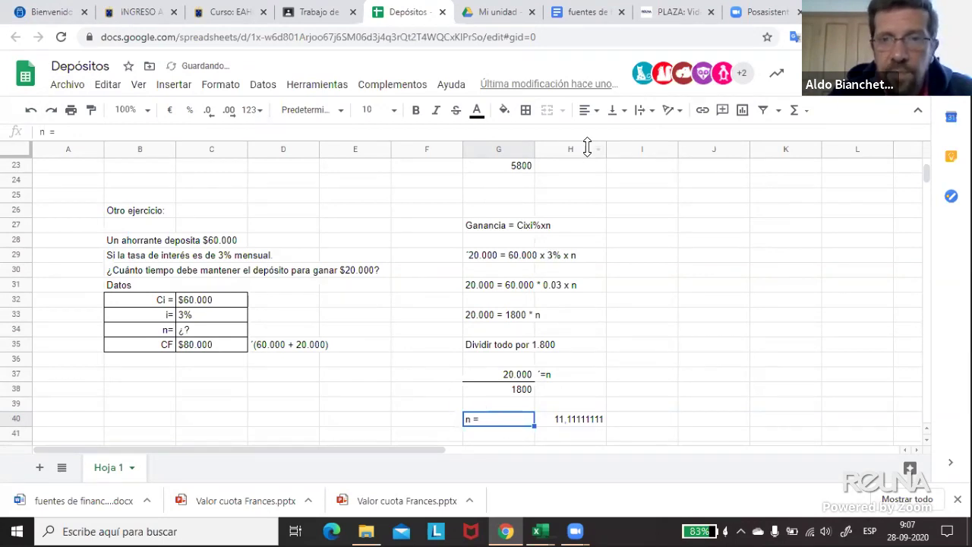
- Right-align the "n =" label in G40
{"action": "left_click", "coordinate": [595, 119]}
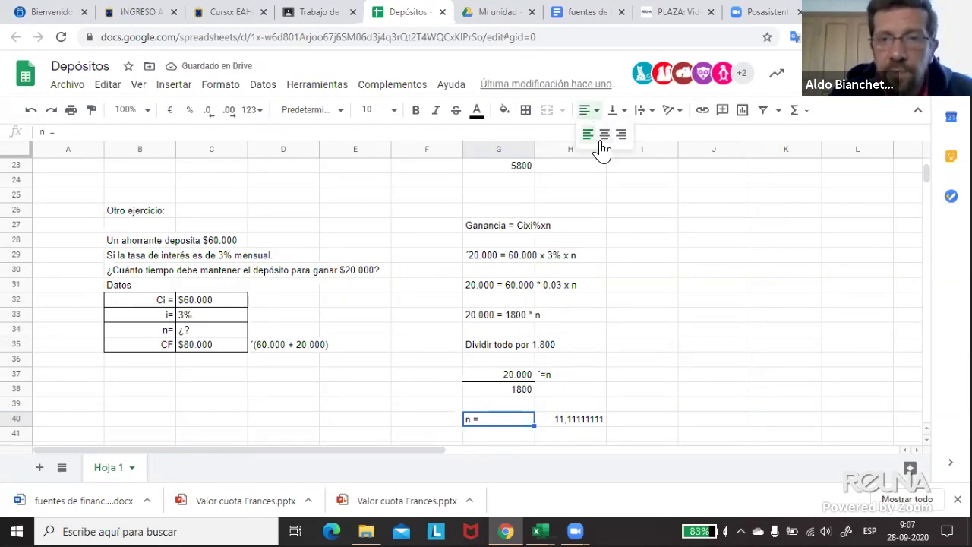
{"action": "left_click", "coordinate": [621, 136]}
{"action": "left_click", "coordinate": [673, 301]}
{"action": "left_click", "coordinate": [646, 374]}
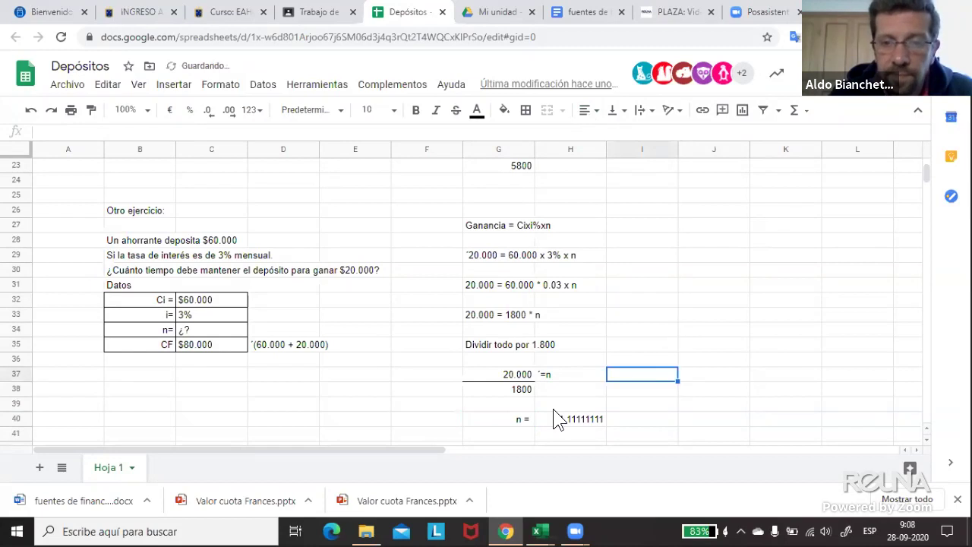
- Left-align the division result in H40 so it sits beside its label
{"action": "left_click", "coordinate": [555, 422]}
{"action": "left_click", "coordinate": [586, 114]}
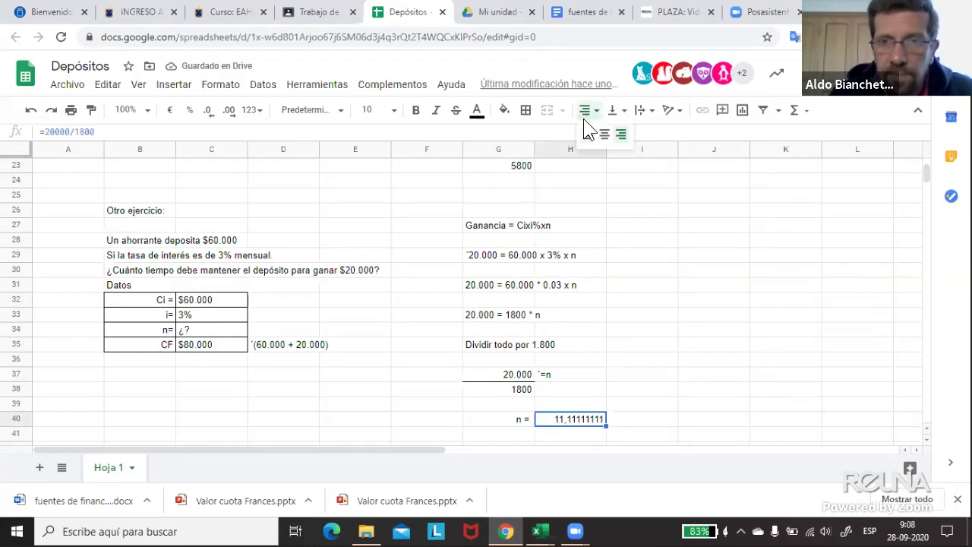
{"action": "left_click", "coordinate": [589, 137]}
{"action": "left_click", "coordinate": [645, 401]}
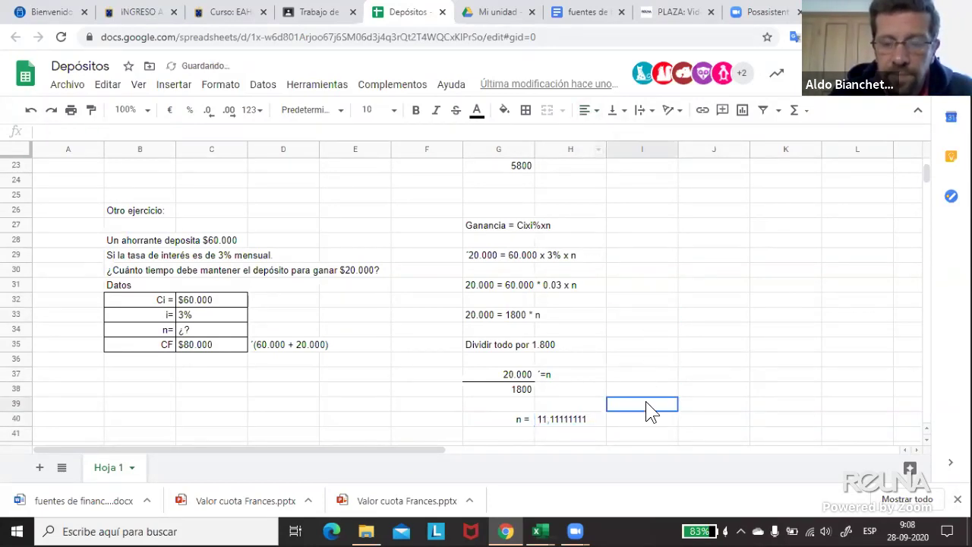
- Enter the answer "Respuesta = El depósito debe permanecer 11, 11 meses" in G41
{"action": "scroll", "coordinate": [636, 364], "scroll_direction": "down", "scroll_amount": 1}
{"action": "scroll", "coordinate": [637, 362], "scroll_direction": "down", "scroll_amount": 1}
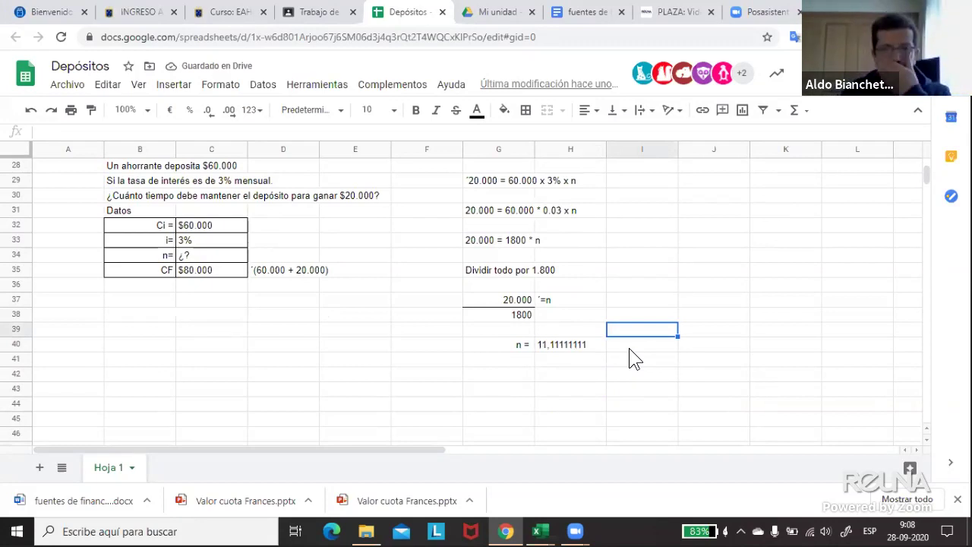
{"action": "left_click", "coordinate": [501, 366]}
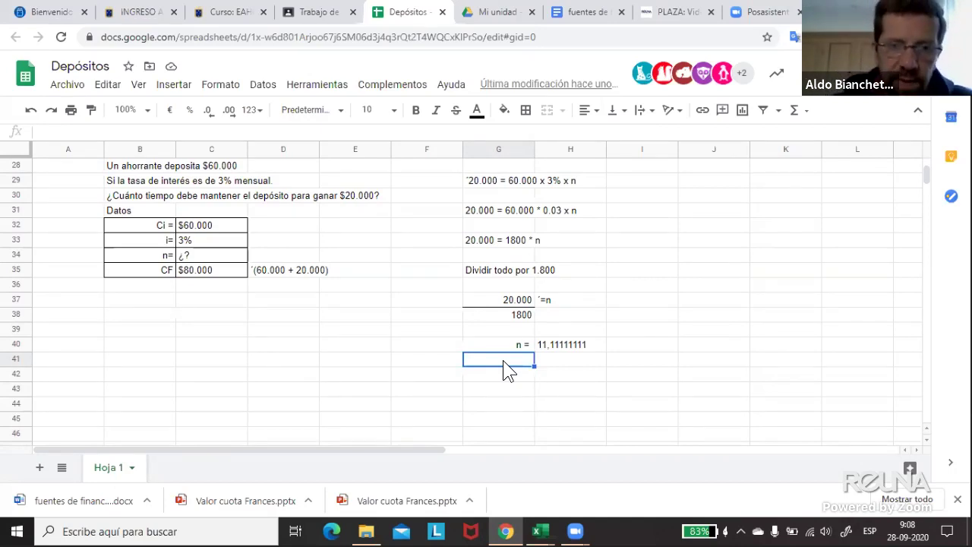
{"action": "type", "text": "Res"}
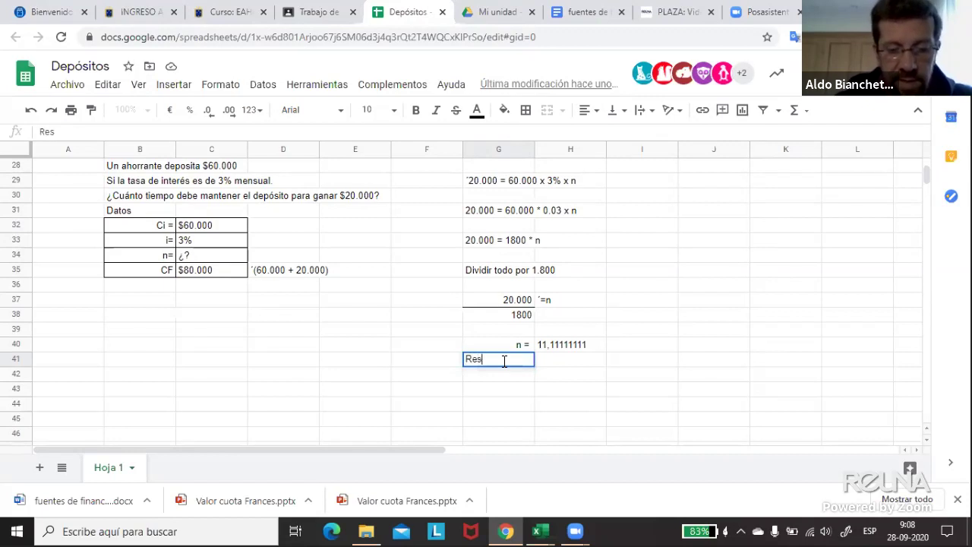
{"action": "type", "text": "puesta "}
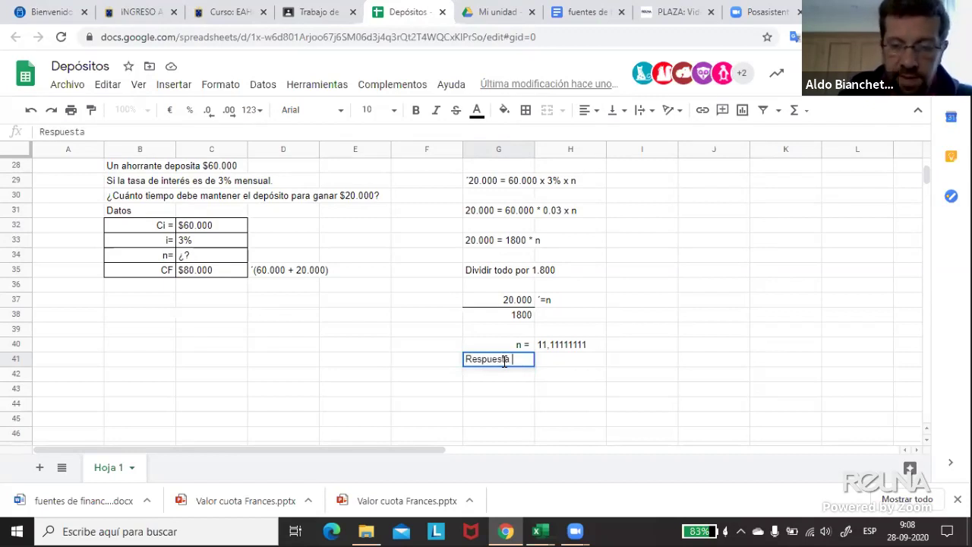
{"action": "type", "text": "= El d"}
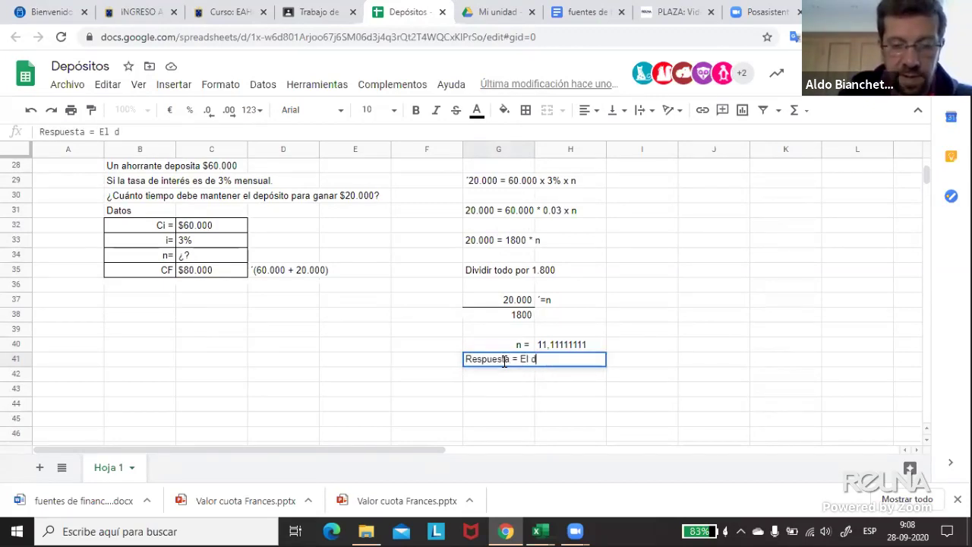
{"action": "type", "text": "epósito"}
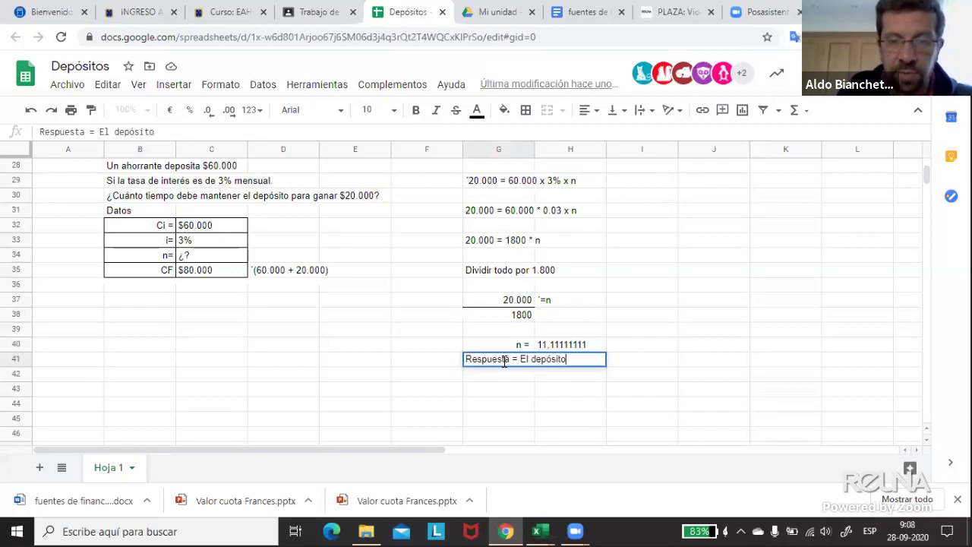
{"action": "type", "text": " debe permanecer"}
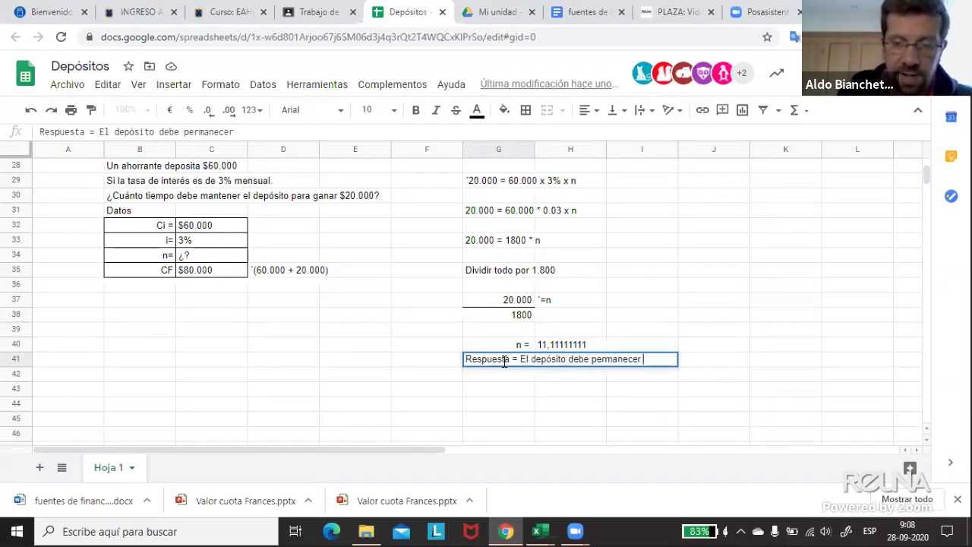
{"action": "type", "text": " 11, "}
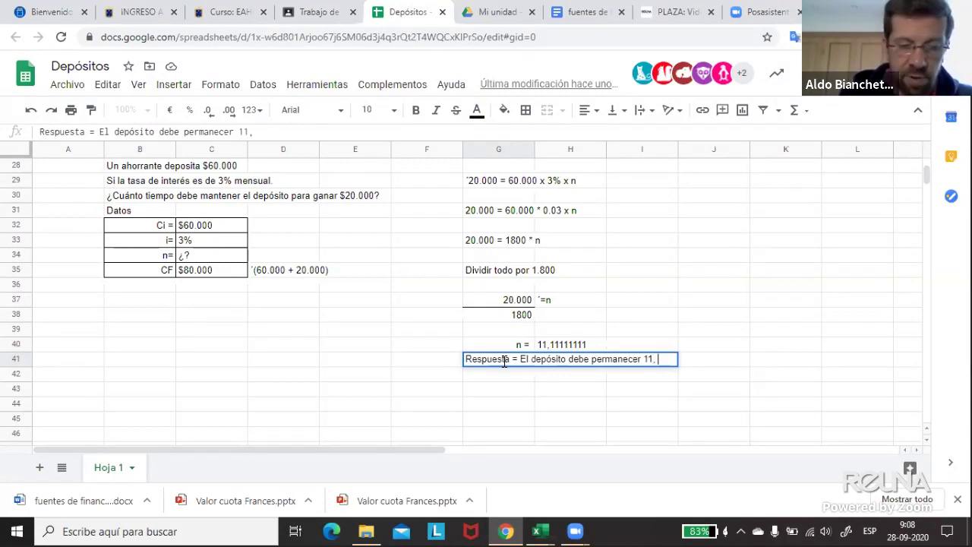
{"action": "type", "text": "11 m"}
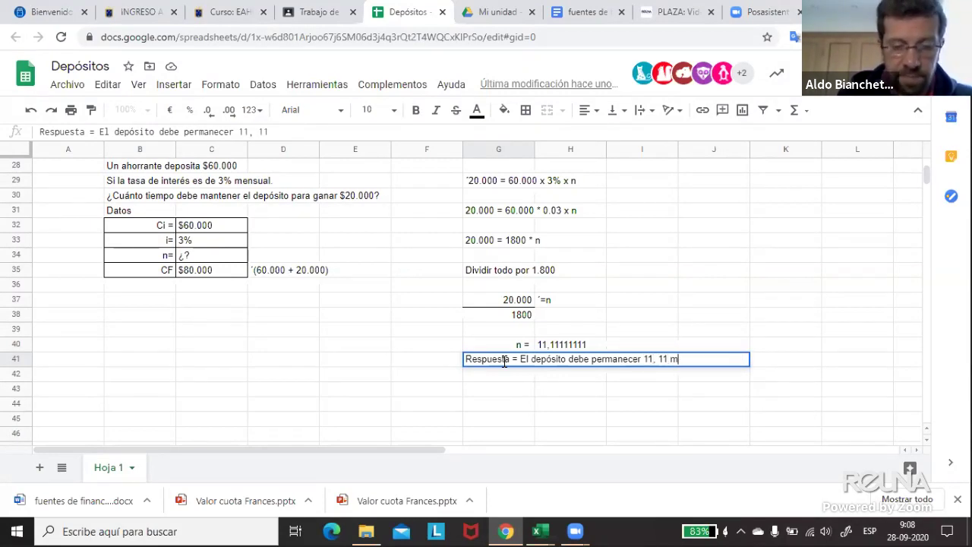
{"action": "type", "text": "eses"}
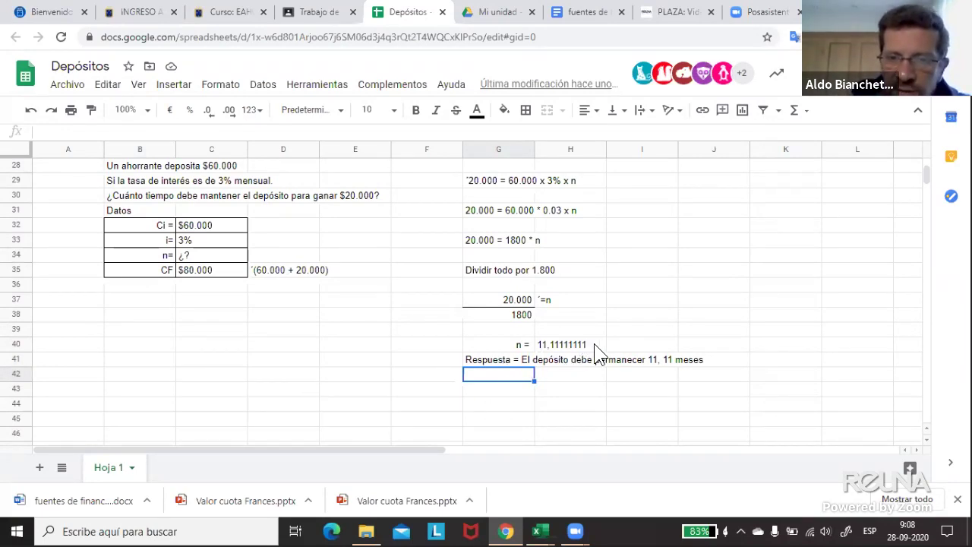
- Enter "11, 11 meses" in F43 and "11 meses" in F44, below the exercise's answer
{"action": "left_click", "coordinate": [447, 391]}
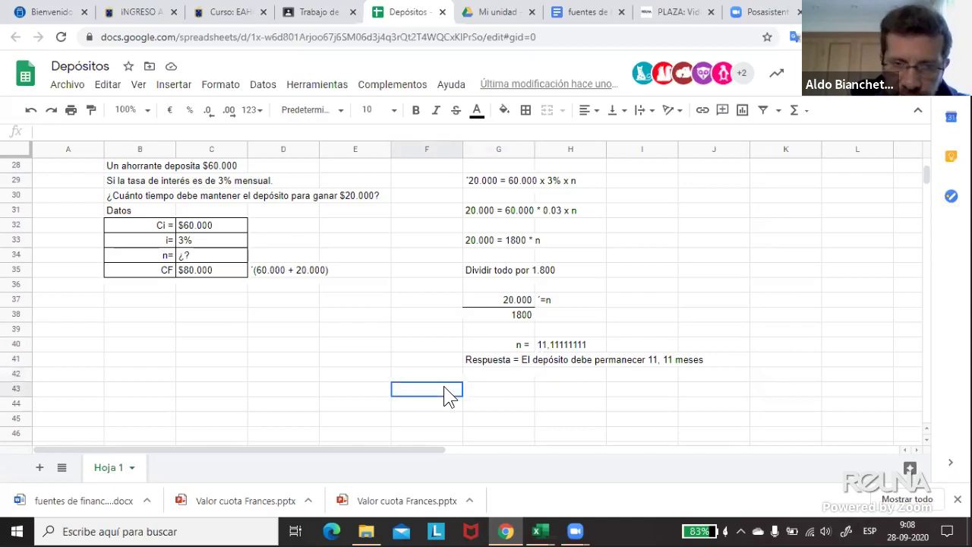
{"action": "left_click", "coordinate": [473, 389]}
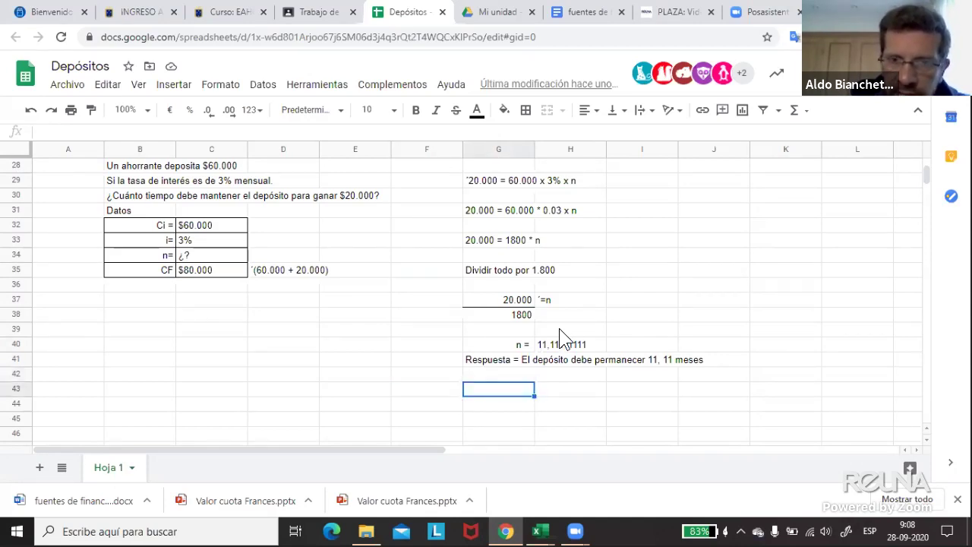
{"action": "left_click", "coordinate": [448, 391]}
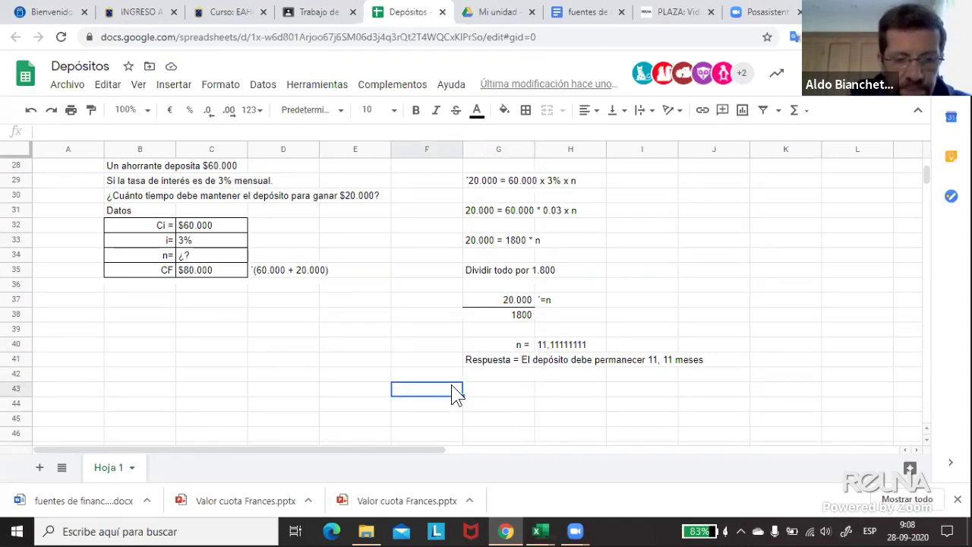
{"action": "type", "text": "11, 11"}
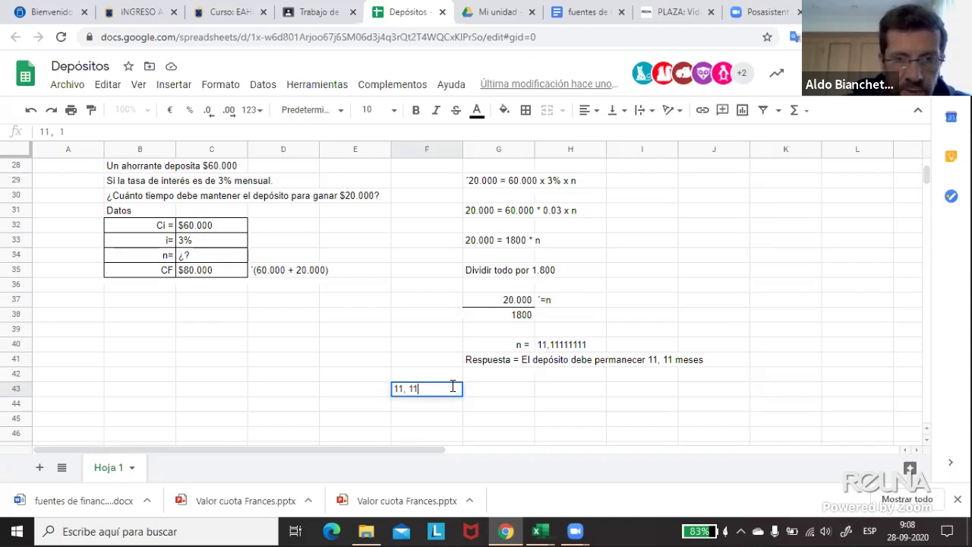
{"action": "type", "text": " meses"}
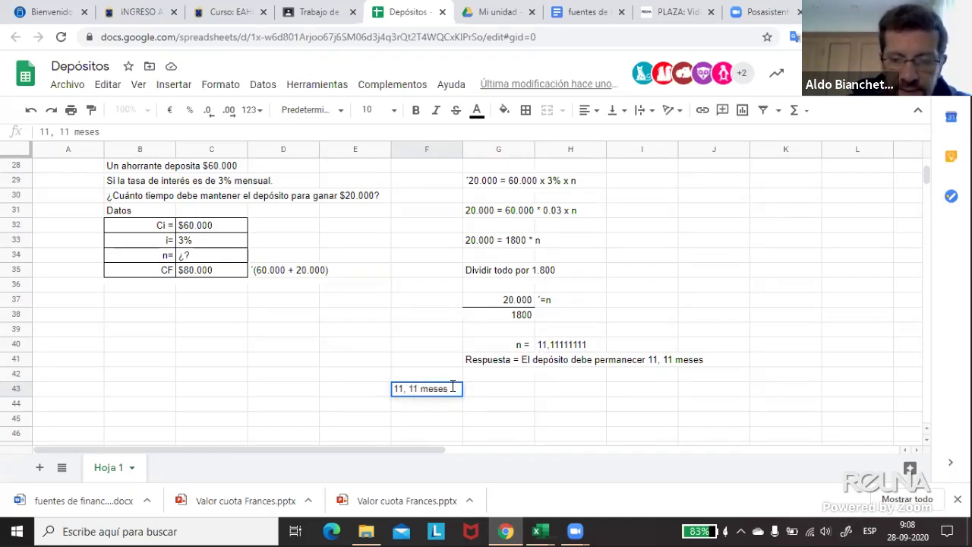
{"action": "key", "text": "Return"}
{"action": "type", "text": "11"}
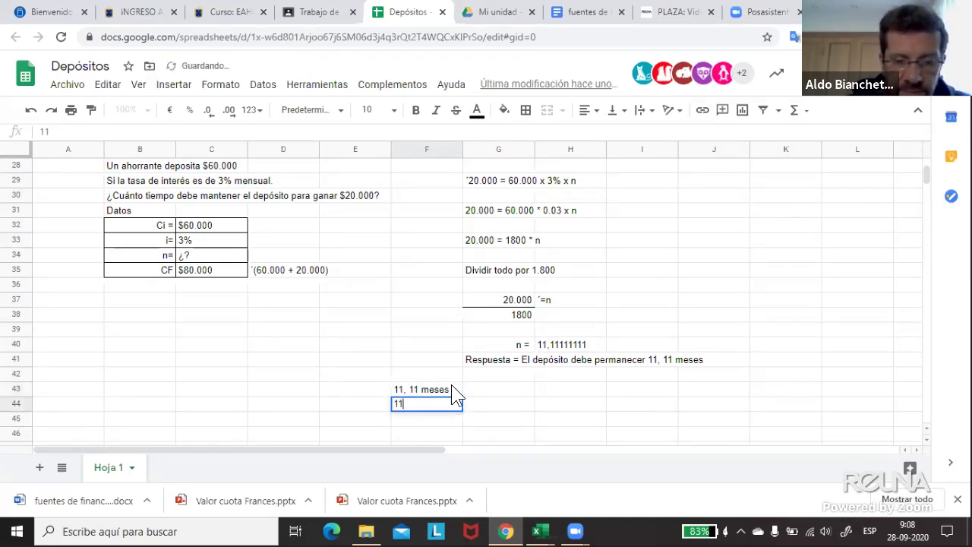
{"action": "type", "text": " meses"}
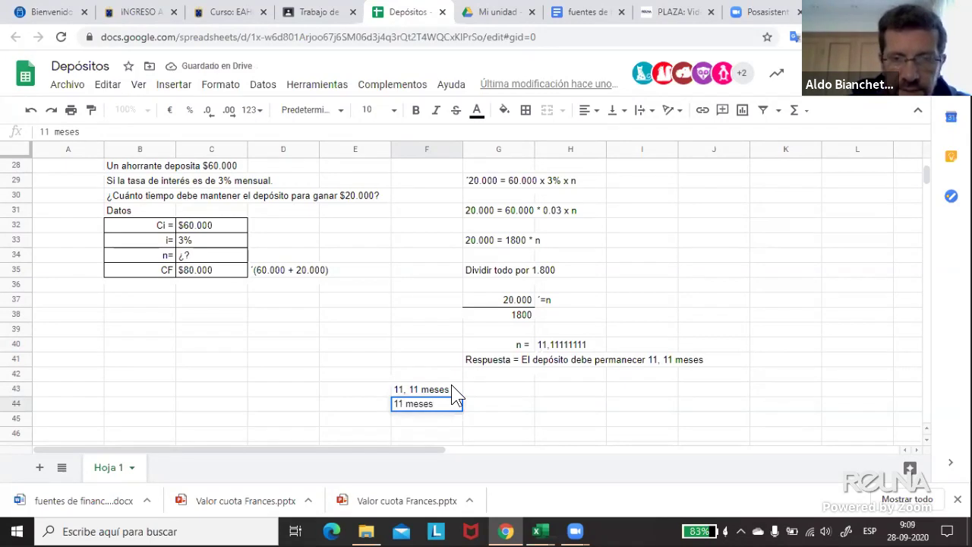
{"action": "key", "text": "Return"}
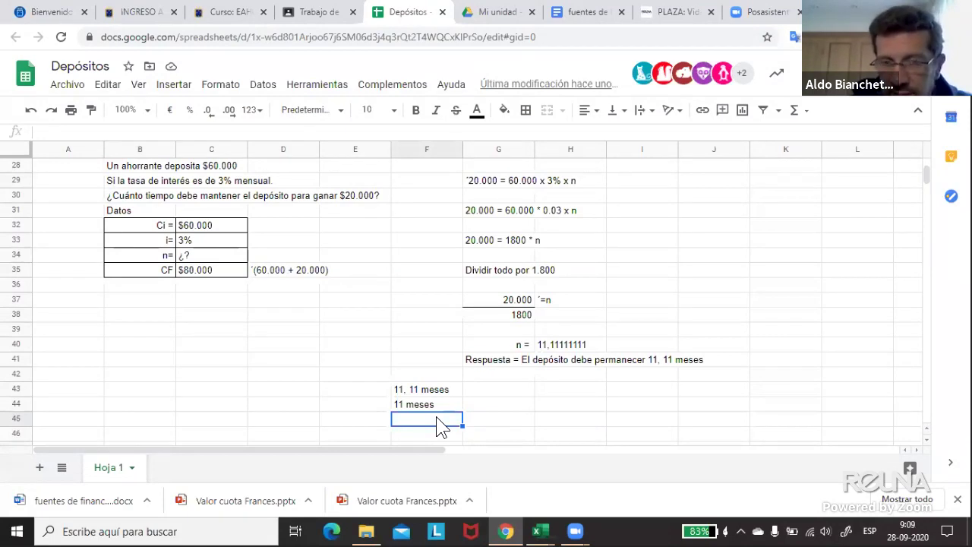
- Convert the fractional part of the months result into days in F45 with the formula +30*(H40-11)
{"action": "type", "text": "+3"}
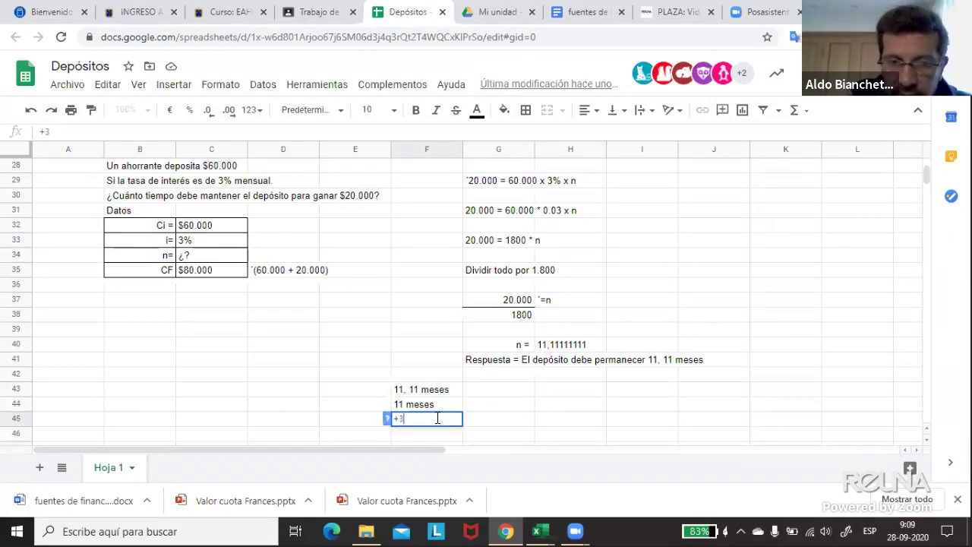
{"action": "type", "text": "0*"}
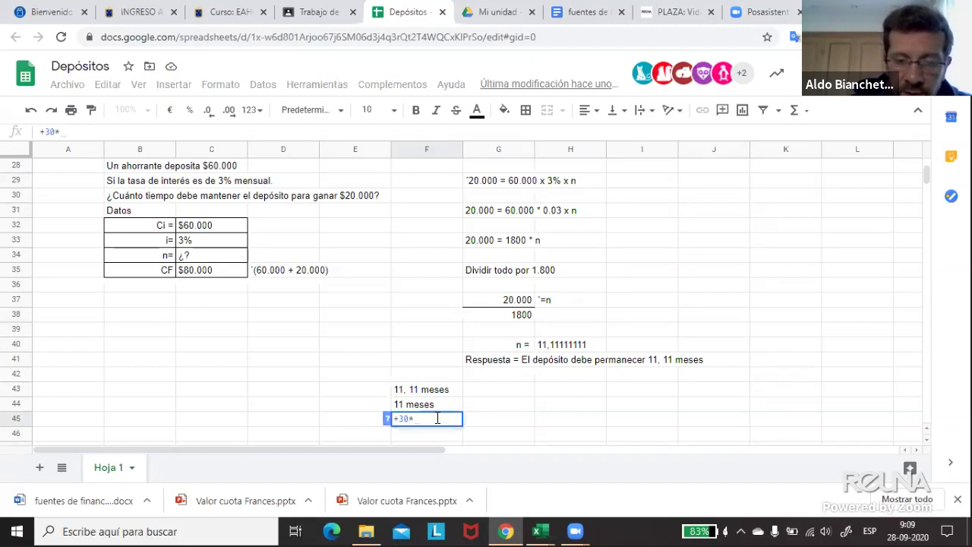
{"action": "type", "text": " (1"}
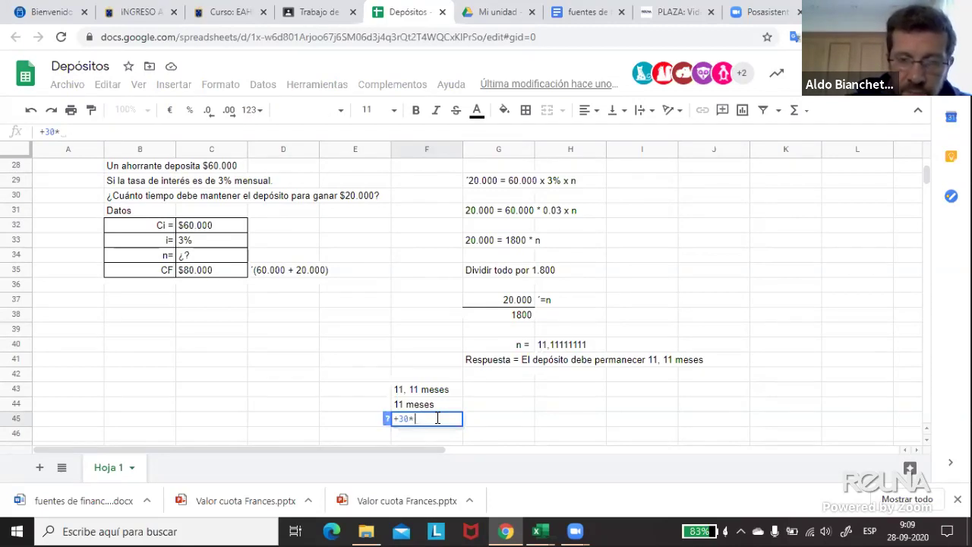
{"action": "type", "text": "1-"}
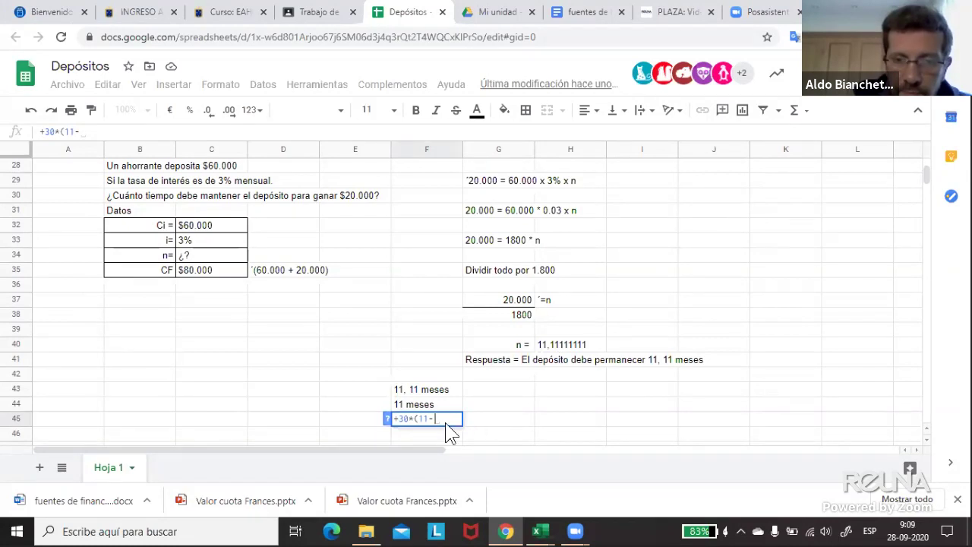
{"action": "key", "text": "BackSpace"}
{"action": "key", "text": "BackSpace"}
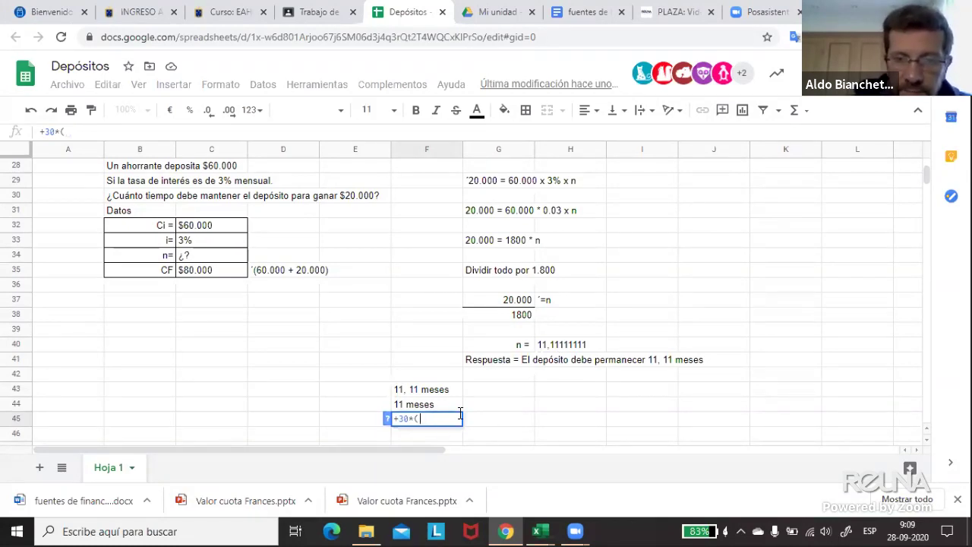
{"action": "key", "text": "BackSpace"}
{"action": "key", "text": "BackSpace"}
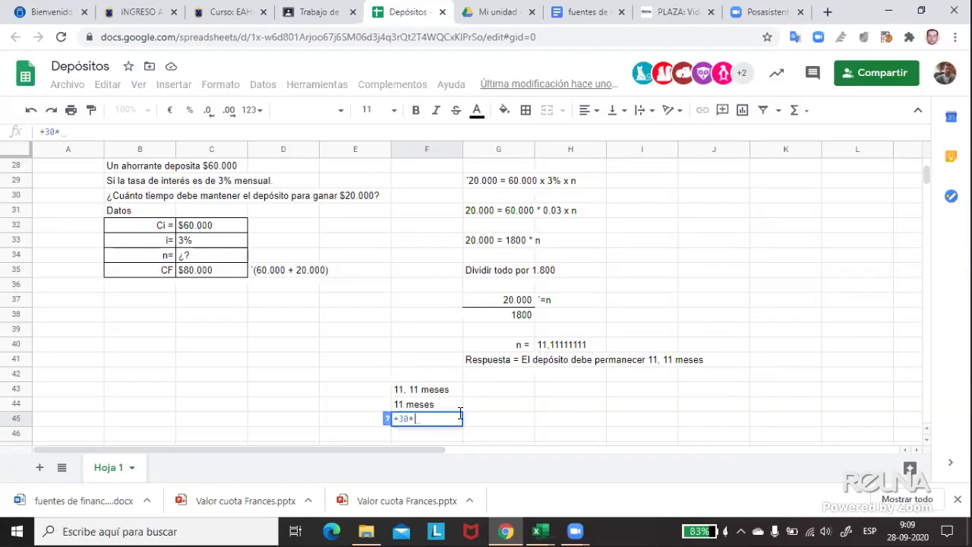
{"action": "type", "text": "("}
{"action": "left_click", "coordinate": [560, 353]}
{"action": "type", "text": "-11)"}
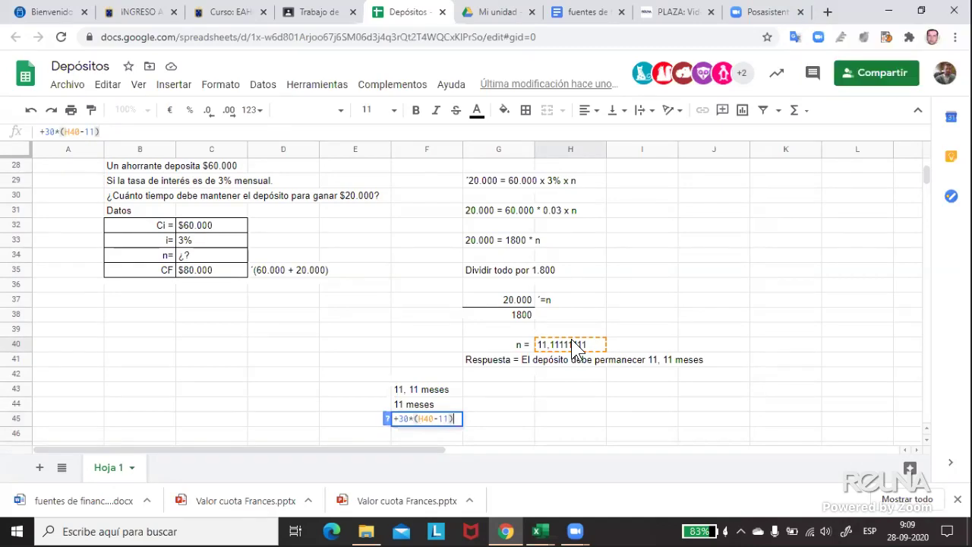
{"action": "key", "text": "Return"}
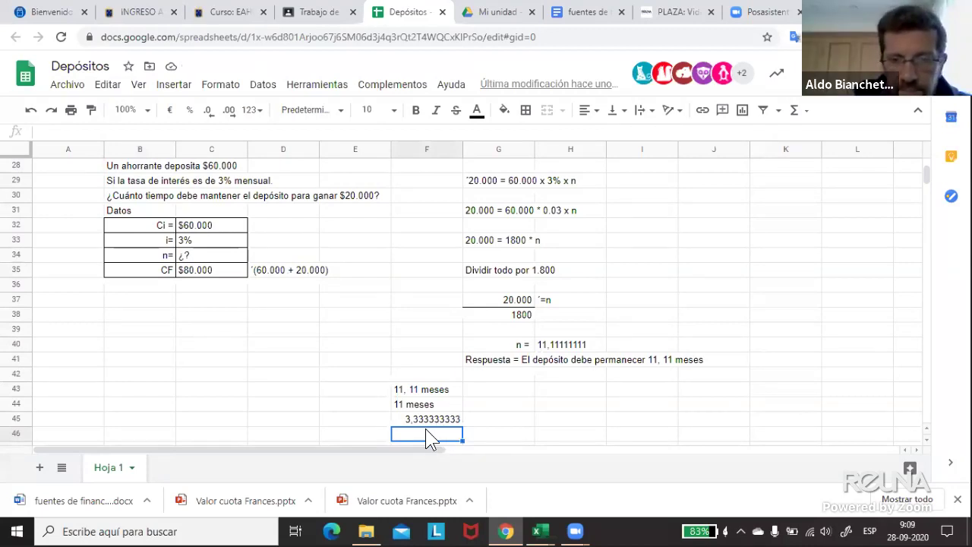
{"action": "left_click", "coordinate": [471, 427]}
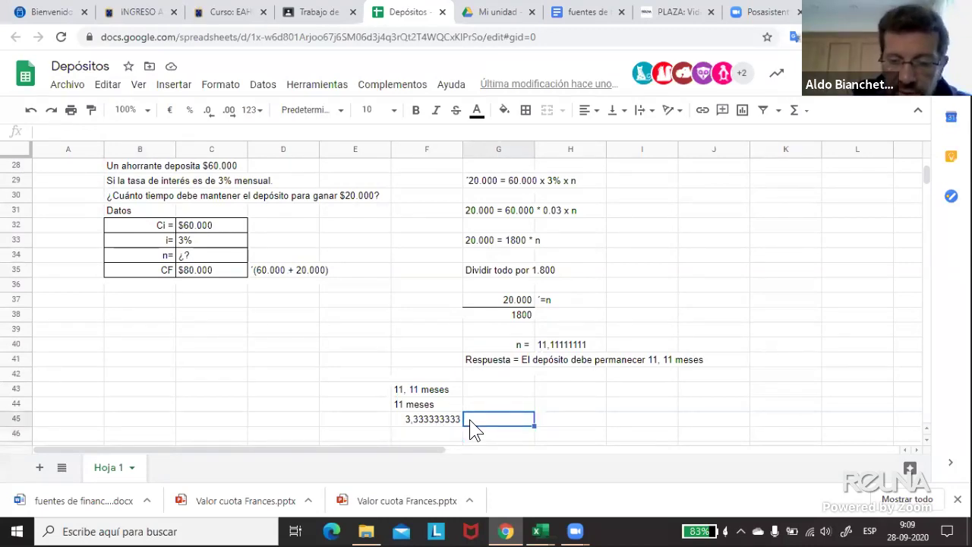
{"action": "type", "text": "*"}
{"action": "key", "text": "BackSpace"}
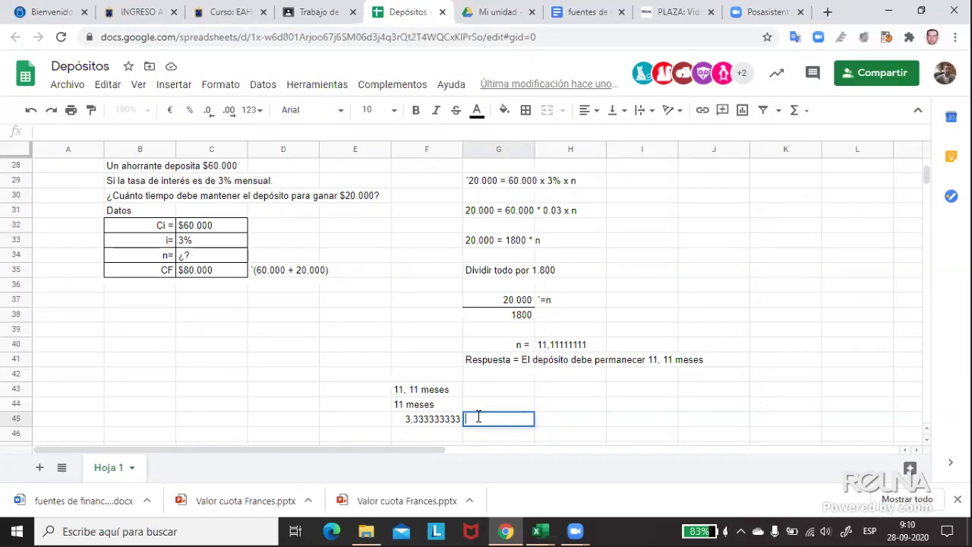
{"action": "key", "text": "Return"}
{"action": "left_click", "coordinate": [478, 417]}
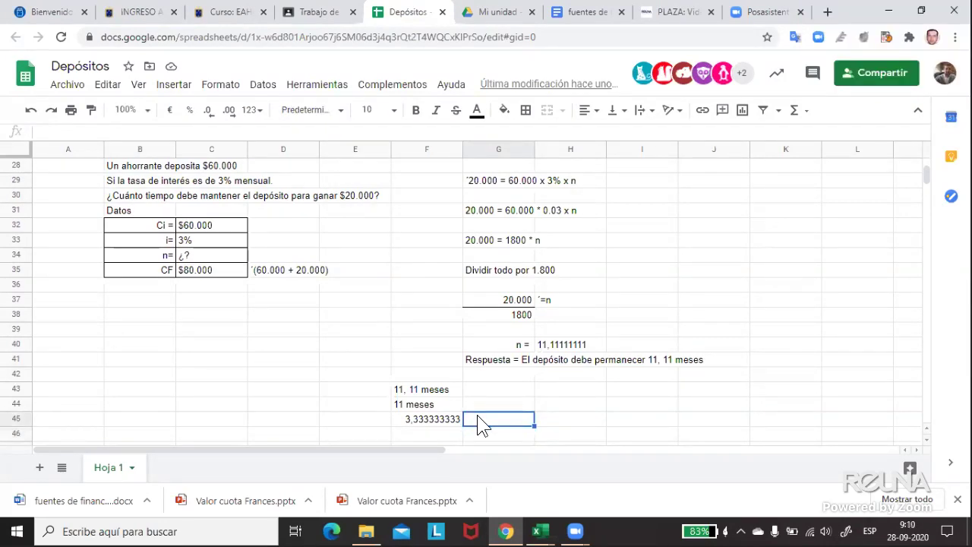
{"action": "double_click", "coordinate": [479, 421]}
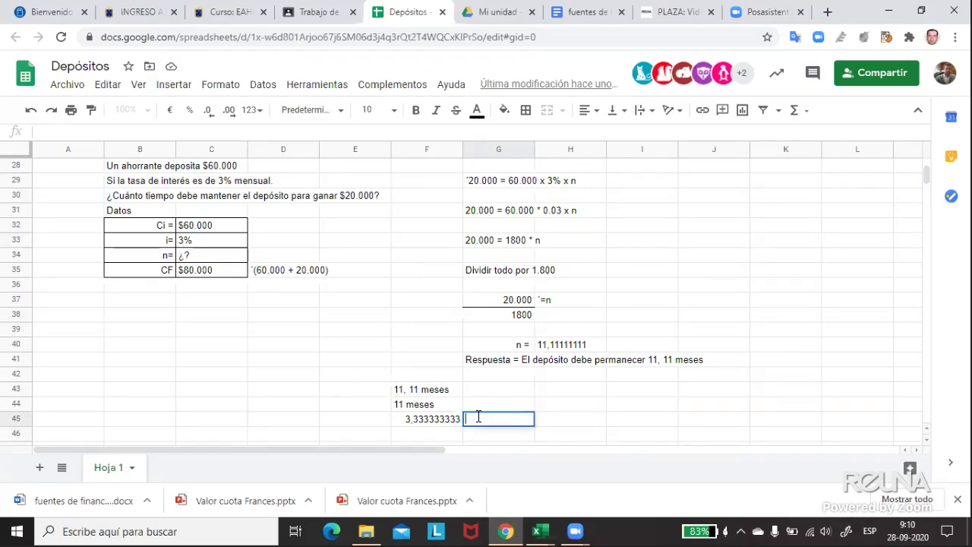
{"action": "left_click", "coordinate": [551, 405]}
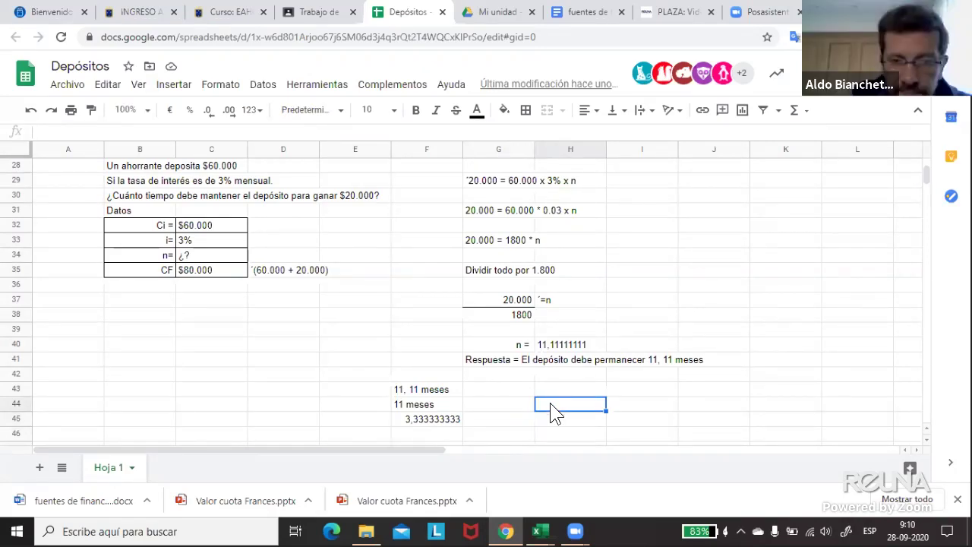
- Enter the arrow "=>" as plain text in G45, beside the calculated days
{"action": "left_click", "coordinate": [487, 424]}
{"action": "type", "text": "=>"}
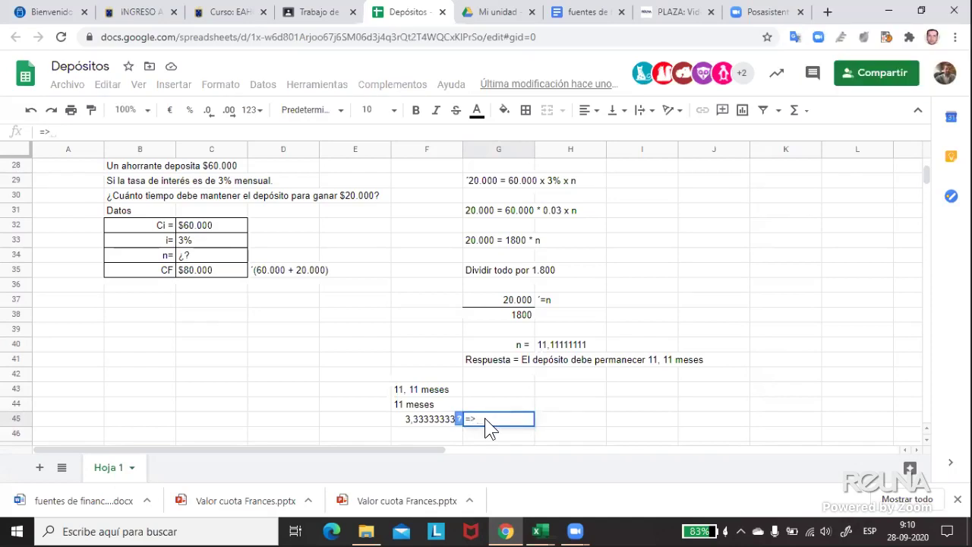
{"action": "key", "text": "Return"}
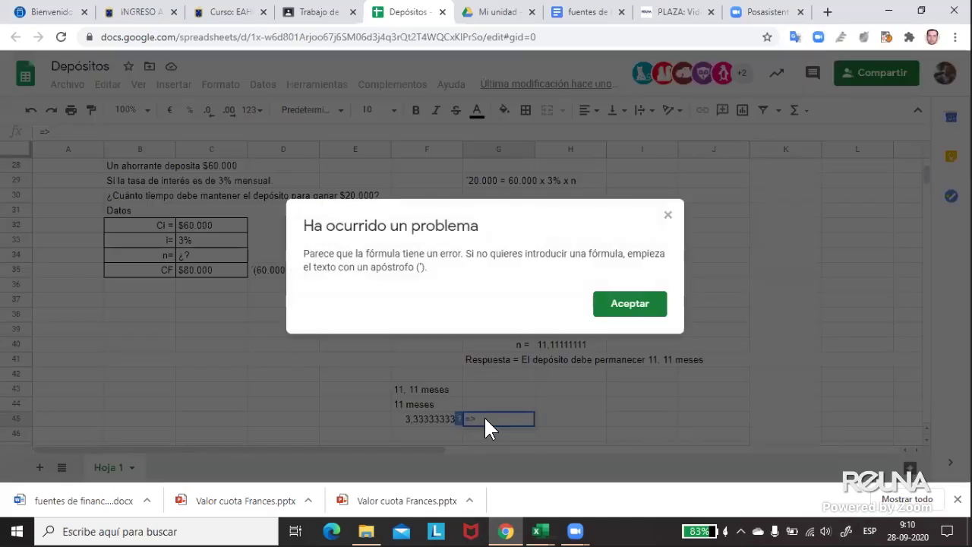
{"action": "left_click", "coordinate": [613, 309]}
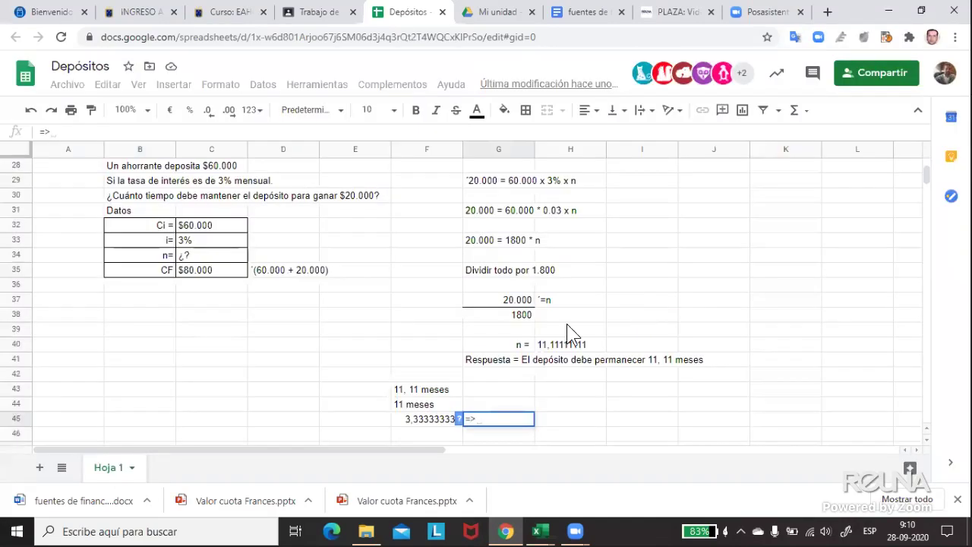
{"action": "left_click", "coordinate": [45, 131]}
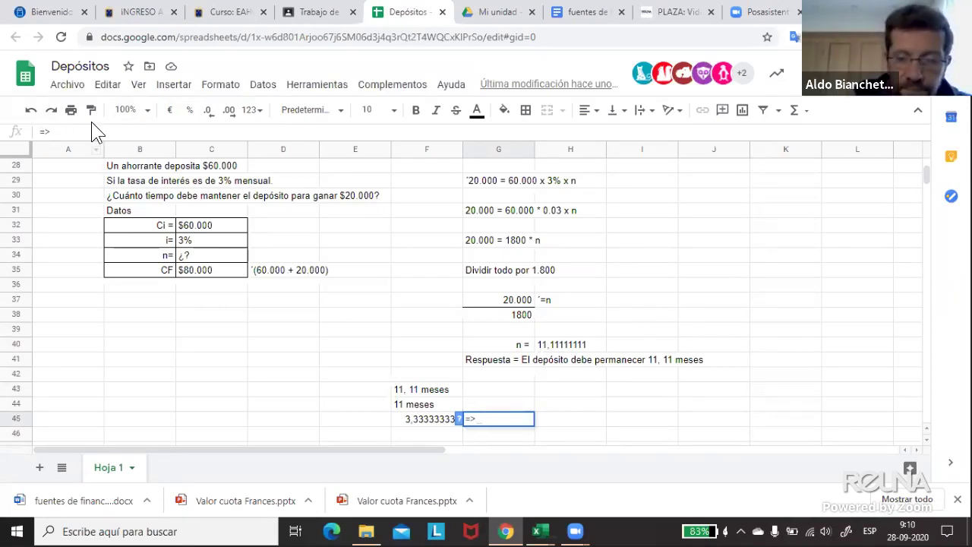
{"action": "type", "text": "'"}
{"action": "key", "text": "Return"}
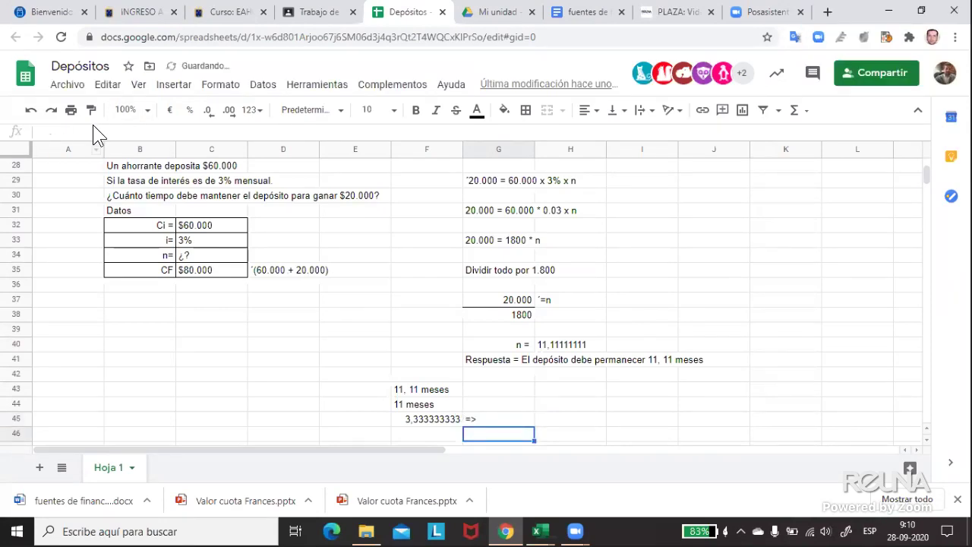
{"action": "left_click", "coordinate": [485, 418]}
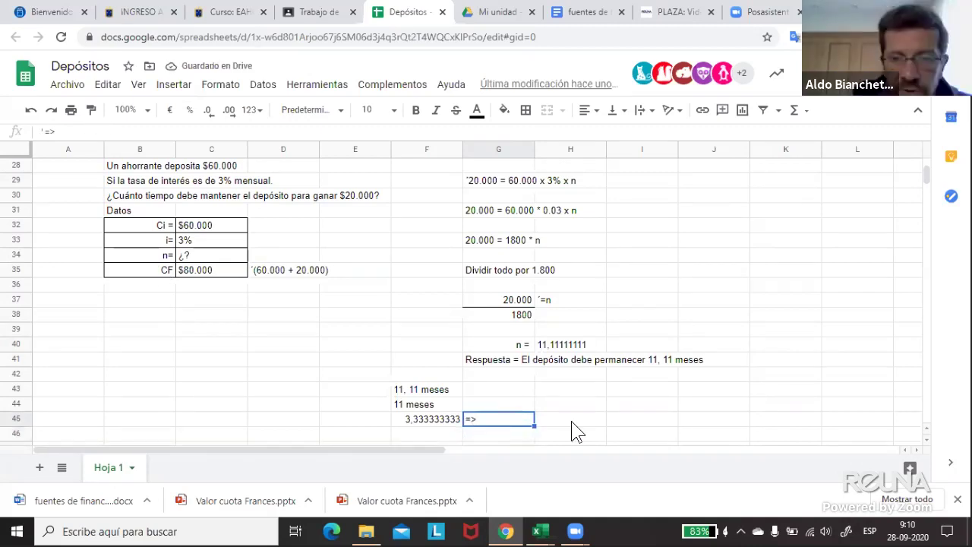
- Write "3,3 días" in H45 as the rounded number of days, removing the surplus 3 from the text
{"action": "left_click", "coordinate": [571, 423]}
{"action": "type", "text": "3,3 3 días"}
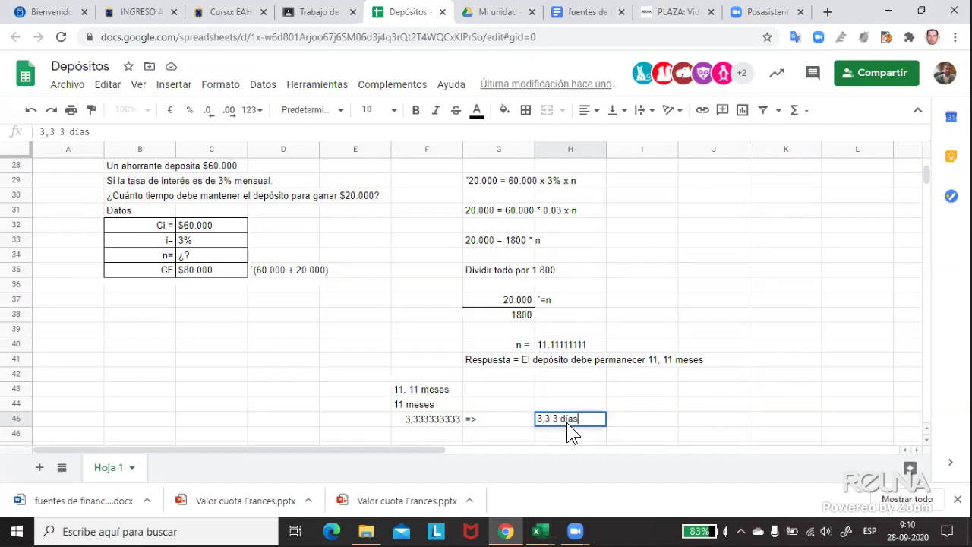
{"action": "key", "text": "ctrl+Return"}
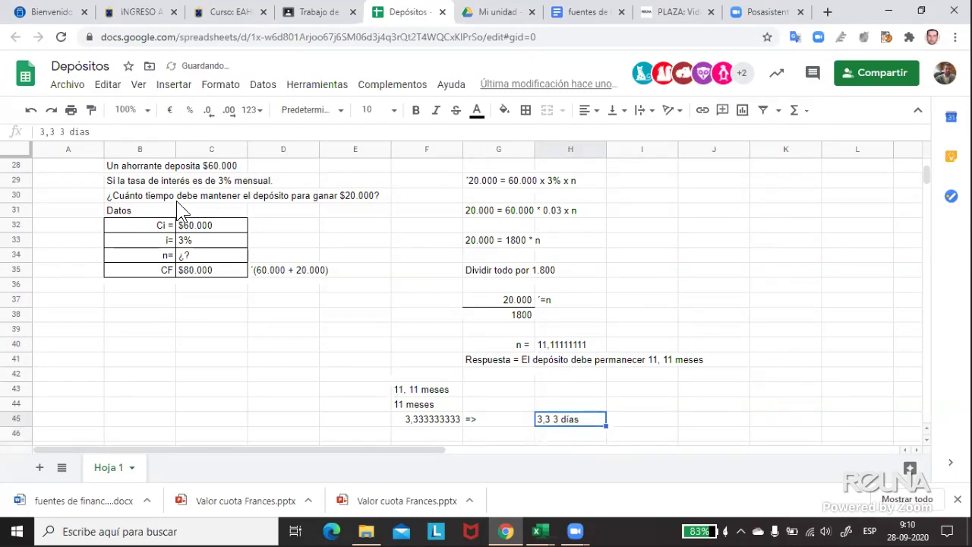
{"action": "left_click", "coordinate": [71, 130]}
{"action": "key", "text": "BackSpace"}
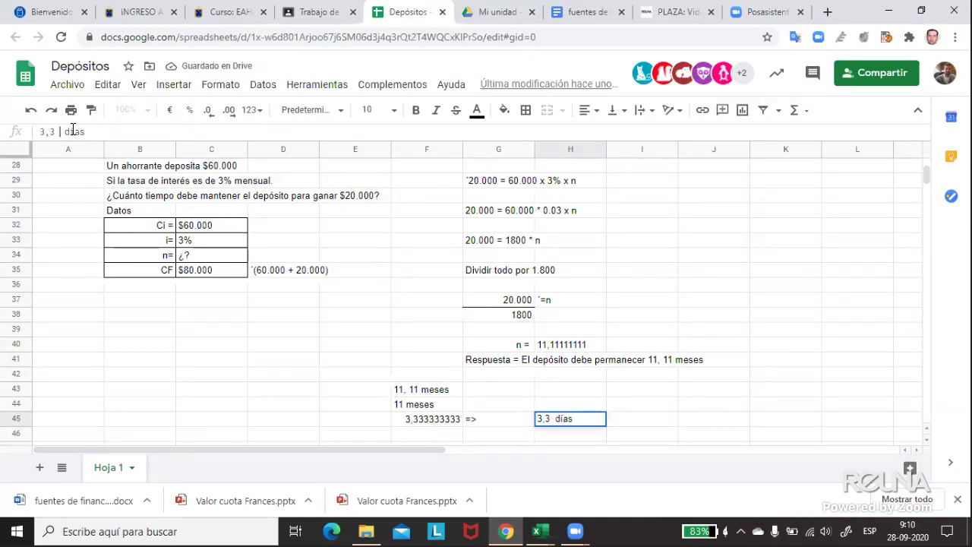
{"action": "key", "text": "Return"}
{"action": "left_click", "coordinate": [487, 388]}
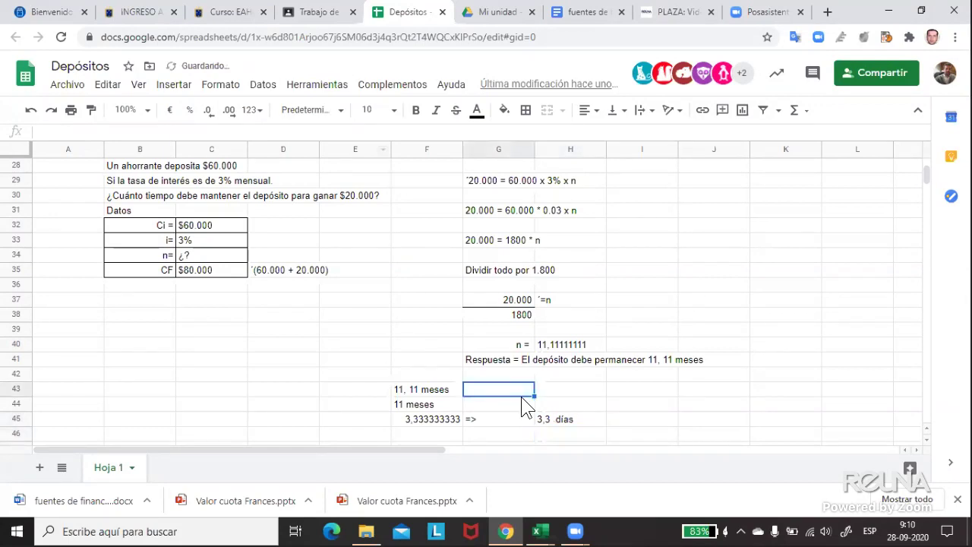
- Add the note "Asumir meses de 30 días" in J30, beside the worked solution of the $60.000 exercise
{"action": "left_click", "coordinate": [753, 363]}
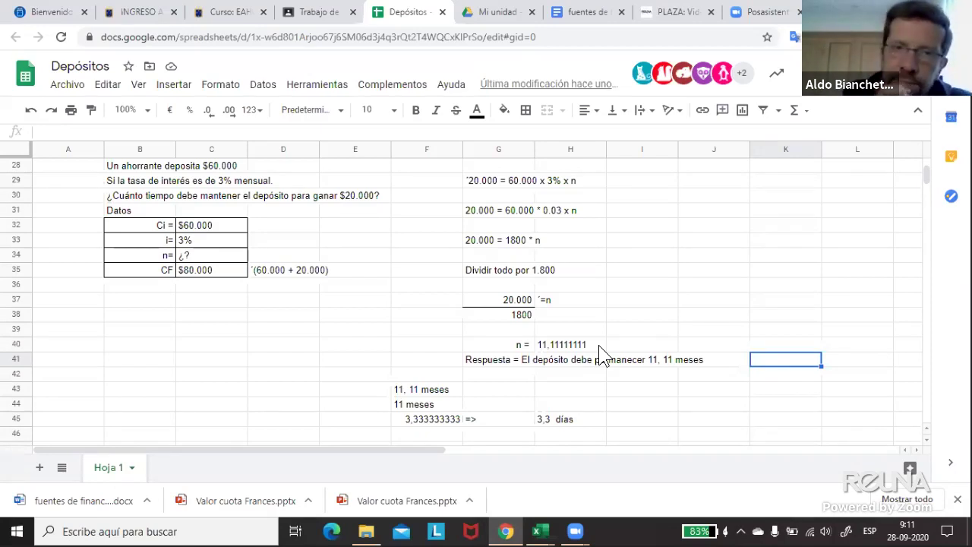
{"action": "left_click", "coordinate": [669, 182]}
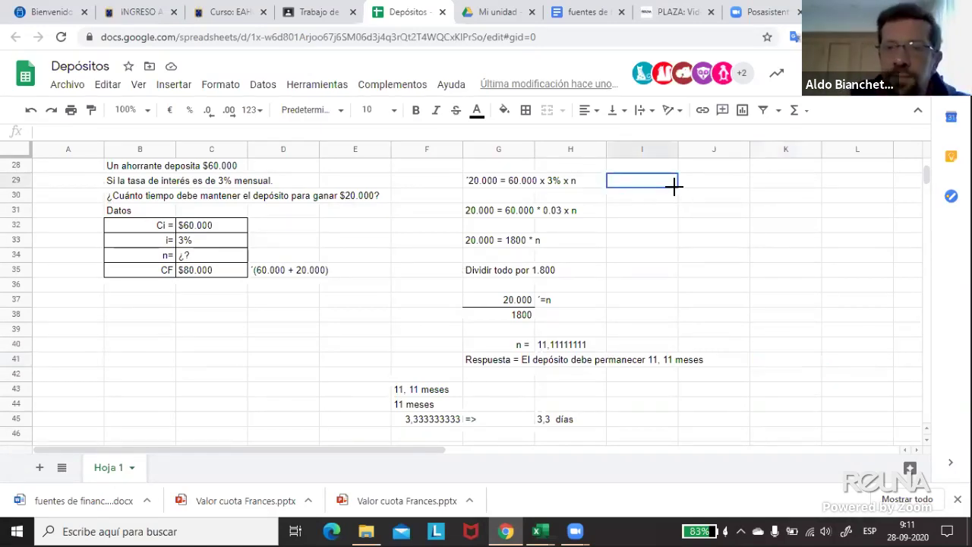
{"action": "left_click", "coordinate": [687, 198]}
{"action": "type", "text": "Asum"}
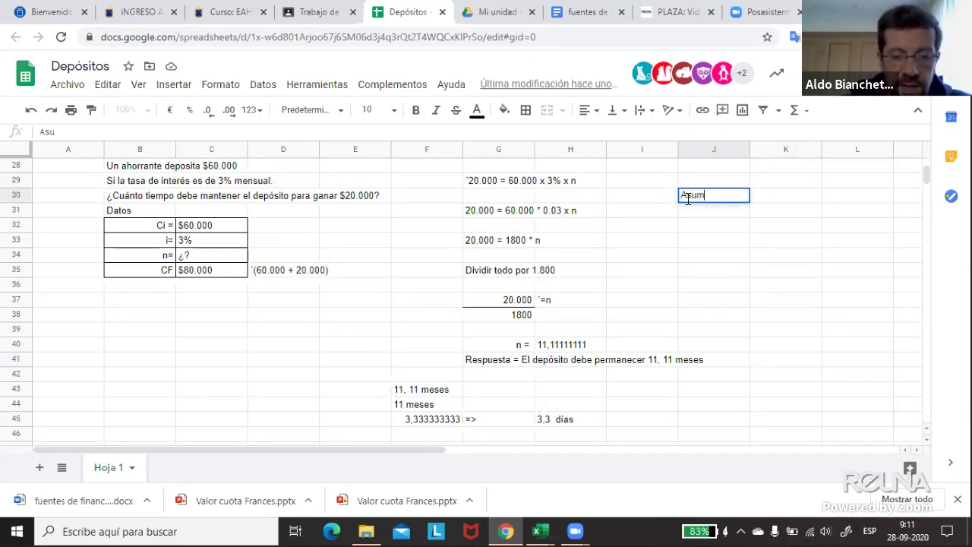
{"action": "type", "text": "ir d"}
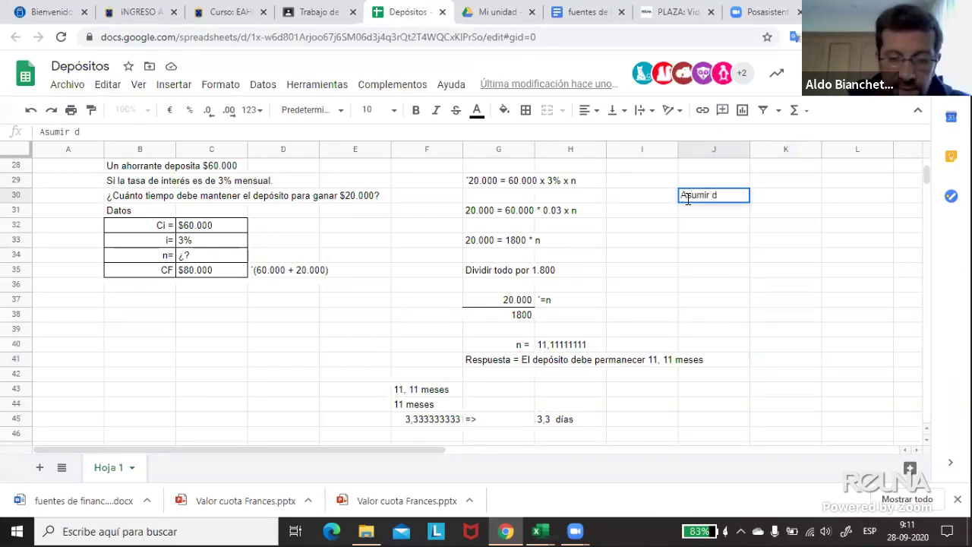
{"action": "key", "text": "BackSpace"}
{"action": "type", "text": "meses "}
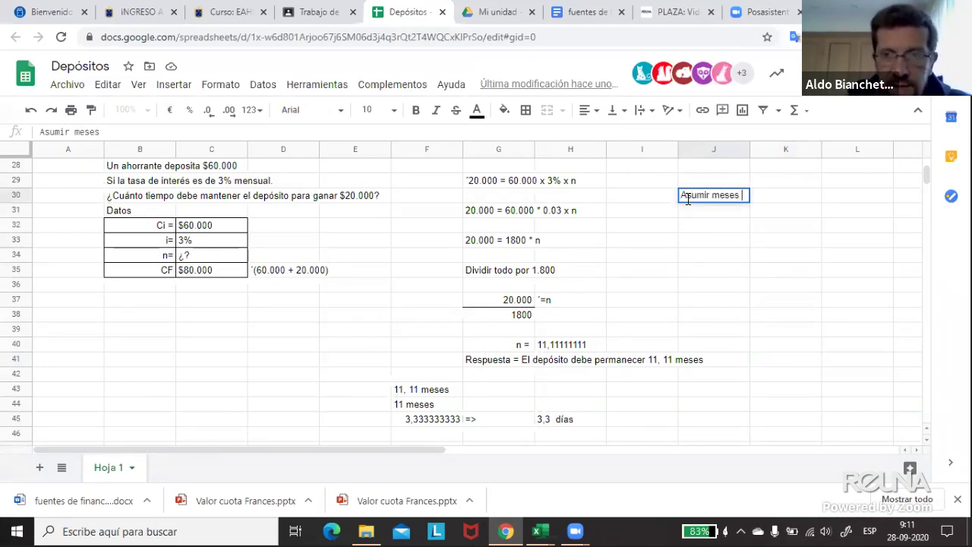
{"action": "type", "text": "de 30 d"}
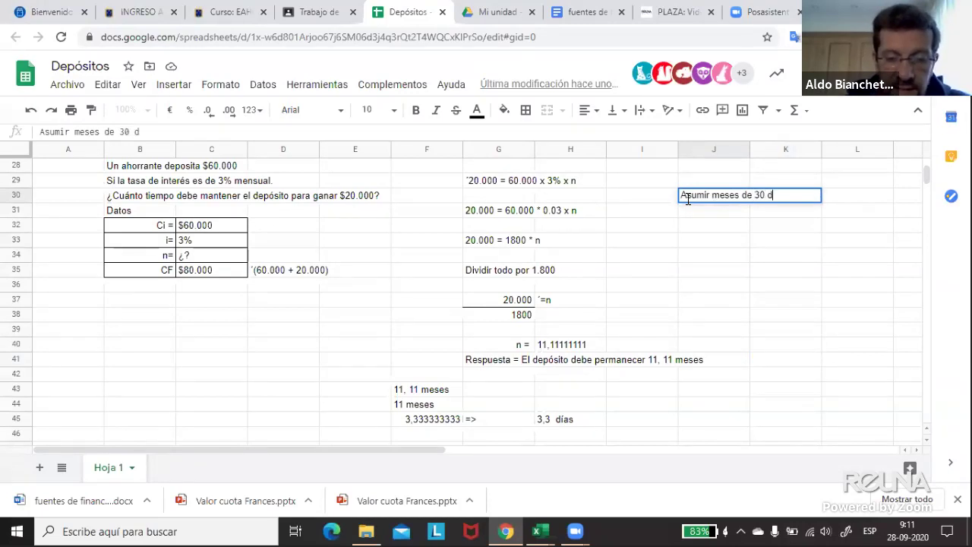
{"action": "type", "text": "ías"}
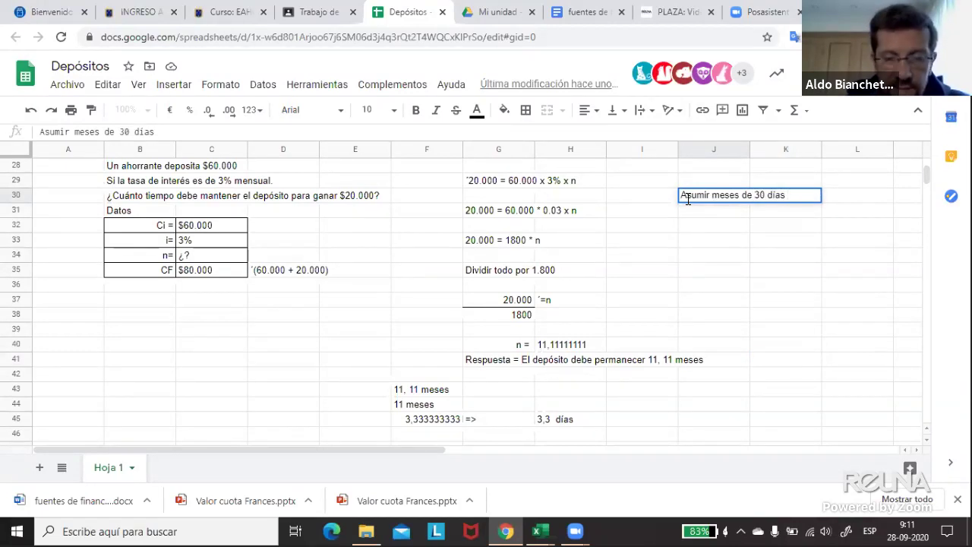
{"action": "left_click", "coordinate": [689, 209]}
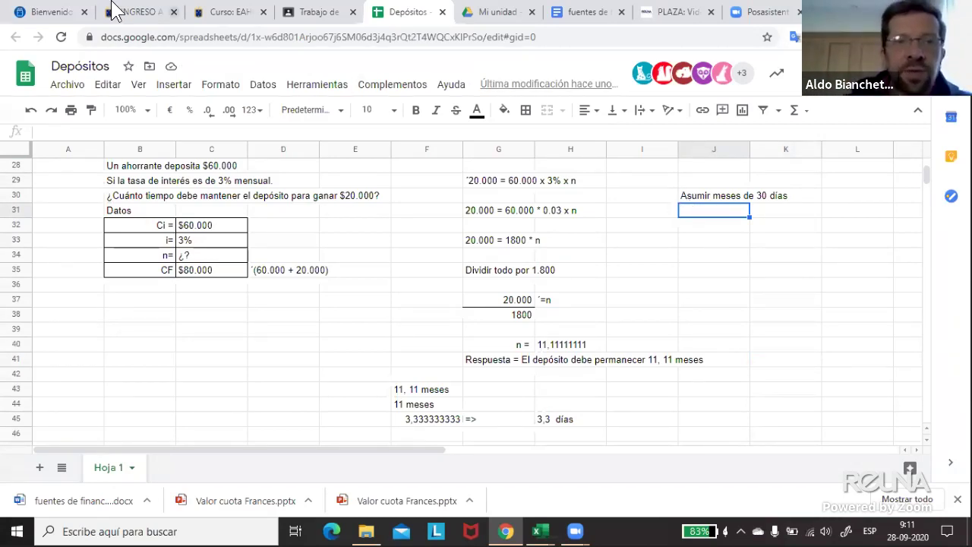
- Check the term-deposit periods in the fuentes de financiamiento document and the simple-interest formula in the Depósitos sheet
{"action": "left_click", "coordinate": [581, 10]}
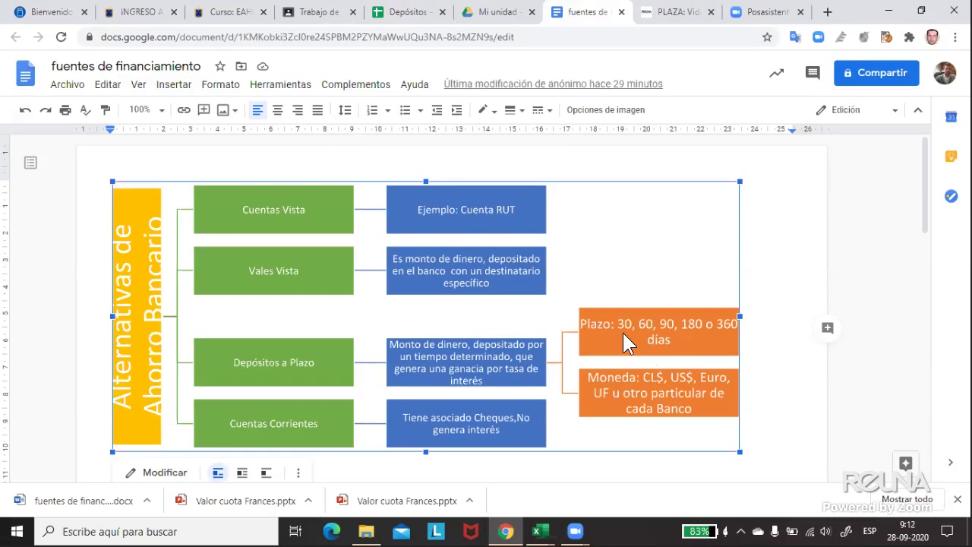
{"action": "left_click", "coordinate": [405, 15]}
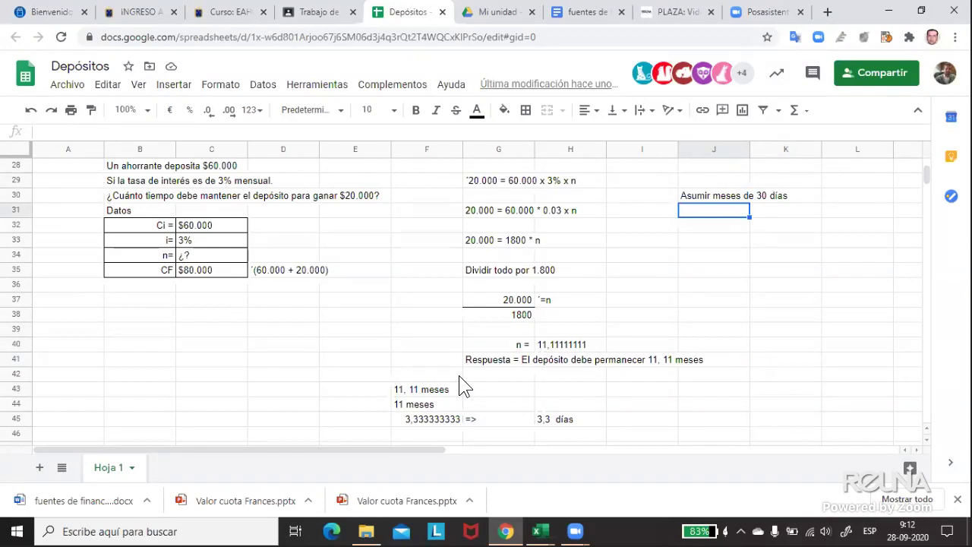
{"action": "scroll", "coordinate": [446, 377], "scroll_direction": "up", "scroll_amount": 1}
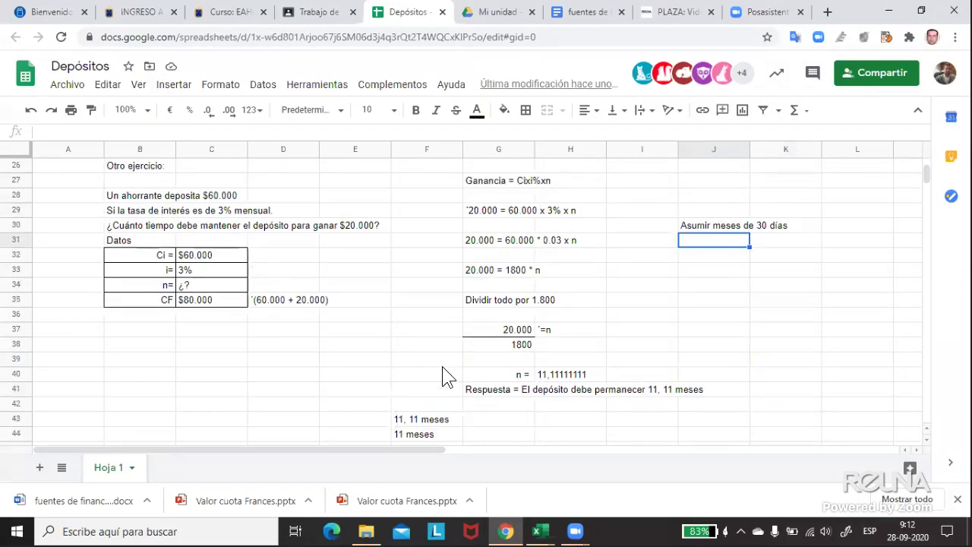
{"action": "scroll", "coordinate": [447, 378], "scroll_direction": "up", "scroll_amount": 5}
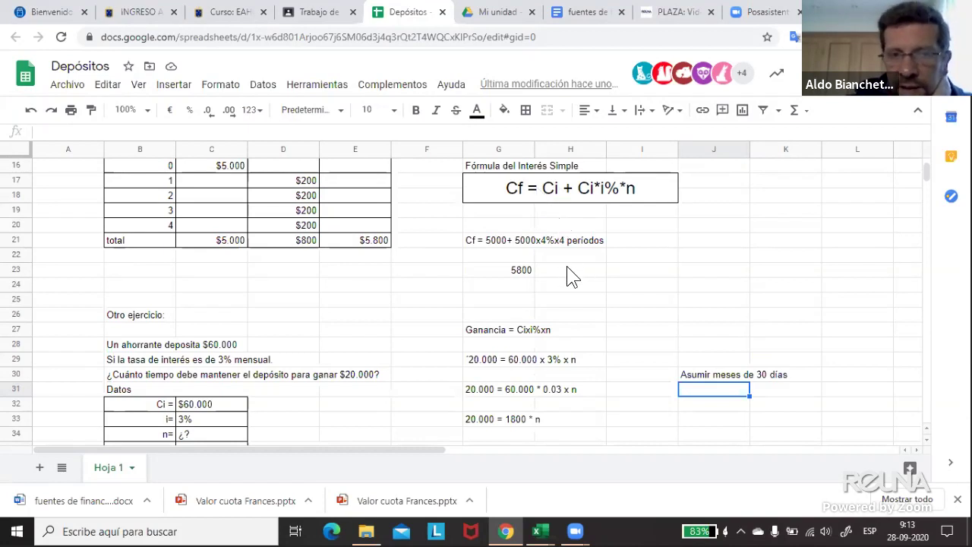
{"action": "scroll", "coordinate": [565, 278], "scroll_direction": "up", "scroll_amount": 1}
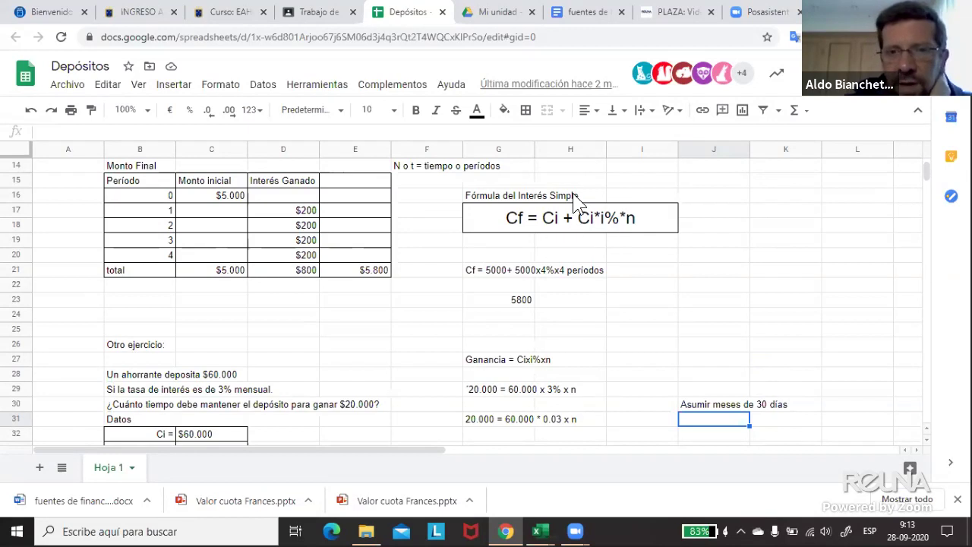
{"action": "scroll", "coordinate": [251, 380], "scroll_direction": "down", "scroll_amount": 2}
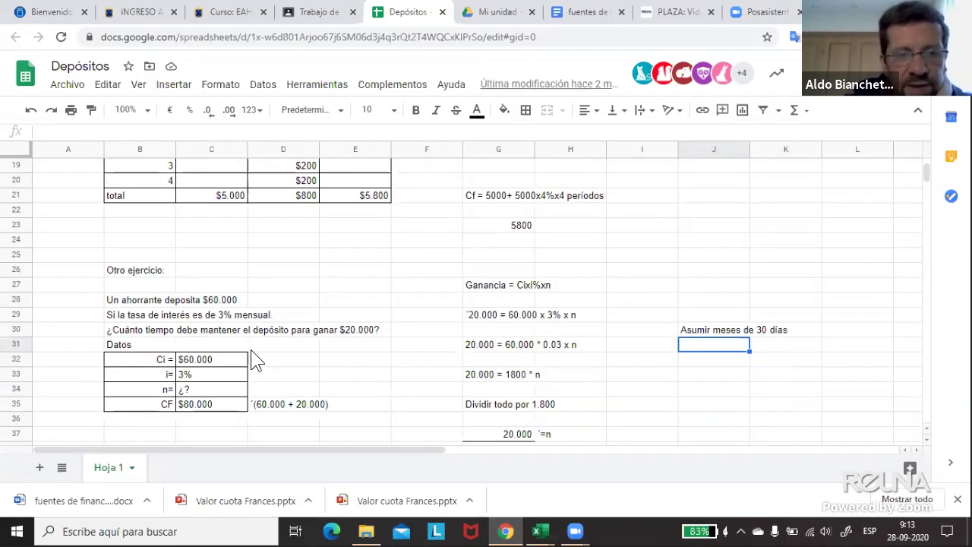
{"action": "scroll", "coordinate": [245, 361], "scroll_direction": "up", "scroll_amount": 2}
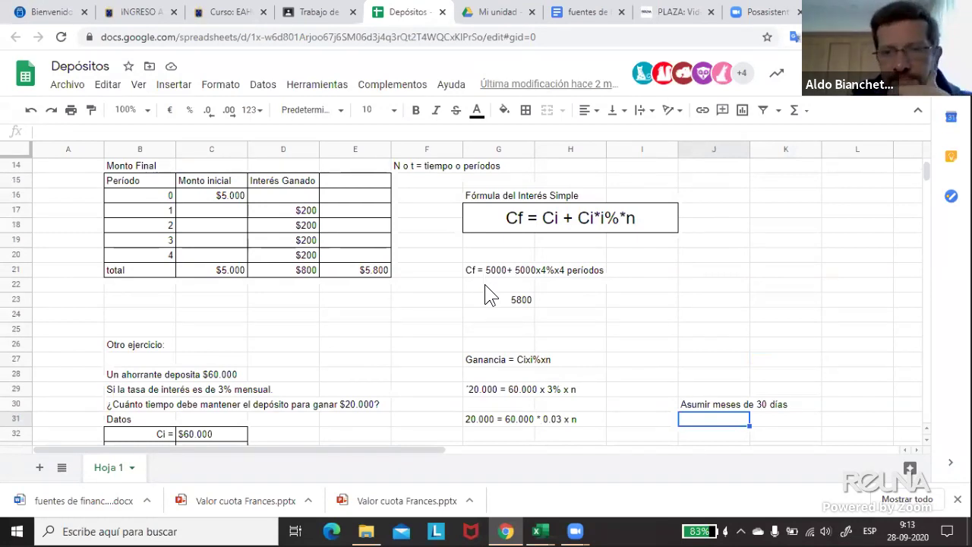
- Review the $60.000 exercise from its interest-rate data through to its answer in months and days
{"action": "left_click", "coordinate": [433, 301]}
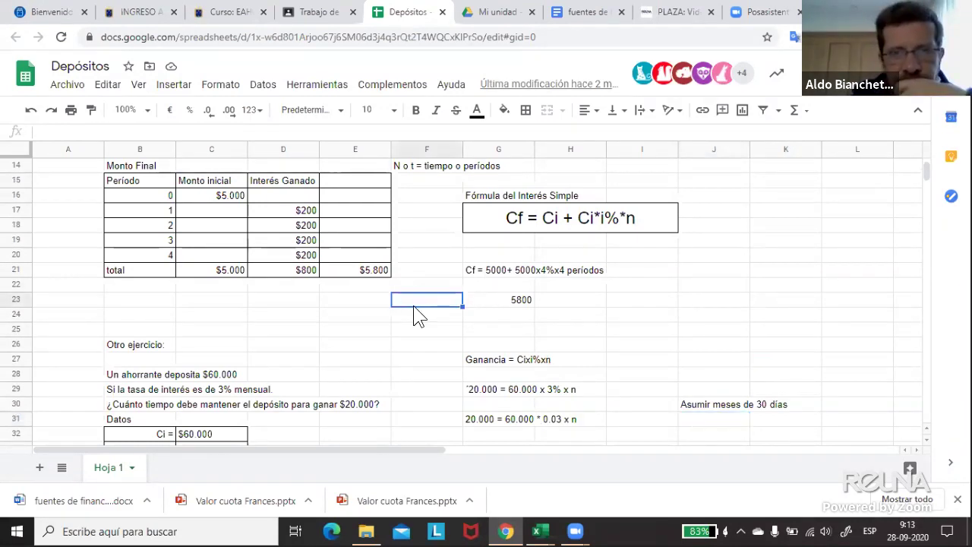
{"action": "left_click", "coordinate": [688, 273]}
{"action": "scroll", "coordinate": [684, 286], "scroll_direction": "down", "scroll_amount": 5}
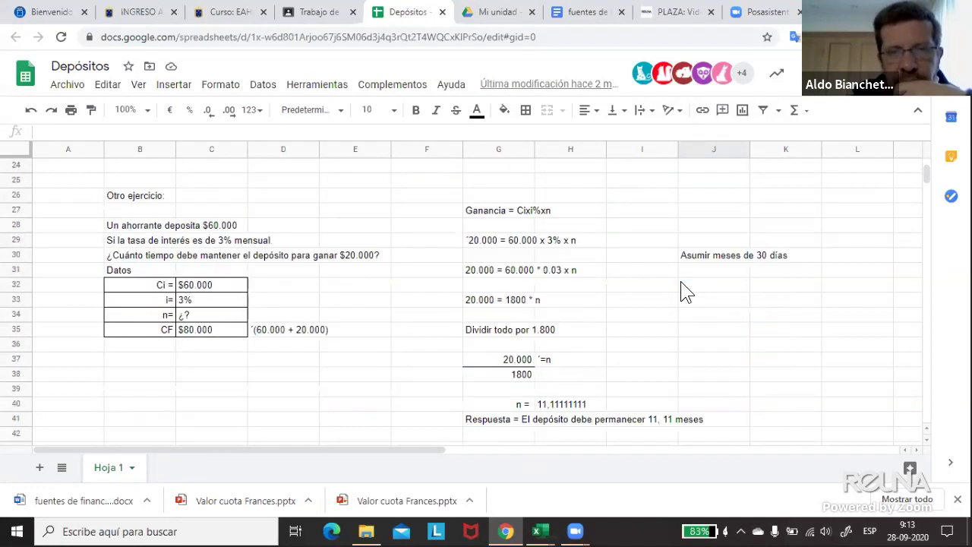
{"action": "scroll", "coordinate": [680, 293], "scroll_direction": "down", "scroll_amount": 2}
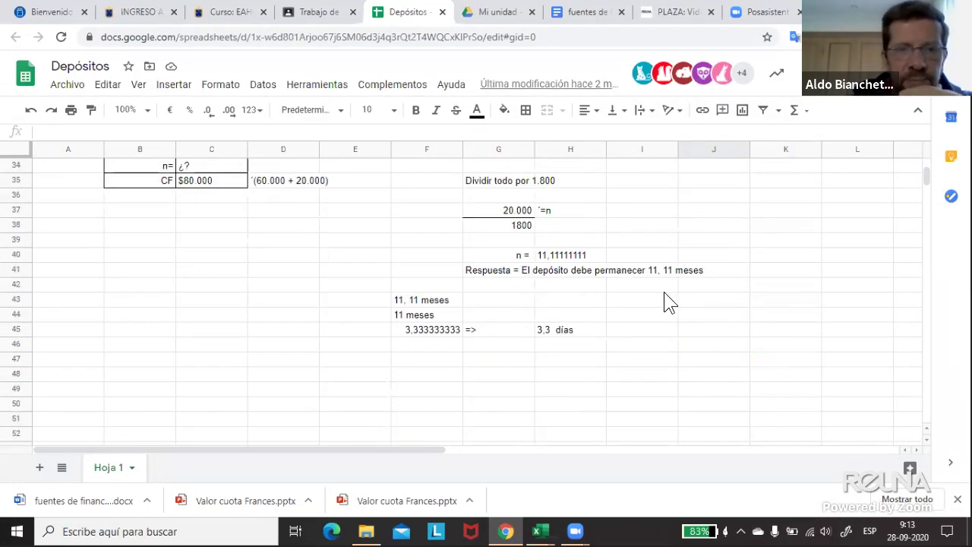
{"action": "scroll", "coordinate": [347, 368], "scroll_direction": "up", "scroll_amount": 4}
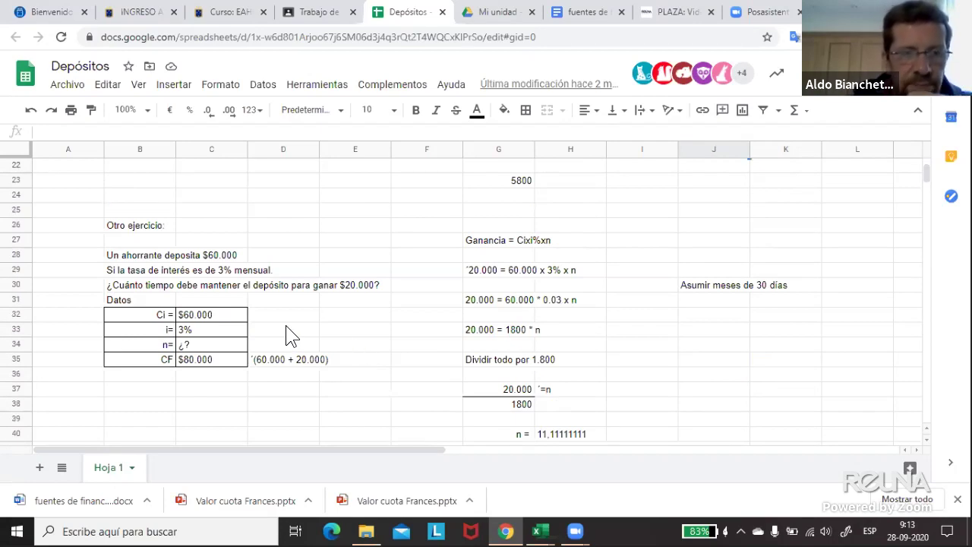
{"action": "left_click", "coordinate": [149, 329]}
{"action": "left_click", "coordinate": [231, 331]}
{"action": "left_click", "coordinate": [161, 331]}
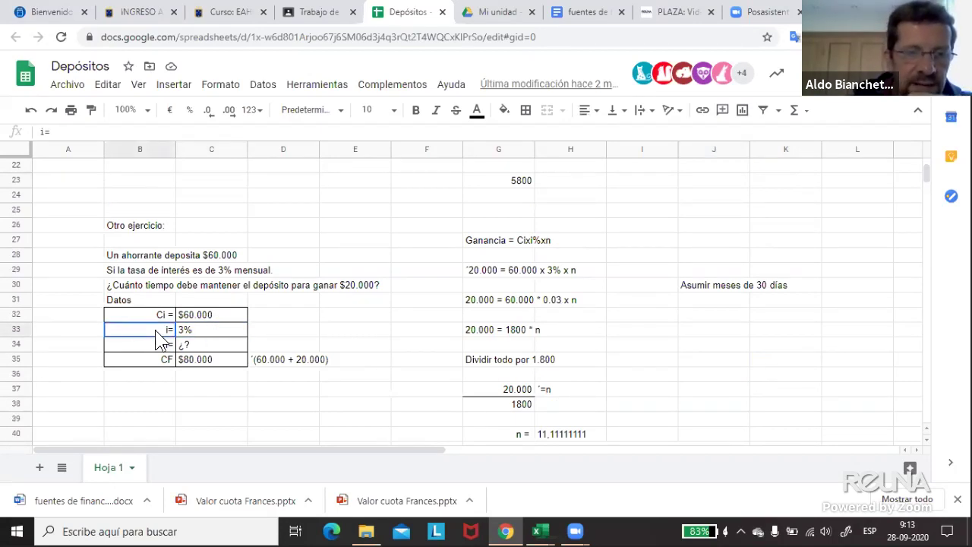
{"action": "left_click", "coordinate": [386, 304]}
- Enter the heading "Otro Ejercicio:" in B47, below the solved exercise
{"action": "scroll", "coordinate": [395, 312], "scroll_direction": "down", "scroll_amount": 5}
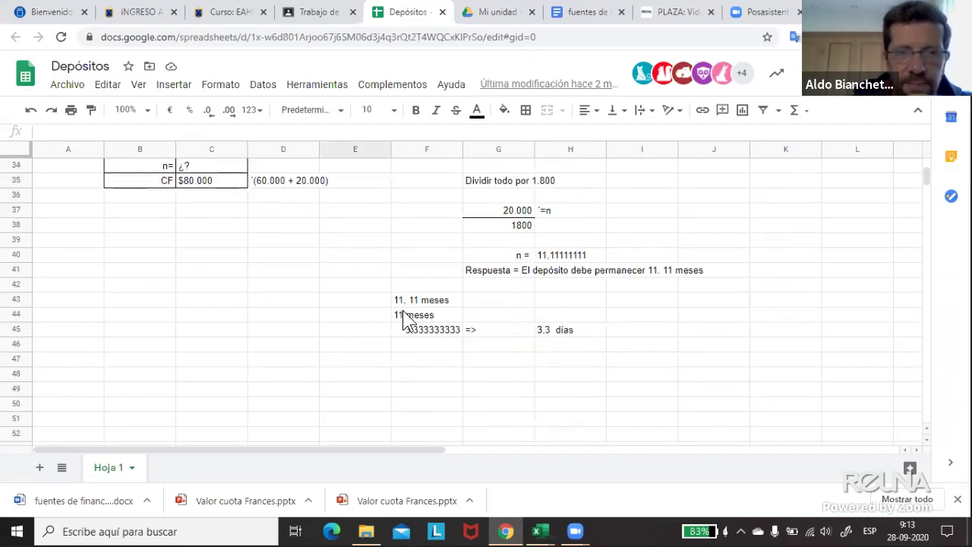
{"action": "left_click", "coordinate": [172, 314]}
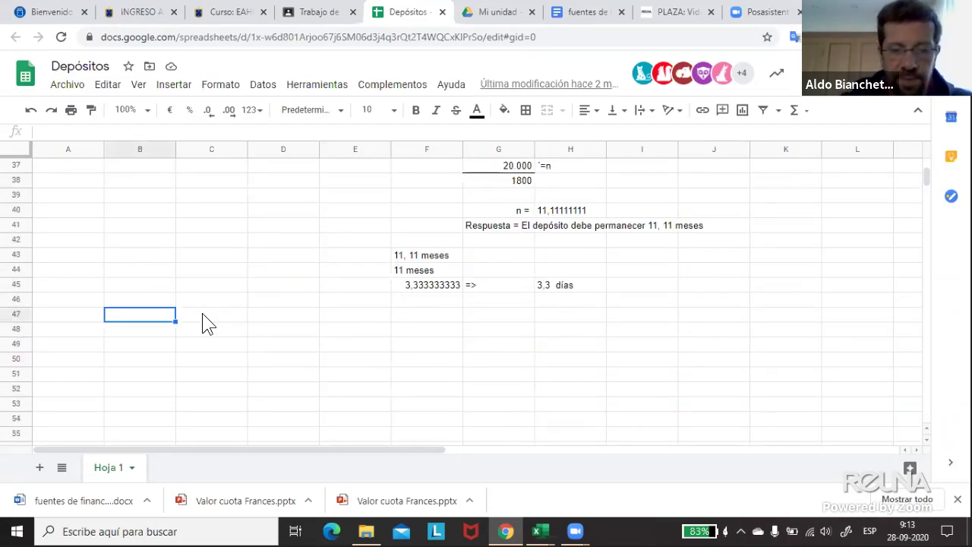
{"action": "type", "text": "Otro"}
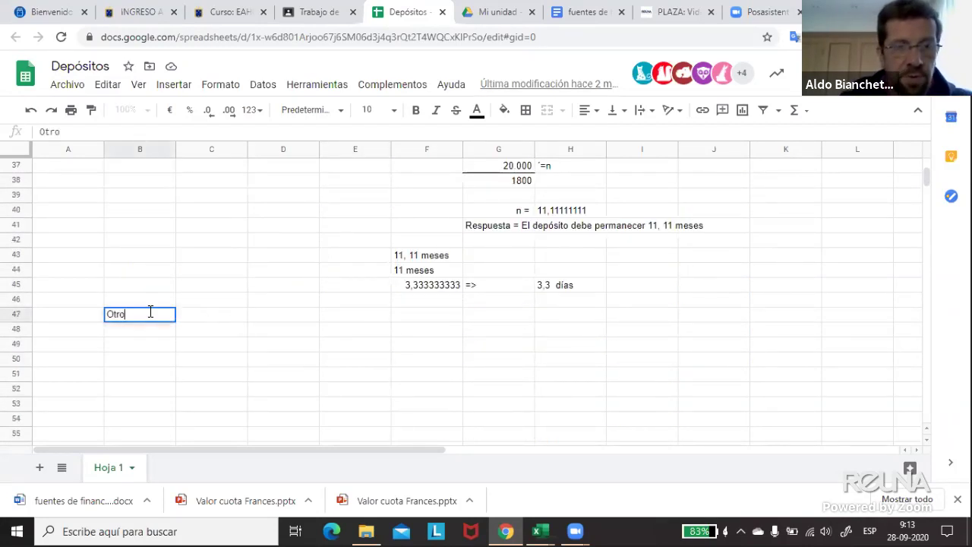
{"action": "type", "text": " Ejercicio:"}
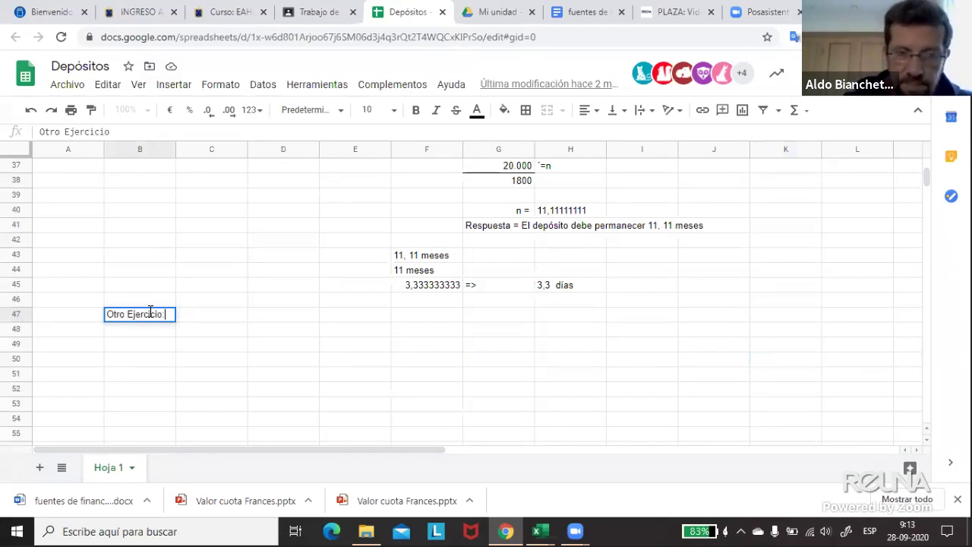
{"action": "key", "text": "Return"}
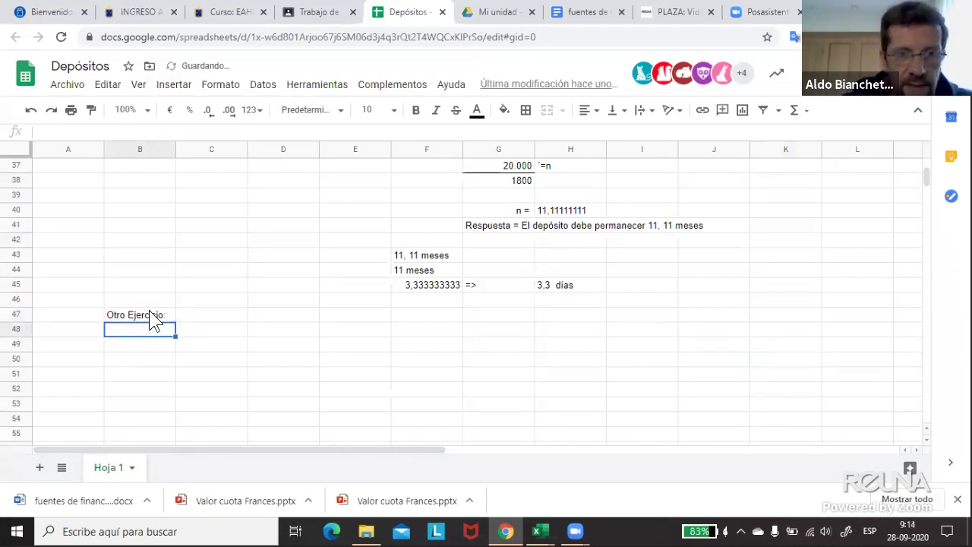
- Write the new exercise's first line, "Un ahorrante deposita $130.000", in B48
{"action": "type", "text": "Un "}
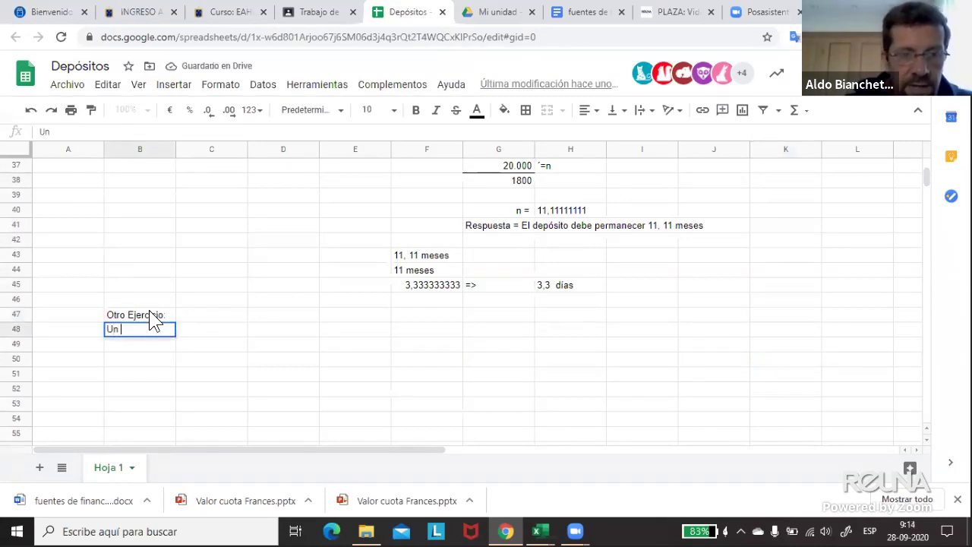
{"action": "type", "text": "ahorran"}
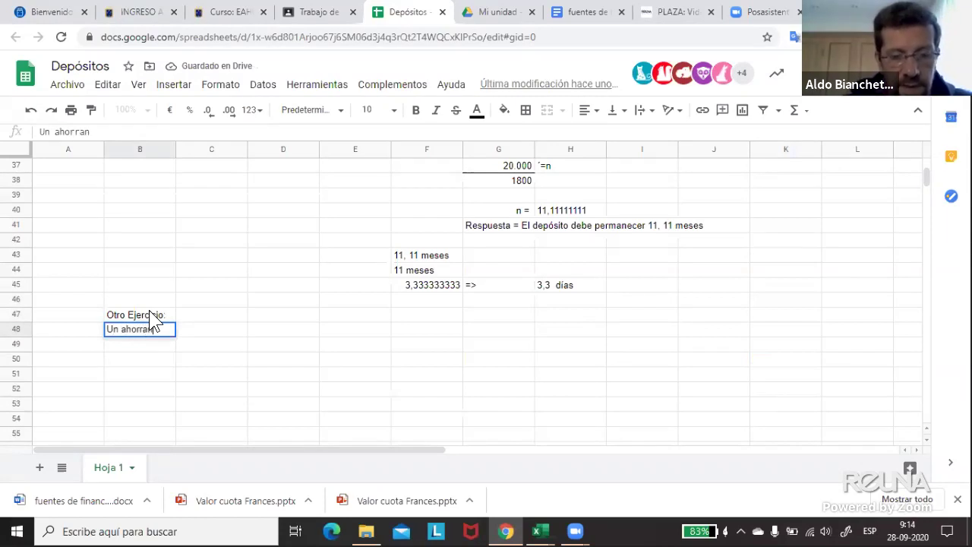
{"action": "type", "text": "te deposita"}
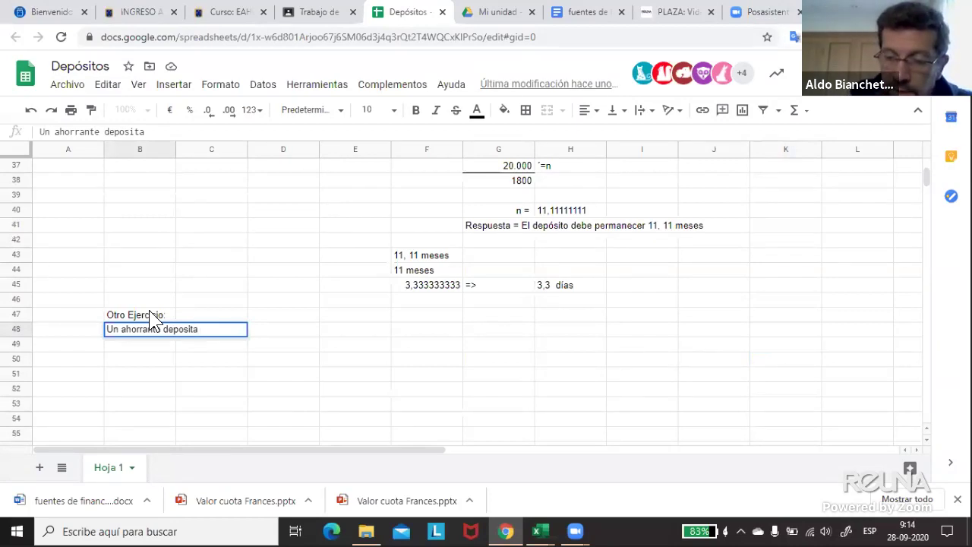
{"action": "type", "text": " 1"}
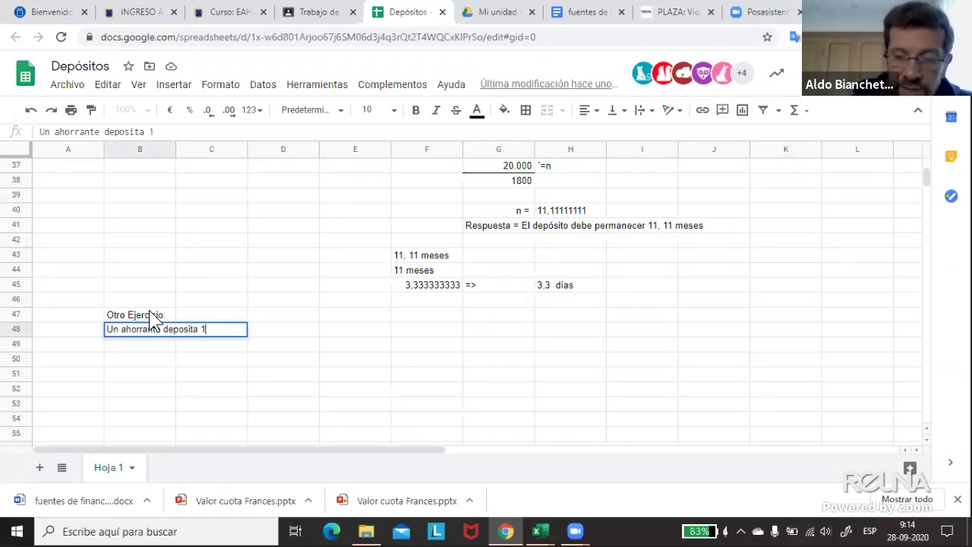
{"action": "key", "text": "BackSpace"}
{"action": "type", "text": "$130"}
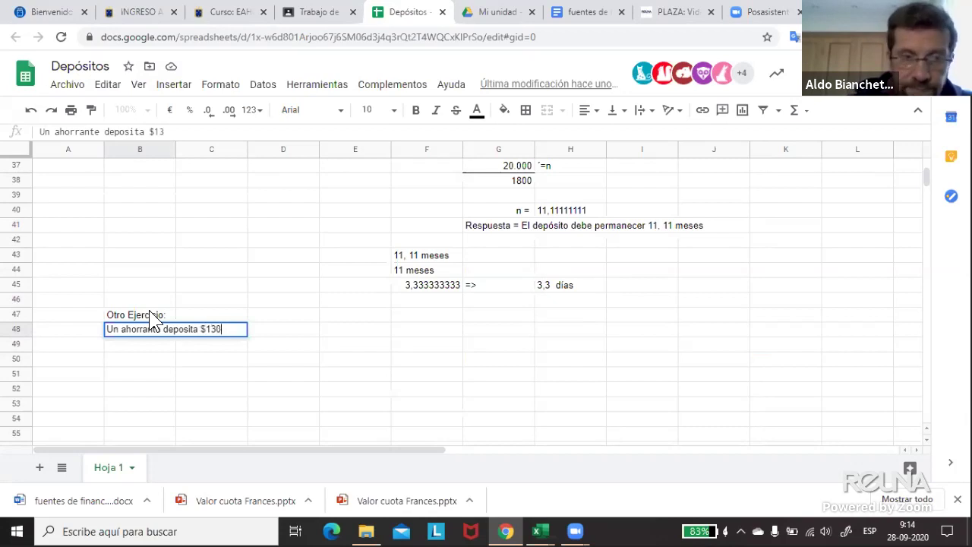
{"action": "type", "text": ".000"}
{"action": "key", "text": "Return"}
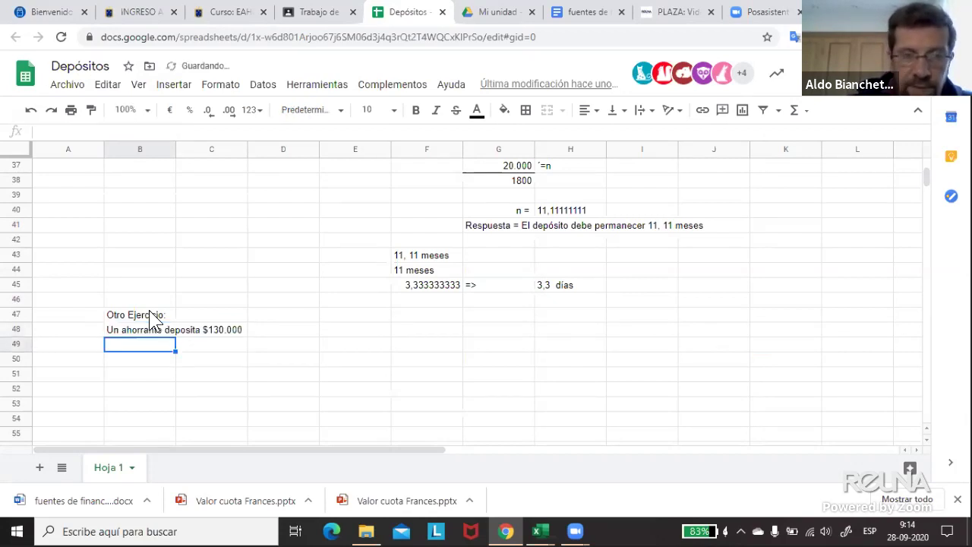
- Write the new exercise's deposit term, "durante 6 meses", in B49
{"action": "type", "text": "Al"}
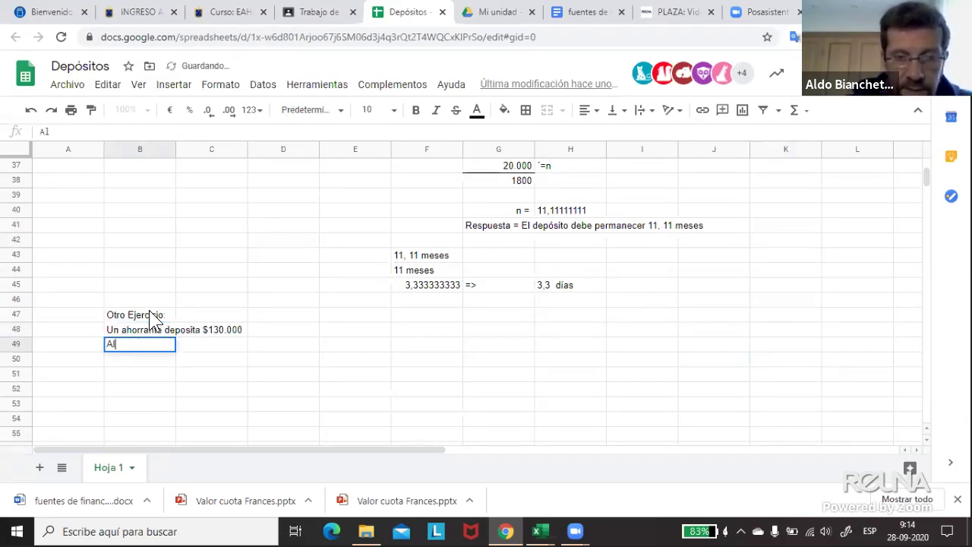
{"action": "key", "text": "BackSpace"}
{"action": "key", "text": "BackSpace"}
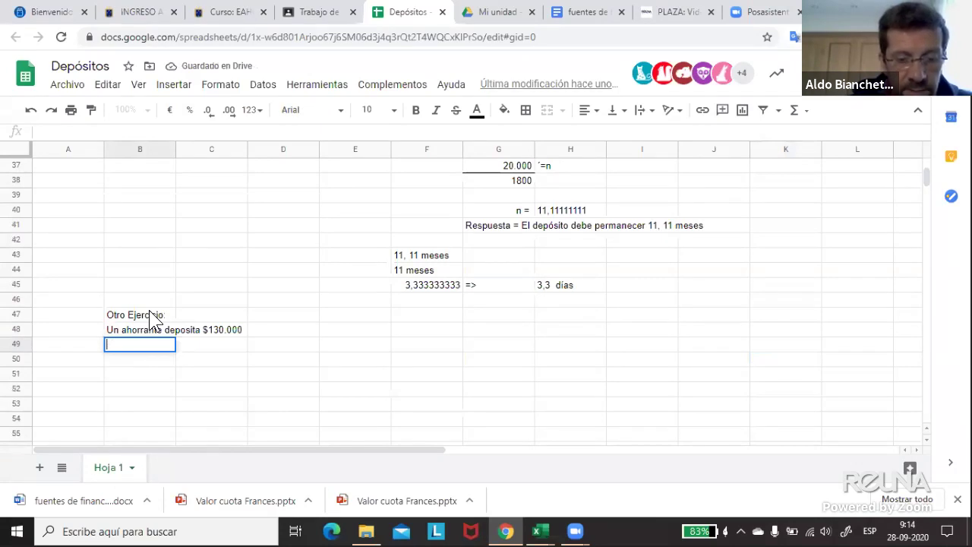
{"action": "type", "text": "duran"}
{"action": "key", "text": "BackSpace"}
{"action": "key", "text": "BackSpace"}
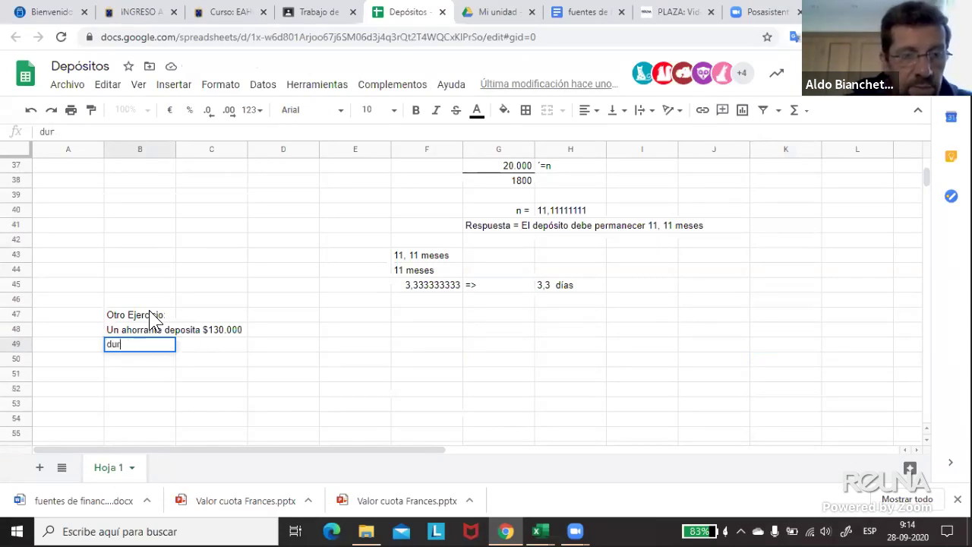
{"action": "type", "text": "ante"}
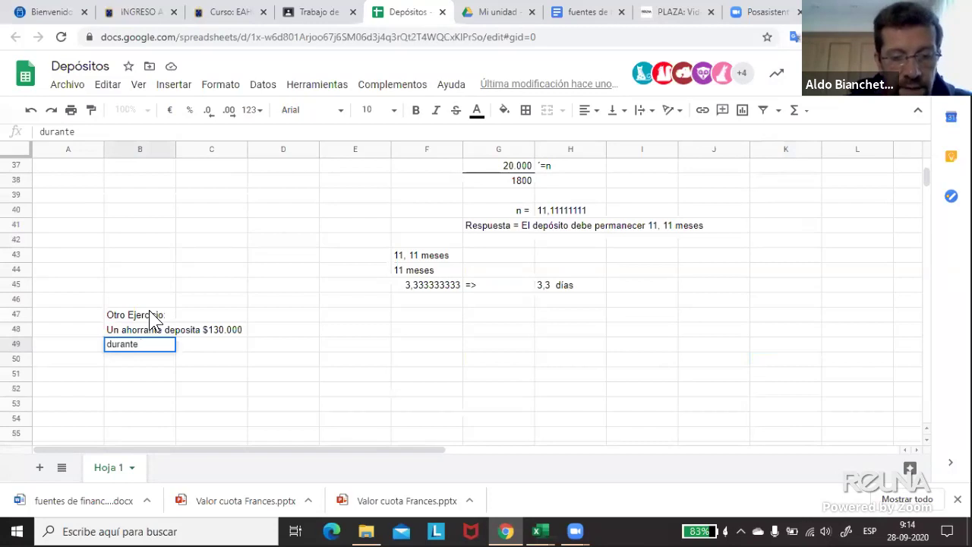
{"action": "type", "text": " 6 meses"}
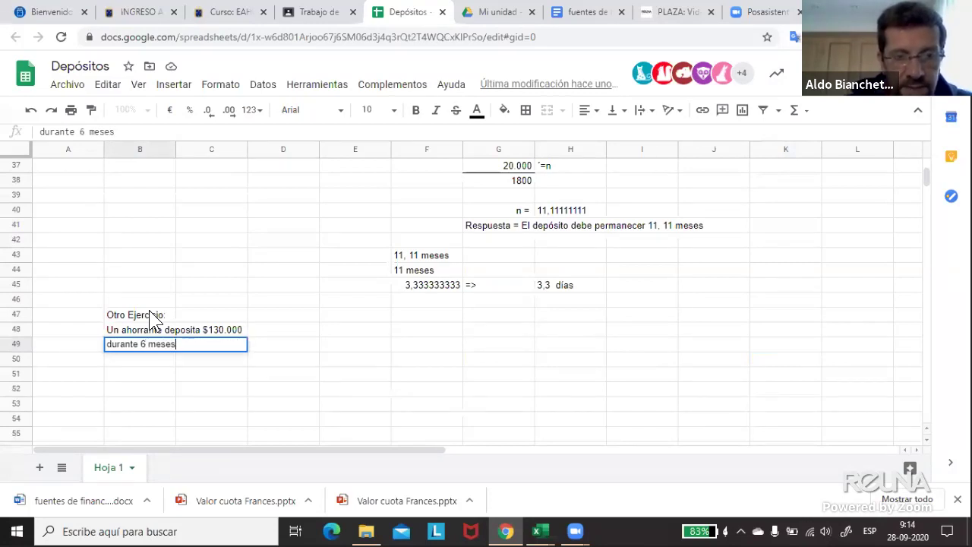
{"action": "key", "text": "Return"}
- Add the withdrawal line "Al final de dicho período retira $200.000." in B50
{"action": "type", "text": "Al fi"}
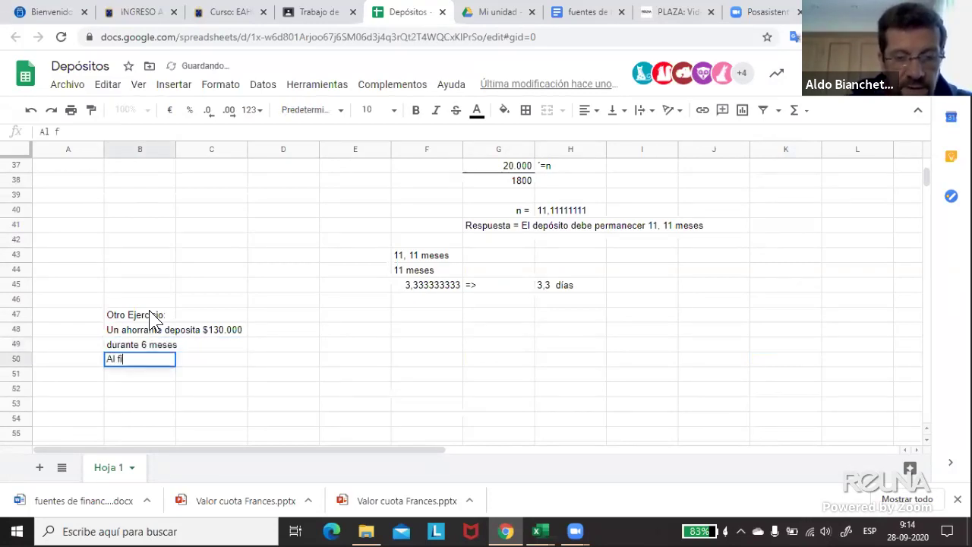
{"action": "type", "text": "nal de dic"}
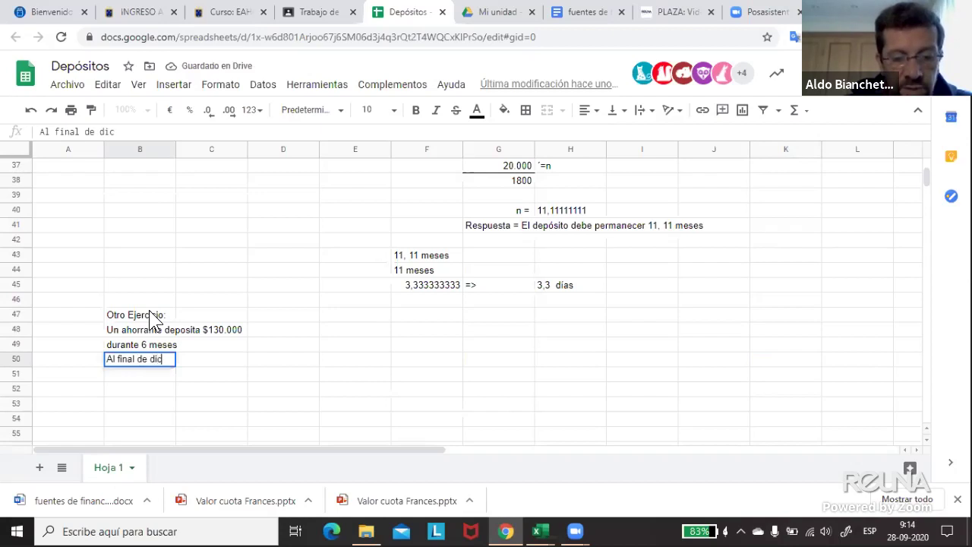
{"action": "type", "text": "ho per"}
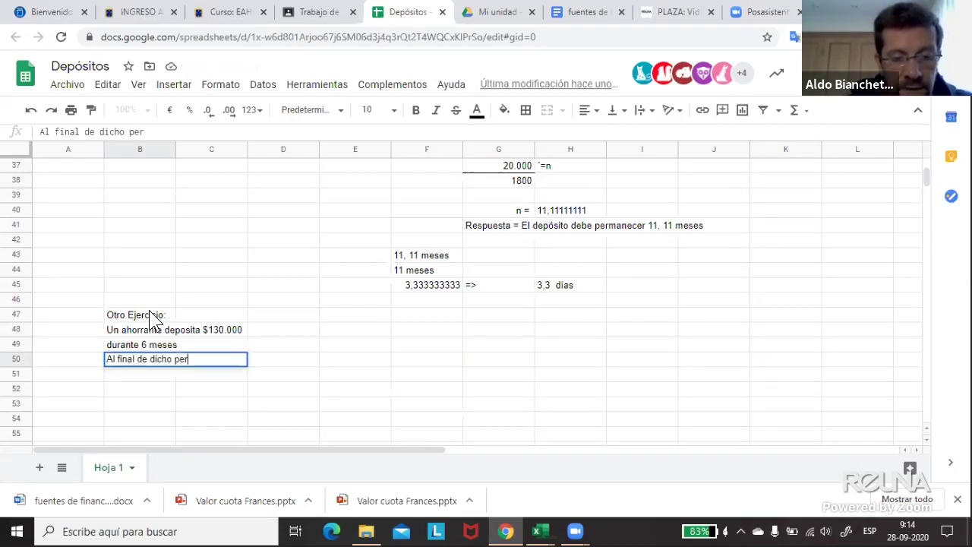
{"action": "type", "text": "iodo"}
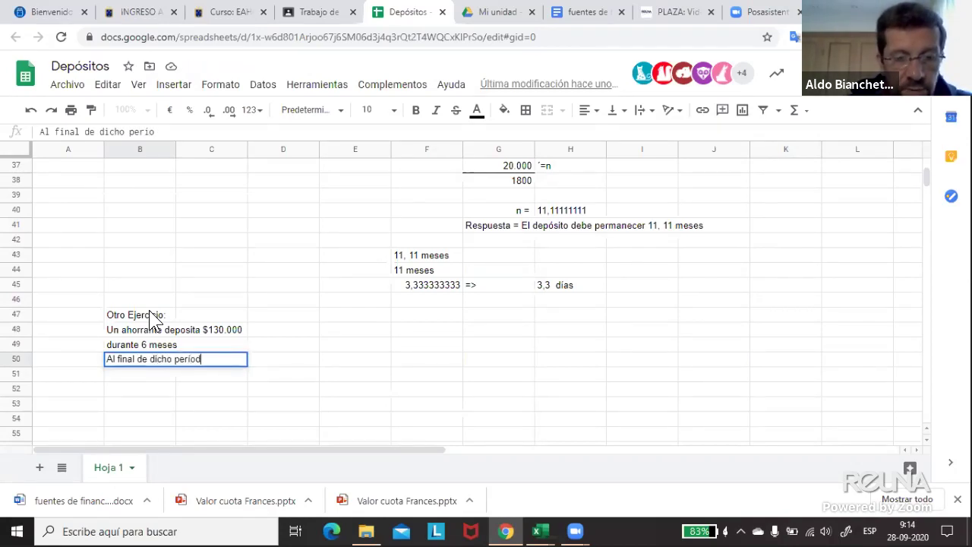
{"action": "type", "text": " retira"}
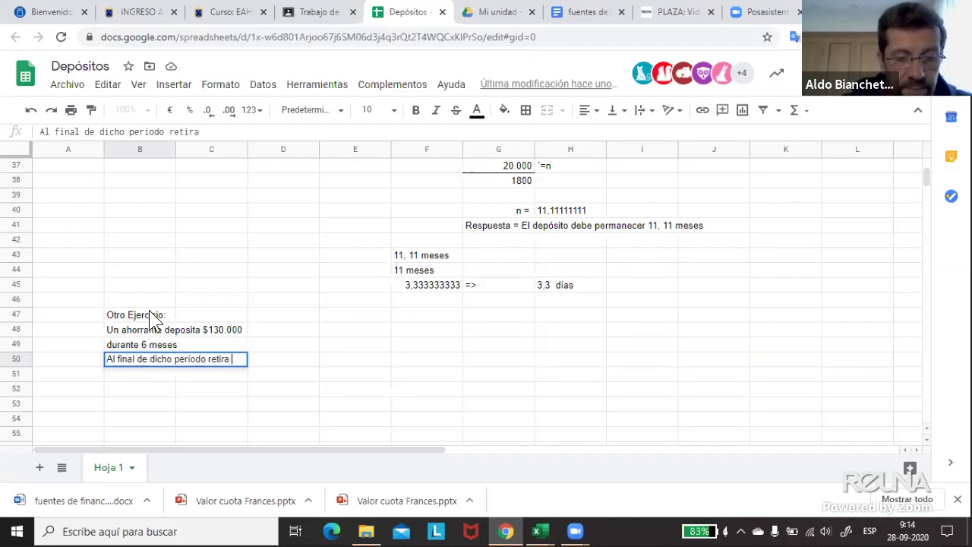
{"action": "type", "text": " $200."}
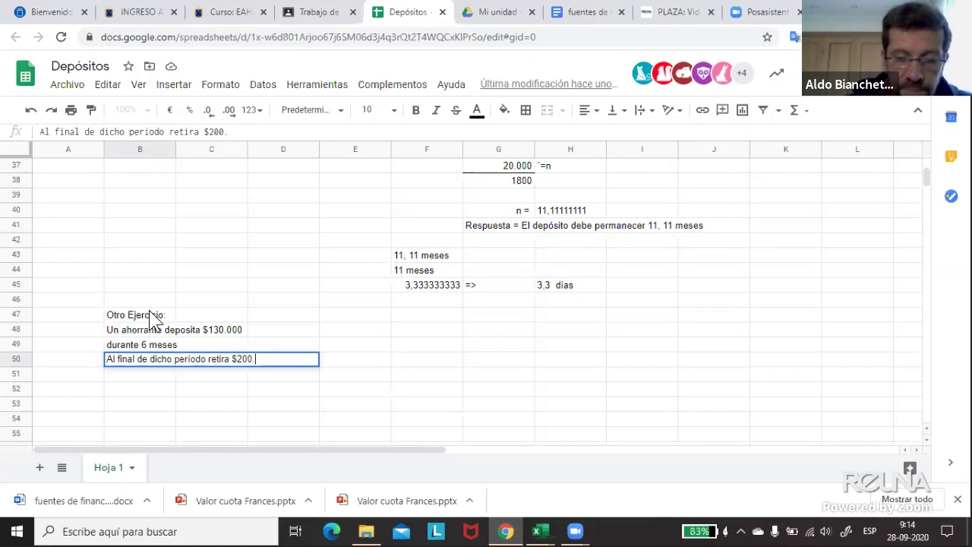
{"action": "type", "text": "000."}
{"action": "key", "text": "Return"}
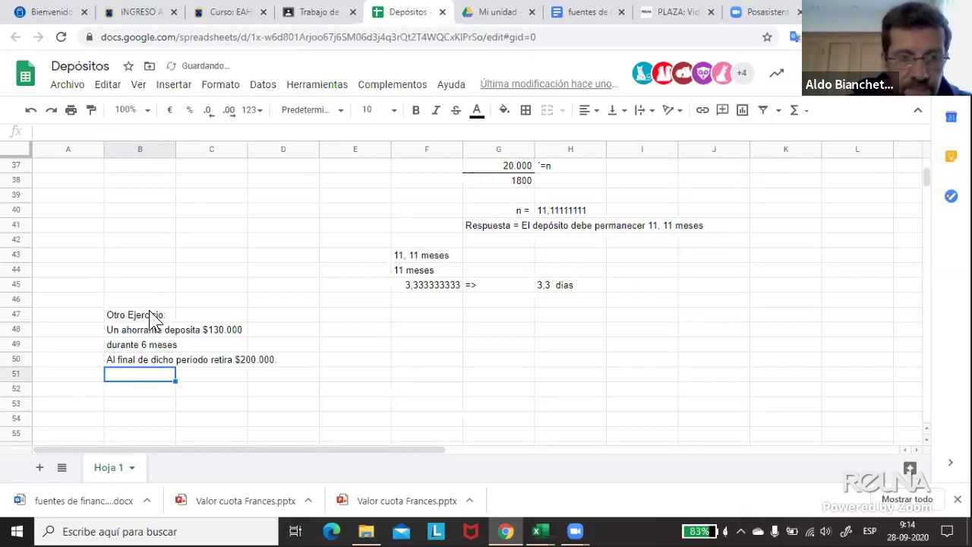
- Enter the exercise's question, "¿Cuál fue el interés mesnual?", in B51
{"action": "type", "text": "i¿"}
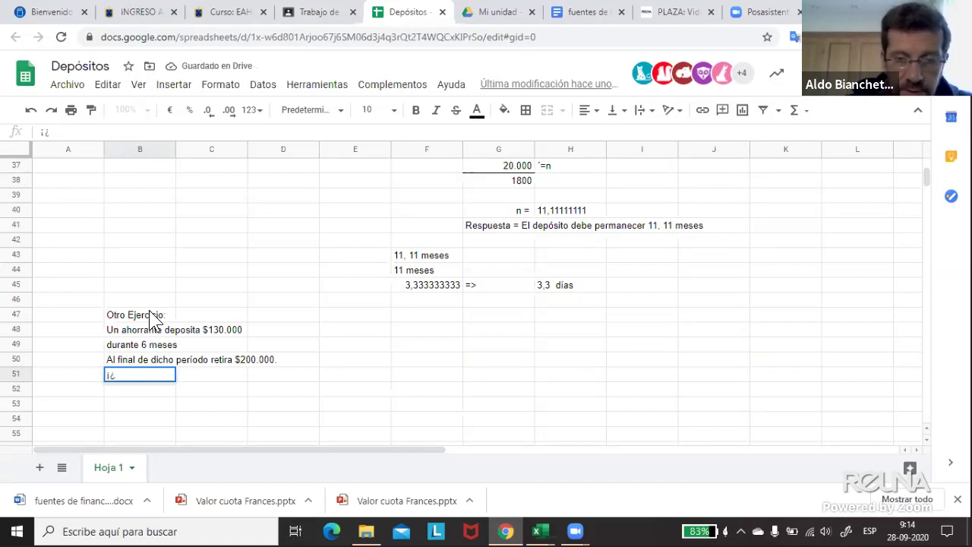
{"action": "key", "text": "BackSpace"}
{"action": "key", "text": "BackSpace"}
{"action": "type", "text": "¿"}
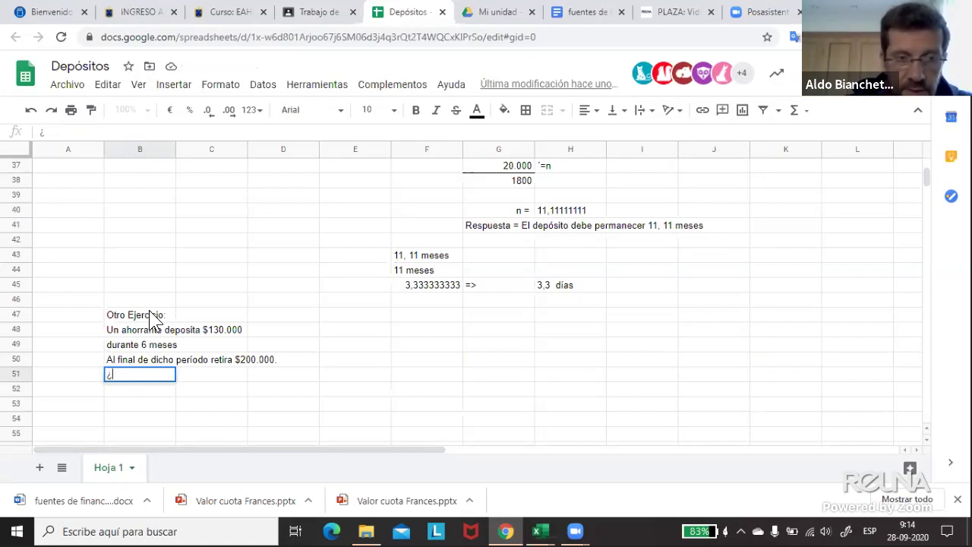
{"action": "type", "text": "Cuál"}
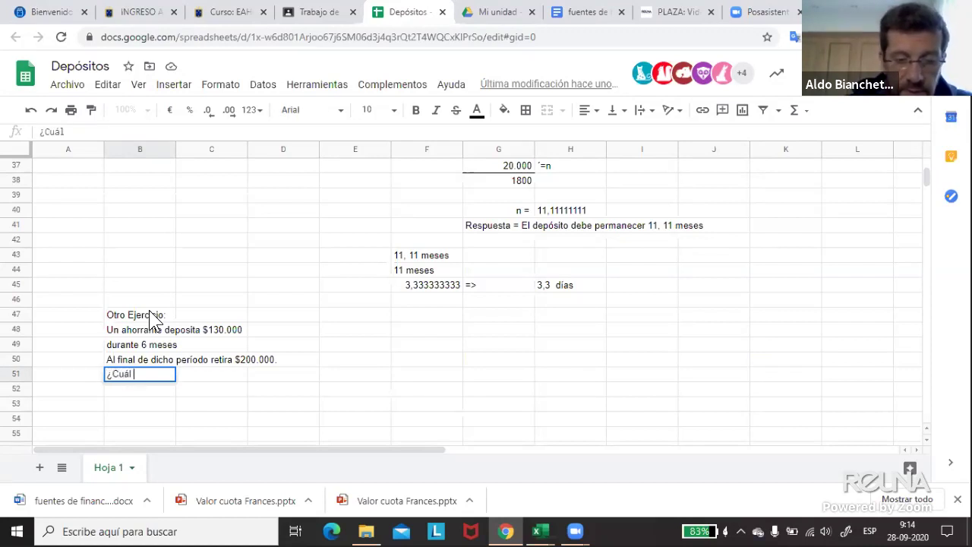
{"action": "type", "text": " fue el l"}
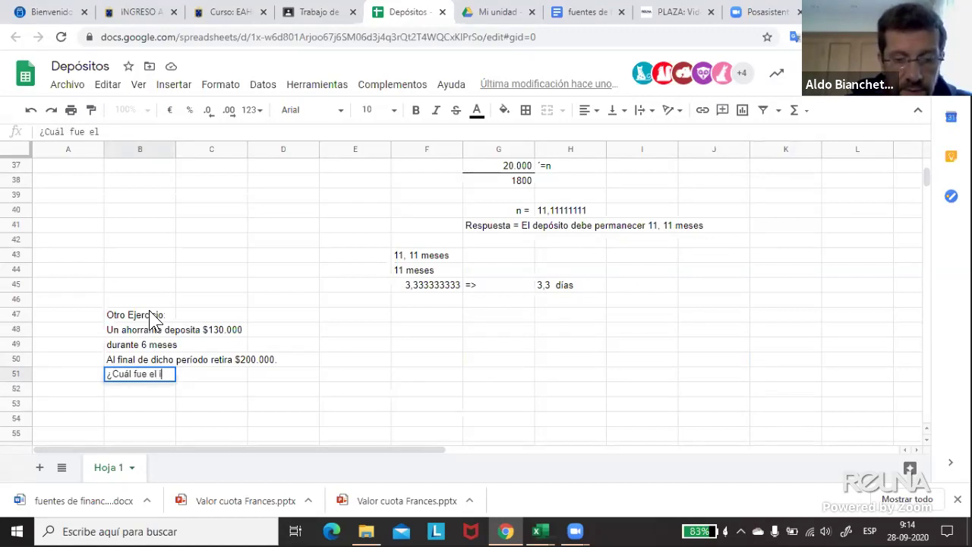
{"action": "type", "text": "nterés me"}
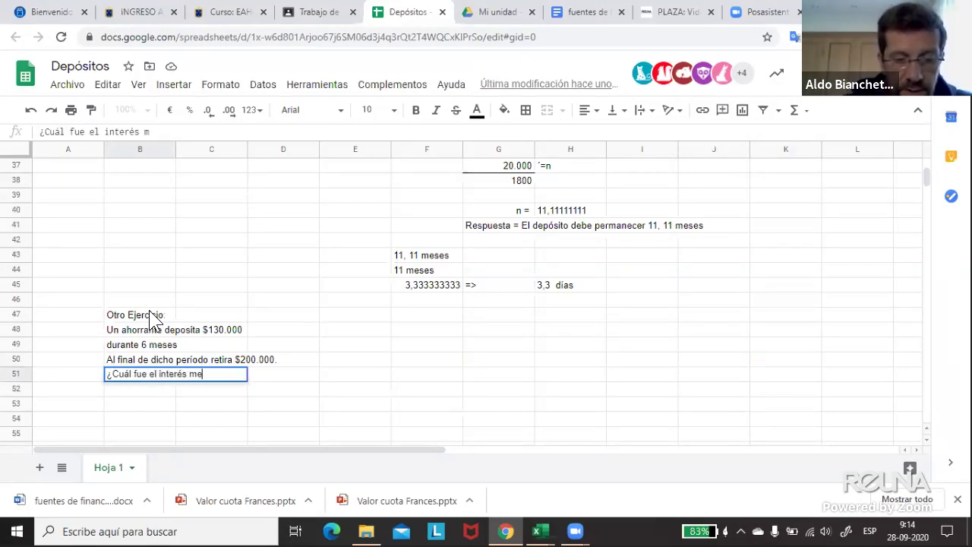
{"action": "type", "text": "snual?"}
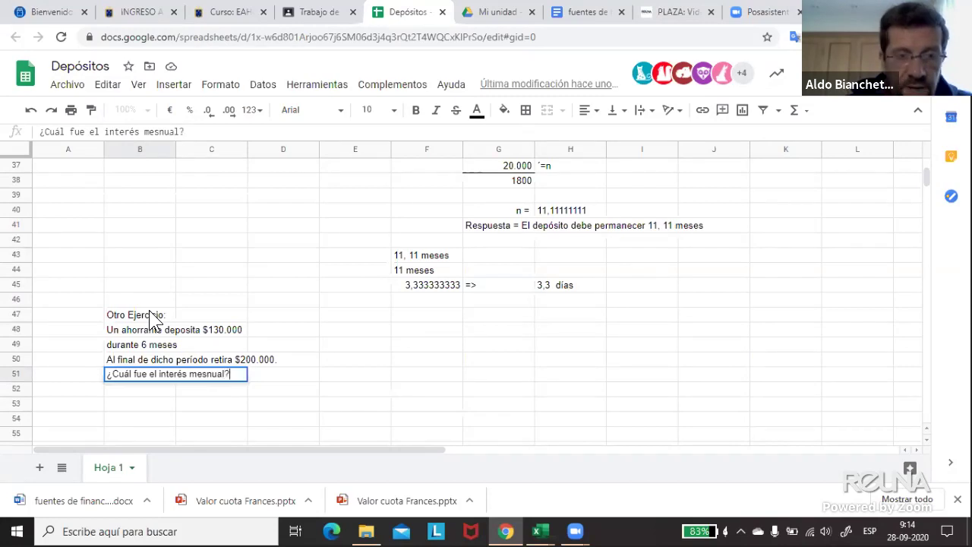
{"action": "key", "text": "Return"}
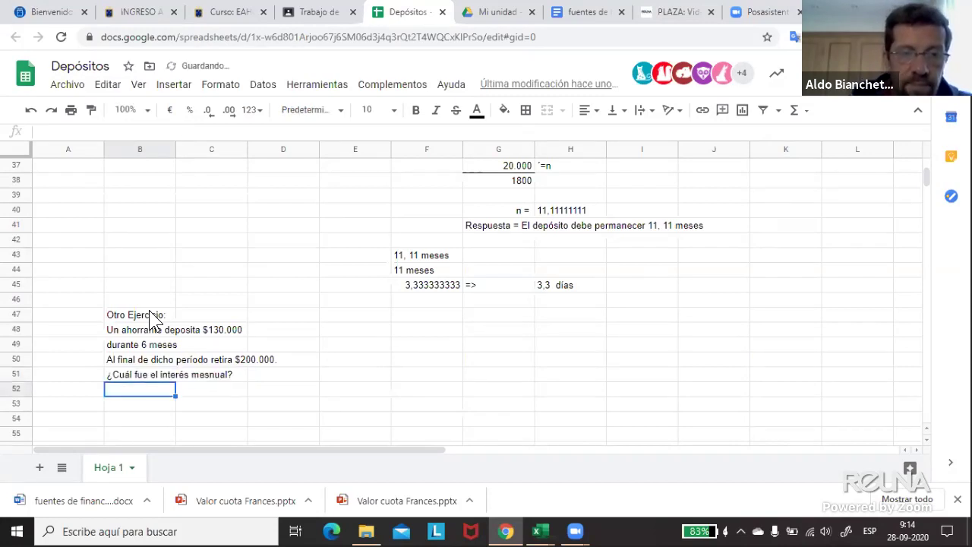
- Fill the empty cells A46:K46 with black to separate the solved exercise from the new one
{"action": "left_click", "coordinate": [232, 319]}
{"action": "scroll", "coordinate": [295, 300], "scroll_direction": "up", "scroll_amount": 3}
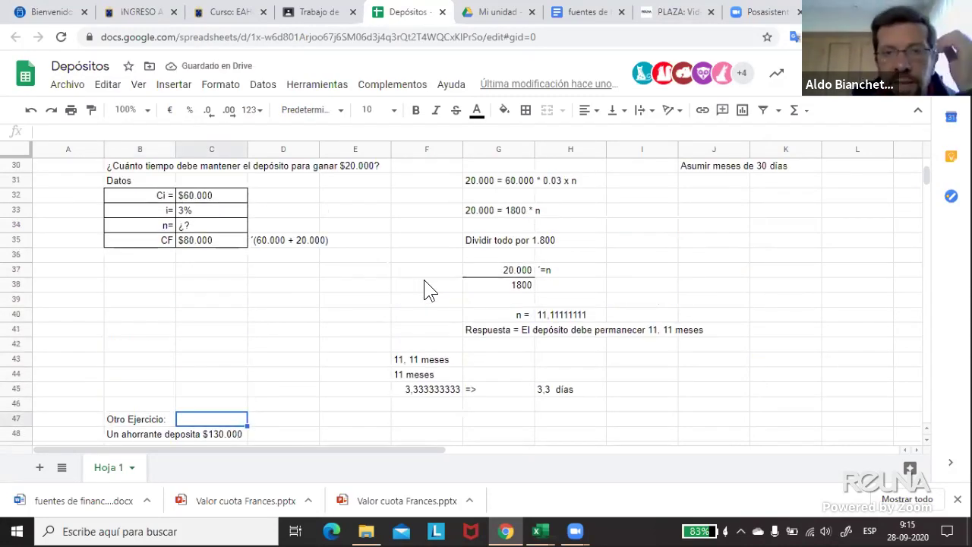
{"action": "scroll", "coordinate": [428, 289], "scroll_direction": "up", "scroll_amount": 3}
{"action": "scroll", "coordinate": [427, 291], "scroll_direction": "down", "scroll_amount": 6}
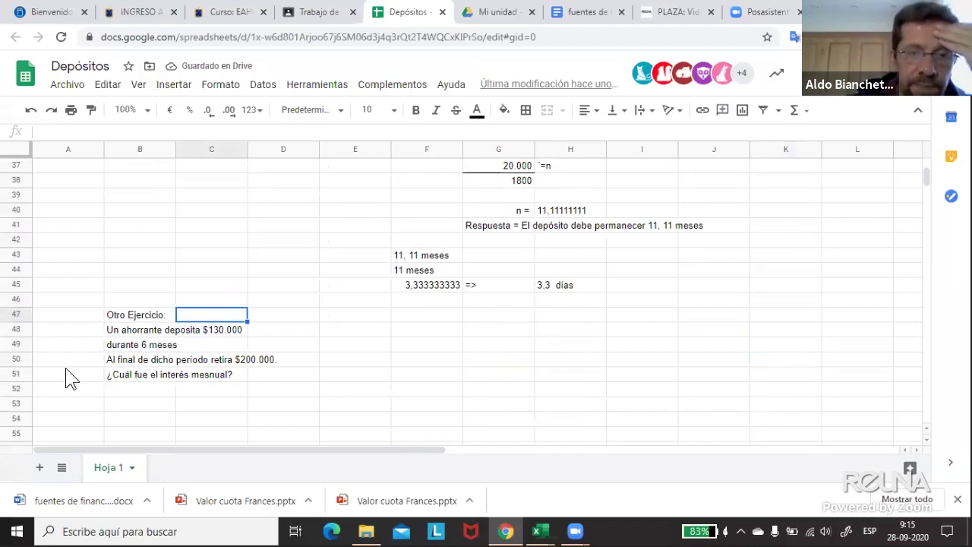
{"action": "left_click_drag", "start_coordinate": [57, 300], "coordinate": [786, 306]}
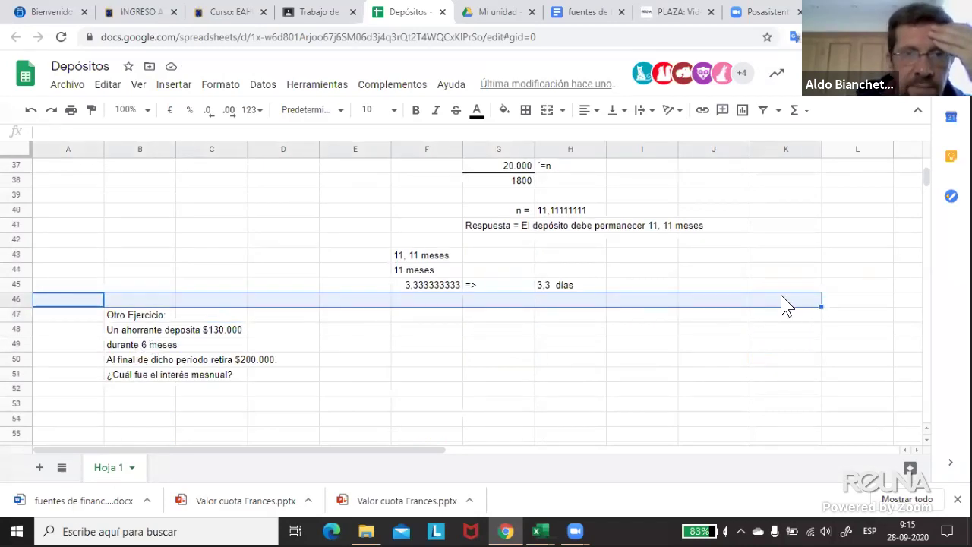
{"action": "left_click", "coordinate": [503, 110]}
{"action": "left_click", "coordinate": [509, 159]}
{"action": "left_click_drag", "start_coordinate": [426, 329], "coordinate": [429, 345]}
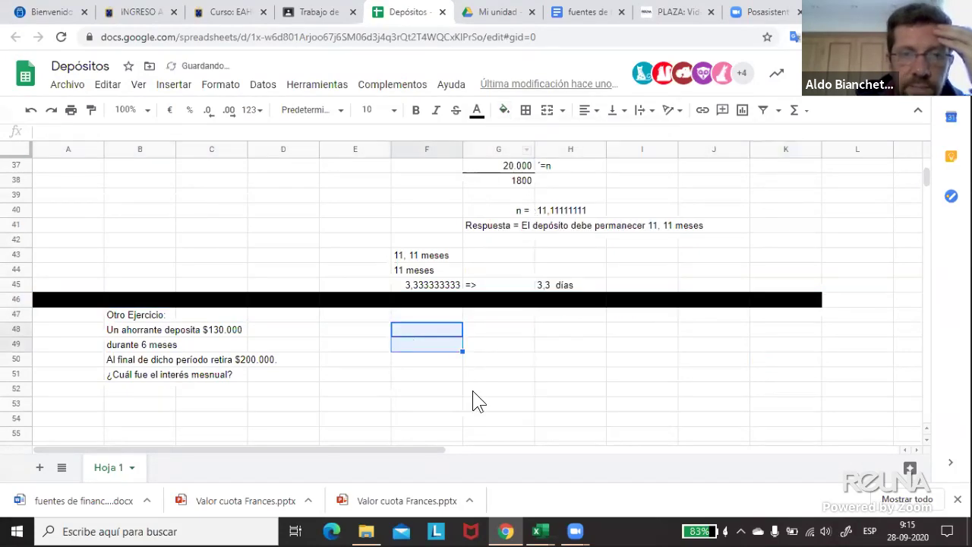
{"action": "left_click", "coordinate": [480, 391]}
- Copy the Datos table B31:C35 of the $60.000 exercise to E49, beside the new exercise's text
{"action": "scroll", "coordinate": [645, 393], "scroll_direction": "down", "scroll_amount": 1}
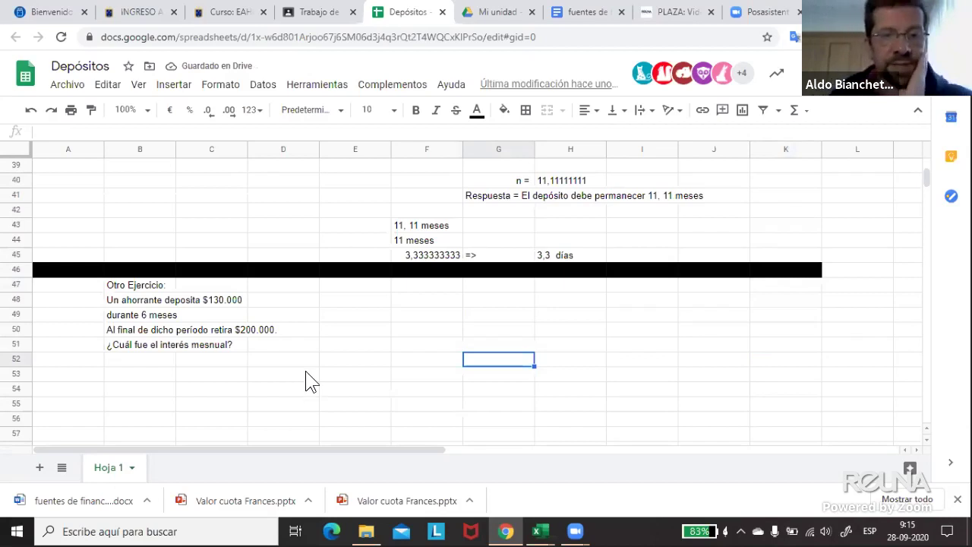
{"action": "scroll", "coordinate": [330, 335], "scroll_direction": "up", "scroll_amount": 5}
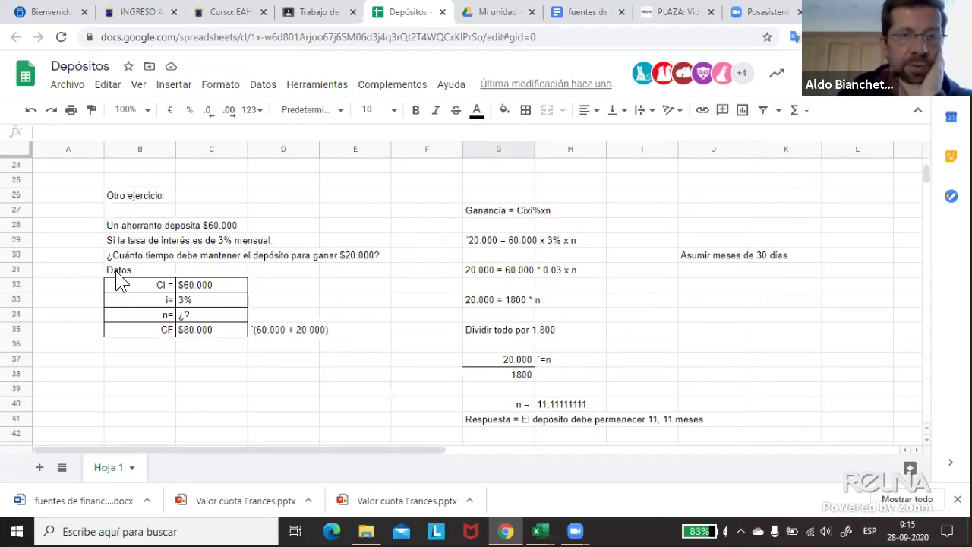
{"action": "left_click_drag", "start_coordinate": [120, 271], "coordinate": [225, 345]}
{"action": "key", "text": "ctrl+c"}
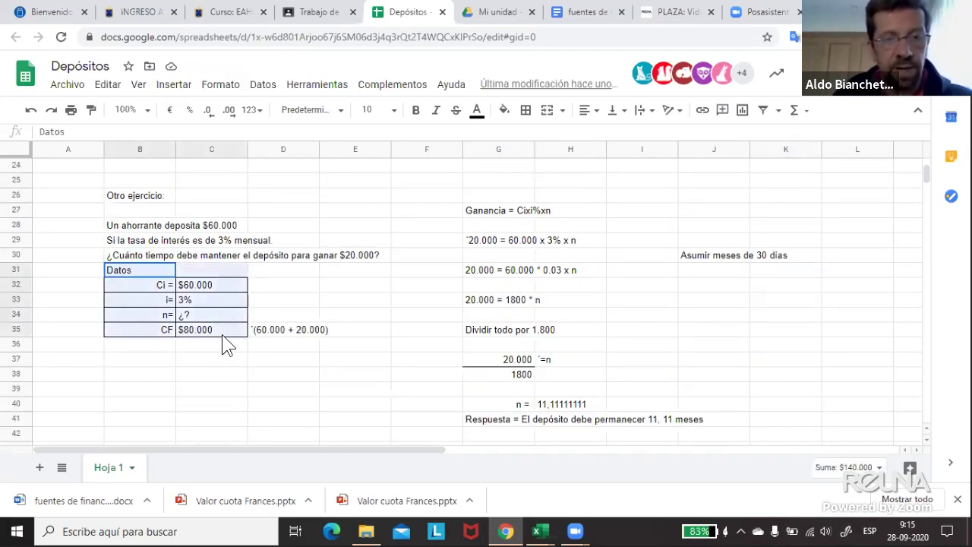
{"action": "scroll", "coordinate": [225, 338], "scroll_direction": "down", "scroll_amount": 6}
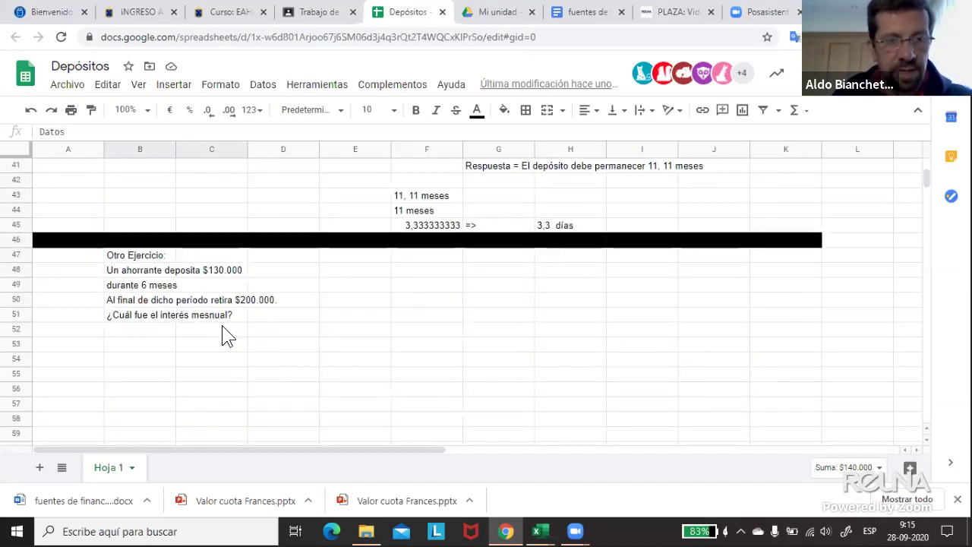
{"action": "left_click", "coordinate": [341, 288]}
{"action": "key", "text": "ctrl+v"}
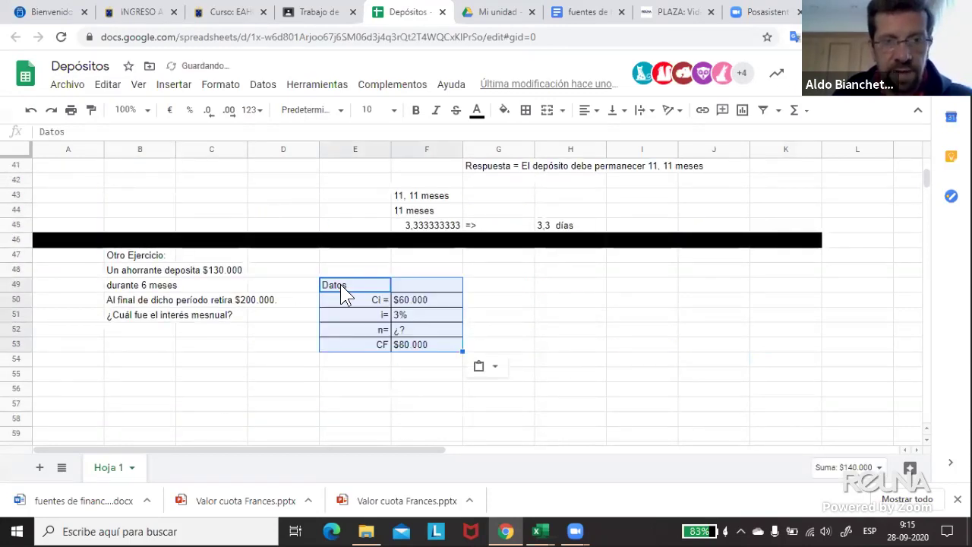
- Set the initial capital Ci in the copied Datos table to $130.000
{"action": "left_click", "coordinate": [419, 302]}
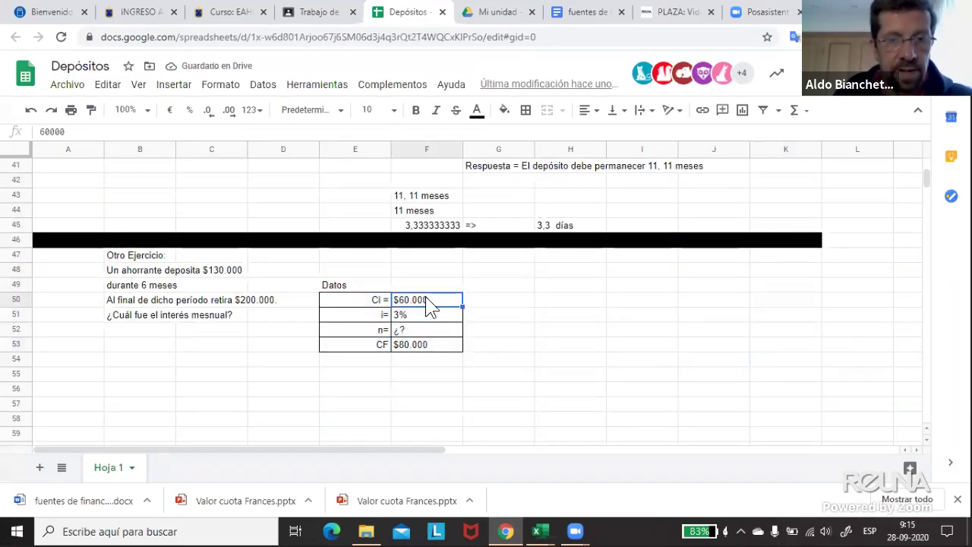
{"action": "type", "text": "130.000"}
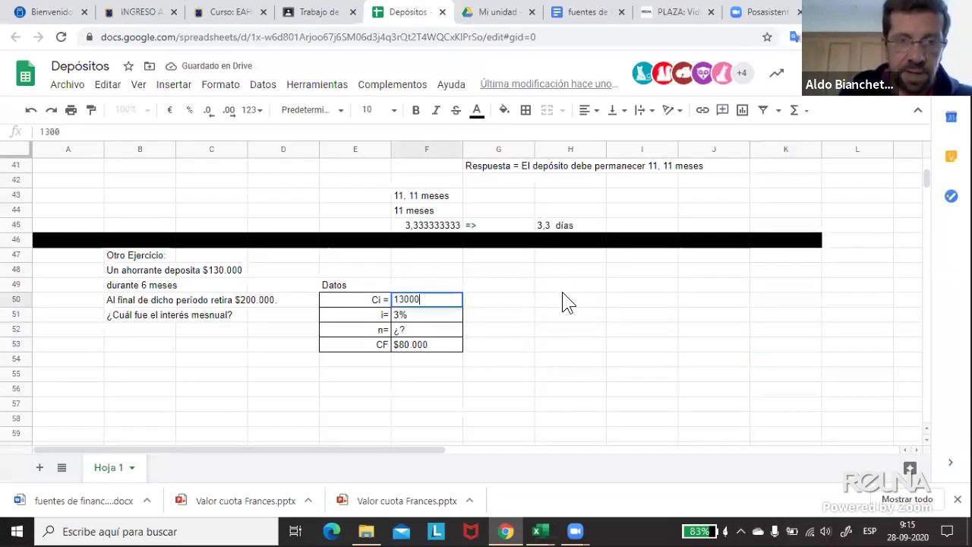
{"action": "key", "text": "Return"}
- In the new Datos table, mark the interest rate i as unknown with "¿?" and set n to 6
{"action": "key", "text": "F2"}
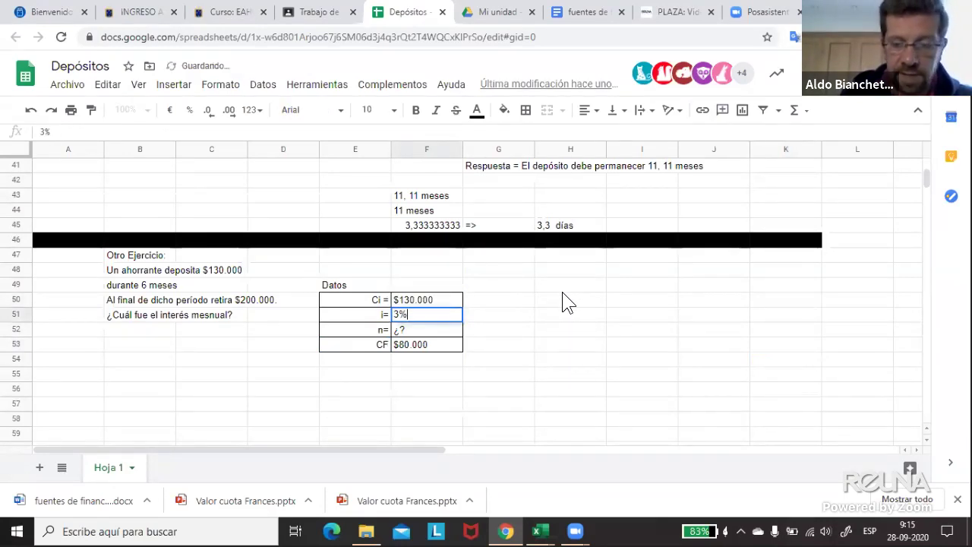
{"action": "key", "text": "Return"}
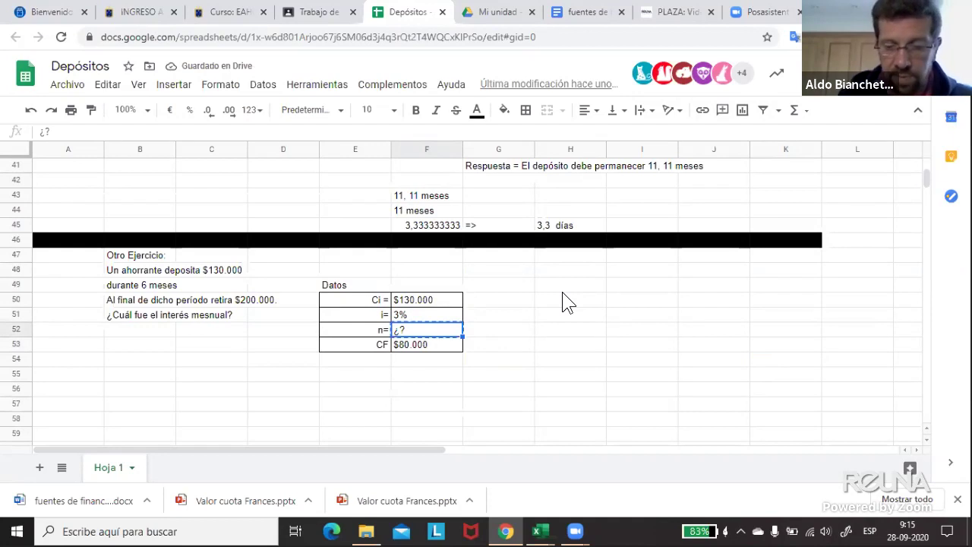
{"action": "key", "text": "Up"}
{"action": "type", "text": "¿?"}
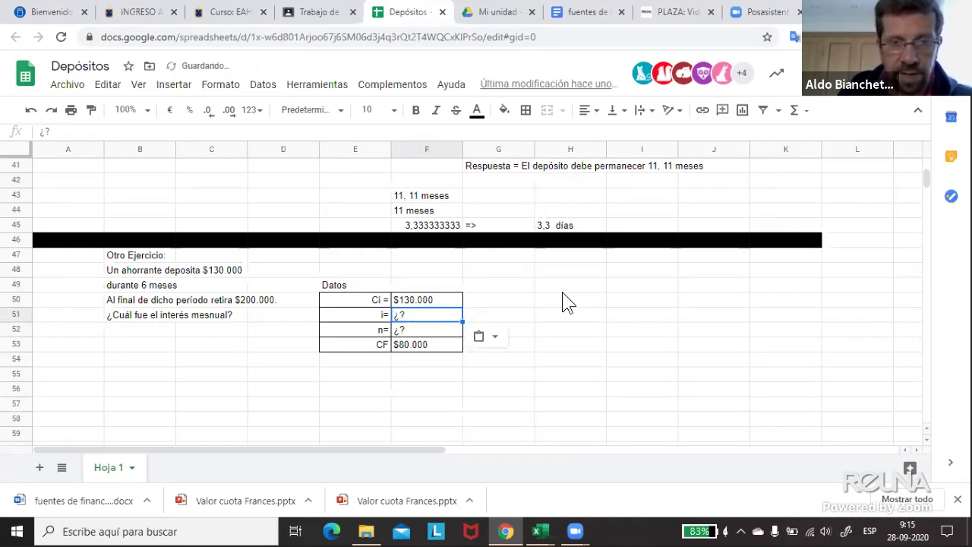
{"action": "key", "text": "Down"}
{"action": "type", "text": "6"}
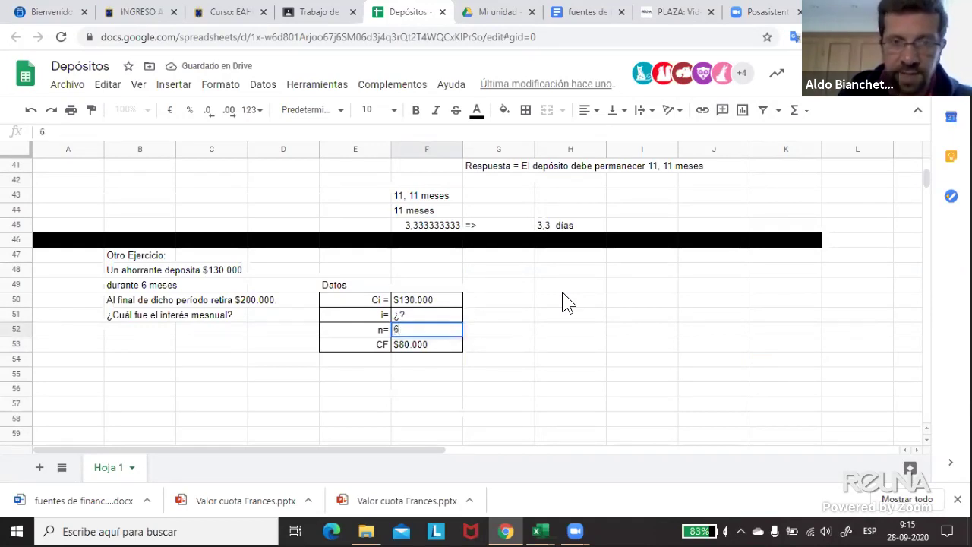
{"action": "key", "text": "Return"}
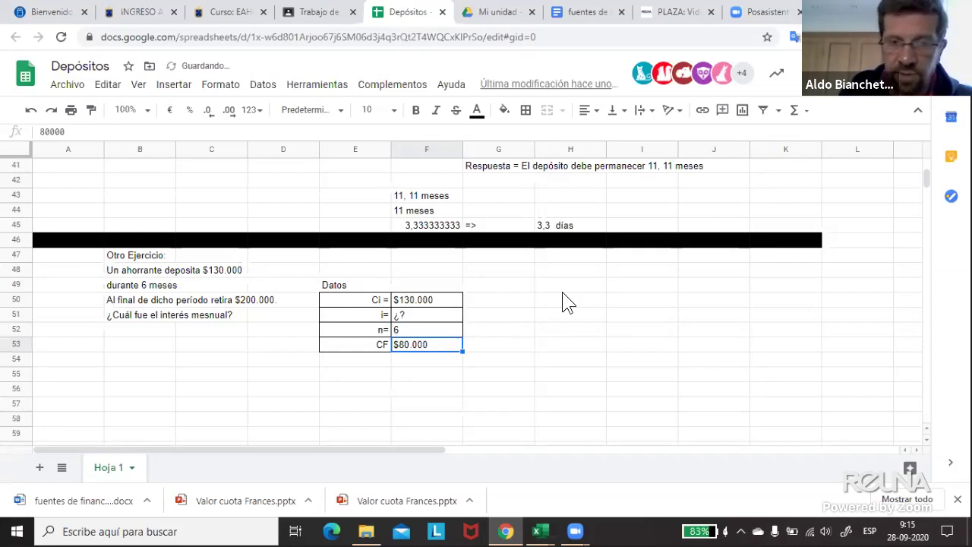
- Set the final capital CF in the new Datos table to $200.000
{"action": "type", "text": "200000"}
{"action": "key", "text": "Return"}
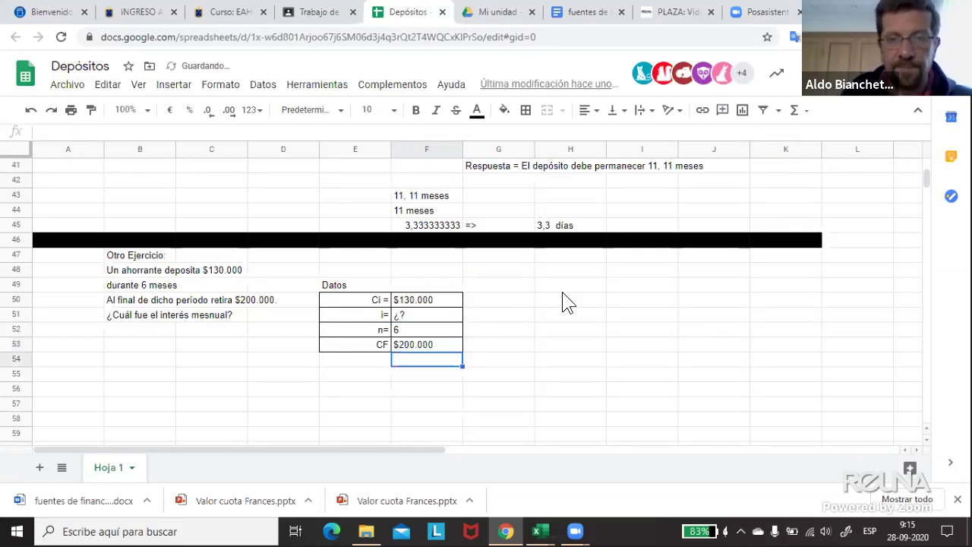
{"action": "left_click", "coordinate": [598, 313]}
- Copy the "Fórmula del Interés Simple" heading and its boxed formula from G16:I18 to H49, beside the new Datos table
{"action": "scroll", "coordinate": [599, 317], "scroll_direction": "up", "scroll_amount": 4}
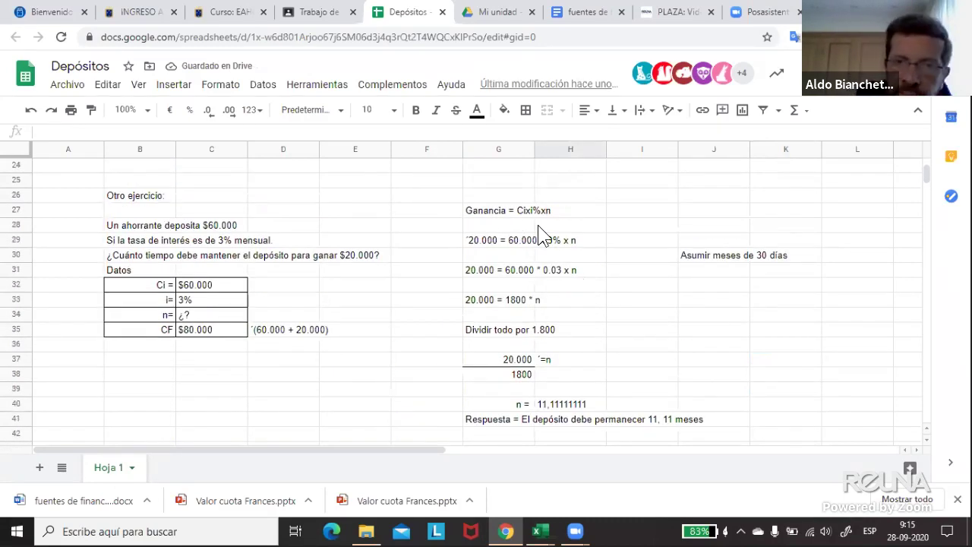
{"action": "scroll", "coordinate": [460, 226], "scroll_direction": "down", "scroll_amount": 5}
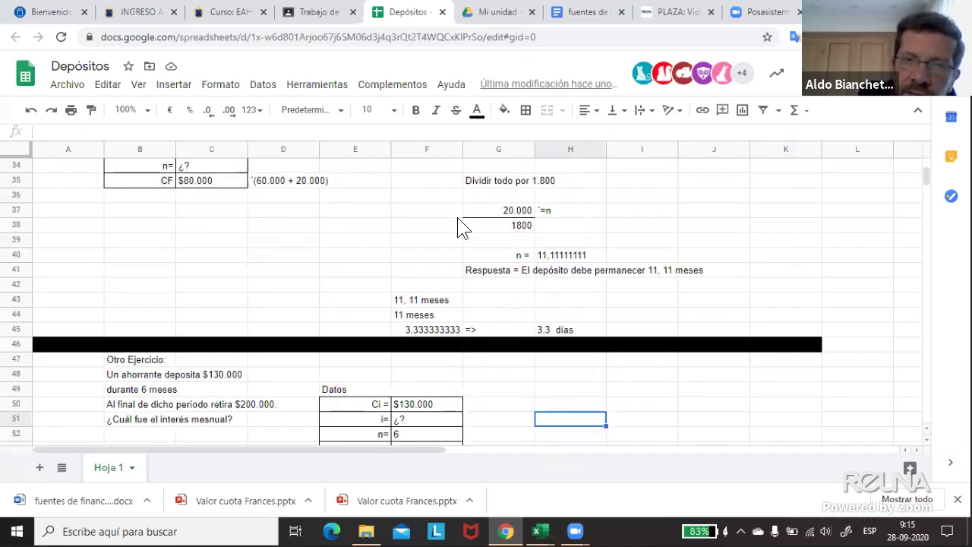
{"action": "scroll", "coordinate": [488, 261], "scroll_direction": "up", "scroll_amount": 10}
{"action": "left_click", "coordinate": [495, 266]}
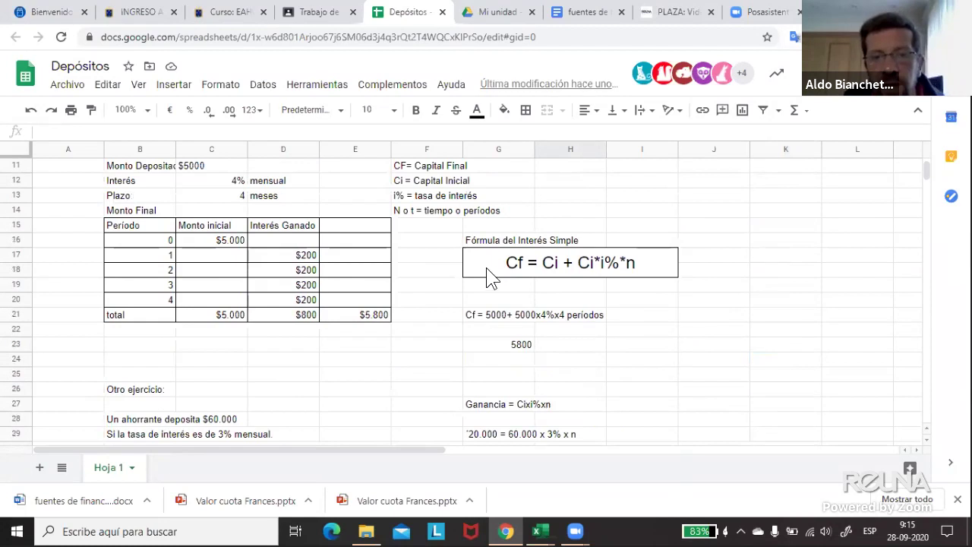
{"action": "left_click", "coordinate": [480, 242]}
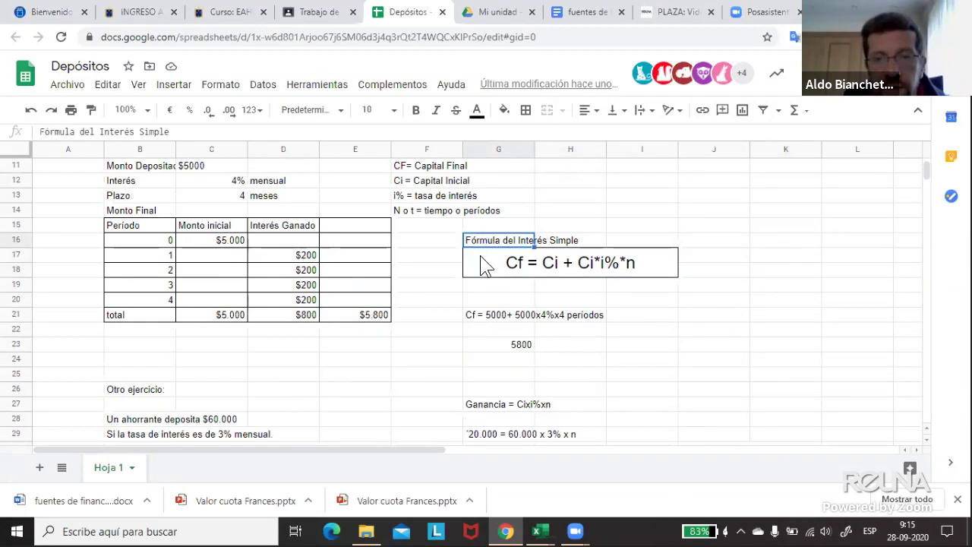
{"action": "left_click", "coordinate": [486, 262], "text": "shift"}
{"action": "key", "text": "ctrl+c"}
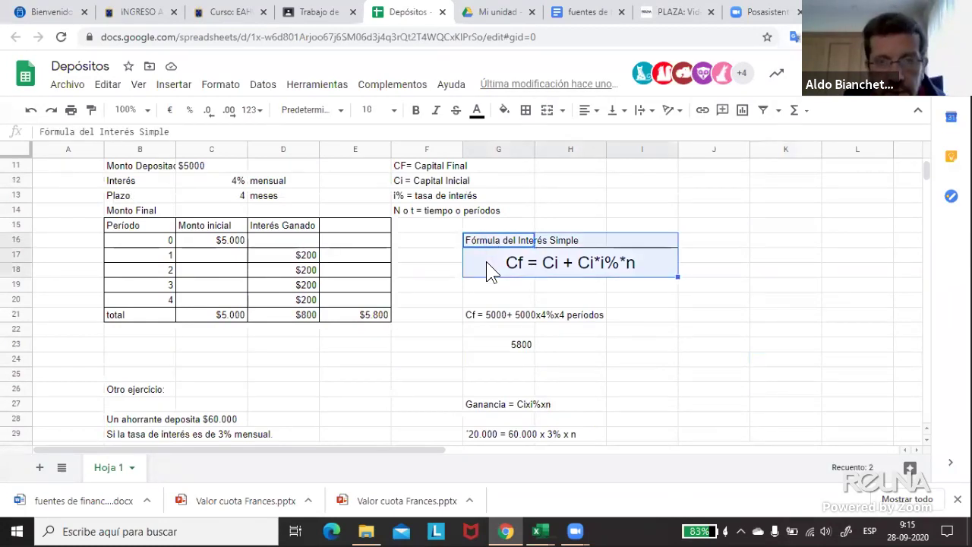
{"action": "scroll", "coordinate": [486, 261], "scroll_direction": "down", "scroll_amount": 4}
{"action": "scroll", "coordinate": [485, 272], "scroll_direction": "down", "scroll_amount": 5}
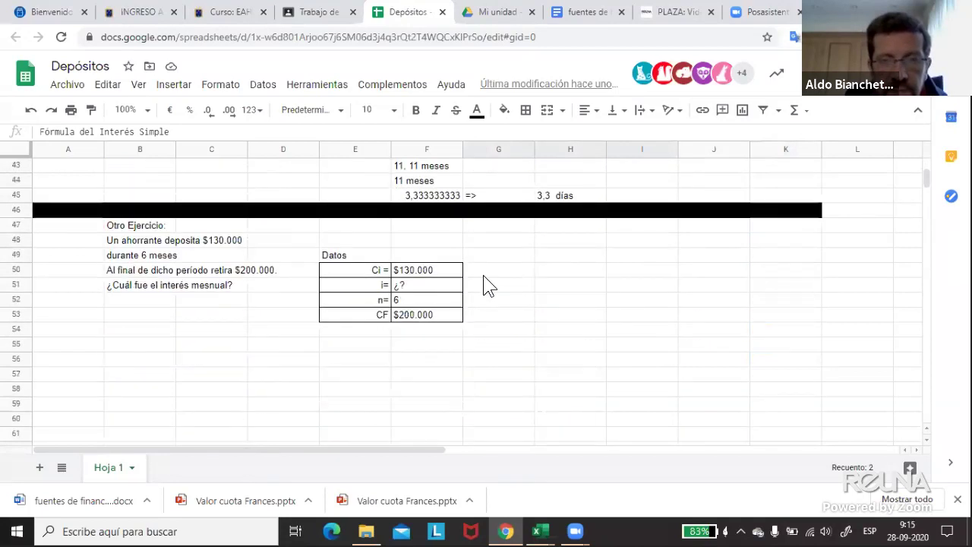
{"action": "left_click", "coordinate": [548, 261]}
{"action": "key", "text": "ctrl+v"}
{"action": "left_click", "coordinate": [532, 316]}
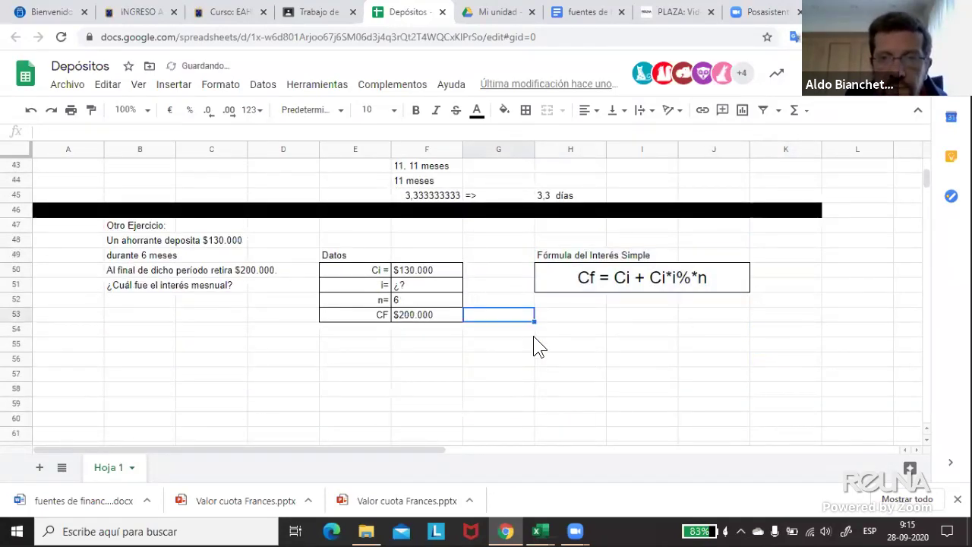
{"action": "left_click", "coordinate": [532, 332]}
{"action": "left_click", "coordinate": [490, 378]}
{"action": "scroll", "coordinate": [486, 385], "scroll_direction": "down", "scroll_amount": 1}
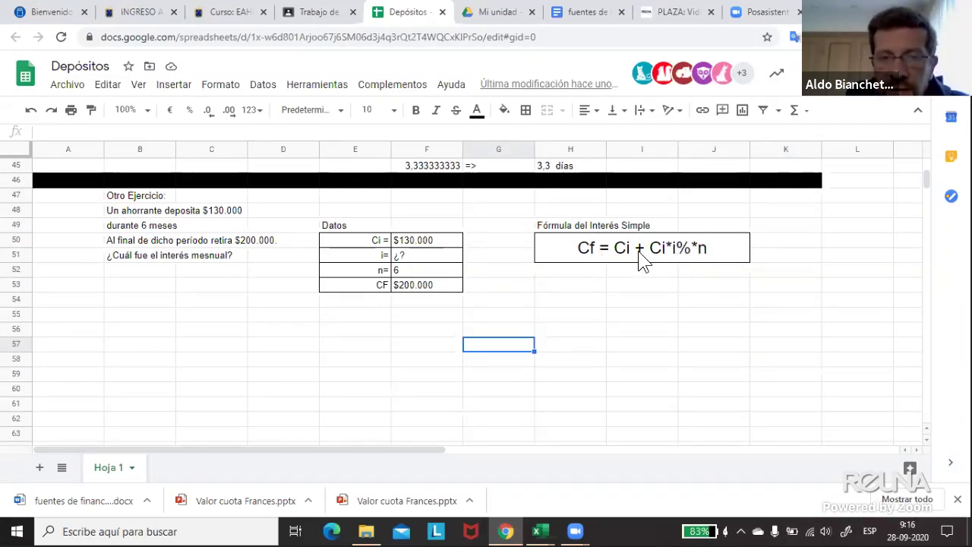
- Add the label "Ganancia" in E54, directly below the CF row of the new Datos table
{"action": "left_click", "coordinate": [348, 300]}
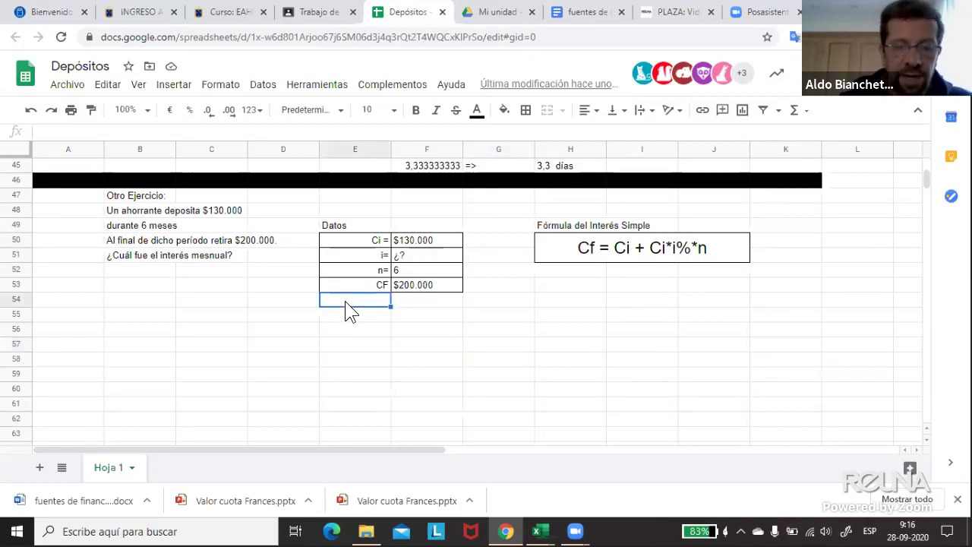
{"action": "type", "text": "Ganancia"}
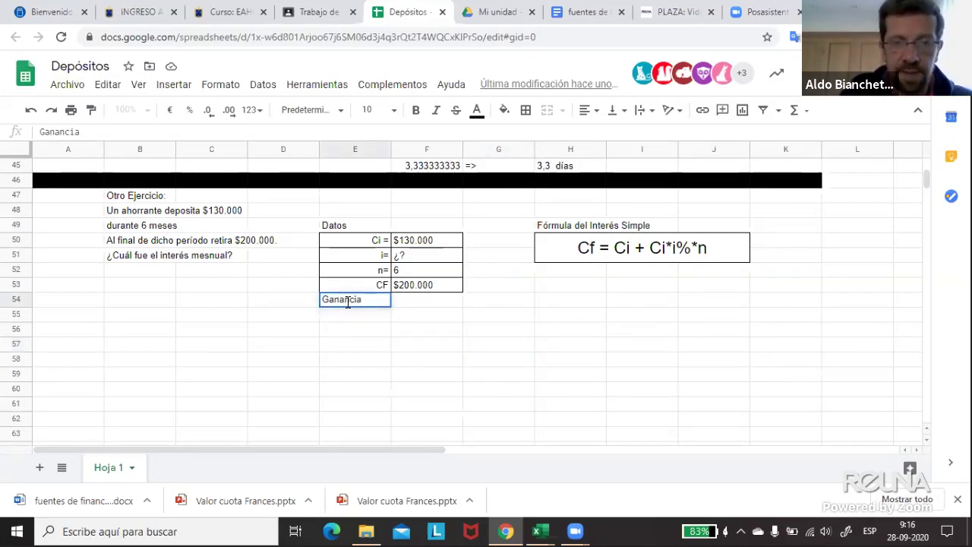
{"action": "key", "text": "Return"}
- Calculate the gain in F54 with a formula subtracting the initial capital in F50 from the final capital in F53
{"action": "key", "text": "Up"}
{"action": "key", "text": "Right"}
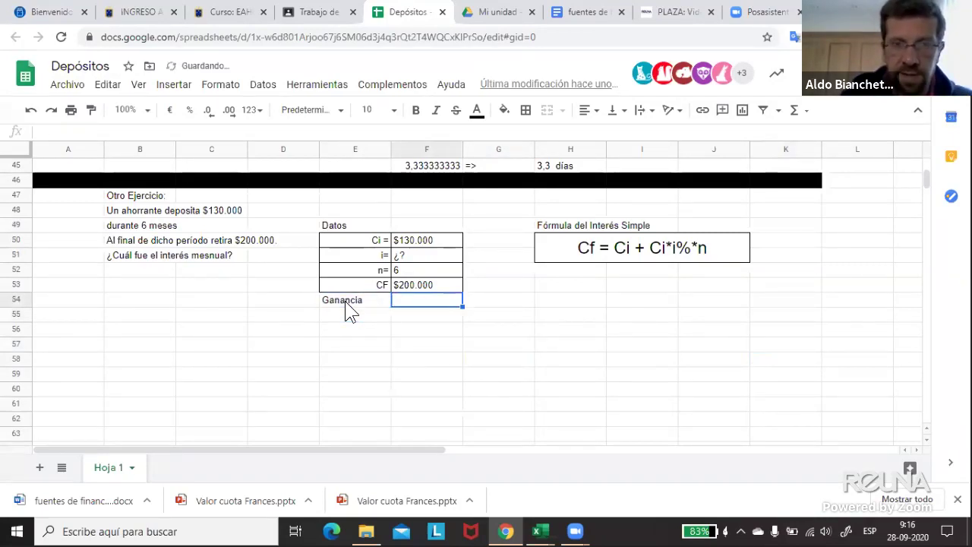
{"action": "type", "text": "+"}
{"action": "key", "text": "Up"}
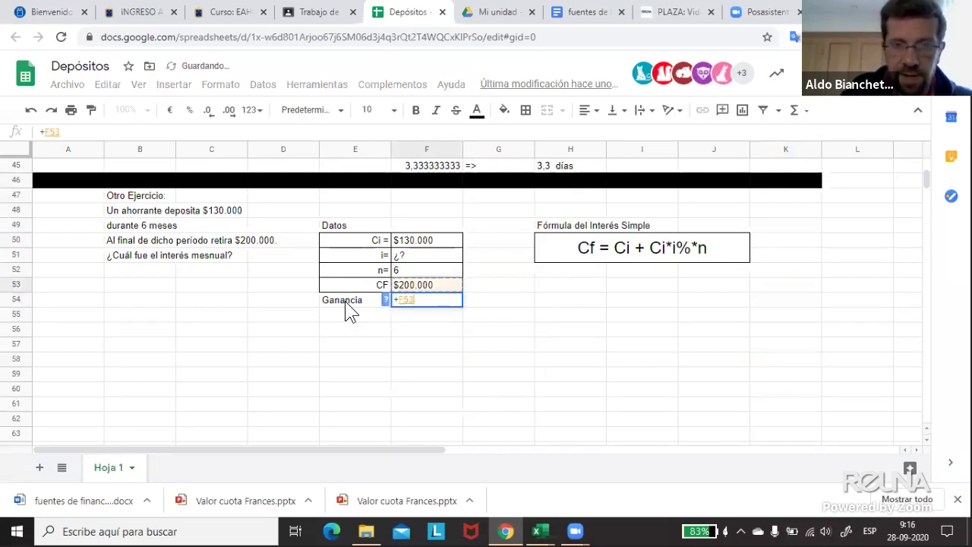
{"action": "type", "text": "-"}
{"action": "key", "text": "Up"}
{"action": "key", "text": "Up"}
{"action": "key", "text": "Up"}
{"action": "key", "text": "Up"}
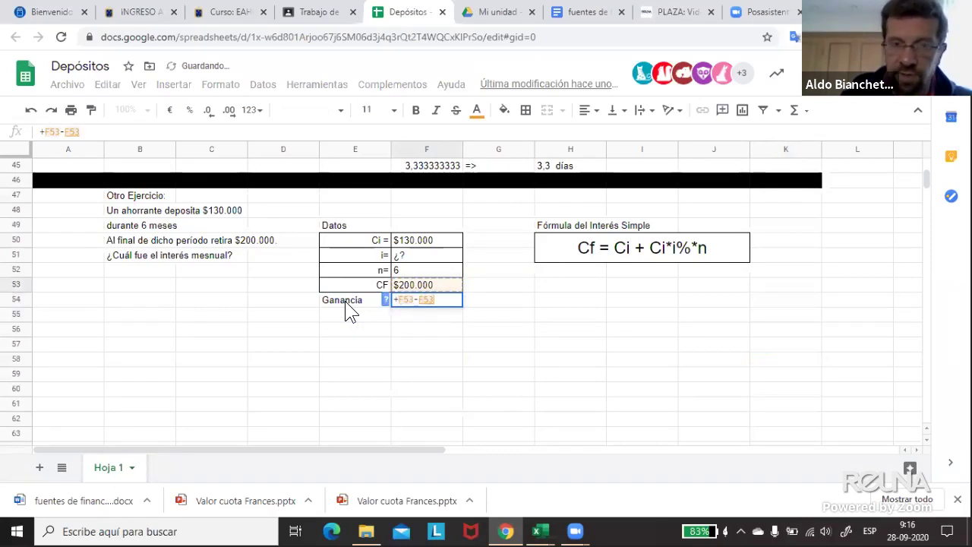
{"action": "key", "text": "Return"}
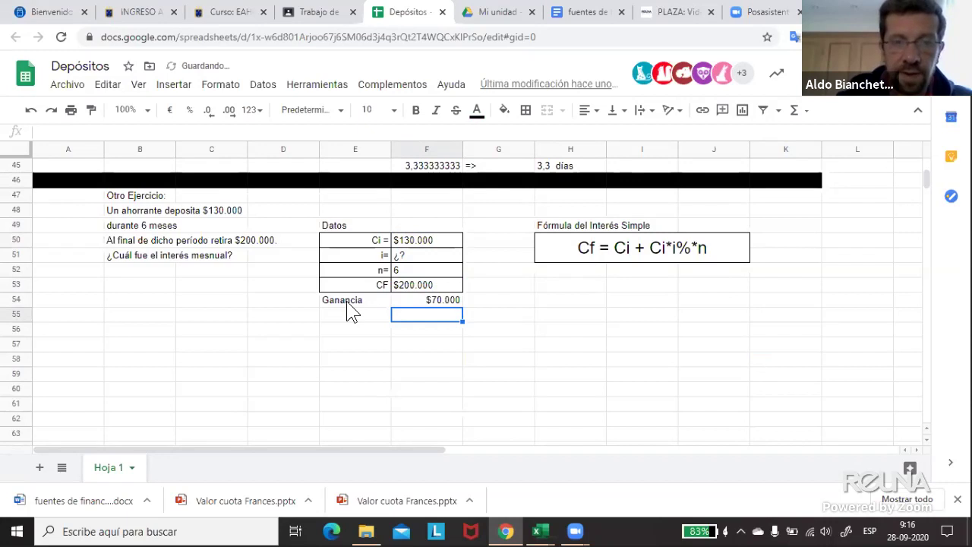
- Change the label in E54 to "Ganancia ="
{"action": "left_click", "coordinate": [346, 300]}
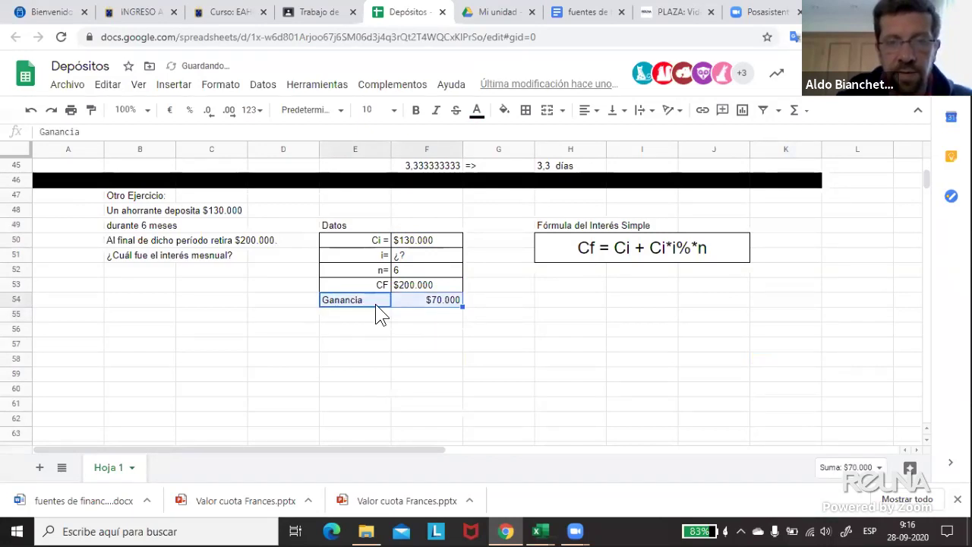
{"action": "left_click", "coordinate": [375, 310]}
{"action": "left_click", "coordinate": [205, 135]}
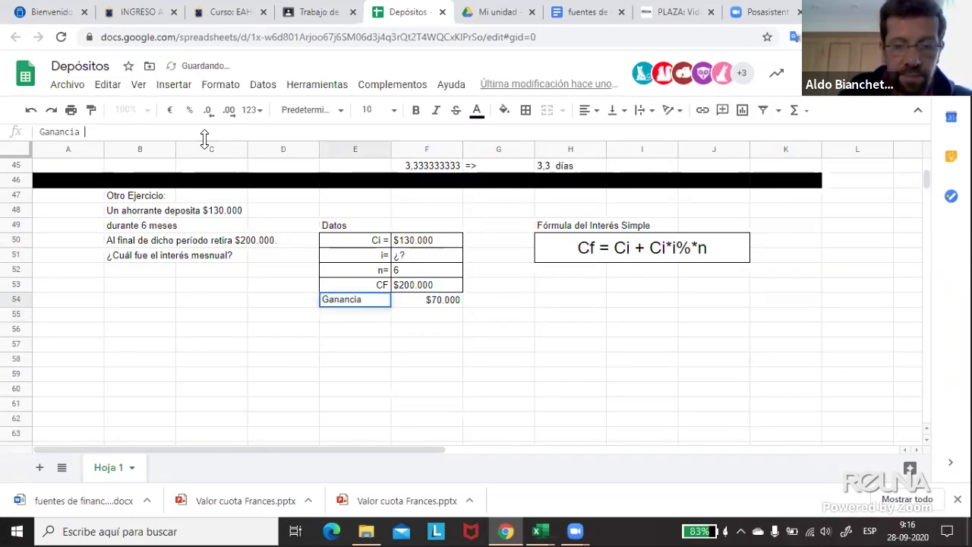
{"action": "key", "text": "Return"}
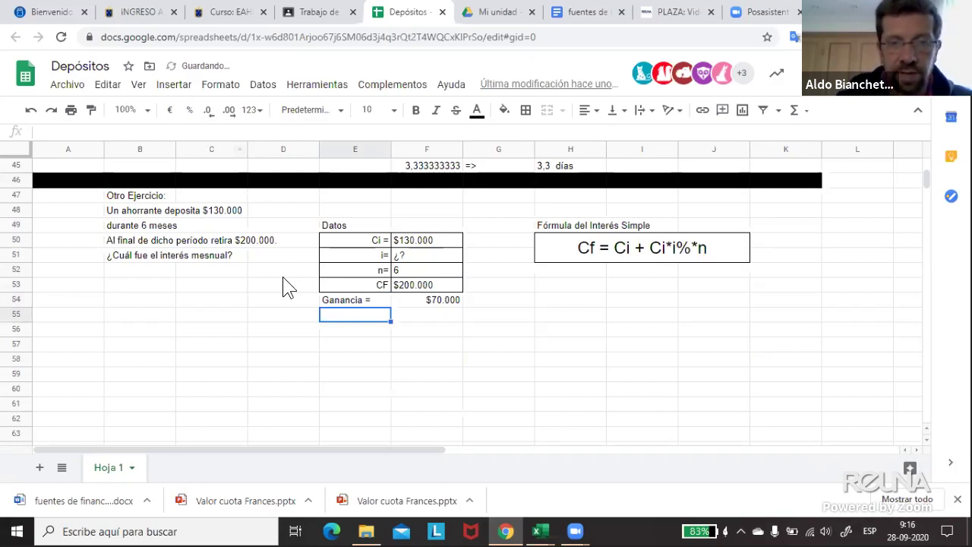
- Add borders to the gain row E54:F54 so that it matches the rest of the Datos table
{"action": "left_click", "coordinate": [365, 299]}
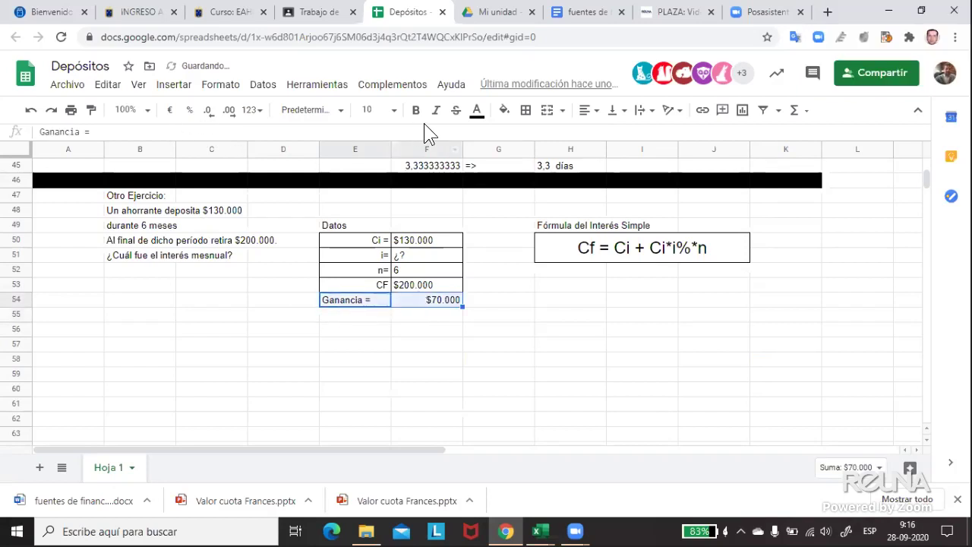
{"action": "left_click", "coordinate": [525, 110]}
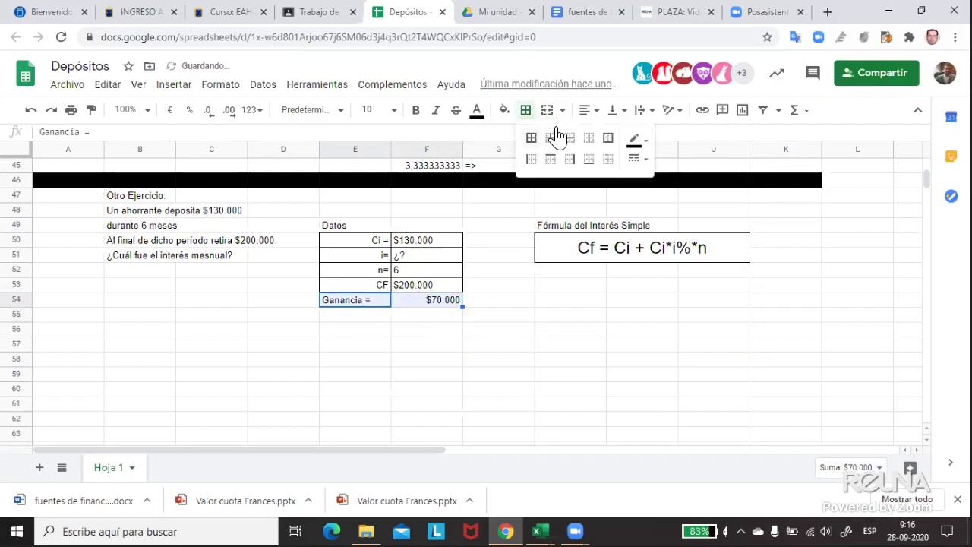
{"action": "left_click", "coordinate": [554, 387]}
{"action": "left_click", "coordinate": [367, 363]}
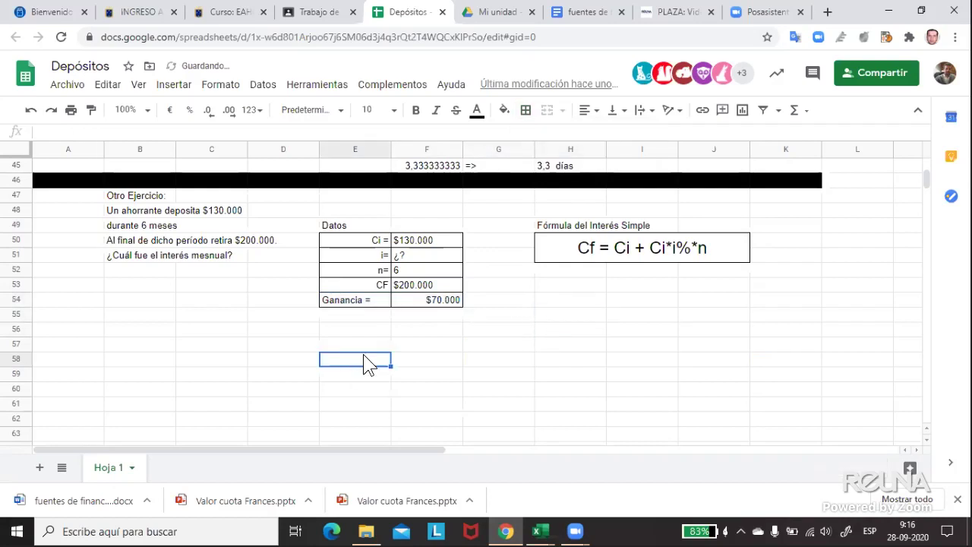
- Copy the gain formula "Ganancia = Cixi%xn" from G27 of the $60.000 exercise to H53, below the boxed formula
{"action": "scroll", "coordinate": [367, 363], "scroll_direction": "up", "scroll_amount": 5}
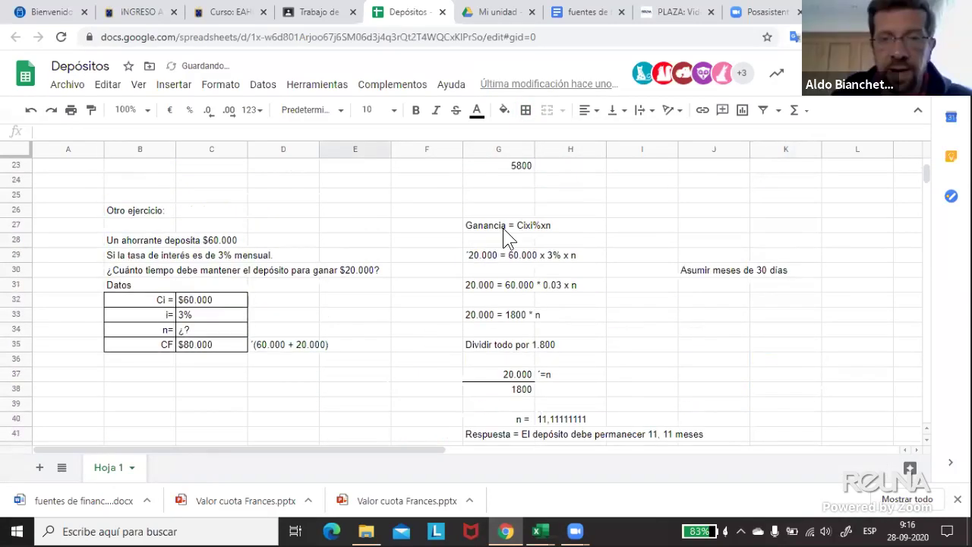
{"action": "left_click", "coordinate": [507, 237]}
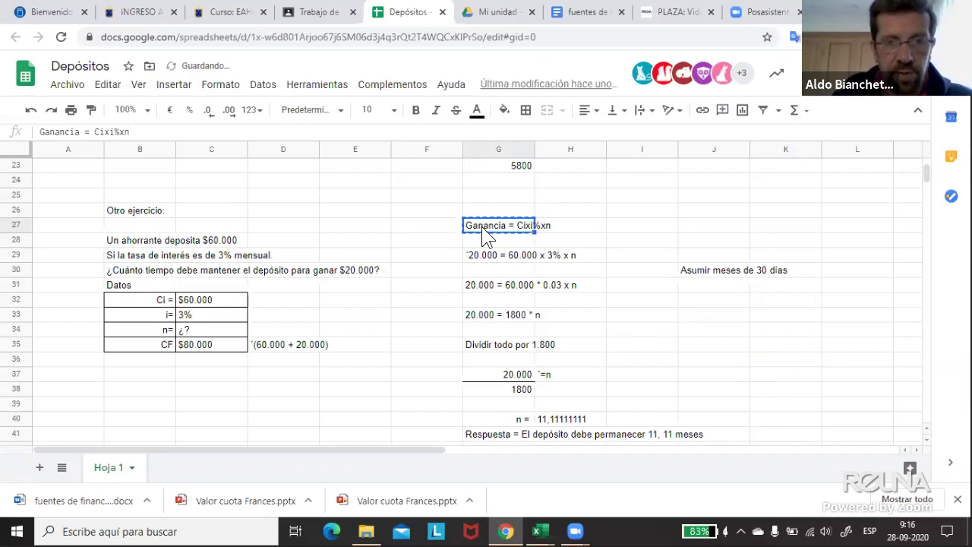
{"action": "scroll", "coordinate": [481, 226], "scroll_direction": "down", "scroll_amount": 5}
{"action": "left_click", "coordinate": [557, 392]}
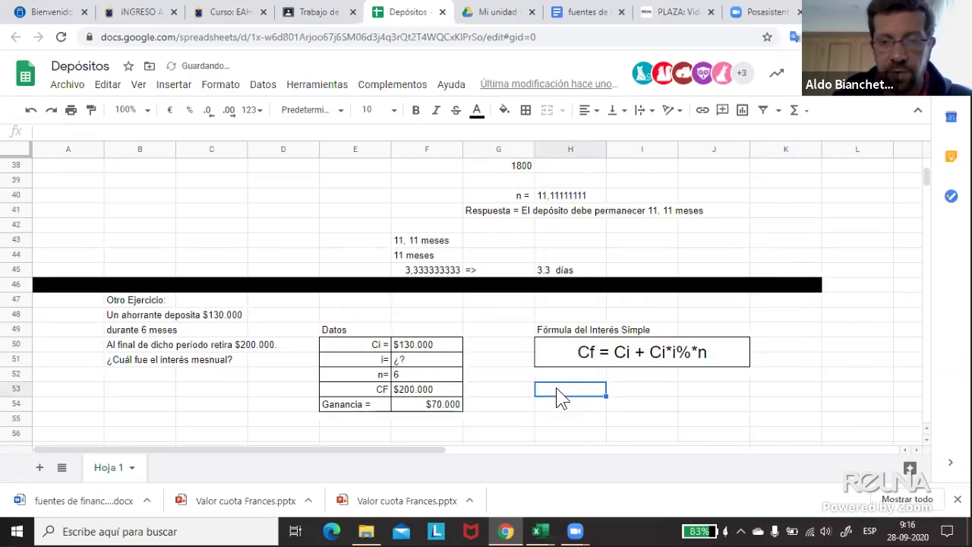
{"action": "type", "text": "Ganancia = Cixi%xn"}
{"action": "left_click", "coordinate": [562, 423]}
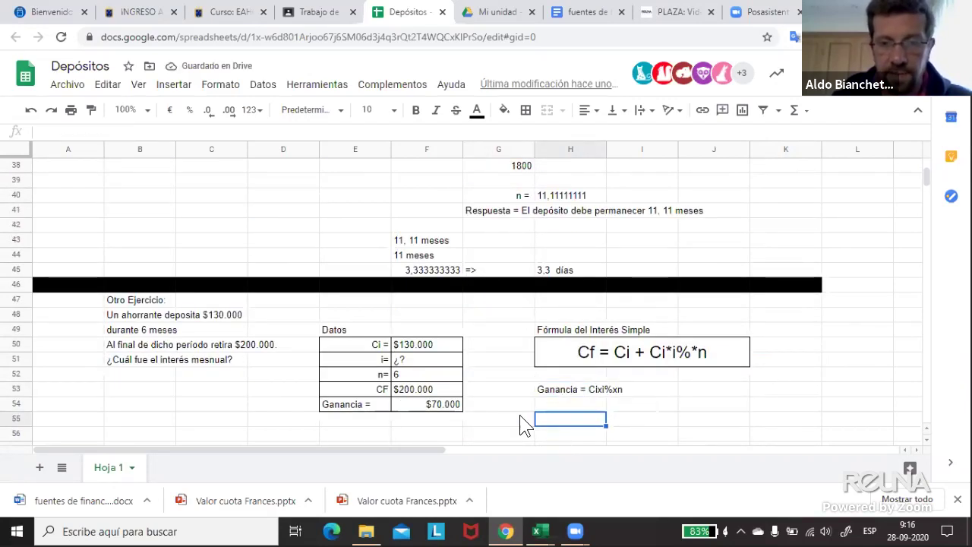
{"action": "left_click", "coordinate": [467, 436]}
{"action": "left_click", "coordinate": [382, 439]}
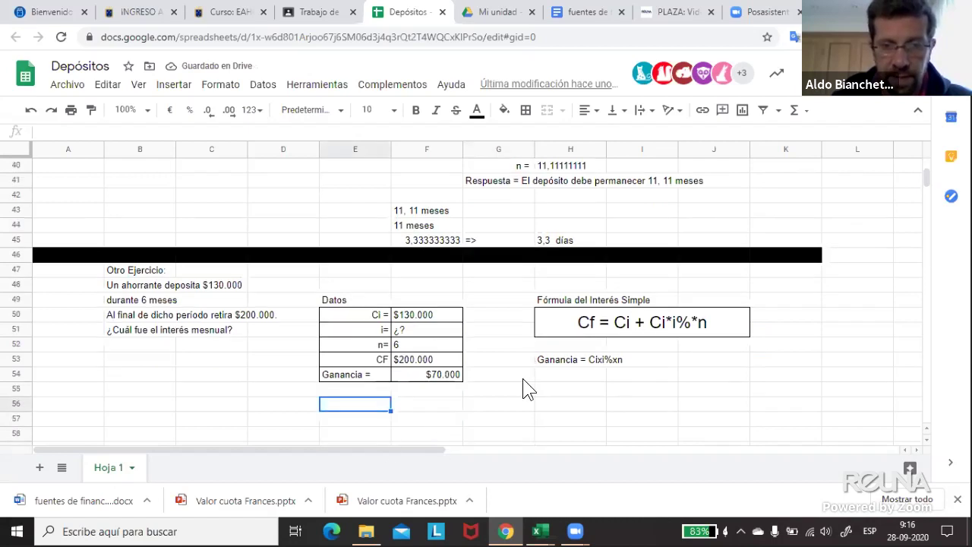
- Write the gain equation with the exercise's values in H55 as "70.000 = 130.000 x i% x 6"
{"action": "scroll", "coordinate": [525, 390], "scroll_direction": "down", "scroll_amount": 2}
{"action": "left_click", "coordinate": [548, 321]}
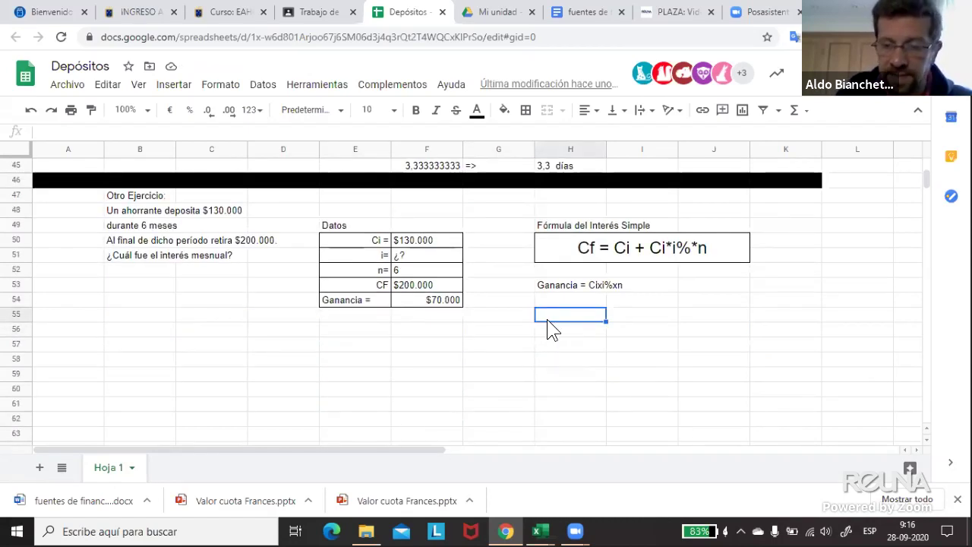
{"action": "type", "text": "70.0"}
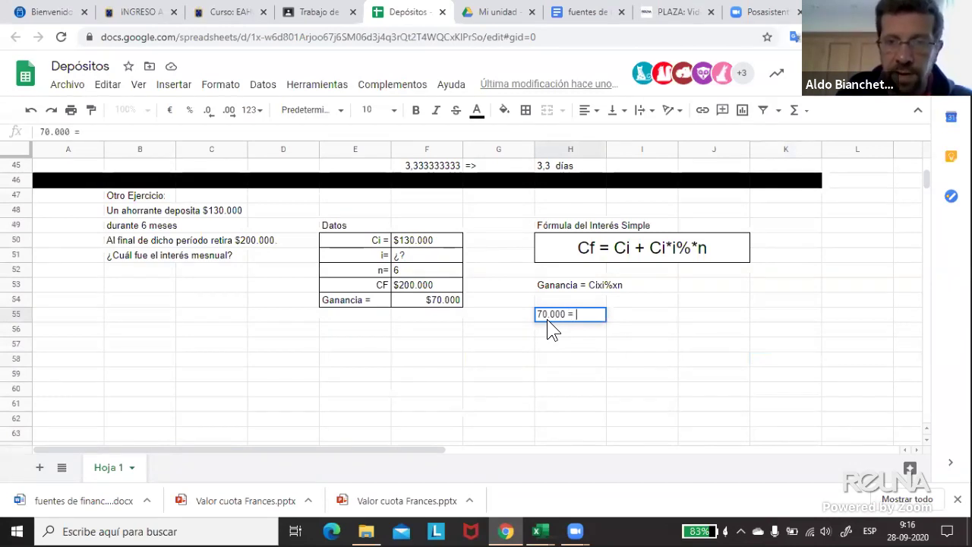
{"action": "type", "text": "00 = "}
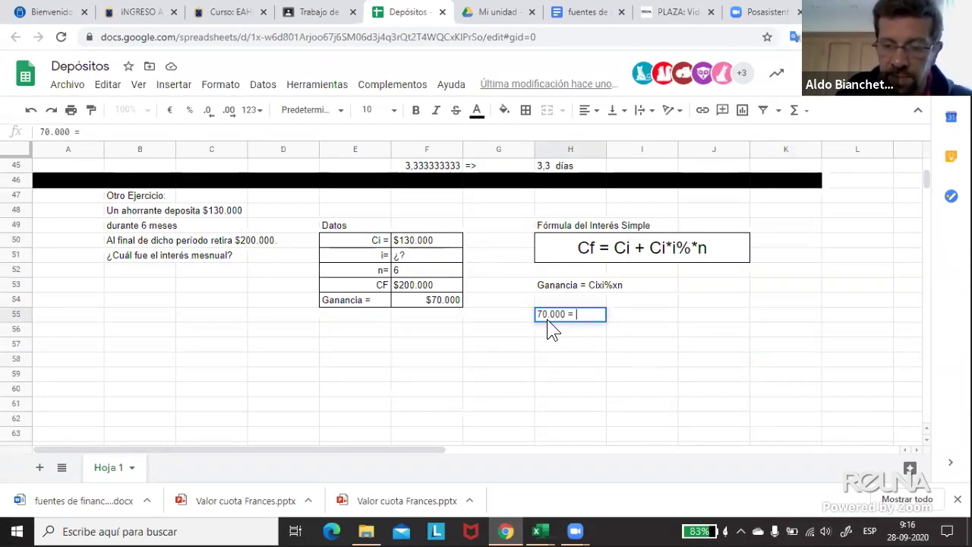
{"action": "type", "text": "130.000"}
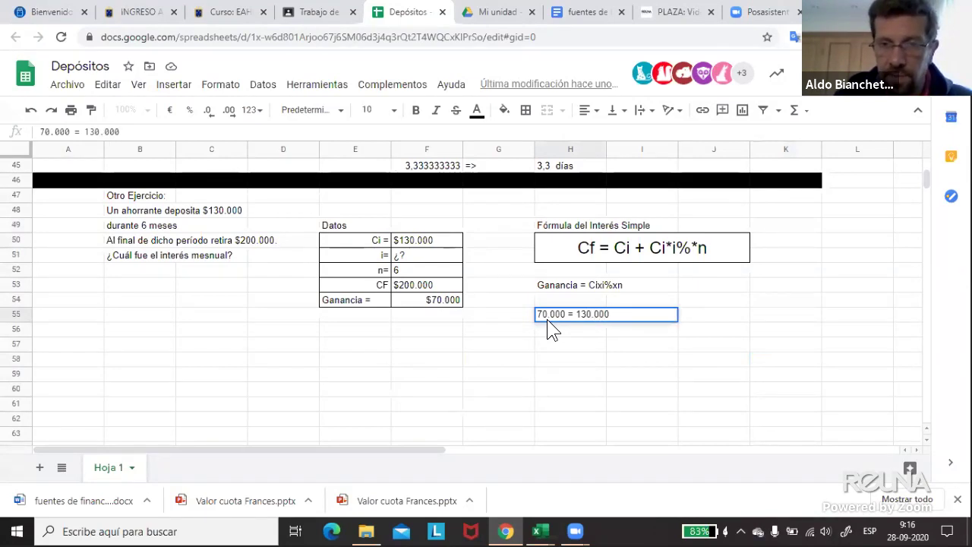
{"action": "type", "text": " *"}
{"action": "key", "text": "BackSpace"}
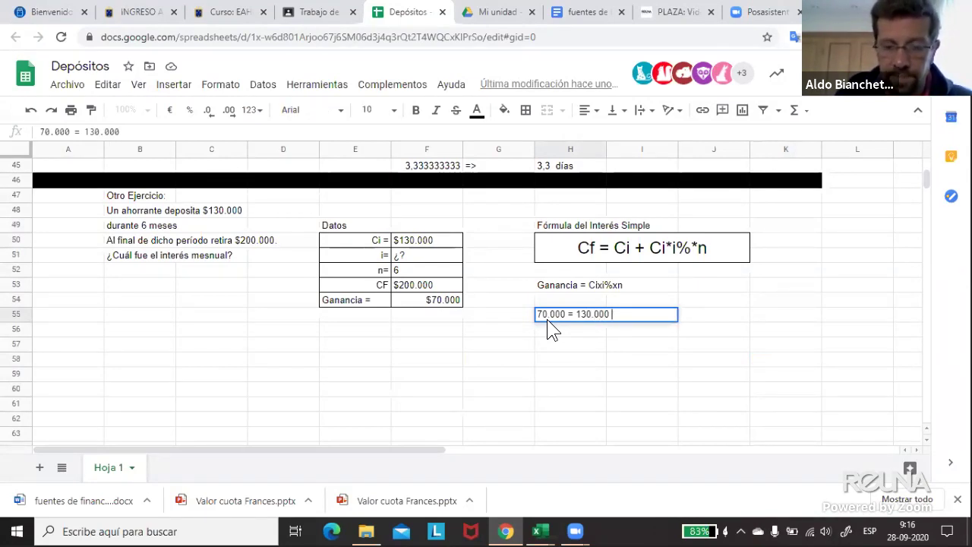
{"action": "type", "text": "x"}
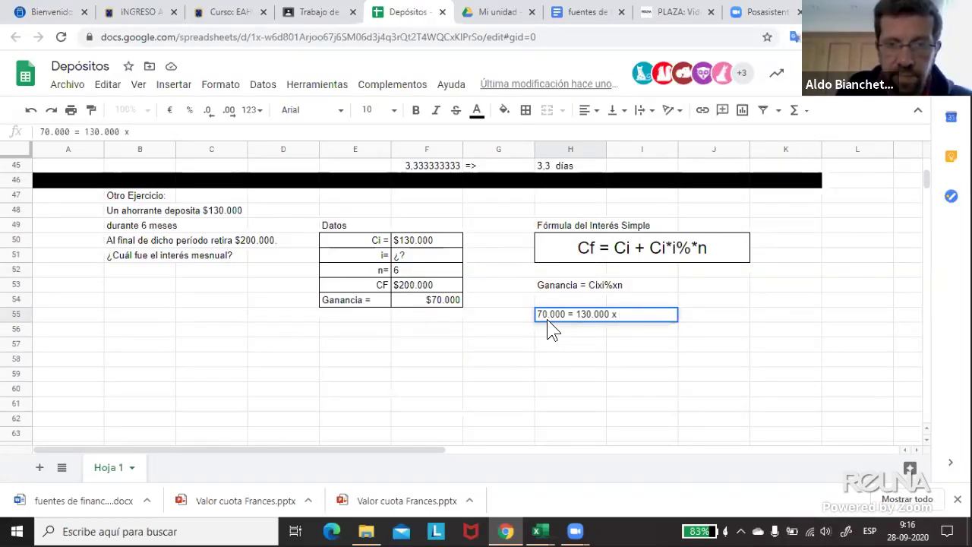
{"action": "type", "text": "I"}
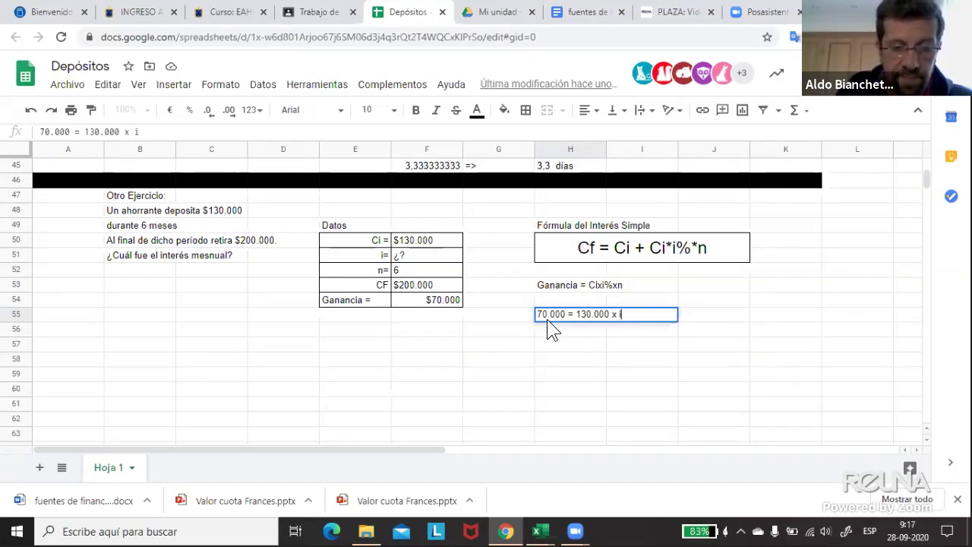
{"action": "type", "text": "%"}
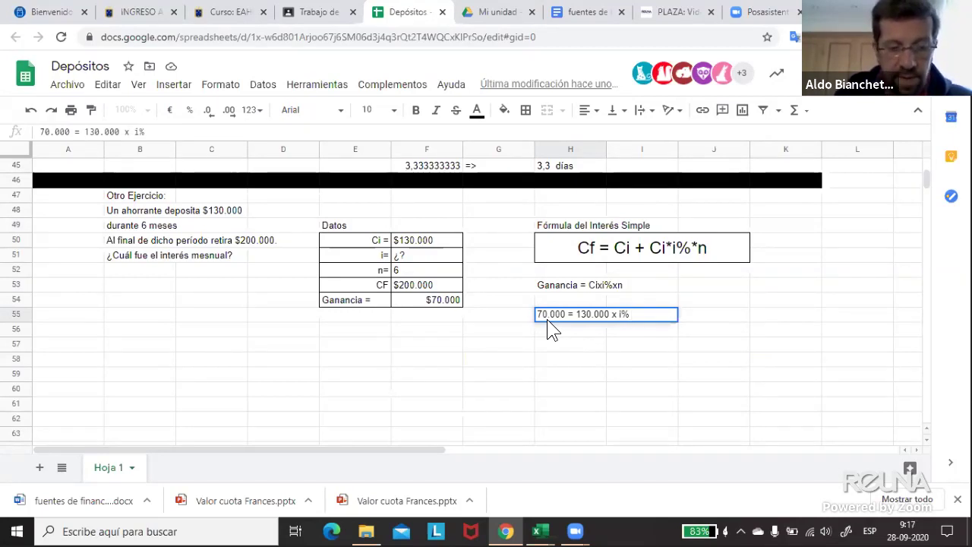
{"action": "type", "text": " x 6"}
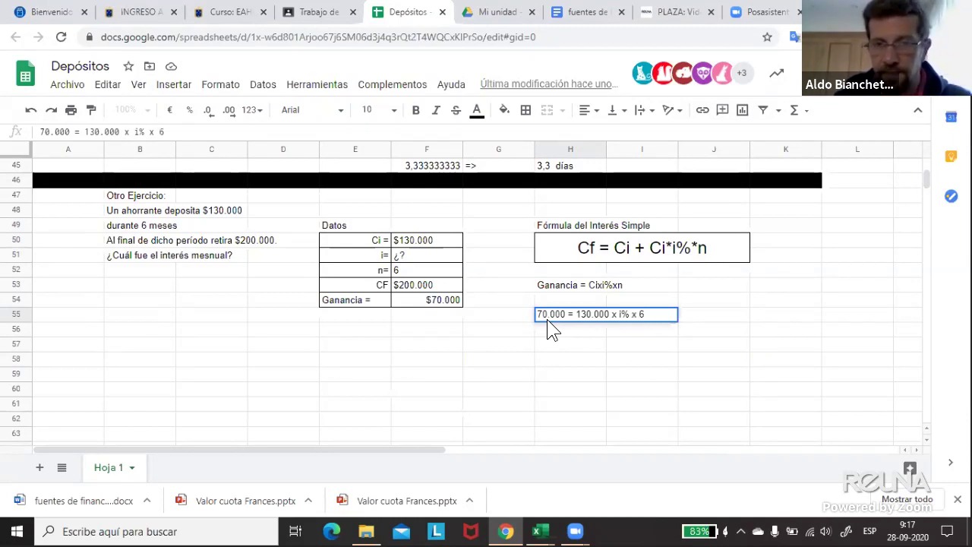
- Enter the label "i% =" in H57, below the gain equation with the exercise's values
{"action": "key", "text": "Return"}
{"action": "left_click", "coordinate": [566, 363]}
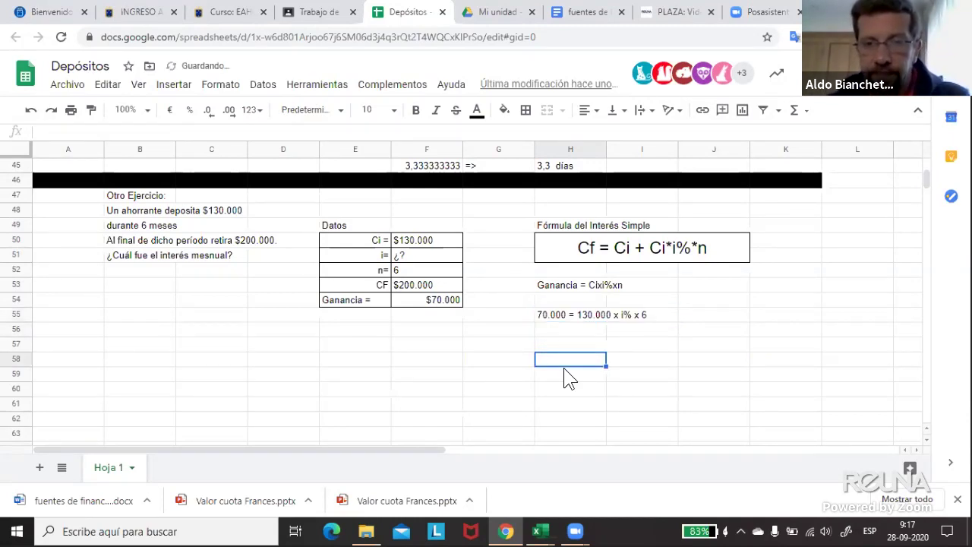
{"action": "left_click", "coordinate": [563, 348]}
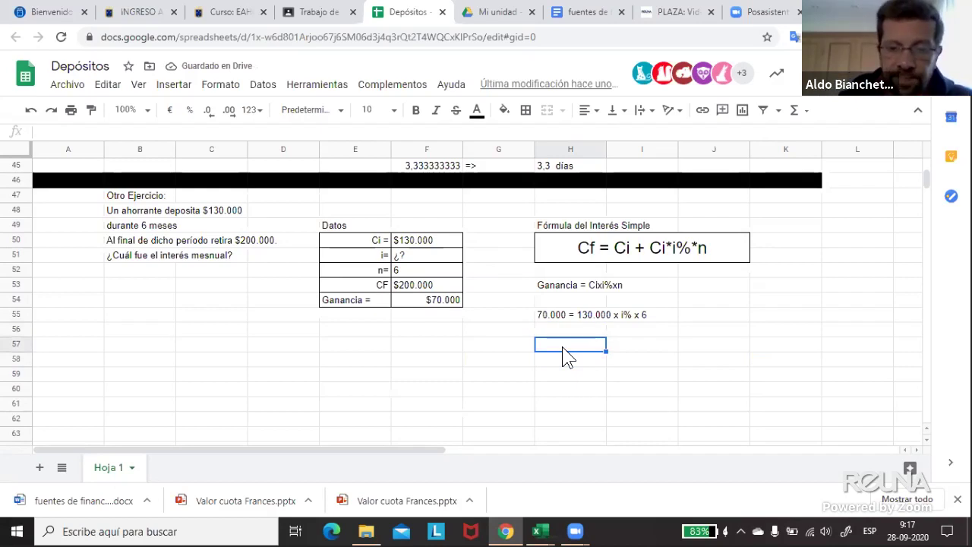
{"action": "type", "text": "i"}
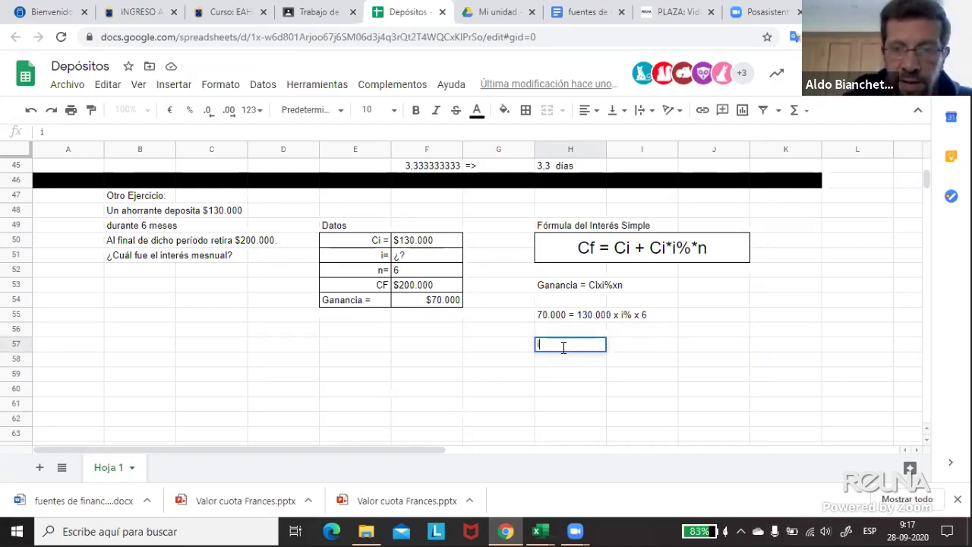
{"action": "type", "text": "% ="}
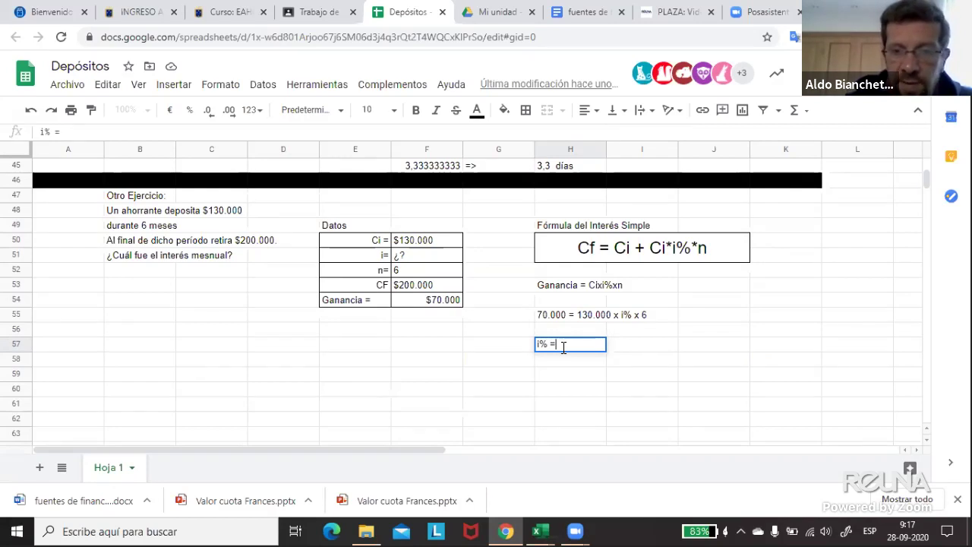
{"action": "key", "text": "Return"}
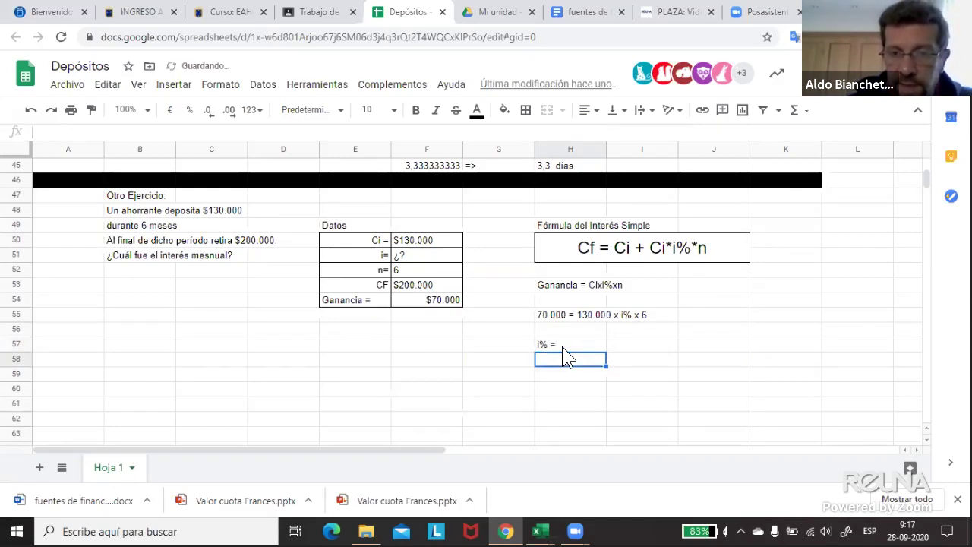
- Write the fraction for i% beside its label, with 70000 in I57 and "´(130.000 x 6)" in I58
{"action": "key", "text": "Up"}
{"action": "key", "text": "Right"}
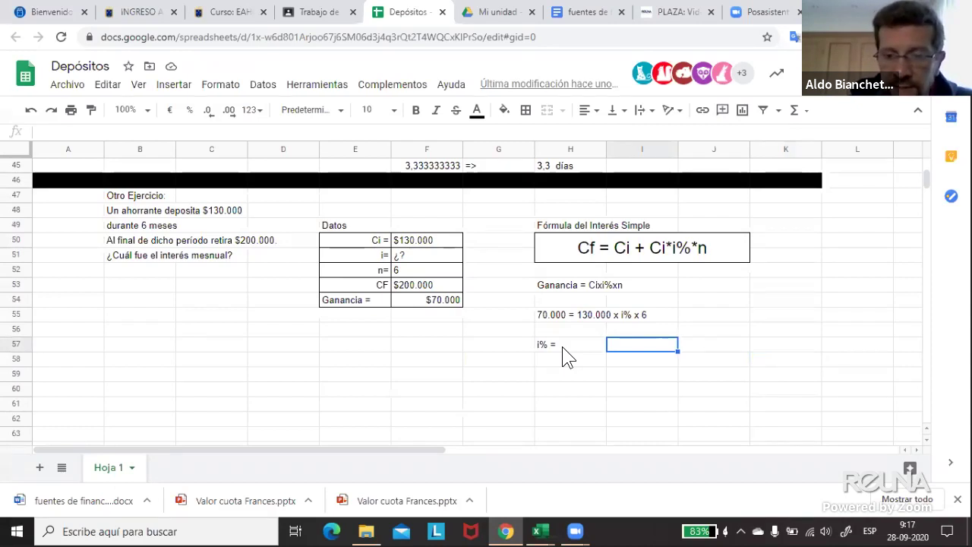
{"action": "type", "text": "70000"}
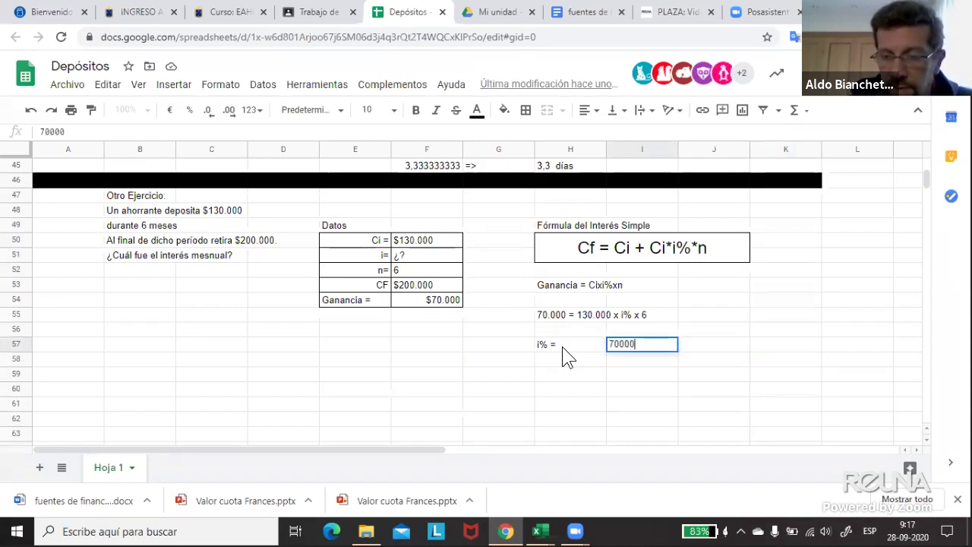
{"action": "key", "text": "Return"}
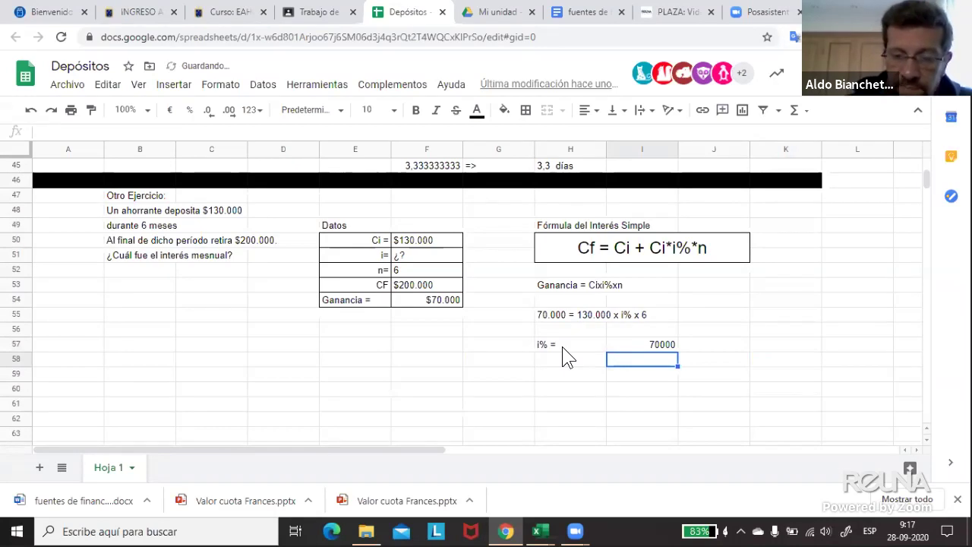
{"action": "type", "text": "´("}
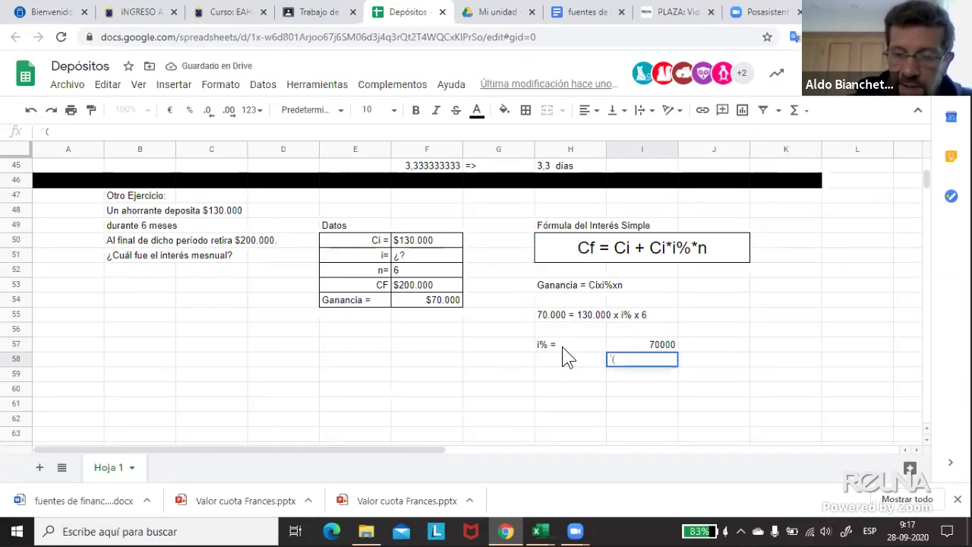
{"action": "type", "text": "130"}
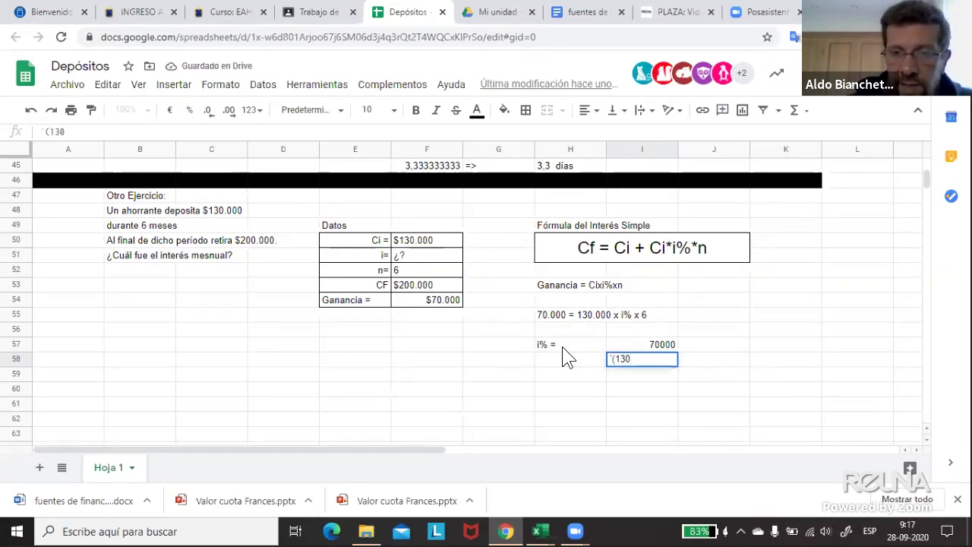
{"action": "type", "text": ".000"}
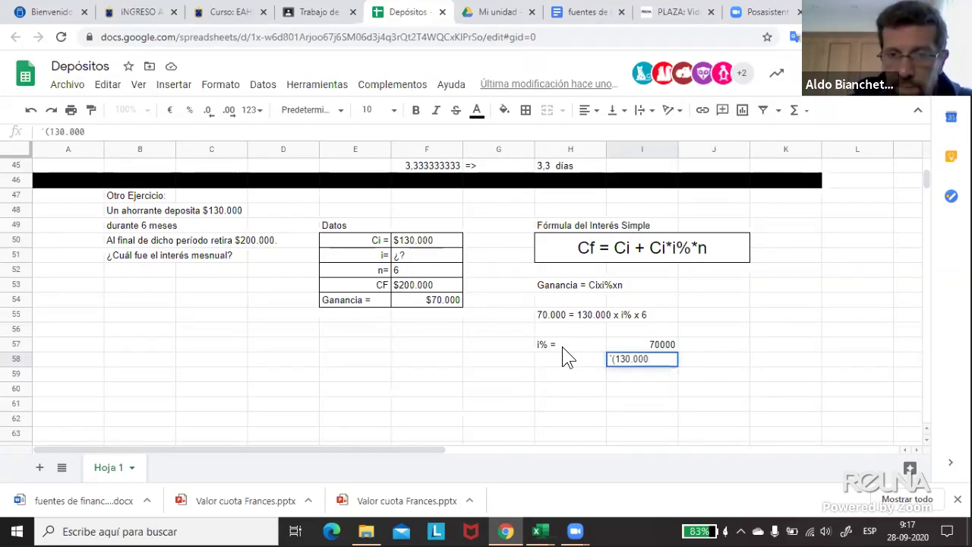
{"action": "key", "text": "BackSpace"}
{"action": "key", "text": "BackSpace"}
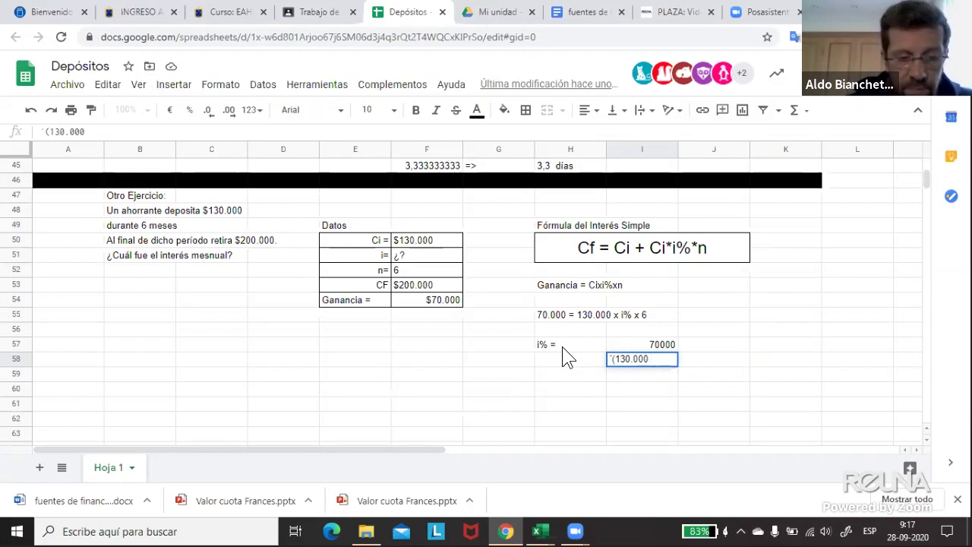
{"action": "type", "text": "x 6"}
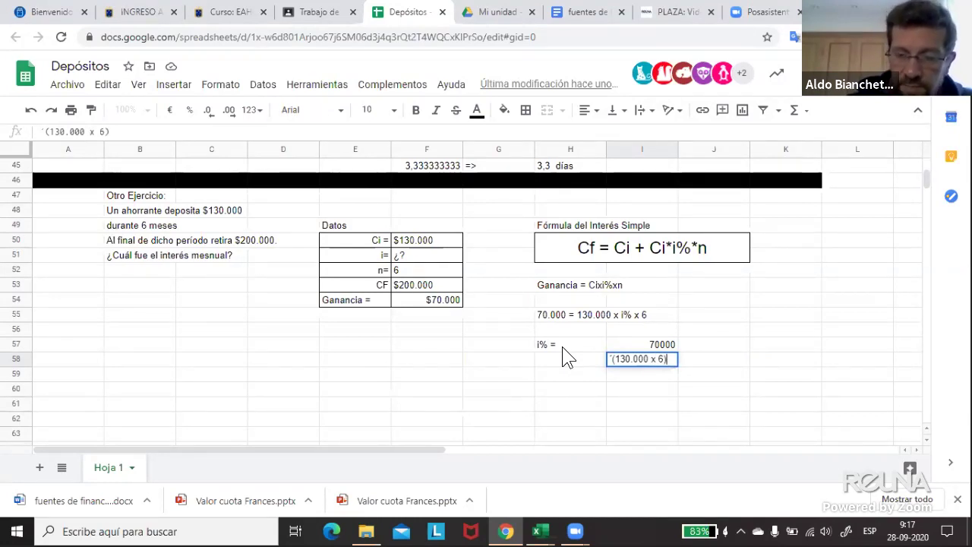
{"action": "key", "text": "Return"}
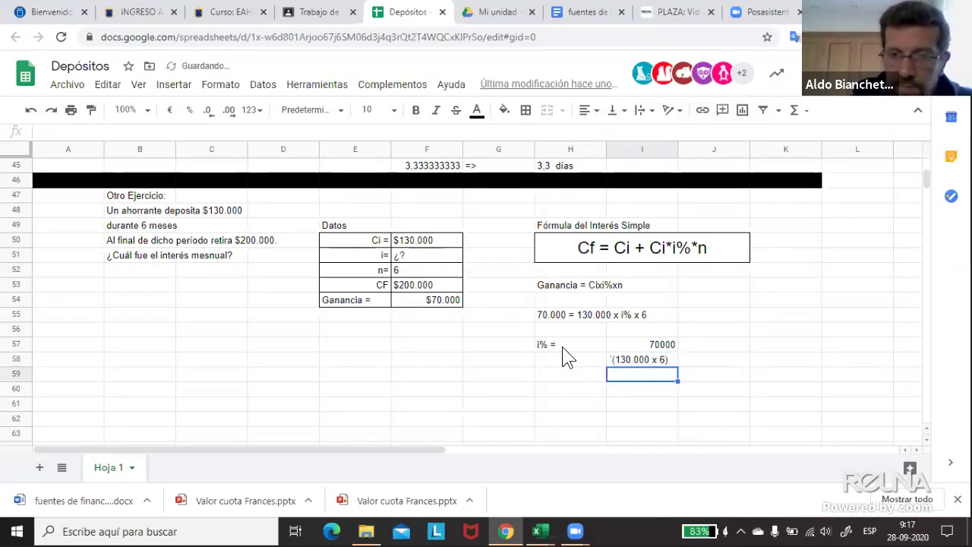
- Centre the fraction cells I57:I58 and add a bottom border to I57 as the fraction bar
{"action": "left_click", "coordinate": [626, 347]}
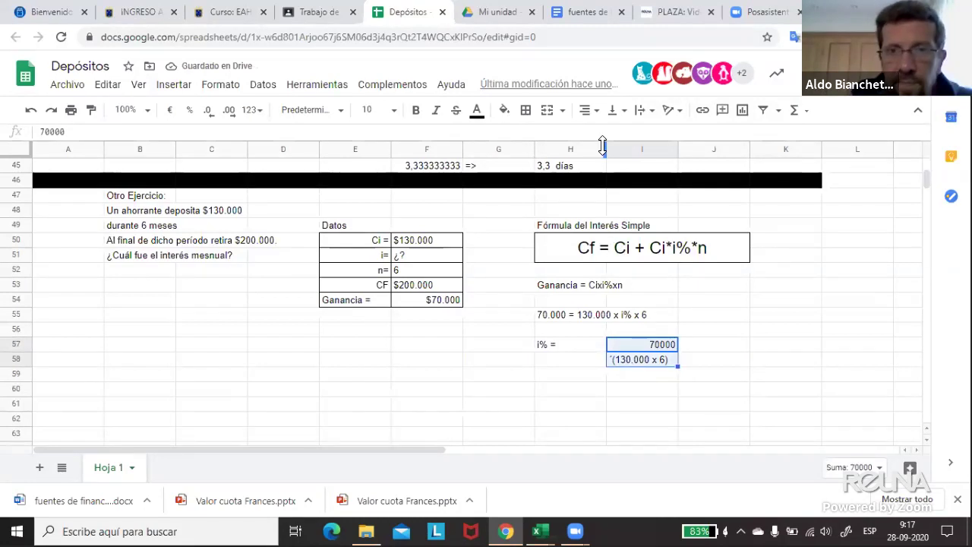
{"action": "left_click", "coordinate": [586, 112]}
{"action": "left_click", "coordinate": [604, 133]}
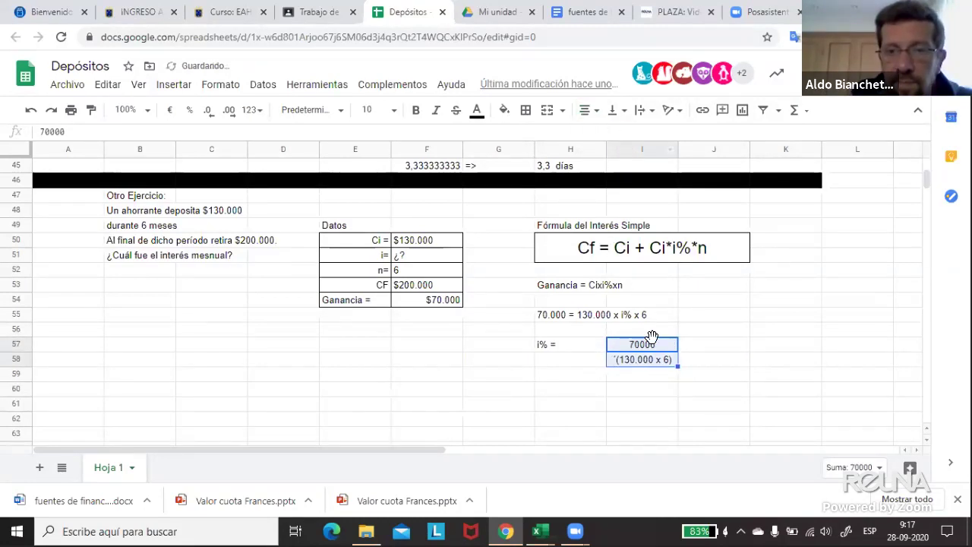
{"action": "left_click", "coordinate": [649, 344]}
{"action": "left_click", "coordinate": [525, 110]}
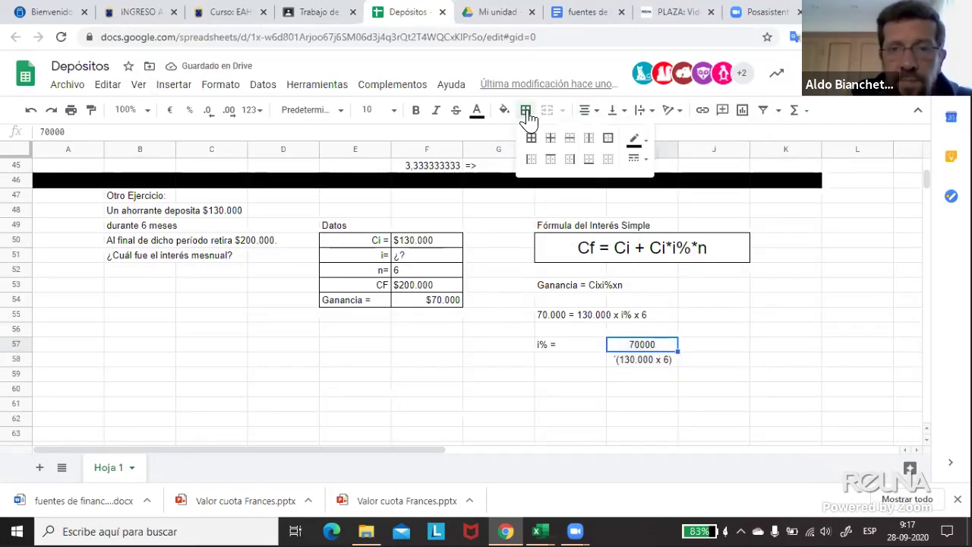
{"action": "left_click", "coordinate": [589, 159]}
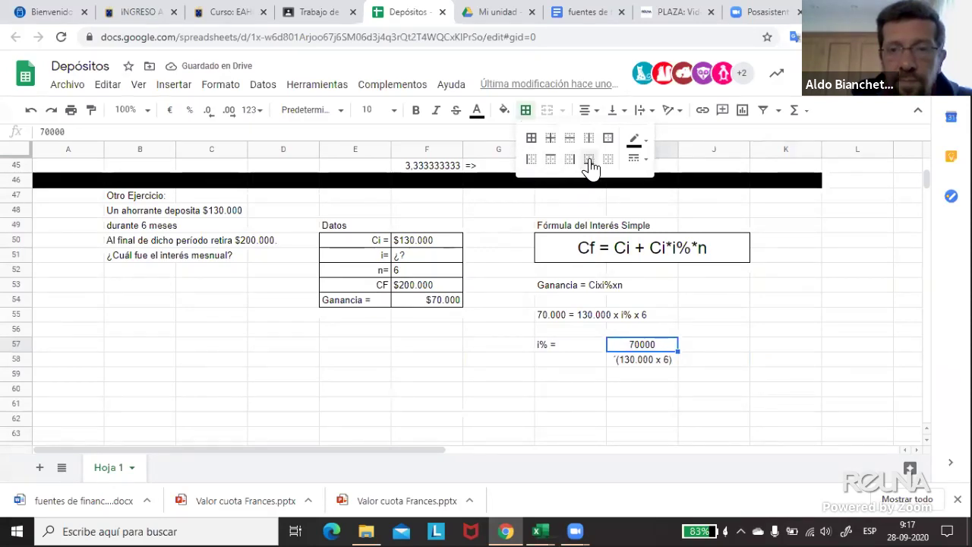
{"action": "left_click", "coordinate": [707, 342]}
{"action": "left_click", "coordinate": [702, 376]}
{"action": "left_click", "coordinate": [555, 385]}
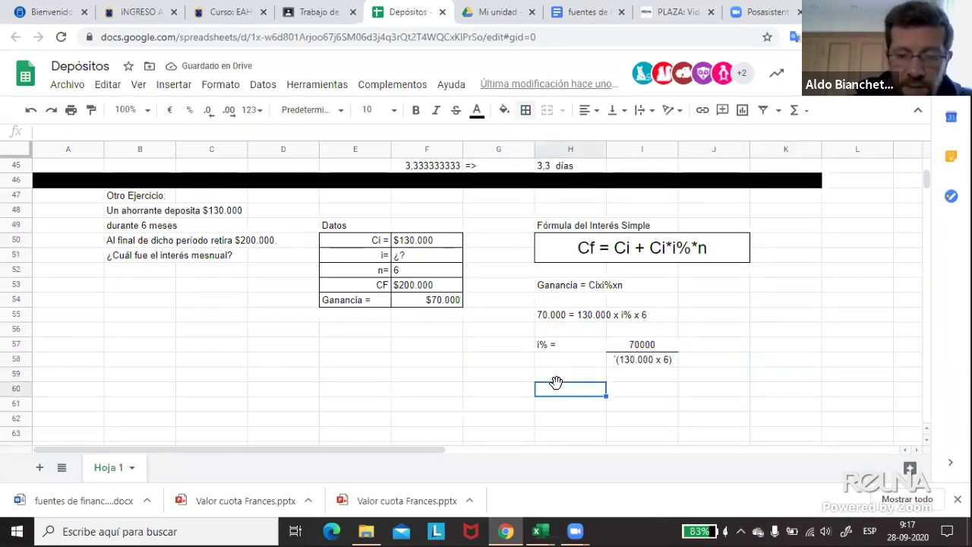
- Right-align the "i% =" label in H57 so that it sits next to the fraction
{"action": "double_click", "coordinate": [557, 386]}
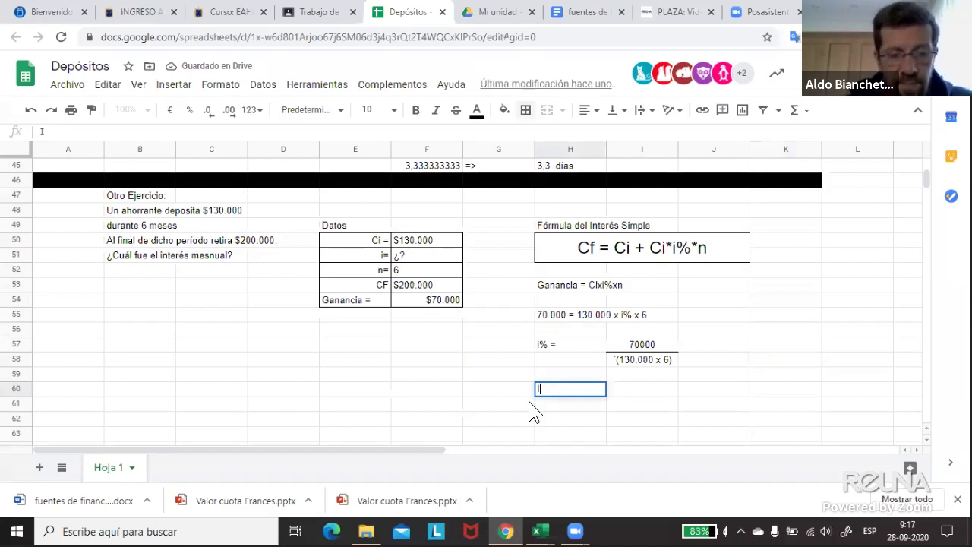
{"action": "left_click", "coordinate": [568, 348]}
{"action": "left_click", "coordinate": [590, 110]}
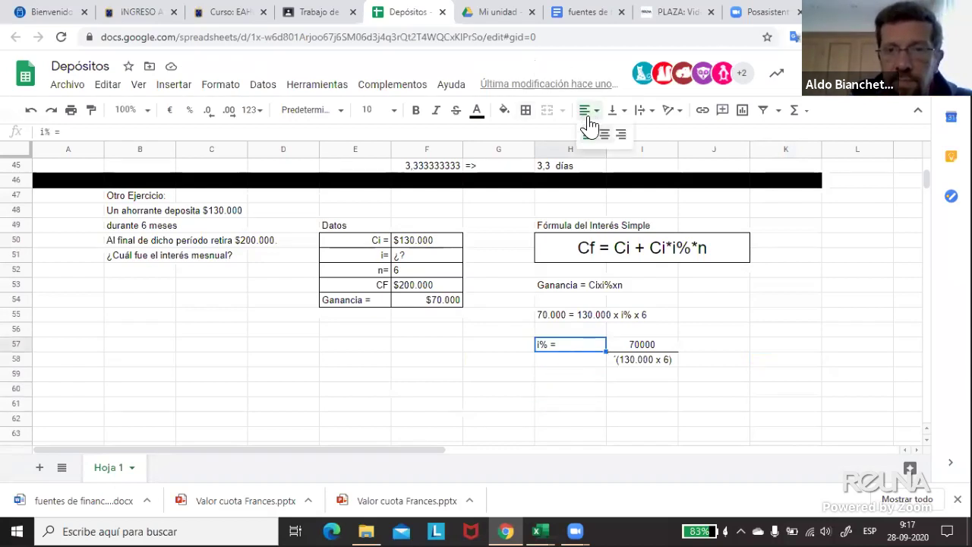
{"action": "left_click", "coordinate": [625, 136]}
{"action": "left_click", "coordinate": [576, 373]}
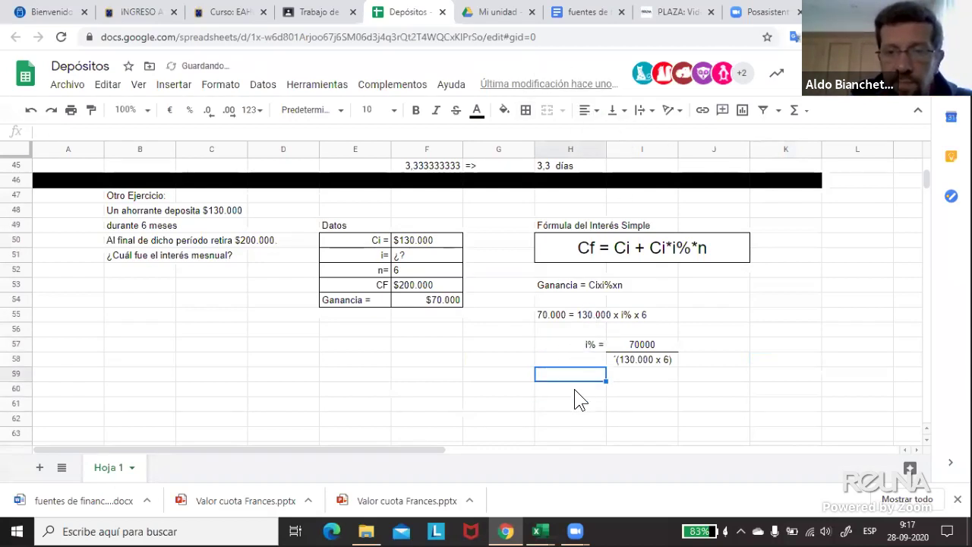
{"action": "left_click", "coordinate": [584, 389]}
{"action": "left_click", "coordinate": [586, 404]}
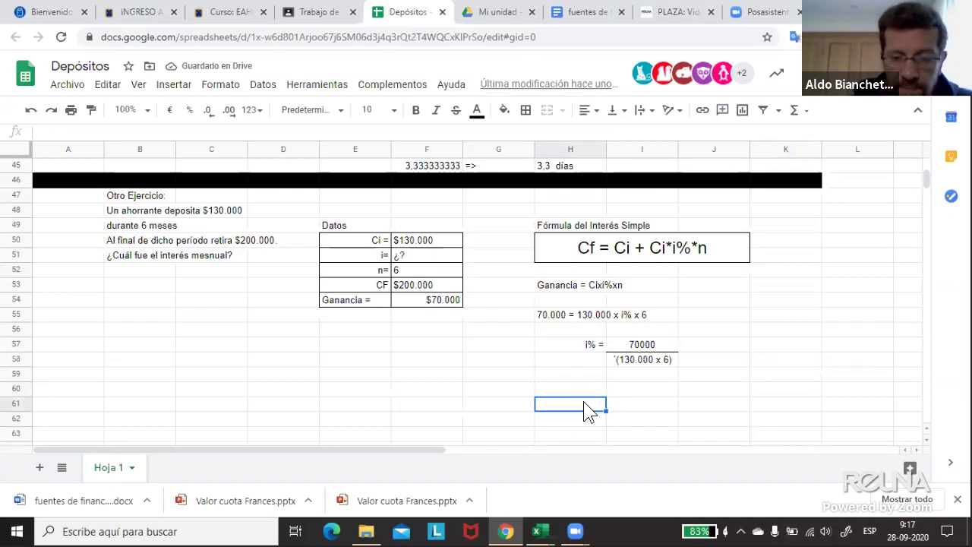
{"action": "type", "text": "i"}
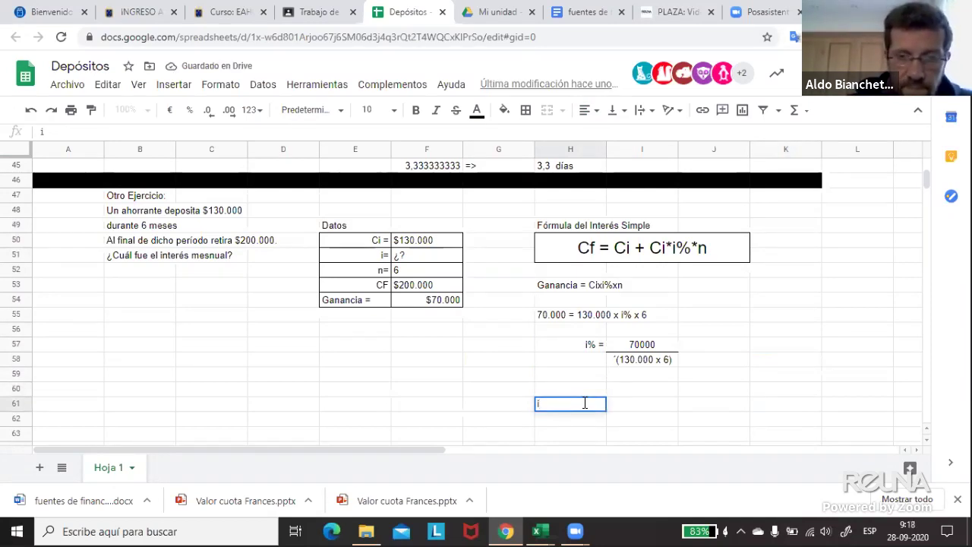
{"action": "key", "text": "BackSpace"}
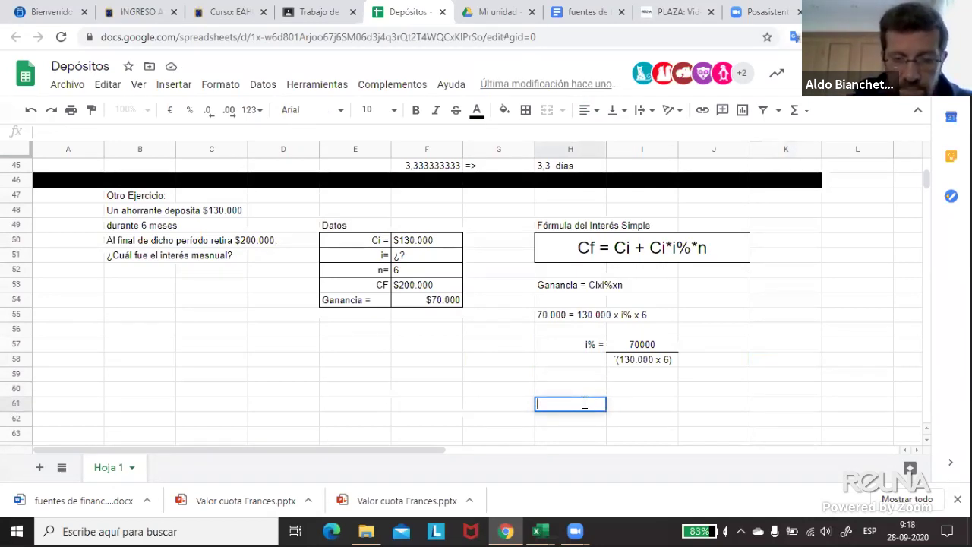
{"action": "key", "text": "ctrl+alt+0"}
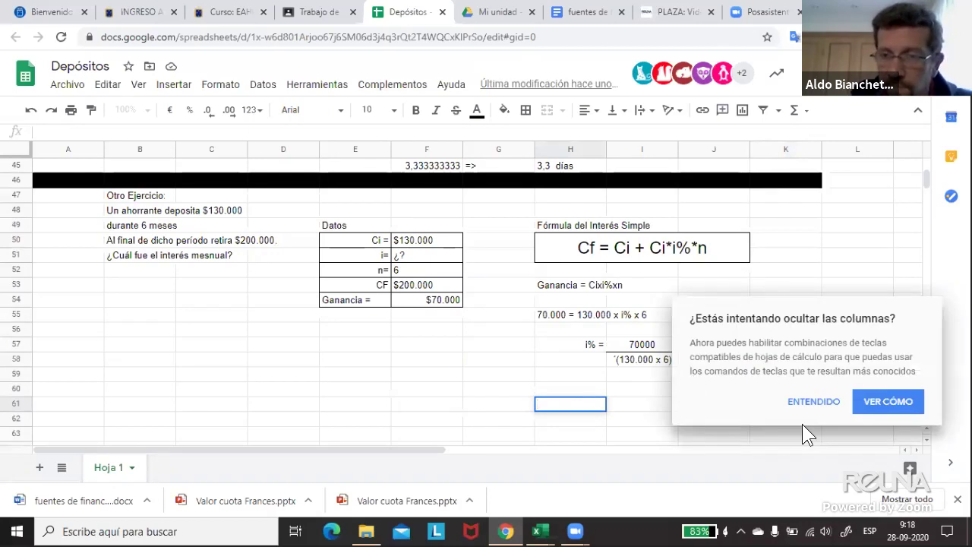
{"action": "left_click", "coordinate": [812, 402]}
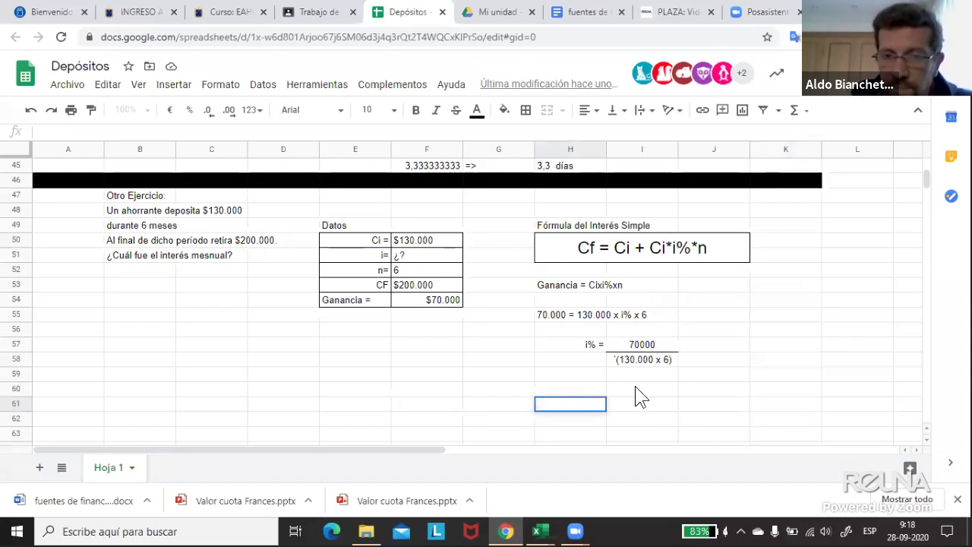
{"action": "left_click", "coordinate": [585, 348]}
{"action": "left_click", "coordinate": [580, 406]}
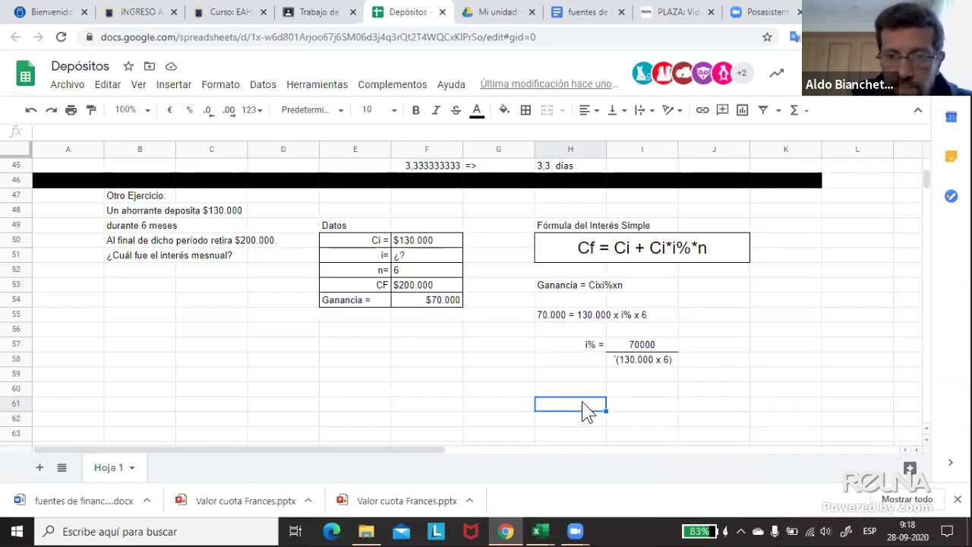
- Copy the "i% =" label from H57 to H60, below the fraction
{"action": "key", "text": "Up"}
{"action": "key", "text": "Up"}
{"action": "key", "text": "Up"}
{"action": "key", "text": "Up"}
{"action": "key", "text": "ctrl+c"}
{"action": "left_click", "coordinate": [590, 391]}
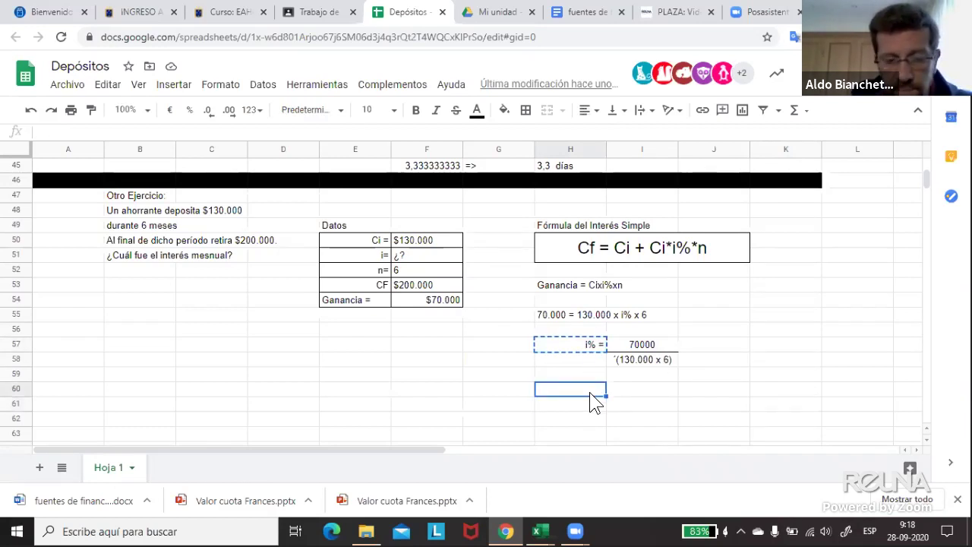
{"action": "key", "text": "ctrl+v"}
- Calculate the monthly interest rate in I60 with the formula =70000/(130000*6)
{"action": "left_click", "coordinate": [654, 391]}
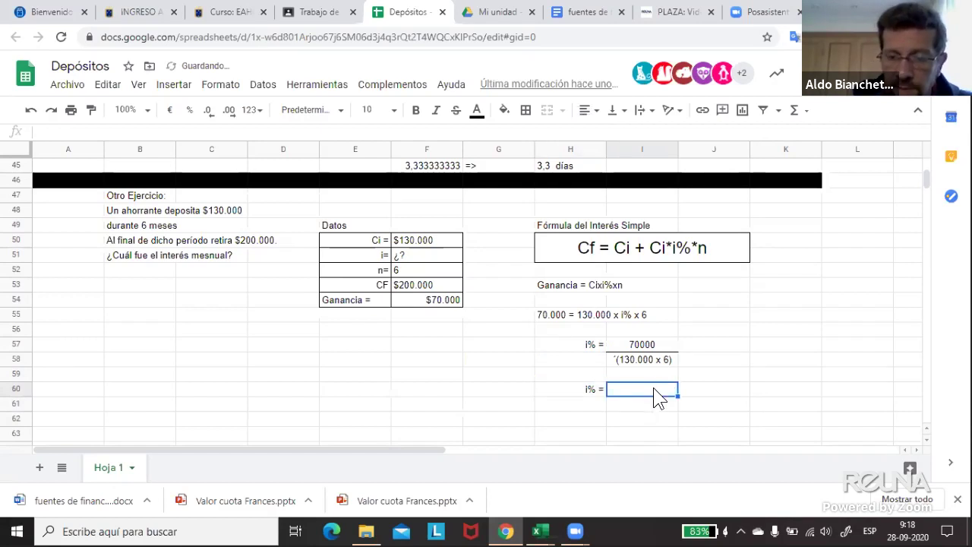
{"action": "type", "text": "="}
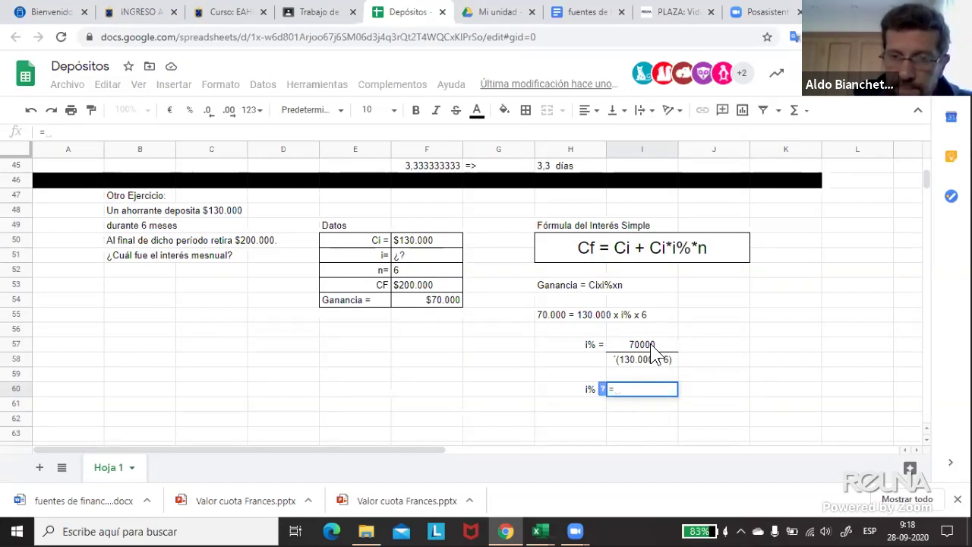
{"action": "type", "text": "70000"}
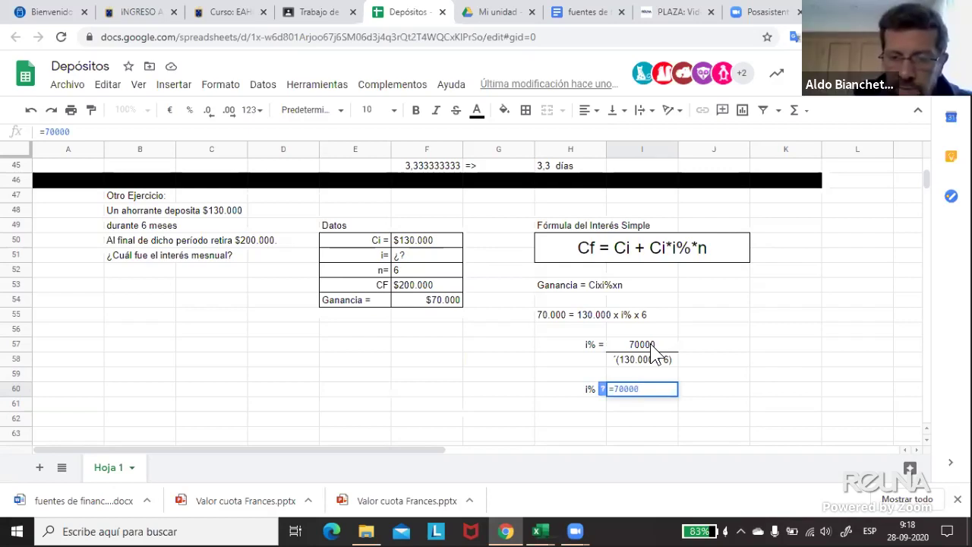
{"action": "type", "text": "/("}
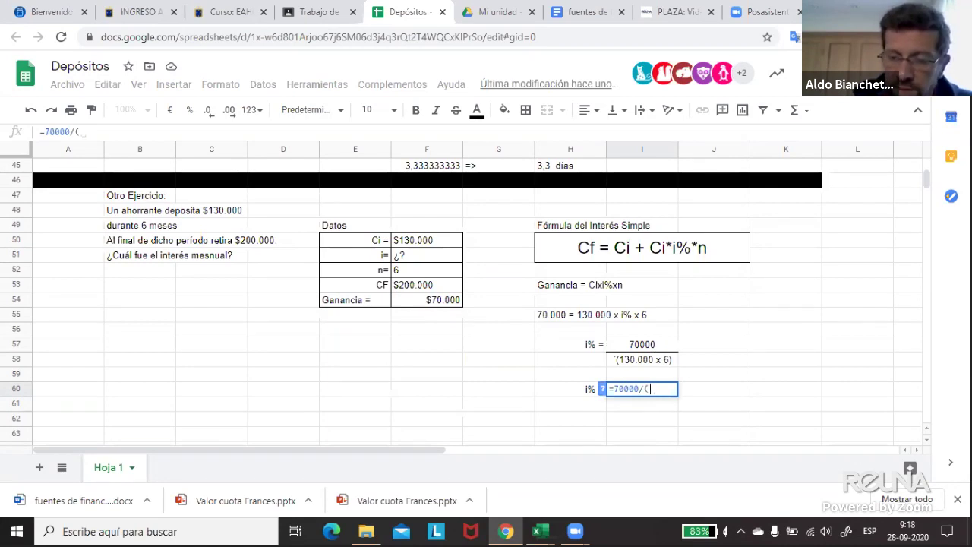
{"action": "type", "text": "13000"}
{"action": "type", "text": "0"}
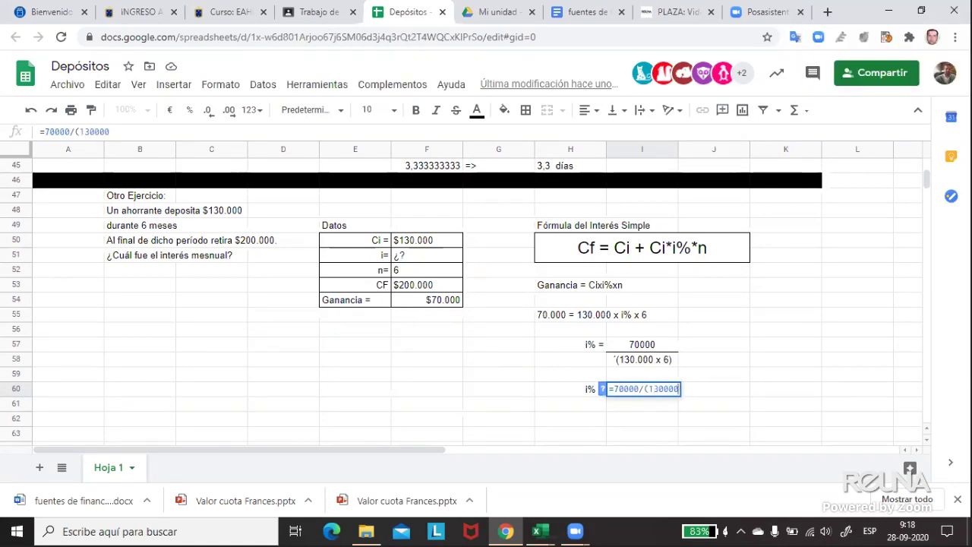
{"action": "type", "text": "*6)"}
{"action": "key", "text": "Return"}
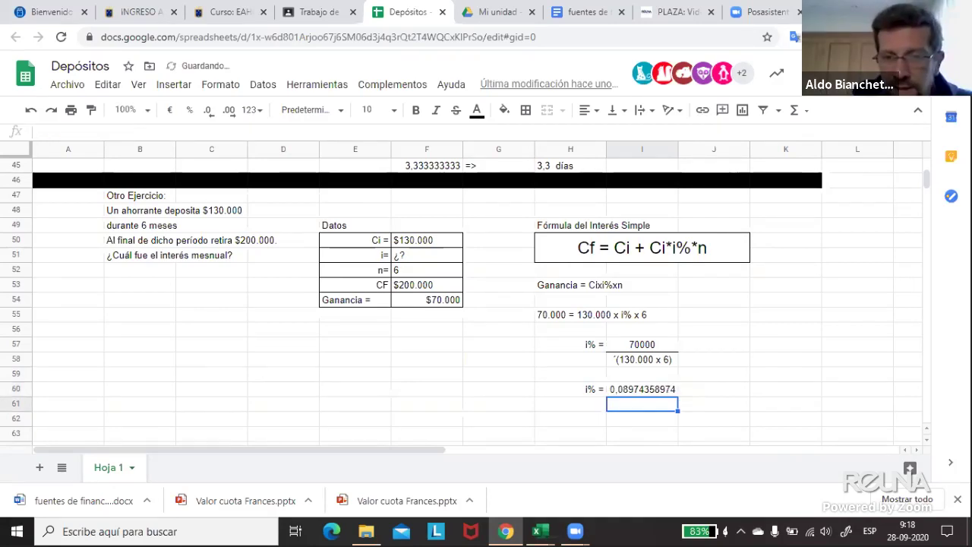
- Format the monthly interest rate in I60 as a percentage
{"action": "left_click", "coordinate": [635, 388]}
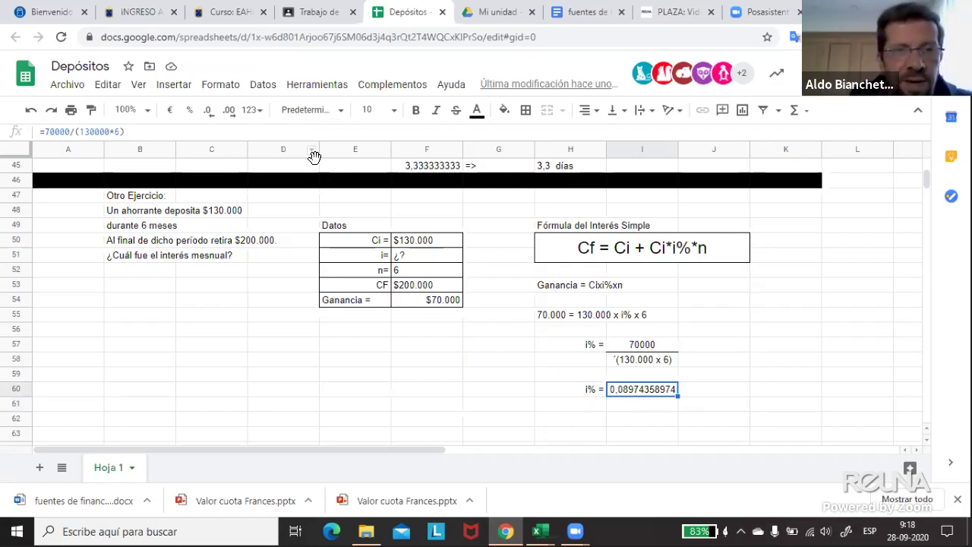
{"action": "left_click", "coordinate": [190, 111]}
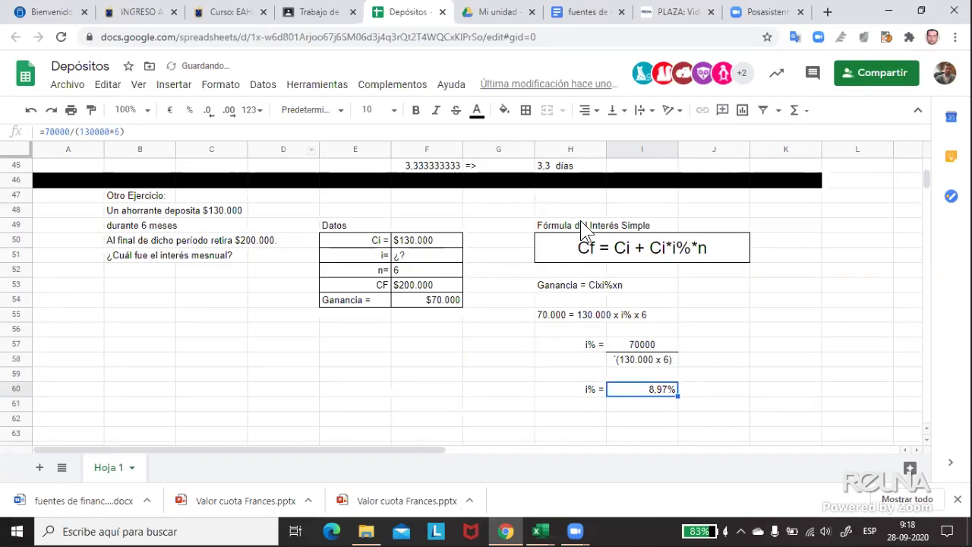
{"action": "left_click", "coordinate": [714, 359]}
{"action": "left_click", "coordinate": [713, 391]}
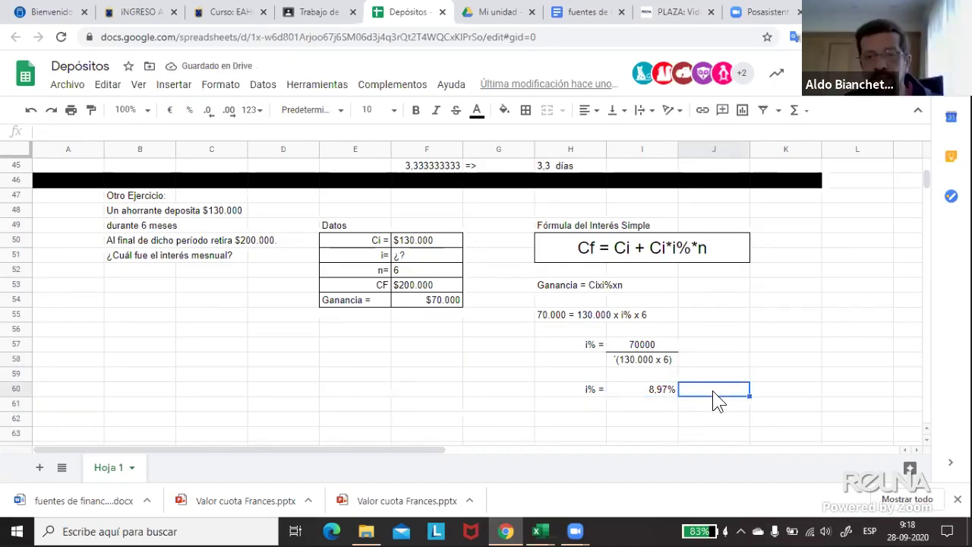
- Write the answer "El interés mensual fue de 8,97 %" in G62, below the calculation
{"action": "left_click", "coordinate": [467, 419]}
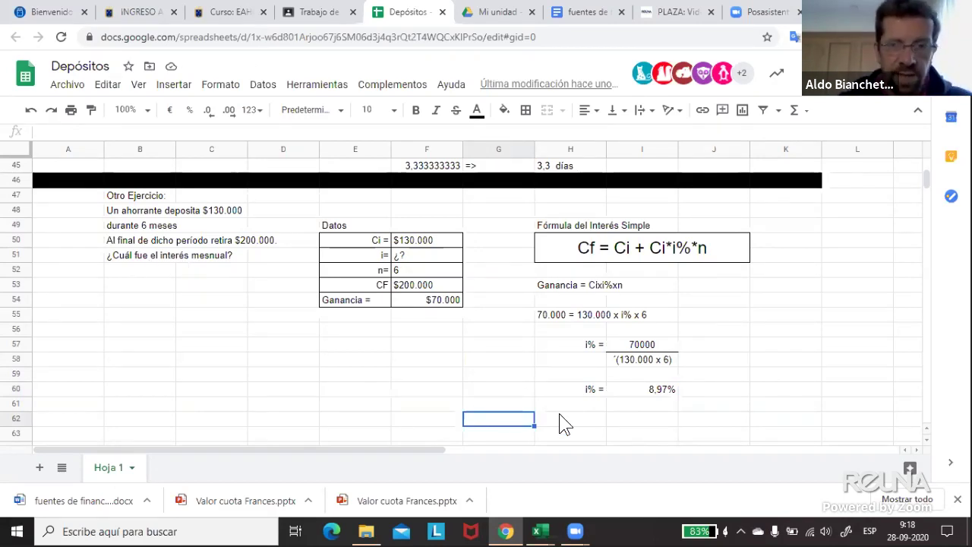
{"action": "type", "text": "El"}
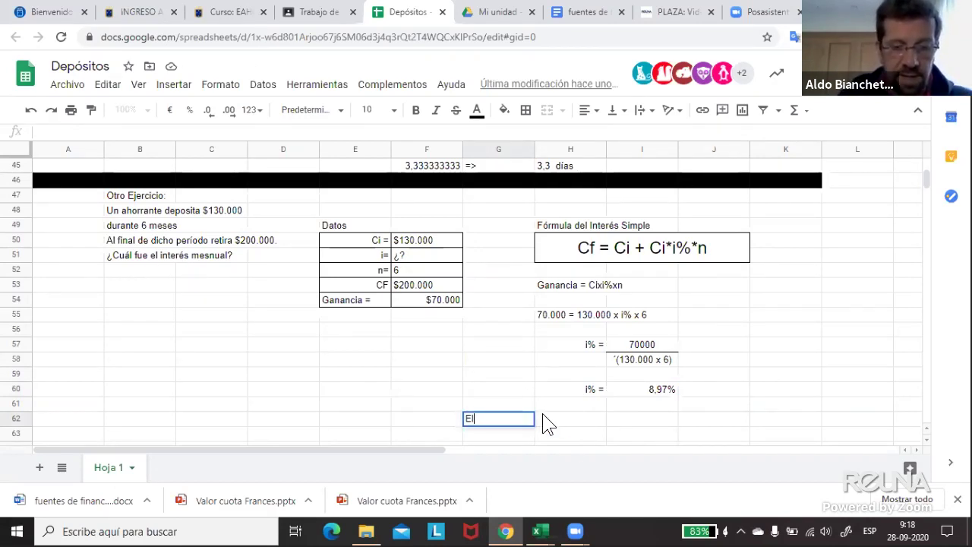
{"action": "type", "text": " interés "}
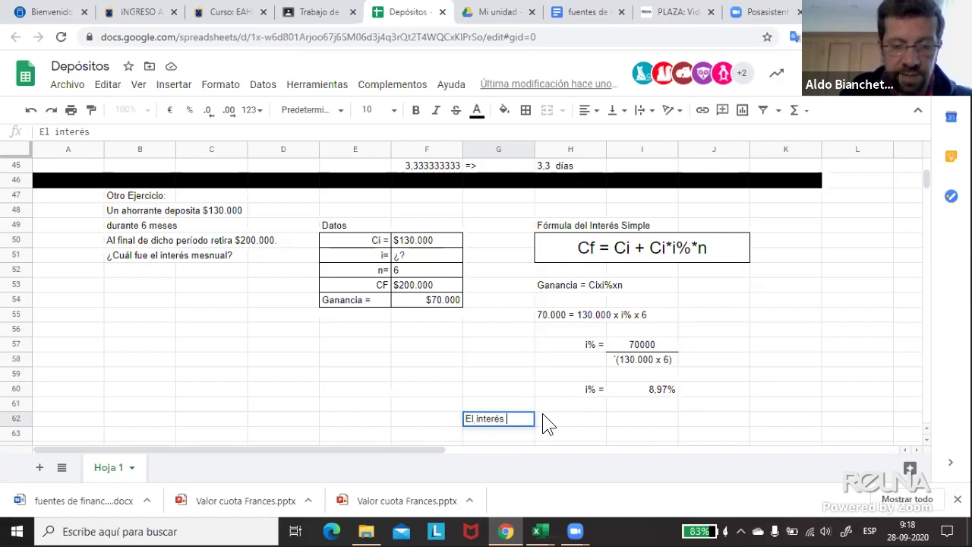
{"action": "type", "text": "mensual"}
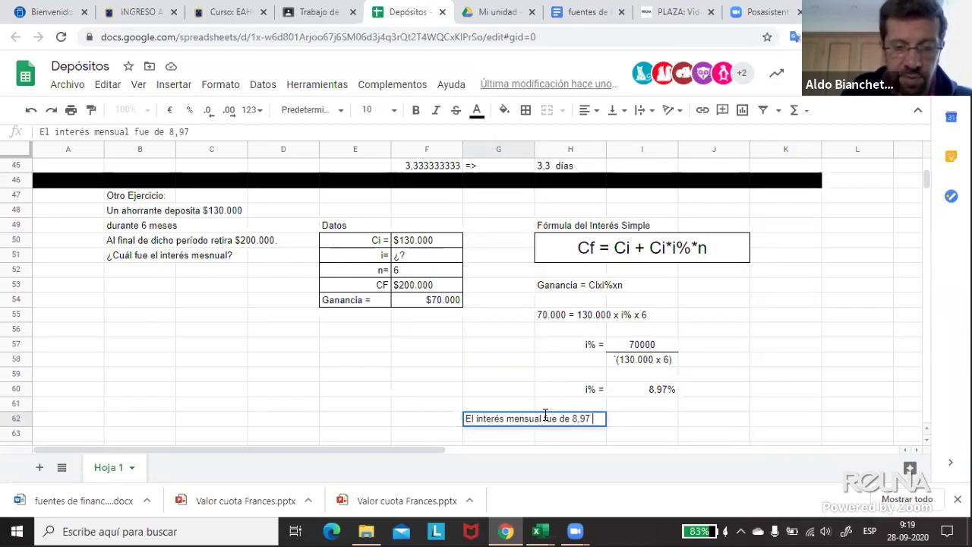
{"action": "type", "text": "fue de 8,97 %"}
{"action": "key", "text": "Return"}
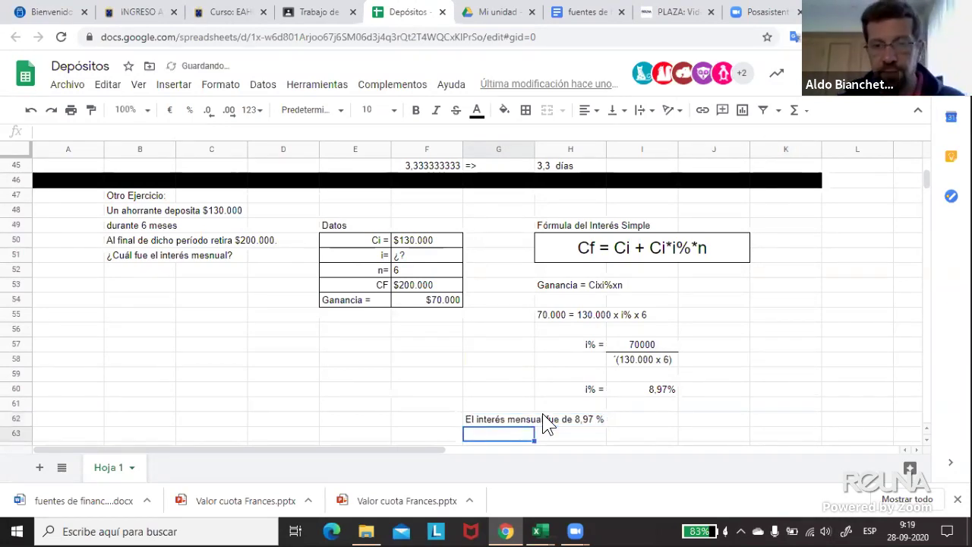
{"action": "left_click", "coordinate": [408, 360]}
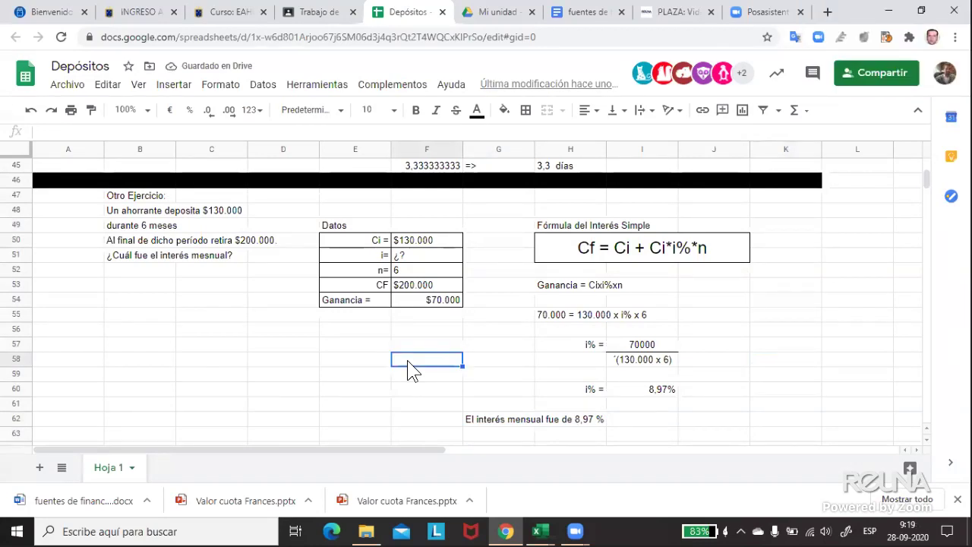
- Review the solved exercises from the $130.000 deposit back to the $5000 example, including the formula in G23
{"action": "scroll", "coordinate": [407, 354], "scroll_direction": "down", "scroll_amount": 1}
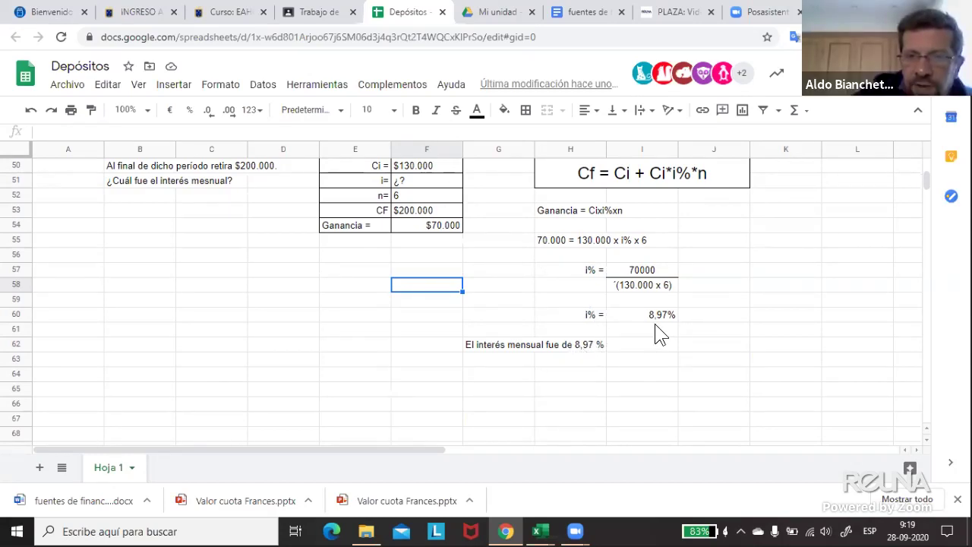
{"action": "scroll", "coordinate": [635, 346], "scroll_direction": "up", "scroll_amount": 1}
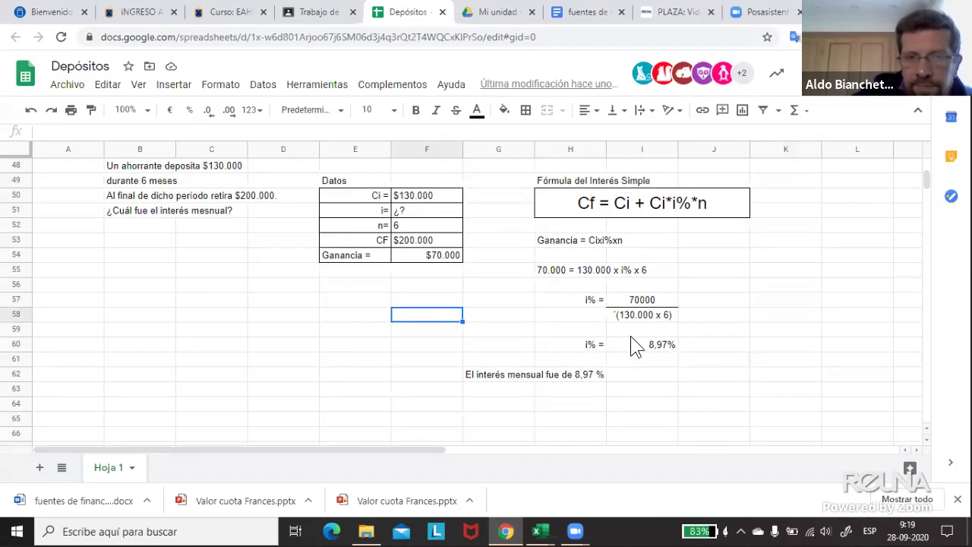
{"action": "scroll", "coordinate": [635, 345], "scroll_direction": "down", "scroll_amount": 1}
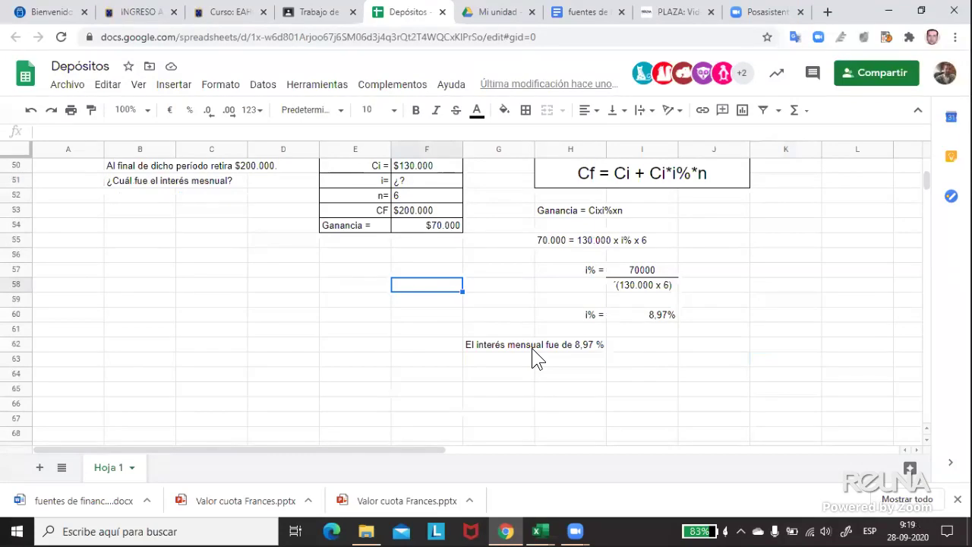
{"action": "left_click", "coordinate": [309, 392]}
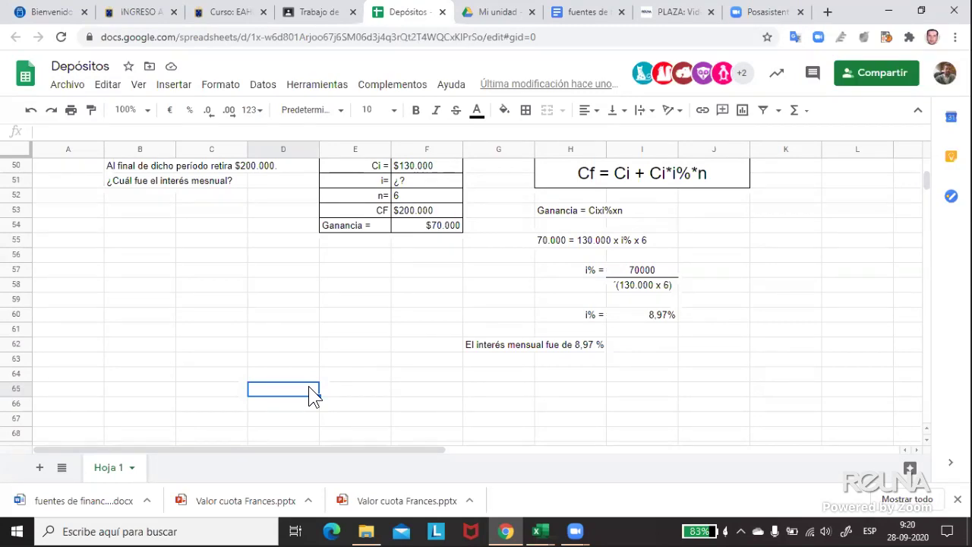
{"action": "scroll", "coordinate": [327, 393], "scroll_direction": "up", "scroll_amount": 3}
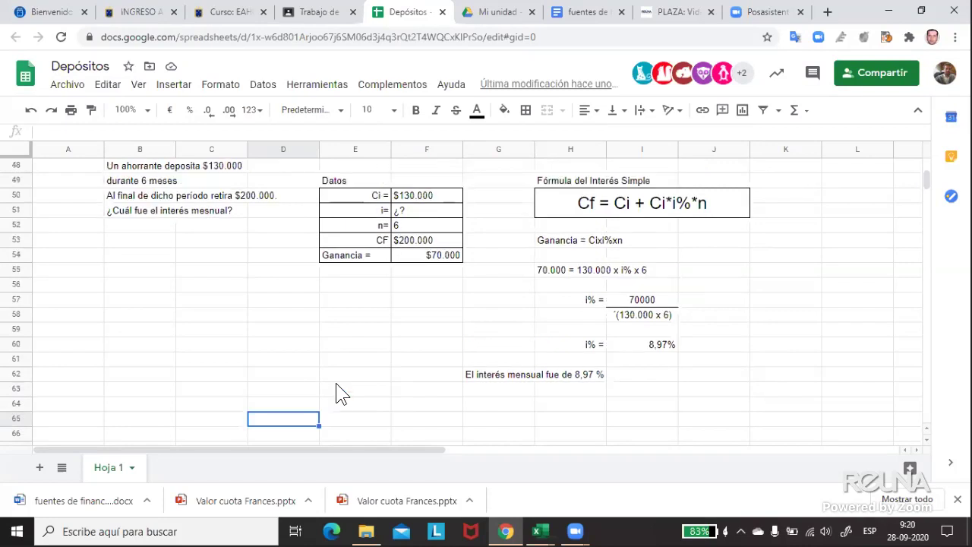
{"action": "scroll", "coordinate": [532, 364], "scroll_direction": "up", "scroll_amount": 6}
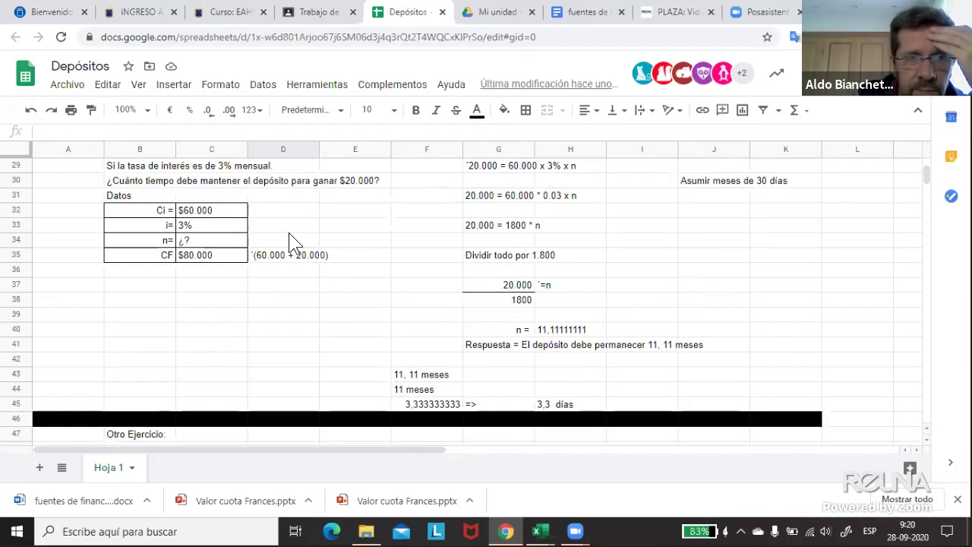
{"action": "left_click", "coordinate": [186, 225]}
{"action": "scroll", "coordinate": [310, 247], "scroll_direction": "up", "scroll_amount": 1}
{"action": "scroll", "coordinate": [310, 248], "scroll_direction": "up", "scroll_amount": 5}
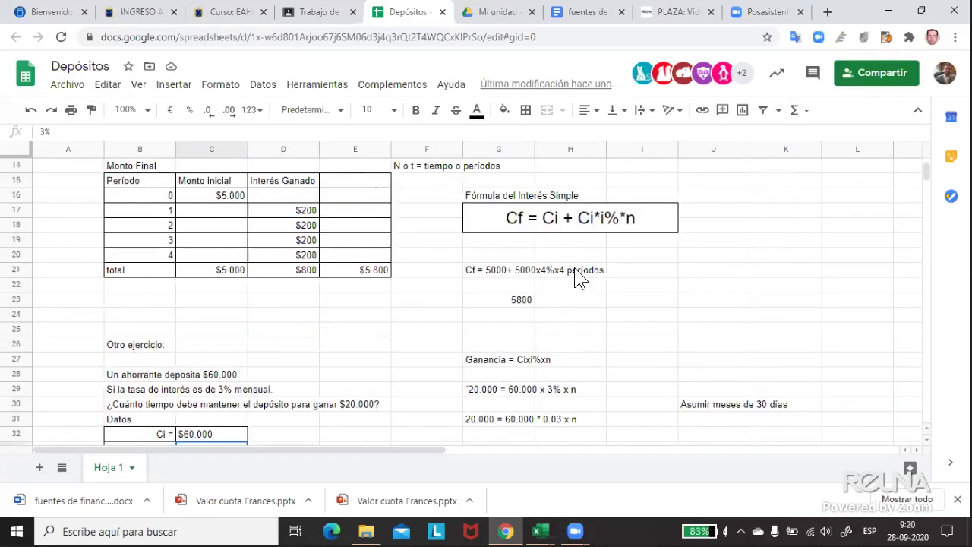
{"action": "left_click", "coordinate": [545, 271]}
{"action": "left_click", "coordinate": [481, 296]}
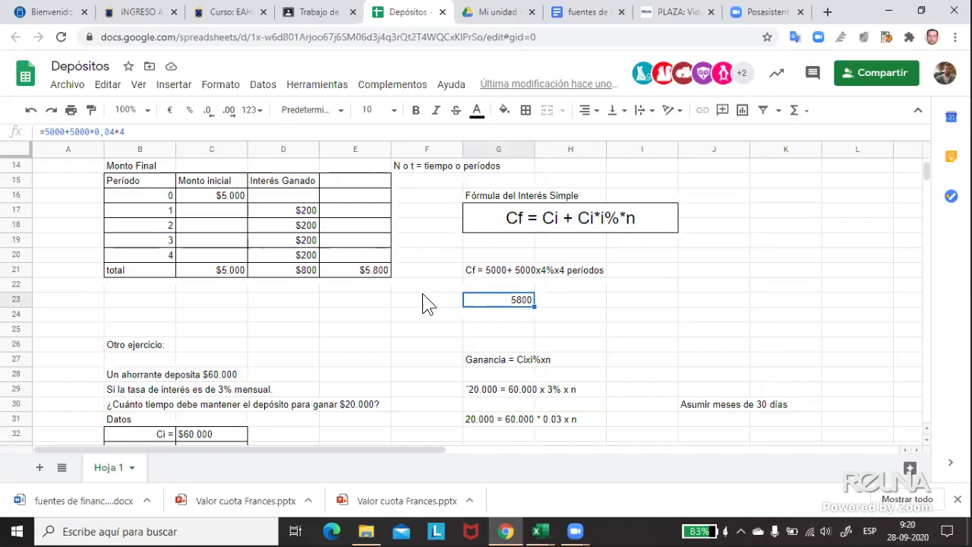
{"action": "scroll", "coordinate": [423, 303], "scroll_direction": "down", "scroll_amount": 3}
{"action": "scroll", "coordinate": [380, 307], "scroll_direction": "up", "scroll_amount": 3}
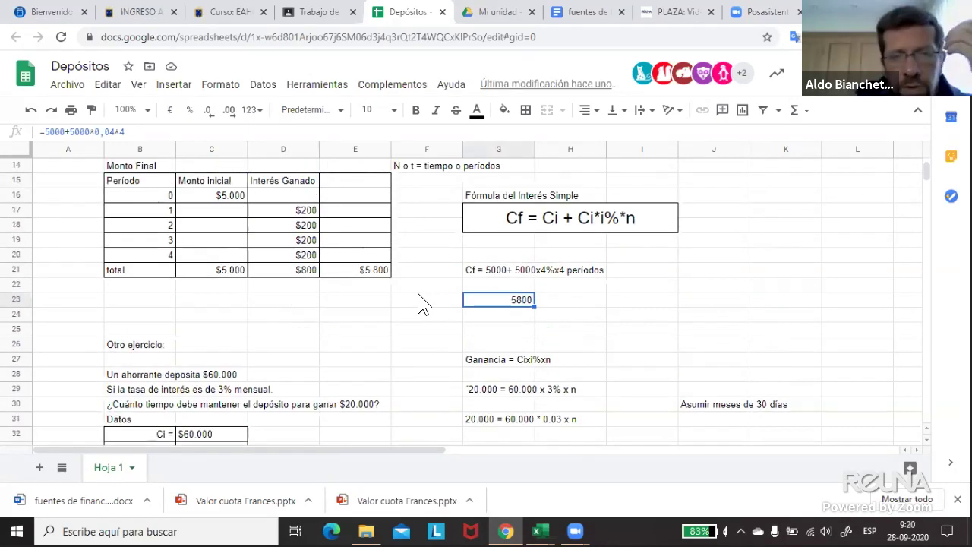
- Fill A25:L25 with black as a divider between the $5000 example and the $60.000 exercise
{"action": "left_click", "coordinate": [321, 318]}
{"action": "left_click_drag", "start_coordinate": [70, 333], "coordinate": [859, 327]}
{"action": "left_click", "coordinate": [504, 110]}
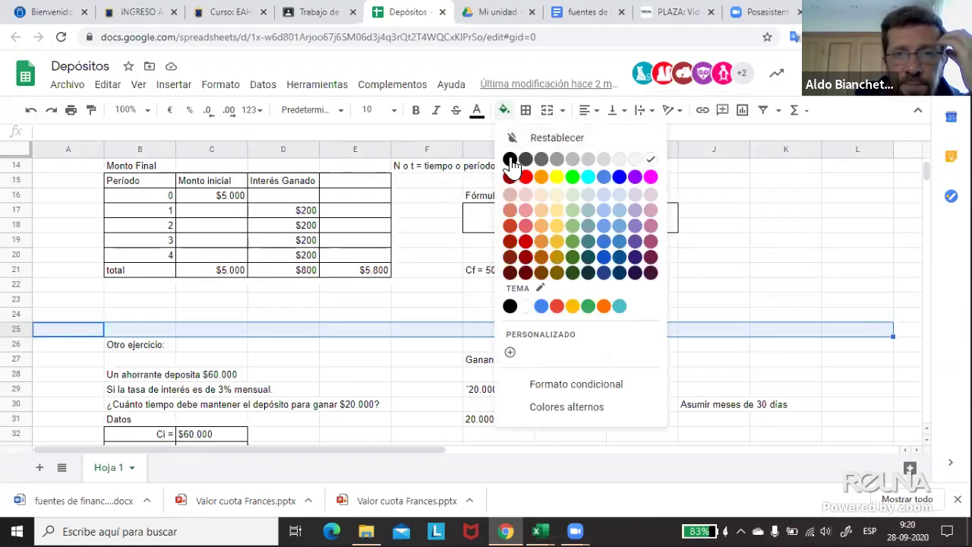
{"action": "left_click", "coordinate": [508, 156]}
{"action": "left_click", "coordinate": [738, 235]}
- Look through the whole sheet, from the simple-interest definitions down to the answer of the $130.000 exercise
{"action": "scroll", "coordinate": [734, 245], "scroll_direction": "down", "scroll_amount": 7}
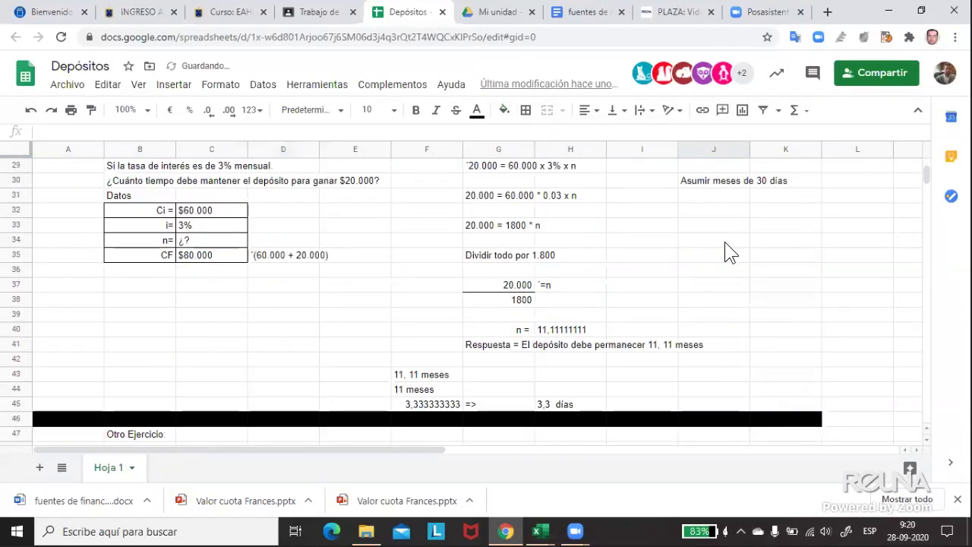
{"action": "scroll", "coordinate": [726, 245], "scroll_direction": "up", "scroll_amount": 8}
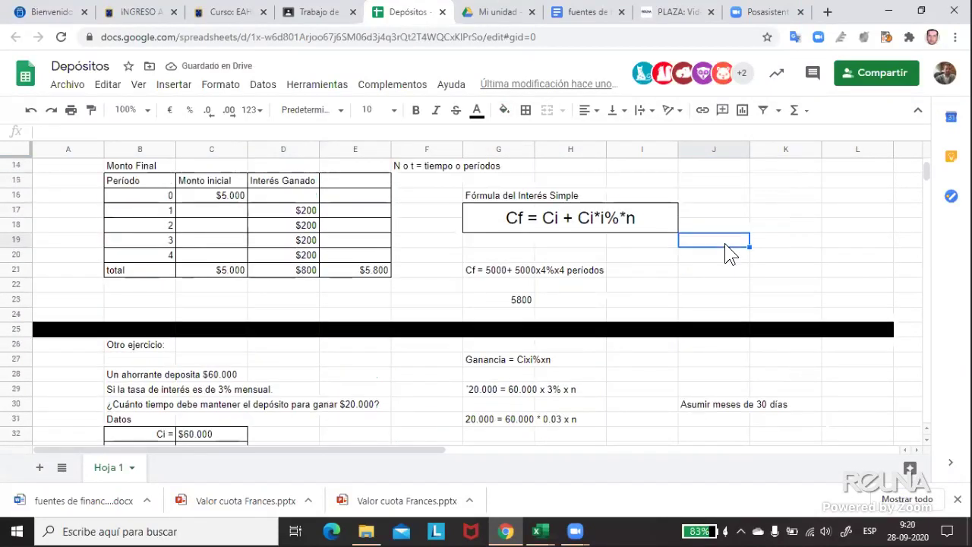
{"action": "scroll", "coordinate": [724, 243], "scroll_direction": "up", "scroll_amount": 1}
{"action": "left_click", "coordinate": [766, 219]}
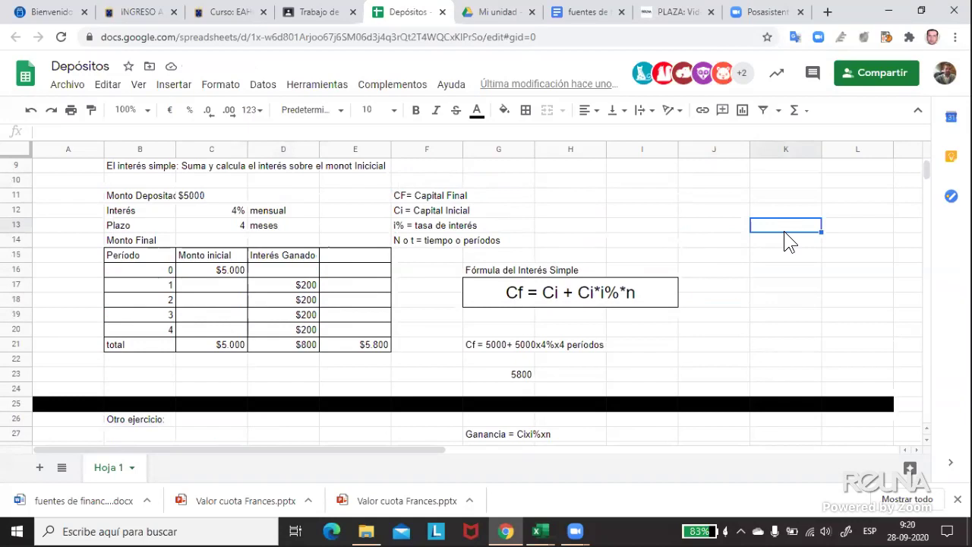
{"action": "scroll", "coordinate": [788, 240], "scroll_direction": "up", "scroll_amount": 1}
{"action": "scroll", "coordinate": [784, 233], "scroll_direction": "down", "scroll_amount": 5}
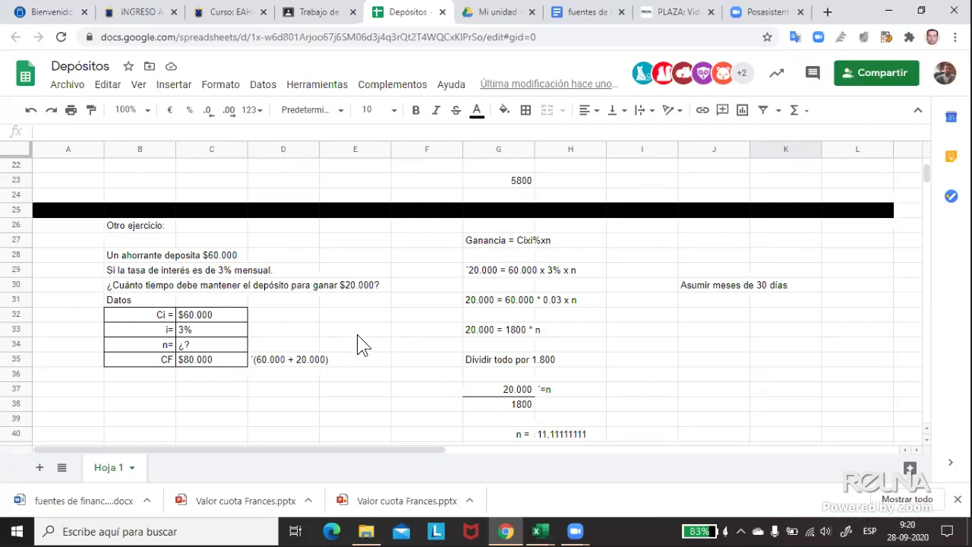
{"action": "scroll", "coordinate": [362, 344], "scroll_direction": "down", "scroll_amount": 5}
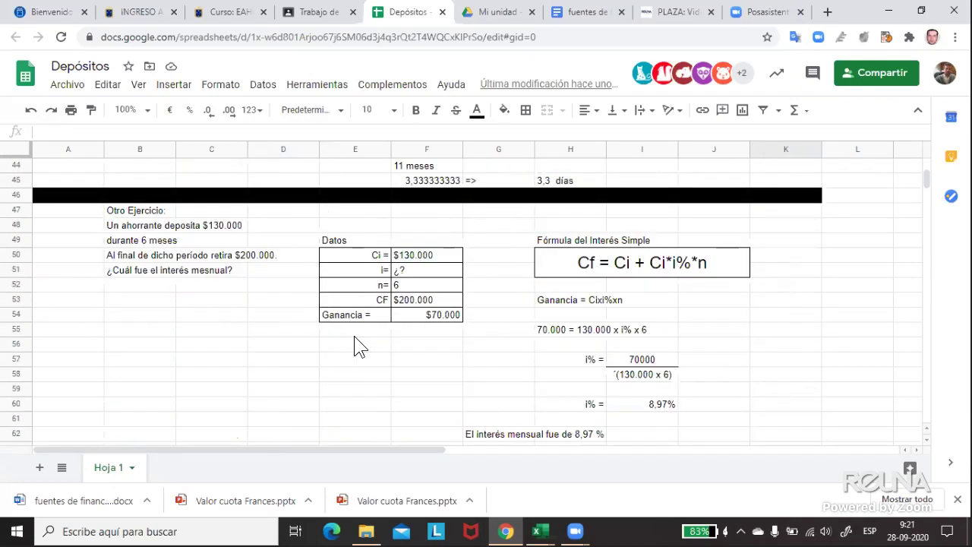
{"action": "scroll", "coordinate": [357, 346], "scroll_direction": "down", "scroll_amount": 3}
{"action": "scroll", "coordinate": [357, 345], "scroll_direction": "up", "scroll_amount": 2}
{"action": "scroll", "coordinate": [357, 345], "scroll_direction": "up", "scroll_amount": 1}
{"action": "scroll", "coordinate": [357, 346], "scroll_direction": "down", "scroll_amount": 1}
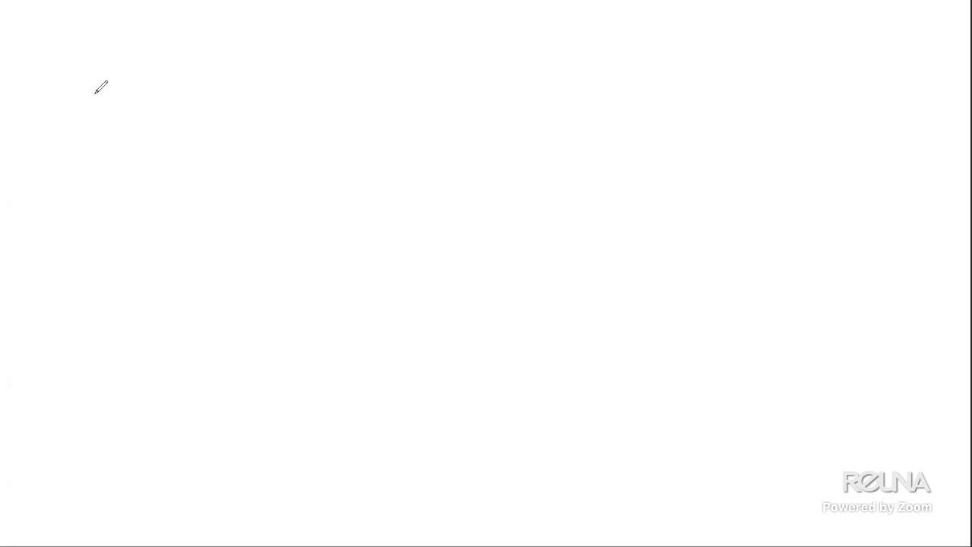
- Handwrite the note "En break" on the blank whiteboard
{"action": "left_click_drag", "start_coordinate": [95, 94], "coordinate": [289, 120]}
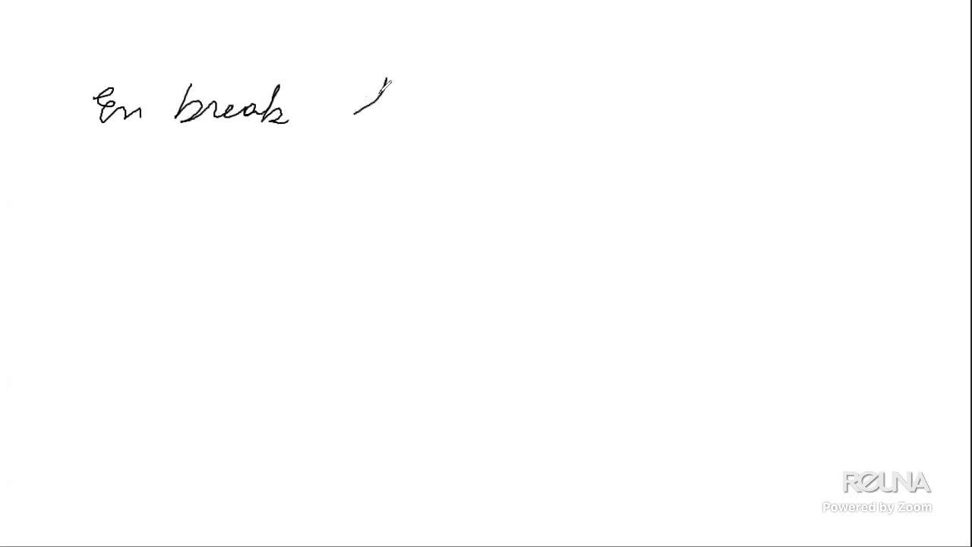
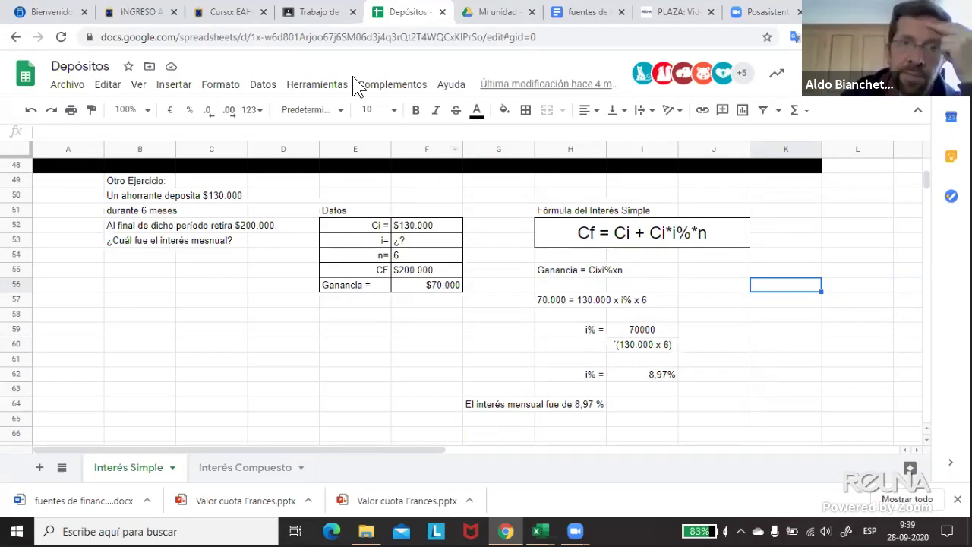
- Switch to the Finanzas 2020 AHG class in Classroom, search for the student by first name and invite the matching account to the class
{"action": "left_click", "coordinate": [323, 16]}
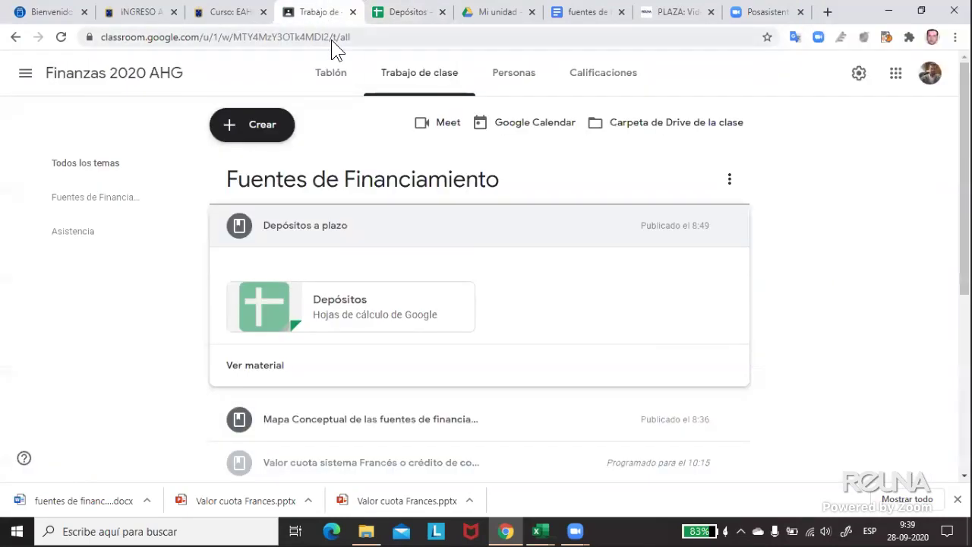
{"action": "left_click", "coordinate": [500, 79]}
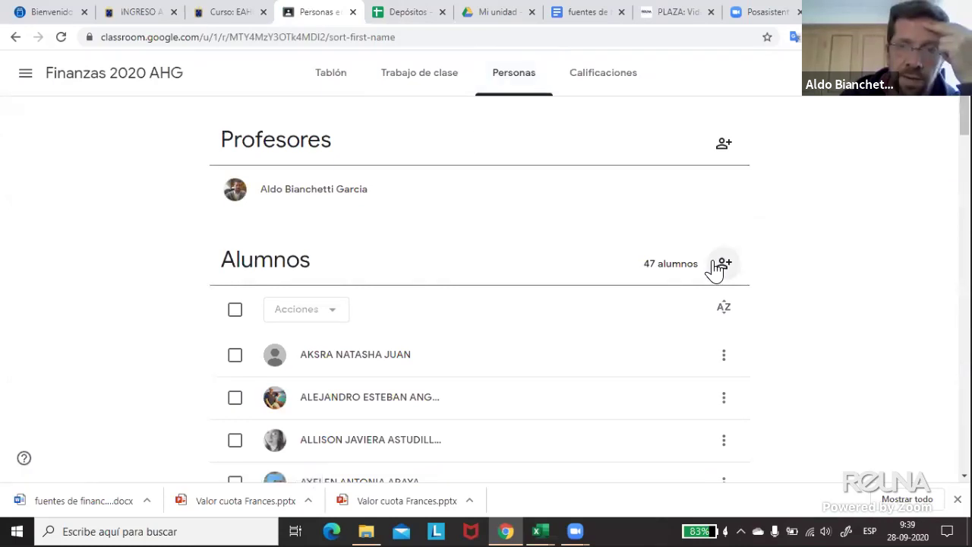
{"action": "left_click", "coordinate": [722, 266]}
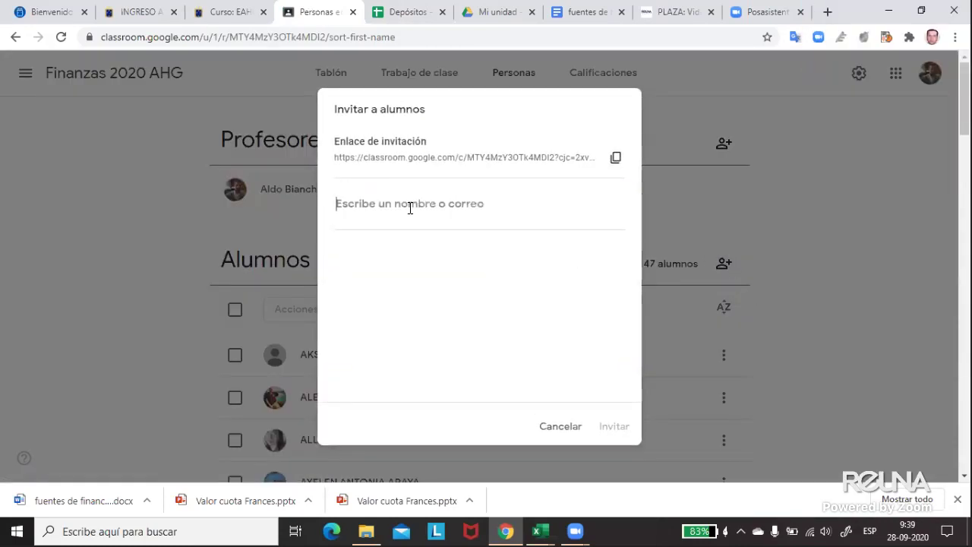
{"action": "type", "text": "jenn"}
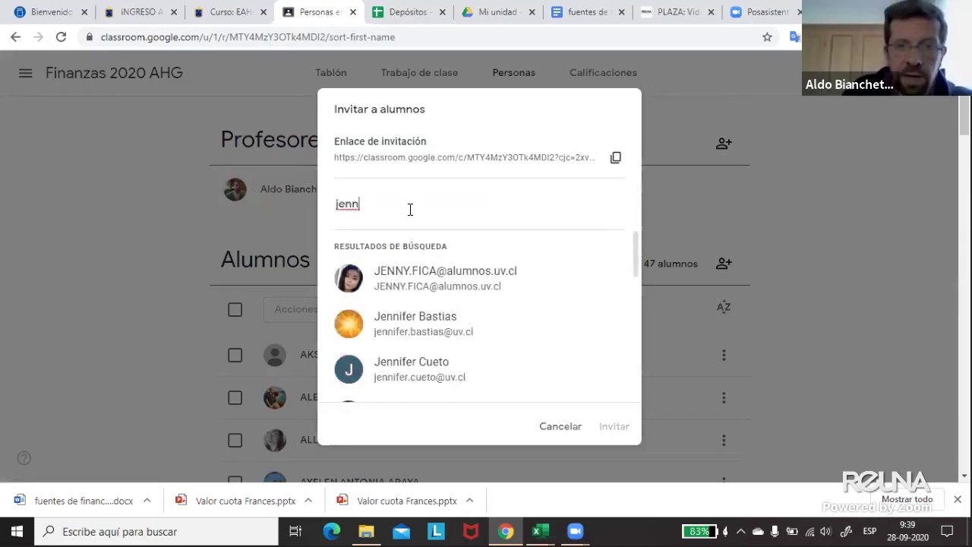
{"action": "left_click", "coordinate": [400, 286]}
{"action": "left_click", "coordinate": [614, 426]}
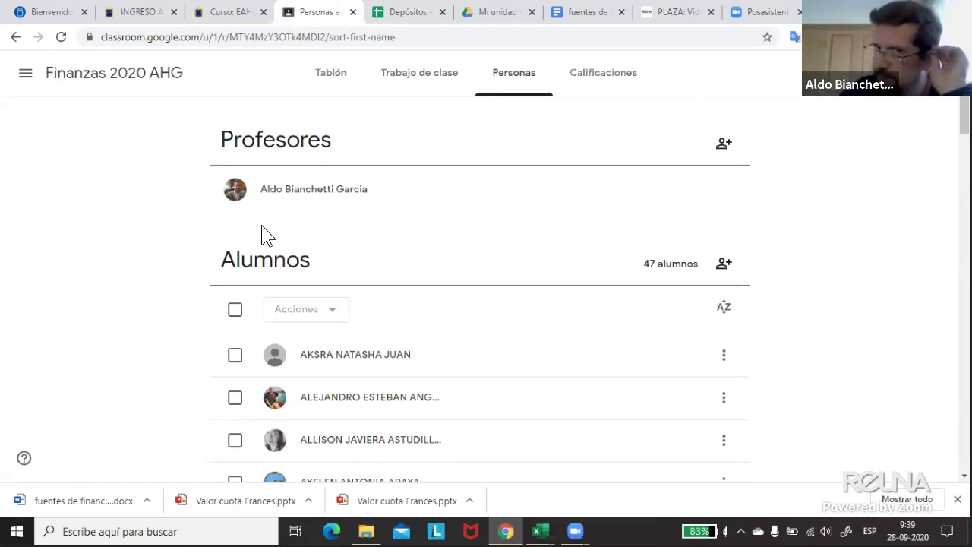
- Return to the Depósitos spreadsheet and open the Interés Compuesto sheet
{"action": "left_click", "coordinate": [408, 14]}
{"action": "left_click", "coordinate": [328, 17]}
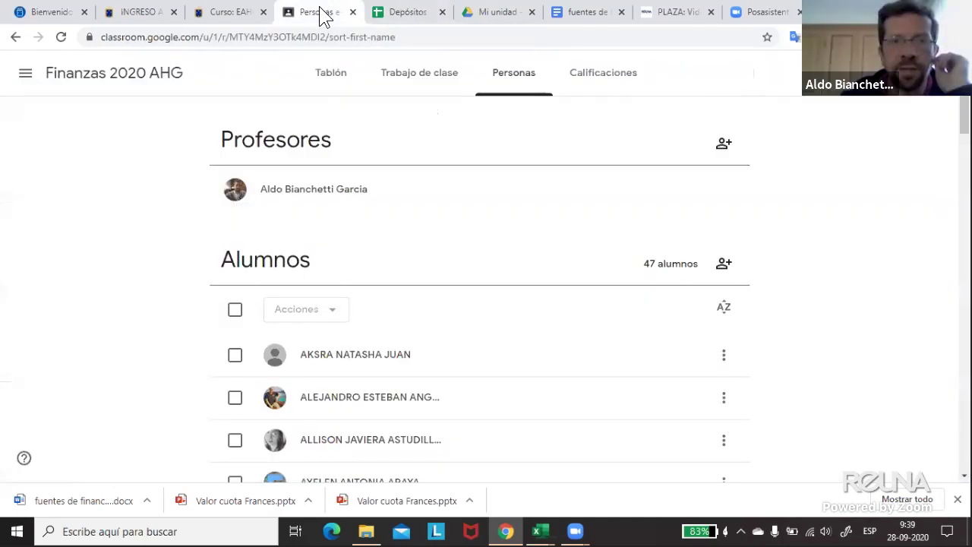
{"action": "left_click", "coordinate": [414, 17]}
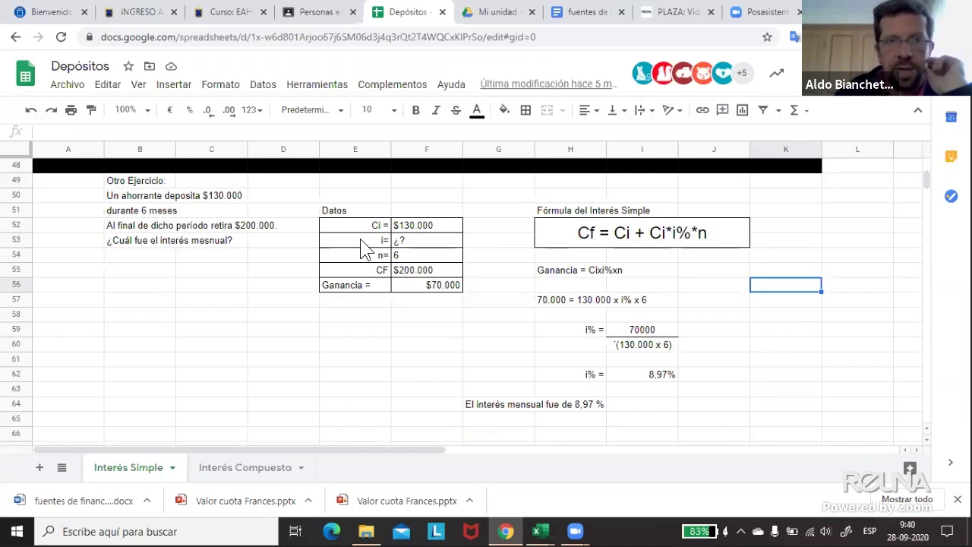
{"action": "left_click", "coordinate": [191, 462]}
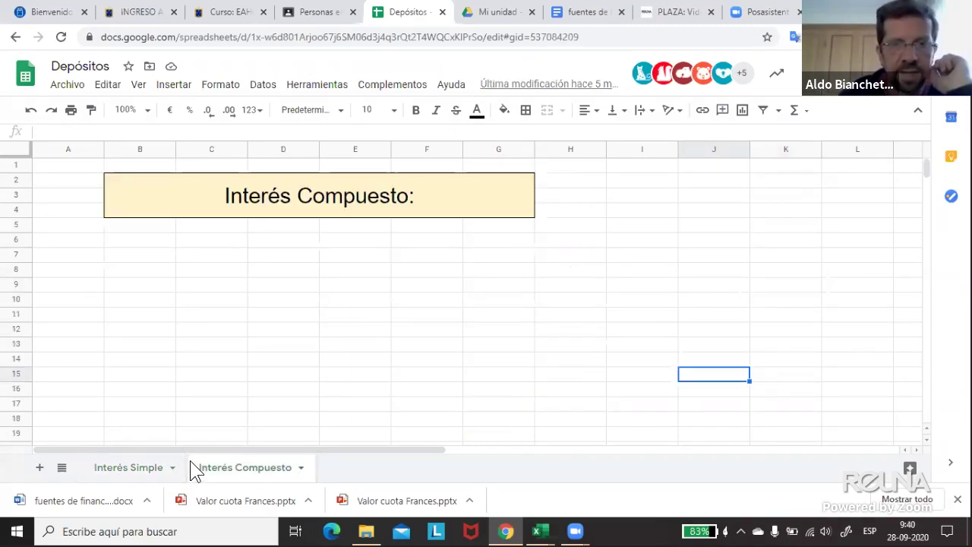
{"action": "left_click", "coordinate": [240, 258]}
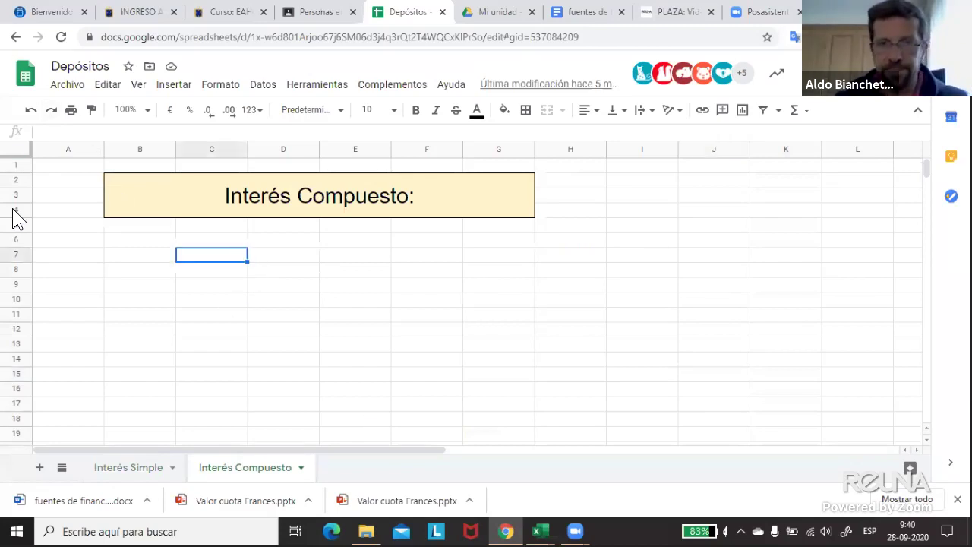
{"action": "left_click_drag", "start_coordinate": [145, 242], "coordinate": [255, 299]}
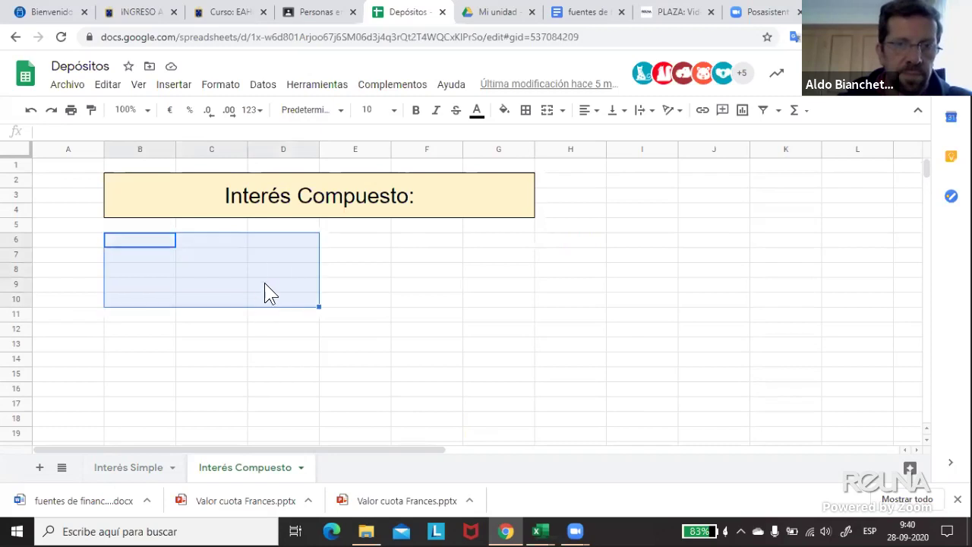
{"action": "left_click", "coordinate": [375, 270]}
{"action": "left_click_drag", "start_coordinate": [382, 254], "coordinate": [429, 282]}
{"action": "left_click_drag", "start_coordinate": [223, 306], "coordinate": [273, 284]}
{"action": "right_click", "coordinate": [298, 277]}
{"action": "mouse_move", "coordinate": [456, 263]}
{"action": "left_click", "coordinate": [146, 255]}
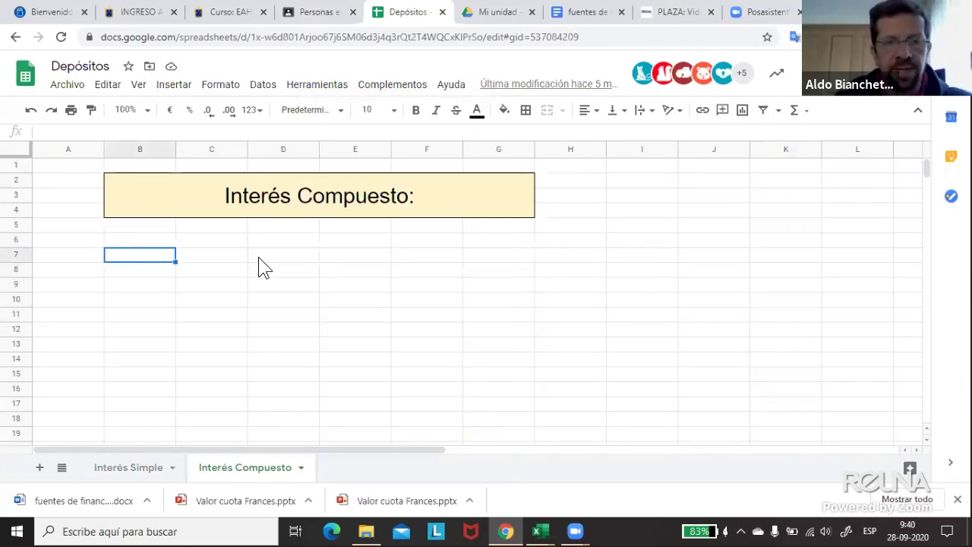
{"action": "left_click", "coordinate": [159, 240]}
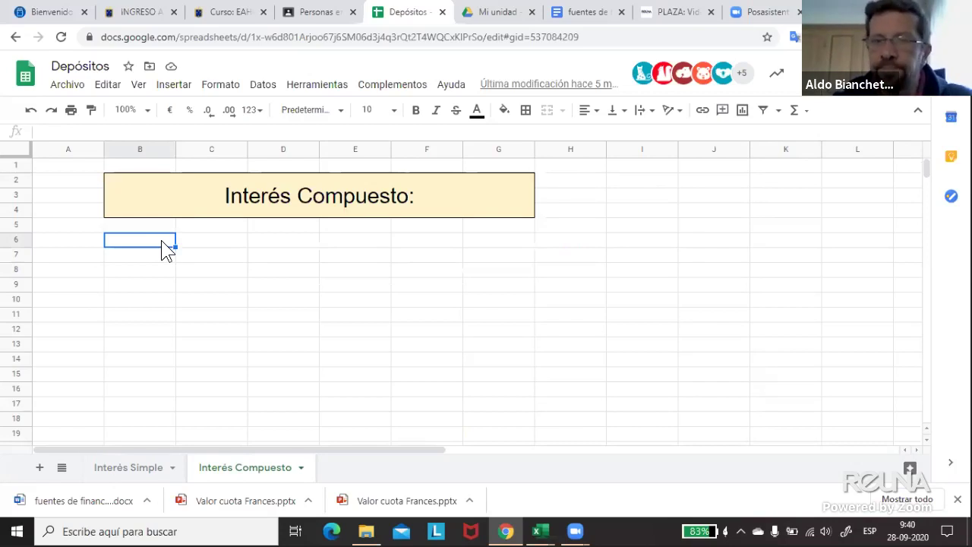
{"action": "right_click", "coordinate": [161, 240]}
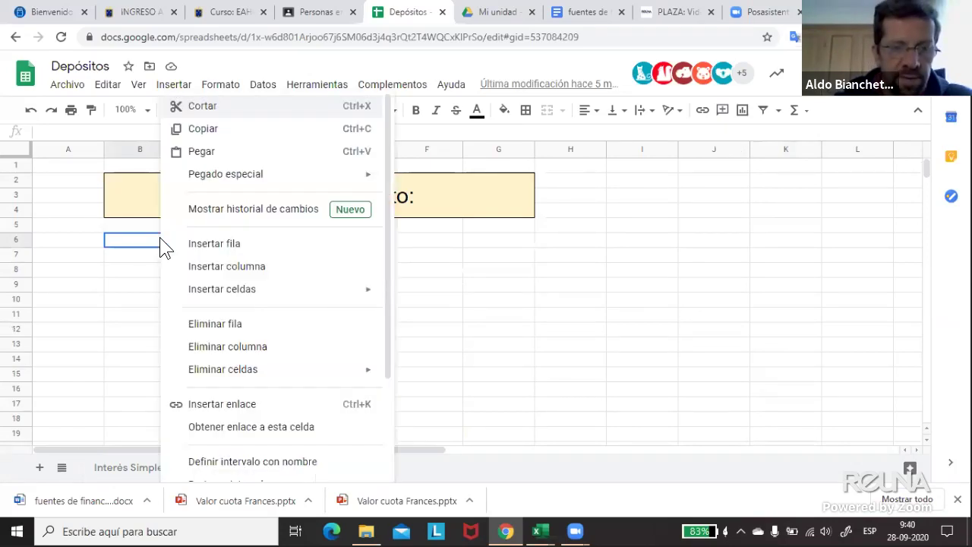
{"action": "left_click", "coordinate": [537, 317]}
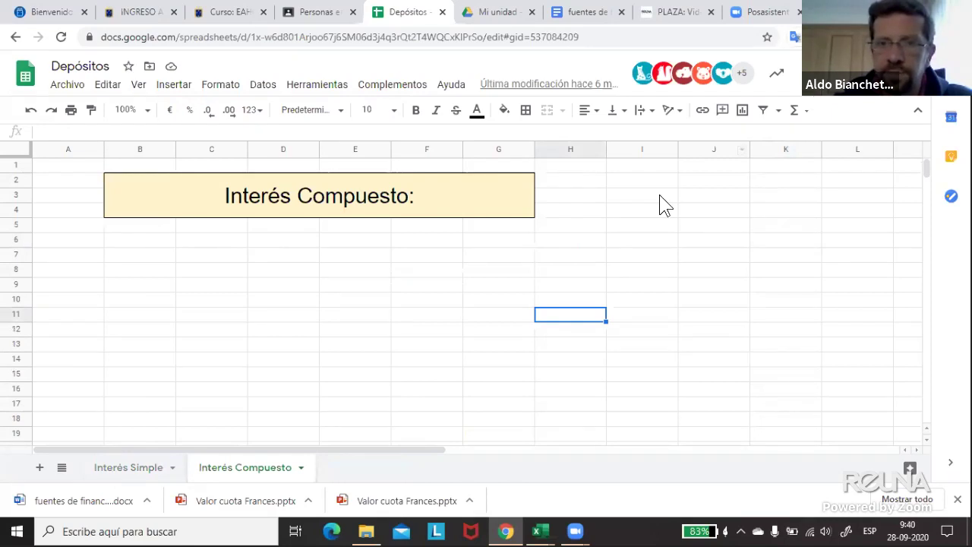
- Try dictating a sentence into cell B8 with SpeechPad, and undo the entry
{"action": "left_click", "coordinate": [143, 270]}
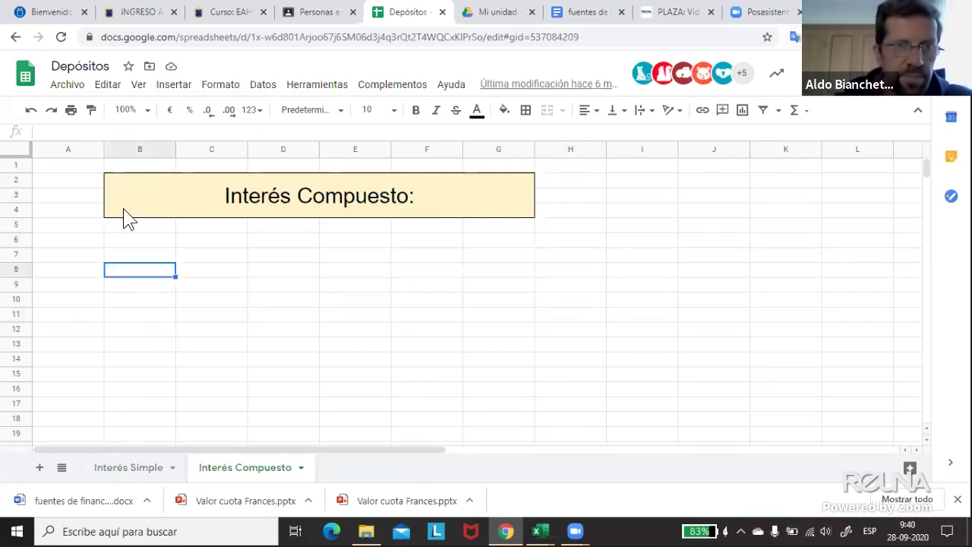
{"action": "left_click", "coordinate": [132, 130]}
{"action": "right_click", "coordinate": [132, 131]}
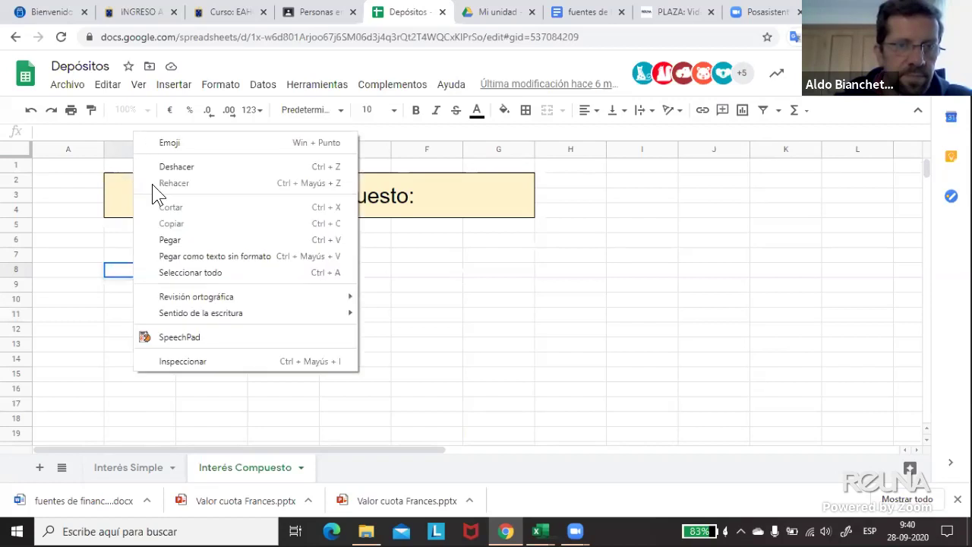
{"action": "left_click", "coordinate": [206, 337]}
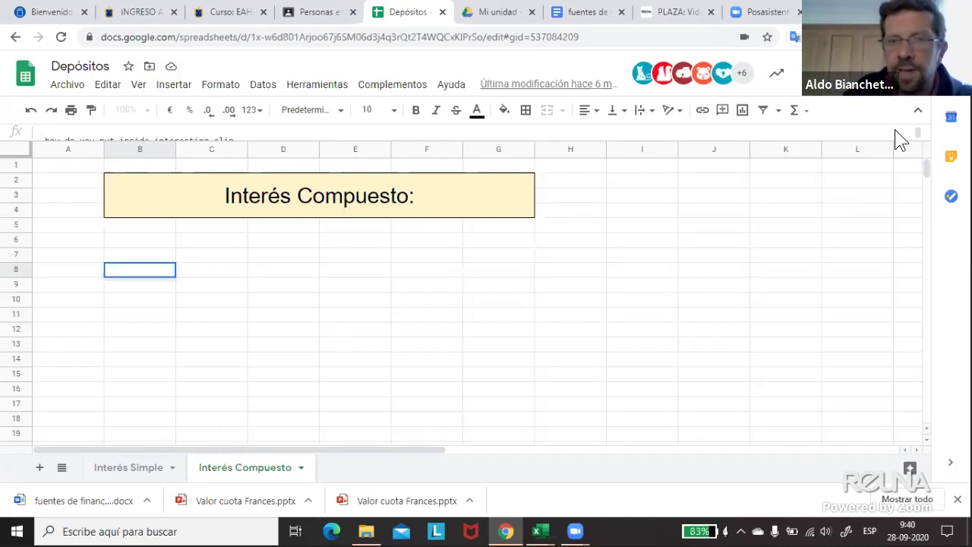
{"action": "key", "text": "Return"}
{"action": "left_click", "coordinate": [147, 287]}
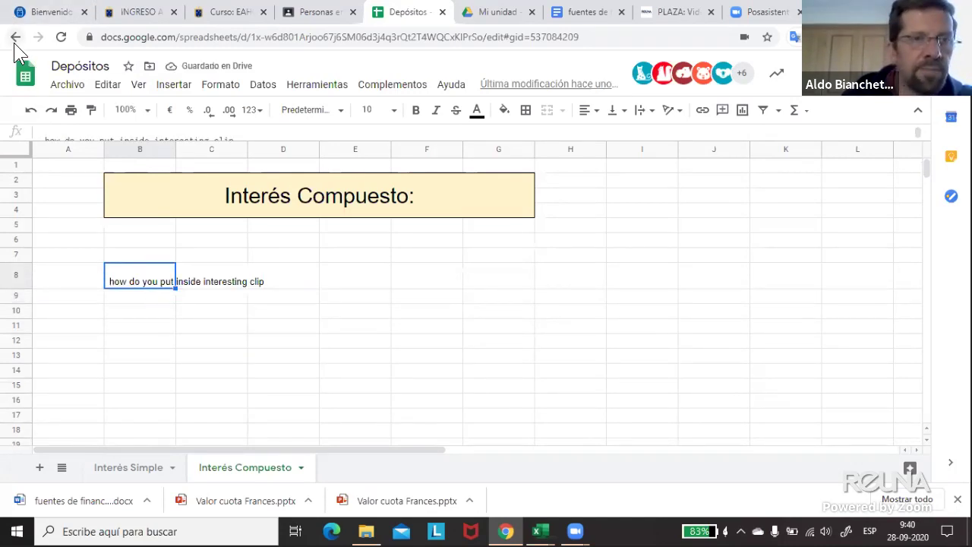
{"action": "left_click", "coordinate": [32, 111]}
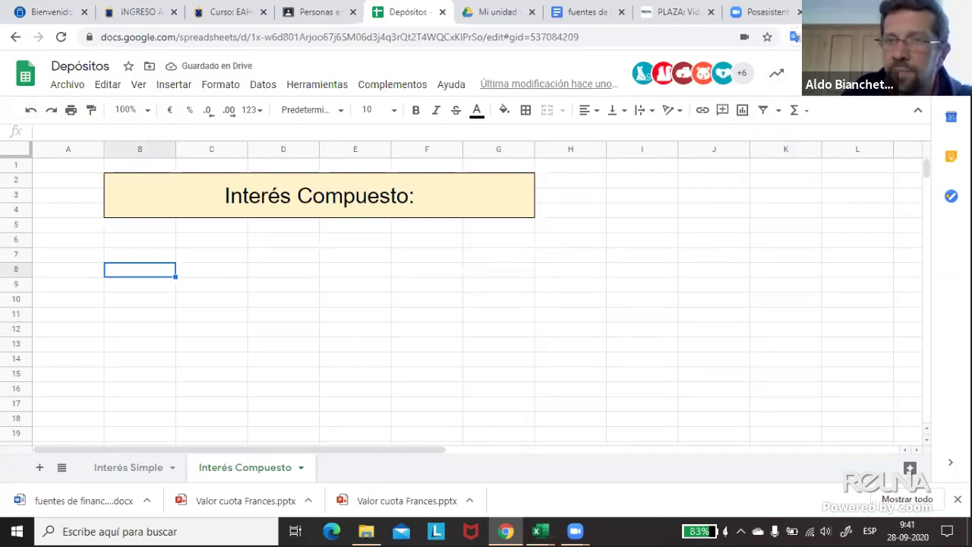
- Set the SpeechPad speech input language to Español (Latinoamérica) and save the options
{"action": "left_click", "coordinate": [900, 36]}
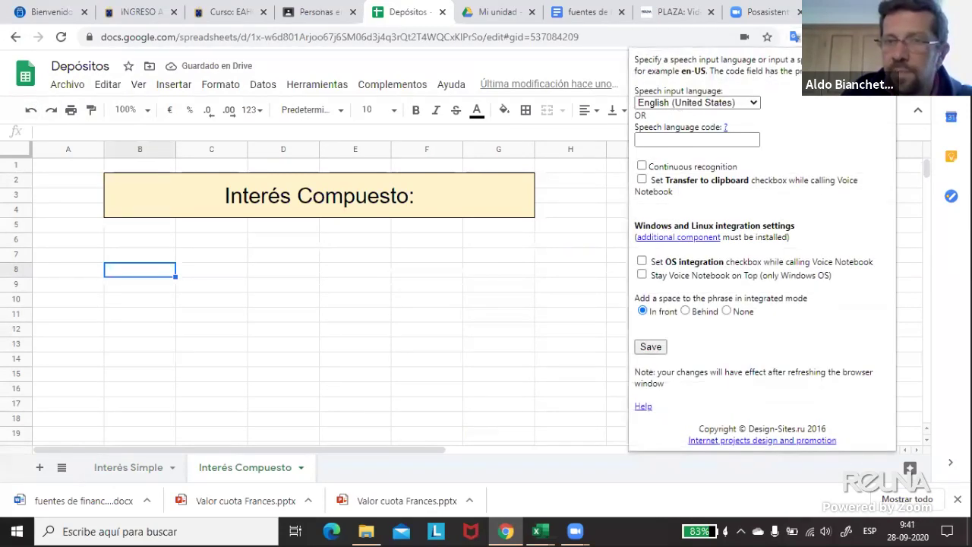
{"action": "left_click", "coordinate": [755, 106]}
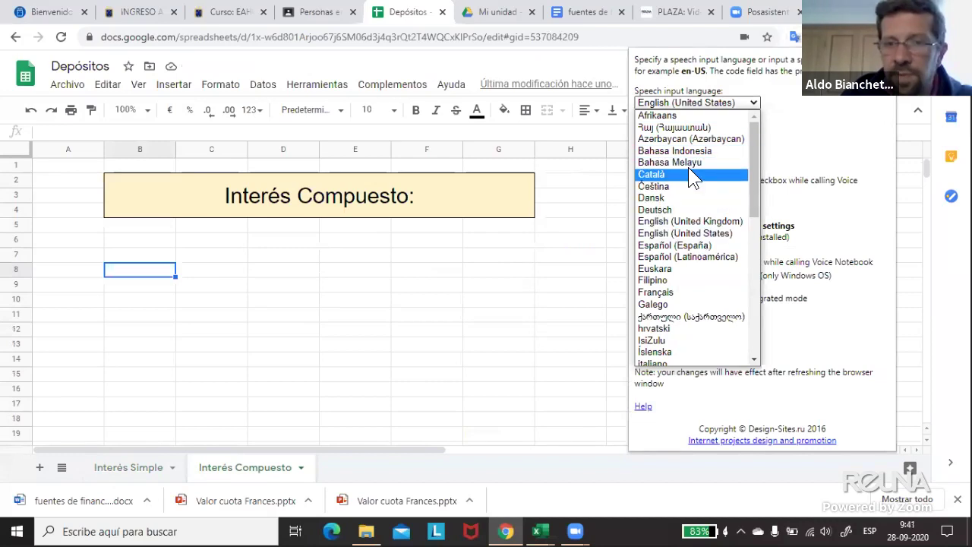
{"action": "left_click", "coordinate": [705, 257]}
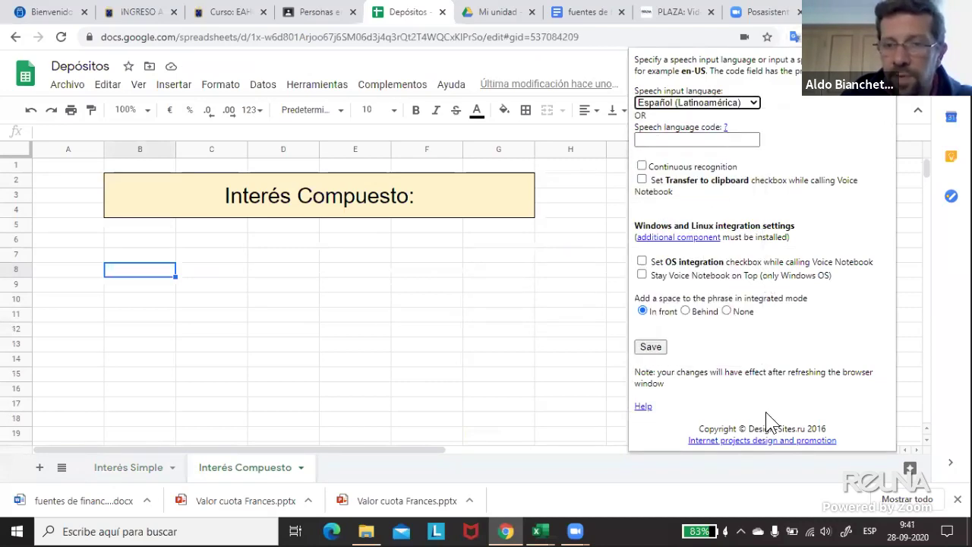
{"action": "left_click", "coordinate": [651, 350]}
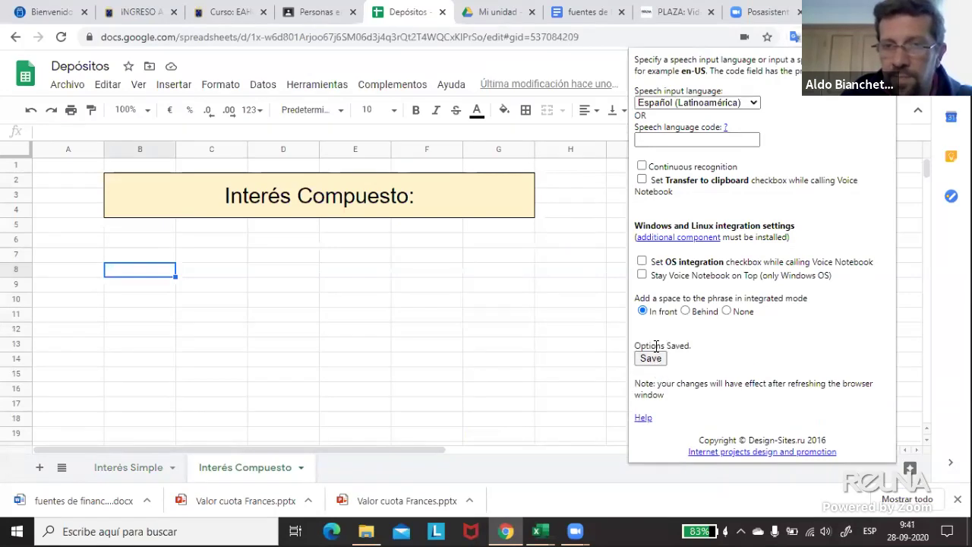
{"action": "left_click", "coordinate": [653, 350]}
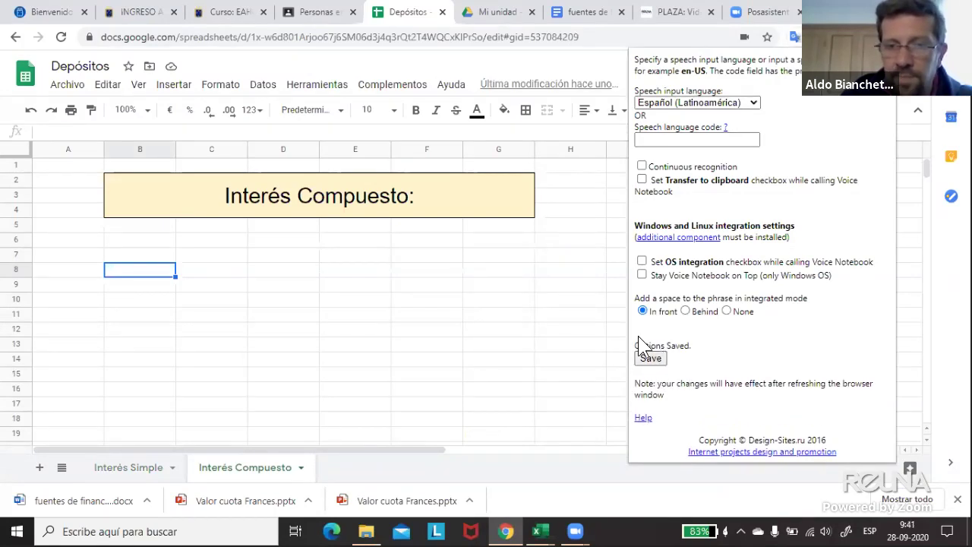
{"action": "left_click", "coordinate": [653, 349]}
{"action": "left_click", "coordinate": [552, 332]}
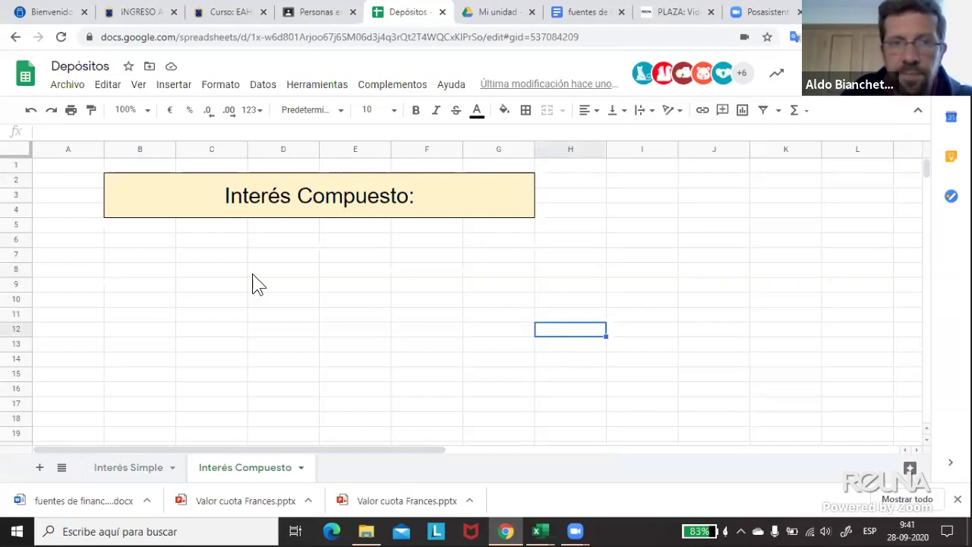
- Try dictating a sentence into cell A6 with SpeechPad, and clear the cell
{"action": "left_click", "coordinate": [93, 239]}
{"action": "right_click", "coordinate": [89, 135]}
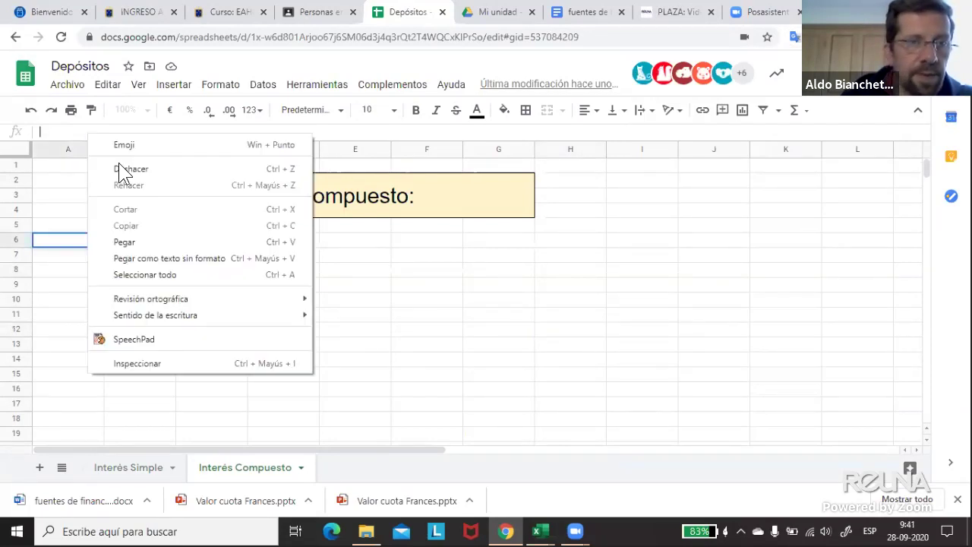
{"action": "left_click", "coordinate": [129, 339]}
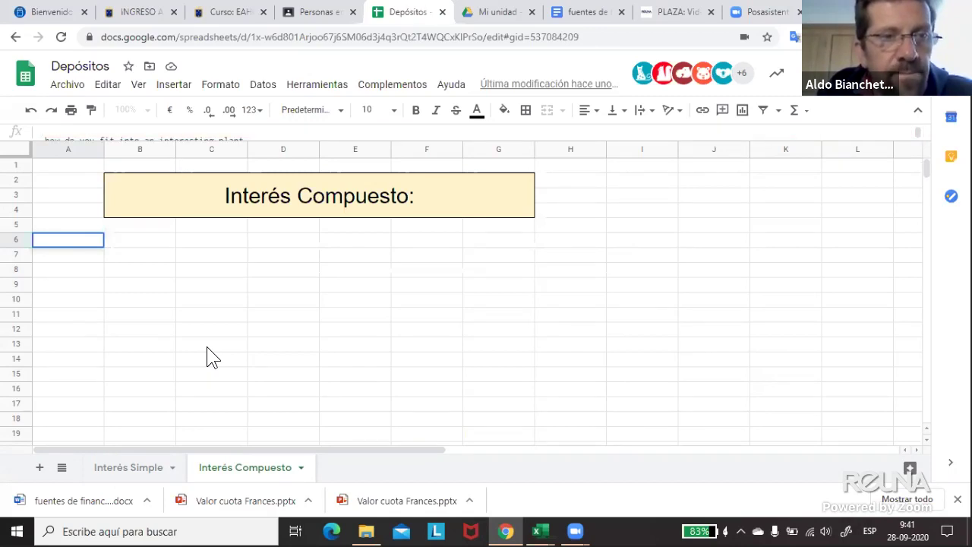
{"action": "key", "text": "Return"}
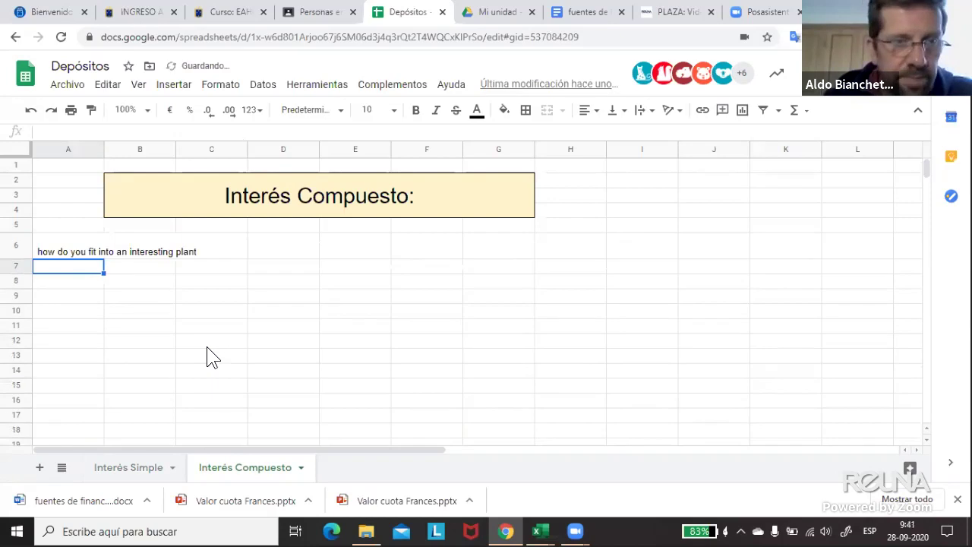
{"action": "key", "text": "Up"}
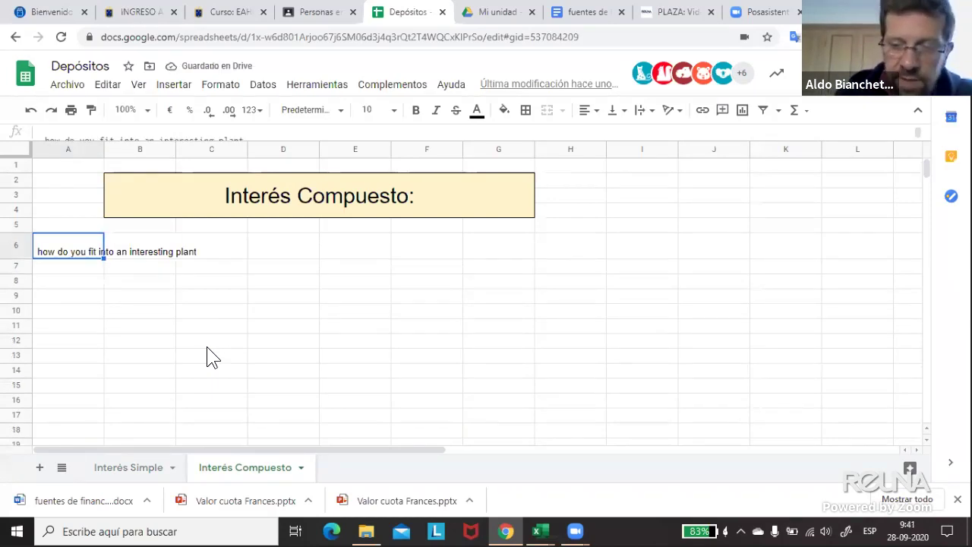
{"action": "key", "text": "Delete"}
- Enter "A diferencia del interés simple, el interés compuesto, va ganando sobre el saldo del monto en cada período" in cell B6
{"action": "key", "text": "Right"}
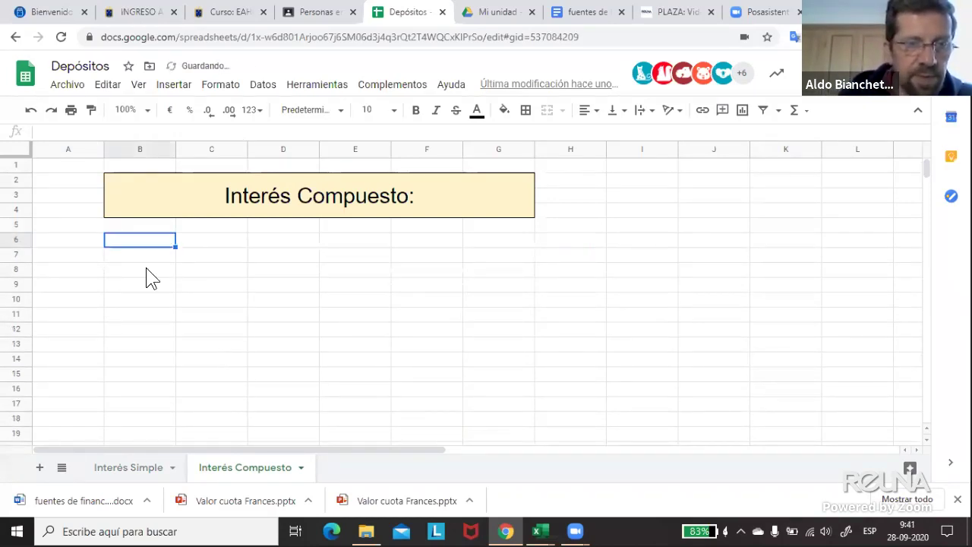
{"action": "type", "text": "A dife"}
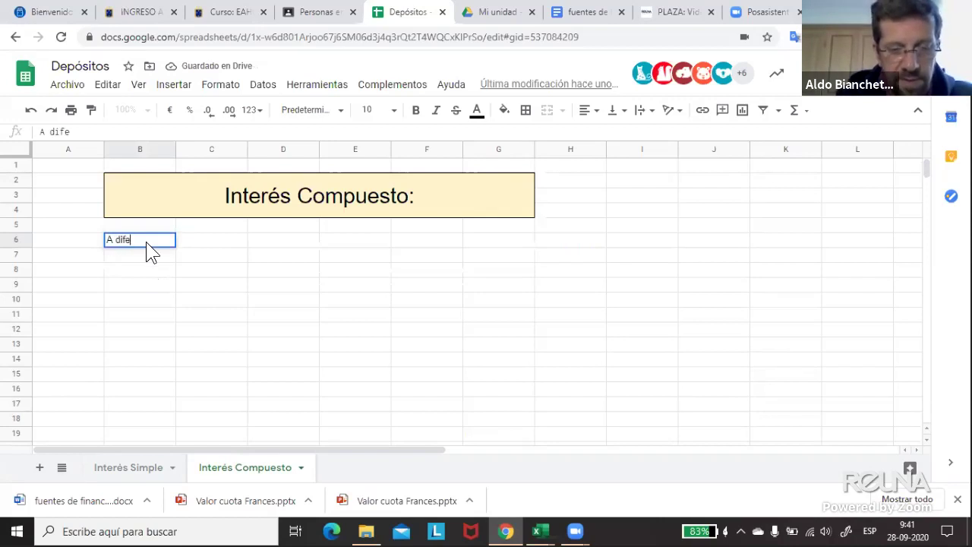
{"action": "type", "text": "rencia del in"}
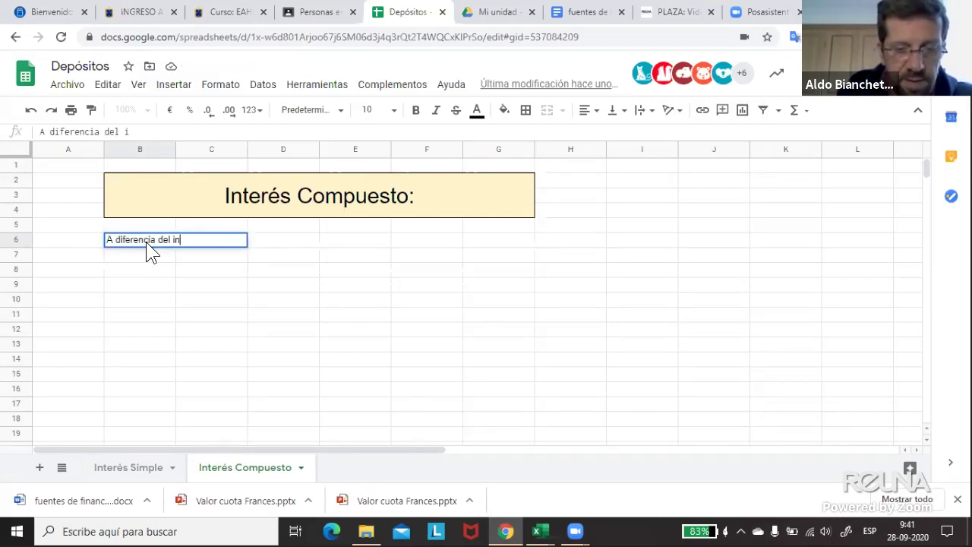
{"action": "type", "text": "terés simple"}
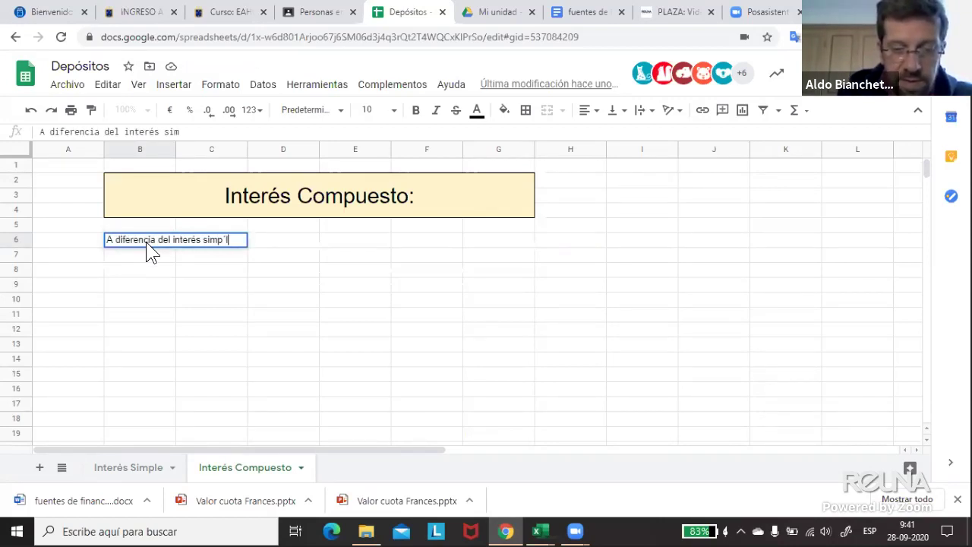
{"action": "key", "text": "BackSpace"}
{"action": "key", "text": "BackSpace"}
{"action": "type", "text": "´"}
{"action": "key", "text": "BackSpace"}
{"action": "type", "text": "le, el inter"}
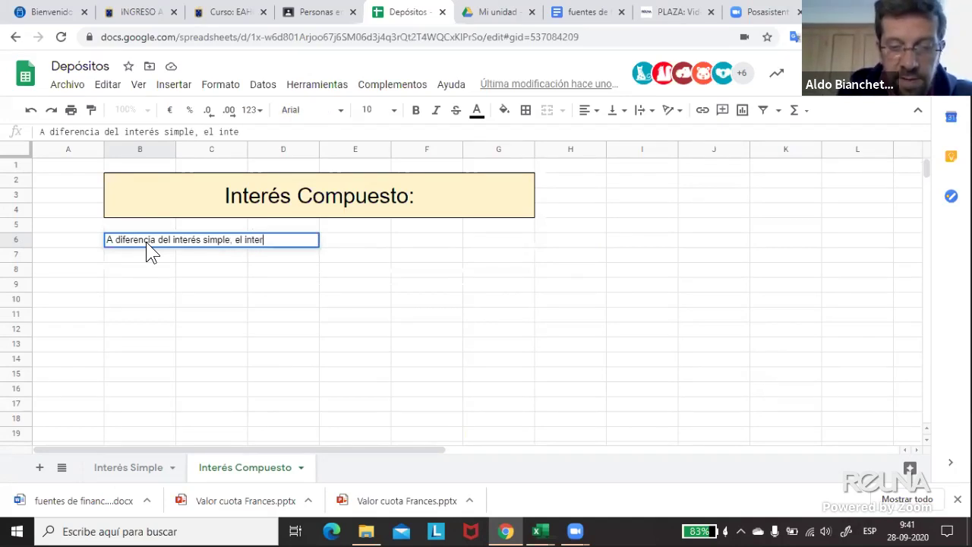
{"action": "type", "text": "és compuesto, v"}
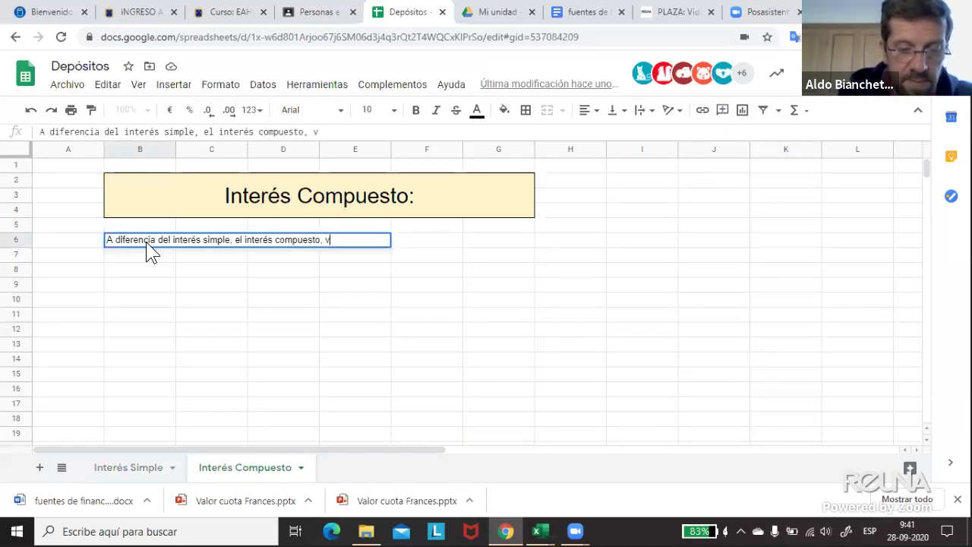
{"action": "type", "text": "a ganad"}
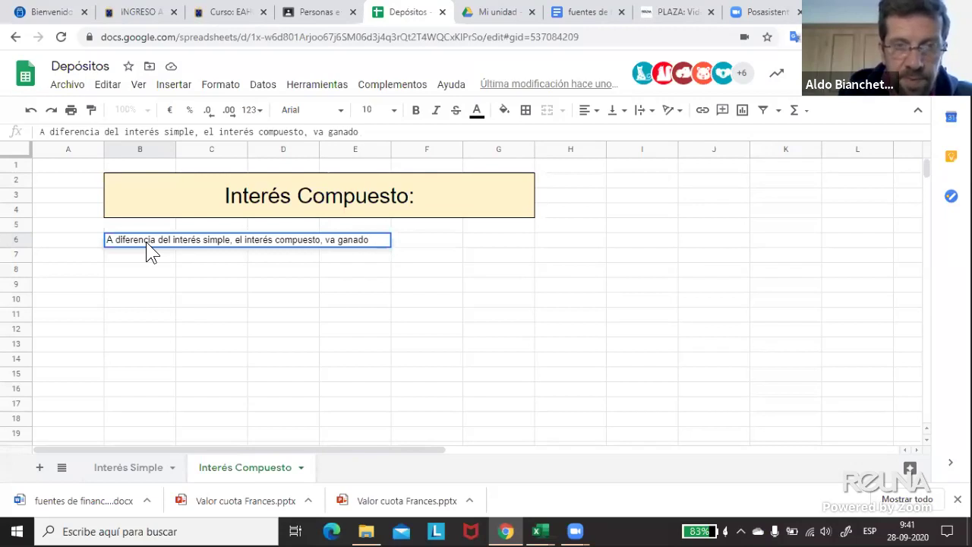
{"action": "key", "text": "BackSpace"}
{"action": "type", "text": "do sobre el"}
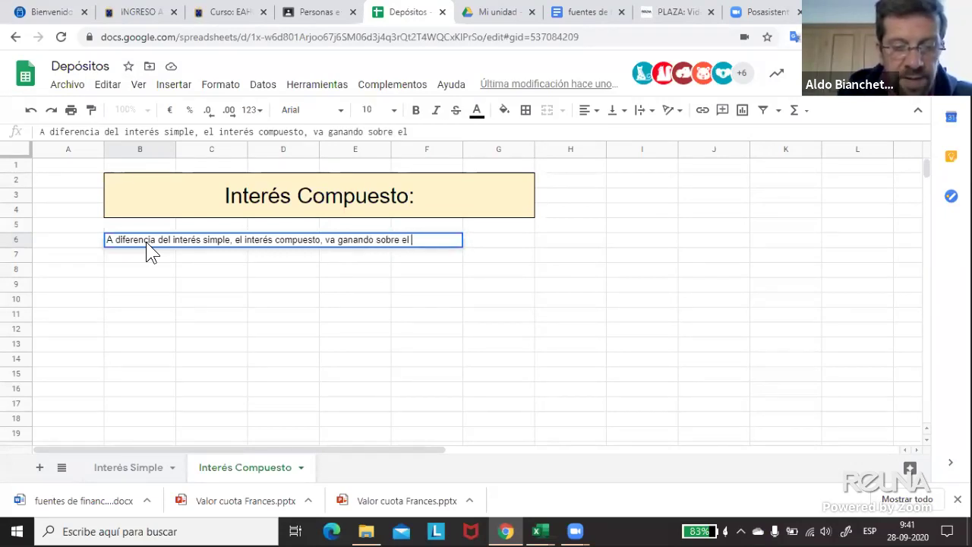
{"action": "type", "text": " saldo del"}
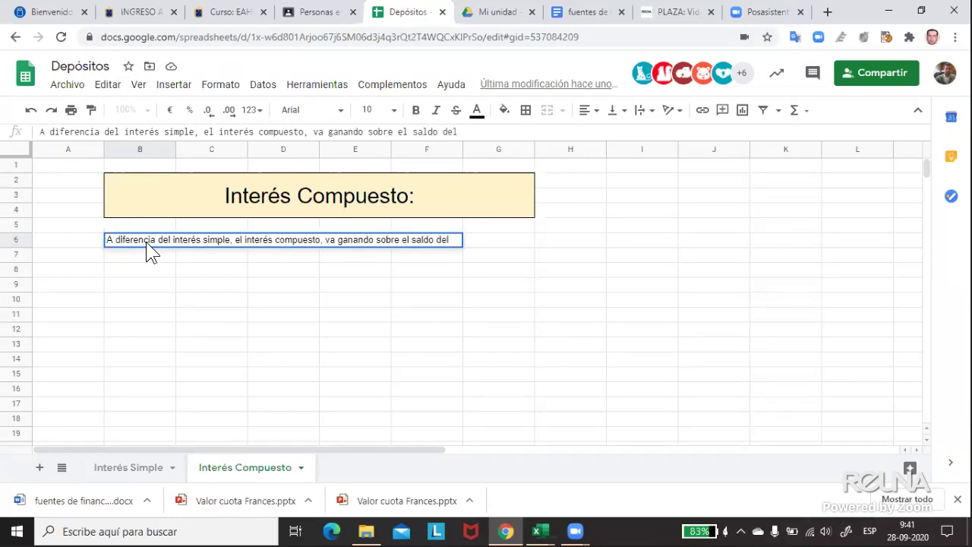
{"action": "type", "text": " mon"}
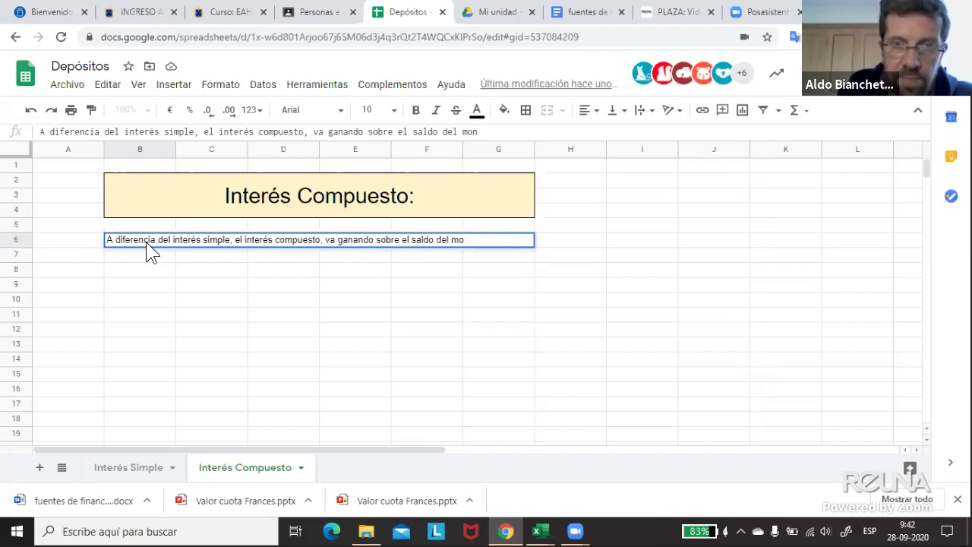
{"action": "type", "text": "ot to en c"}
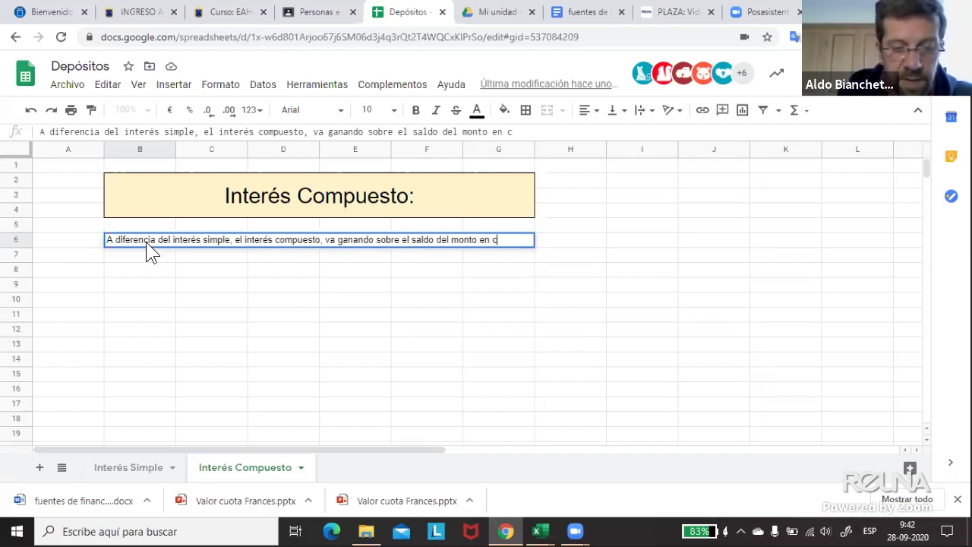
{"action": "type", "text": "ada período"}
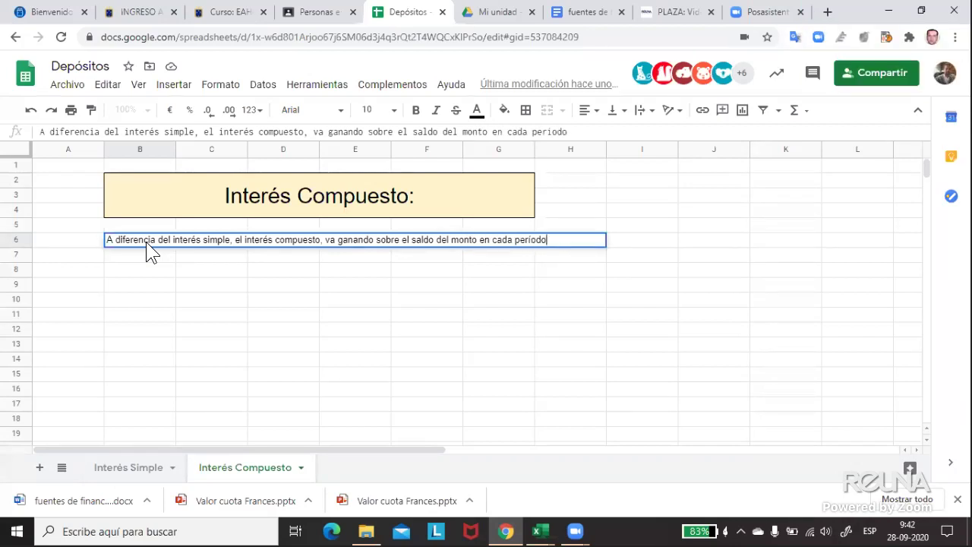
{"action": "key", "text": "Return"}
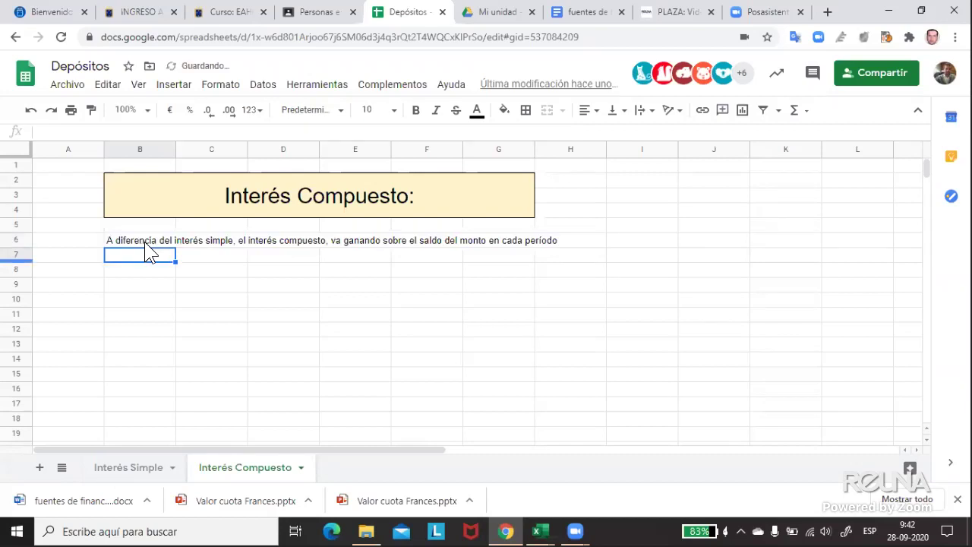
- Copy the deposit data in B13:D16 of the Interés Simple sheet to cell B8 of the Interés Compuesto sheet
{"action": "left_click", "coordinate": [113, 465]}
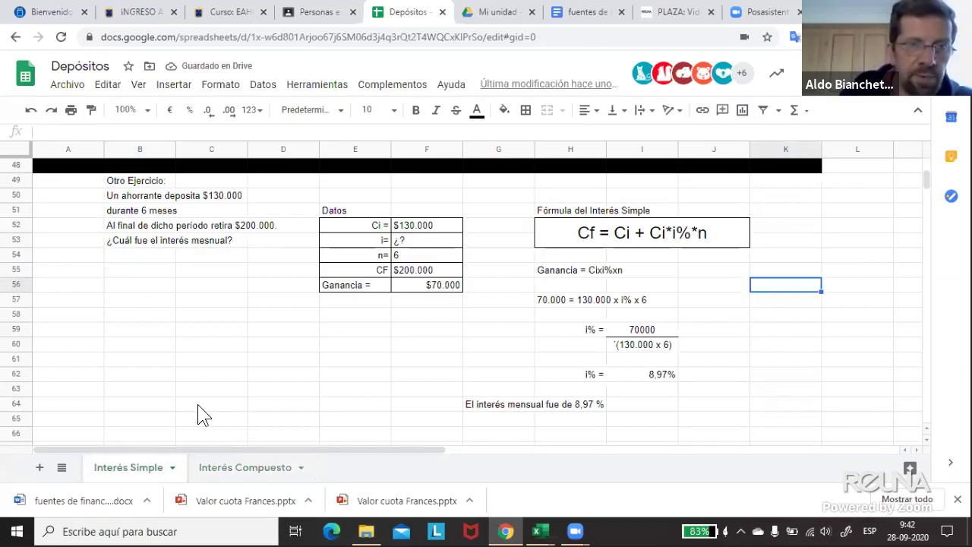
{"action": "scroll", "coordinate": [186, 327], "scroll_direction": "up", "scroll_amount": 10}
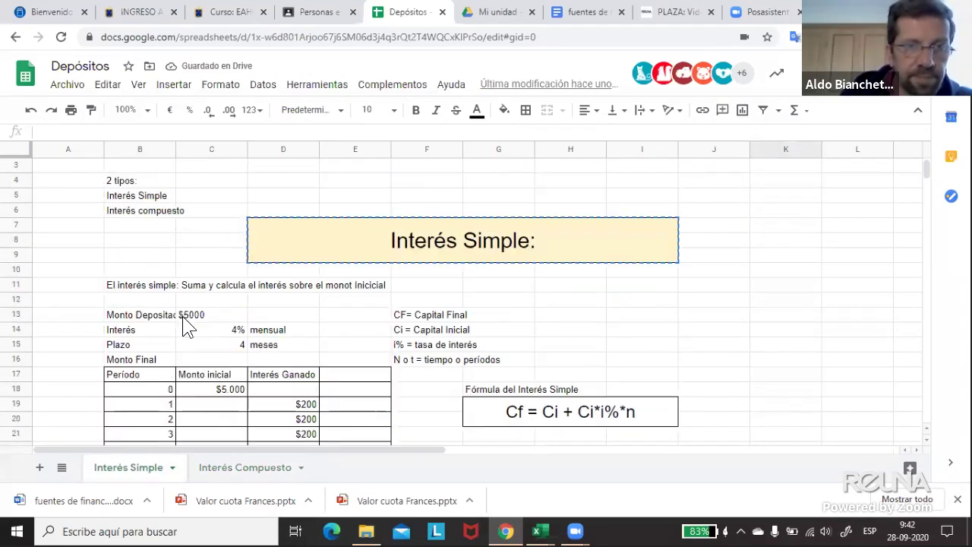
{"action": "scroll", "coordinate": [188, 325], "scroll_direction": "down", "scroll_amount": 1}
{"action": "left_click_drag", "start_coordinate": [117, 319], "coordinate": [291, 360]}
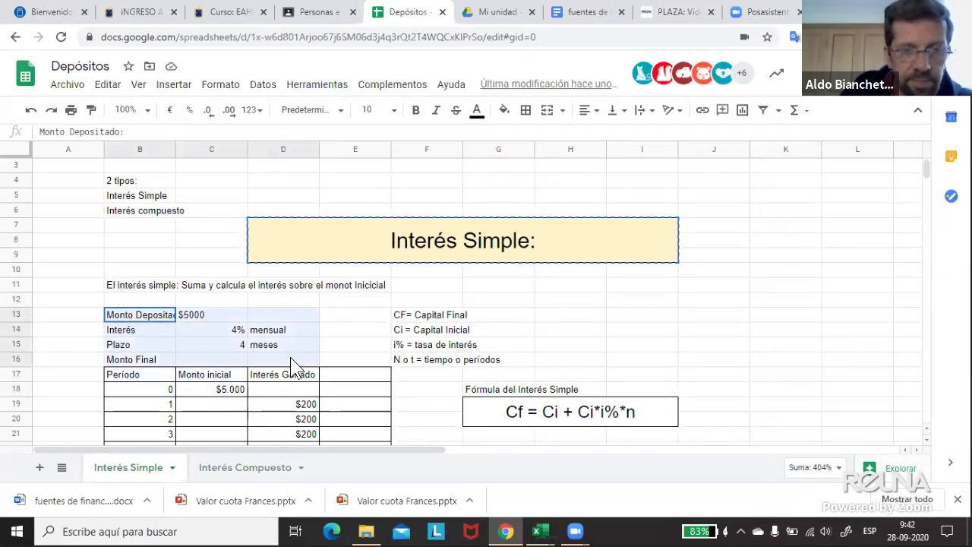
{"action": "key", "text": "ctrl+c"}
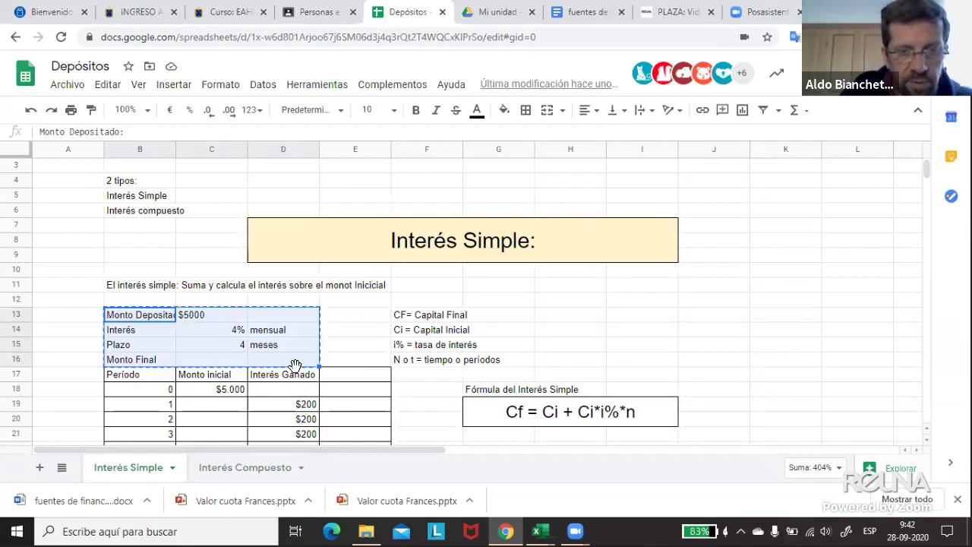
{"action": "key", "text": "ctrl+shift+Page_Down"}
{"action": "left_click", "coordinate": [144, 278]}
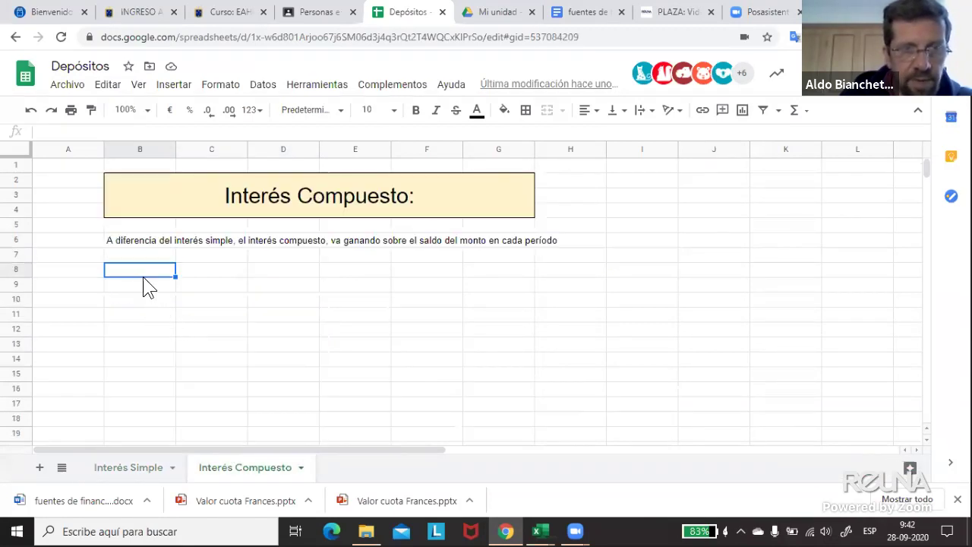
{"action": "key", "text": "ctrl+v"}
{"action": "left_click", "coordinate": [417, 313]}
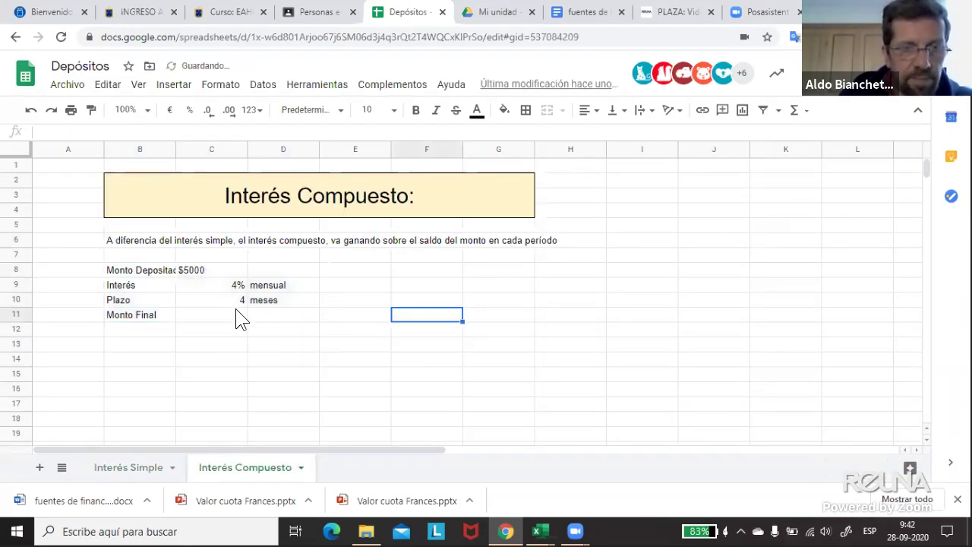
- Enter the compound-interest formula "Cf = Ci x ( 1 + i)^n" as text in cell G8
{"action": "left_click", "coordinate": [218, 315]}
{"action": "left_click", "coordinate": [456, 297]}
{"action": "key", "text": "Up"}
{"action": "key", "text": "Up"}
{"action": "key", "text": "Up"}
{"action": "left_click", "coordinate": [448, 288]}
{"action": "left_click", "coordinate": [466, 271]}
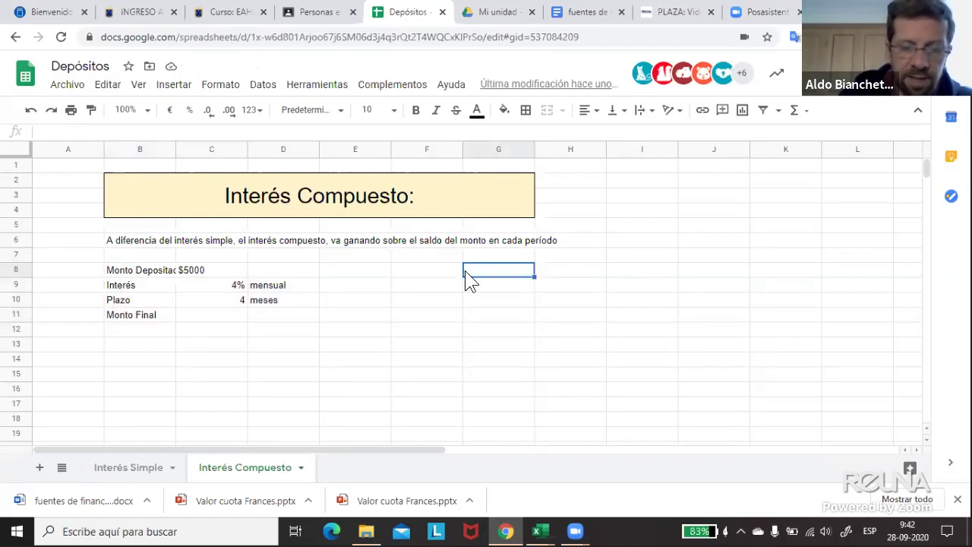
{"action": "type", "text": "Cf"}
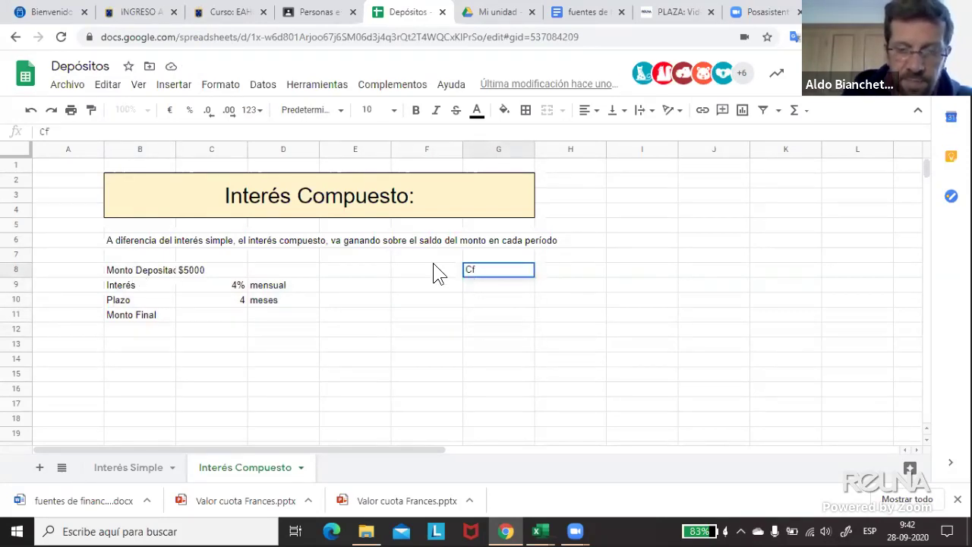
{"action": "type", "text": " 0"}
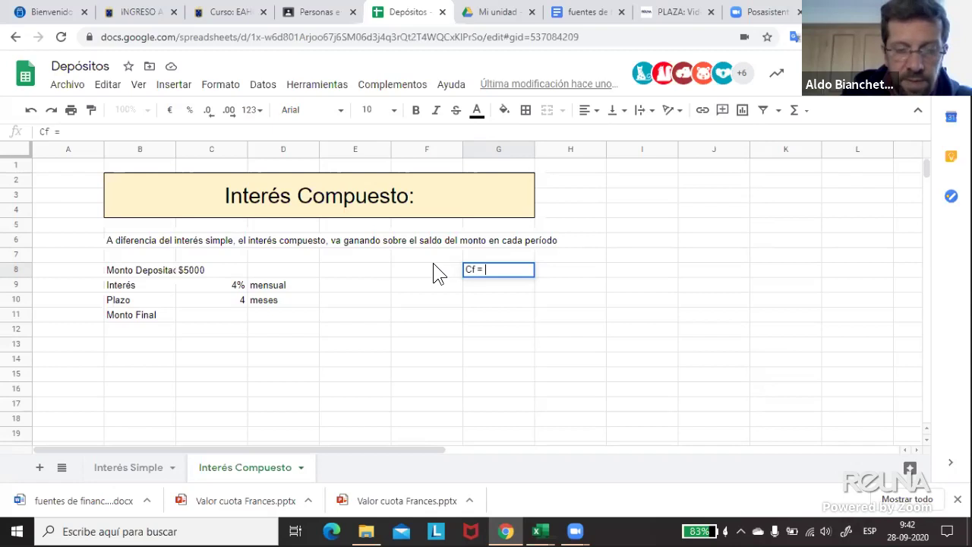
{"action": "type", "text": "Ci x ( 1 + i"}
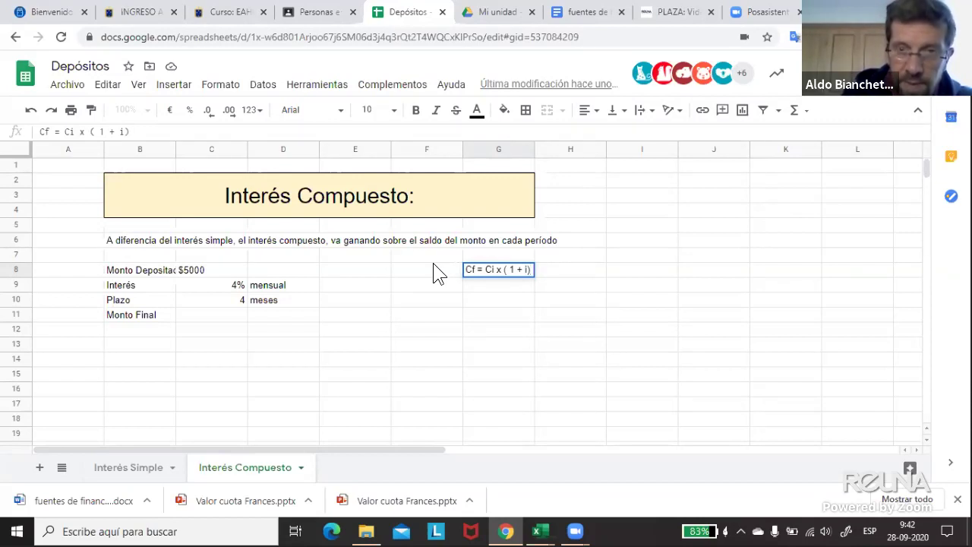
{"action": "type", "text": "^n"}
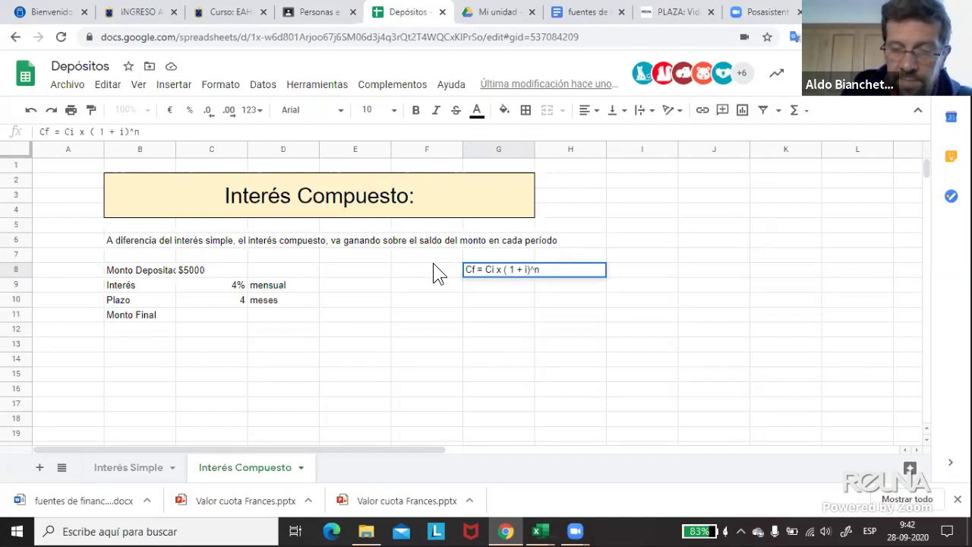
{"action": "key", "text": "Return"}
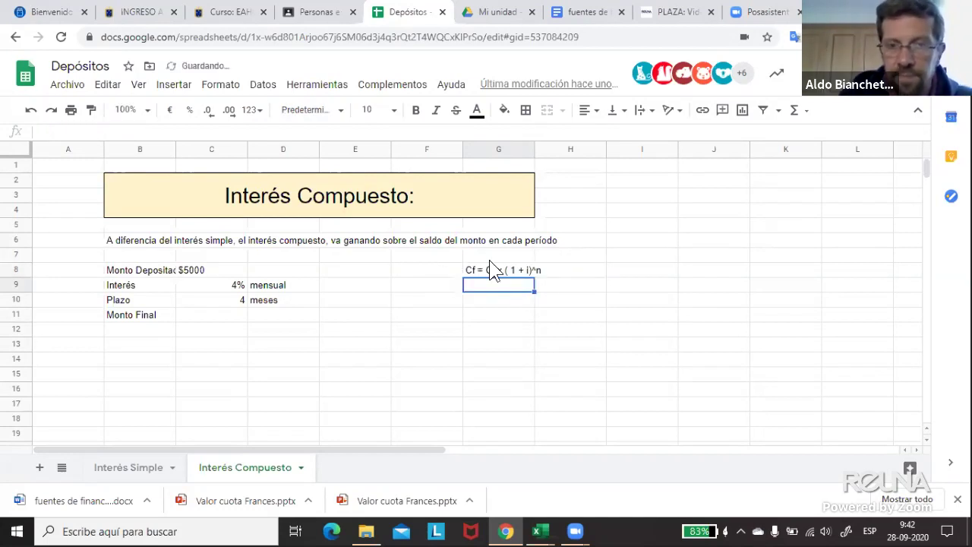
- Merge cells G8:I10, center the formula text horizontally and vertically, and set its font size to 24
{"action": "left_click_drag", "start_coordinate": [486, 274], "coordinate": [628, 307]}
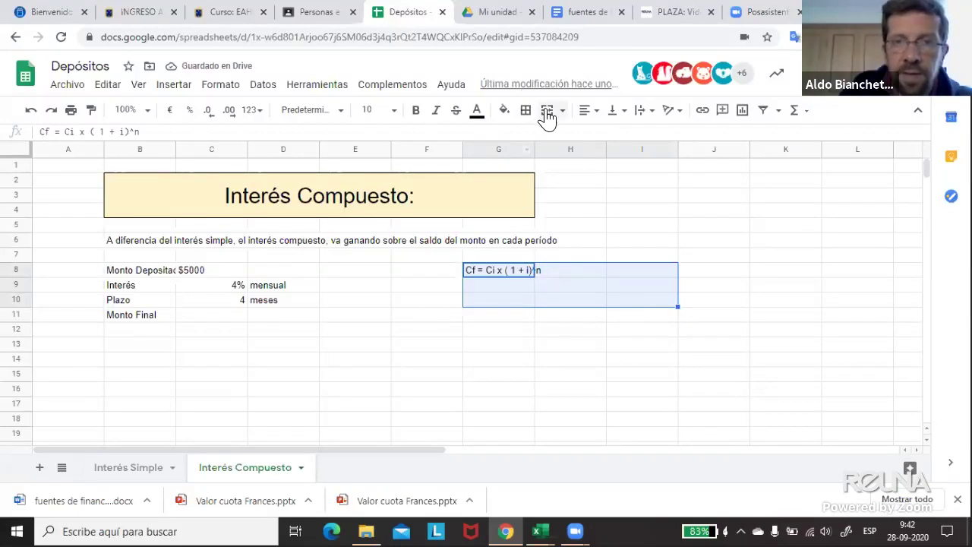
{"action": "left_click", "coordinate": [547, 111]}
{"action": "left_click", "coordinate": [587, 111]}
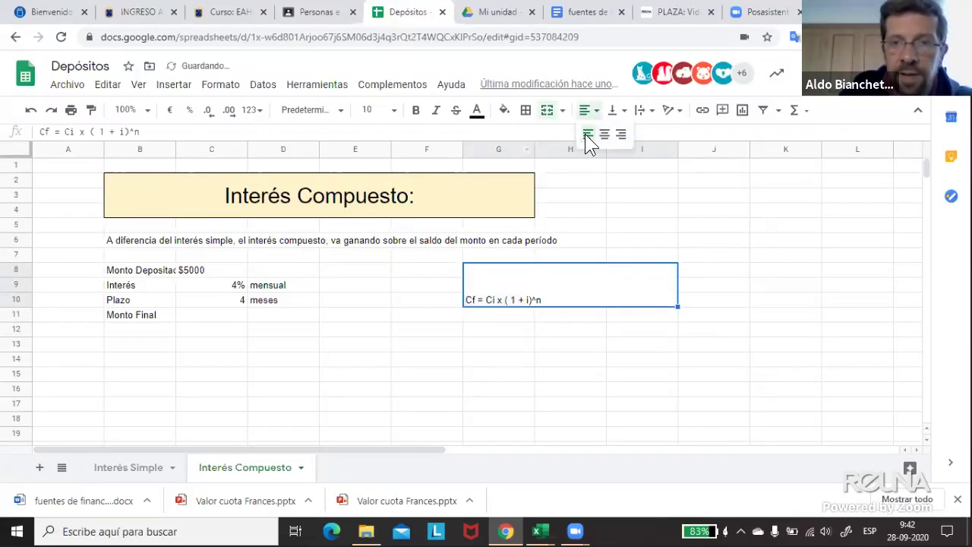
{"action": "left_click", "coordinate": [604, 137]}
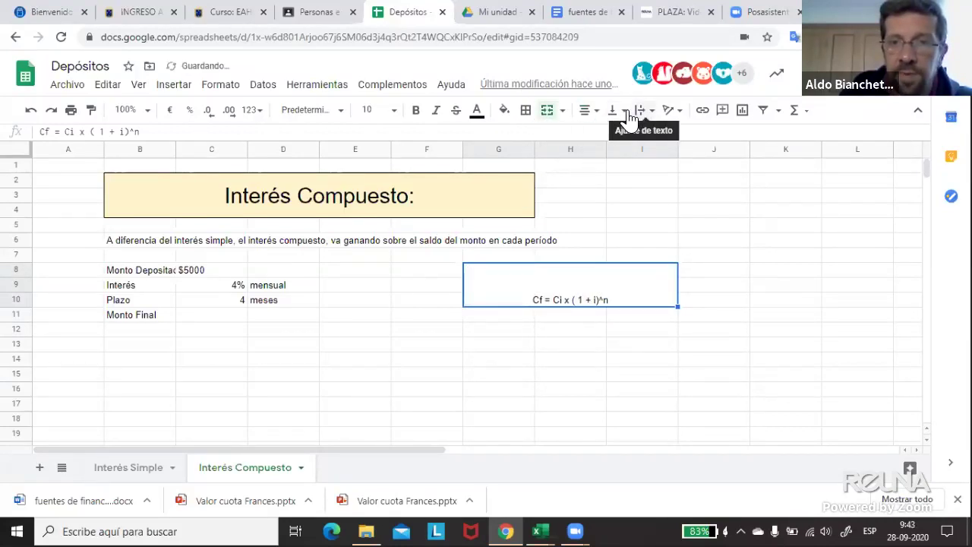
{"action": "left_click", "coordinate": [619, 111]}
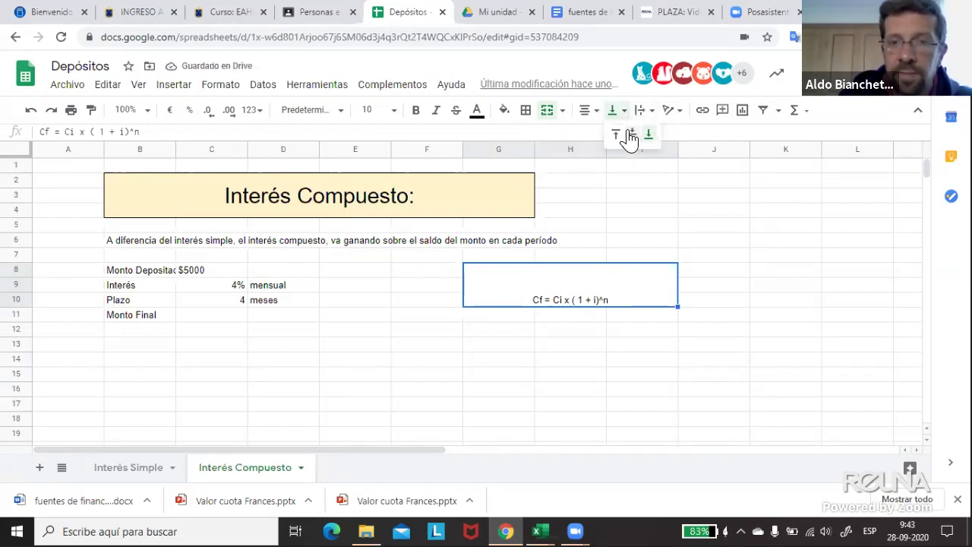
{"action": "left_click", "coordinate": [630, 135]}
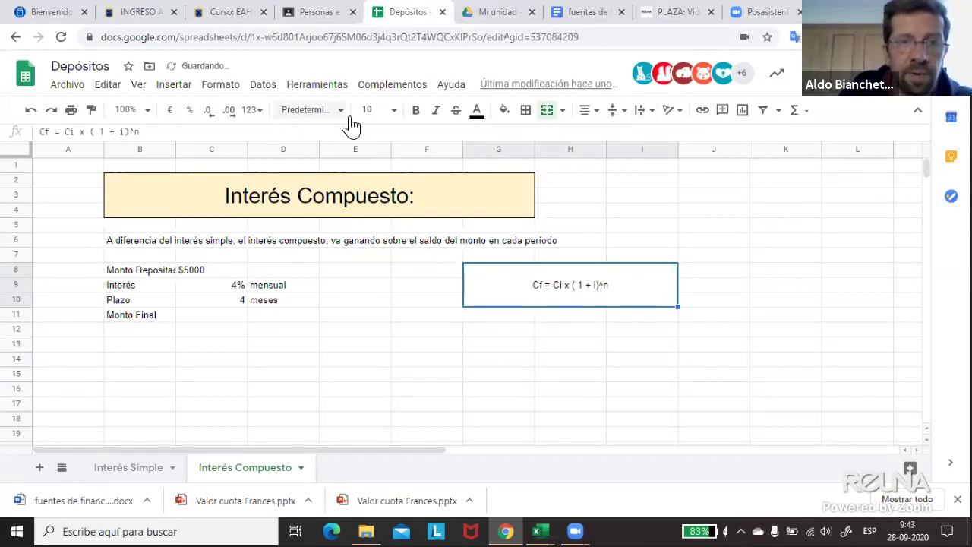
{"action": "left_click", "coordinate": [395, 114]}
{"action": "left_click", "coordinate": [372, 338]}
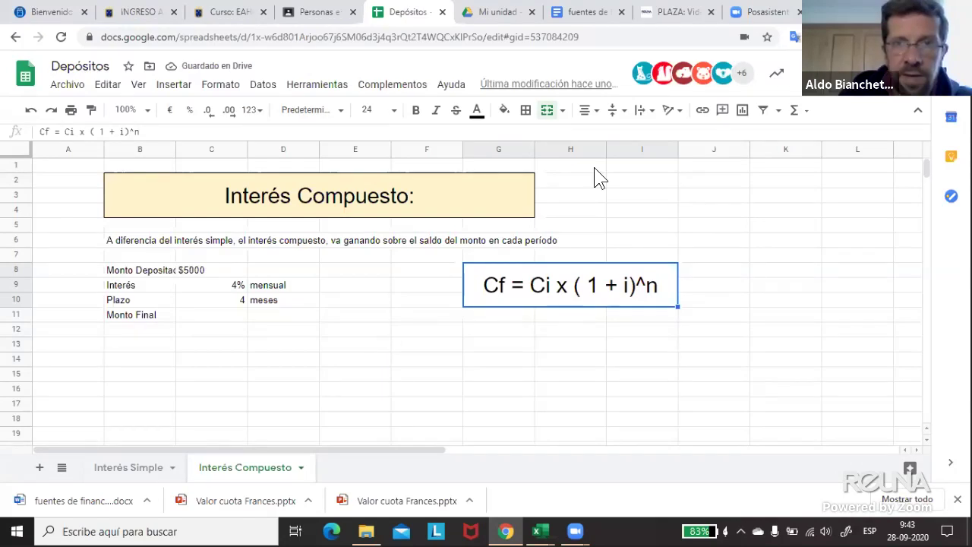
- Add a border and a light yellow fill to the merged formula cell
{"action": "left_click", "coordinate": [526, 112]}
{"action": "left_click", "coordinate": [608, 138]}
{"action": "left_click", "coordinate": [628, 226]}
{"action": "left_click", "coordinate": [651, 300]}
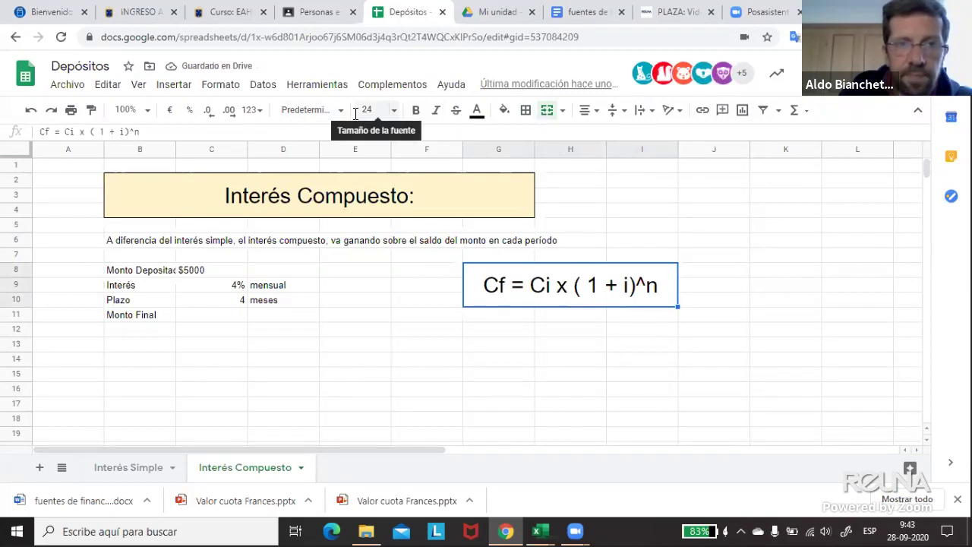
{"action": "left_click", "coordinate": [504, 110]}
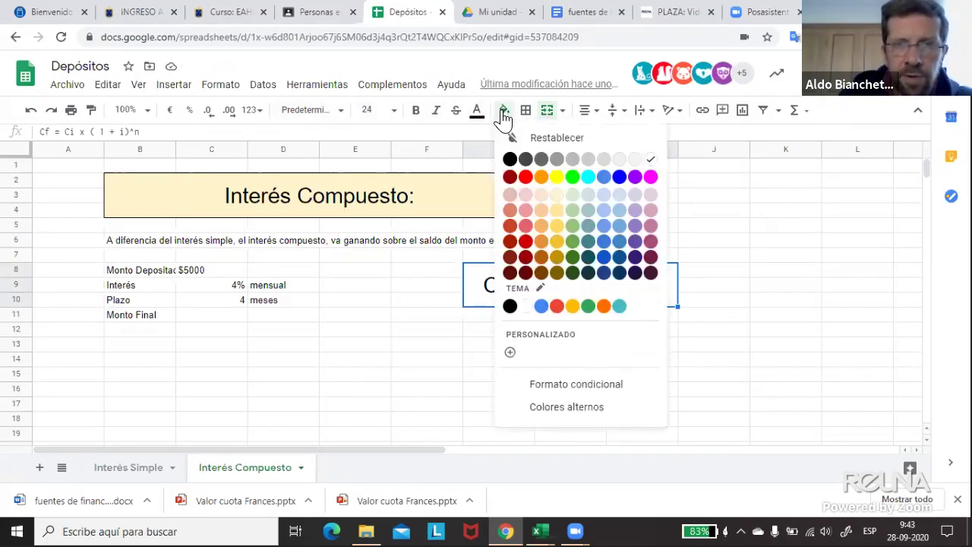
{"action": "left_click", "coordinate": [556, 195]}
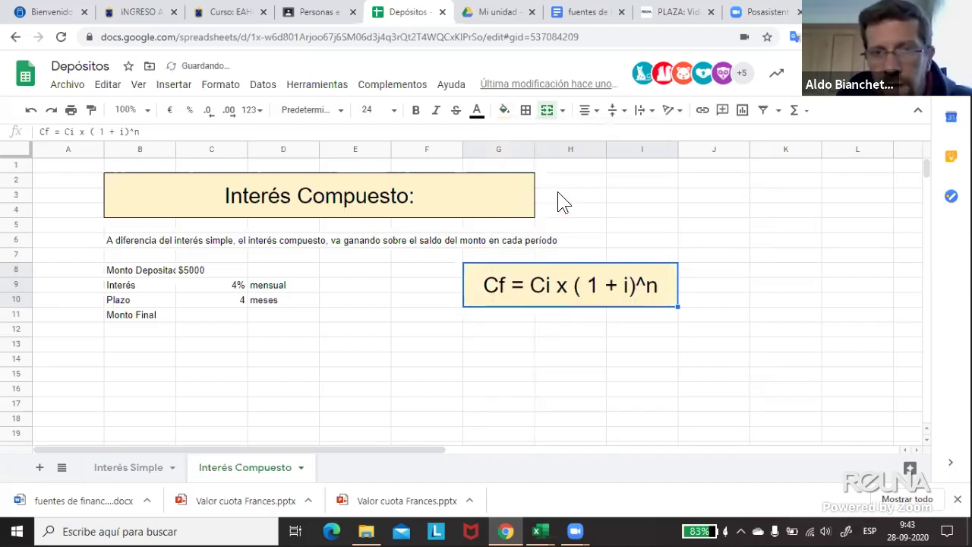
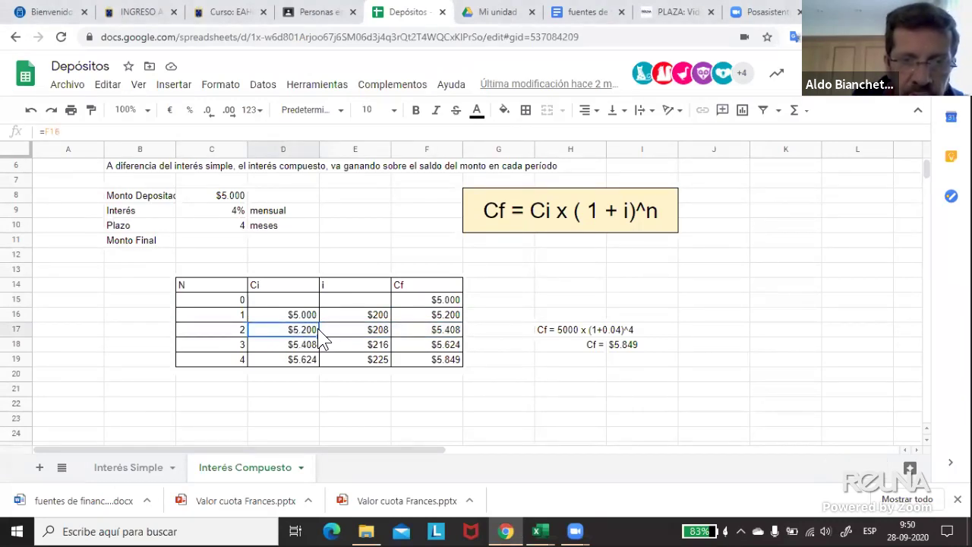
- Review the interest formulas for periods 2, 3 and 4 in cells E17, E18 and E19
{"action": "left_click", "coordinate": [362, 333]}
{"action": "type", "text": "=D17*C9"}
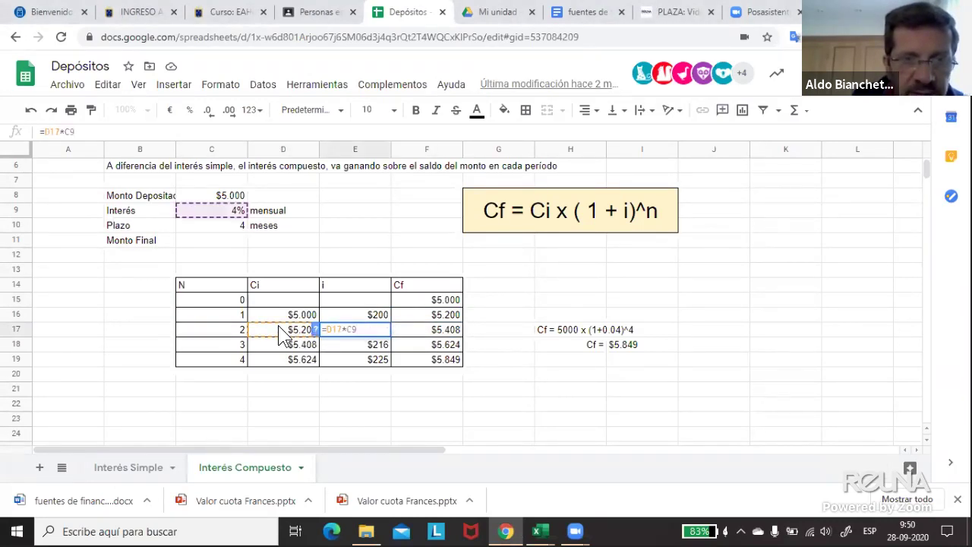
{"action": "key", "text": "Return"}
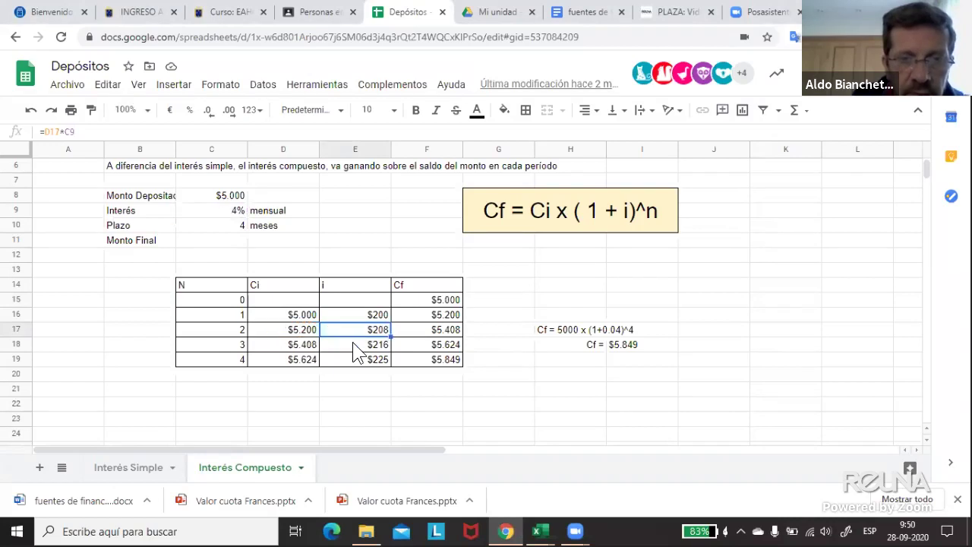
{"action": "type", "text": "=D18*C9"}
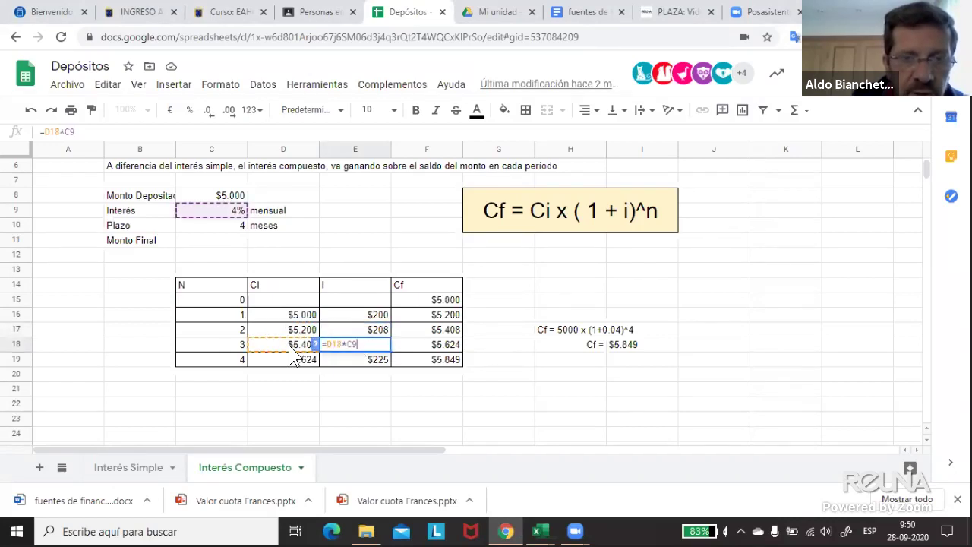
{"action": "key", "text": "ctrl+Return"}
{"action": "left_click", "coordinate": [362, 358]}
{"action": "type", "text": "=C9*D19"}
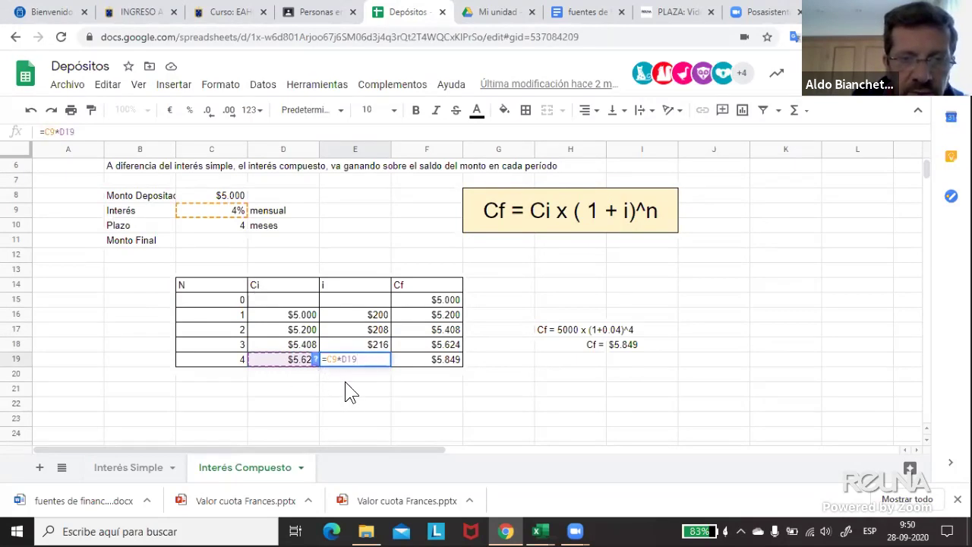
{"action": "key", "text": "ctrl+Return"}
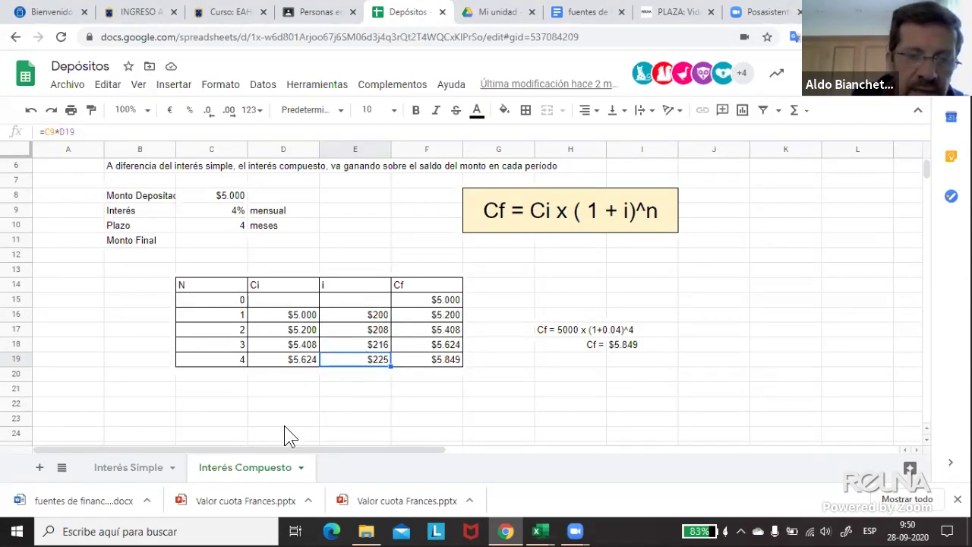
- Compare with the period table on the Interés Simple sheet, and recheck the period 4 interest formula on Interés Compuesto
{"action": "left_click", "coordinate": [122, 465]}
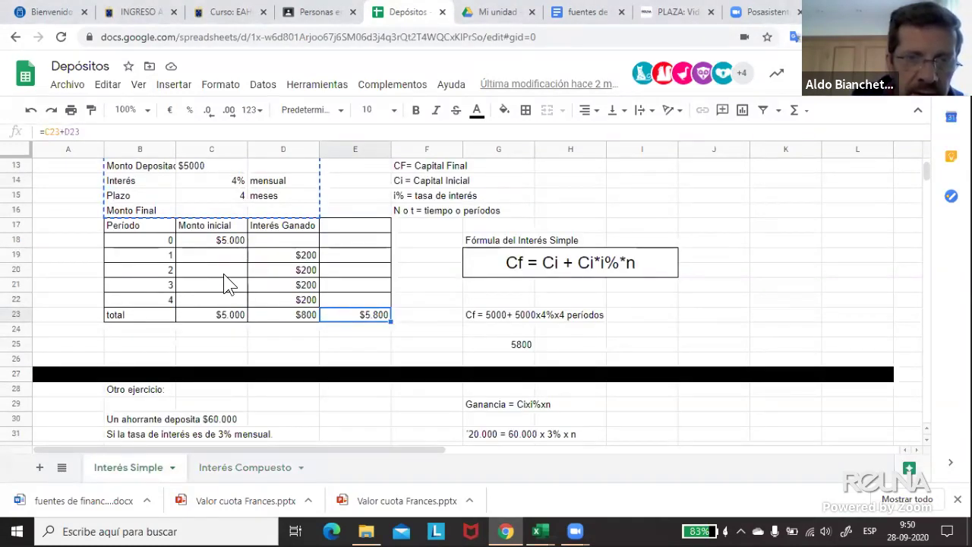
{"action": "left_click", "coordinate": [247, 466]}
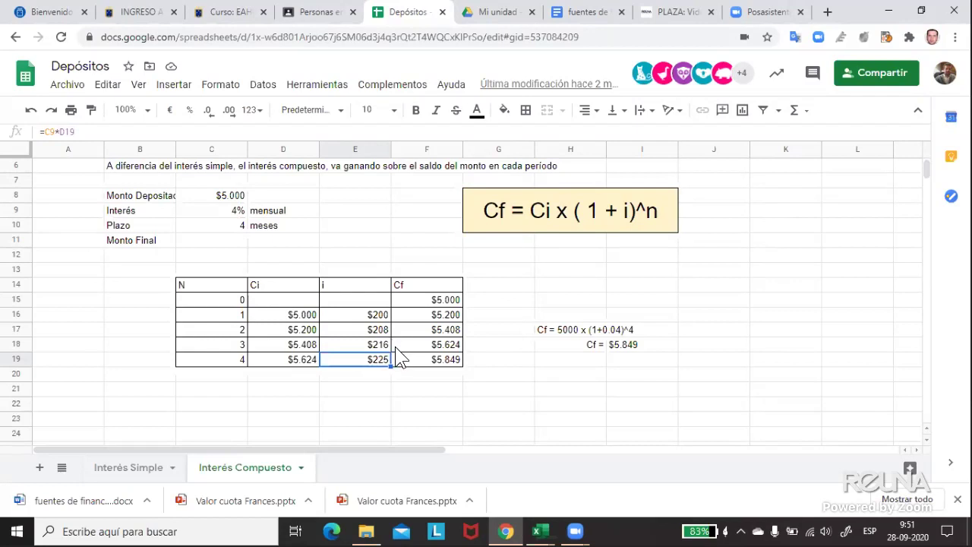
{"action": "double_click", "coordinate": [363, 359]}
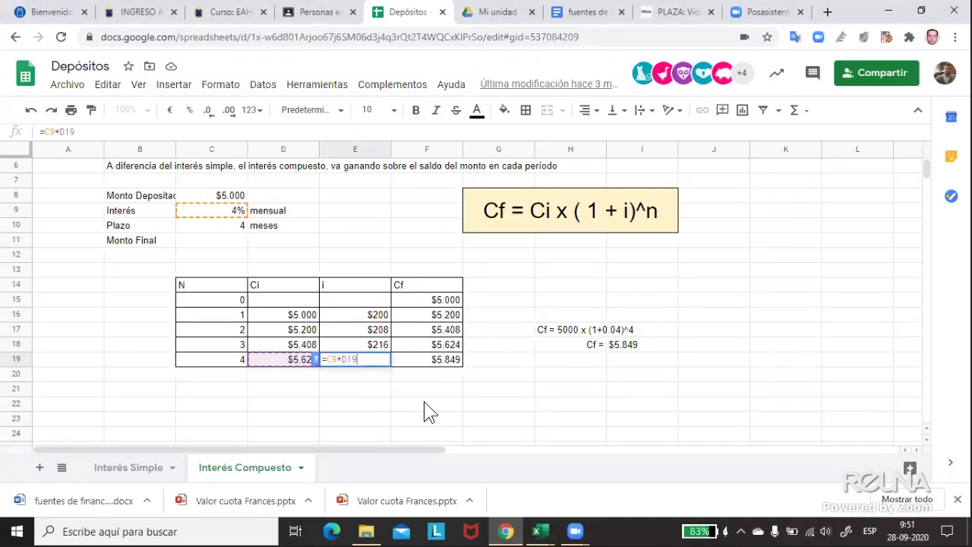
{"action": "key", "text": "Return"}
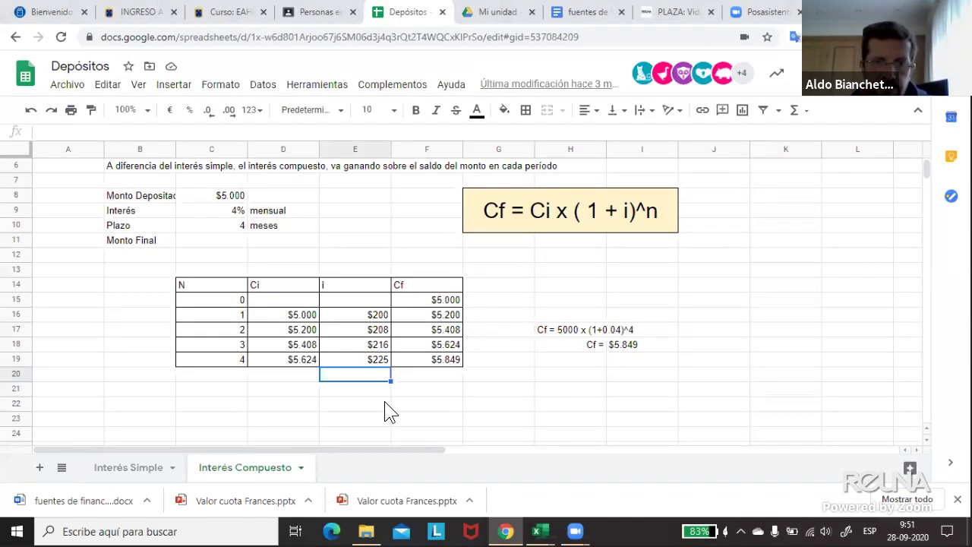
- Total the earned interest in cell E20 with a SUMA of E16:E19
{"action": "left_click", "coordinate": [794, 111]}
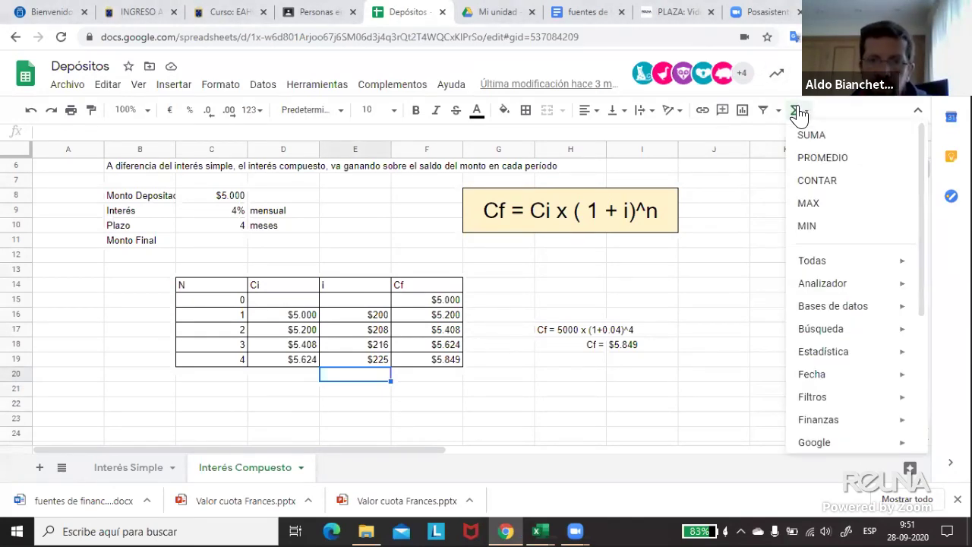
{"action": "left_click", "coordinate": [811, 135]}
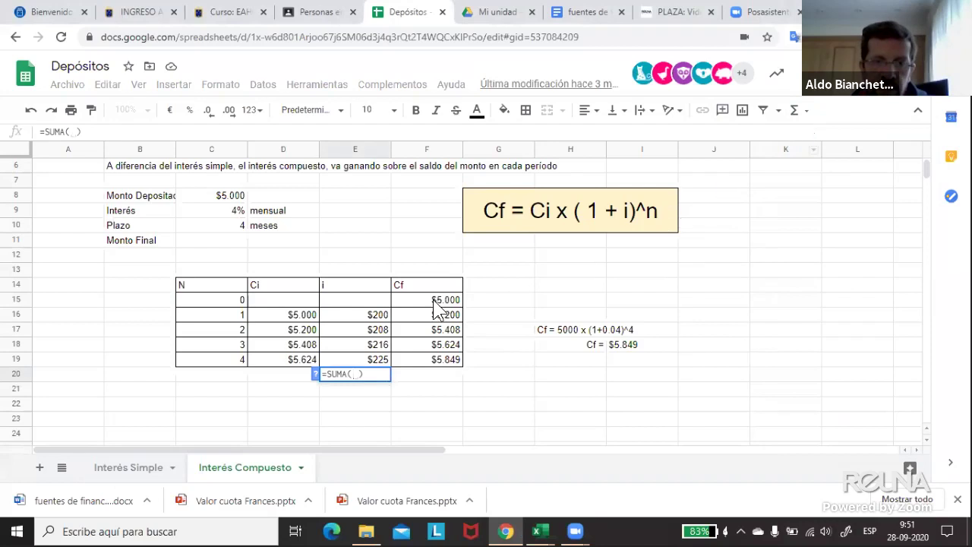
{"action": "left_click_drag", "start_coordinate": [385, 311], "coordinate": [375, 352]}
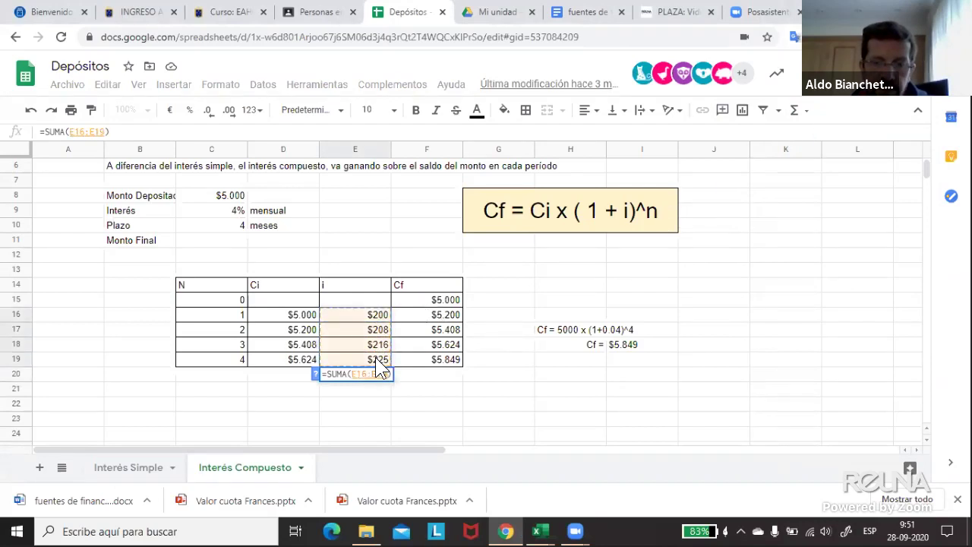
{"action": "key", "text": "Return"}
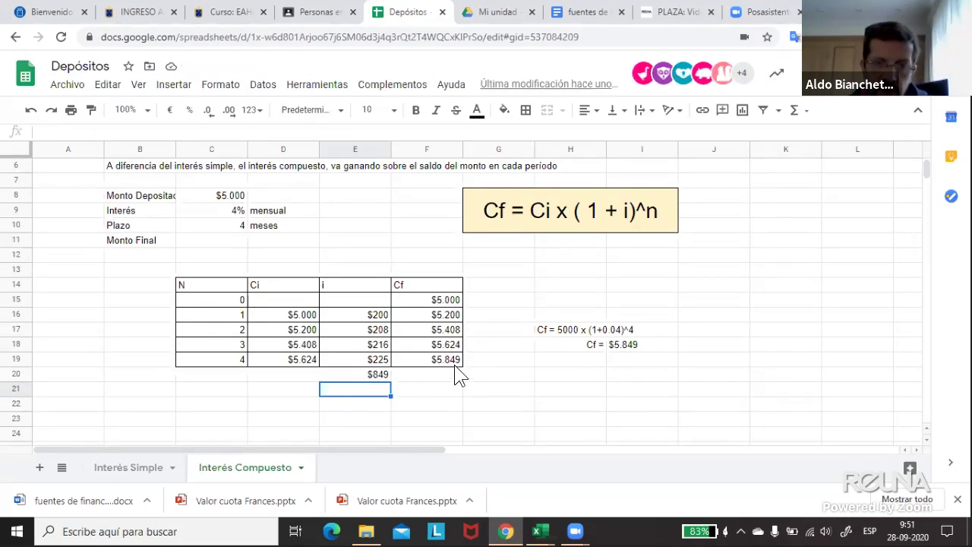
- Label the interest total with "Suma de i mensual" in cell D20 and right-align the text
{"action": "left_click", "coordinate": [305, 376]}
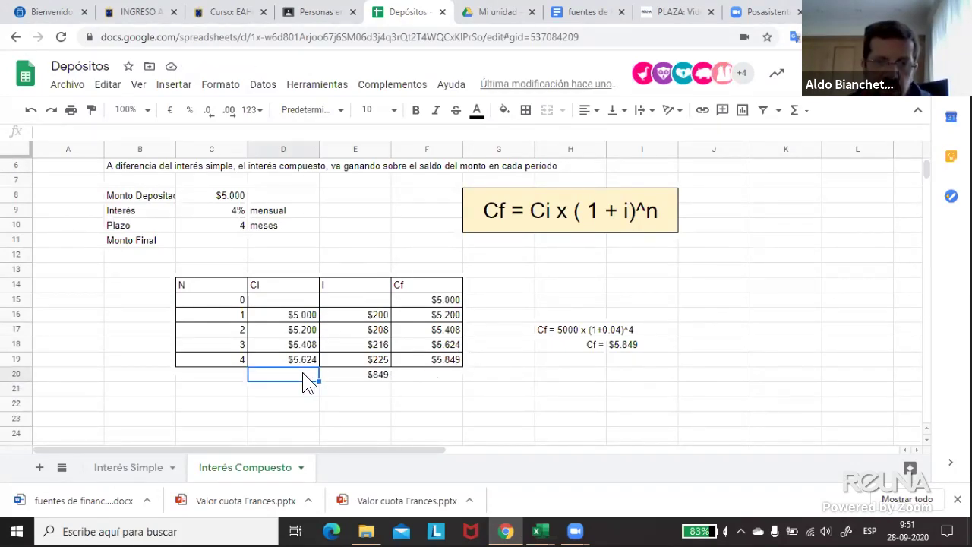
{"action": "type", "text": "Suma"}
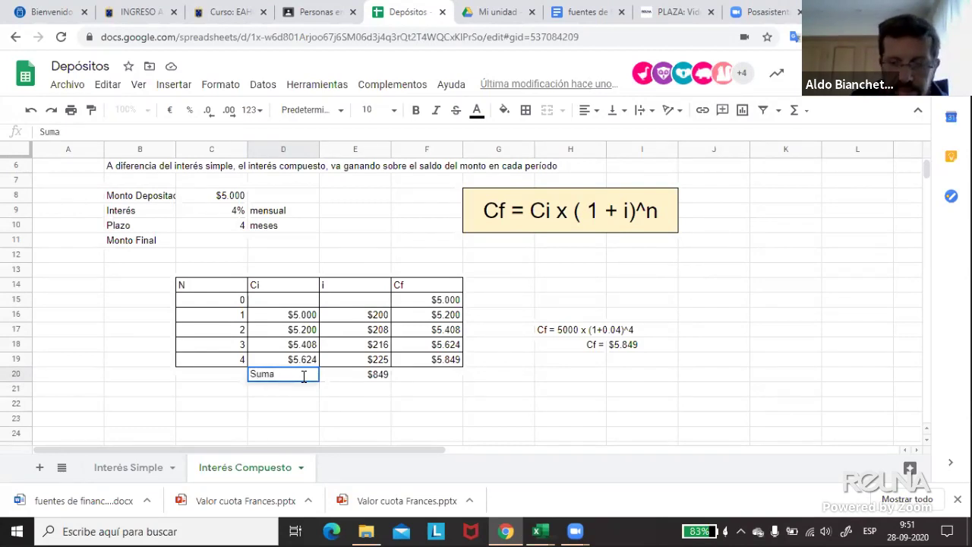
{"action": "type", "text": " de "}
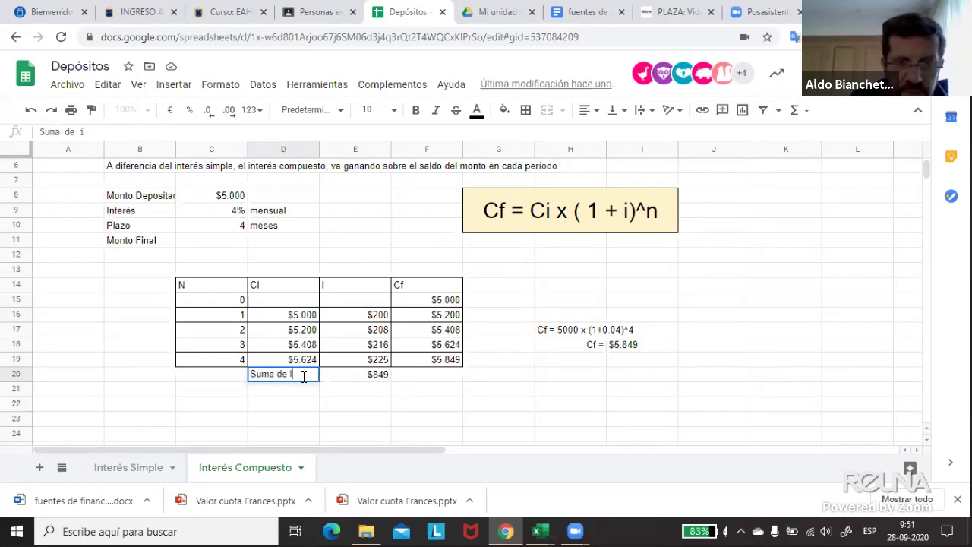
{"action": "type", "text": "i mensual"}
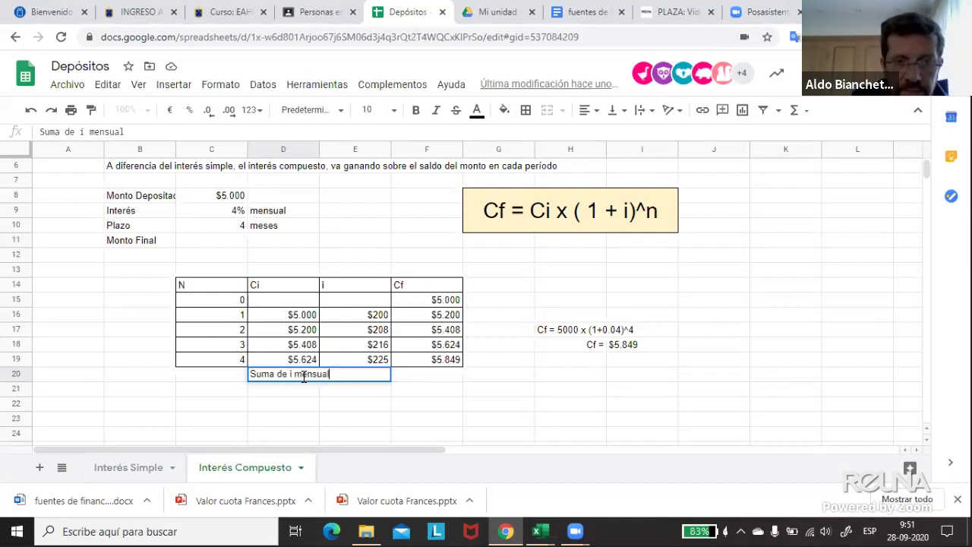
{"action": "key", "text": "Return"}
{"action": "left_click", "coordinate": [301, 376]}
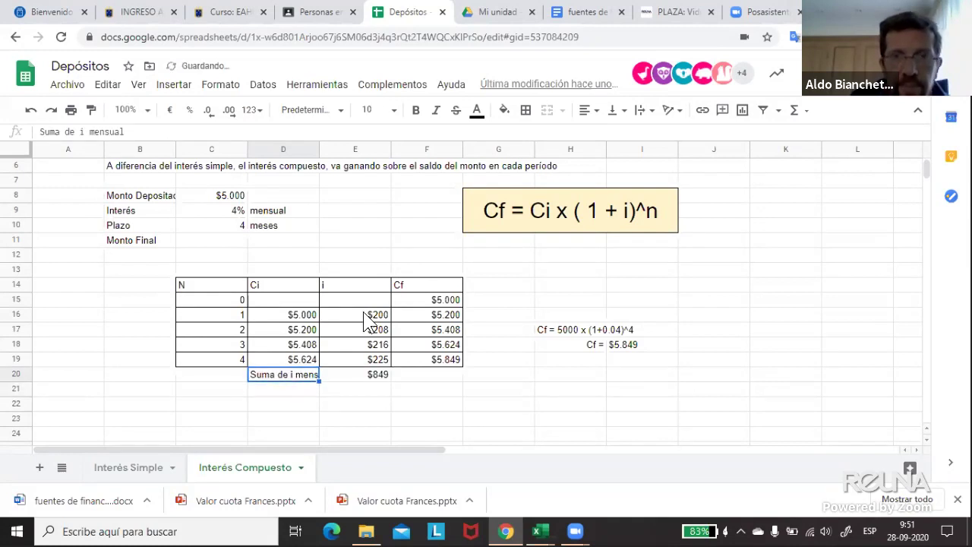
{"action": "left_click", "coordinate": [597, 113]}
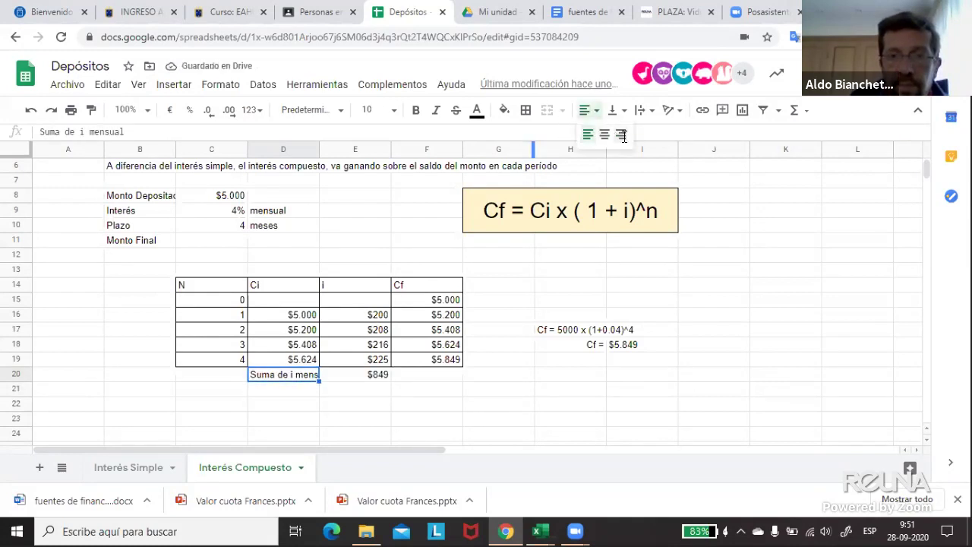
{"action": "left_click", "coordinate": [620, 135]}
{"action": "left_click", "coordinate": [466, 389]}
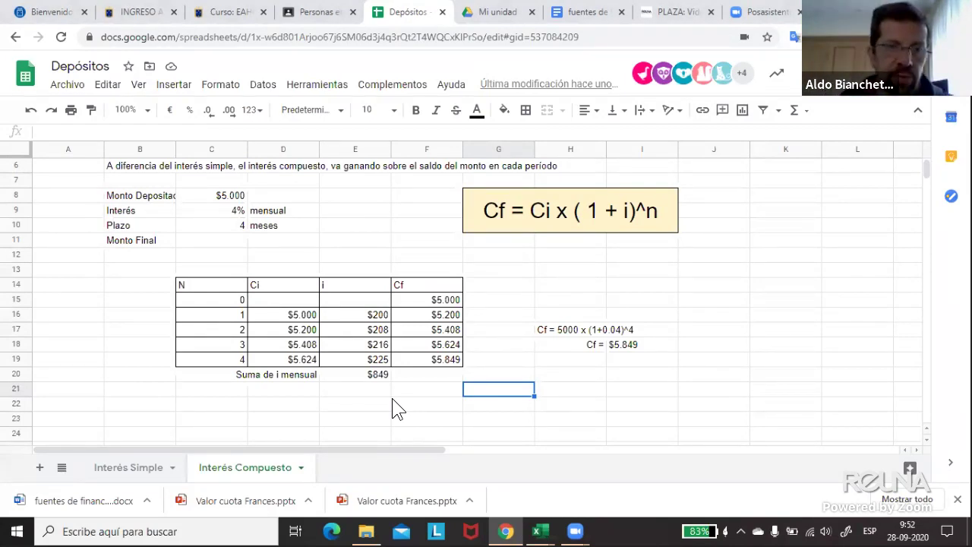
{"action": "left_click", "coordinate": [160, 407]}
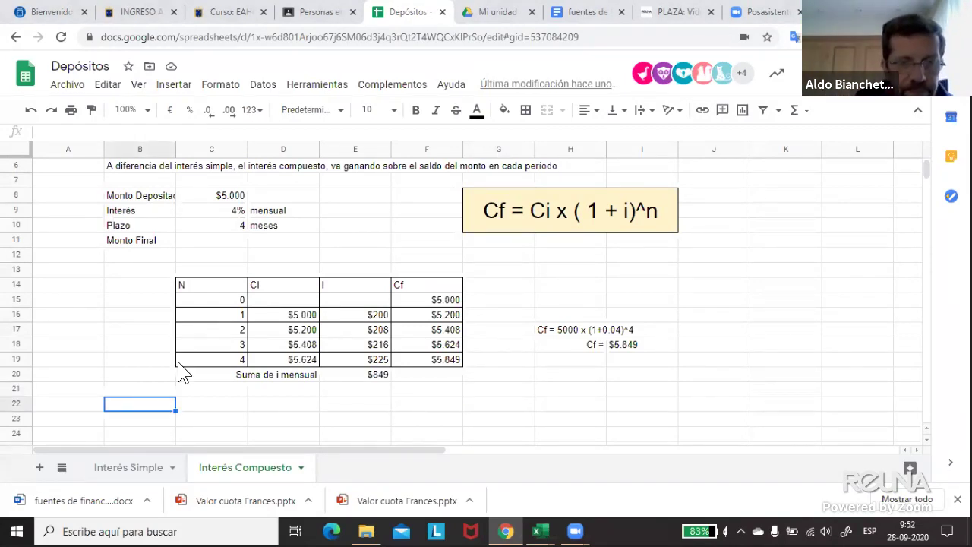
{"action": "scroll", "coordinate": [178, 369], "scroll_direction": "down", "scroll_amount": 2}
{"action": "scroll", "coordinate": [183, 369], "scroll_direction": "up", "scroll_amount": 2}
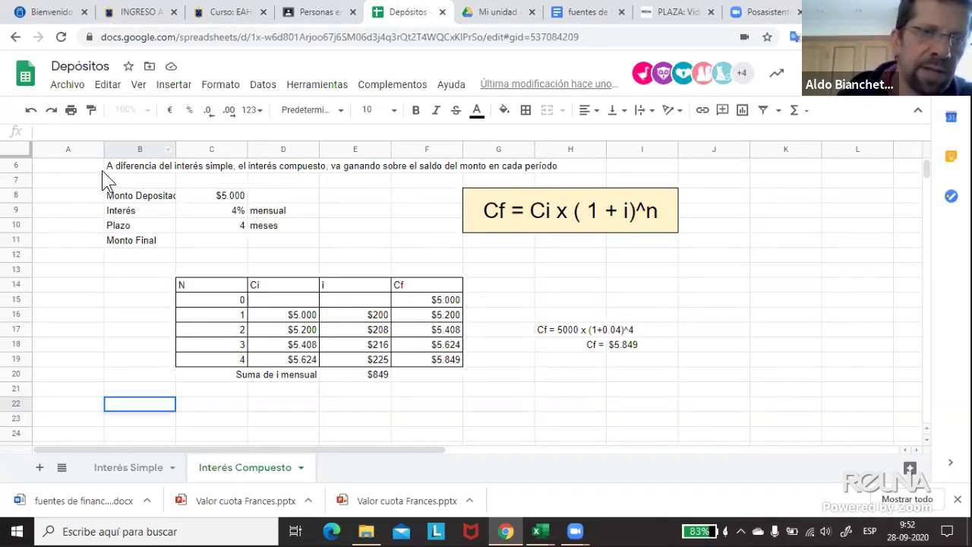
{"action": "left_click", "coordinate": [133, 392]}
{"action": "left_click", "coordinate": [144, 418]}
{"action": "left_click", "coordinate": [140, 404]}
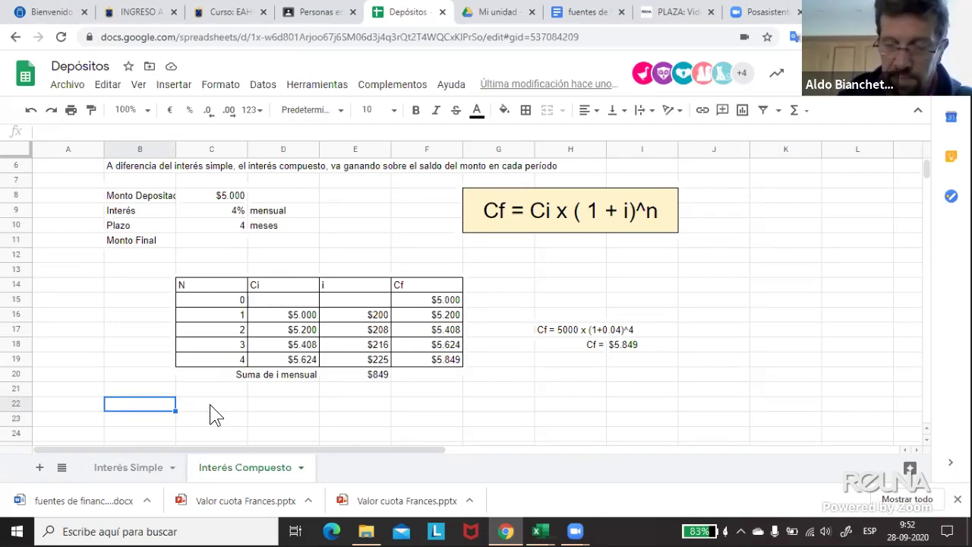
{"action": "key", "text": "Return"}
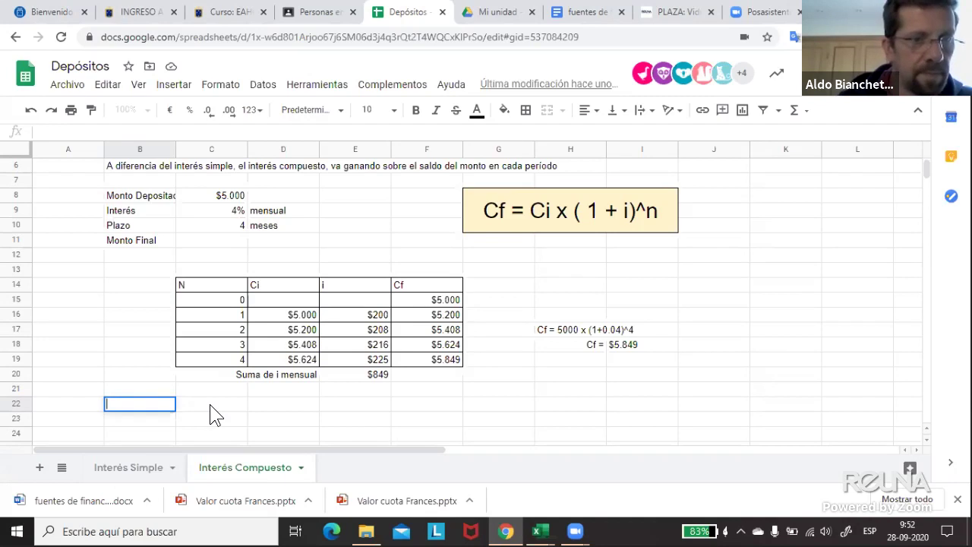
{"action": "key", "text": "Escape"}
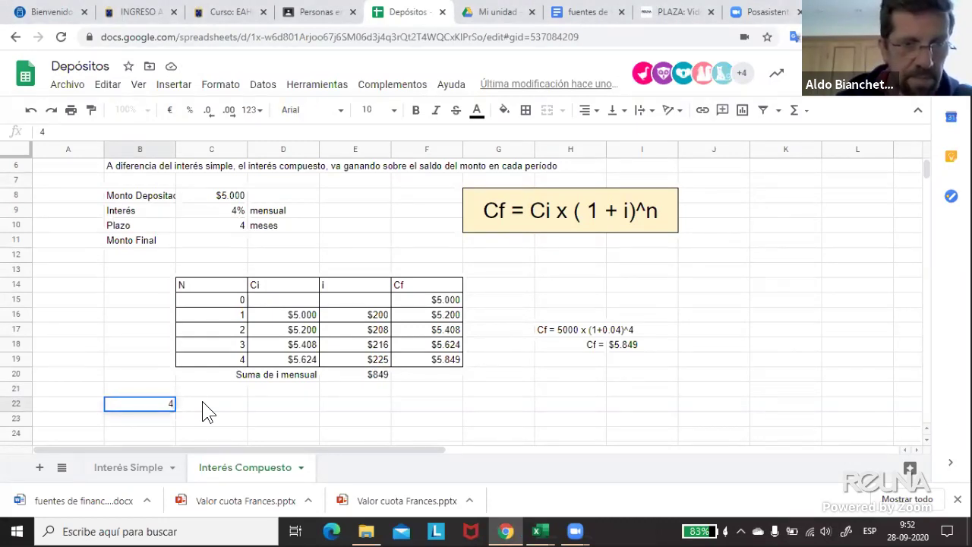
{"action": "key", "text": "Right"}
{"action": "key", "text": "Right"}
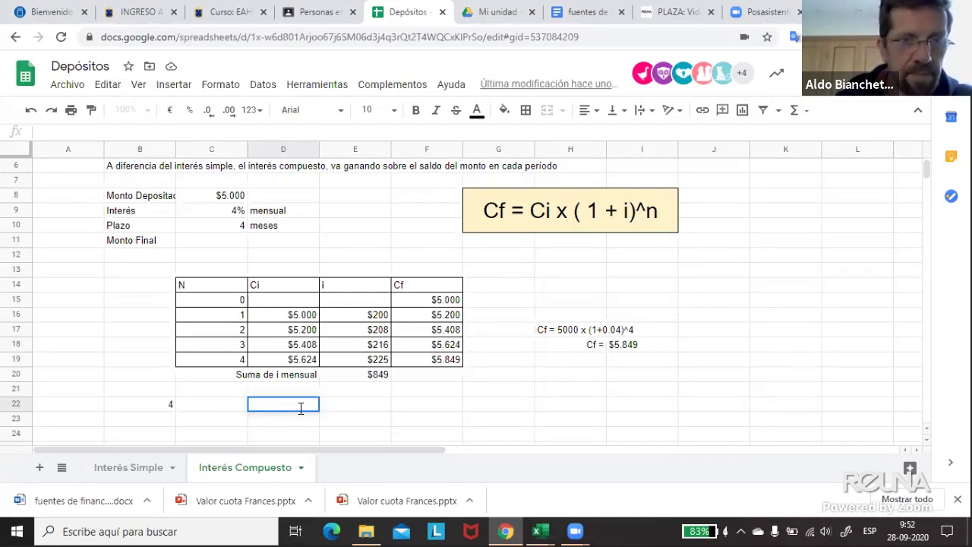
{"action": "left_click", "coordinate": [376, 404]}
{"action": "left_click", "coordinate": [204, 409]}
{"action": "key", "text": "Left"}
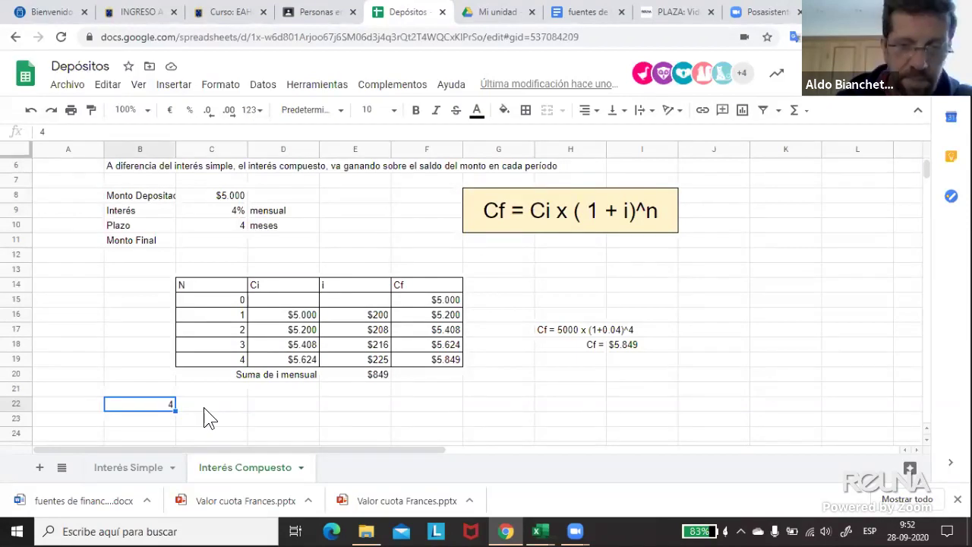
{"action": "key", "text": "Delete"}
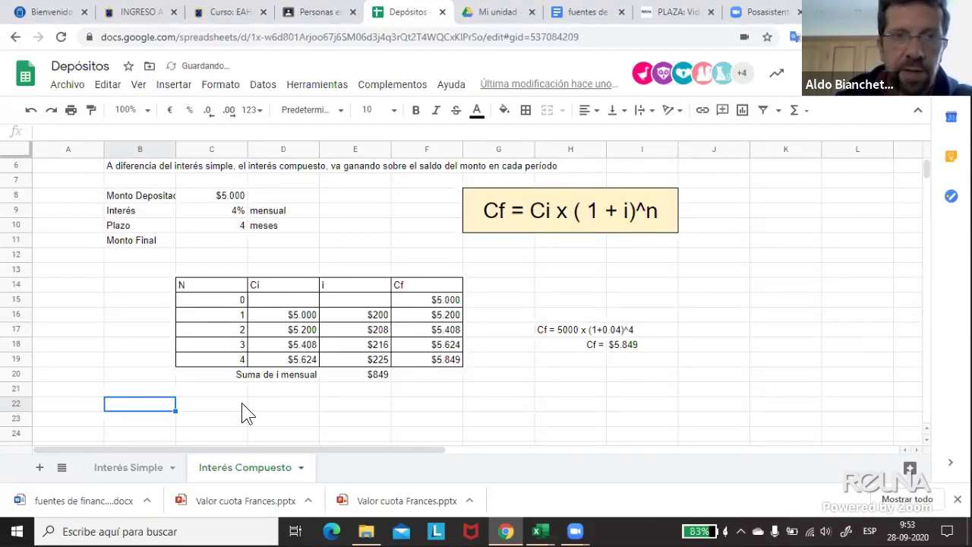
- Look through the available spreadsheet functions in the Matemáticas and Finanzas categories without inserting one
{"action": "left_click", "coordinate": [173, 84]}
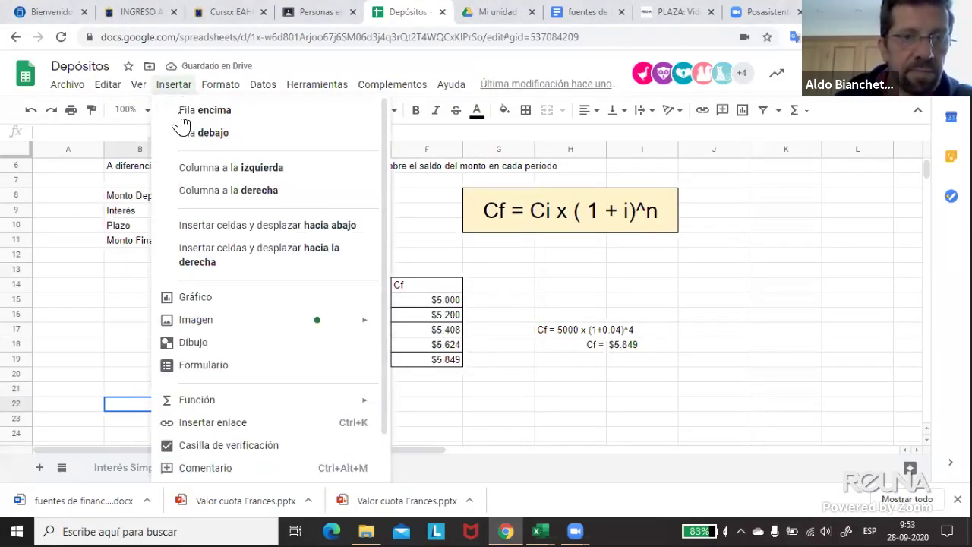
{"action": "scroll", "coordinate": [230, 372], "scroll_direction": "down", "scroll_amount": 1}
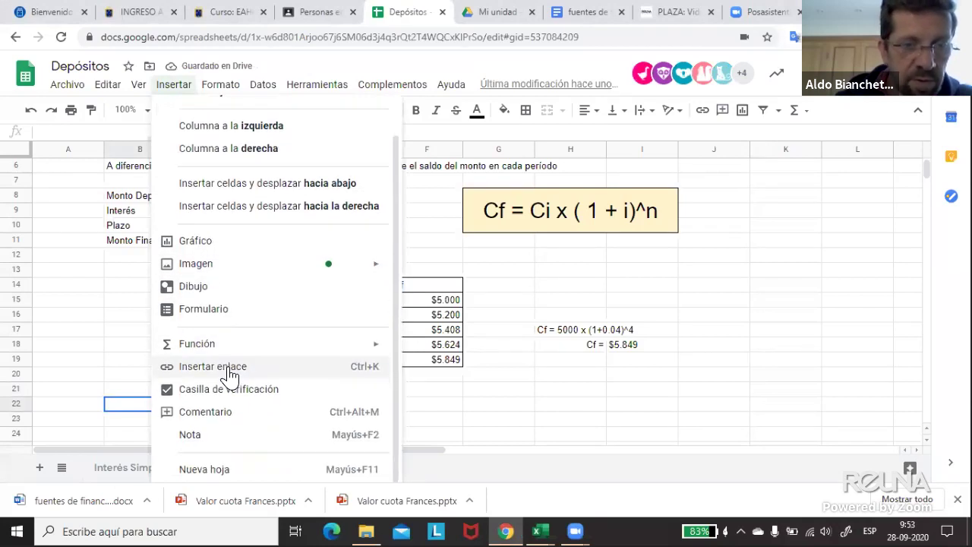
{"action": "mouse_move", "coordinate": [348, 345]}
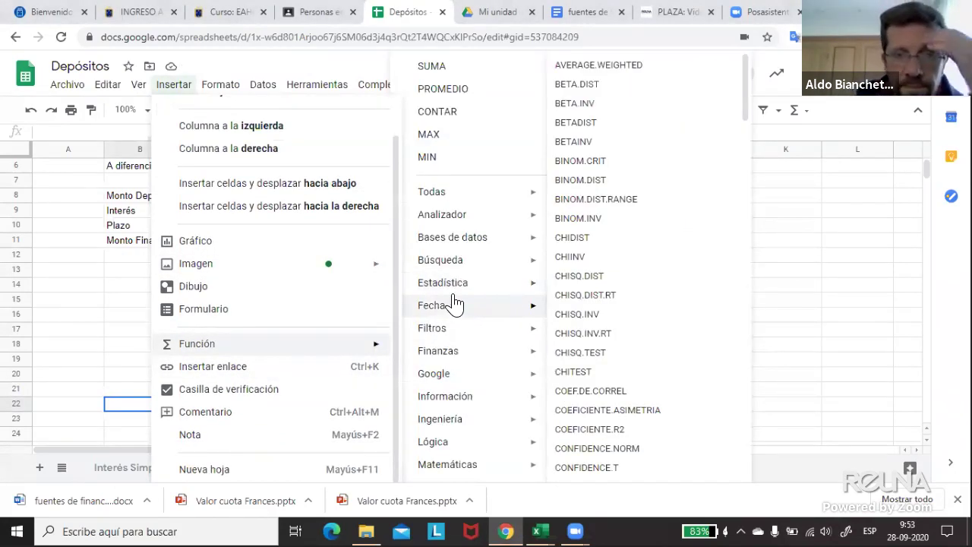
{"action": "mouse_move", "coordinate": [454, 304]}
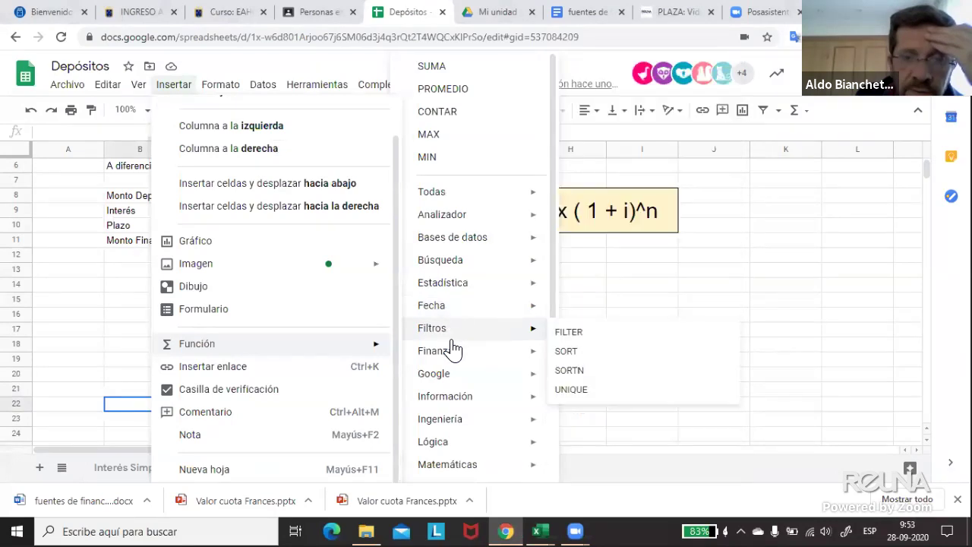
{"action": "scroll", "coordinate": [454, 351], "scroll_direction": "down", "scroll_amount": 2}
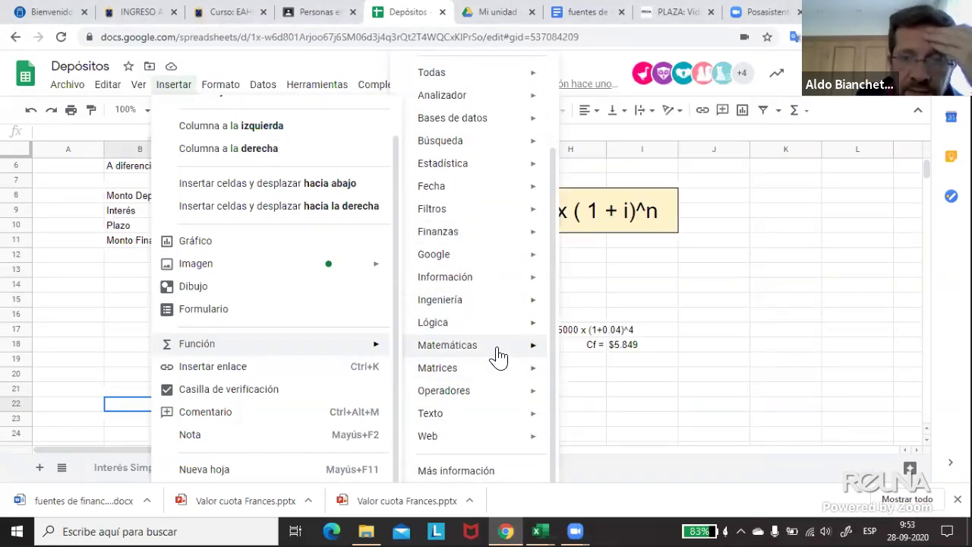
{"action": "mouse_move", "coordinate": [537, 350]}
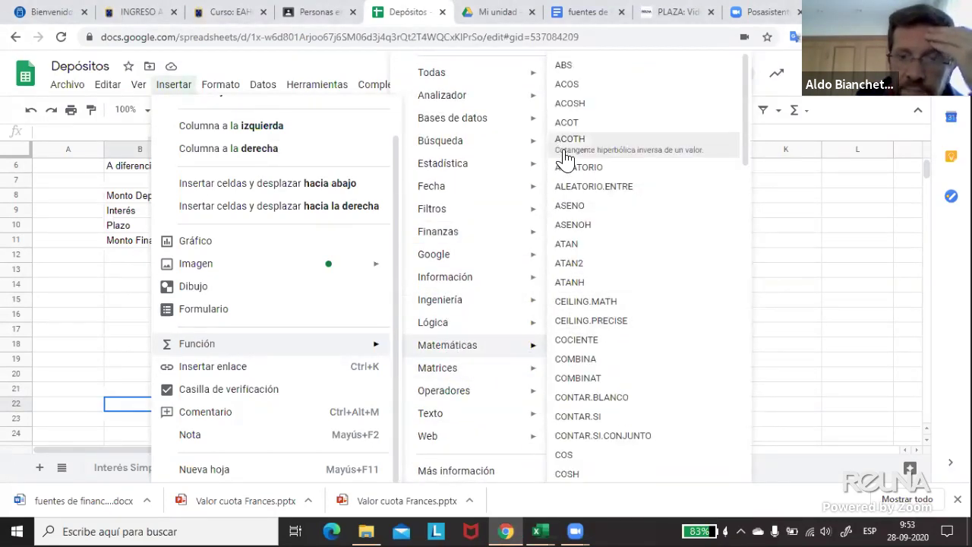
{"action": "scroll", "coordinate": [579, 289], "scroll_direction": "down", "scroll_amount": 5}
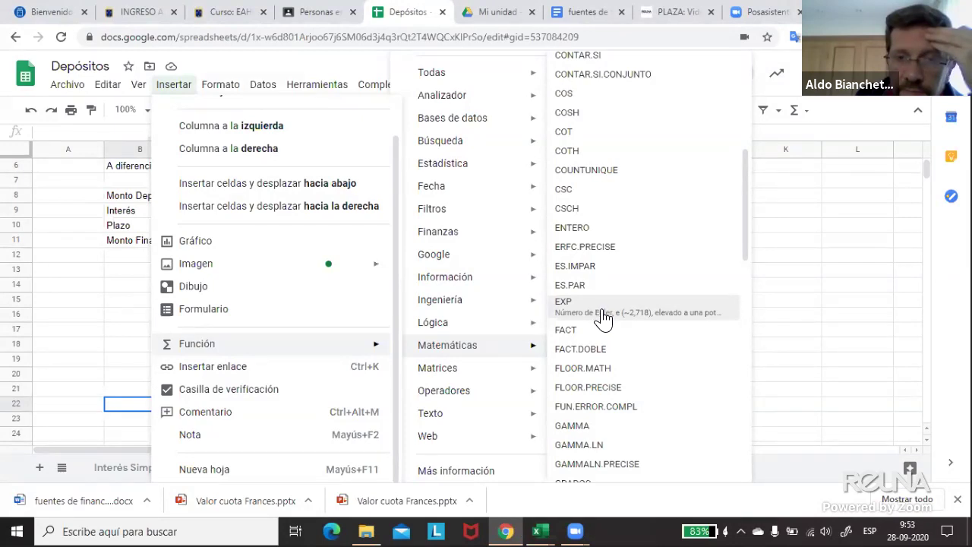
{"action": "scroll", "coordinate": [604, 319], "scroll_direction": "down", "scroll_amount": 2}
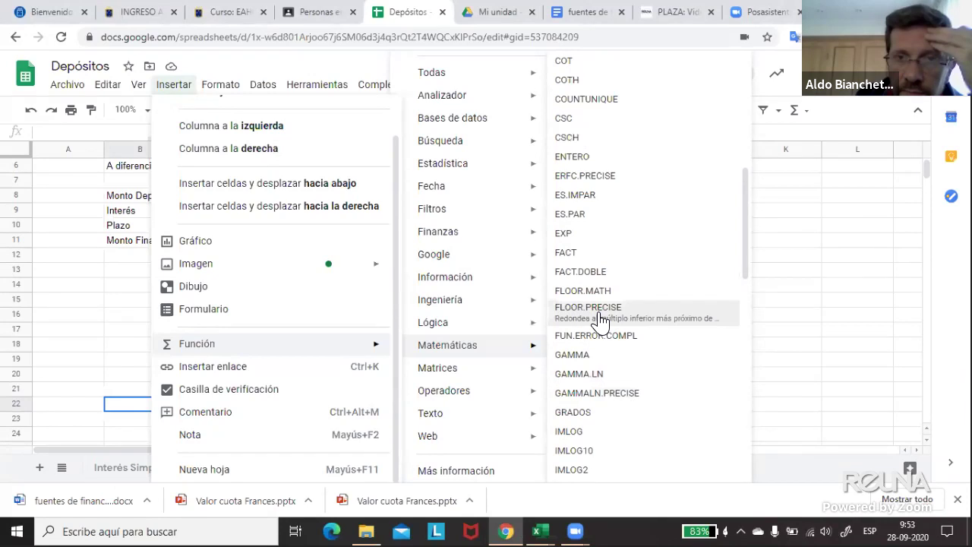
{"action": "scroll", "coordinate": [600, 364], "scroll_direction": "down", "scroll_amount": 3}
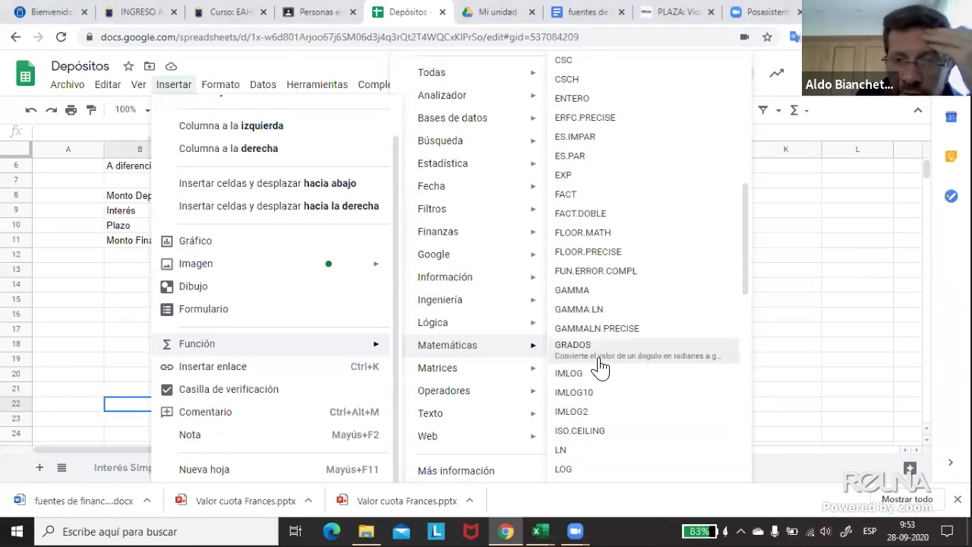
{"action": "scroll", "coordinate": [594, 372], "scroll_direction": "down", "scroll_amount": 5}
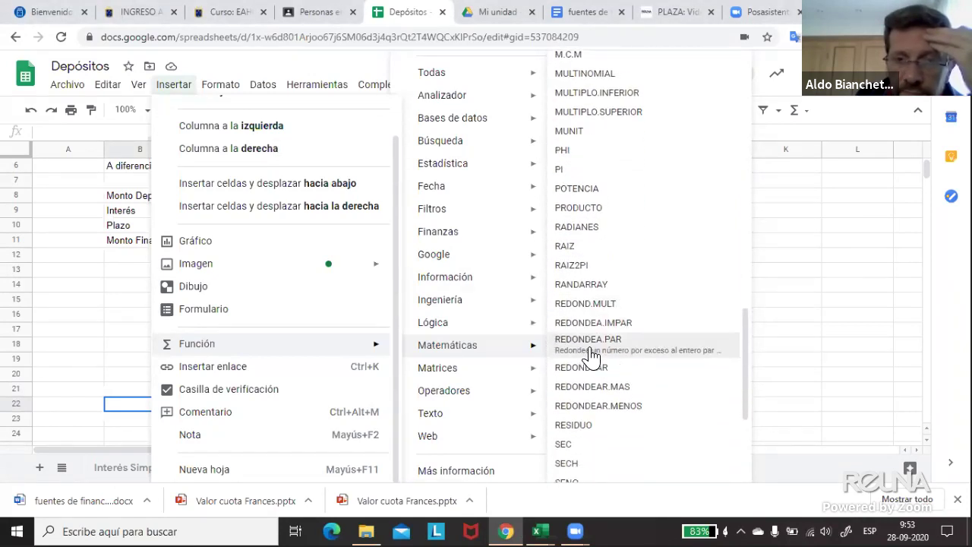
{"action": "scroll", "coordinate": [588, 361], "scroll_direction": "down", "scroll_amount": 4}
{"action": "scroll", "coordinate": [591, 357], "scroll_direction": "up", "scroll_amount": 6}
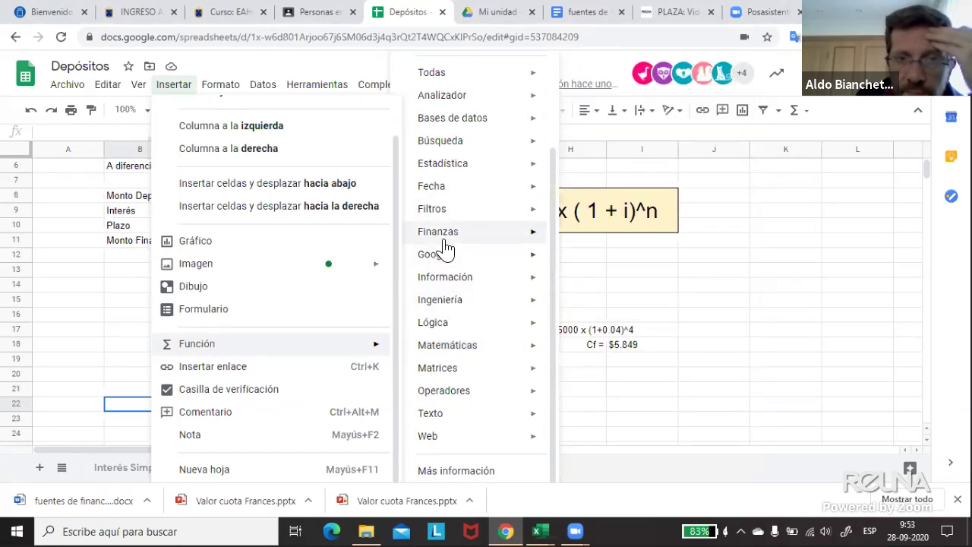
{"action": "mouse_move", "coordinate": [465, 239]}
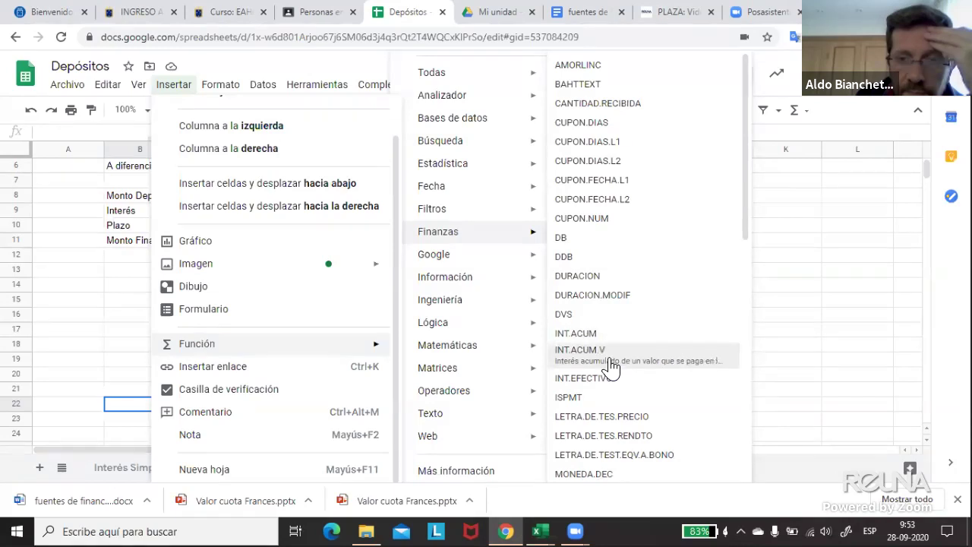
{"action": "scroll", "coordinate": [615, 402], "scroll_direction": "down", "scroll_amount": 4}
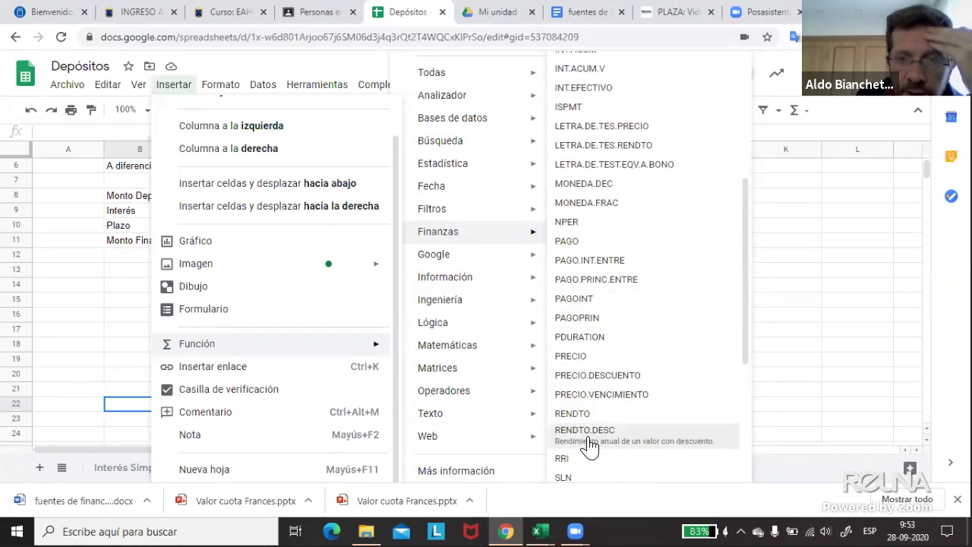
{"action": "left_click", "coordinate": [764, 370]}
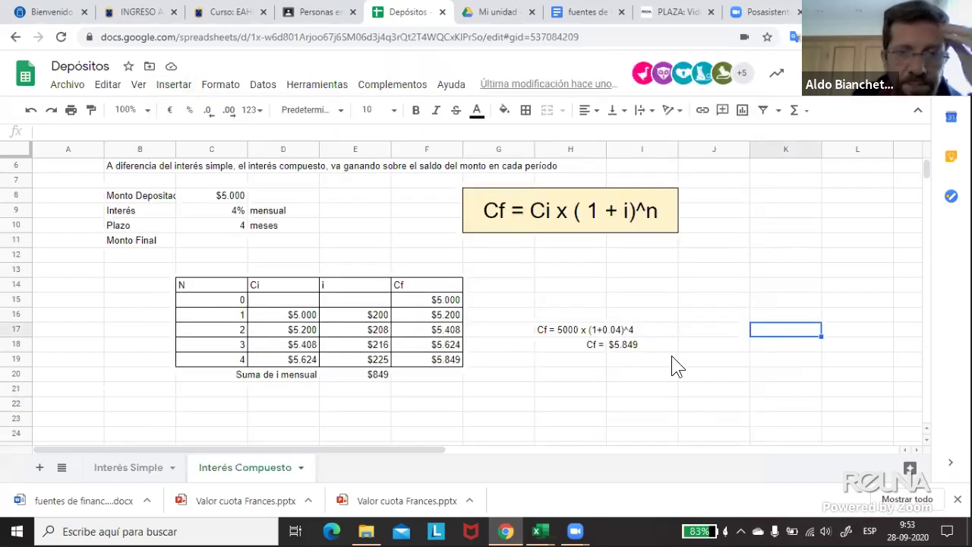
{"action": "left_click", "coordinate": [489, 393]}
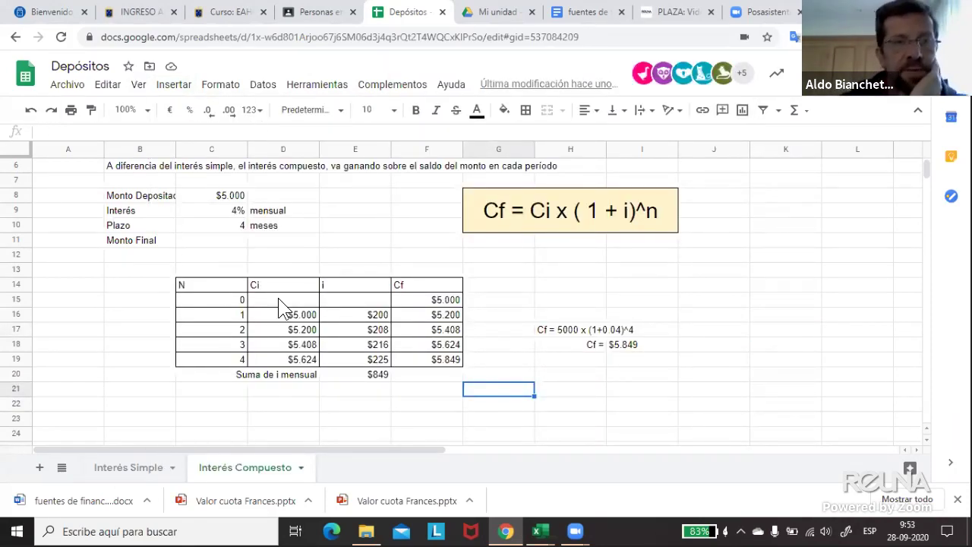
{"action": "left_click", "coordinate": [114, 362]}
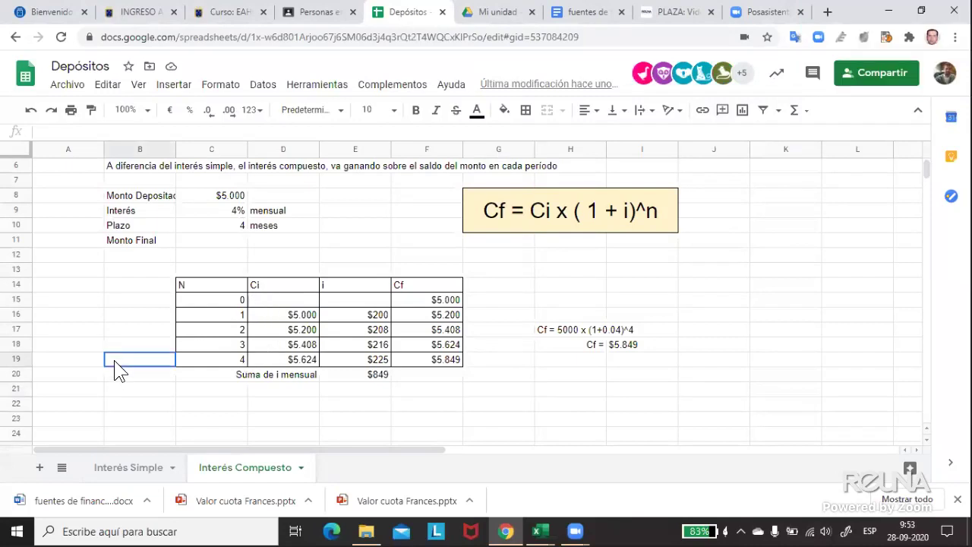
{"action": "left_click", "coordinate": [395, 414]}
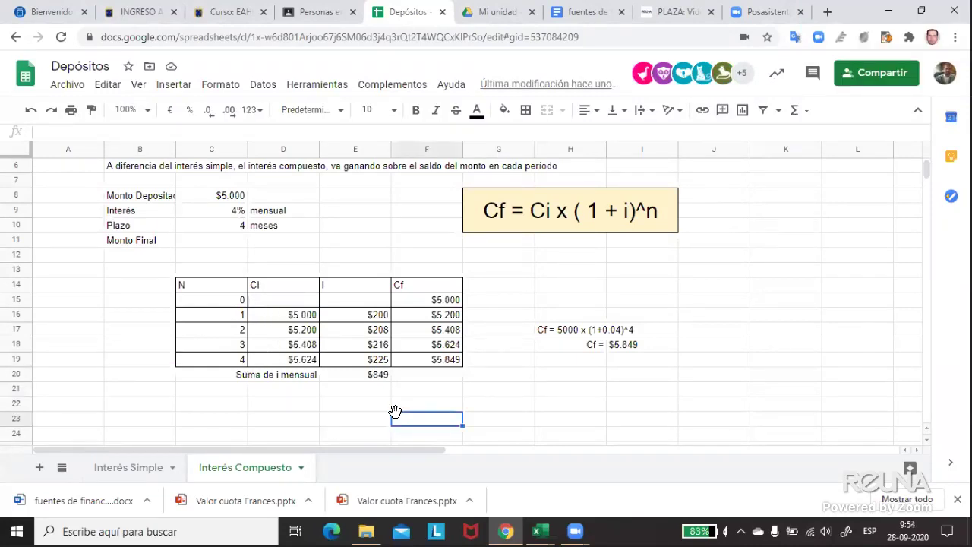
- Add an equals sign to the end of the label in D20, making it "Suma de i mensual ="
{"action": "left_click", "coordinate": [281, 376]}
{"action": "left_click", "coordinate": [180, 133]}
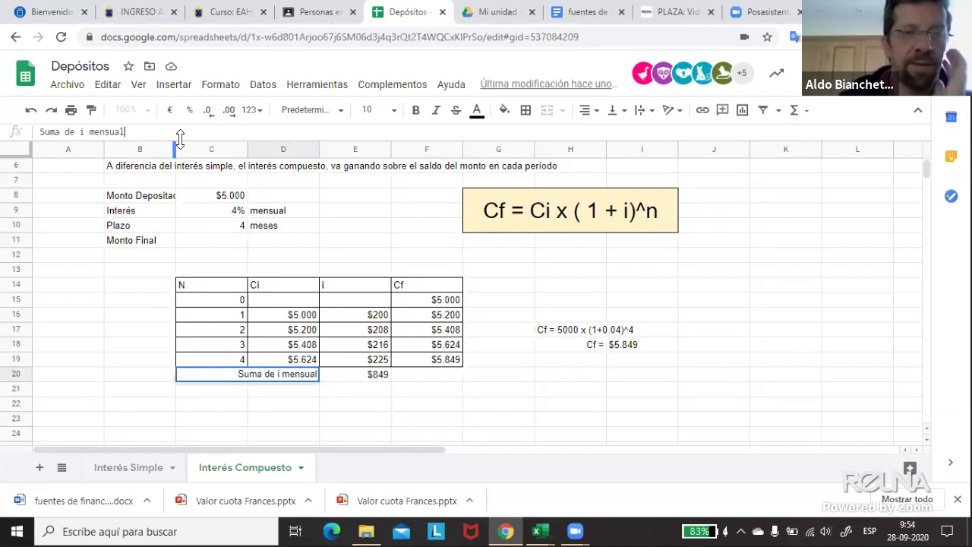
{"action": "type", "text": "="}
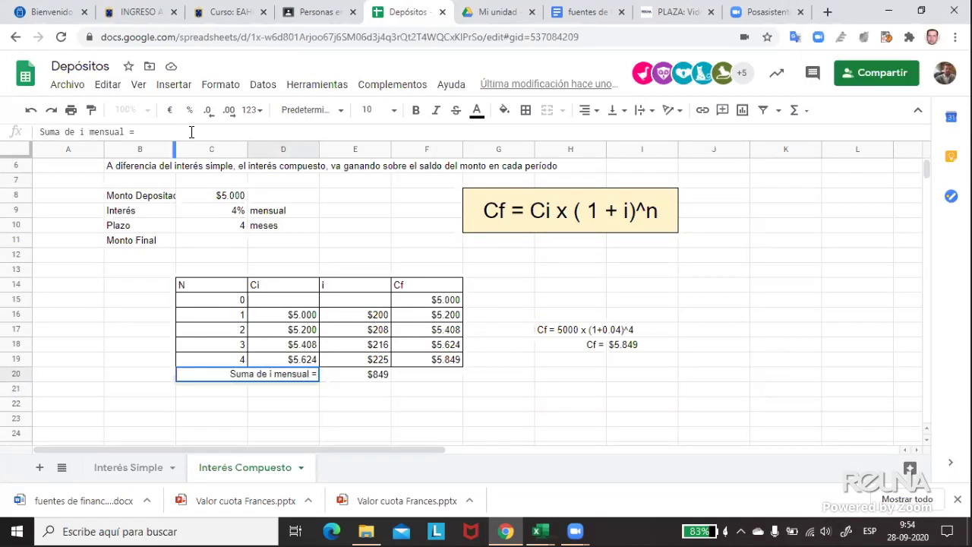
{"action": "key", "text": "Return"}
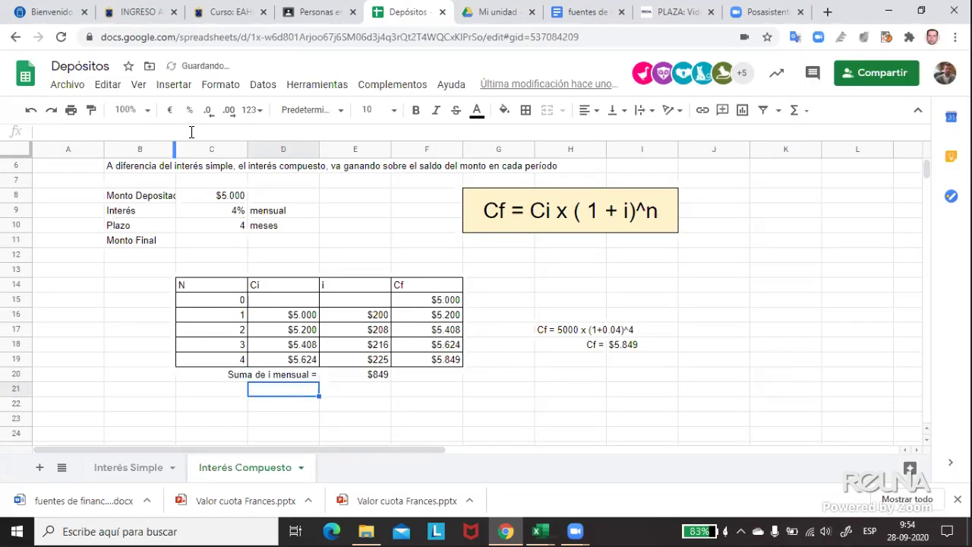
- Review the interest total in E20 and the period 0 balance in F15 of the compound-interest table
{"action": "left_click", "coordinate": [454, 407]}
{"action": "left_click", "coordinate": [353, 376]}
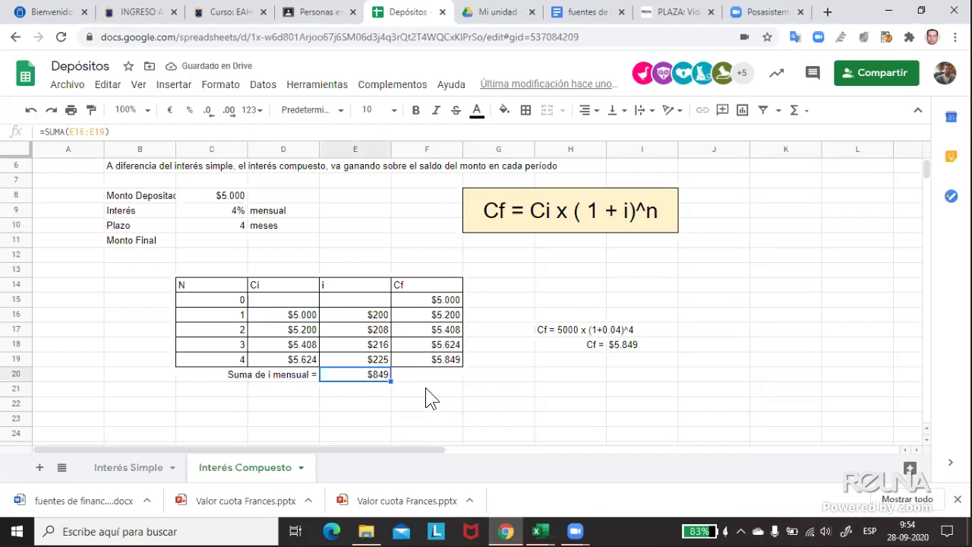
{"action": "left_click", "coordinate": [436, 300]}
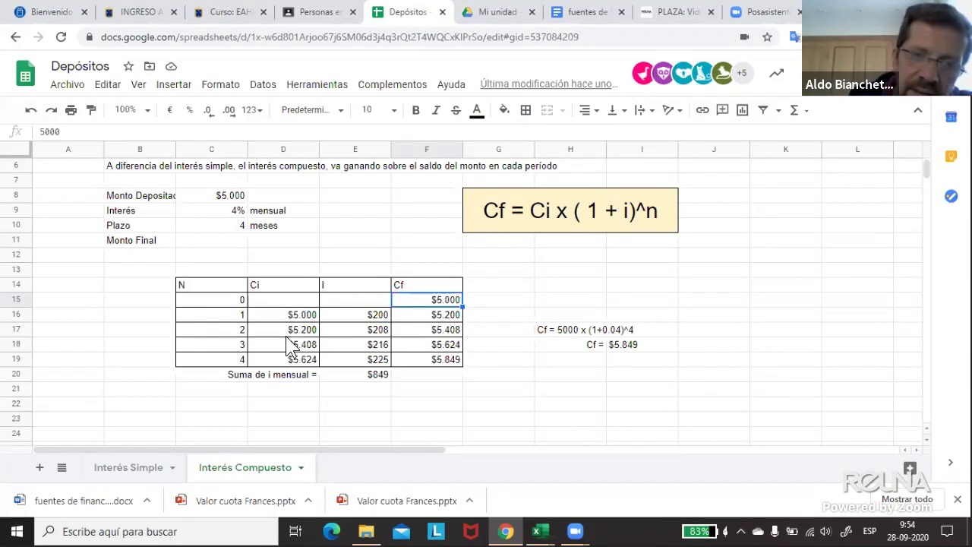
{"action": "left_click", "coordinate": [502, 348]}
{"action": "left_click", "coordinate": [513, 375]}
{"action": "left_click", "coordinate": [575, 375]}
{"action": "left_click", "coordinate": [598, 406]}
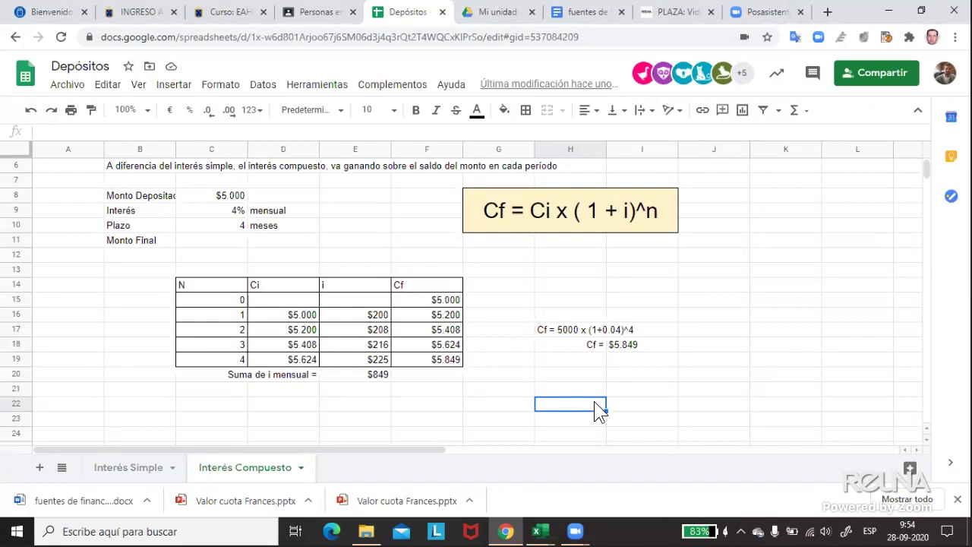
{"action": "left_click", "coordinate": [524, 360]}
{"action": "left_click", "coordinate": [510, 380]}
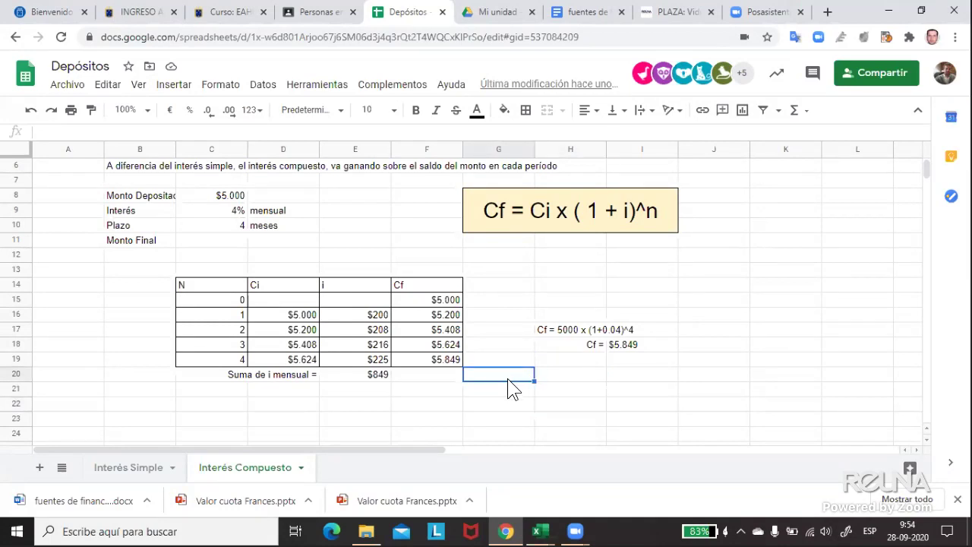
{"action": "left_click", "coordinate": [450, 304]}
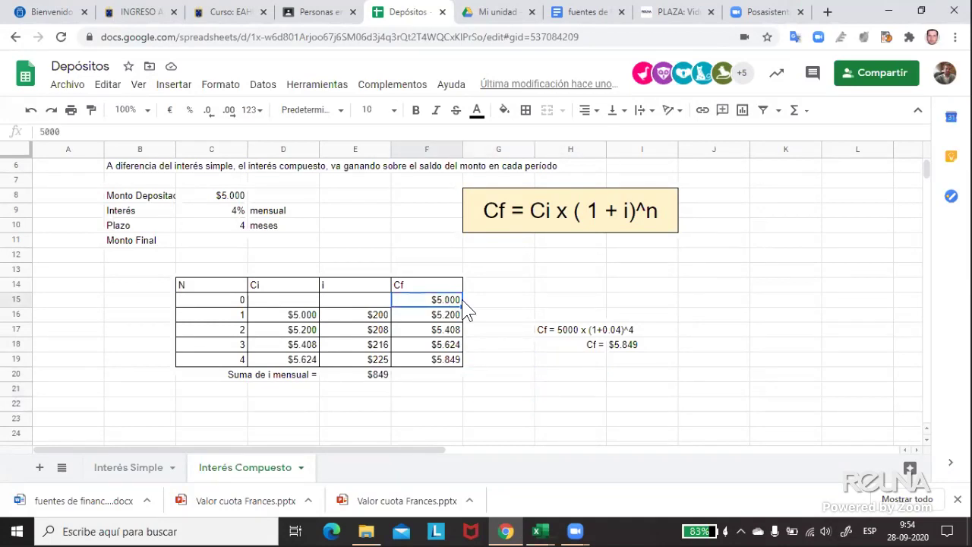
{"action": "left_click", "coordinate": [515, 303]}
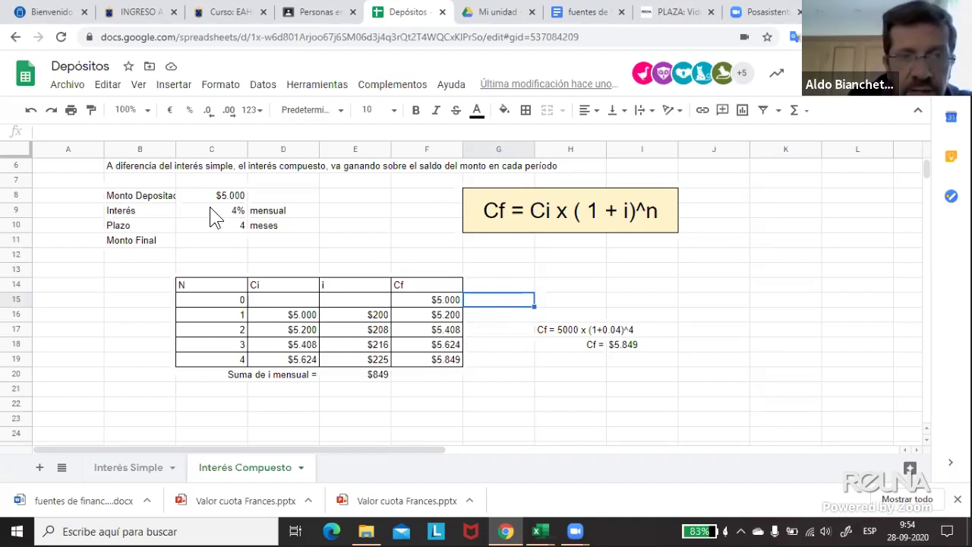
- Extend the label in B8 to "Monto Depositado al inicio:" and right-align it
{"action": "left_click", "coordinate": [141, 196]}
{"action": "left_click", "coordinate": [120, 131]}
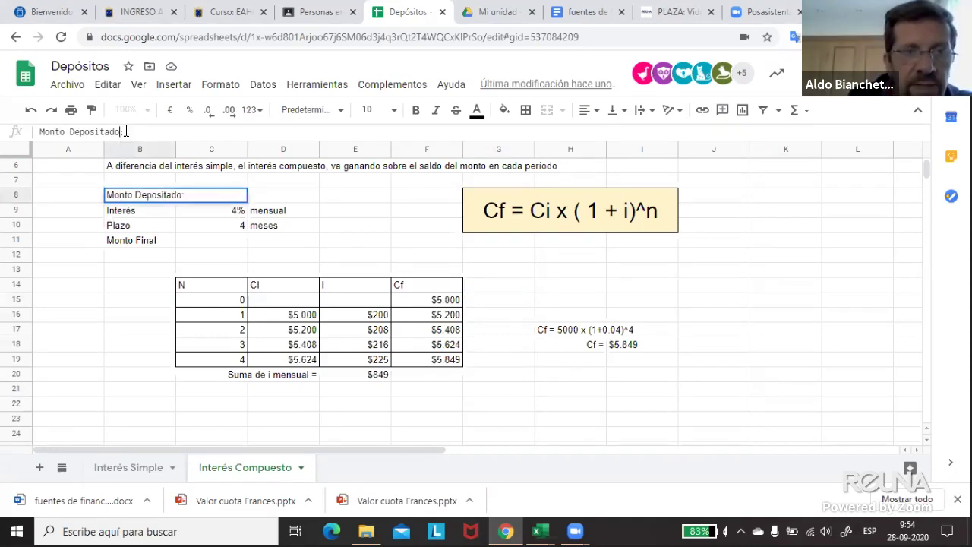
{"action": "type", "text": "al inicio"}
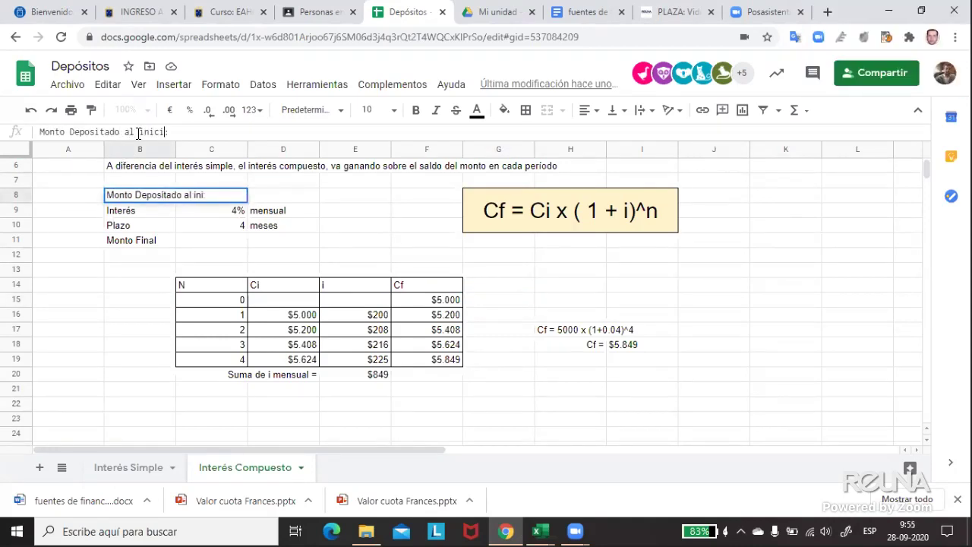
{"action": "key", "text": "Return"}
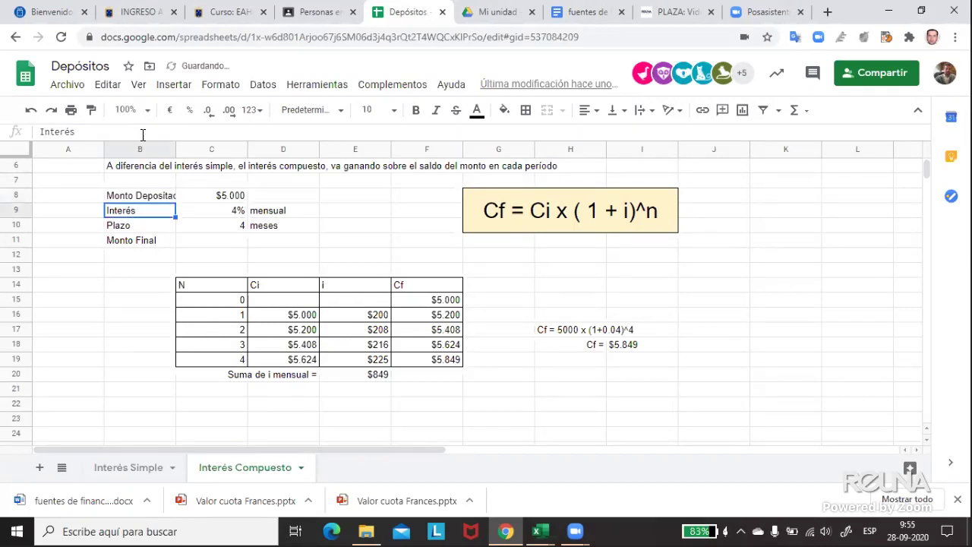
{"action": "left_click", "coordinate": [158, 196]}
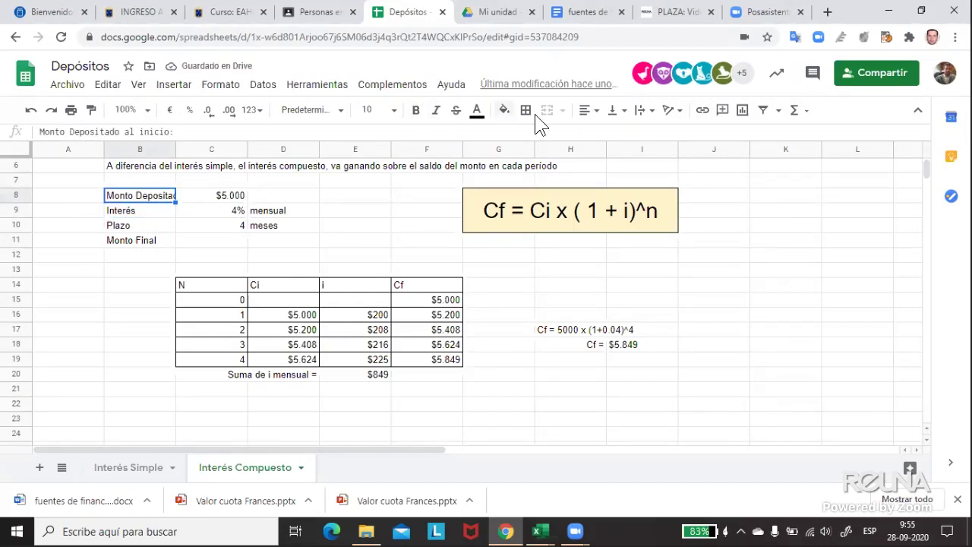
{"action": "left_click", "coordinate": [590, 110]}
{"action": "left_click", "coordinate": [623, 135]}
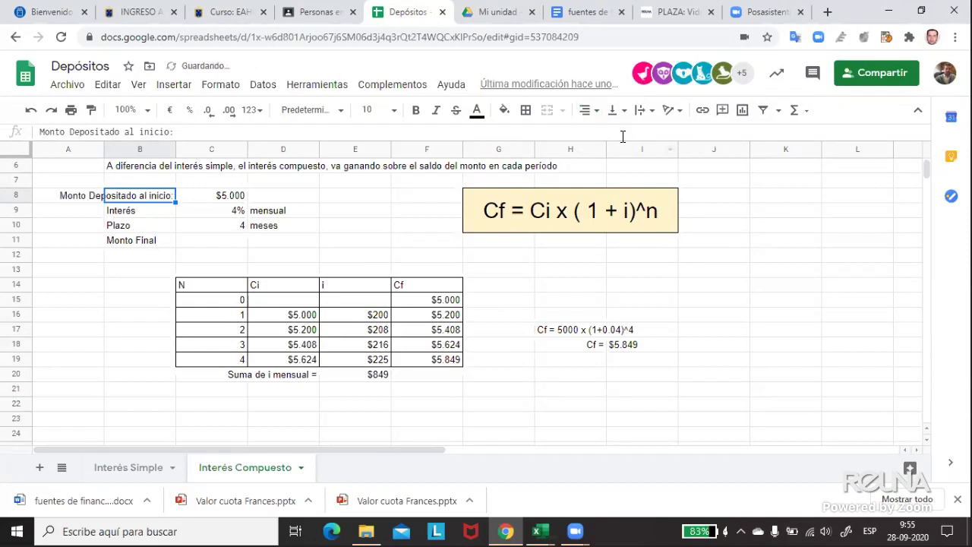
{"action": "left_click", "coordinate": [669, 256]}
- Compare the worked Cf formula in H17:I18 with the final balance in F19 and the period 0 row of the table
{"action": "left_click", "coordinate": [559, 333]}
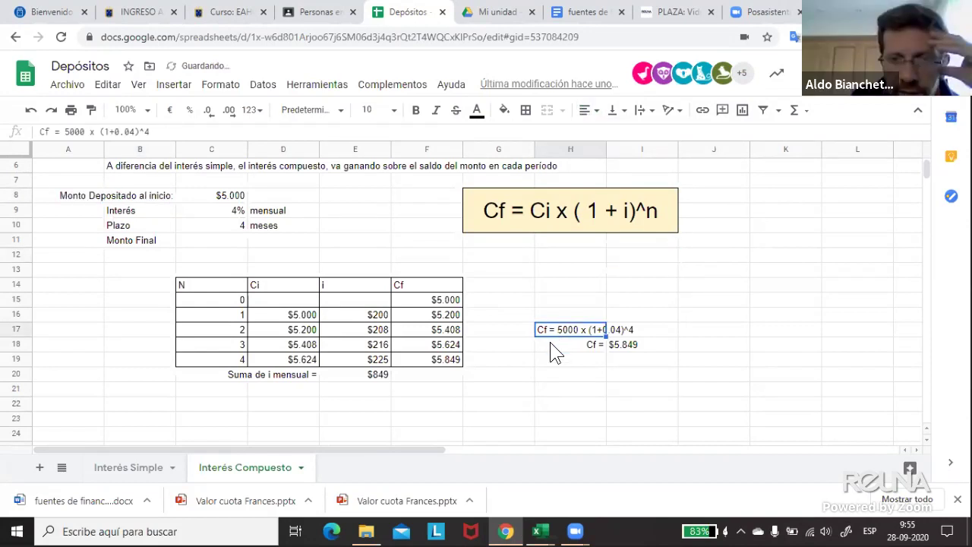
{"action": "left_click", "coordinate": [553, 348]}
{"action": "left_click", "coordinate": [561, 358]}
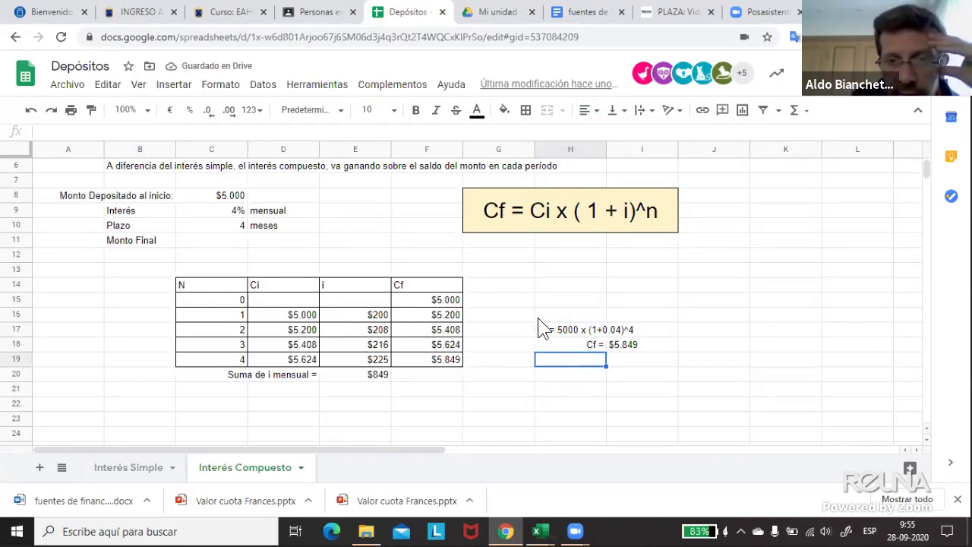
{"action": "left_click_drag", "start_coordinate": [517, 301], "coordinate": [663, 368]}
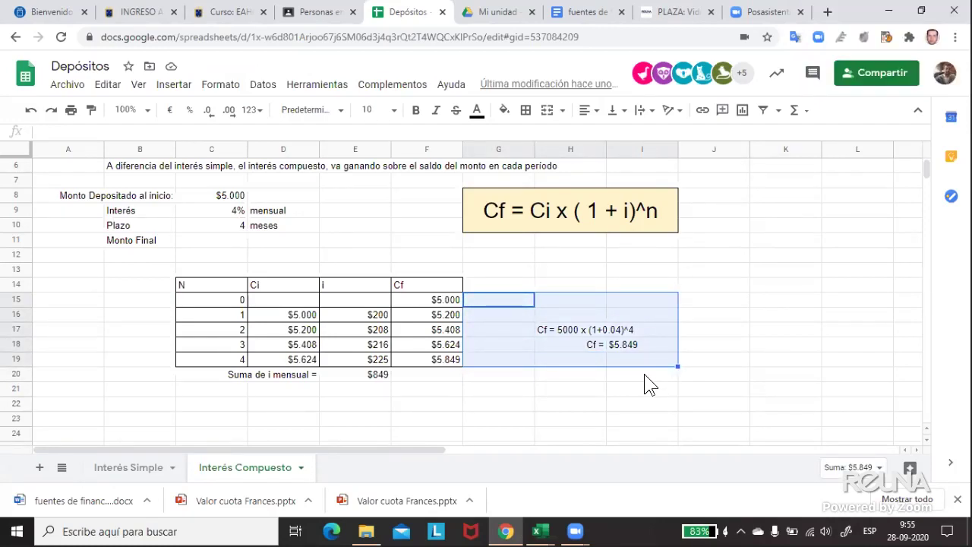
{"action": "left_click", "coordinate": [646, 377]}
{"action": "left_click", "coordinate": [438, 362]}
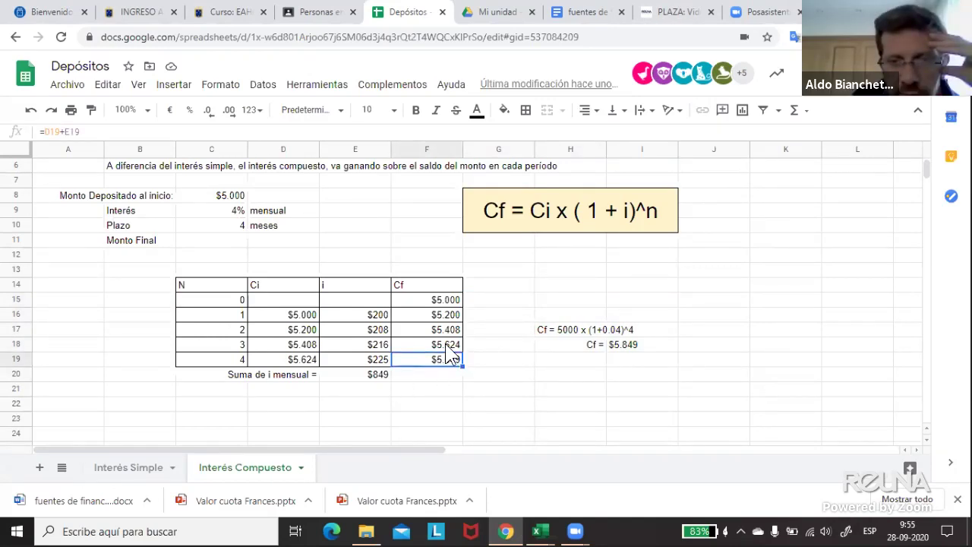
{"action": "left_click", "coordinate": [453, 302]}
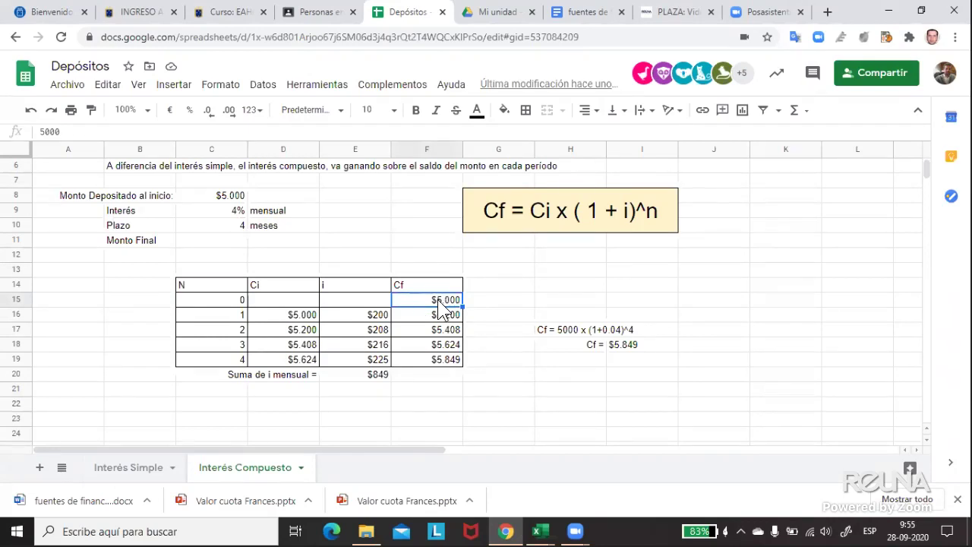
{"action": "left_click_drag", "start_coordinate": [199, 303], "coordinate": [481, 304]}
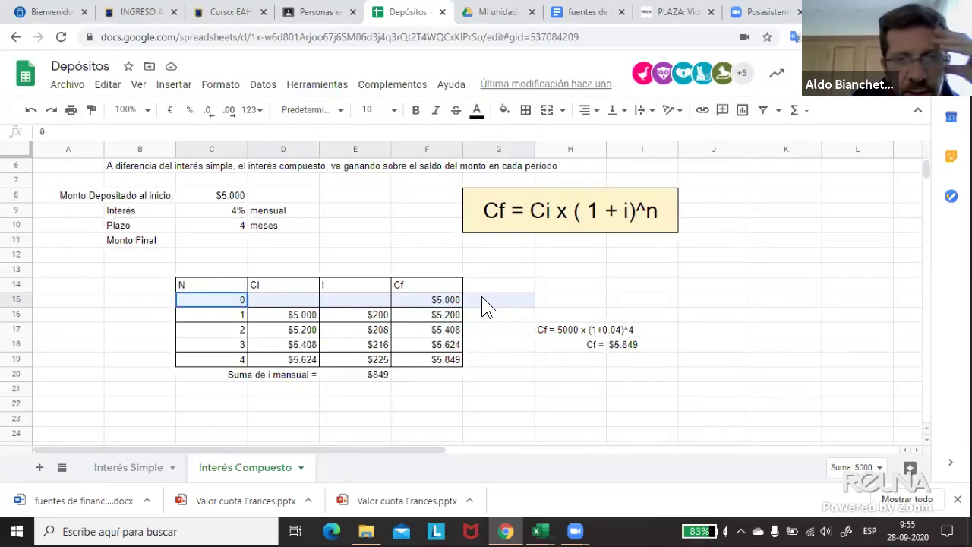
{"action": "left_click_drag", "start_coordinate": [483, 296], "coordinate": [483, 296]}
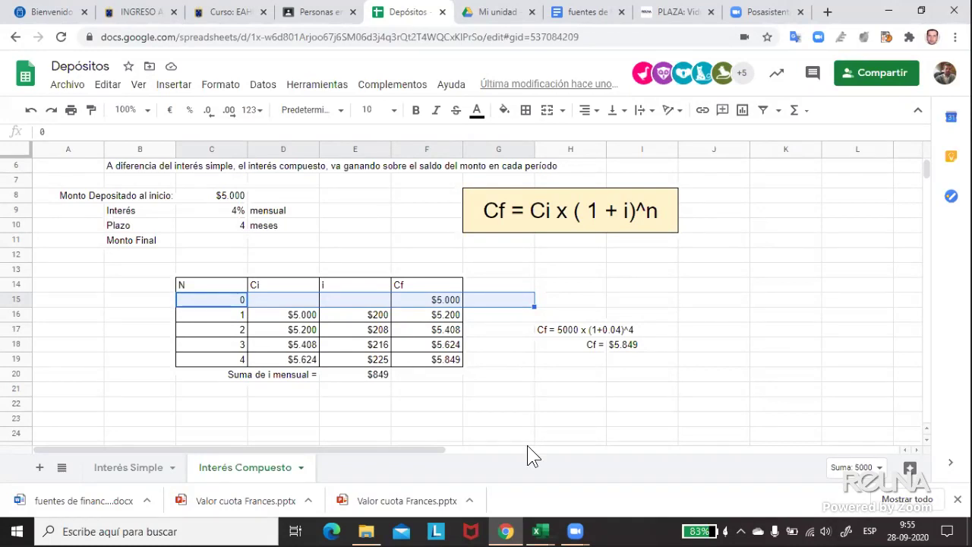
{"action": "left_click", "coordinate": [302, 304]}
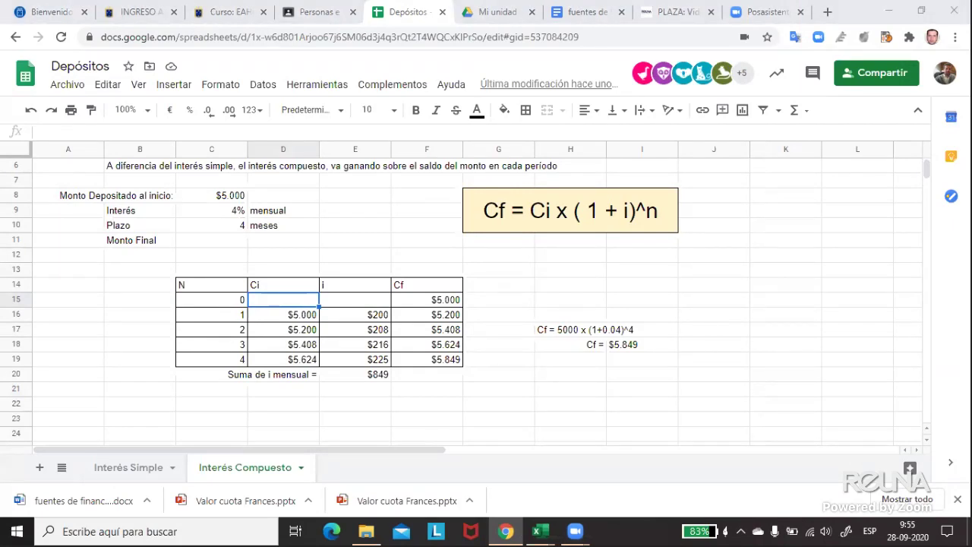
- Switch to the Zoom whiteboard and draw a horizontal timeline with period marks numbered 0 to 4
{"action": "left_click", "coordinate": [575, 529]}
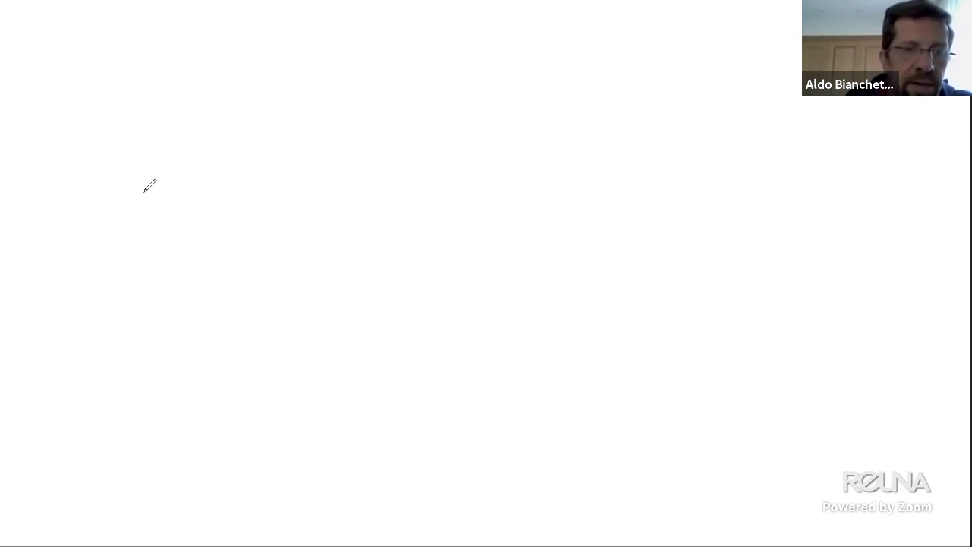
{"action": "mouse_move", "coordinate": [60, 178]}
{"action": "left_mouse_down"}
{"action": "mouse_move", "coordinate": [68, 217]}
{"action": "mouse_move", "coordinate": [208, 208]}
{"action": "mouse_move", "coordinate": [800, 225]}
{"action": "mouse_move", "coordinate": [821, 206]}
{"action": "left_mouse_up"}
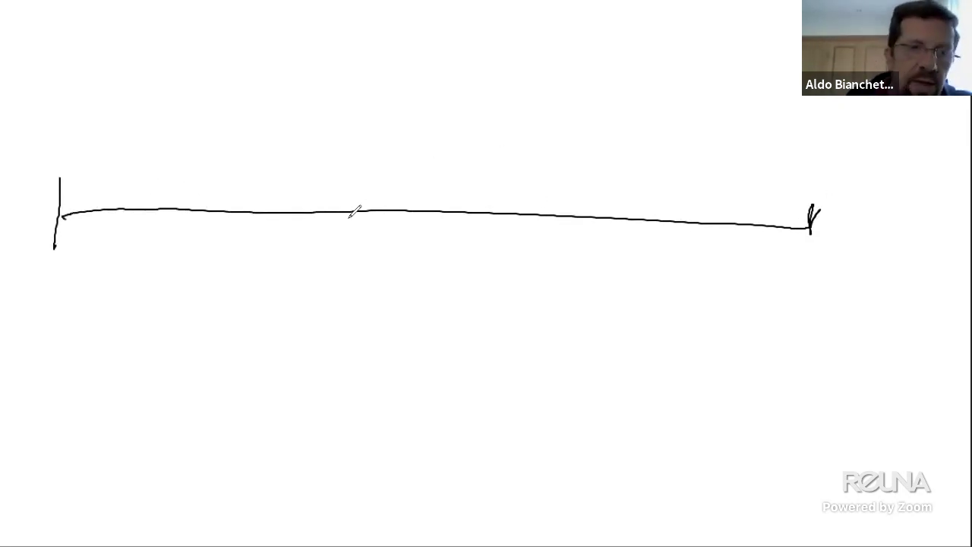
{"action": "mouse_move", "coordinate": [68, 264]}
{"action": "left_mouse_down"}
{"action": "mouse_move", "coordinate": [48, 268]}
{"action": "mouse_move", "coordinate": [70, 266]}
{"action": "left_mouse_up"}
{"action": "left_click_drag", "start_coordinate": [299, 200], "coordinate": [292, 225]}
{"action": "left_click_drag", "start_coordinate": [253, 272], "coordinate": [260, 286]}
{"action": "mouse_move", "coordinate": [493, 202]}
{"action": "left_mouse_down"}
{"action": "mouse_move", "coordinate": [480, 236]}
{"action": "mouse_move", "coordinate": [497, 286]}
{"action": "left_mouse_up"}
{"action": "left_click_drag", "start_coordinate": [648, 203], "coordinate": [641, 239]}
{"action": "left_click_drag", "start_coordinate": [634, 273], "coordinate": [635, 298]}
{"action": "mouse_move", "coordinate": [813, 270]}
{"action": "left_mouse_down"}
{"action": "mouse_move", "coordinate": [827, 285]}
{"action": "mouse_move", "coordinate": [815, 306]}
{"action": "left_mouse_up"}
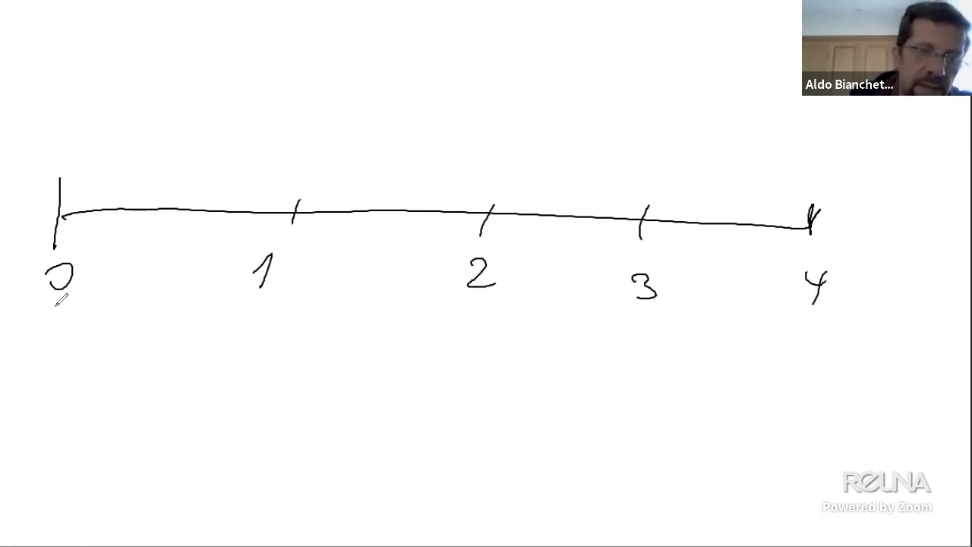
- Write the balance 5000 under period 0, the interest 200 above the first interval and the balance 5200 under period 1
{"action": "mouse_move", "coordinate": [46, 302]}
{"action": "left_mouse_down"}
{"action": "mouse_move", "coordinate": [31, 313]}
{"action": "mouse_move", "coordinate": [85, 321]}
{"action": "left_mouse_up"}
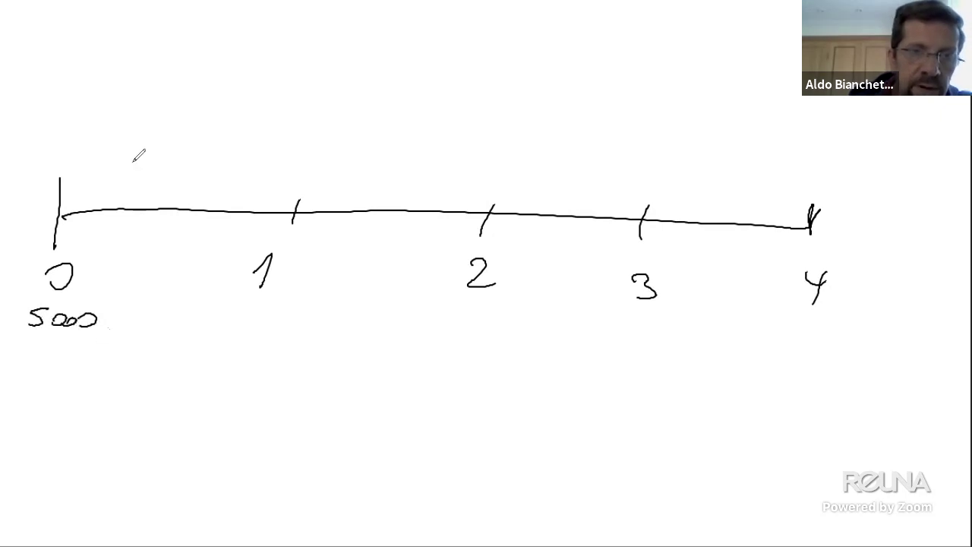
{"action": "mouse_move", "coordinate": [135, 161]}
{"action": "left_mouse_down"}
{"action": "mouse_move", "coordinate": [145, 157]}
{"action": "mouse_move", "coordinate": [150, 175]}
{"action": "left_mouse_up"}
{"action": "left_click_drag", "start_coordinate": [162, 161], "coordinate": [163, 163]}
{"action": "left_click_drag", "start_coordinate": [180, 159], "coordinate": [179, 165]}
{"action": "mouse_move", "coordinate": [247, 314]}
{"action": "left_mouse_down"}
{"action": "mouse_move", "coordinate": [241, 332]}
{"action": "mouse_move", "coordinate": [296, 325]}
{"action": "left_mouse_up"}
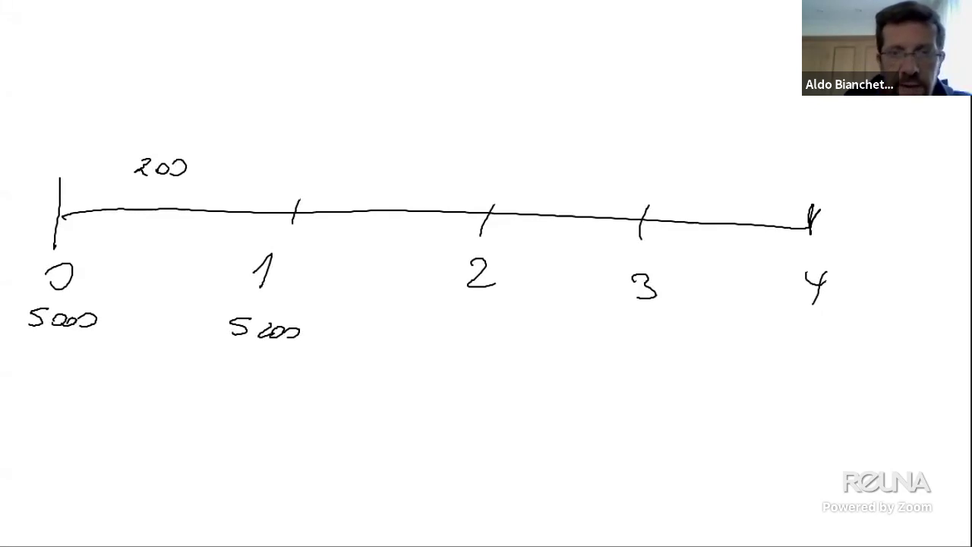
- Write the interest amounts 208, 216 and 225 above the remaining intervals and the balance 5408 under period 2
{"action": "left_click_drag", "start_coordinate": [375, 147], "coordinate": [435, 161]}
{"action": "mouse_move", "coordinate": [538, 155]}
{"action": "left_mouse_down"}
{"action": "mouse_move", "coordinate": [562, 173]}
{"action": "mouse_move", "coordinate": [596, 164]}
{"action": "left_mouse_up"}
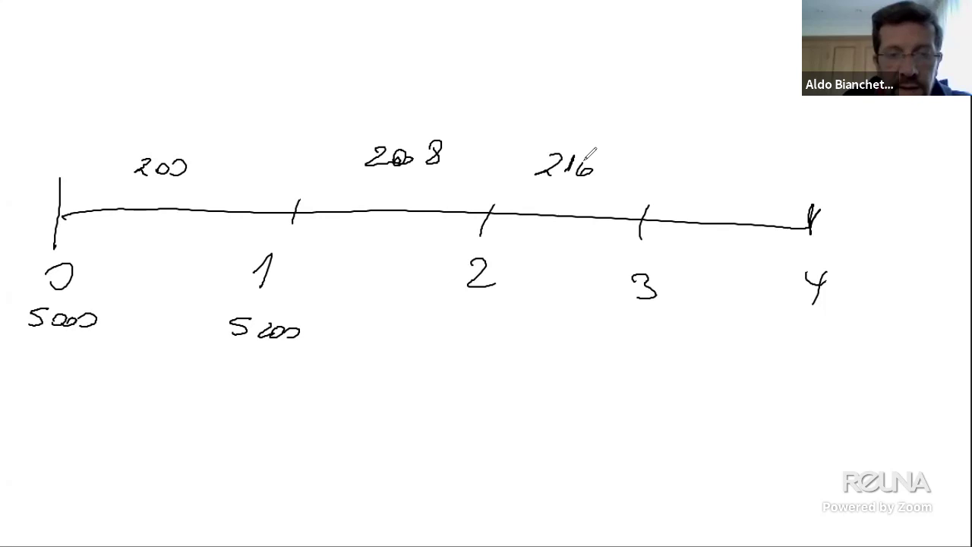
{"action": "mouse_move", "coordinate": [698, 167]}
{"action": "left_mouse_down"}
{"action": "mouse_move", "coordinate": [717, 184]}
{"action": "mouse_move", "coordinate": [773, 169]}
{"action": "left_mouse_up"}
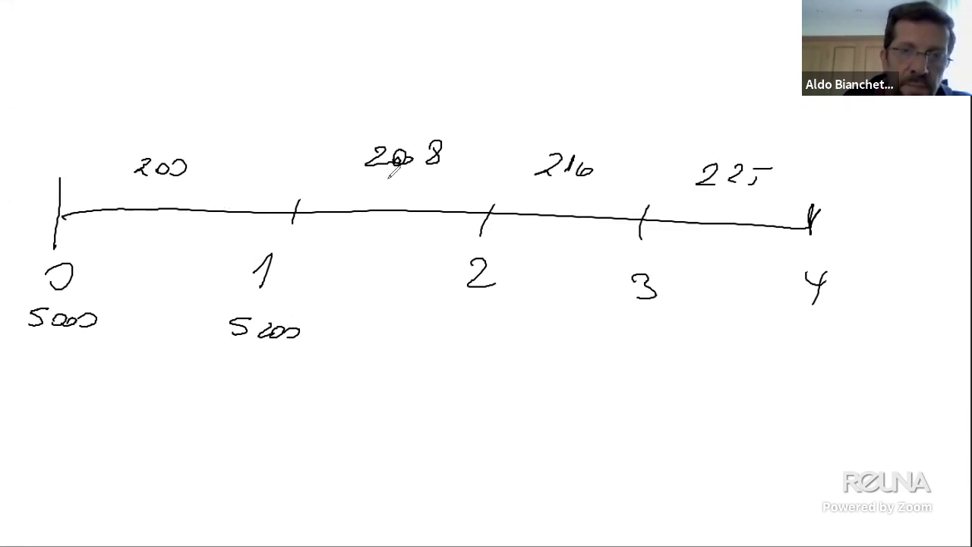
{"action": "mouse_move", "coordinate": [435, 318]}
{"action": "left_mouse_down"}
{"action": "mouse_move", "coordinate": [476, 333]}
{"action": "mouse_move", "coordinate": [505, 317]}
{"action": "left_mouse_up"}
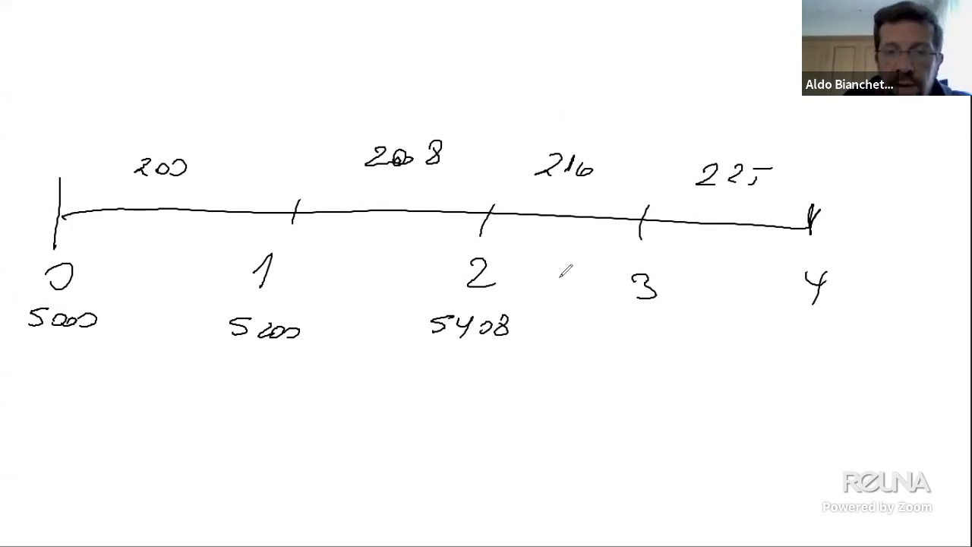